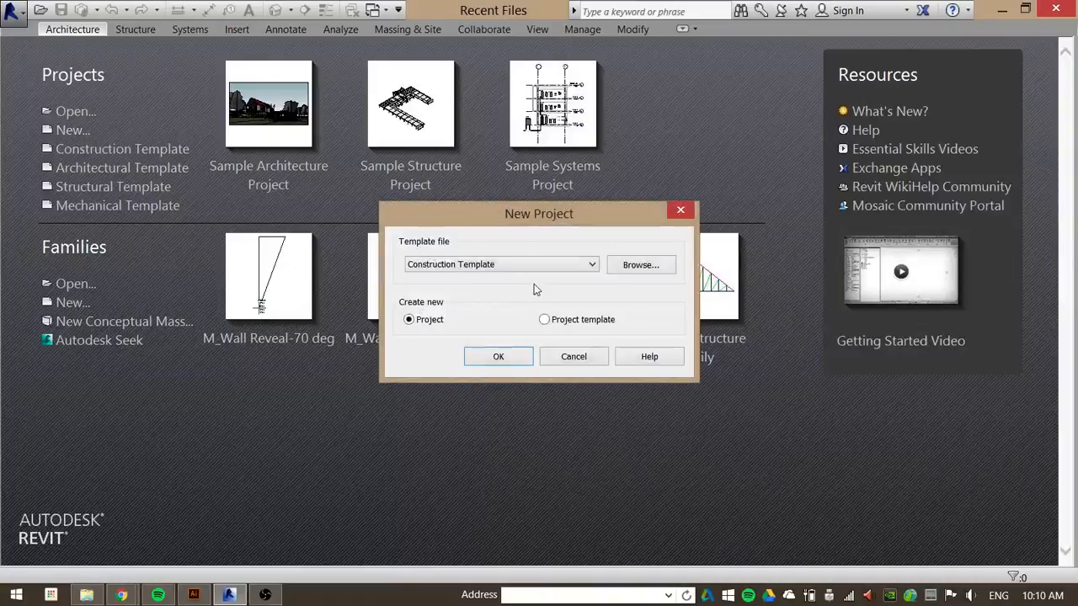
# Create a new project based on the Construction Template.
pyautogui.click(588, 268)
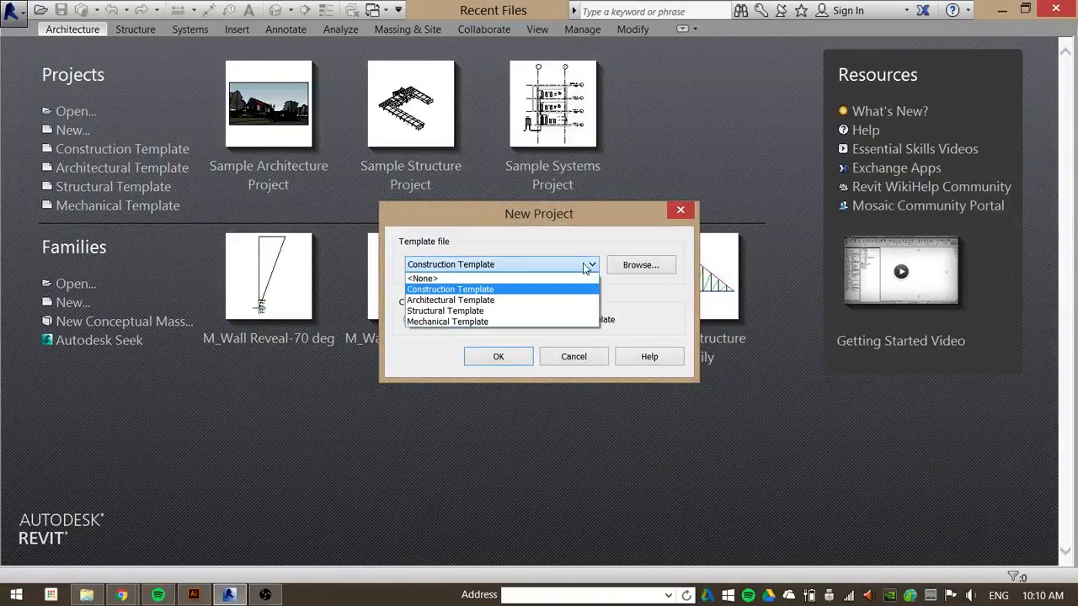
pyautogui.click(620, 238)
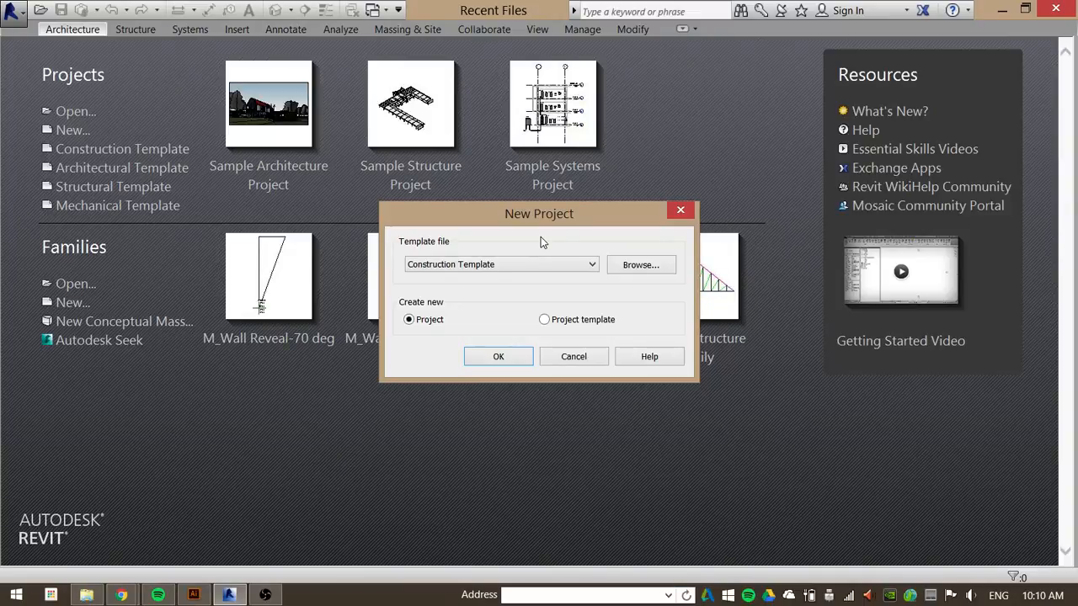
pyautogui.click(497, 358)
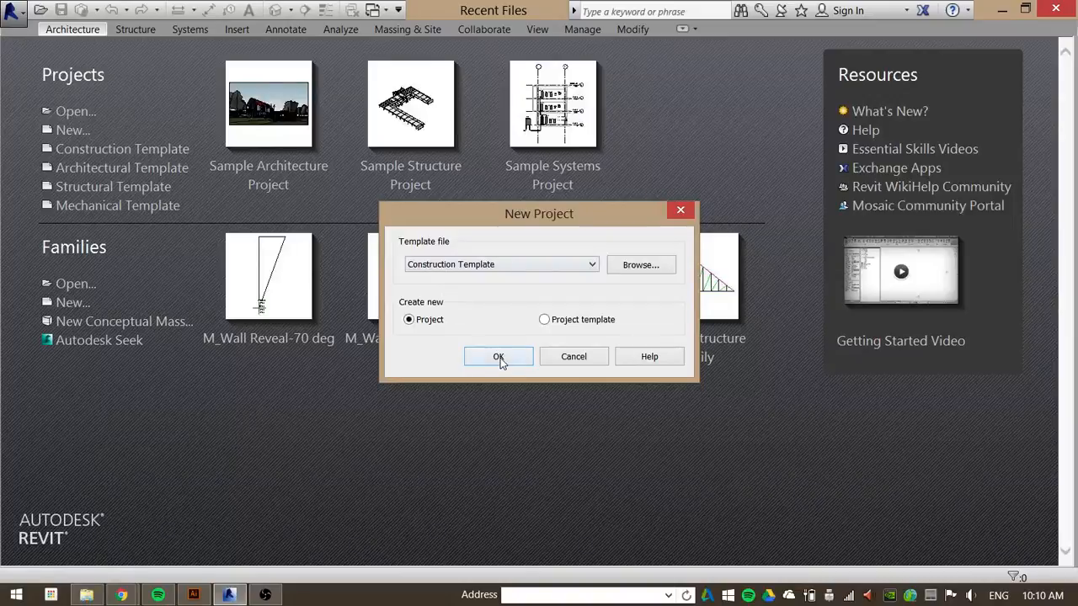
pyautogui.click(498, 357)
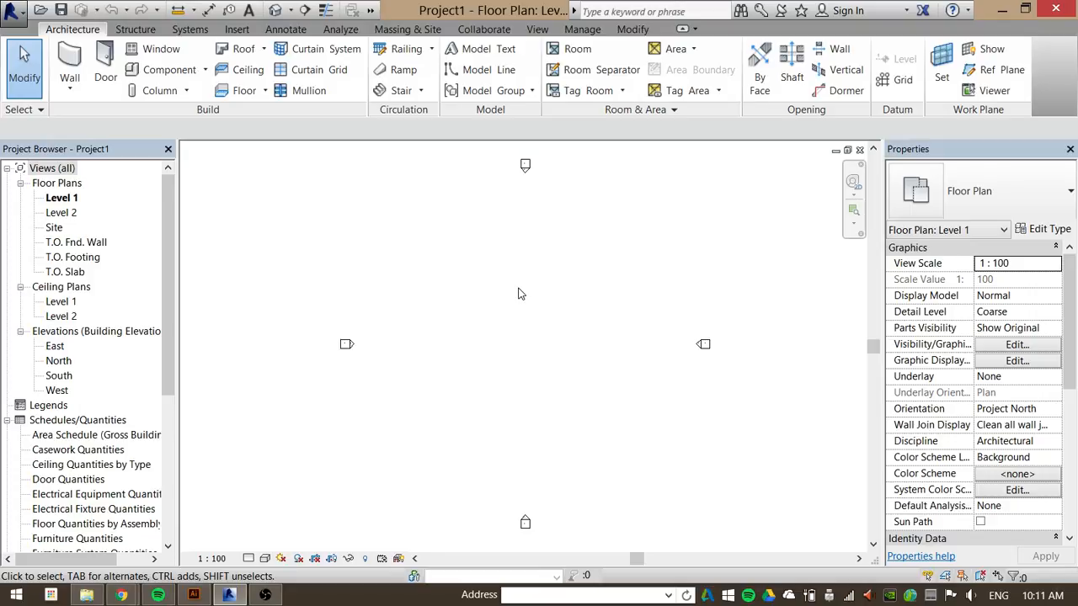
# Examine the available file commands and the tool sets for architecture, structure, systems, insertion, annotation, views and modification.
pyautogui.click(12, 10)
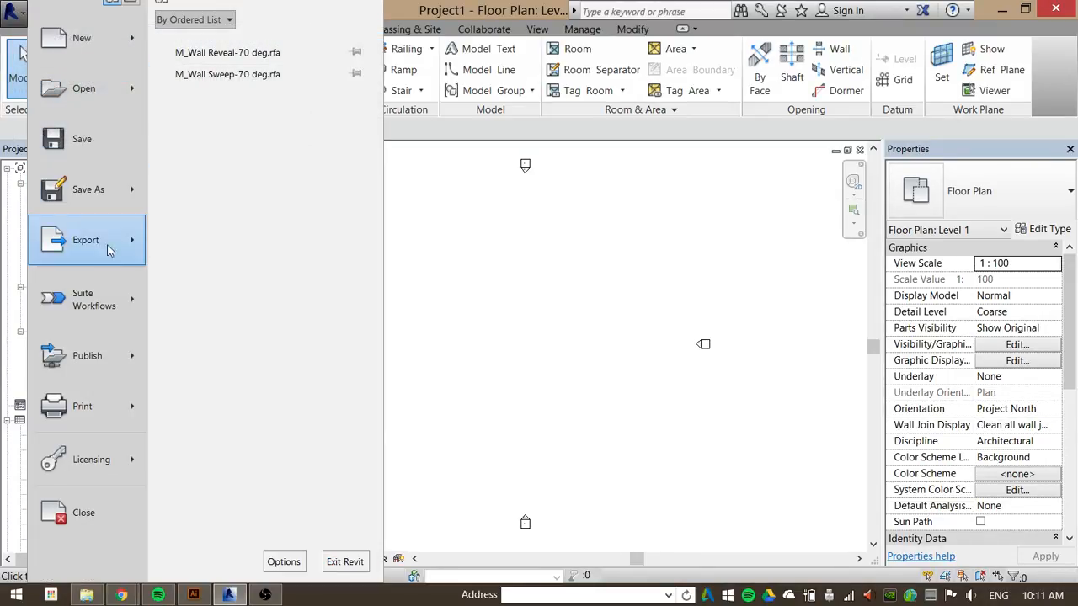
pyautogui.click(562, 265)
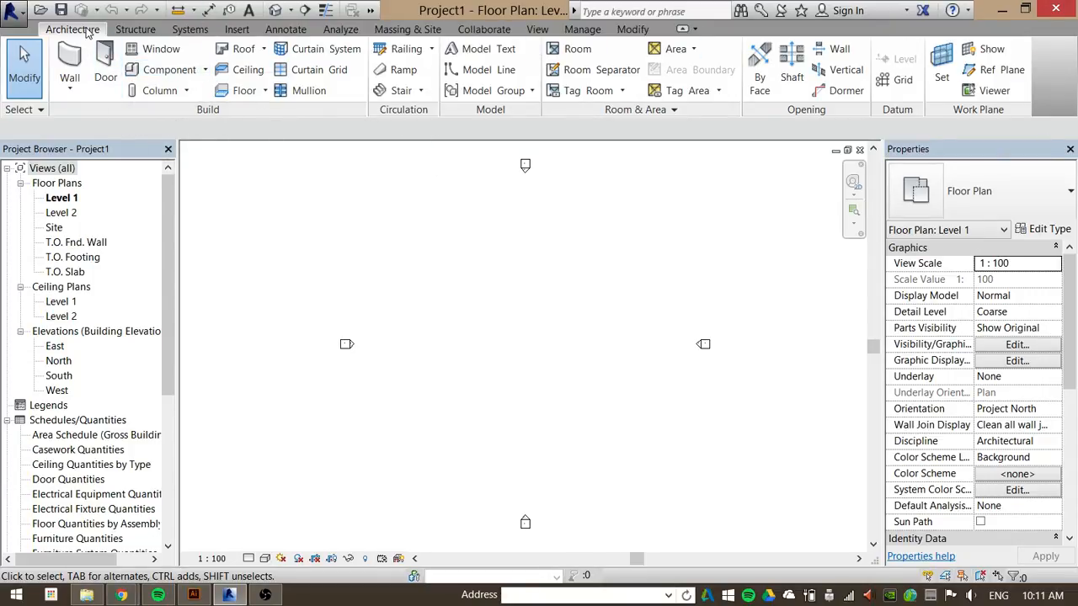
pyautogui.click(135, 29)
pyautogui.click(190, 29)
pyautogui.click(236, 29)
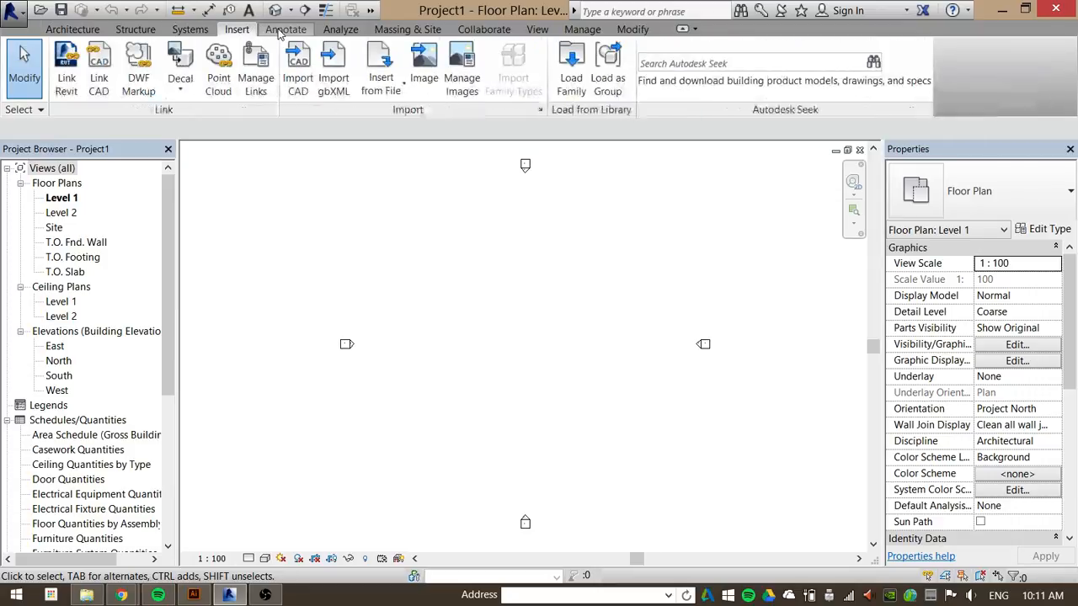
pyautogui.click(286, 28)
pyautogui.click(72, 29)
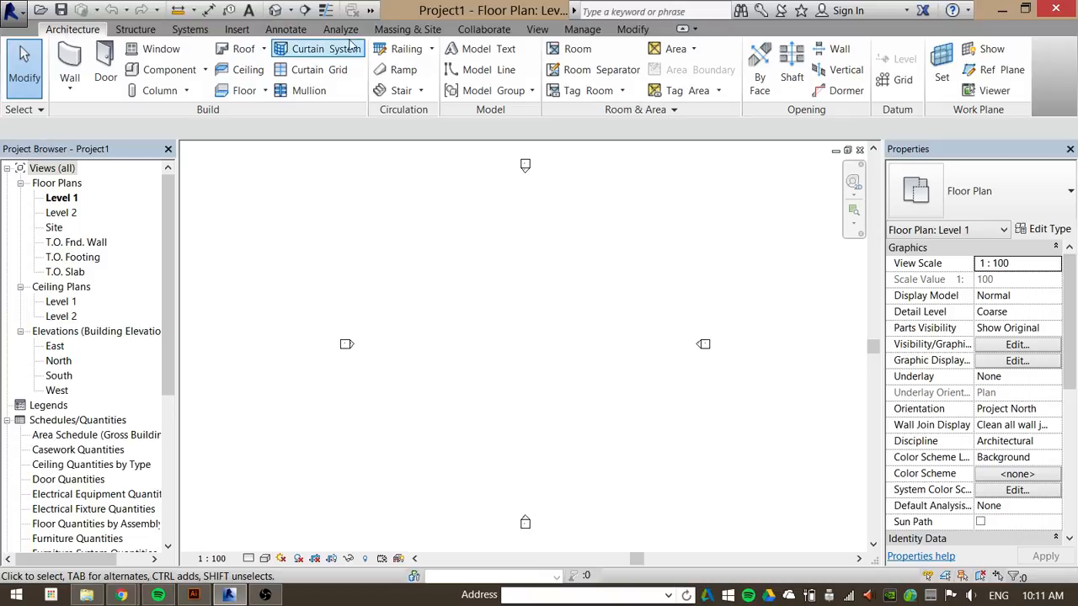
pyautogui.click(537, 31)
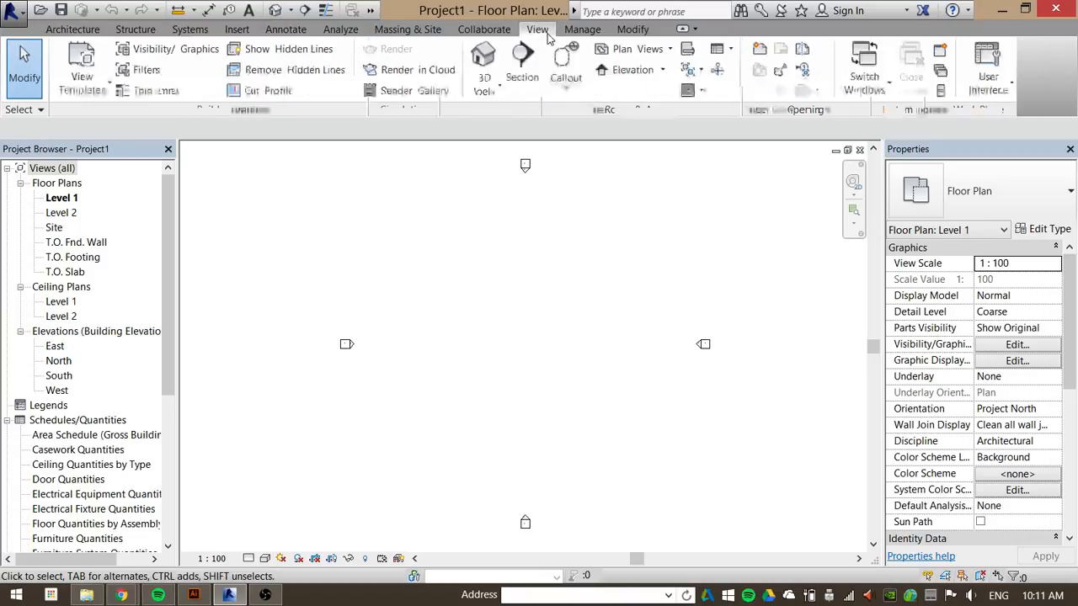
pyautogui.click(633, 29)
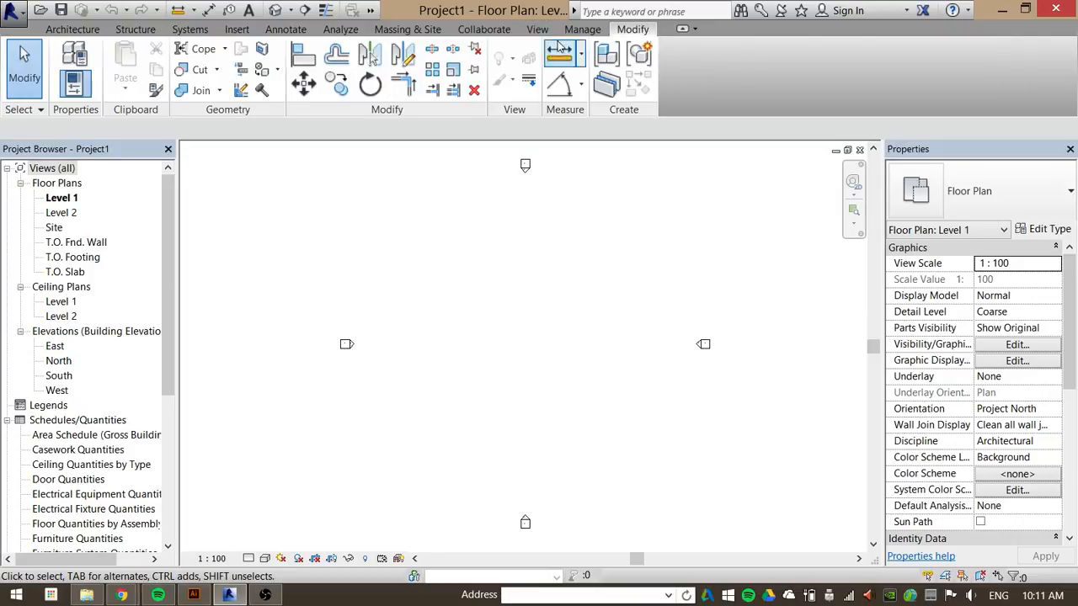
pyautogui.click(80, 30)
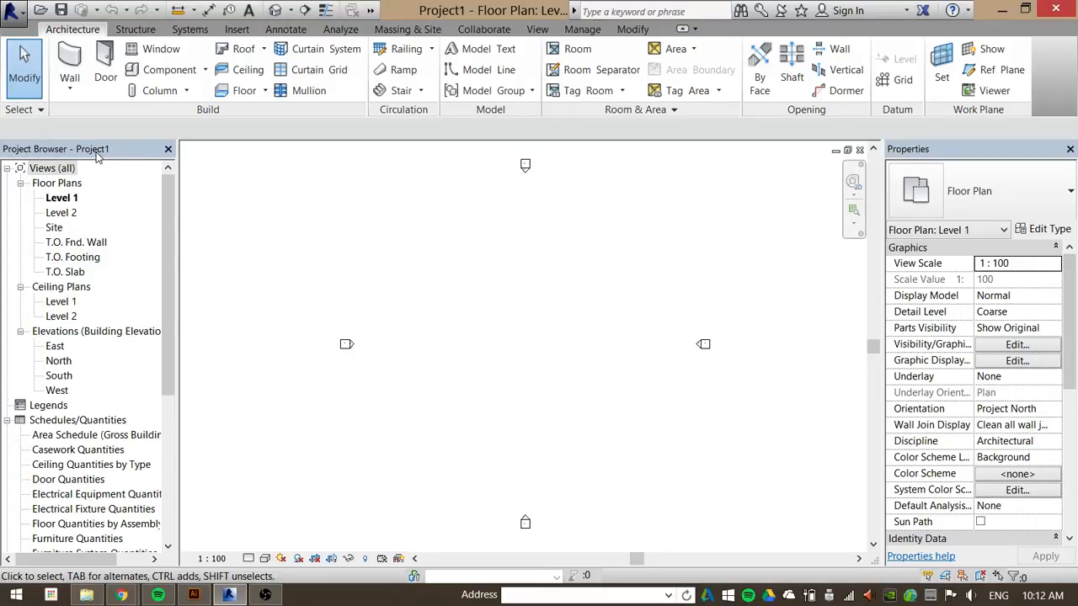
# Collapse the Schedules/Quantities group in the project's view tree and select Legends.
pyautogui.click(172, 211)
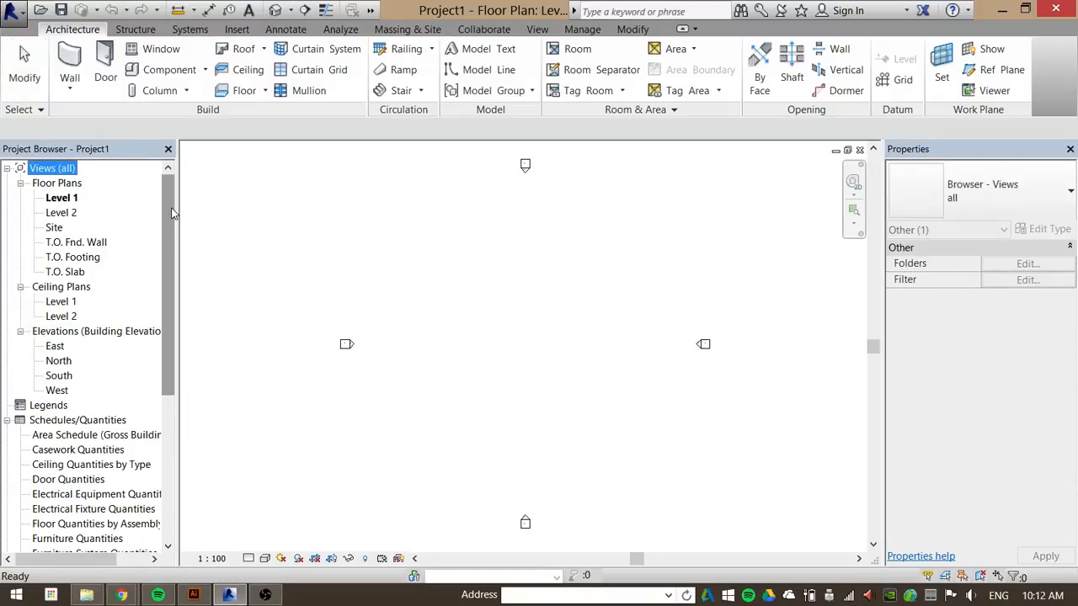
pyautogui.scroll(-2, 173, 213)
pyautogui.scroll(2, 173, 212)
pyautogui.moveTo(172, 208); pyautogui.dragTo(172, 265)
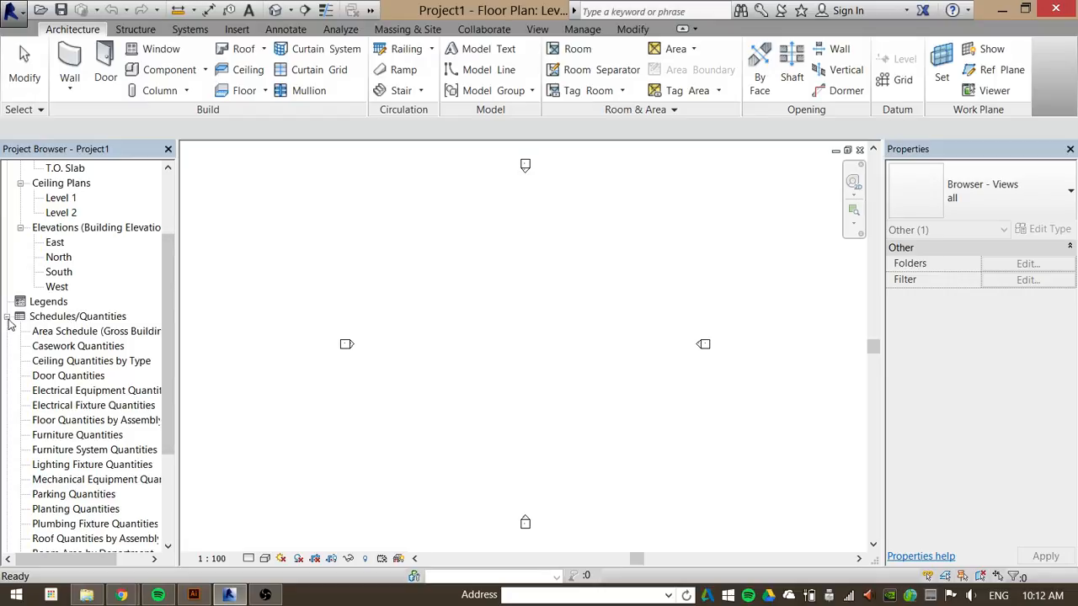
pyautogui.click(7, 317)
pyautogui.click(44, 406)
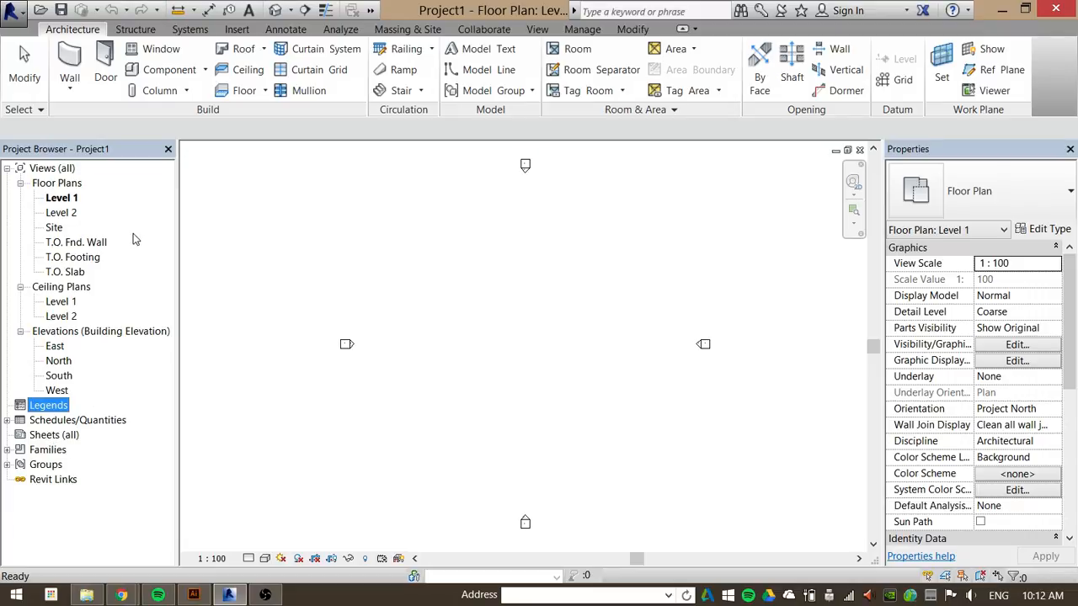
# Collapse the Ceiling Plans and Elevations (Building Elevation) groups in the project's view tree, with Floor Plans selected.
pyautogui.click(69, 184)
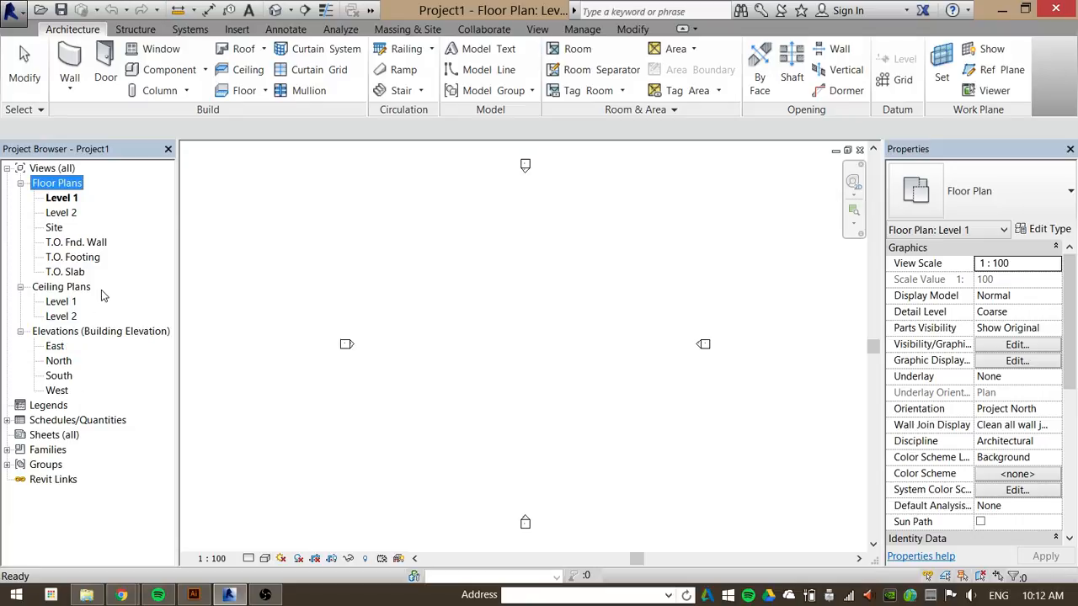
pyautogui.click(52, 436)
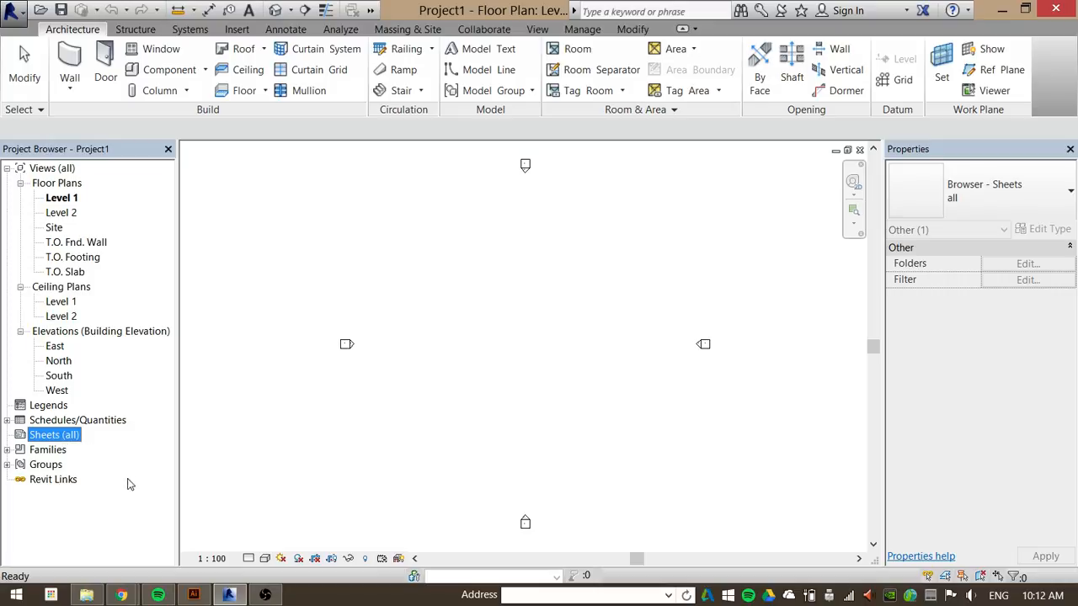
pyautogui.click(69, 185)
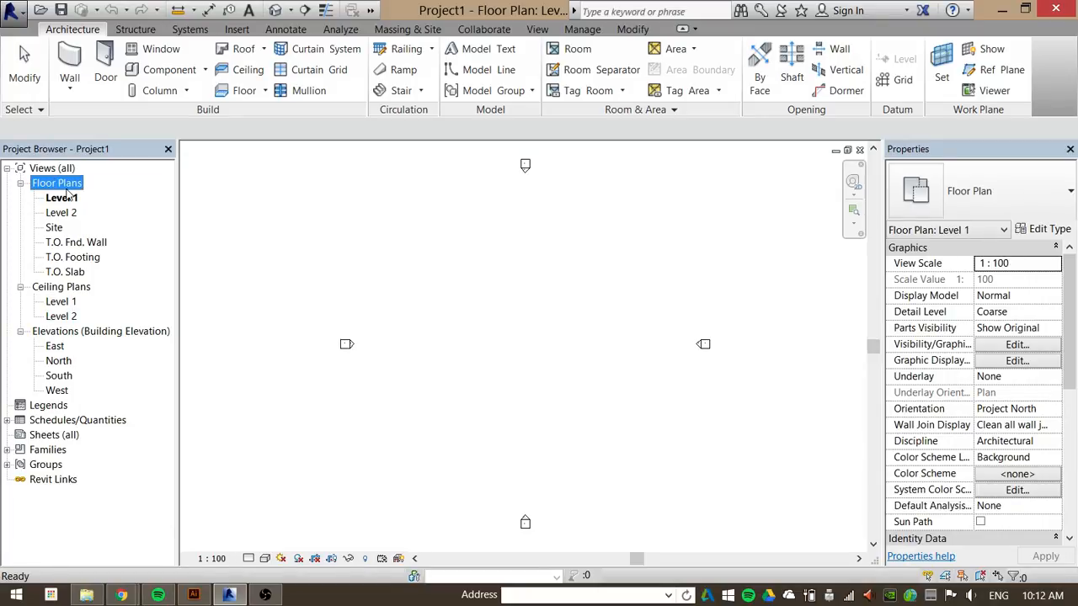
pyautogui.click(20, 287)
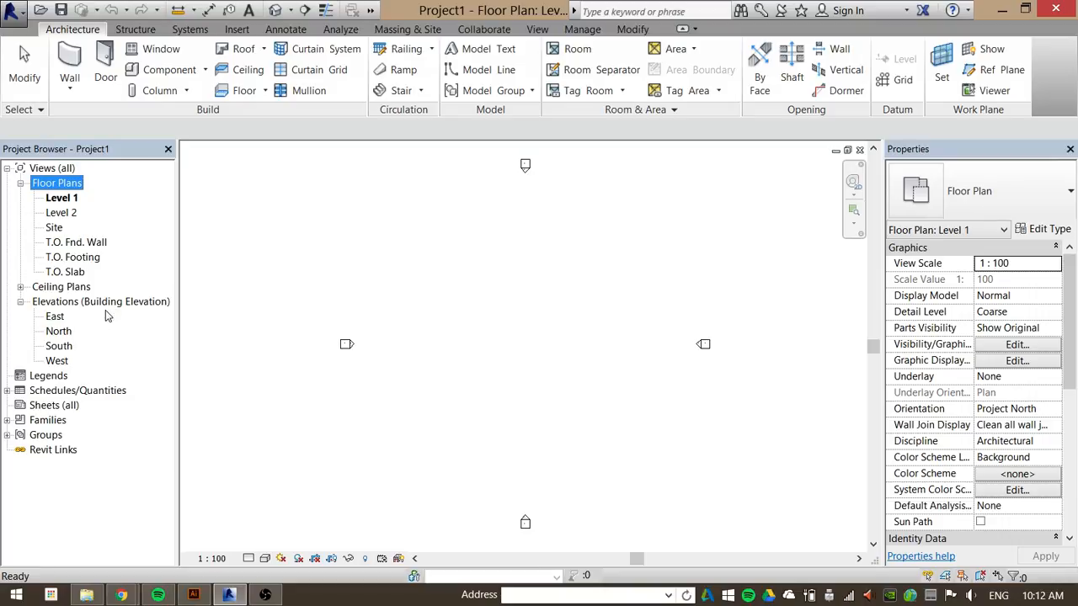
pyautogui.click(20, 302)
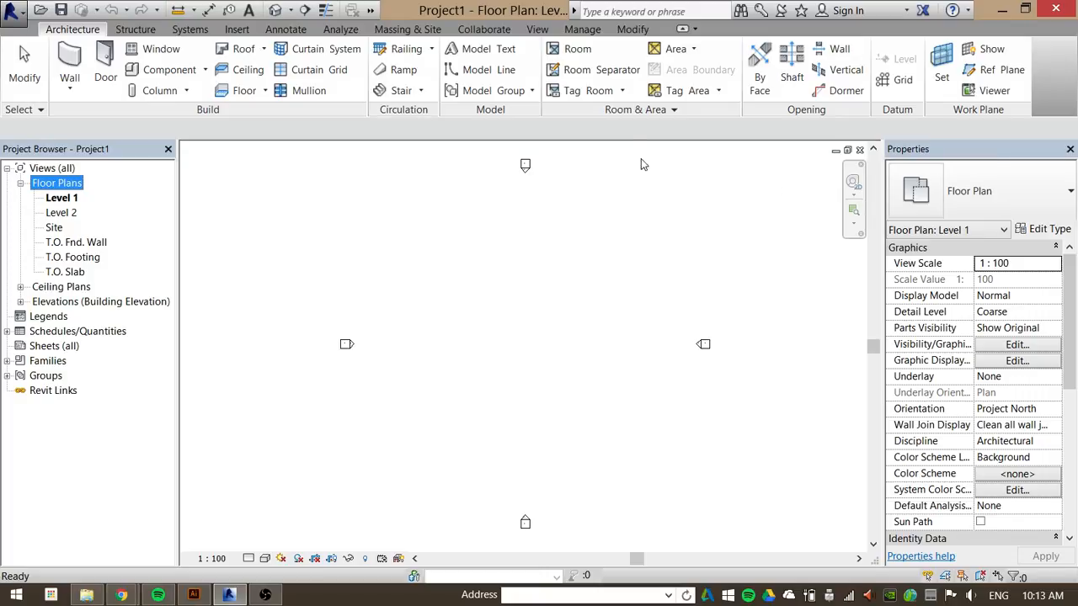
# Check which user interface components, such as the Project Browser and Properties, are set to display.
pyautogui.click(534, 30)
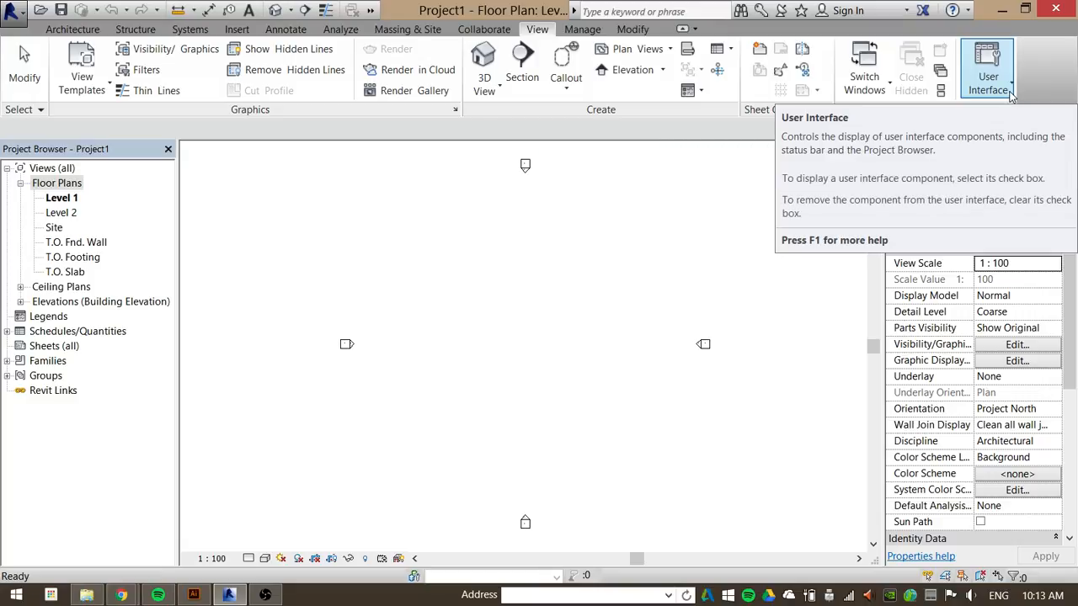
pyautogui.click(1010, 95)
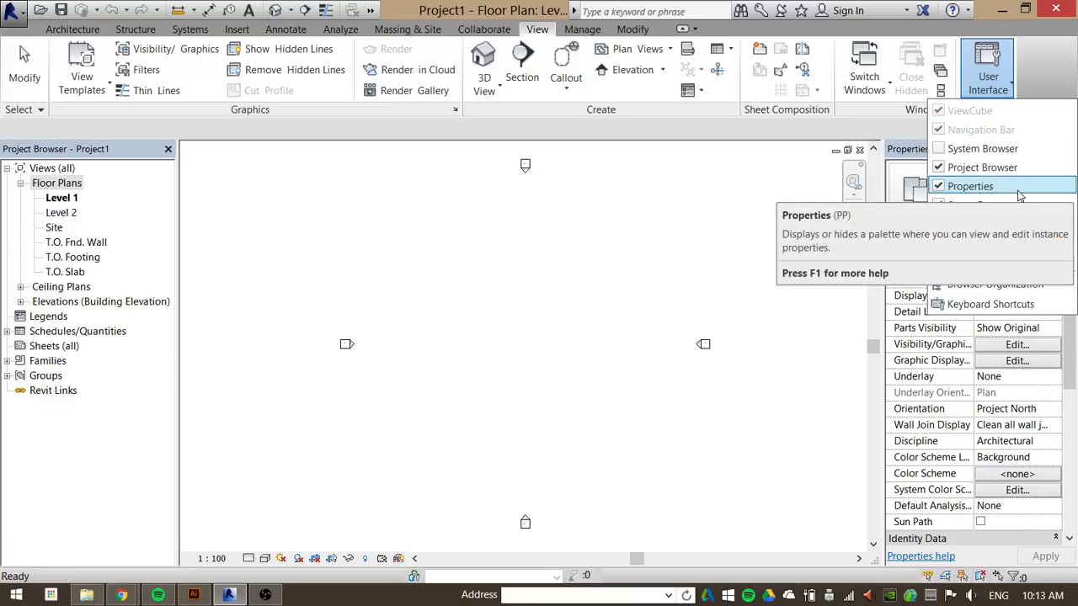
pyautogui.click(706, 237)
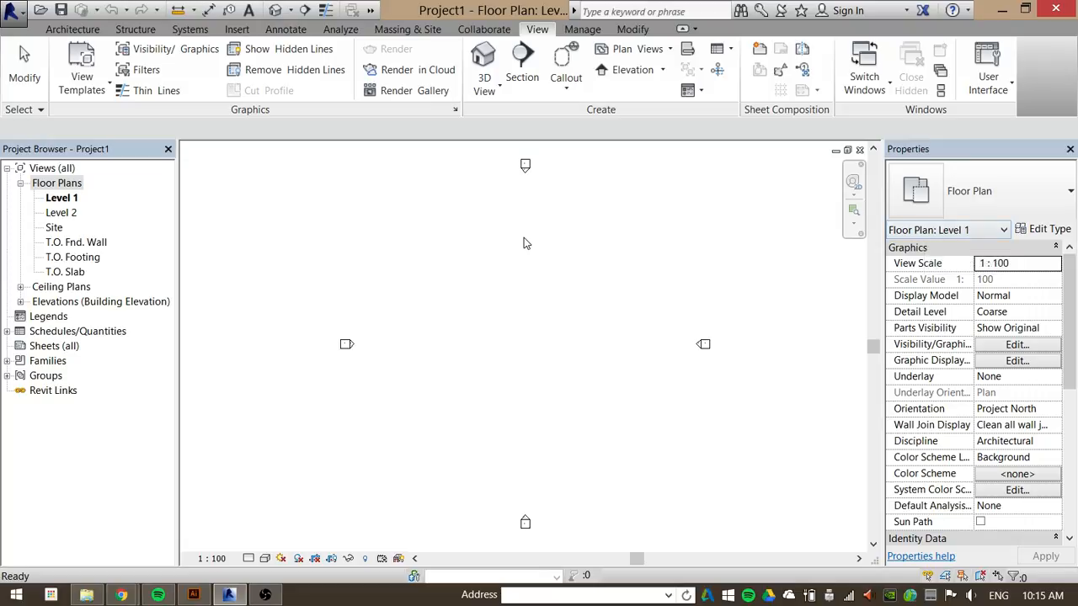
# Examine the Level 1 floor plan's properties, from the graphics settings through identity data and extents.
pyautogui.click(653, 196)
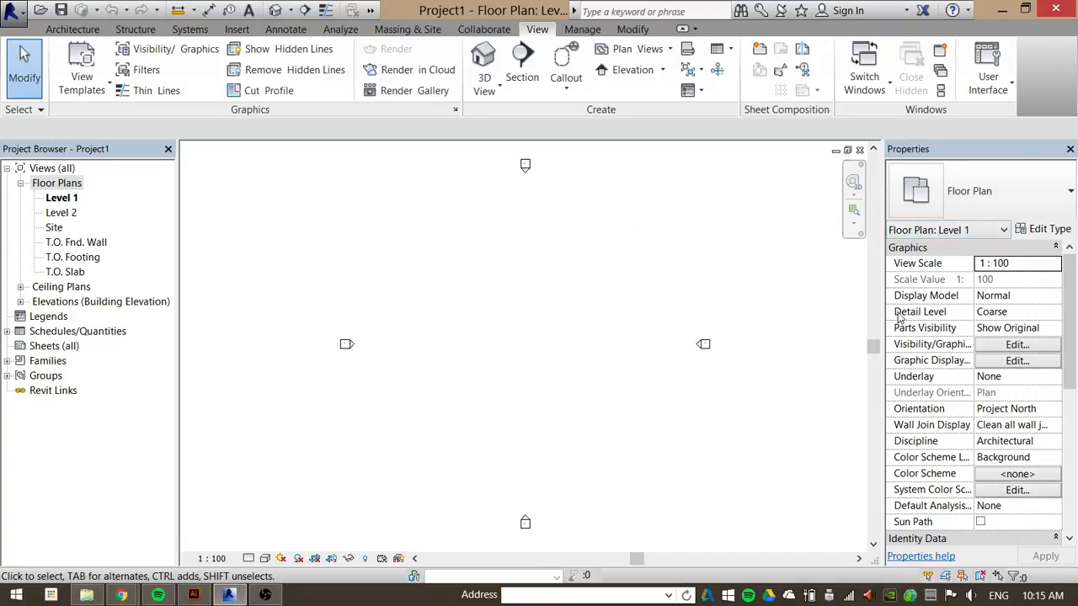
pyautogui.click(994, 233)
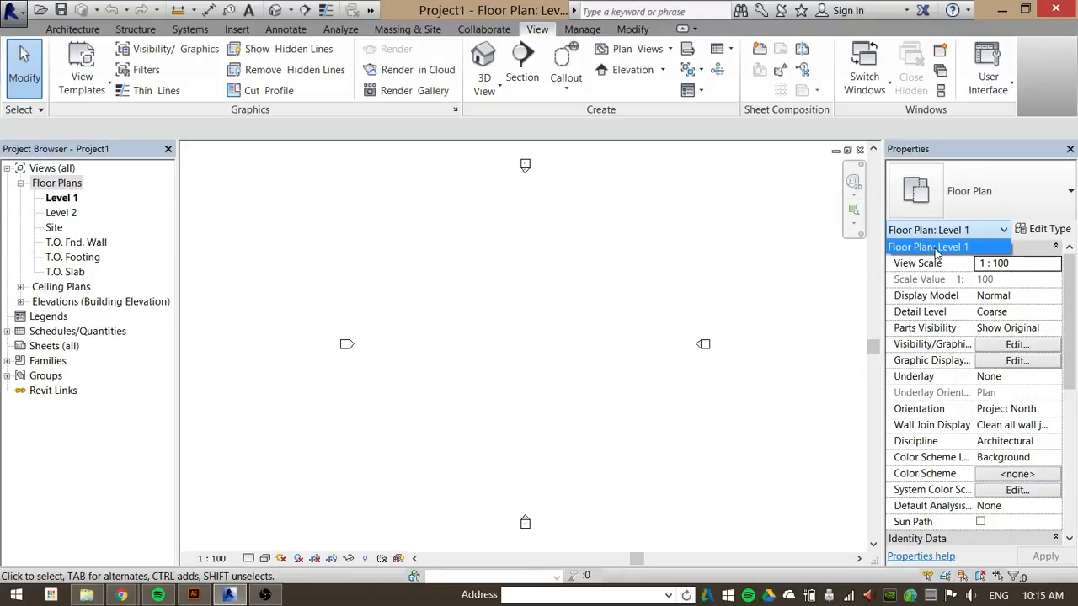
pyautogui.click(1066, 304)
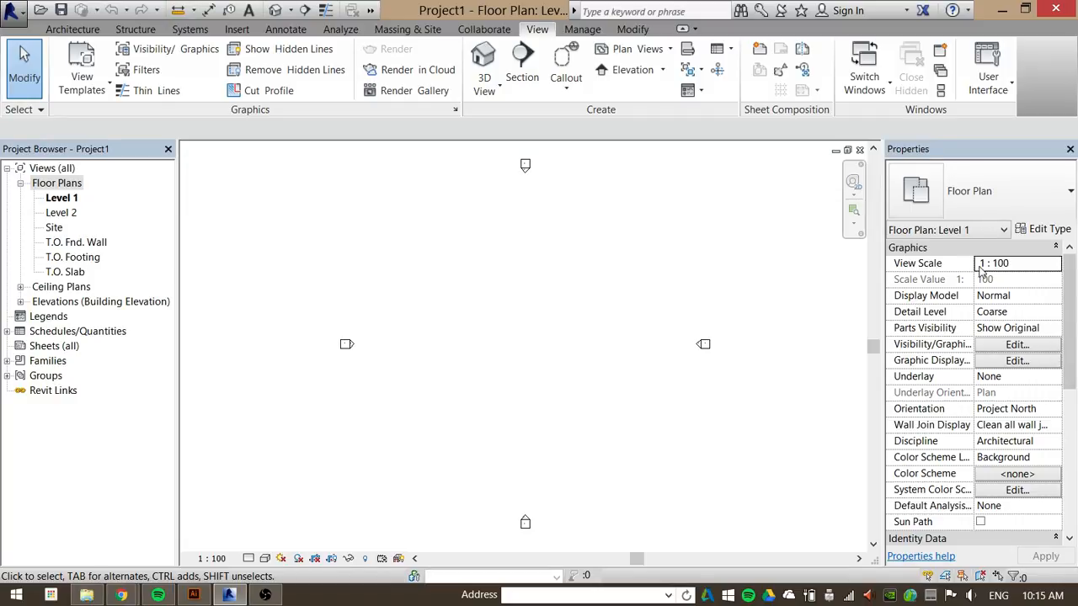
pyautogui.scroll(-5, 1071, 354)
pyautogui.scroll(3, 1075, 349)
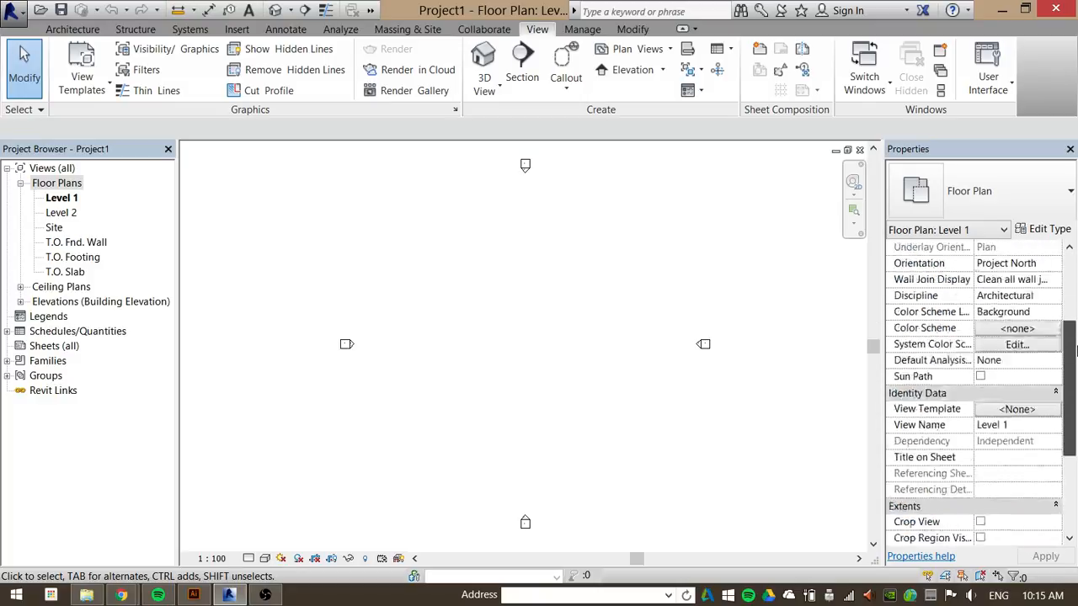
pyautogui.moveTo(1076, 349); pyautogui.dragTo(1074, 279)
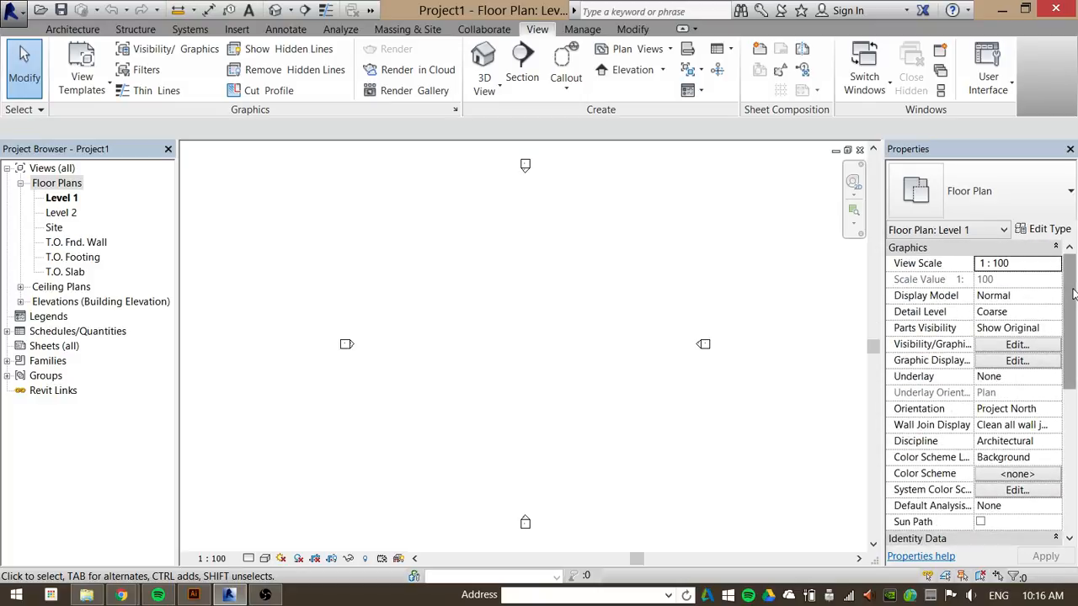
pyautogui.scroll(-10, 1074, 292)
pyautogui.scroll(10, 1076, 290)
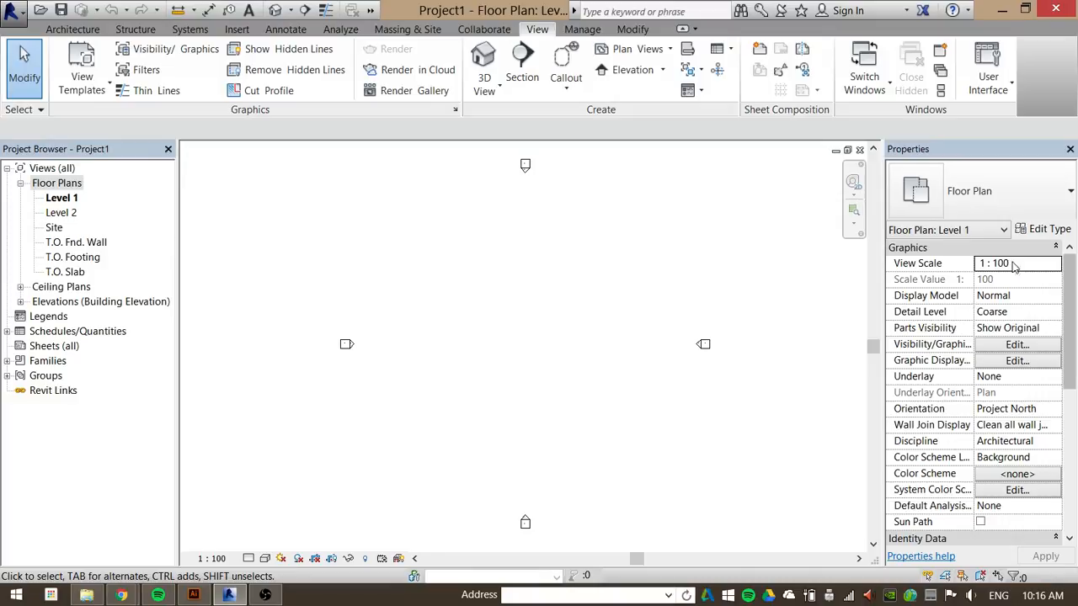
pyautogui.moveTo(1071, 280)
pyautogui.mouseDown()
pyautogui.moveTo(1072, 368)
pyautogui.moveTo(1072, 272)
pyautogui.mouseUp()
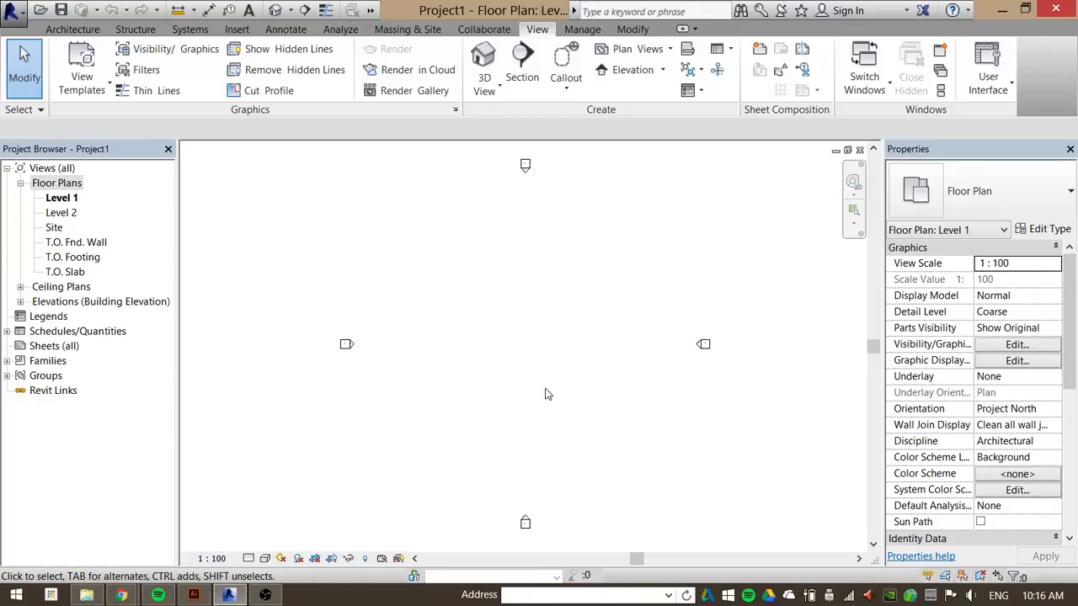
# Review the scale, detail level and visual style options available for the Level 1 floor plan.
pyautogui.click(211, 559)
pyautogui.click(374, 448)
pyautogui.click(249, 560)
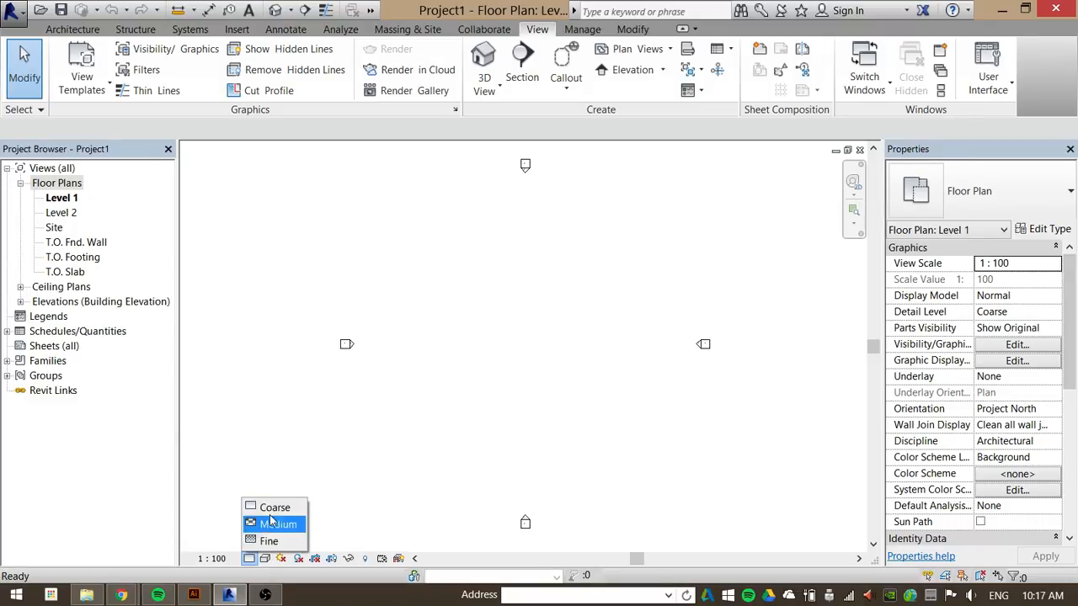
pyautogui.click(358, 486)
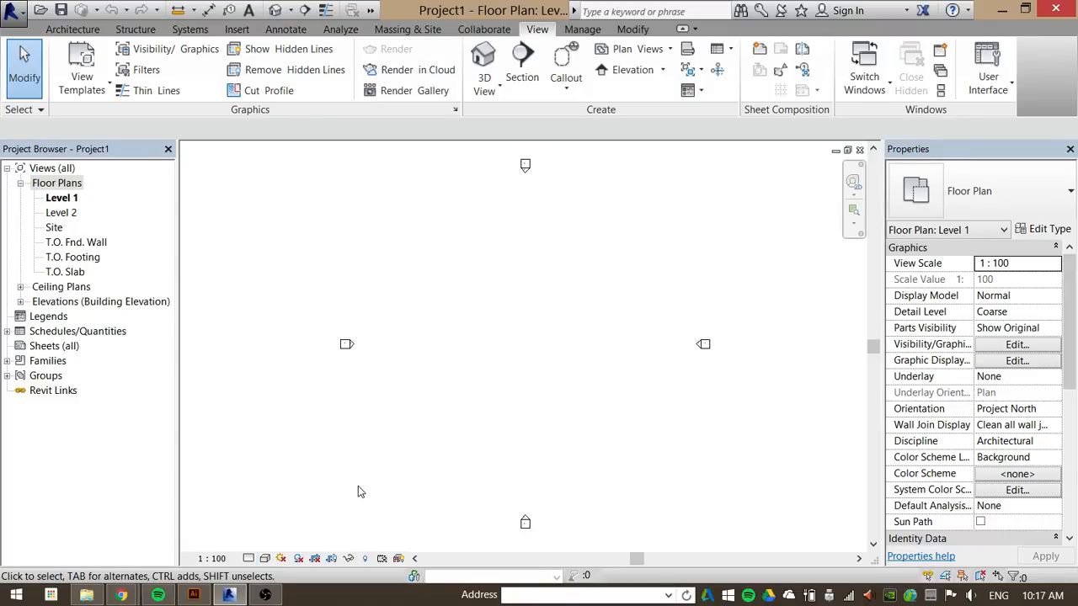
pyautogui.click(266, 559)
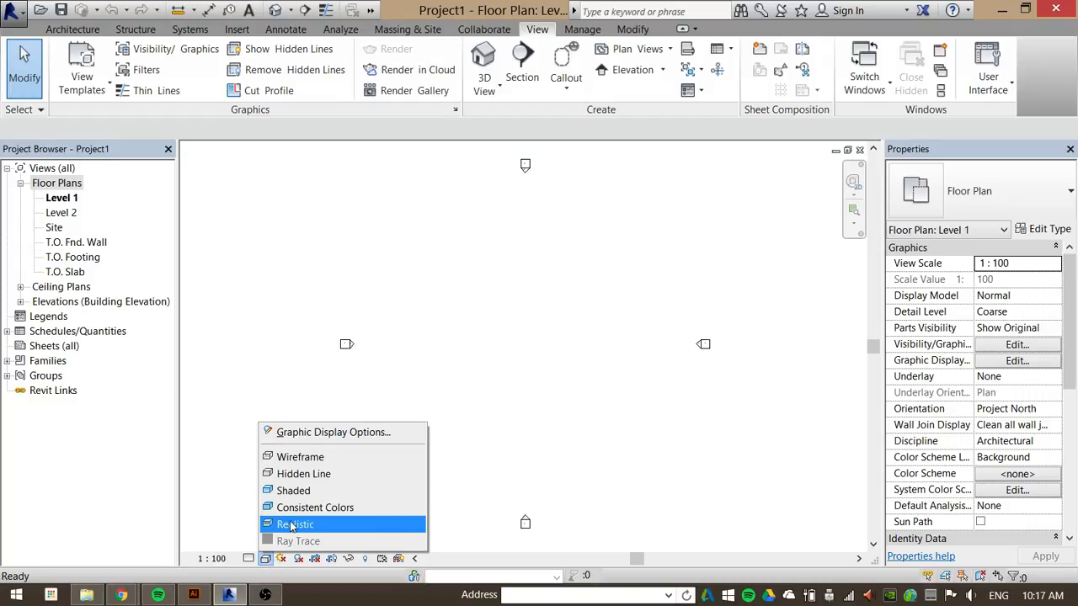
pyautogui.click(223, 520)
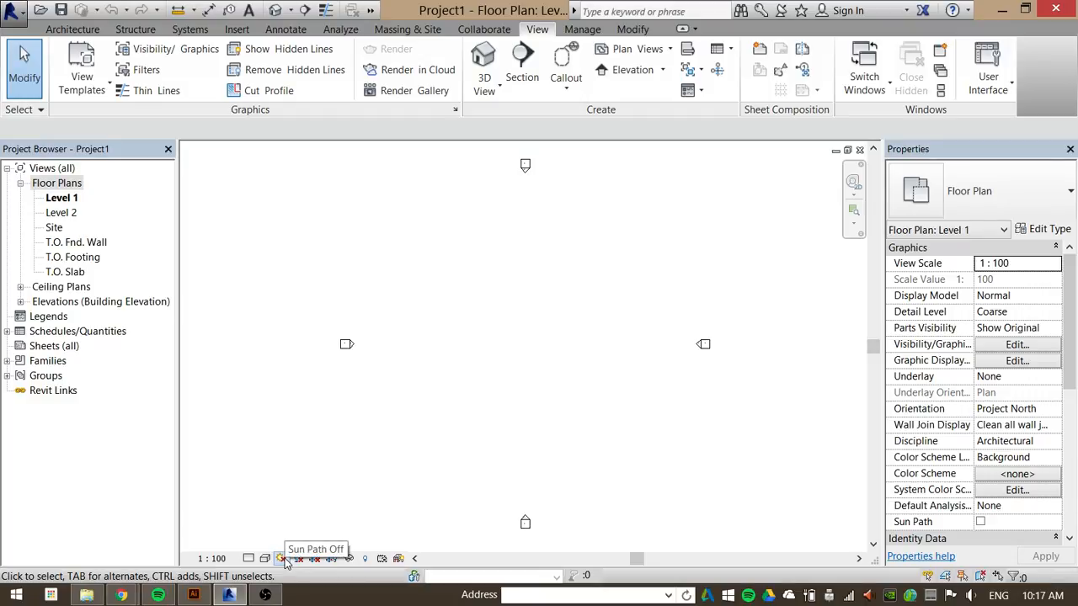
# Show the crop region around the Level 1 floor plan and hide it again.
pyautogui.click(332, 559)
pyautogui.scroll(-2, 426, 438)
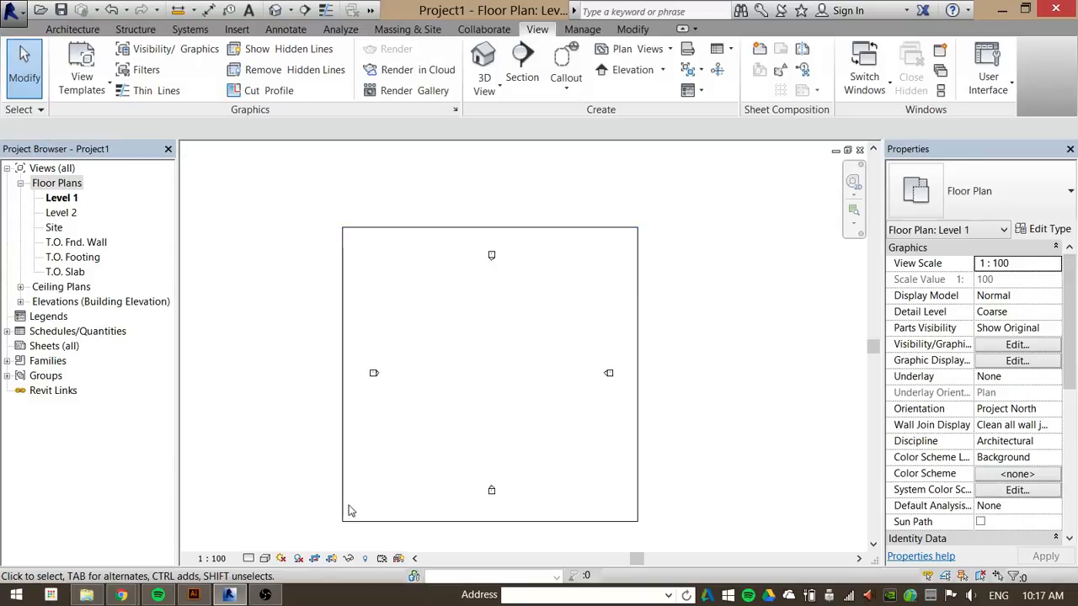
pyautogui.click(331, 558)
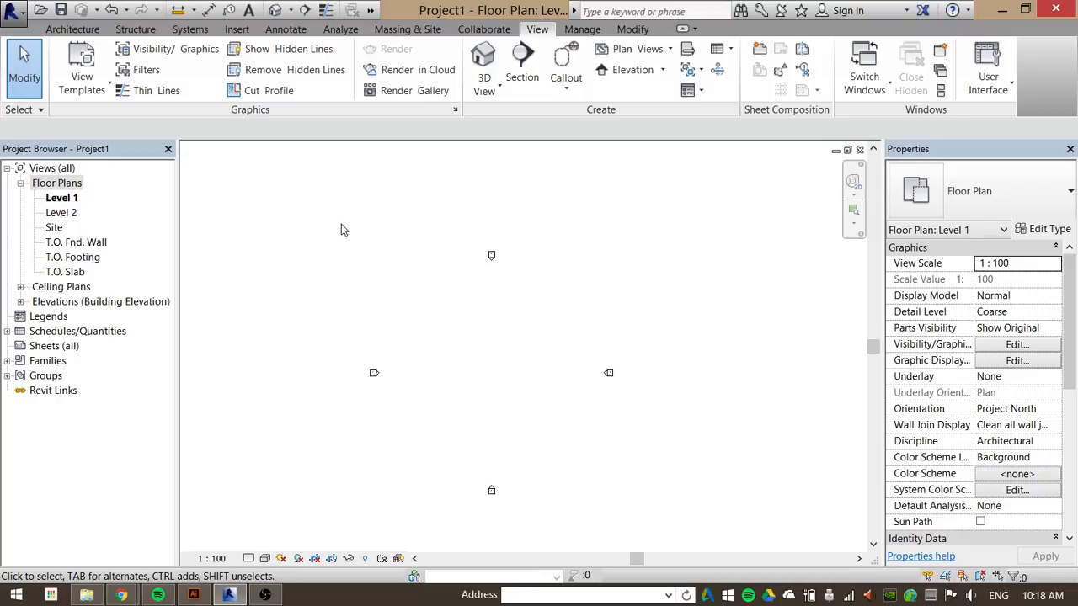
# Draw a horizontal architectural wall of type Generic - 200mm, about 18000 mm long, between the elevation markers on Level 1.
pyautogui.click(76, 29)
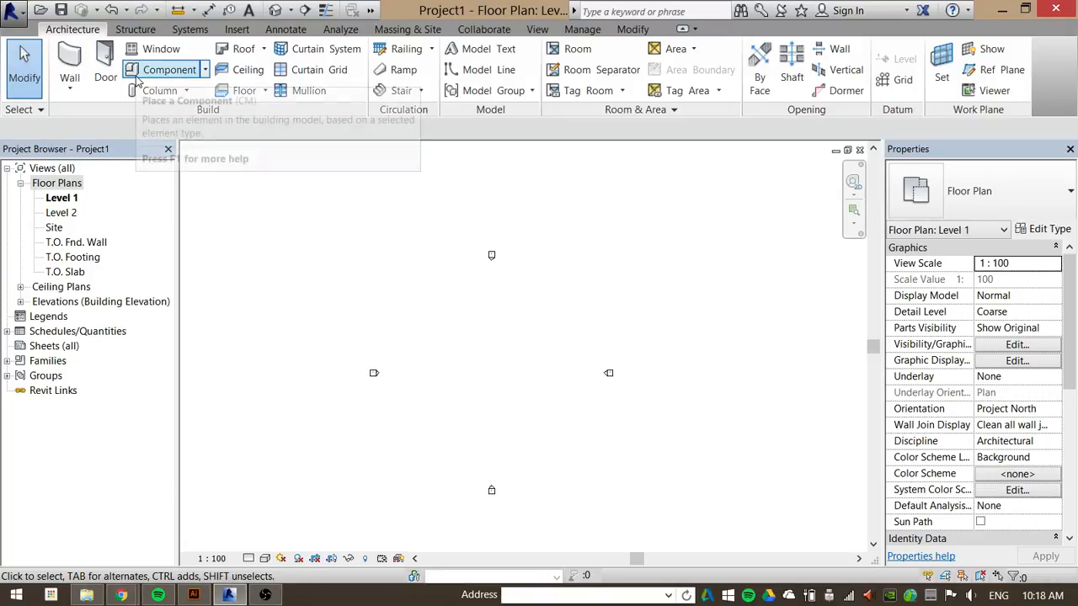
pyautogui.click(72, 87)
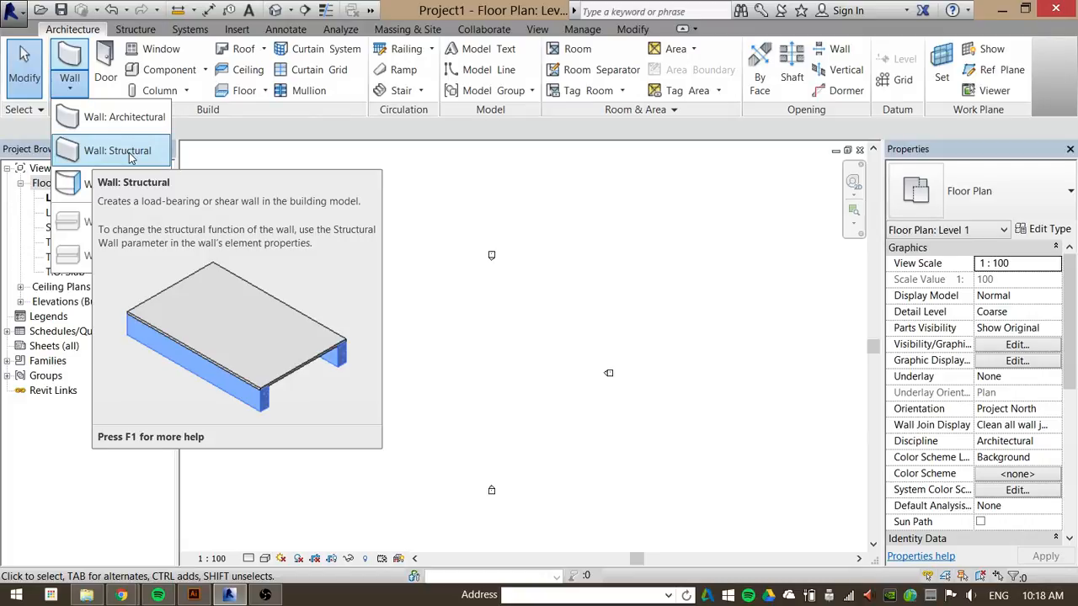
pyautogui.click(122, 117)
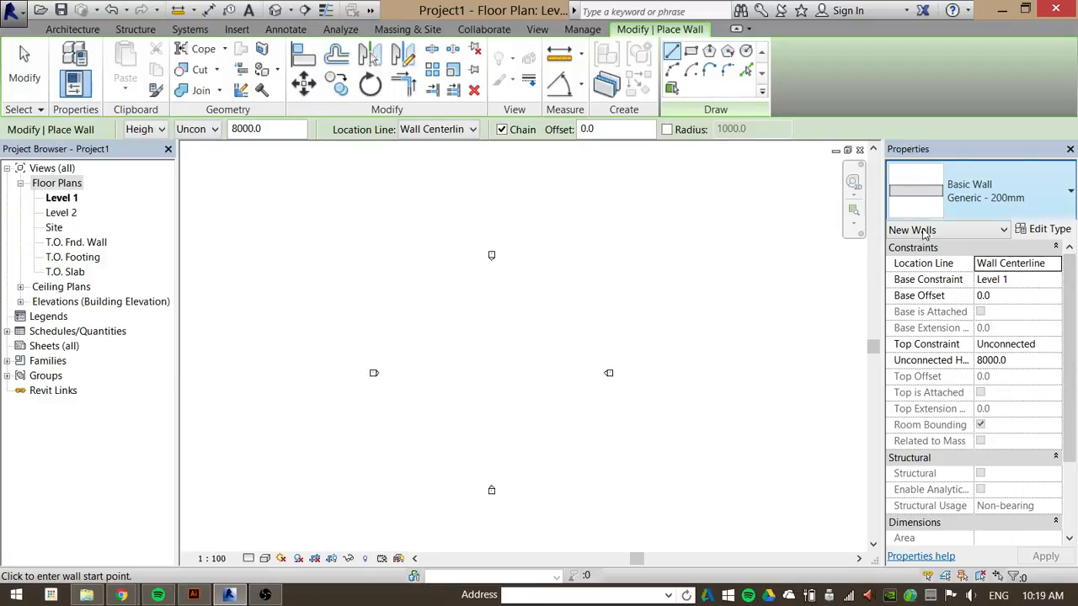
pyautogui.scroll(2, 443, 354)
pyautogui.moveTo(449, 379); pyautogui.dragTo(464, 340, button='middle')
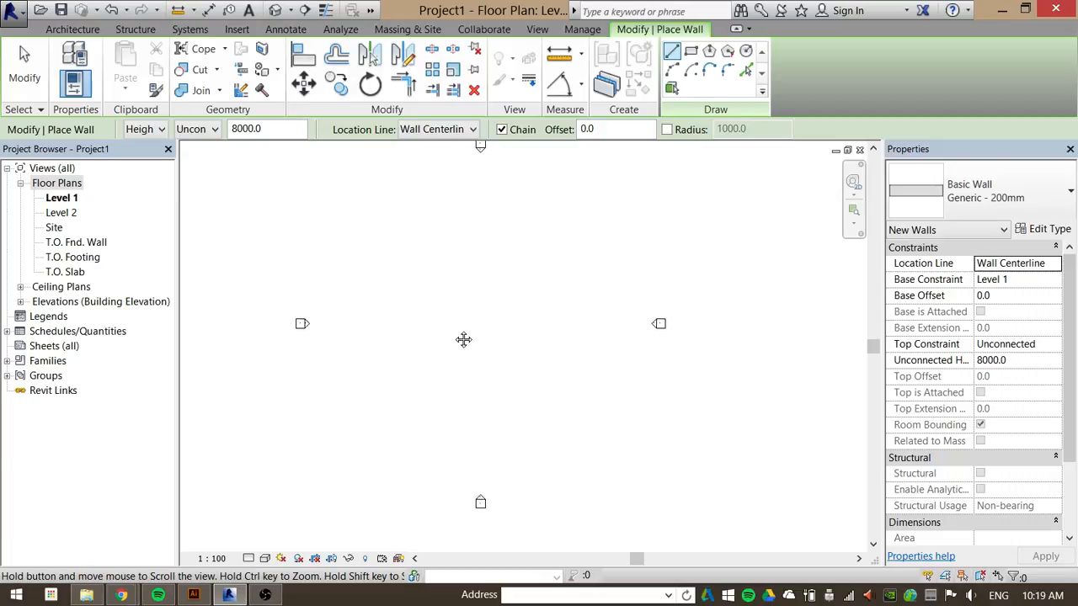
pyautogui.click(408, 261)
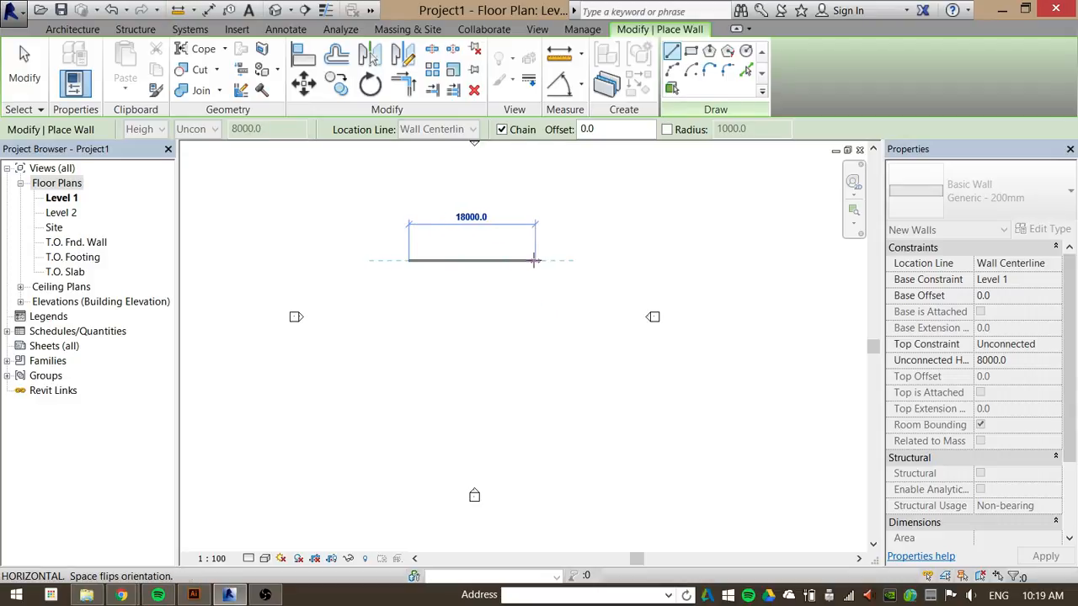
pyautogui.click(535, 260)
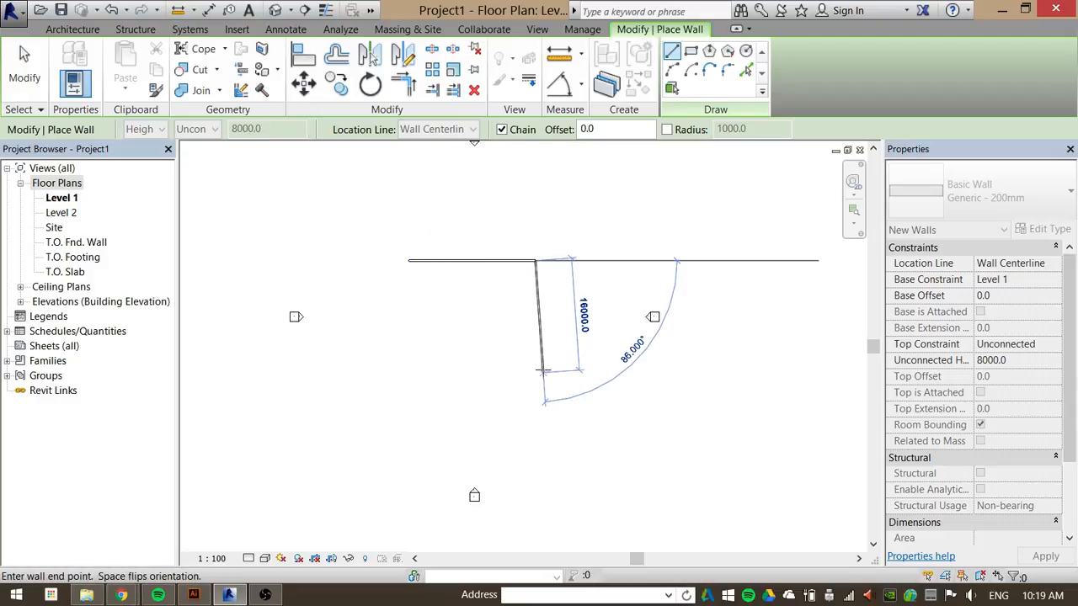
pyautogui.press('Escape')
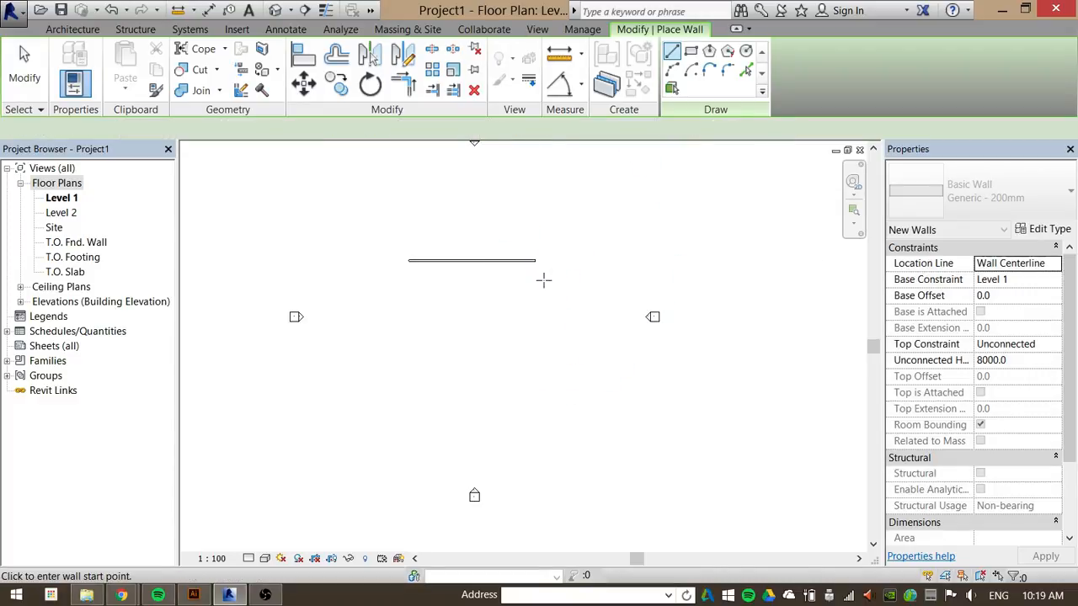
pyautogui.press('Escape')
# Select the horizontal wall and open its length dimension for editing, then deselect the wall.
pyautogui.click(462, 262)
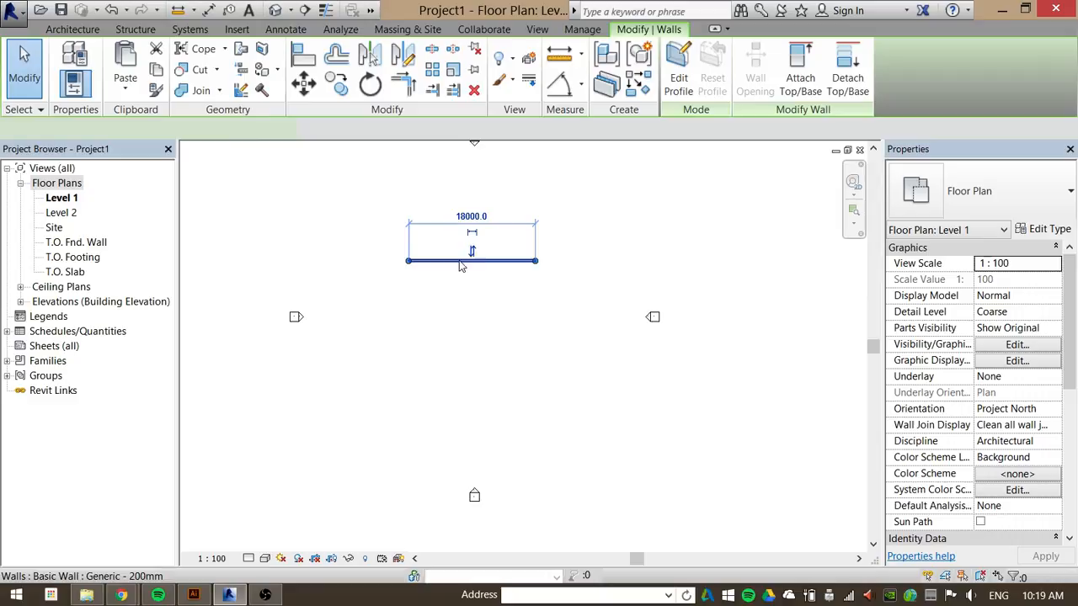
pyautogui.click(471, 216)
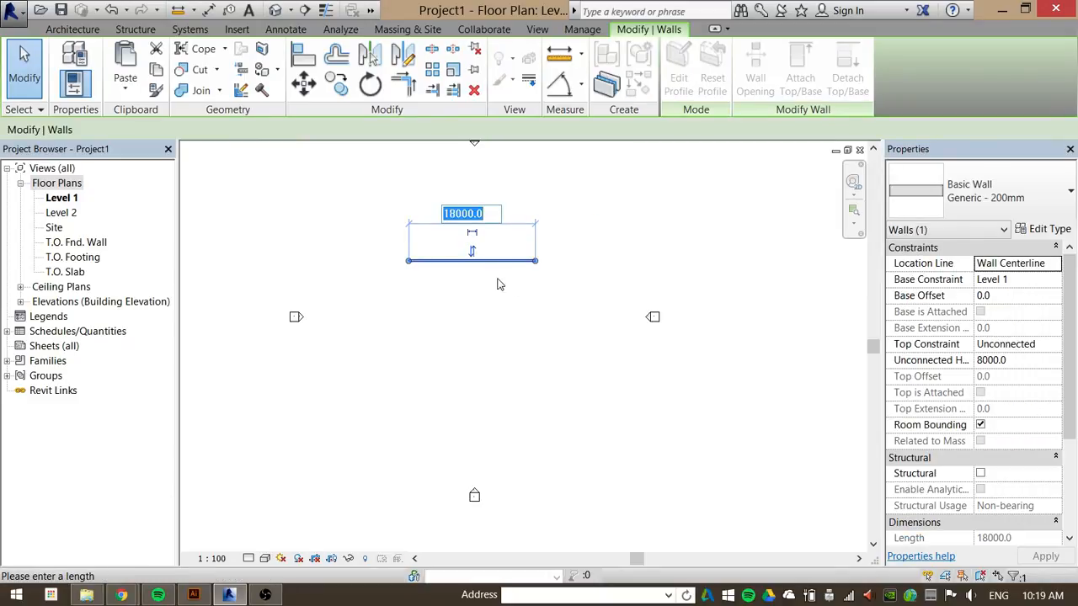
pyautogui.press('Escape')
pyautogui.press('Escape')
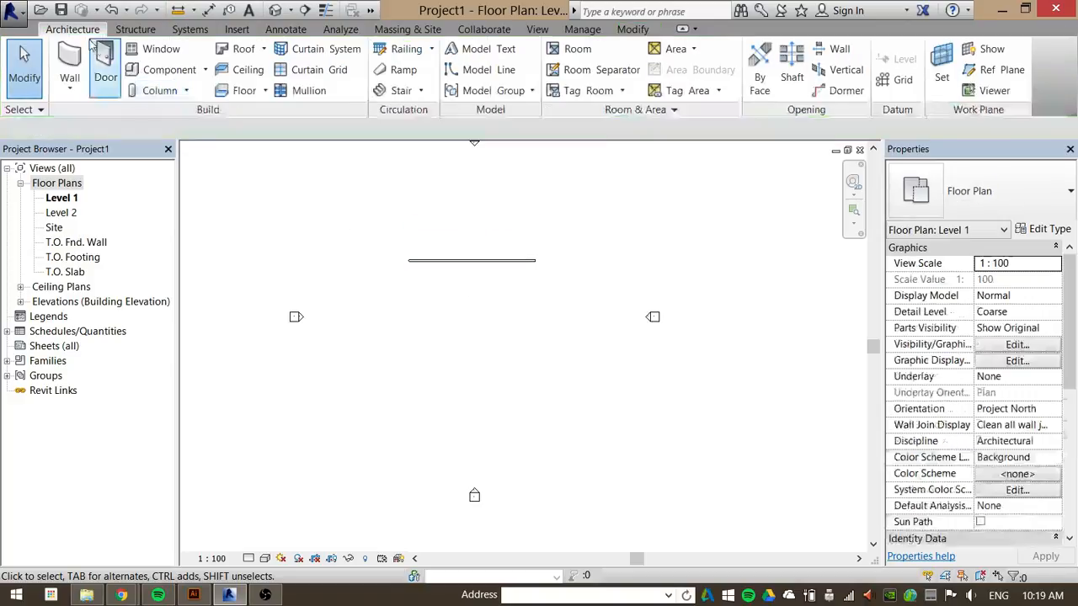
# Start a chain of architectural walls below the first wall with a horizontal segment 5000 mm long.
pyautogui.click(70, 89)
pyautogui.click(120, 112)
pyautogui.click(417, 300)
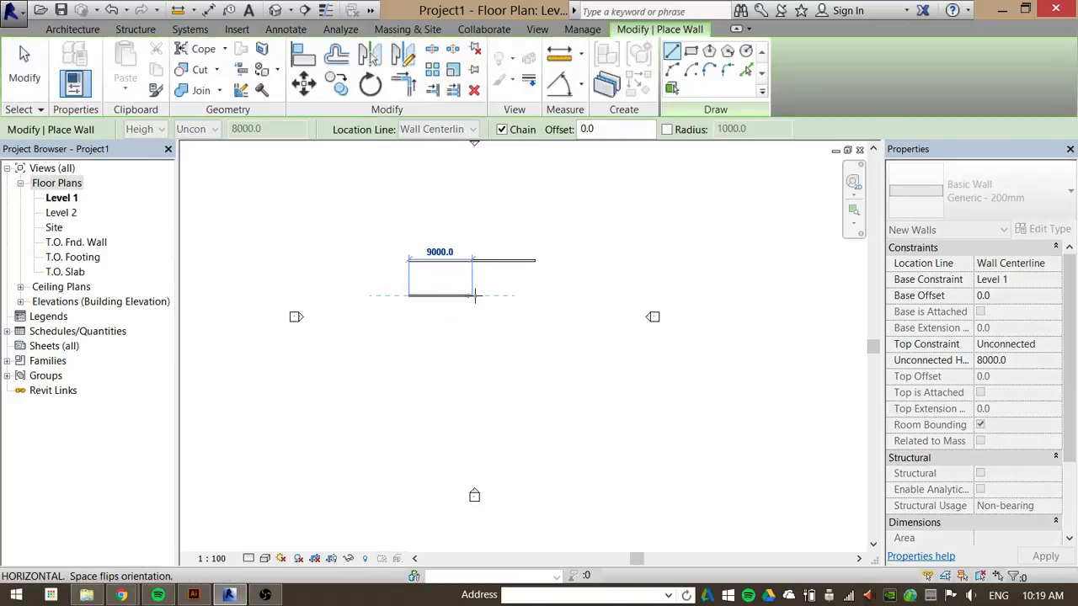
pyautogui.write('5000')
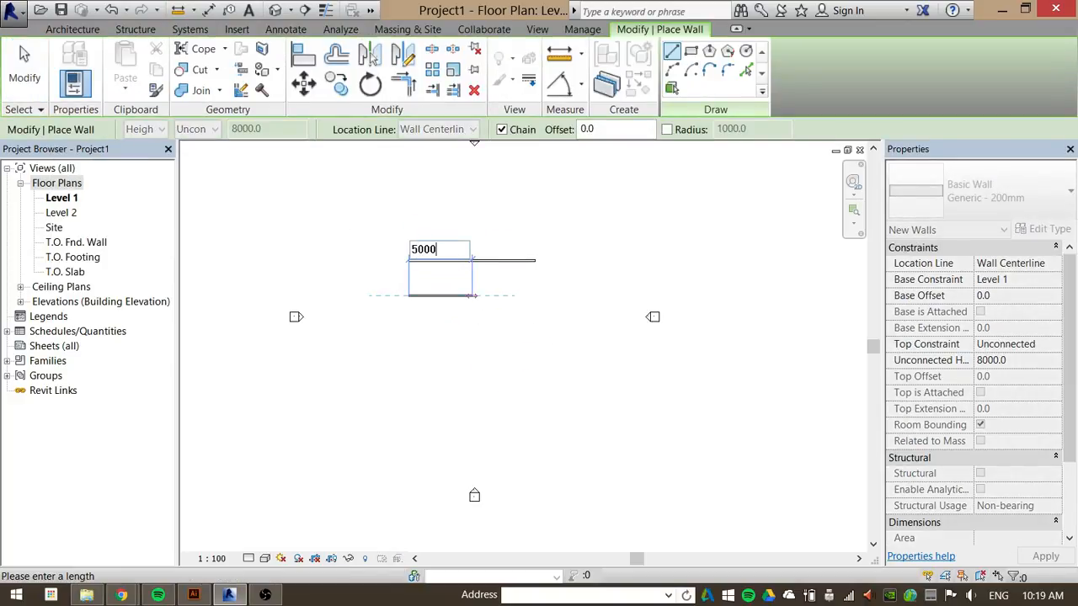
pyautogui.press('Return')
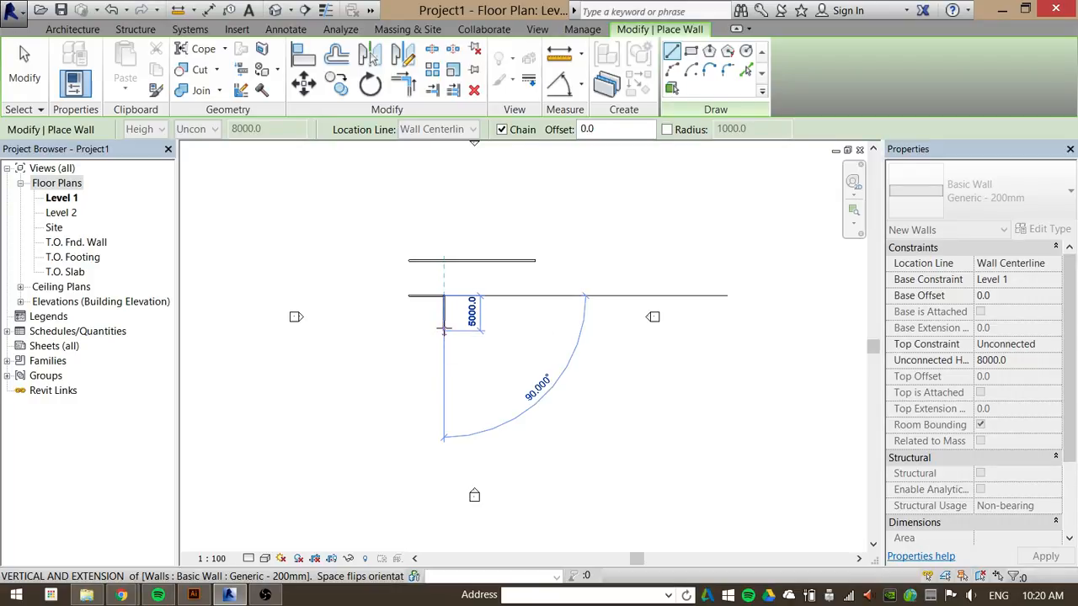
# Continue the wall chain about 5000 mm downward and horizontally until it lines up with the upper wall's right end.
pyautogui.click(444, 328)
pyautogui.click(531, 330)
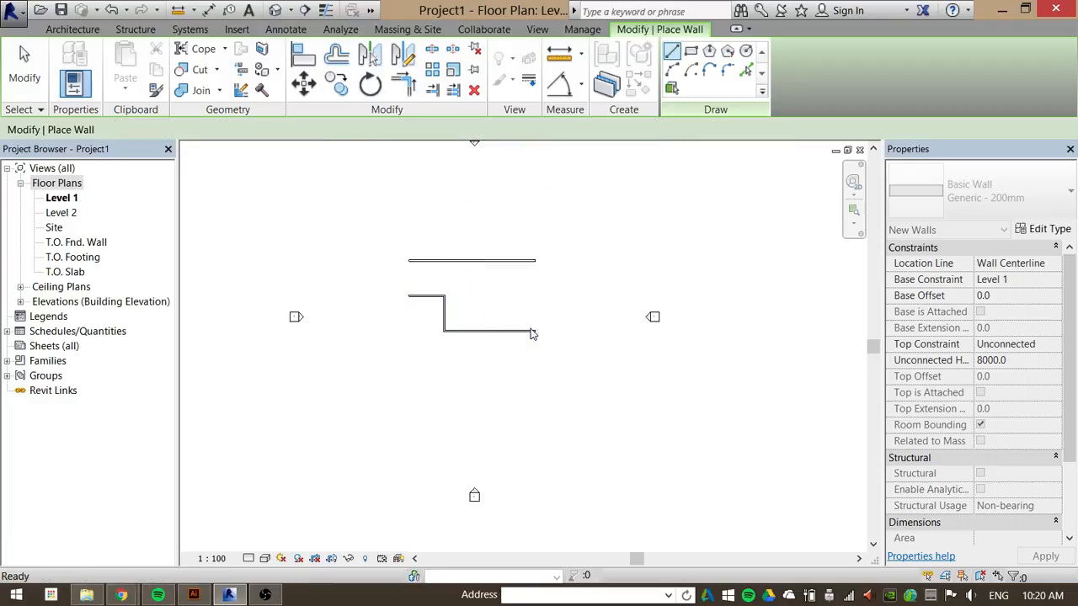
pyautogui.press('Escape')
pyautogui.press('Escape')
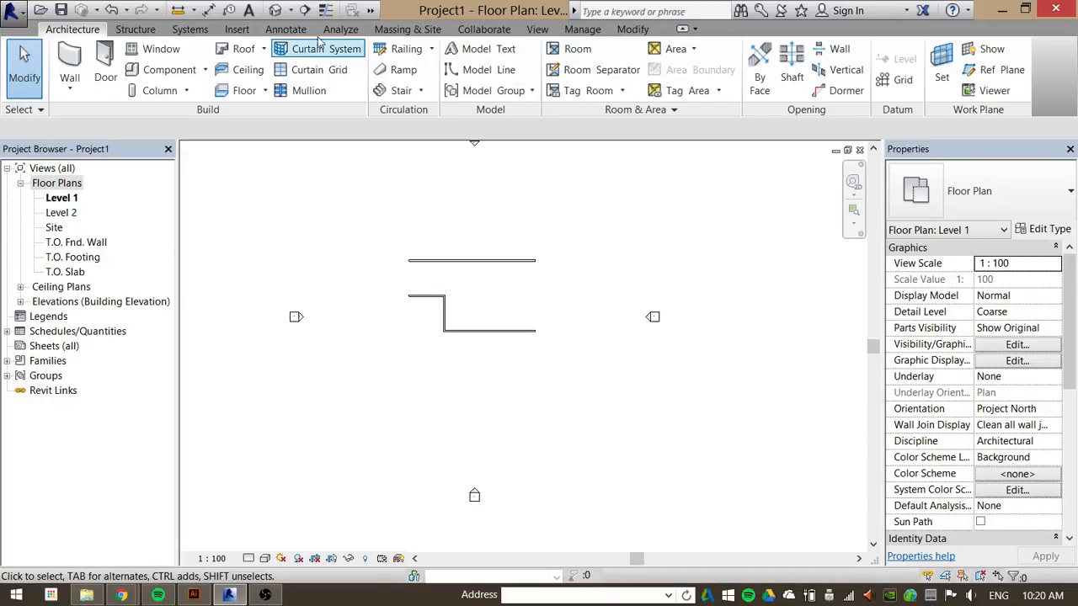
# Review the project units and the format options for length, leaving the settings as they are.
pyautogui.click(539, 30)
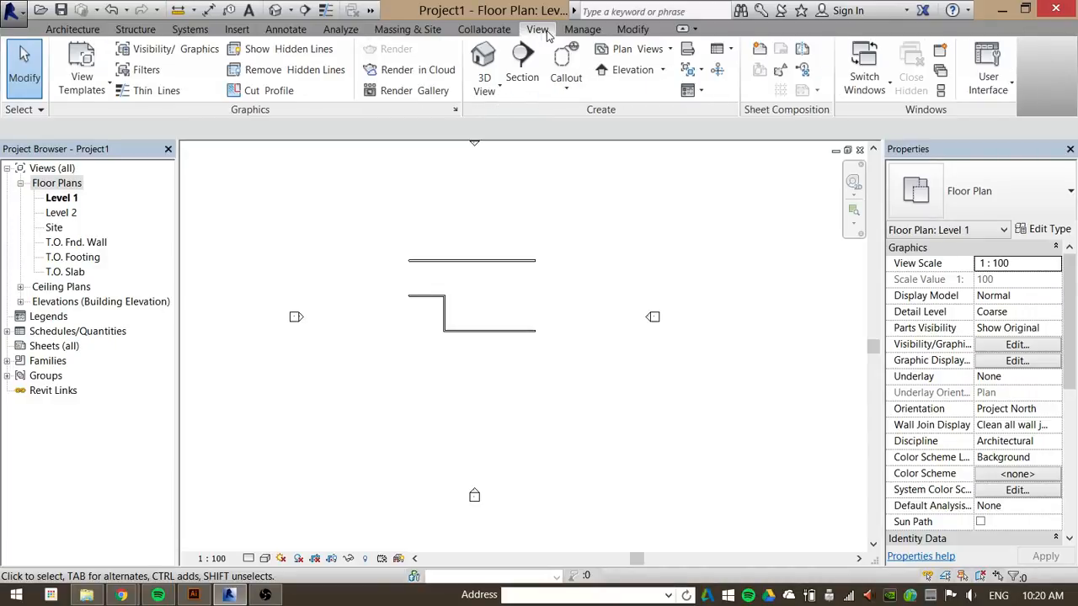
pyautogui.click(421, 32)
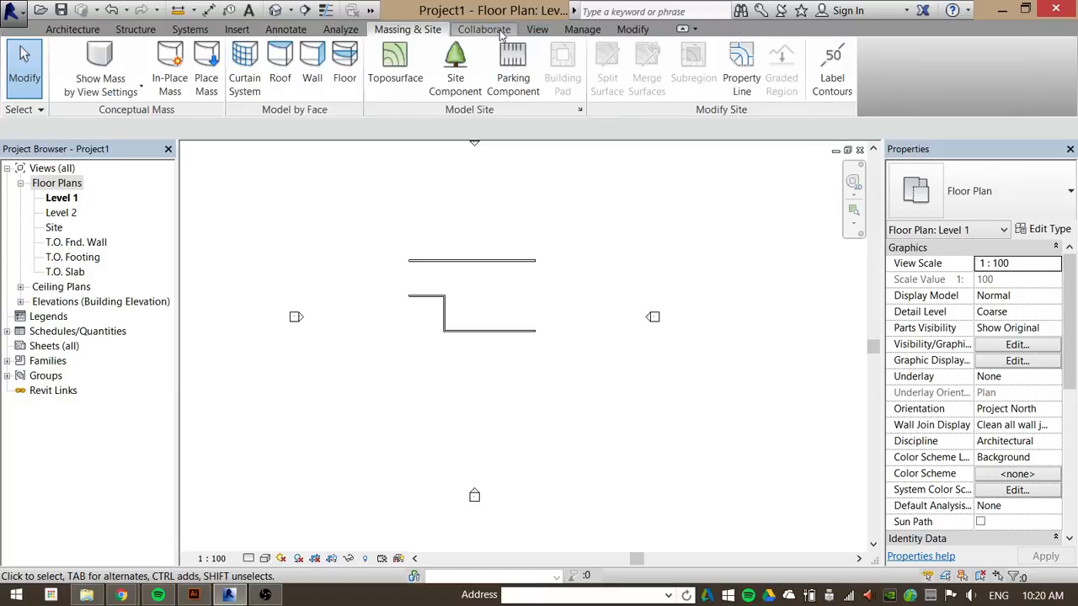
pyautogui.click(587, 32)
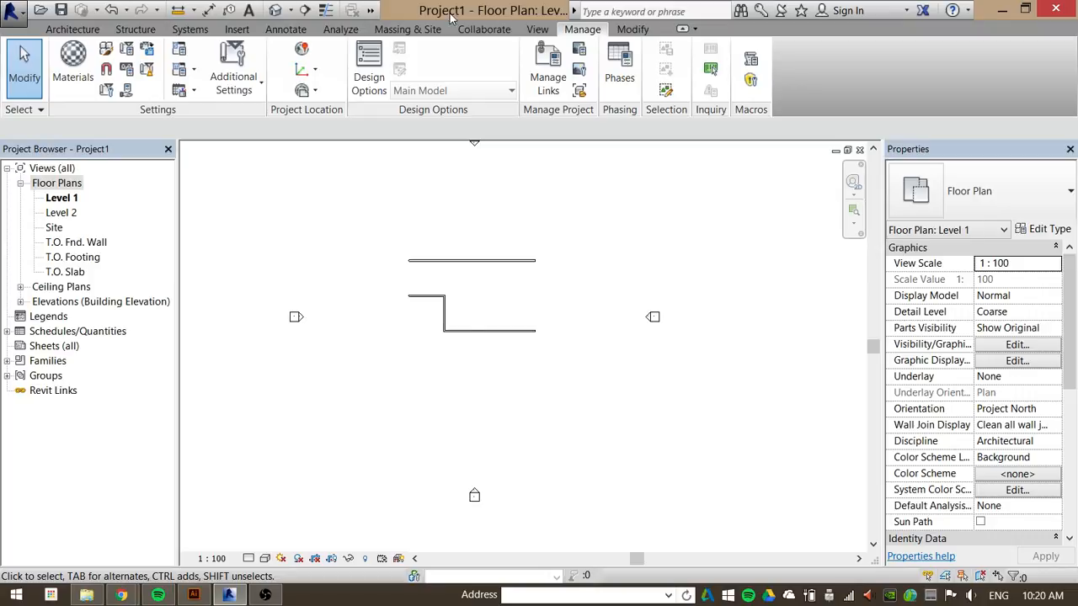
pyautogui.click(127, 70)
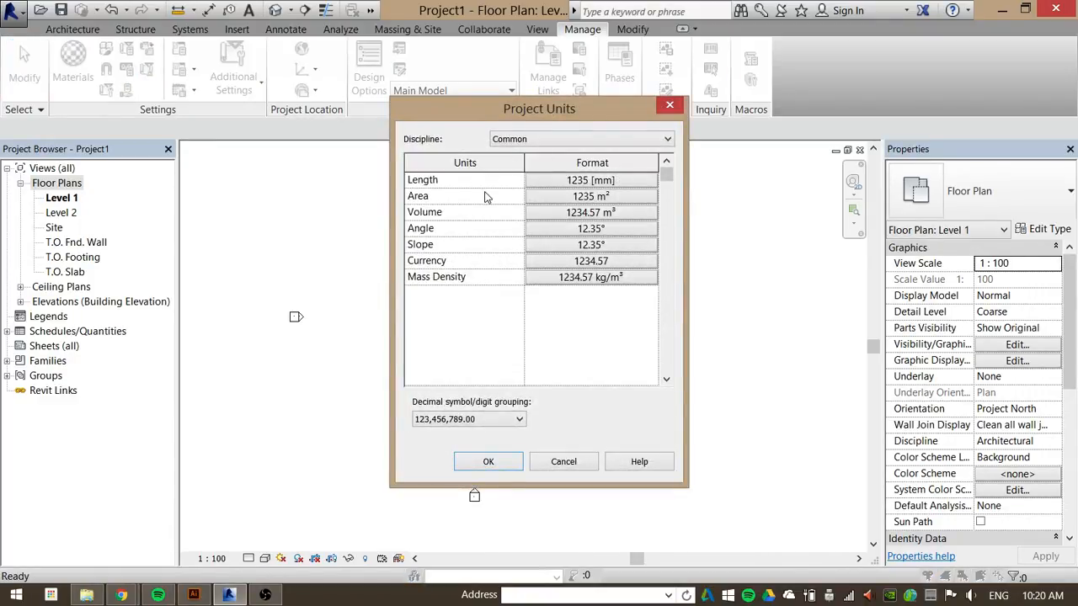
pyautogui.click(649, 180)
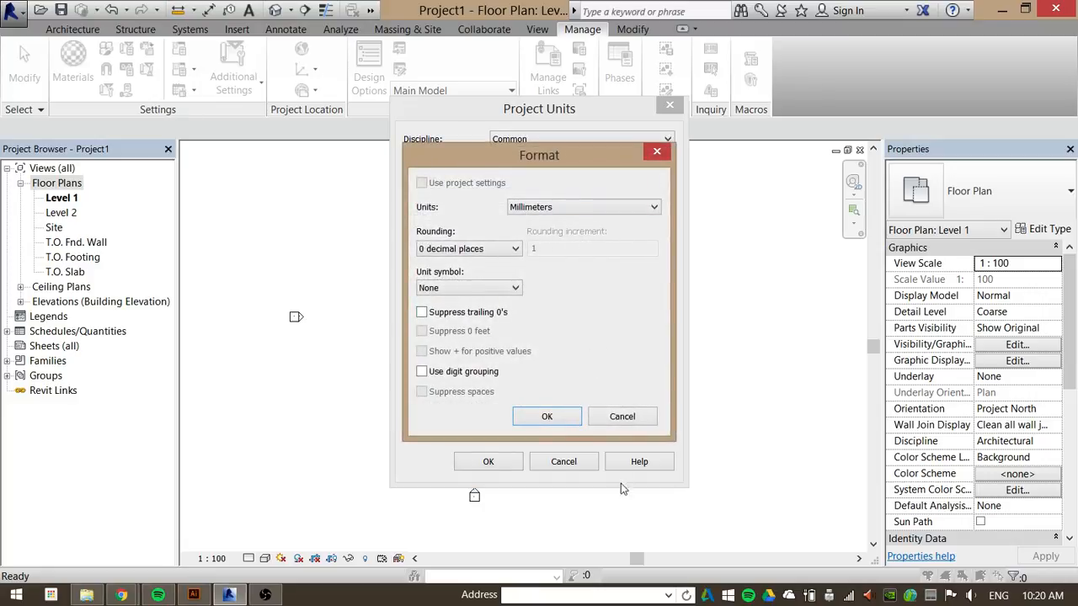
pyautogui.click(622, 417)
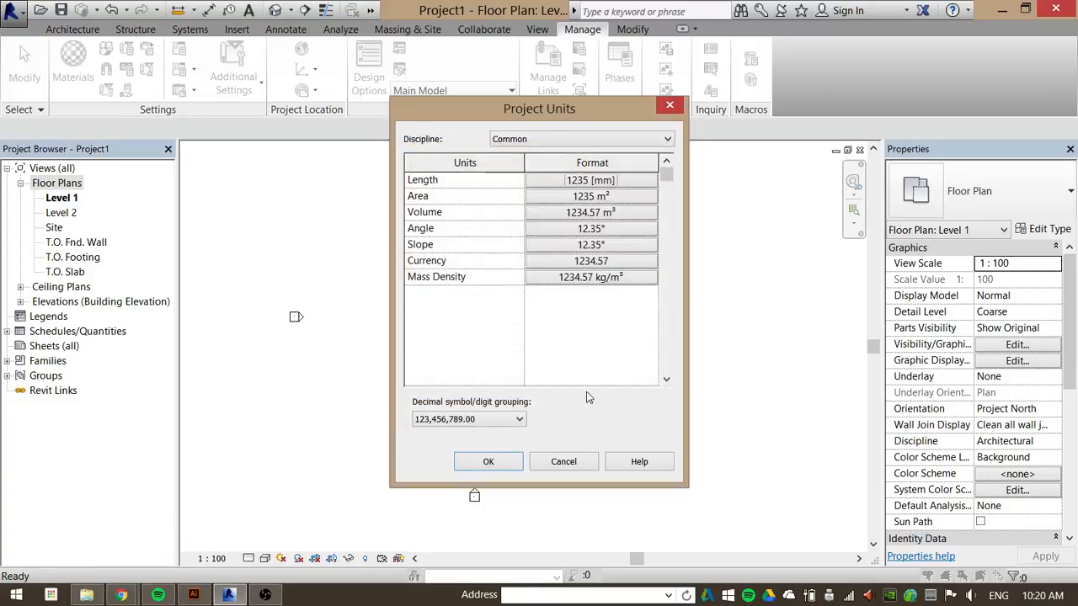
pyautogui.click(571, 468)
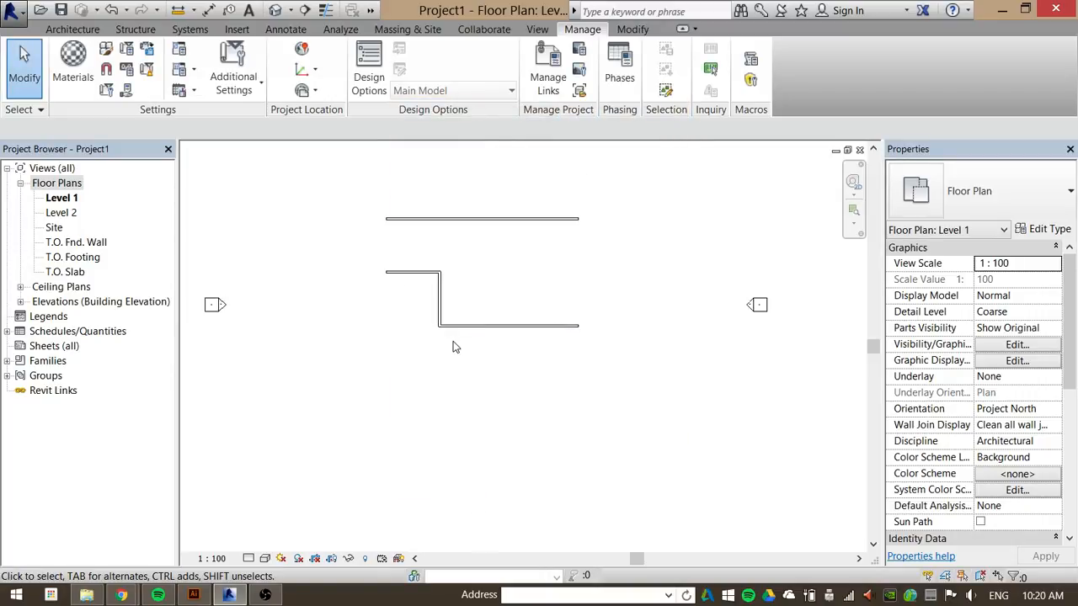
pyautogui.moveTo(611, 195); pyautogui.dragTo(345, 400)
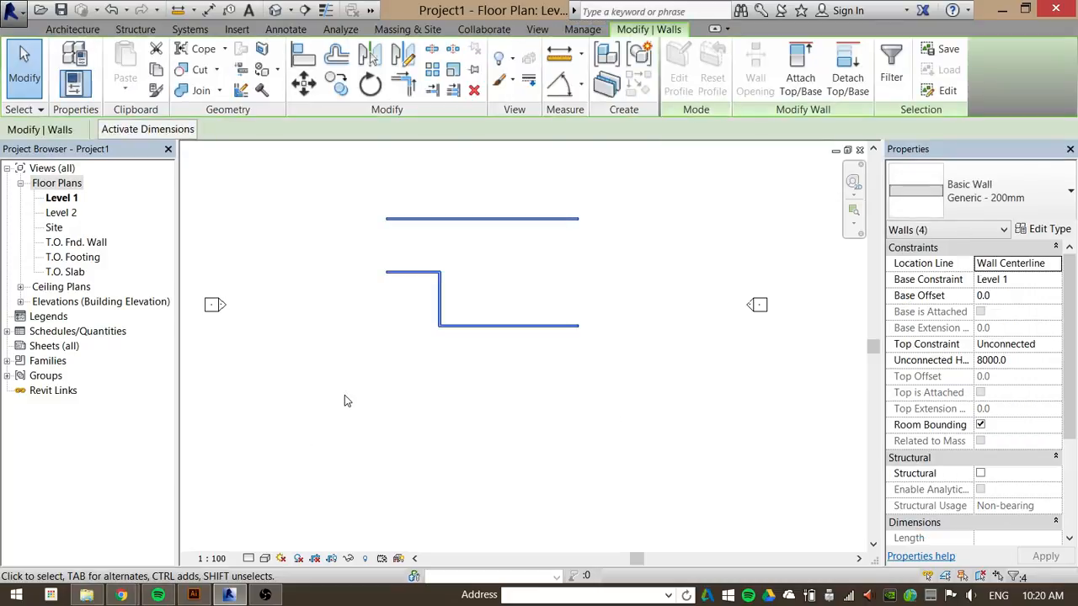
pyautogui.click(619, 342)
pyautogui.moveTo(640, 351)
pyautogui.mouseDown(button='middle')
pyautogui.moveTo(666, 426)
pyautogui.moveTo(635, 433)
pyautogui.moveTo(642, 368)
pyautogui.moveTo(629, 359)
pyautogui.mouseUp(button='middle')
pyautogui.moveTo(643, 295); pyautogui.dragTo(616, 370, button='middle')
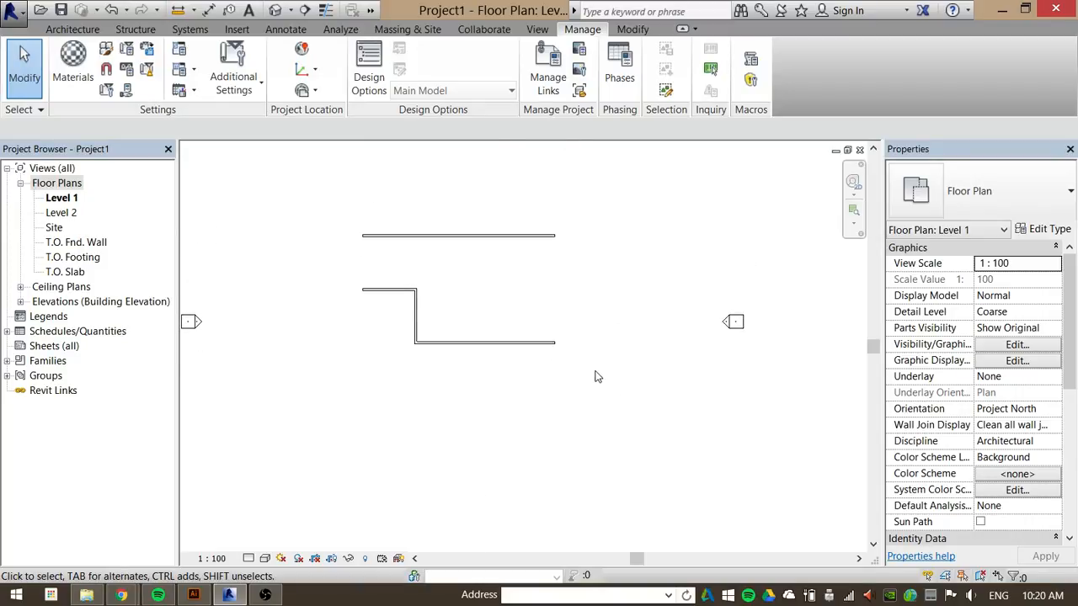
pyautogui.moveTo(576, 322); pyautogui.dragTo(612, 316, button='middle')
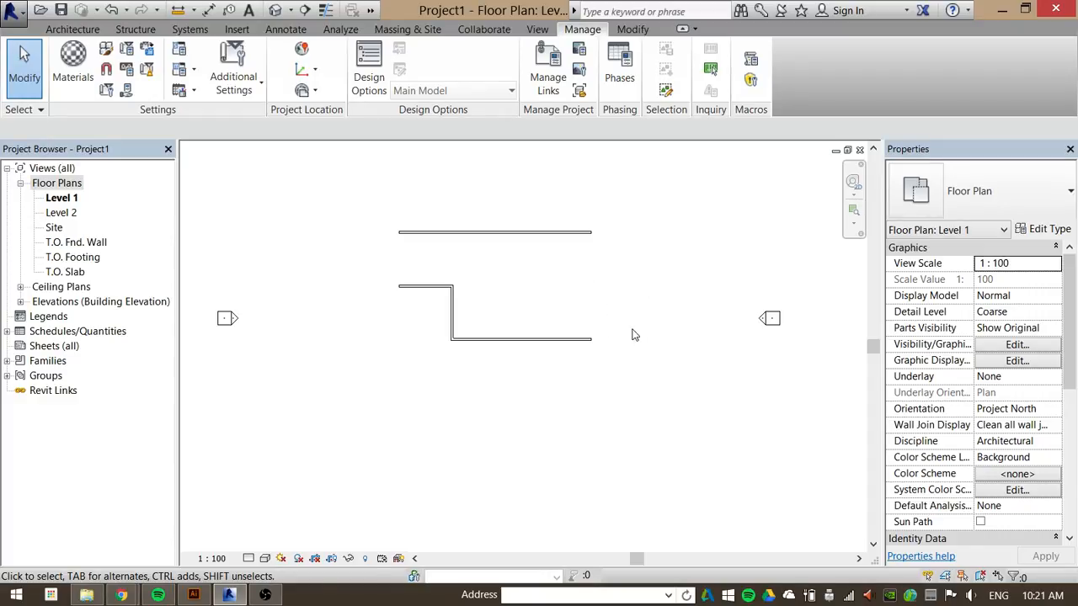
pyautogui.moveTo(634, 335); pyautogui.dragTo(597, 401, button='middle')
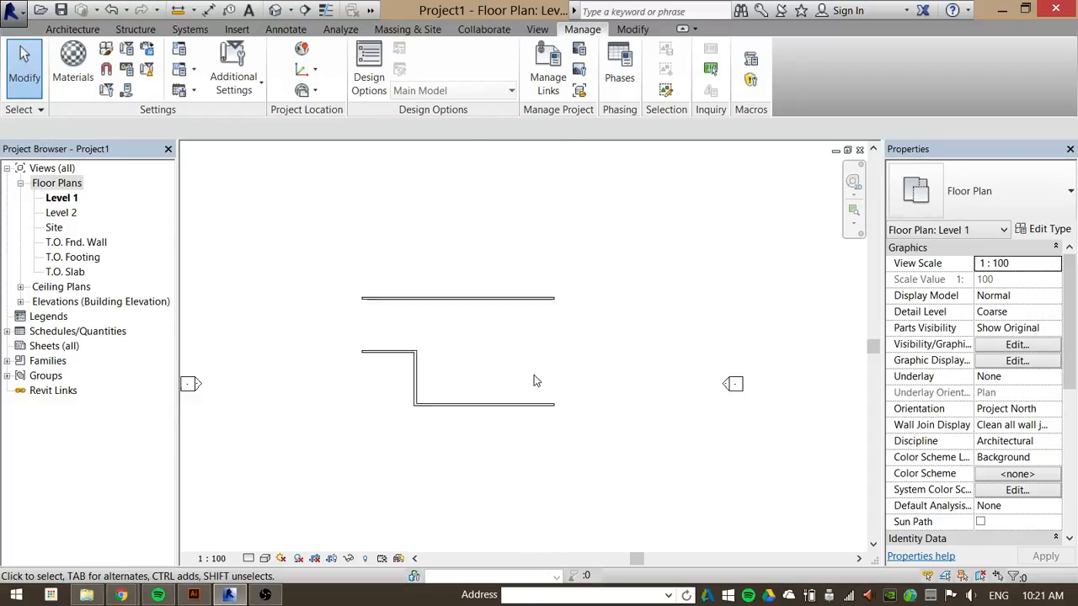
pyautogui.scroll(1, 533, 382)
pyautogui.moveTo(530, 396); pyautogui.dragTo(540, 338, button='middle')
pyautogui.moveTo(669, 172); pyautogui.dragTo(635, 223)
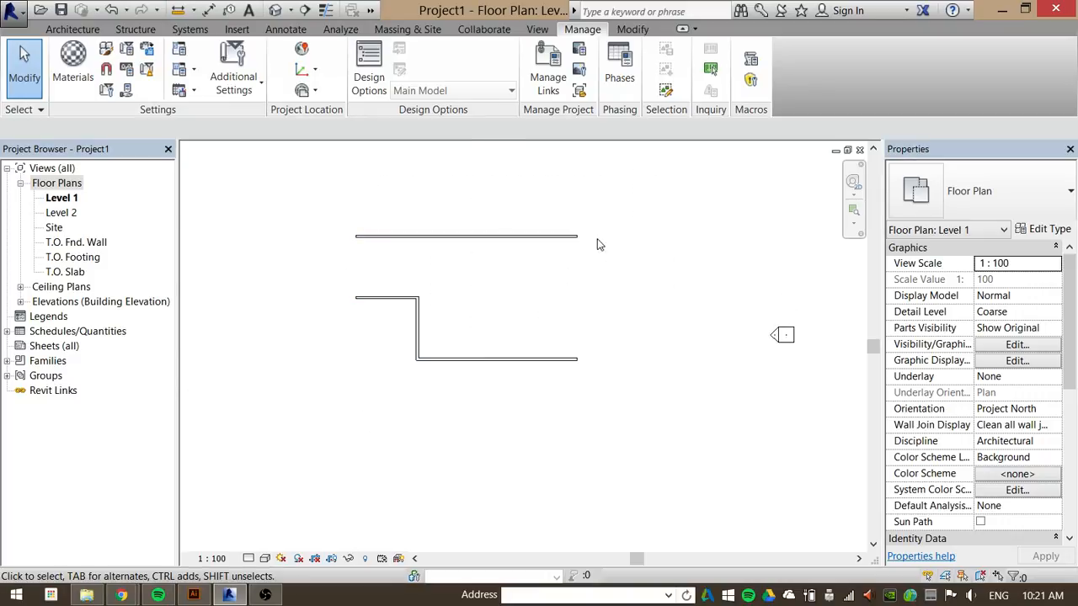
# Draw a vertical architectural wall joining the left endpoints of the upper wall and the stepped wall chain.
pyautogui.click(72, 28)
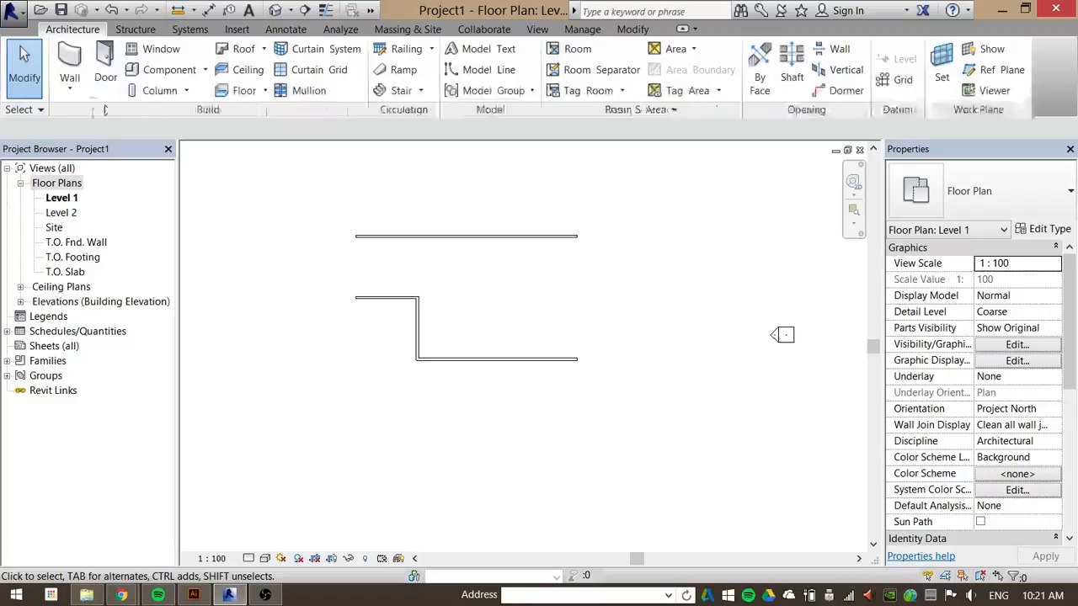
pyautogui.click(69, 84)
pyautogui.click(91, 116)
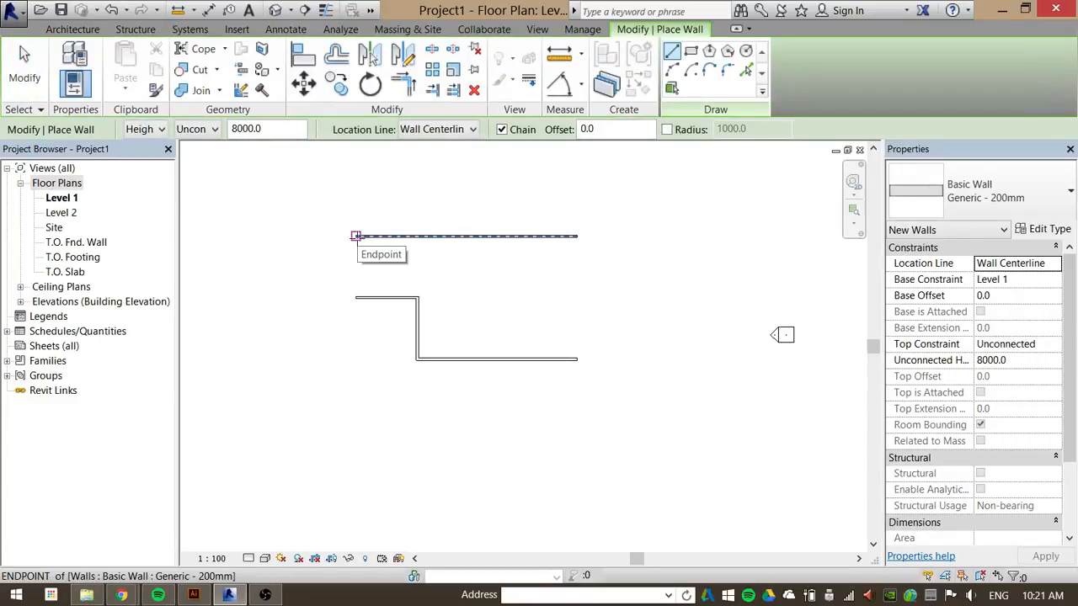
pyautogui.scroll(5, 356, 235)
pyautogui.scroll(-2, 385, 173)
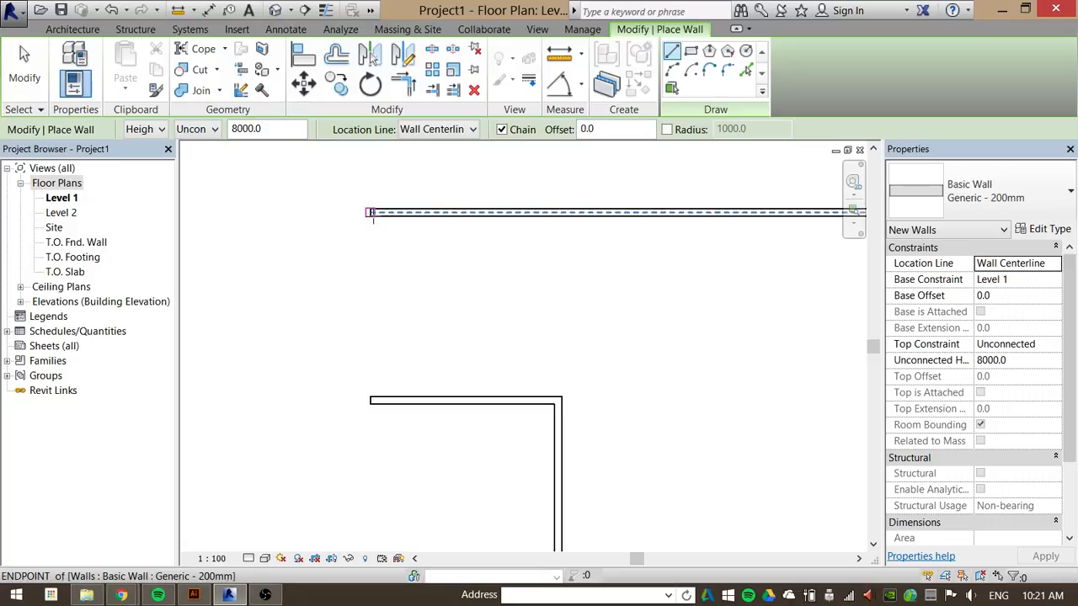
pyautogui.click(371, 212)
pyautogui.click(371, 400)
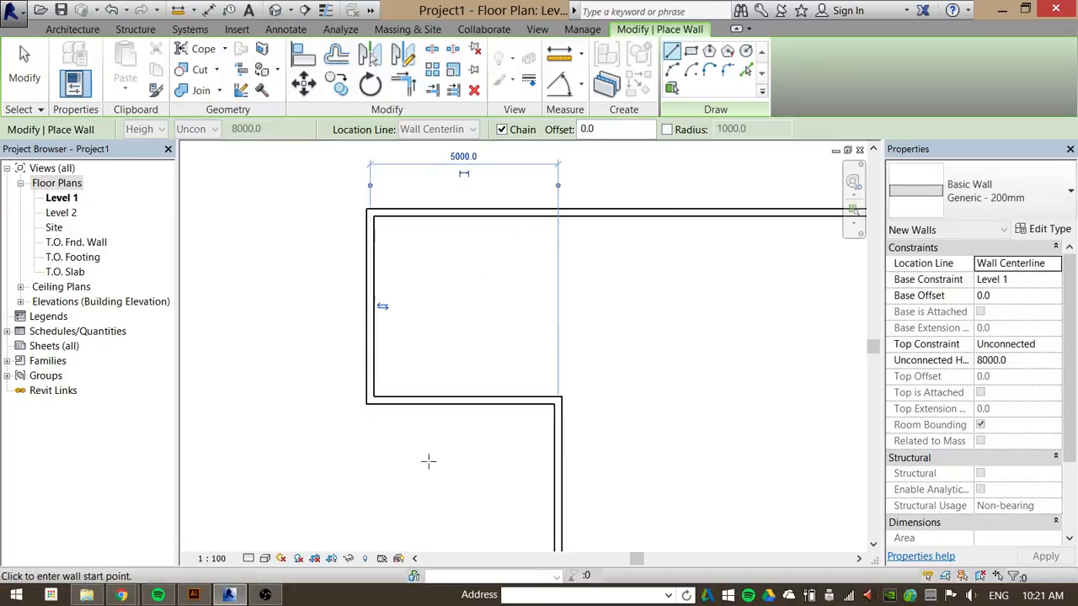
pyautogui.click(24, 72)
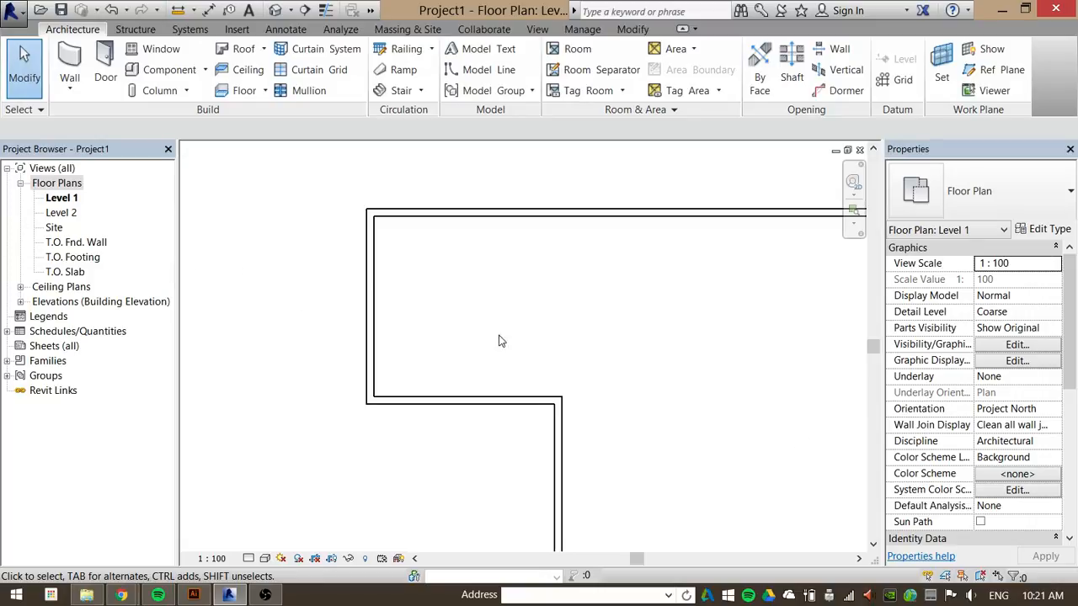
# Move the left vertical wall inward to about 4900 mm from the parallel wall of the stepped chain.
pyautogui.scroll(-3, 499, 340)
pyautogui.moveTo(561, 337); pyautogui.dragTo(253, 295, button='middle')
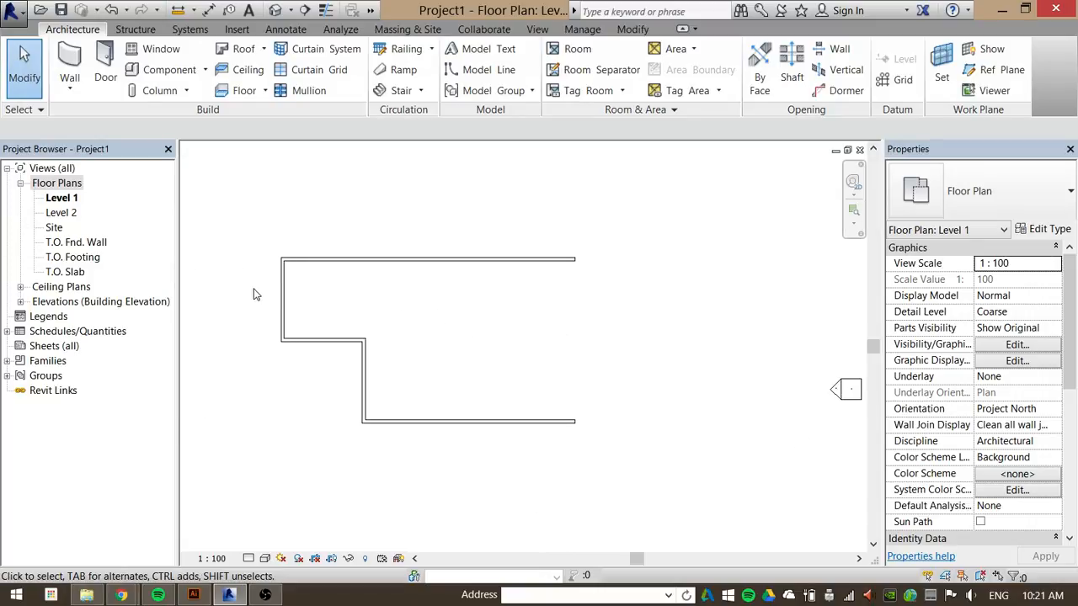
pyautogui.click(284, 299)
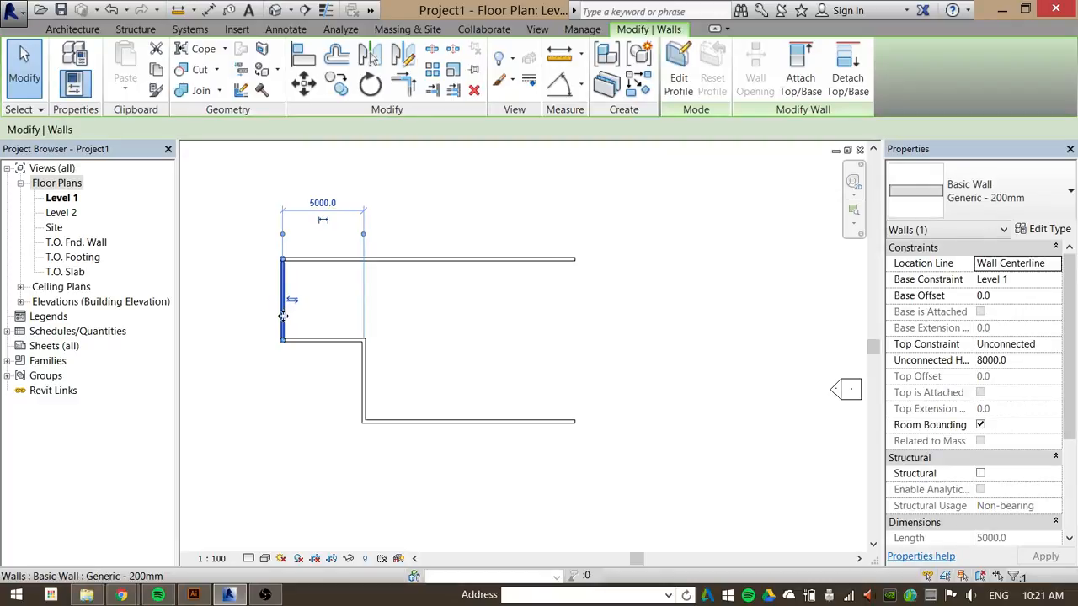
pyautogui.moveTo(283, 316)
pyautogui.mouseDown()
pyautogui.moveTo(349, 320)
pyautogui.moveTo(287, 321)
pyautogui.mouseUp()
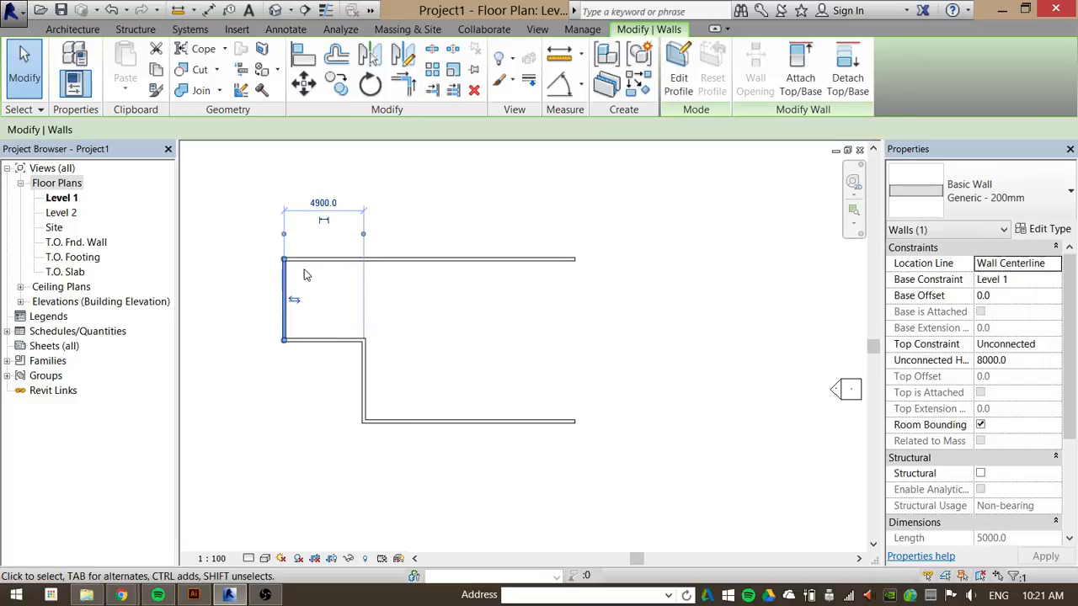
# Set the distance between the left vertical wall and the parallel wall of the stepped chain to 5000 mm.
pyautogui.click(325, 204)
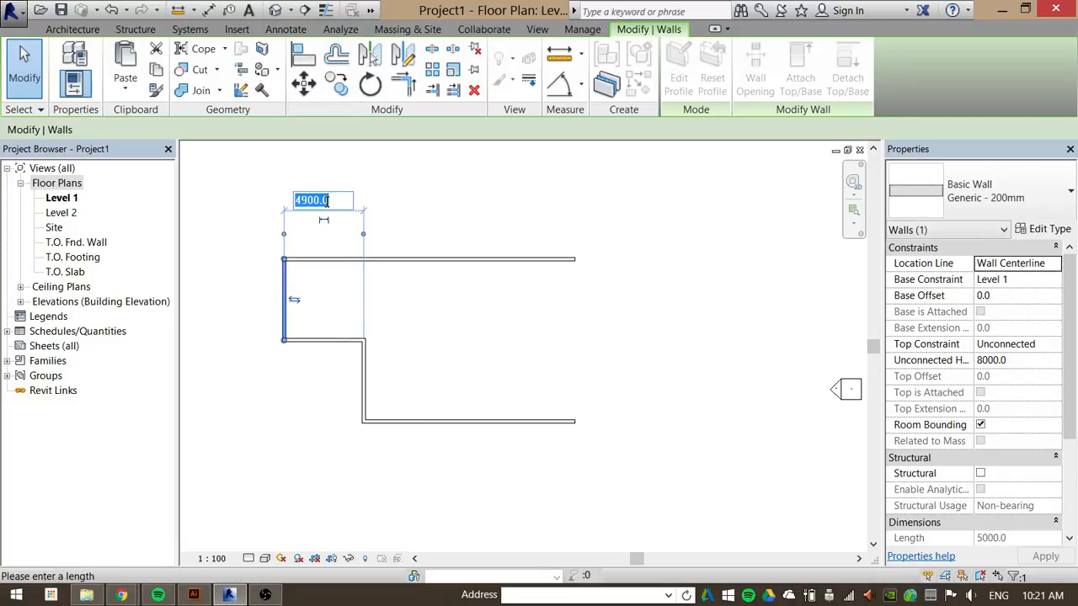
pyautogui.write('5000')
pyautogui.press('Return')
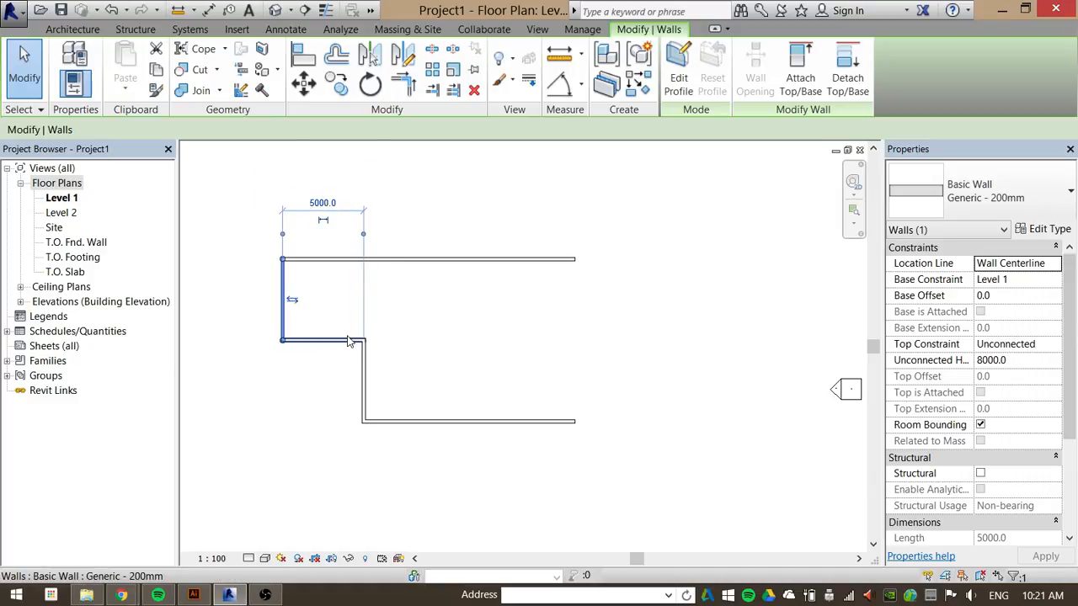
# Select the two parallel vertical walls in turn and examine where the temporary dimension's witness lines measure from.
pyautogui.scroll(2, 347, 337)
pyautogui.moveTo(355, 319); pyautogui.dragTo(469, 338, button='middle')
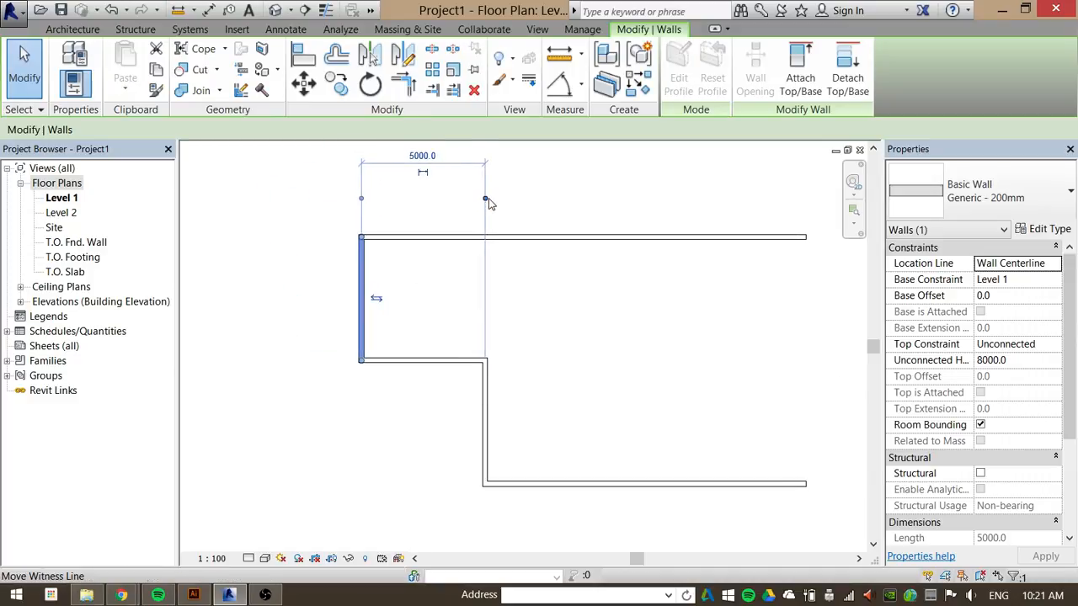
pyautogui.scroll(2, 477, 361)
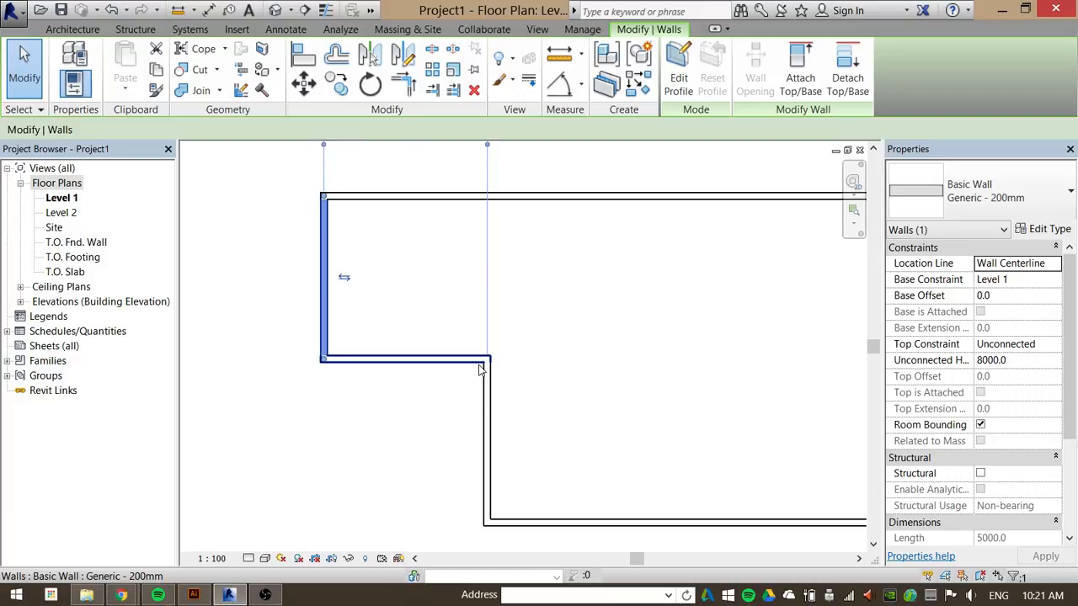
pyautogui.click(493, 415)
pyautogui.rightClick(486, 421)
pyautogui.click(416, 488)
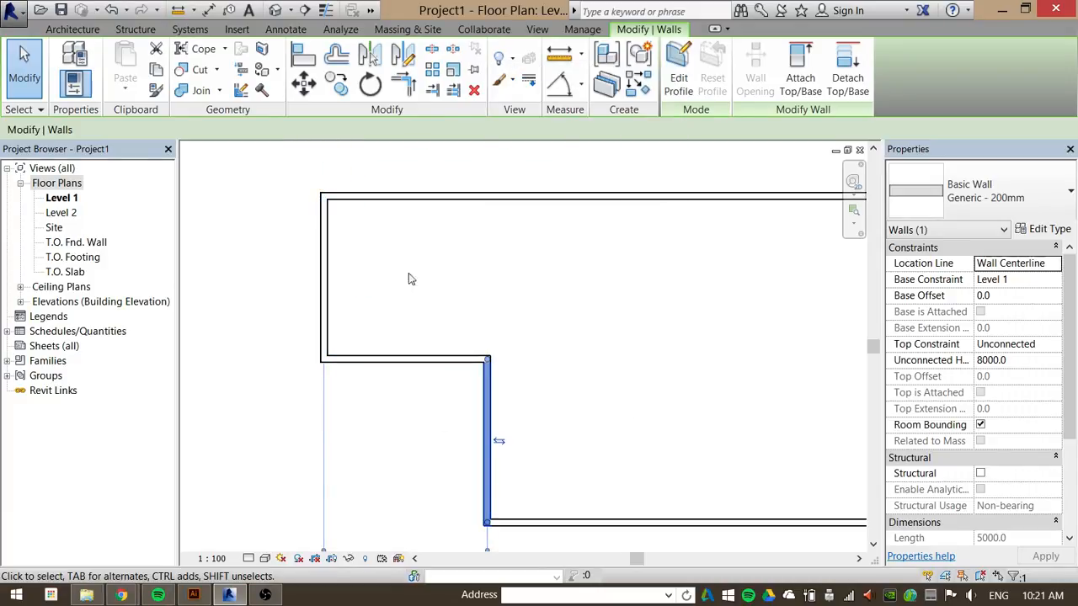
pyautogui.click(326, 255)
pyautogui.scroll(1, 505, 403)
pyautogui.moveTo(515, 409); pyautogui.dragTo(574, 412, button='middle')
pyautogui.moveTo(563, 375)
pyautogui.mouseDown(button='middle')
pyautogui.moveTo(558, 426)
pyautogui.moveTo(556, 374)
pyautogui.mouseUp(button='middle')
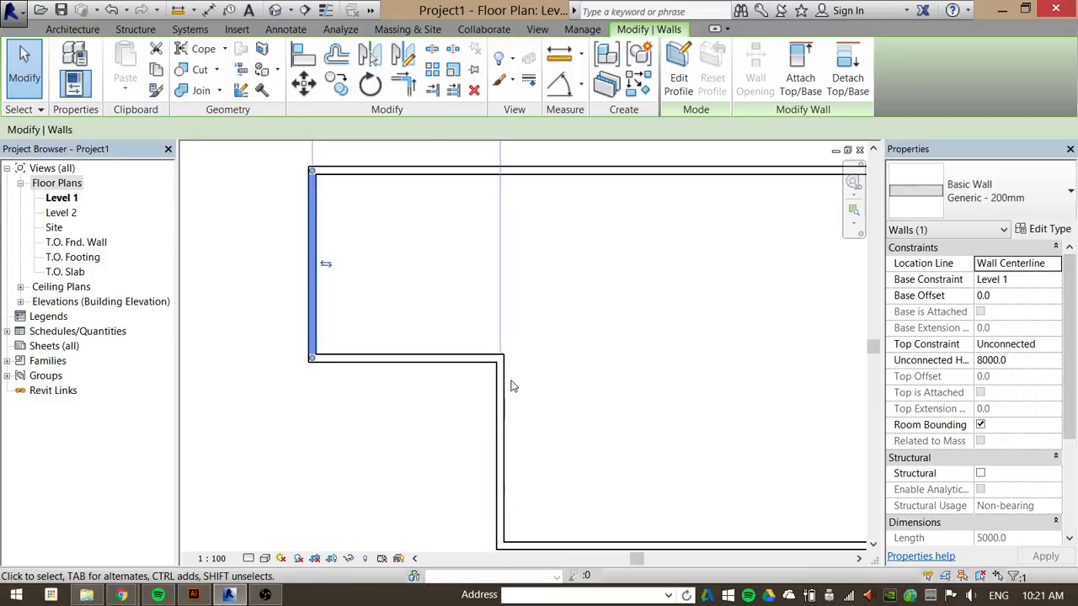
pyautogui.scroll(-1, 512, 379)
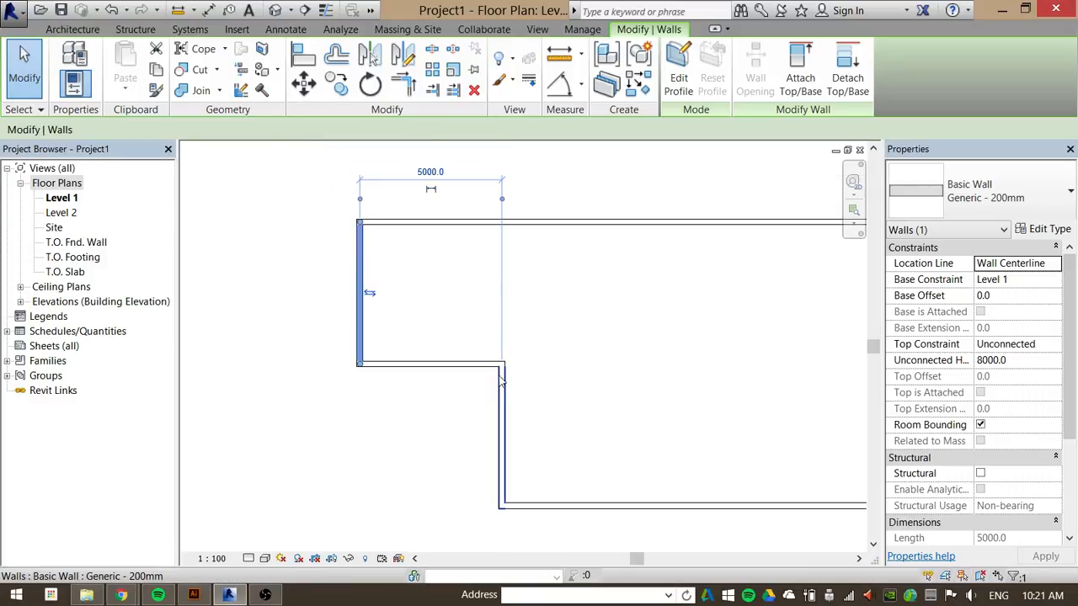
pyautogui.moveTo(502, 199); pyautogui.dragTo(541, 383)
pyautogui.scroll(4, 503, 391)
pyautogui.scroll(-3, 553, 368)
pyautogui.scroll(2, 527, 377)
pyautogui.press('Escape')
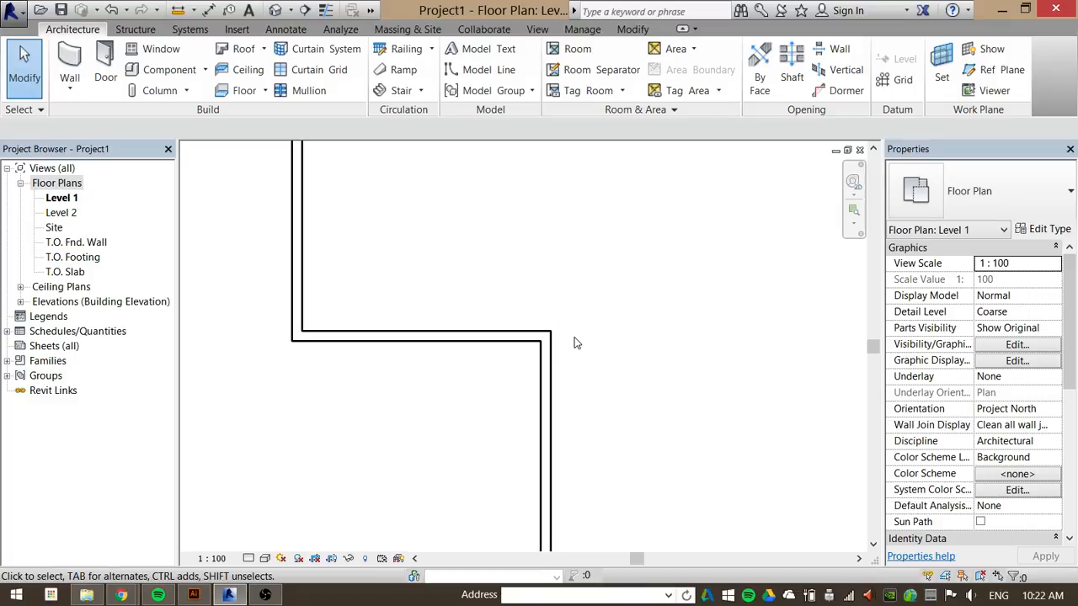
pyautogui.scroll(-2, 569, 354)
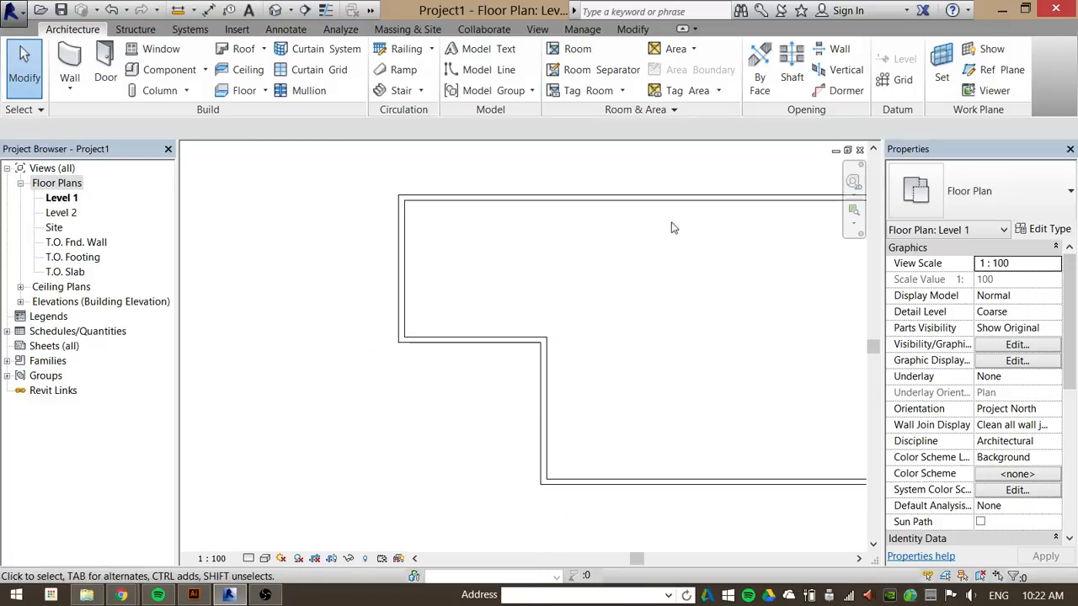
pyautogui.moveTo(674, 228); pyautogui.dragTo(528, 268, button='middle')
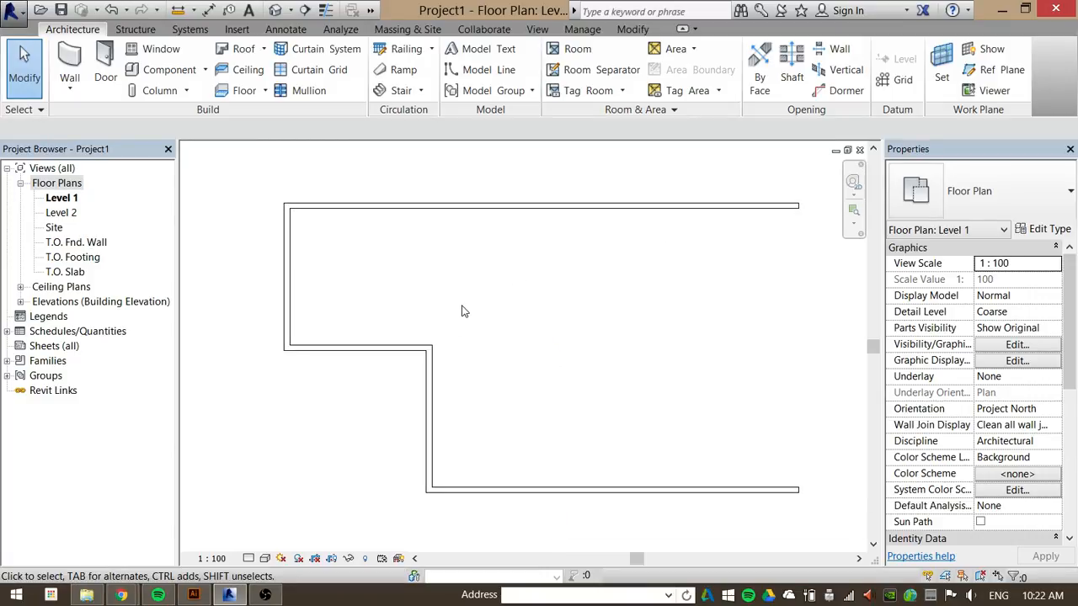
pyautogui.scroll(1, 506, 315)
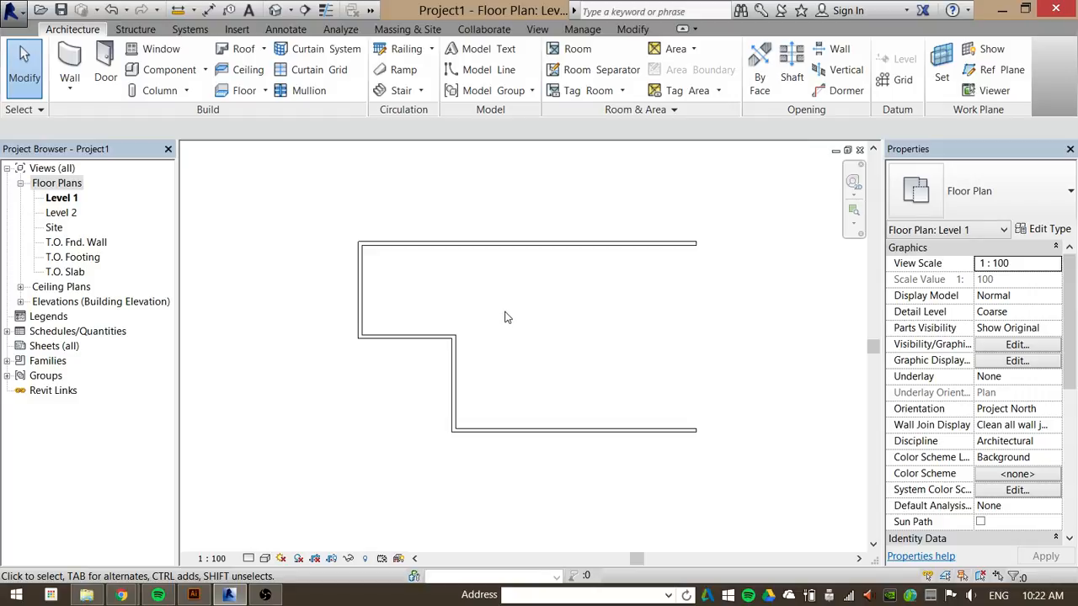
pyautogui.scroll(-2, 513, 320)
pyautogui.moveTo(536, 335); pyautogui.dragTo(473, 327, button='middle')
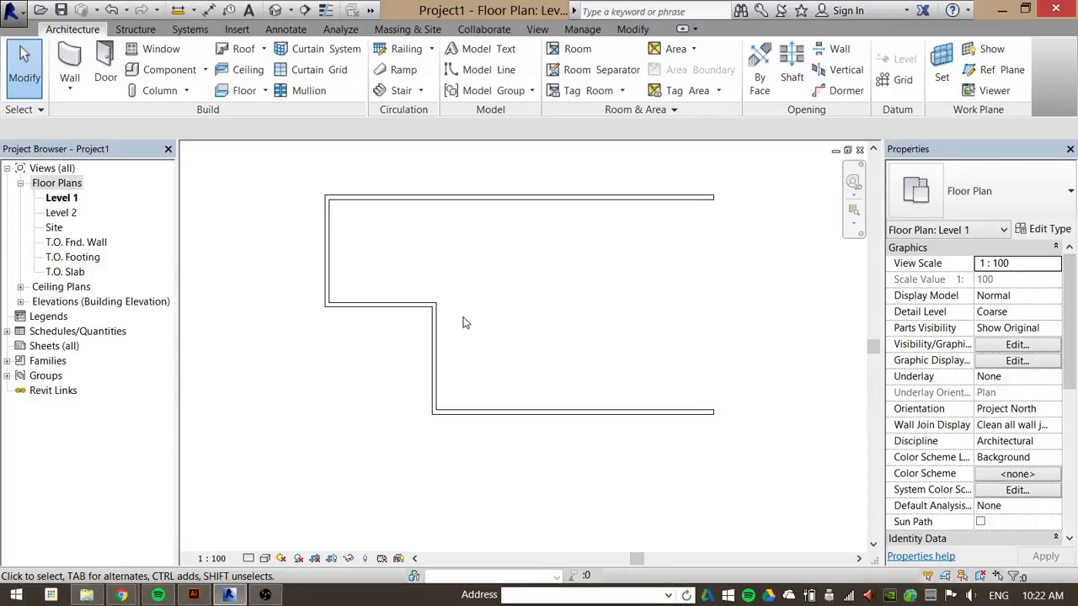
pyautogui.scroll(-1, 462, 322)
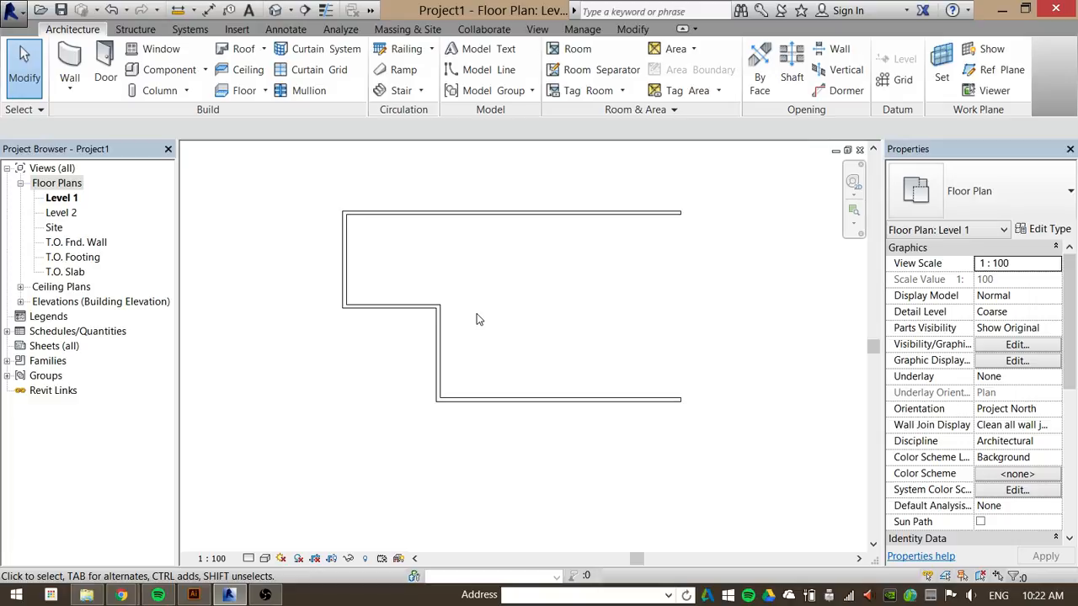
pyautogui.moveTo(476, 319); pyautogui.dragTo(390, 318, button='middle')
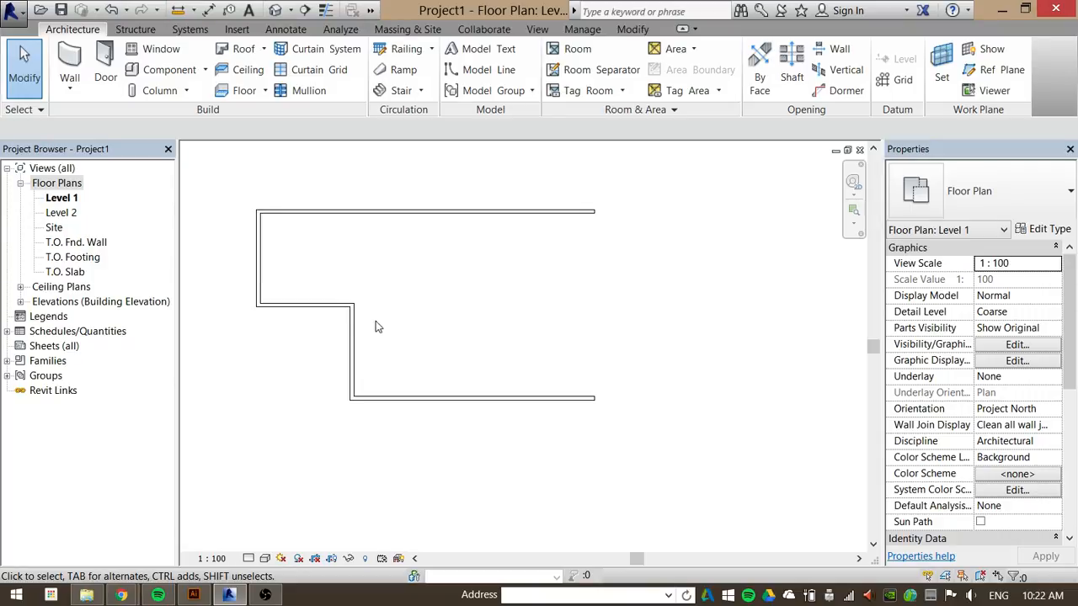
pyautogui.moveTo(428, 219)
pyautogui.mouseDown(button='middle')
pyautogui.moveTo(454, 233)
pyautogui.moveTo(477, 226)
pyautogui.moveTo(471, 207)
pyautogui.mouseUp(button='middle')
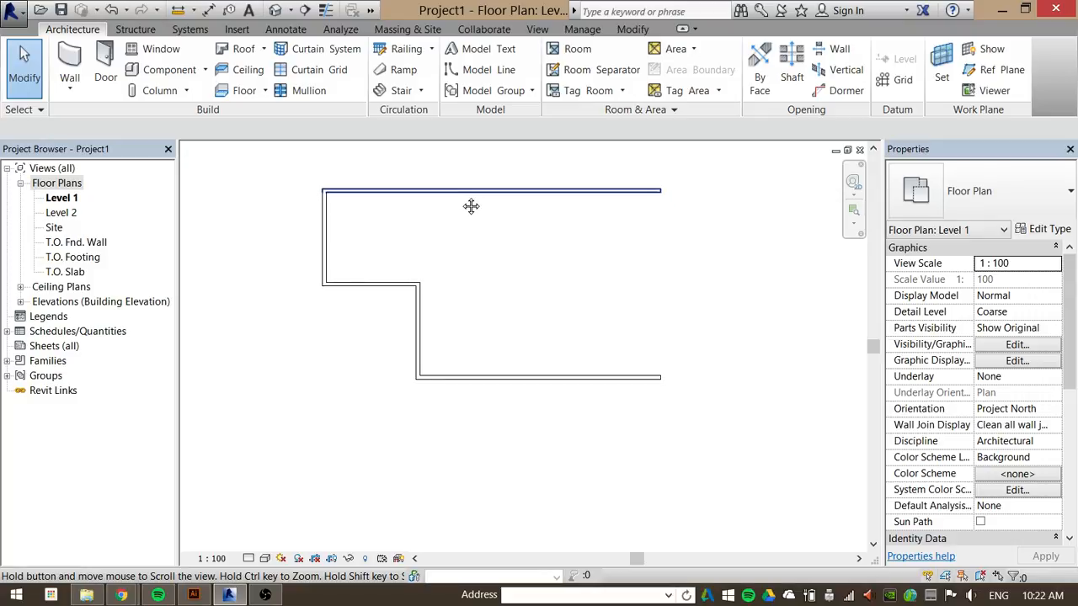
pyautogui.moveTo(502, 292); pyautogui.dragTo(486, 328, button='middle')
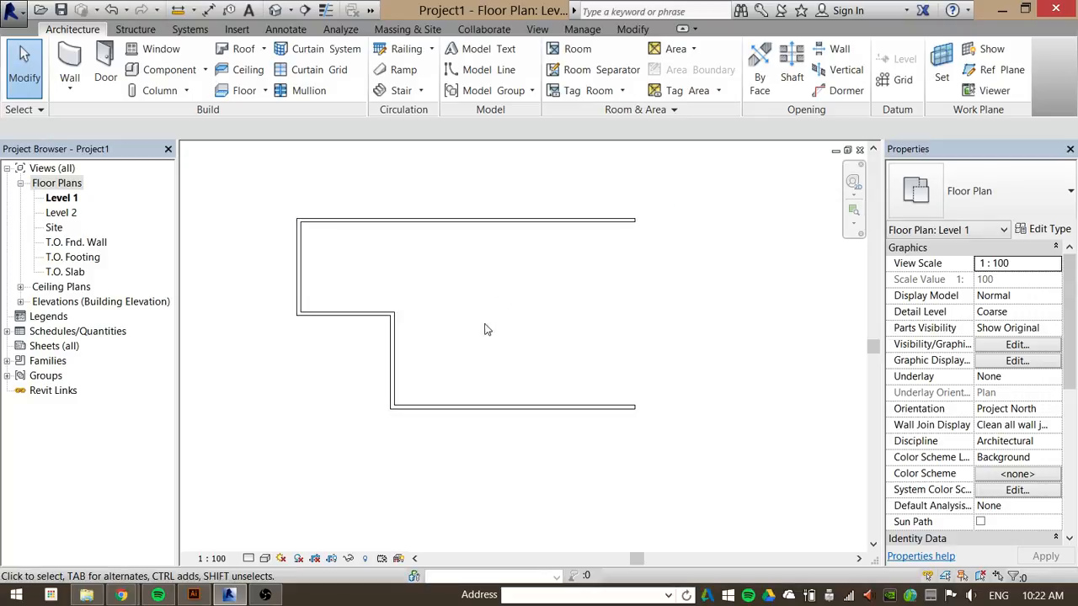
# Draw a vertical architectural wall joining the right endpoints of the upper and lower walls to close the outline.
pyautogui.click(70, 87)
pyautogui.click(118, 116)
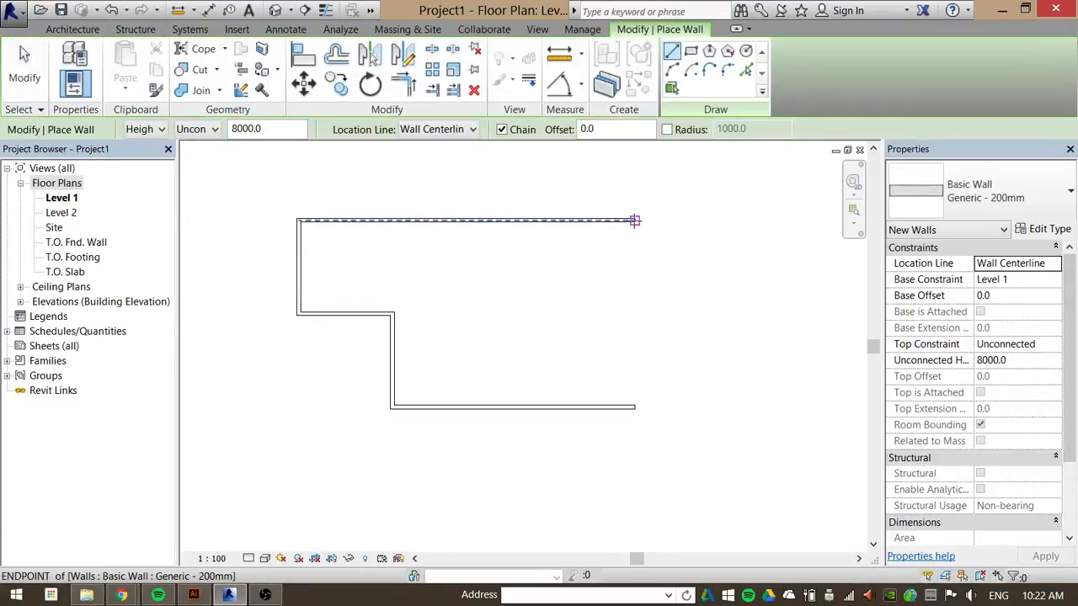
pyautogui.click(634, 221)
pyautogui.click(634, 407)
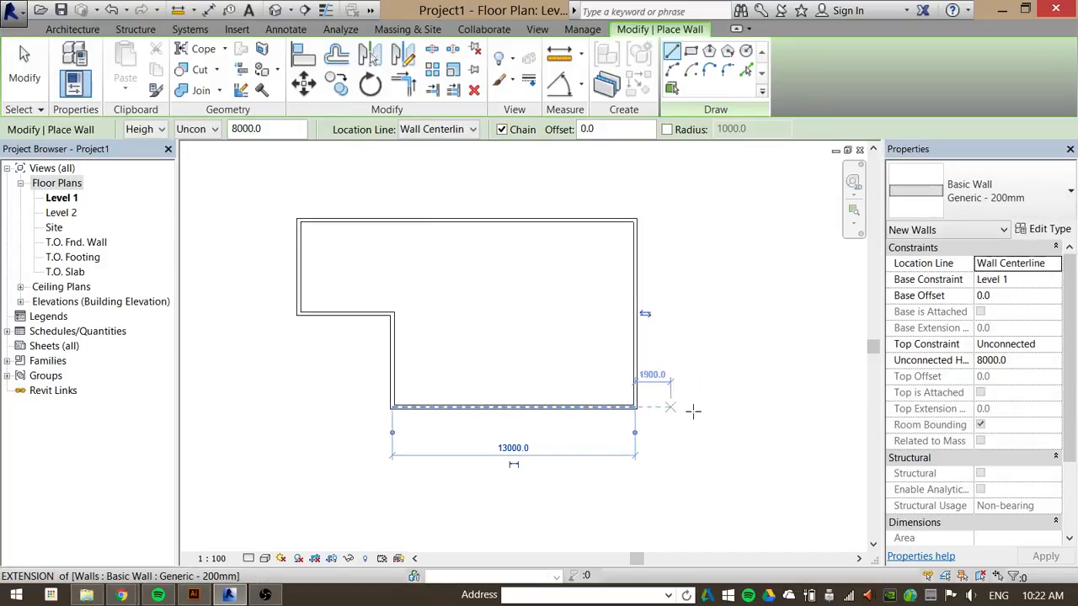
pyautogui.press('Escape')
pyautogui.click(25, 67)
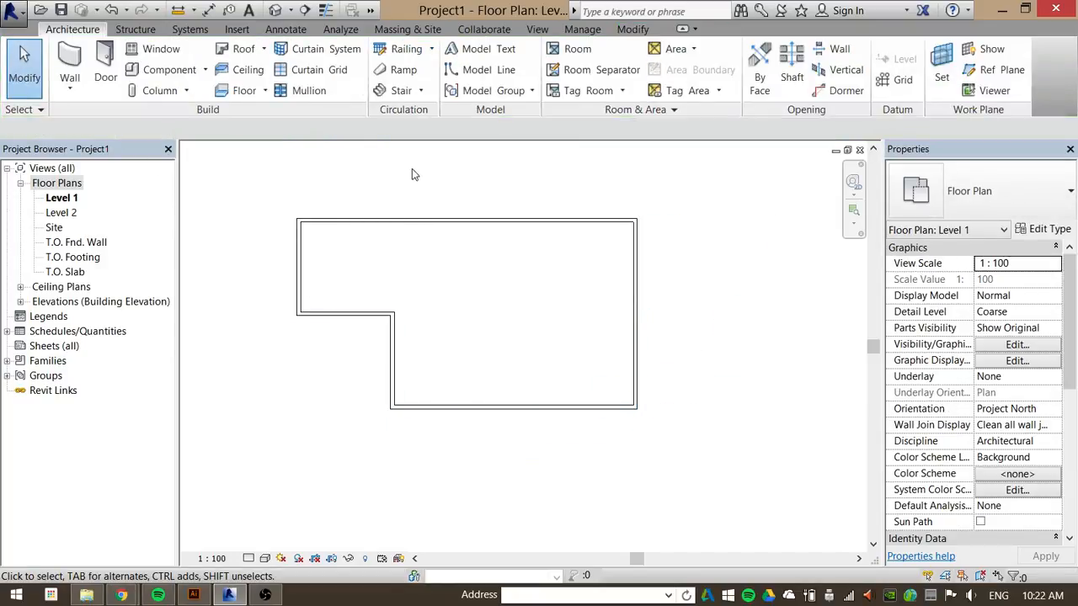
# Select the left vertical wall together with the stepped walls and move them horizontally inward to narrow the outline.
pyautogui.moveTo(421, 163); pyautogui.dragTo(253, 379)
pyautogui.moveTo(320, 272); pyautogui.dragTo(433, 278)
pyautogui.click(395, 309)
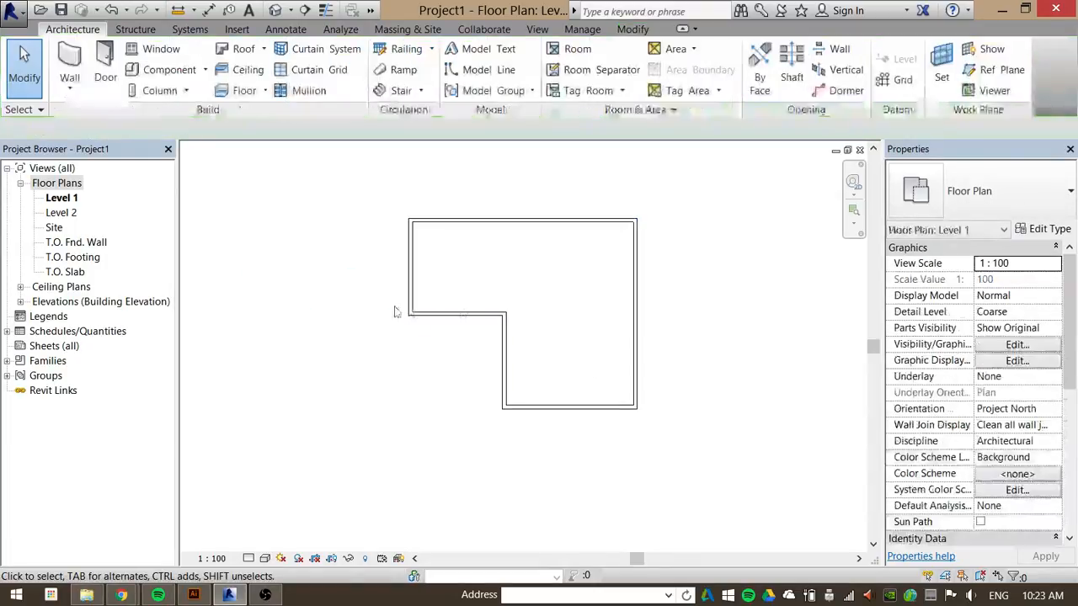
# Move the step's horizontal wall to about 3300 mm above the lower wall and its vertical wall to about 2500 mm from the left wall.
pyautogui.click(473, 315)
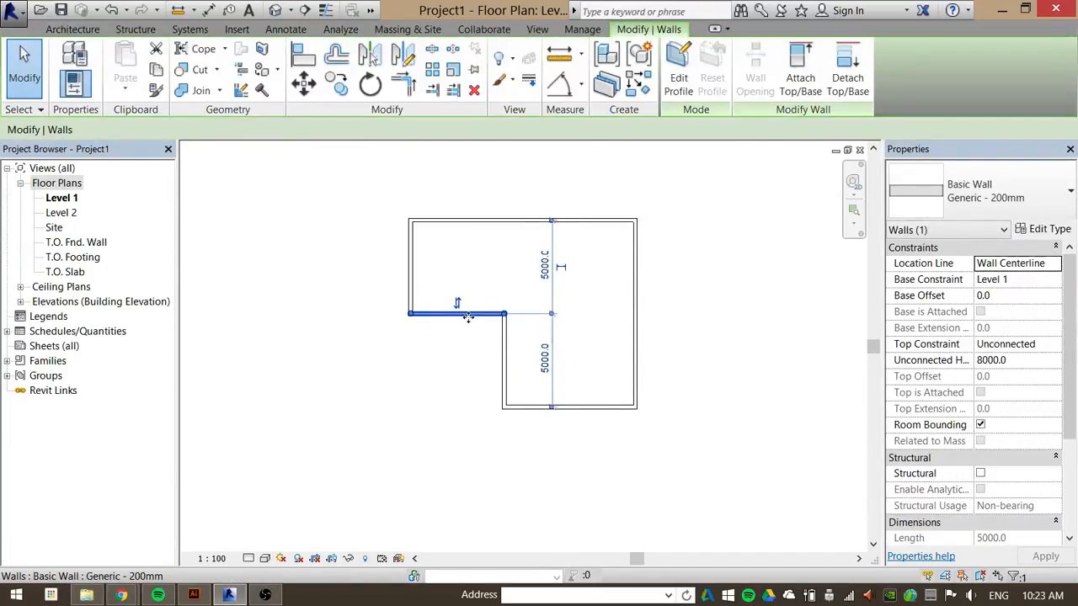
pyautogui.moveTo(472, 317); pyautogui.dragTo(450, 364)
pyautogui.click(503, 362)
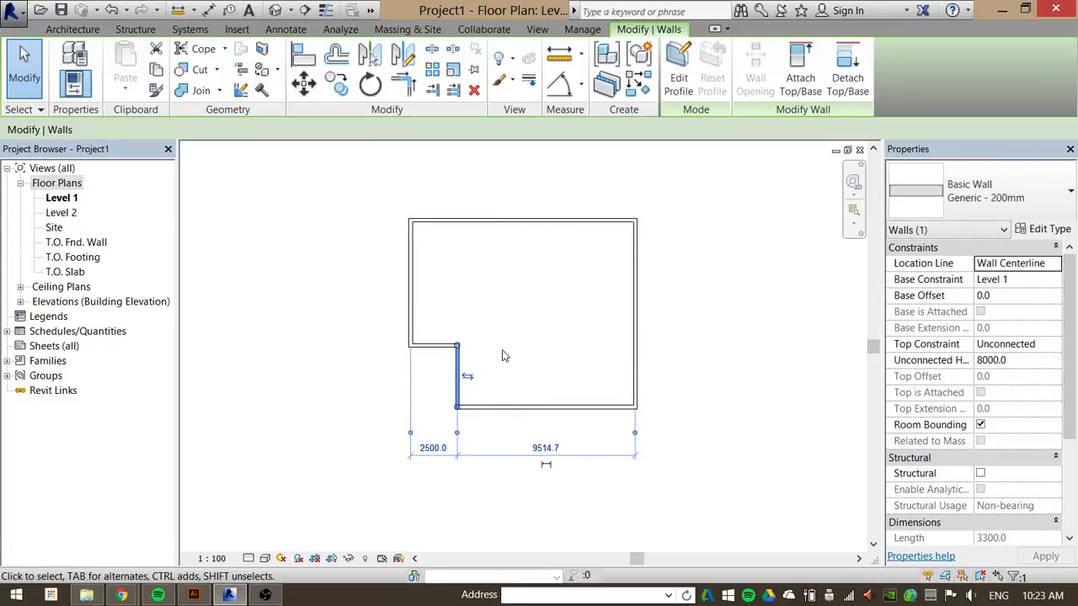
pyautogui.click(606, 241)
# Select all six walls of the outline and change their type to Exterior - Brick on Mtl. Stud.
pyautogui.moveTo(587, 301); pyautogui.dragTo(517, 316, button='middle')
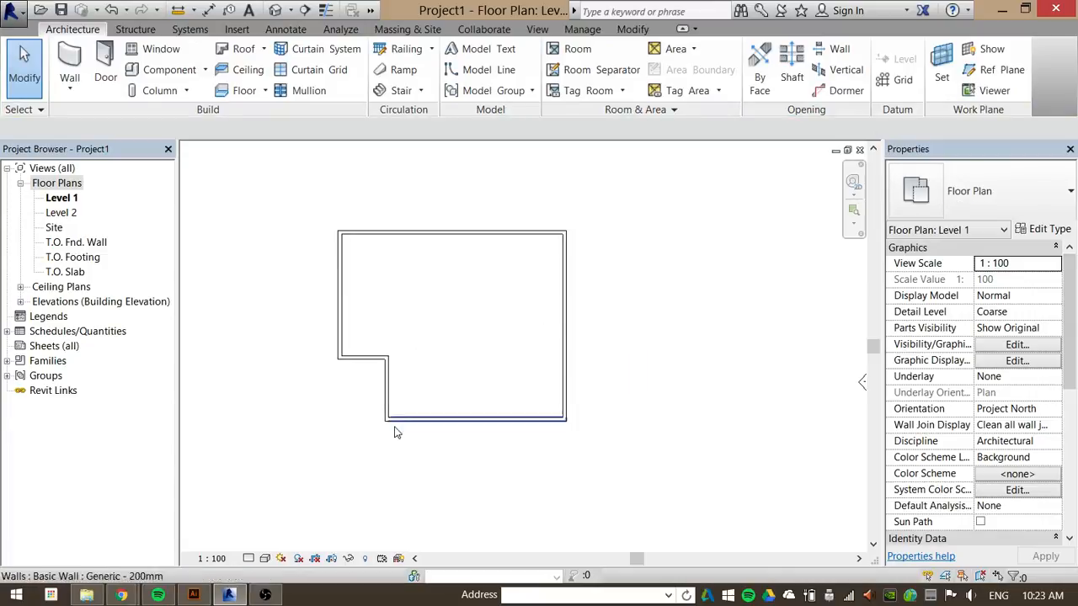
pyautogui.scroll(1, 399, 344)
pyautogui.scroll(2, 399, 344)
pyautogui.moveTo(343, 412); pyautogui.dragTo(401, 319, button='middle')
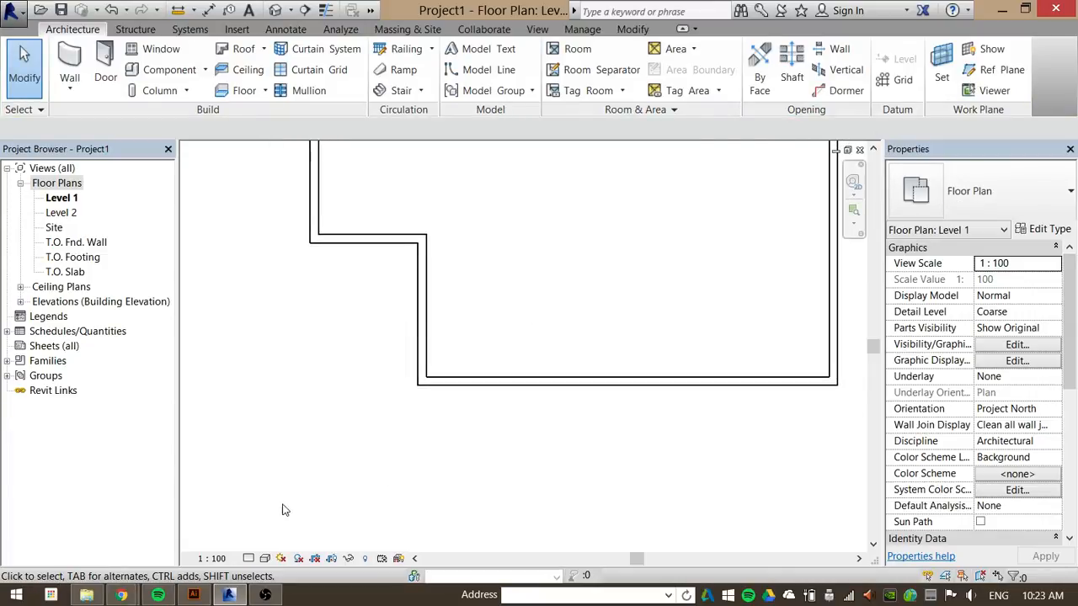
pyautogui.scroll(2, 310, 487)
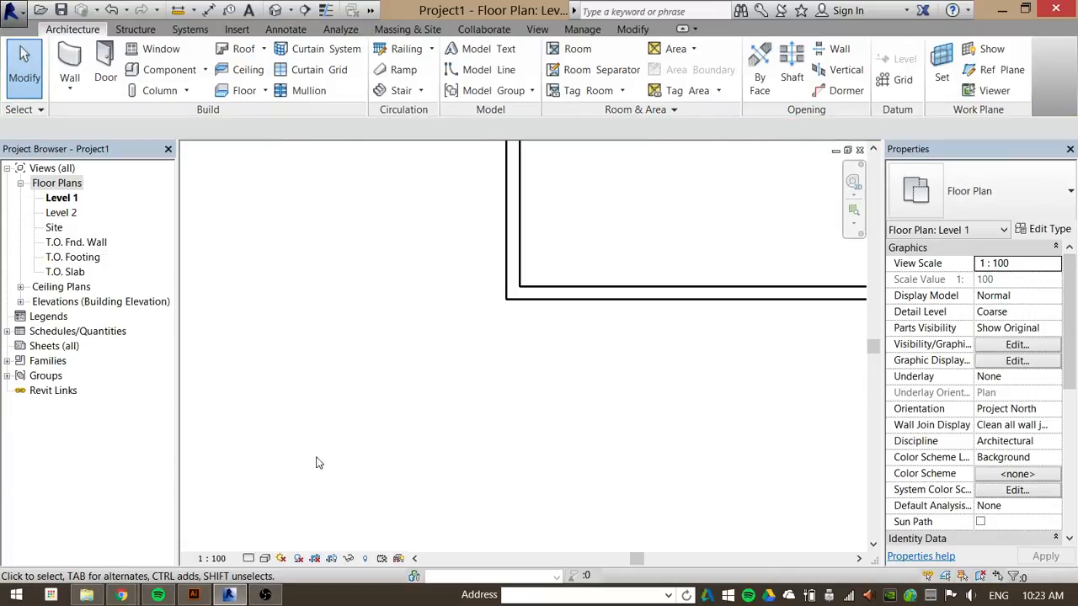
pyautogui.scroll(-2, 360, 420)
pyautogui.moveTo(460, 365); pyautogui.dragTo(470, 440, button='middle')
pyautogui.scroll(-1, 470, 440)
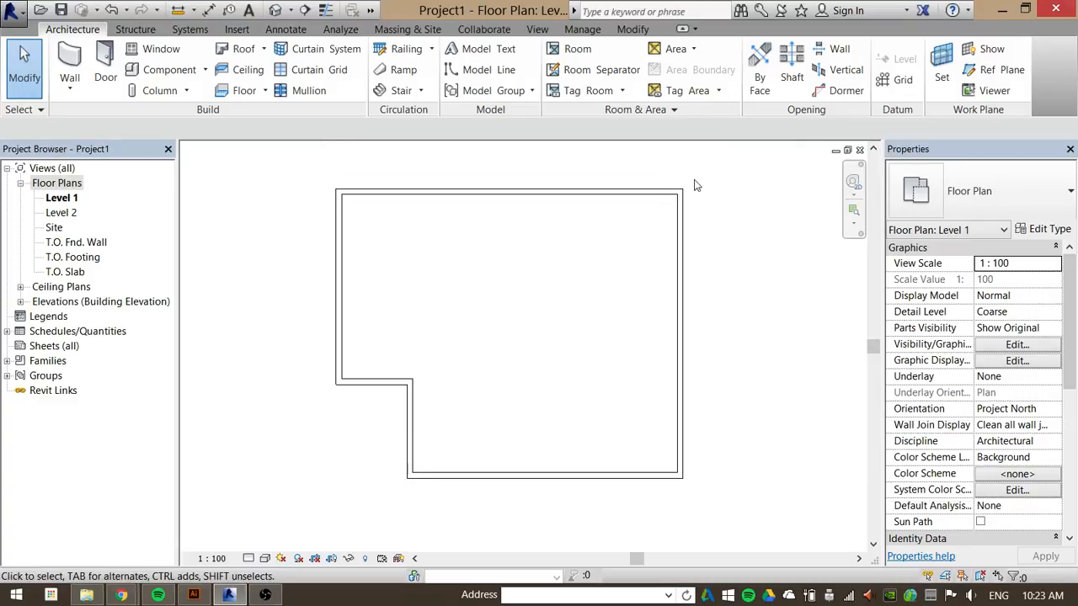
pyautogui.moveTo(722, 159); pyautogui.dragTo(292, 514)
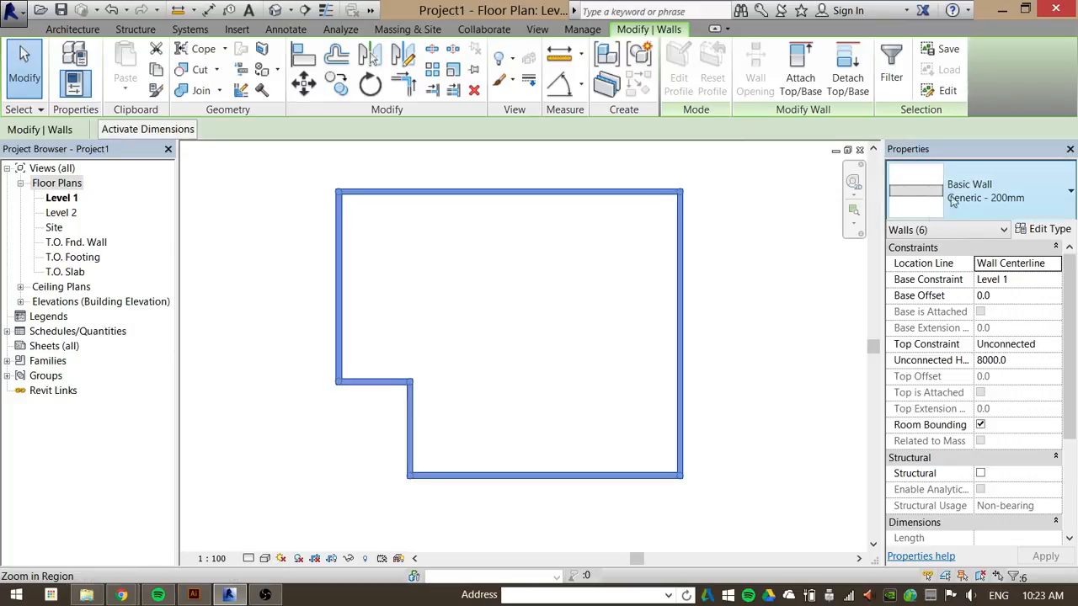
pyautogui.click(1046, 208)
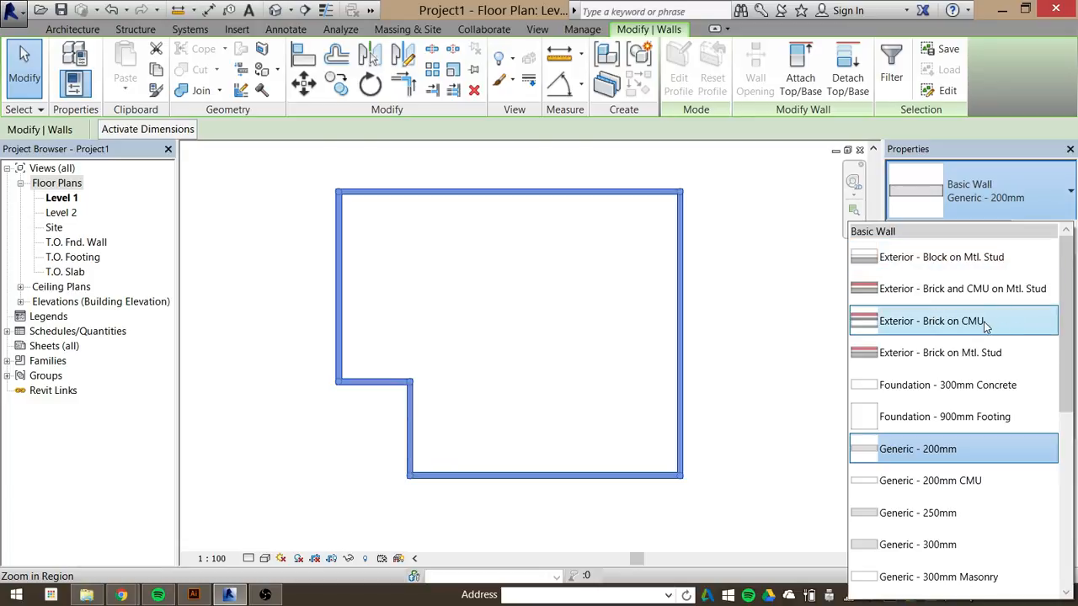
pyautogui.moveTo(975, 328)
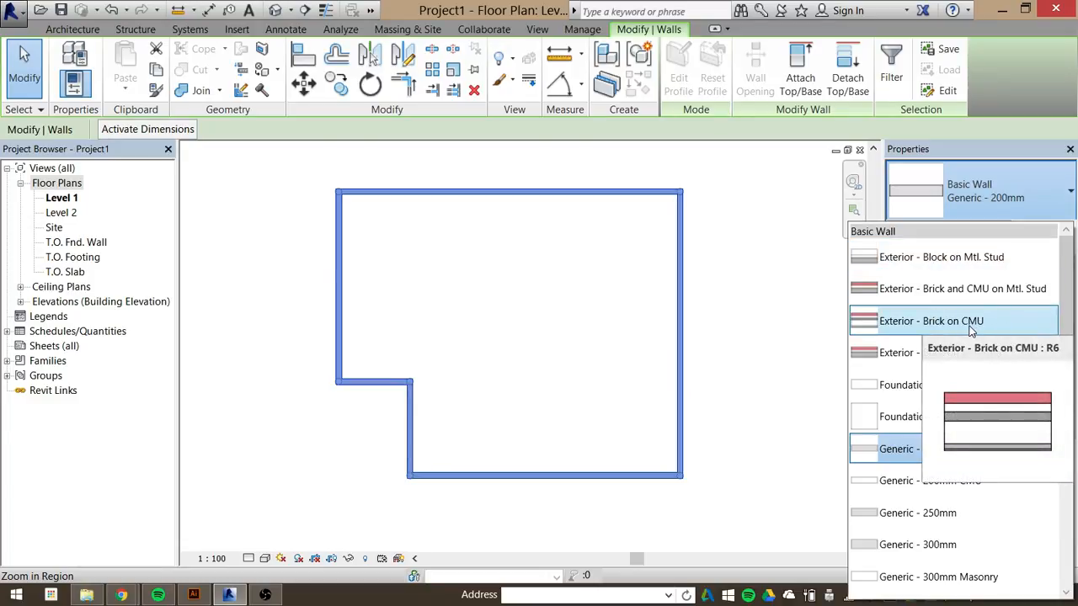
pyautogui.click(949, 357)
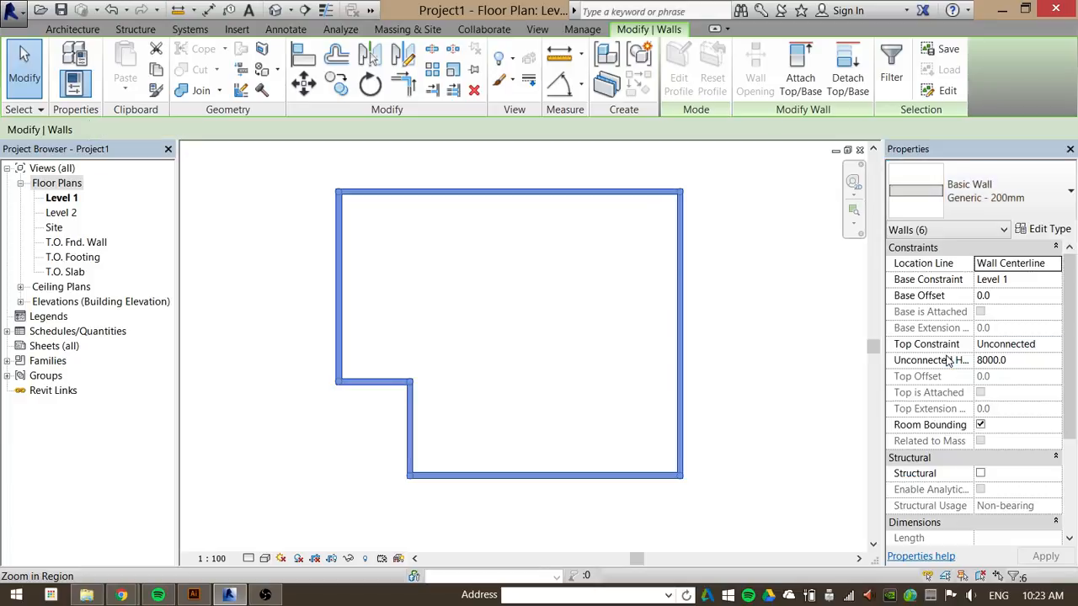
pyautogui.click(463, 374)
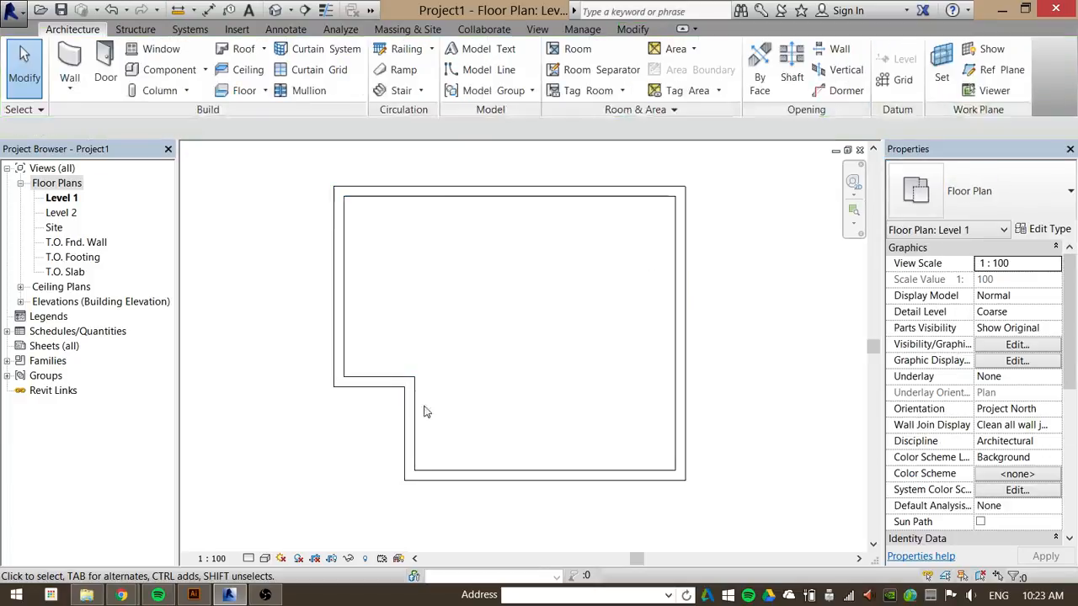
# Set the floor plan's detail level to Fine and inspect the wall layers around the stepped corner.
pyautogui.scroll(1, 384, 407)
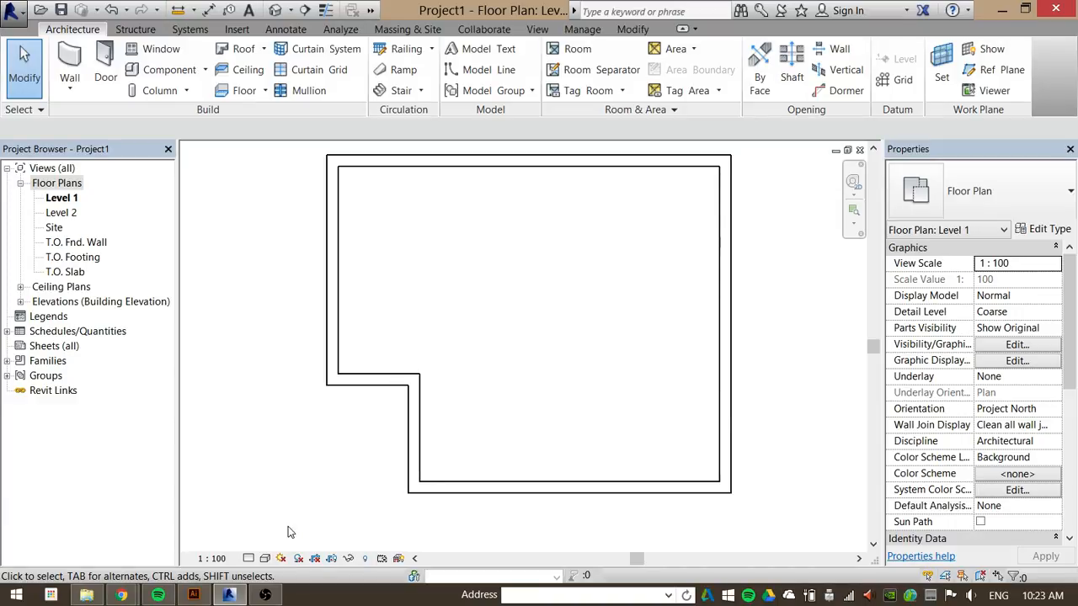
pyautogui.click(250, 558)
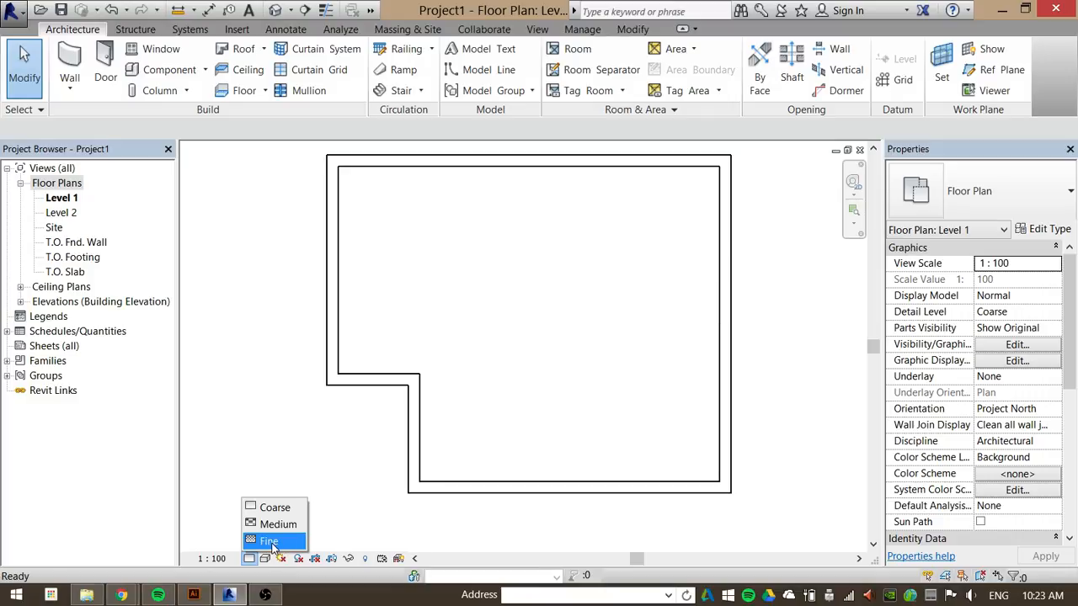
pyautogui.click(270, 542)
pyautogui.scroll(3, 396, 452)
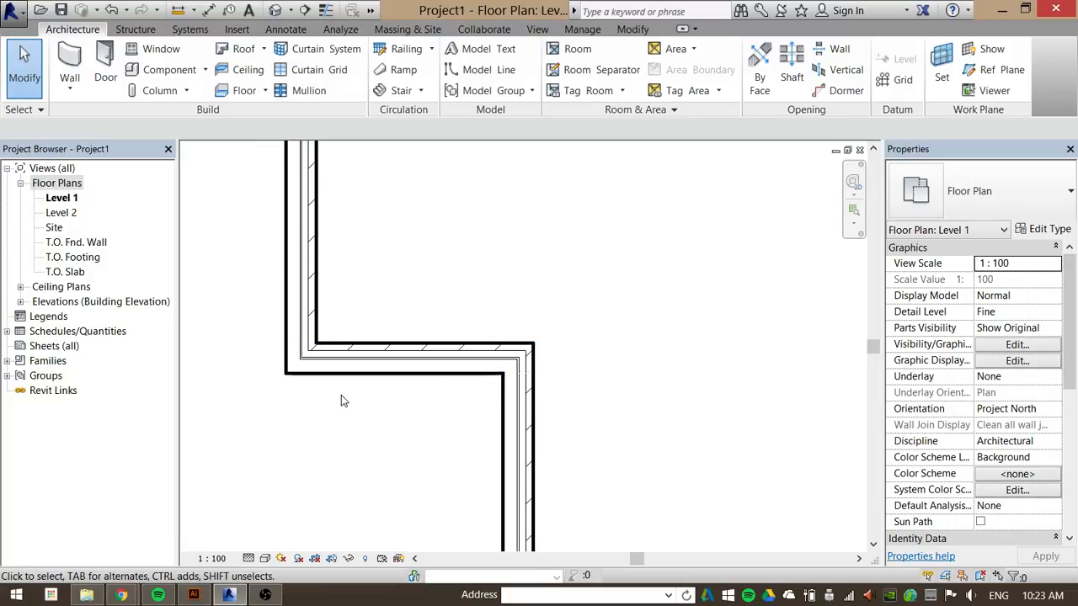
pyautogui.scroll(-2, 376, 361)
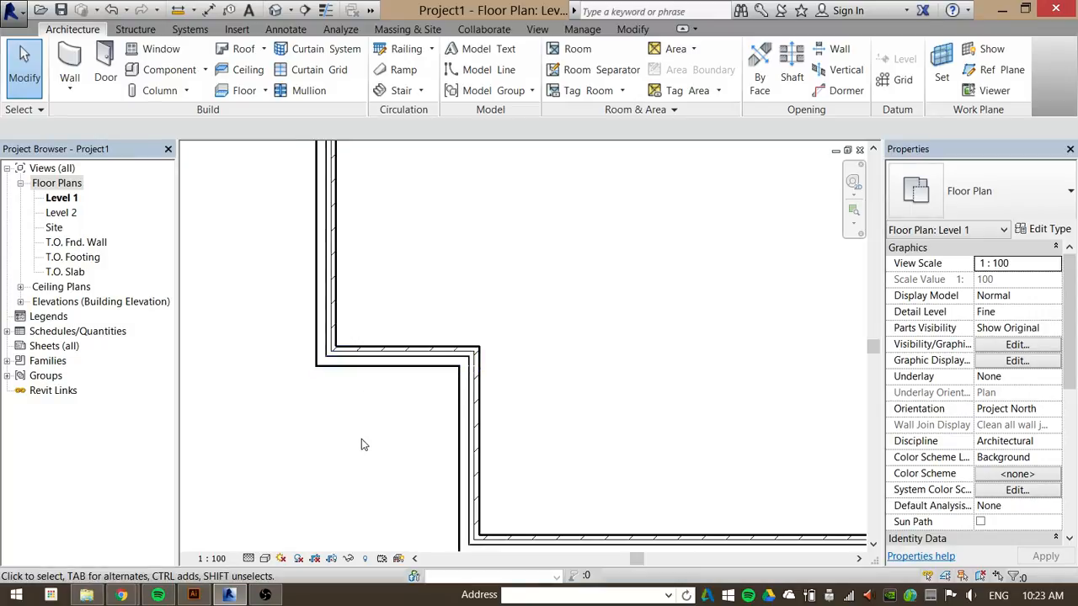
# Flip the orientation of the outline's left vertical wall so its brick layer faces outside.
pyautogui.scroll(-3, 361, 439)
pyautogui.moveTo(400, 245); pyautogui.dragTo(462, 339, button='middle')
pyautogui.scroll(3, 379, 248)
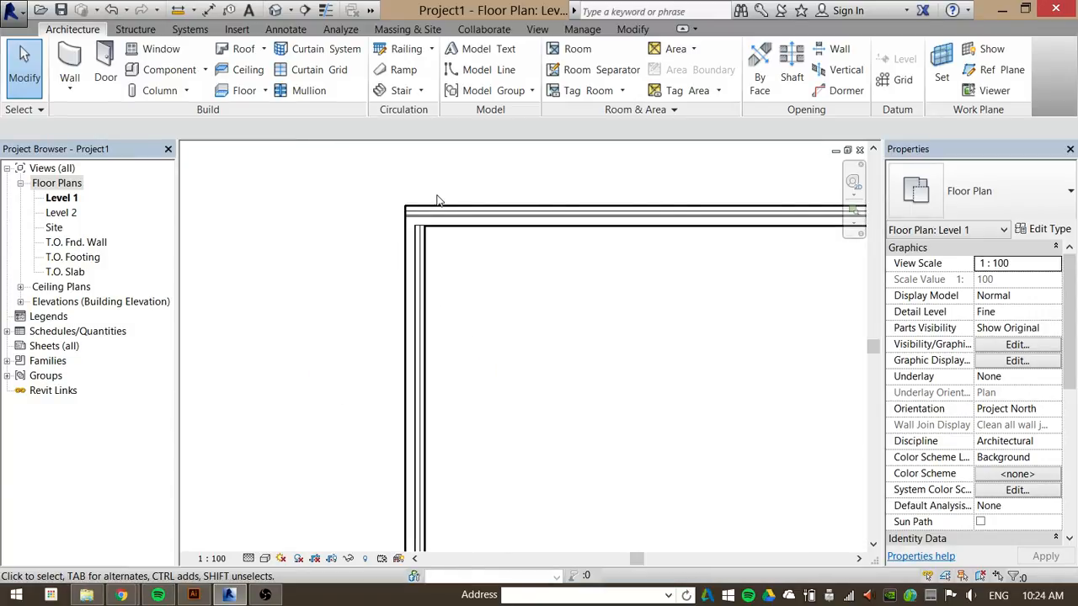
pyautogui.scroll(-2, 428, 199)
pyautogui.scroll(3, 442, 202)
pyautogui.scroll(-2, 426, 270)
pyautogui.click(406, 265)
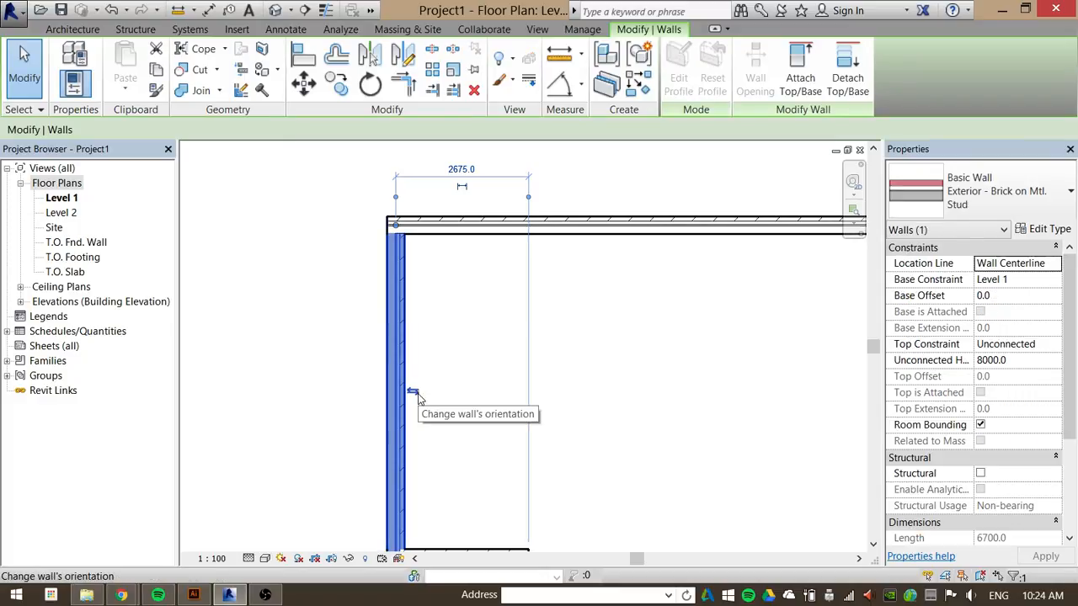
pyautogui.click(416, 393)
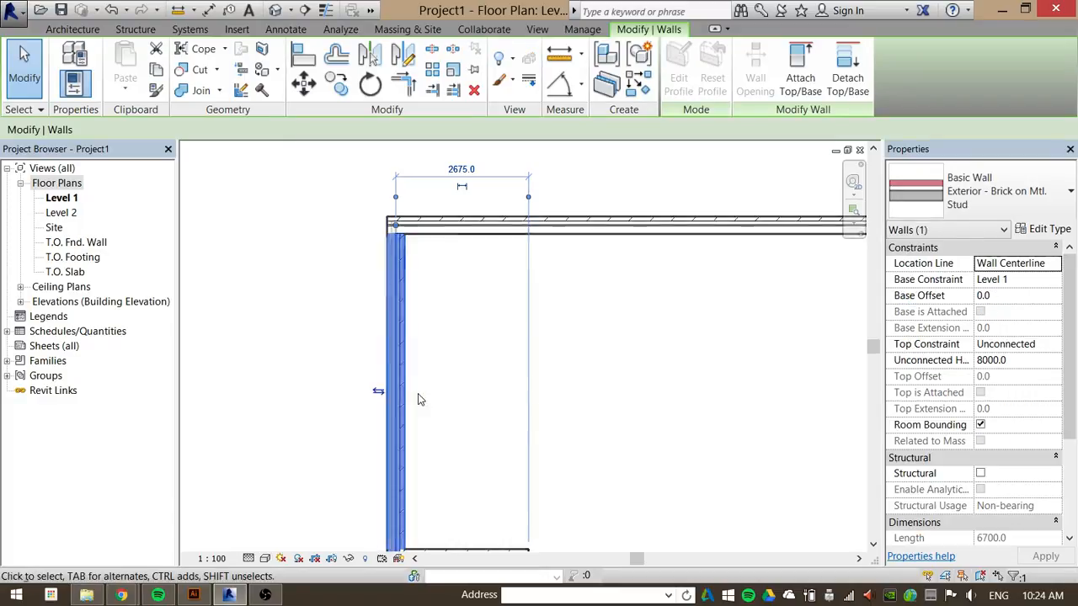
# Flip the step's horizontal and vertical walls and the lower wall so their brick layers face outside.
pyautogui.moveTo(533, 442); pyautogui.dragTo(517, 257, button='middle')
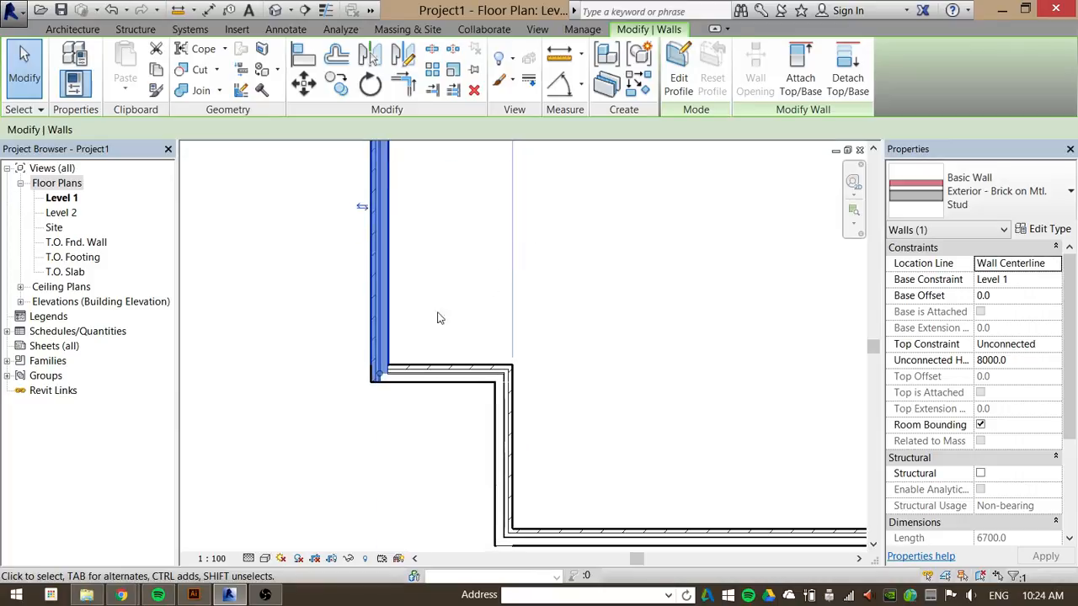
pyautogui.click(425, 378)
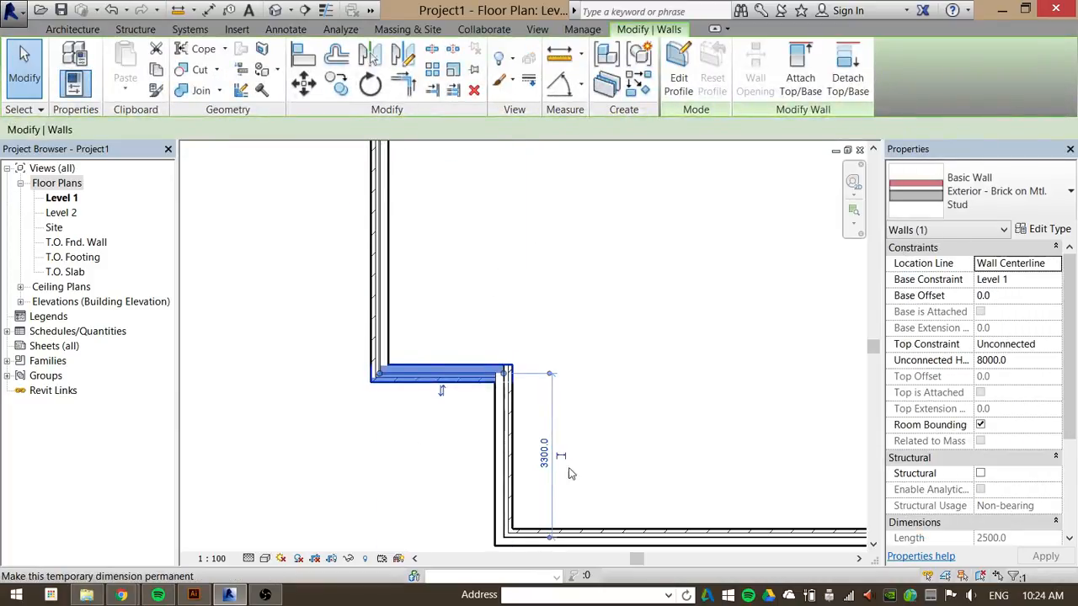
pyautogui.moveTo(559, 423); pyautogui.dragTo(390, 474)
pyautogui.moveTo(686, 474); pyautogui.dragTo(464, 392, button='middle')
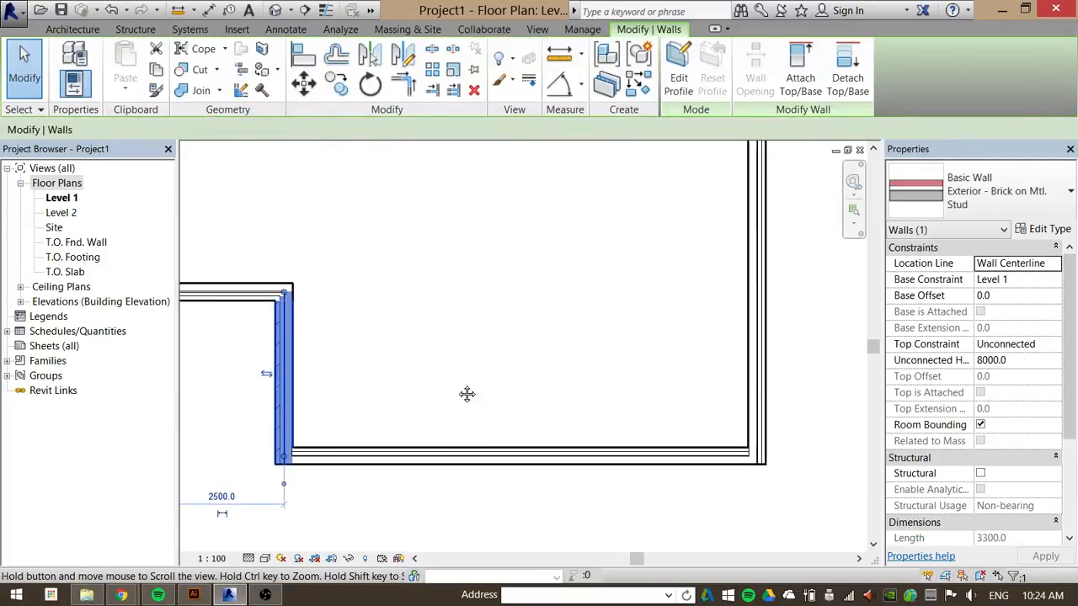
pyautogui.click(498, 480)
pyautogui.click(519, 448)
pyautogui.moveTo(621, 317); pyautogui.dragTo(509, 392, button='middle')
pyautogui.click(619, 348)
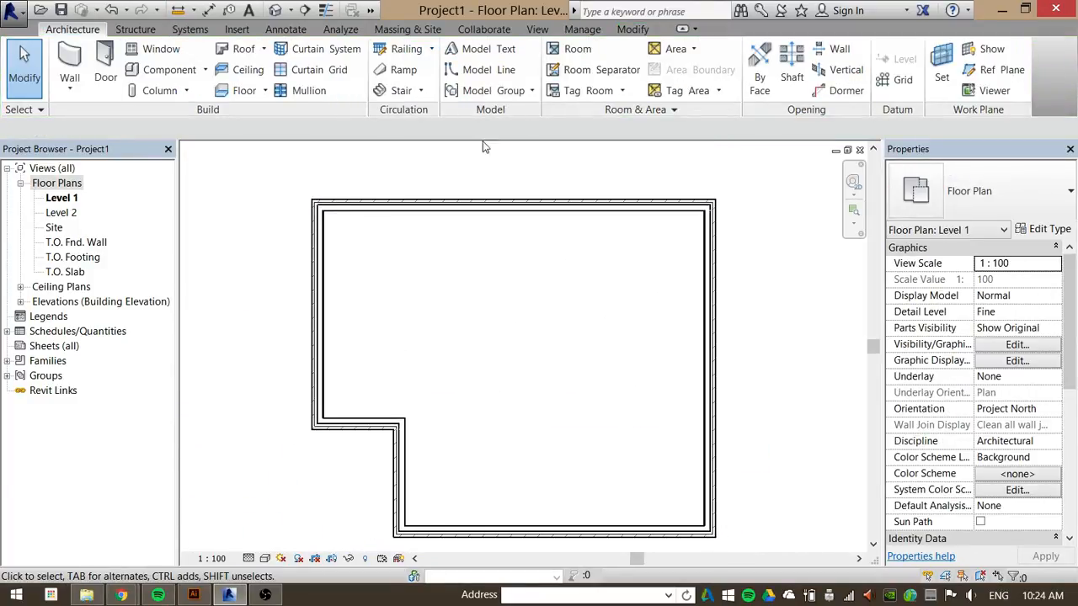
# Examine the order of the wall layers at the outline's upper-left corner.
pyautogui.scroll(2, 315, 207)
pyautogui.scroll(-2, 400, 210)
pyautogui.scroll(3, 350, 214)
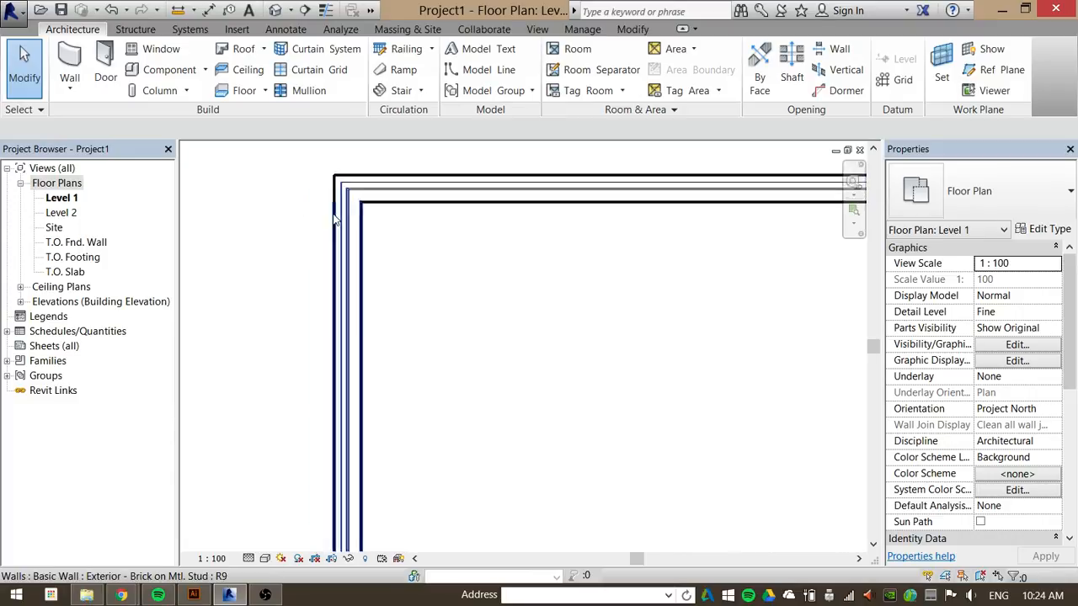
pyautogui.scroll(4, 337, 235)
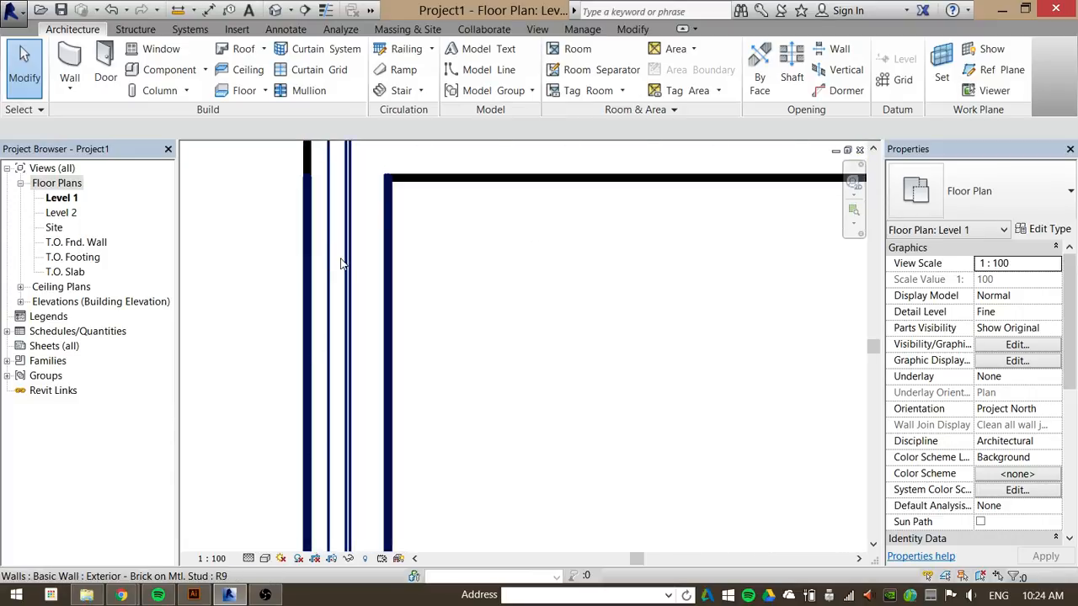
pyautogui.moveTo(341, 263); pyautogui.dragTo(458, 287, button='middle')
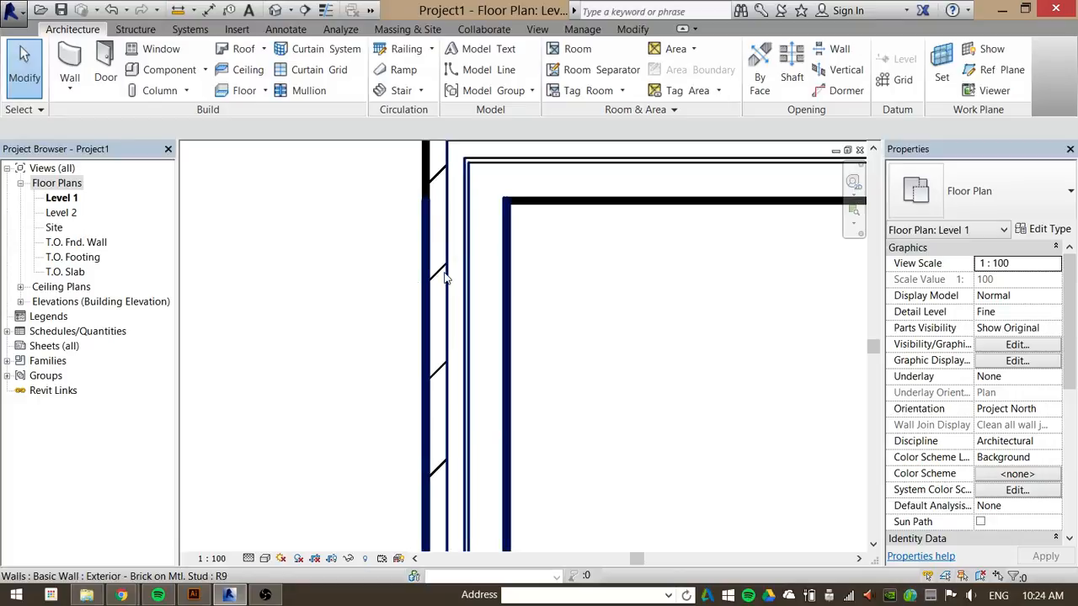
pyautogui.scroll(-3, 444, 271)
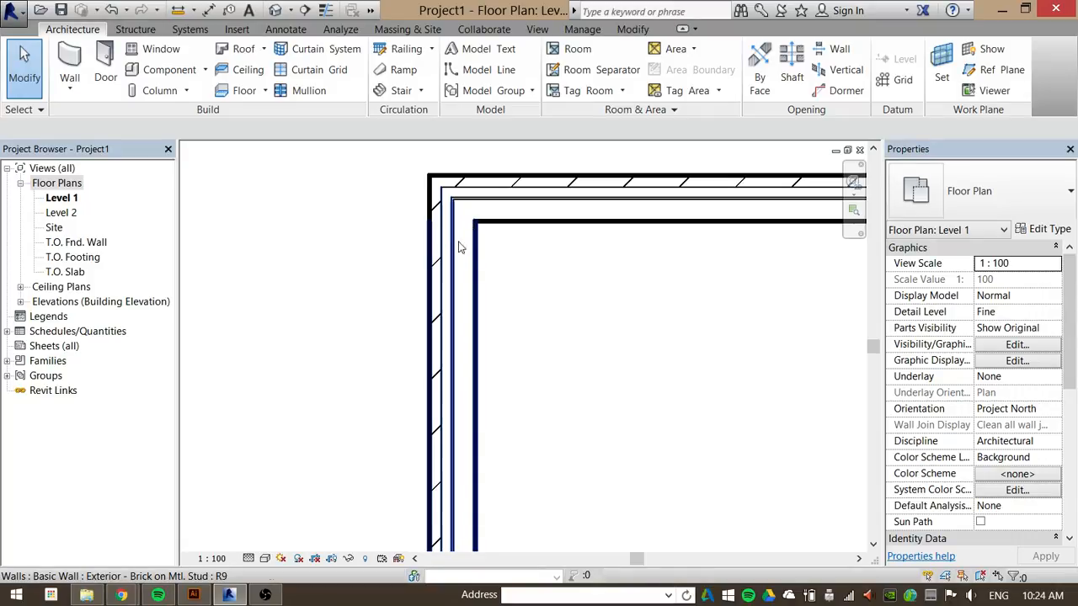
pyautogui.scroll(-1, 362, 260)
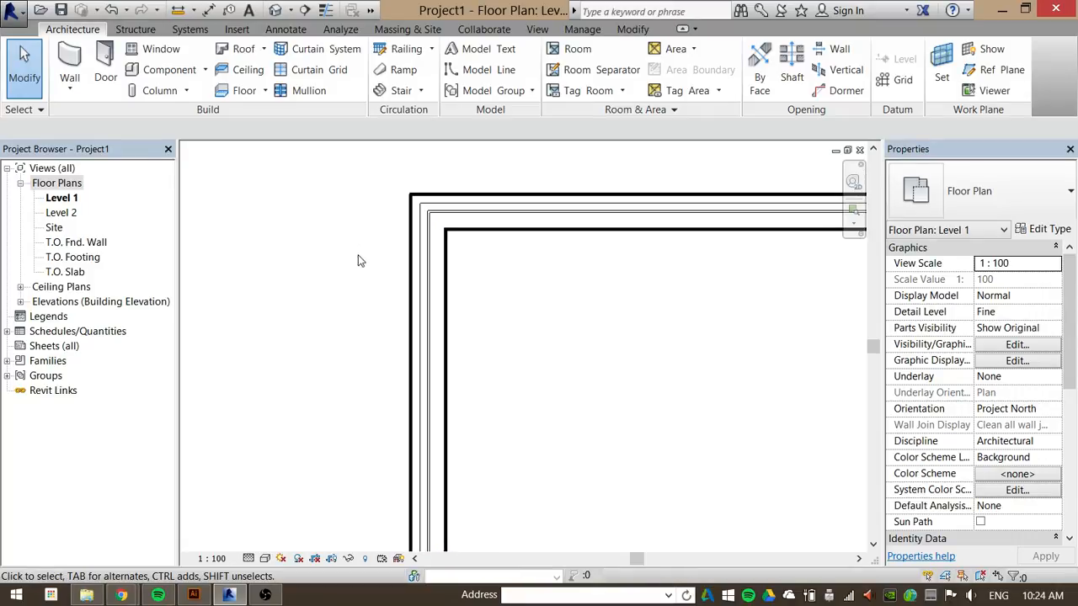
# Check the properties of the left vertical wall and compare them with the floor plan's properties with no wall selected.
pyautogui.click(1005, 184)
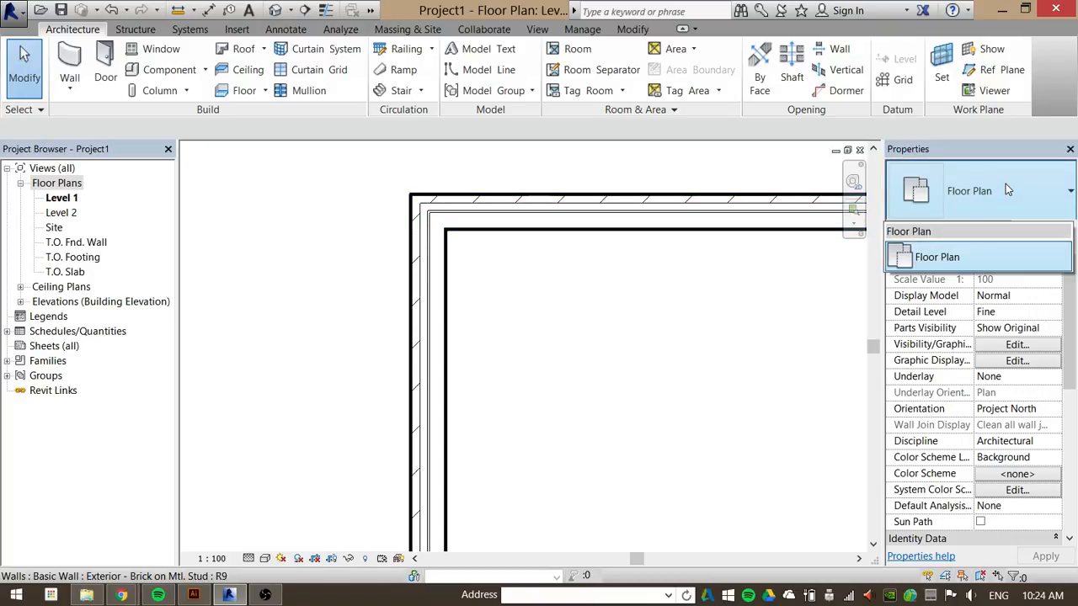
pyautogui.moveTo(484, 292); pyautogui.dragTo(304, 336)
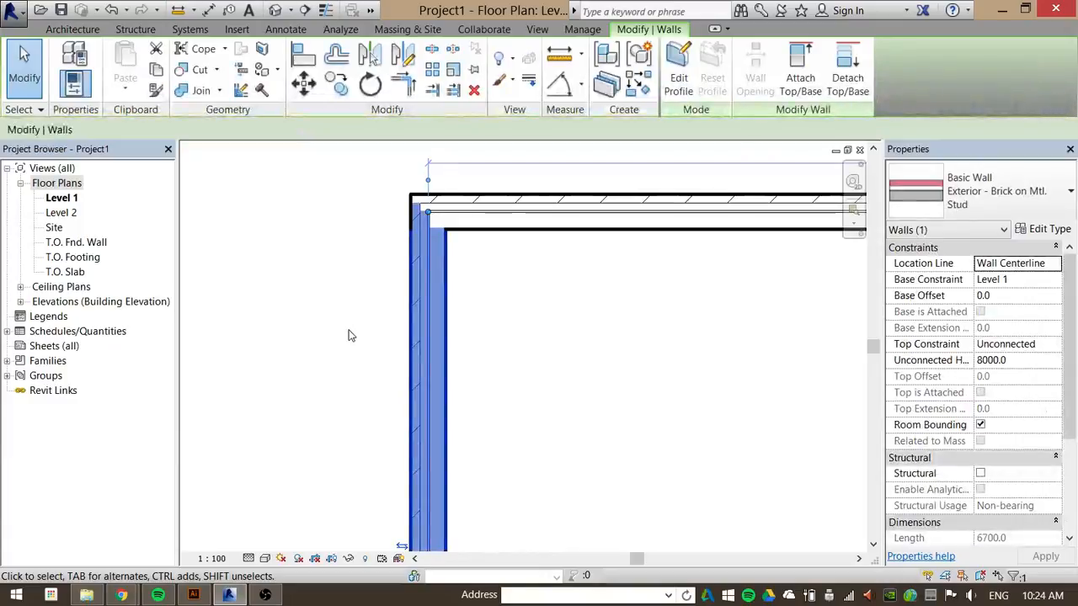
pyautogui.scroll(-2, 334, 265)
pyautogui.moveTo(808, 274); pyautogui.dragTo(870, 276, button='middle')
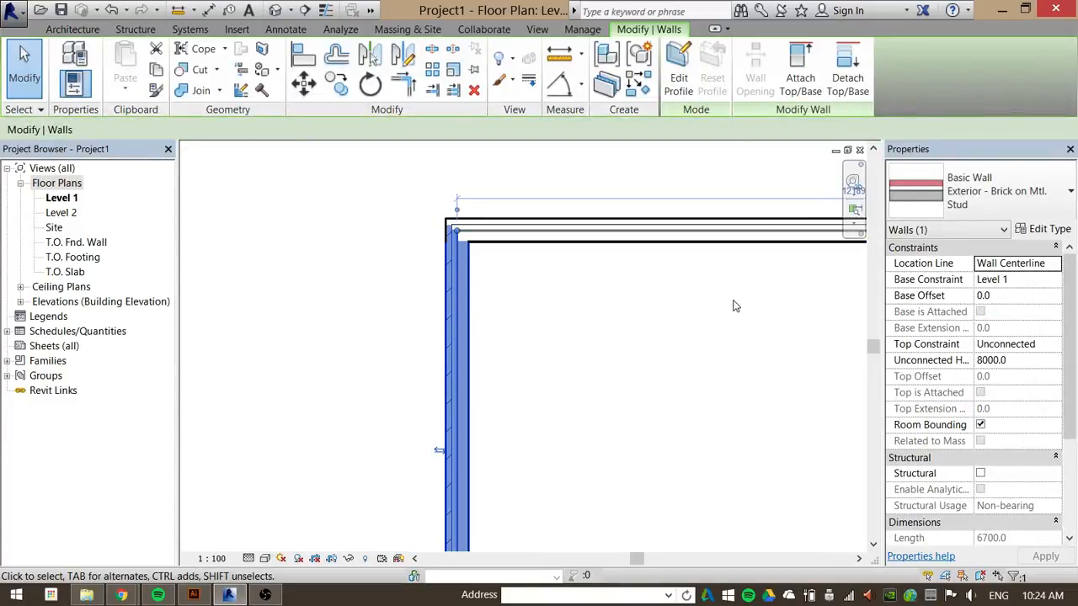
pyautogui.moveTo(731, 320); pyautogui.dragTo(510, 256, button='middle')
pyautogui.press('Escape')
pyautogui.scroll(-2, 434, 255)
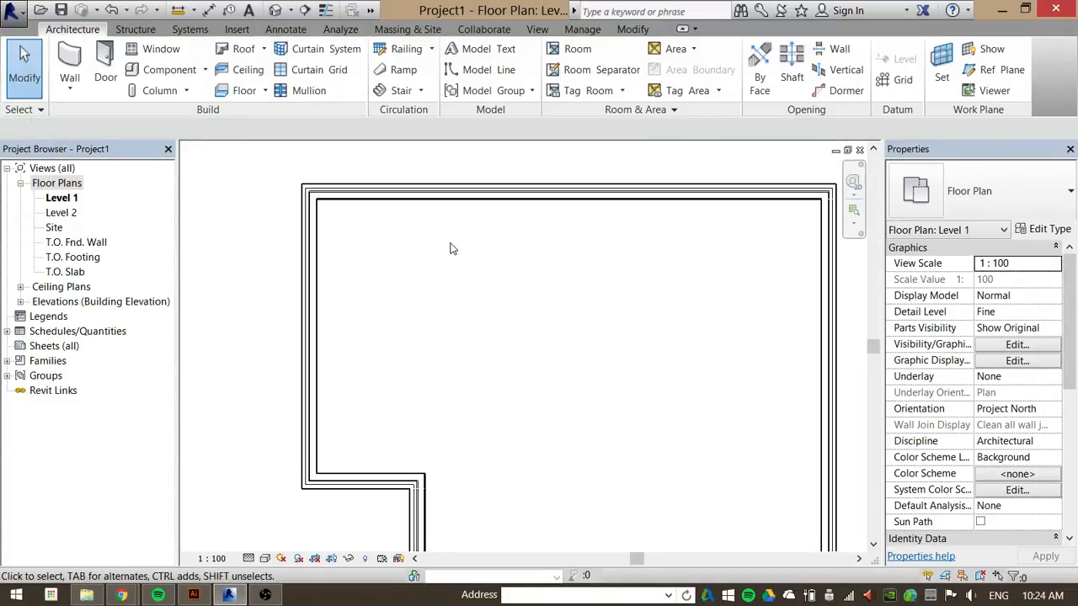
pyautogui.scroll(-2, 451, 218)
pyautogui.moveTo(451, 246); pyautogui.dragTo(518, 266, button='middle')
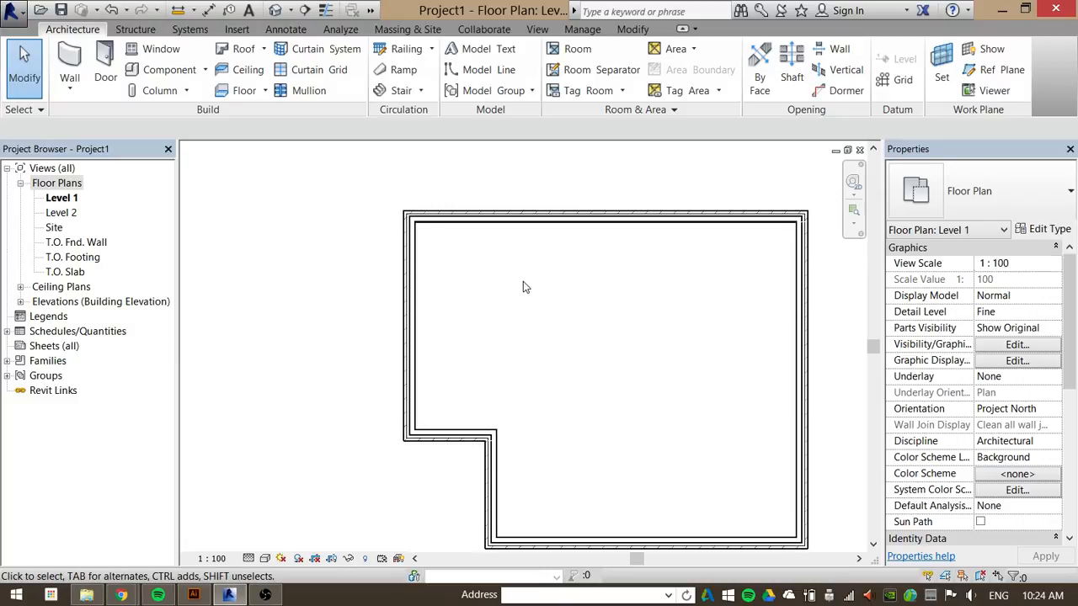
pyautogui.scroll(2, 475, 308)
pyautogui.scroll(-1, 572, 339)
pyautogui.click(322, 292)
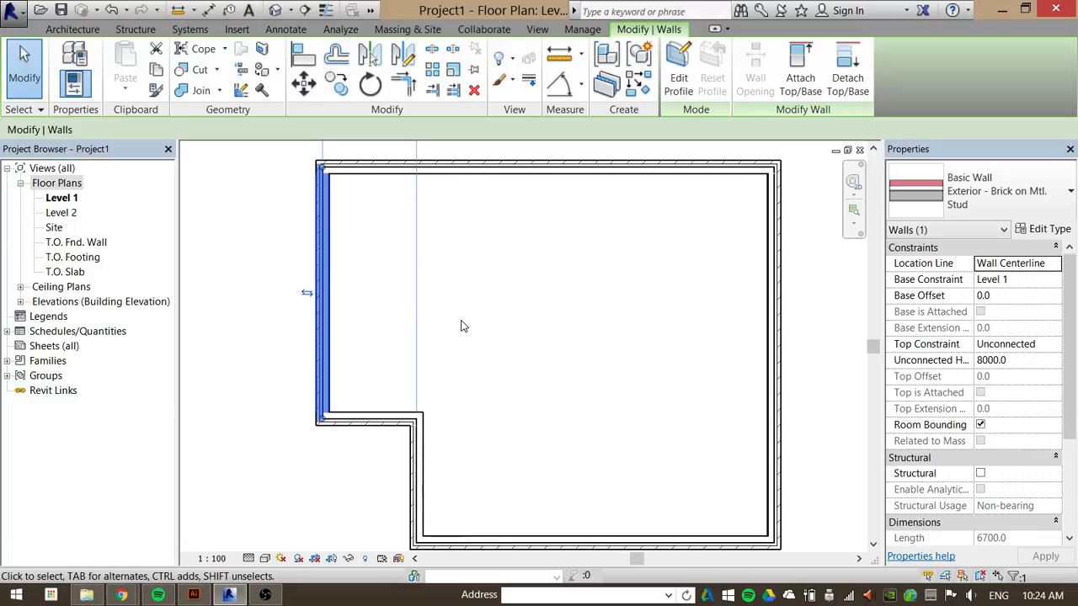
pyautogui.click(505, 336)
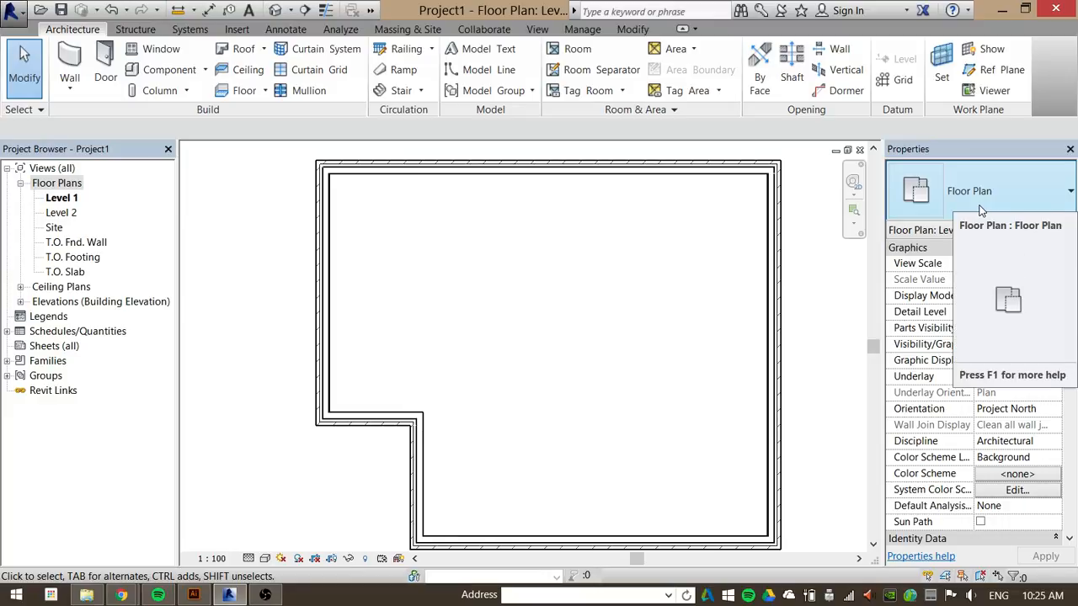
pyautogui.click(1032, 194)
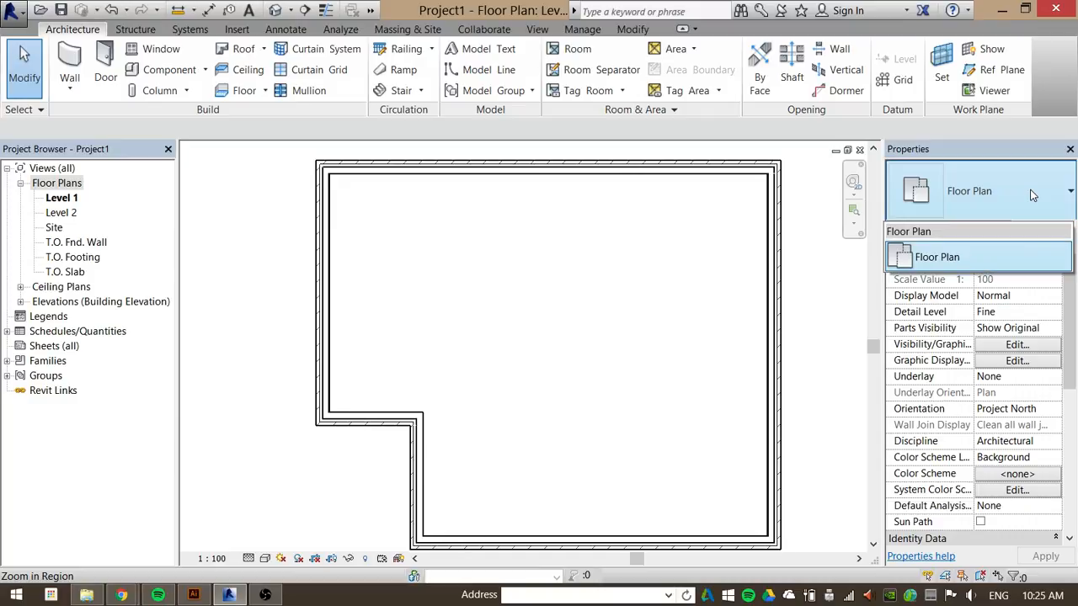
pyautogui.click(640, 310)
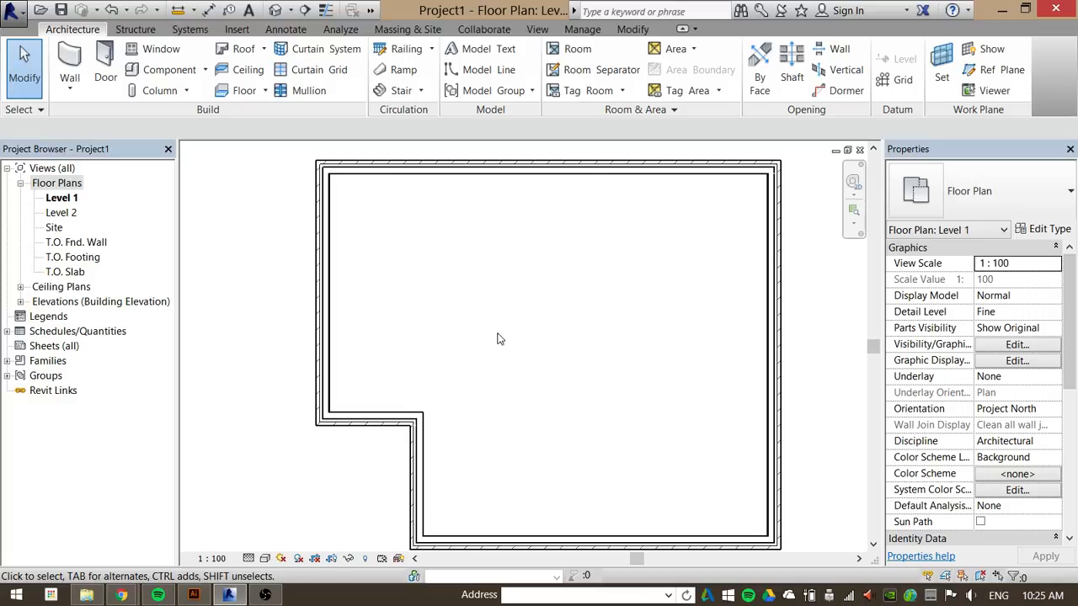
# Set the floor plan's visual style to Consistent Colors.
pyautogui.moveTo(507, 344); pyautogui.dragTo(468, 329, button='middle')
pyautogui.scroll(-1, 468, 324)
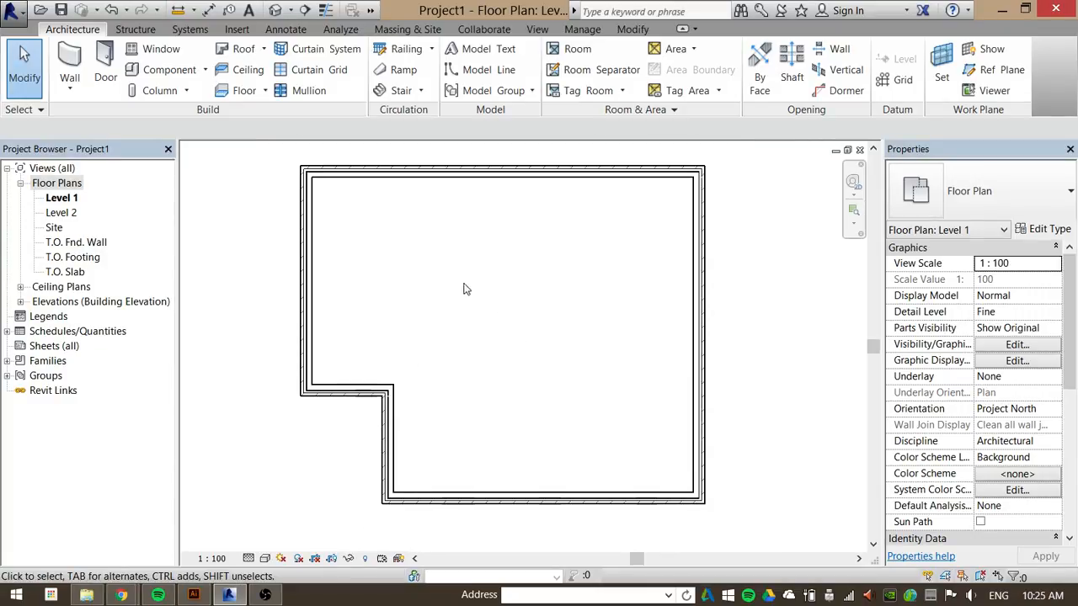
pyautogui.moveTo(381, 305); pyautogui.dragTo(446, 303, button='middle')
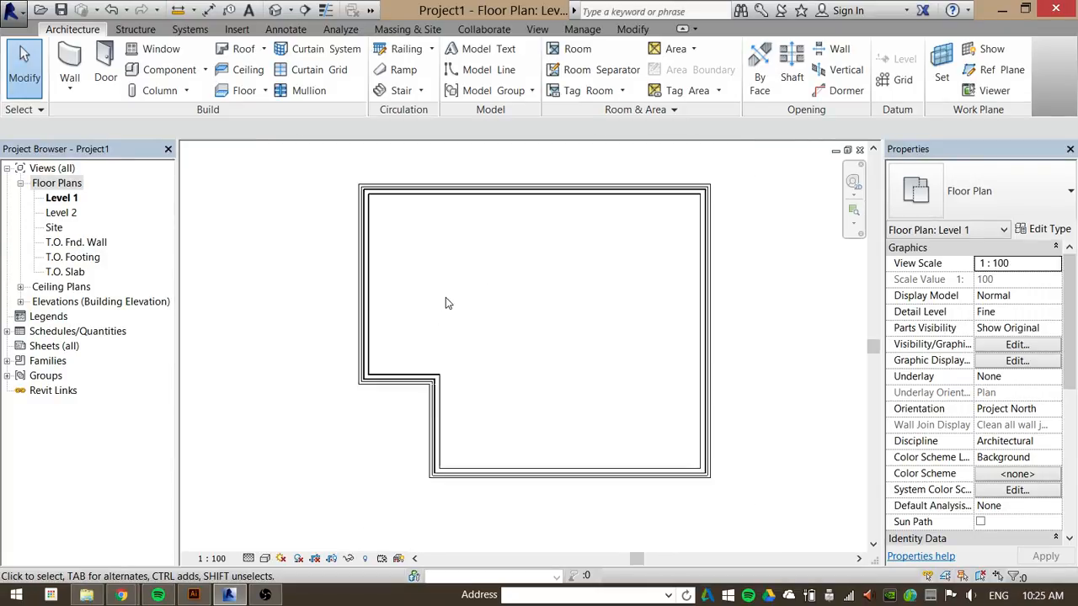
pyautogui.moveTo(522, 304); pyautogui.dragTo(562, 342, button='middle')
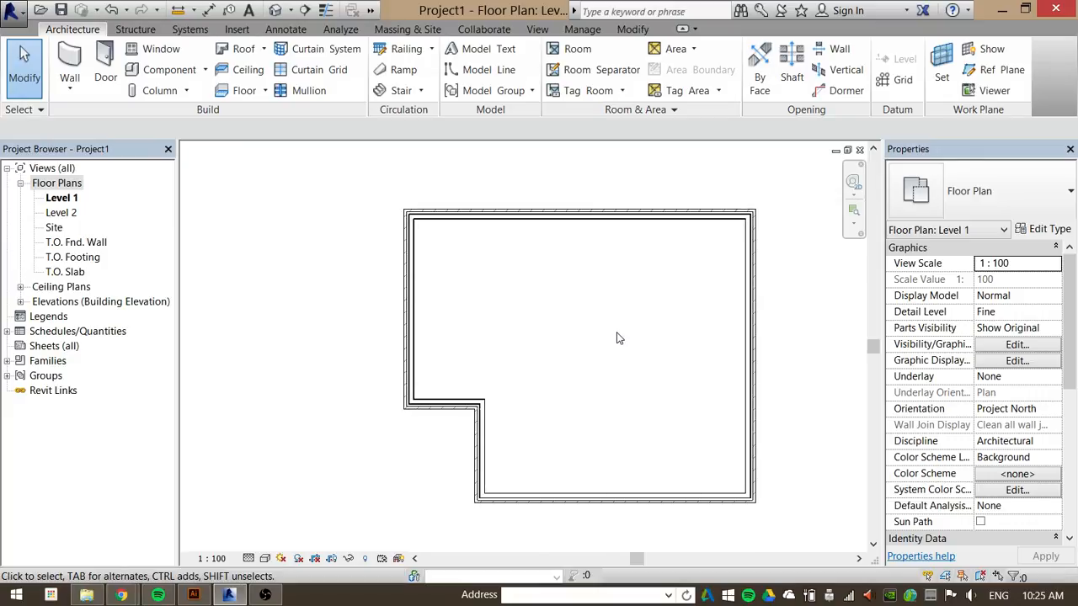
pyautogui.moveTo(558, 373); pyautogui.dragTo(534, 388, button='middle')
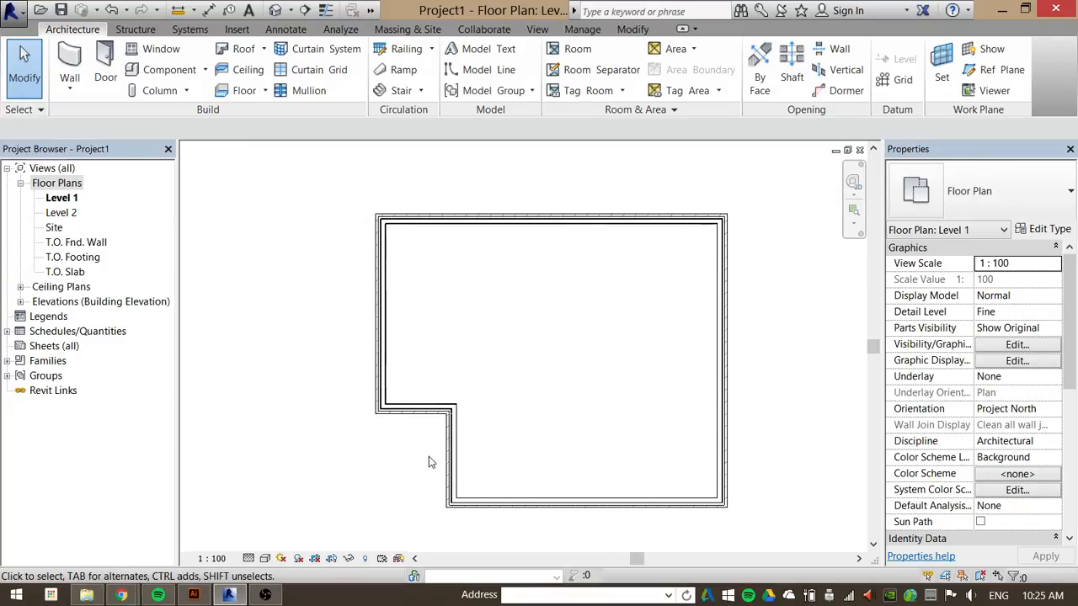
pyautogui.scroll(2, 460, 472)
pyautogui.scroll(2, 460, 472)
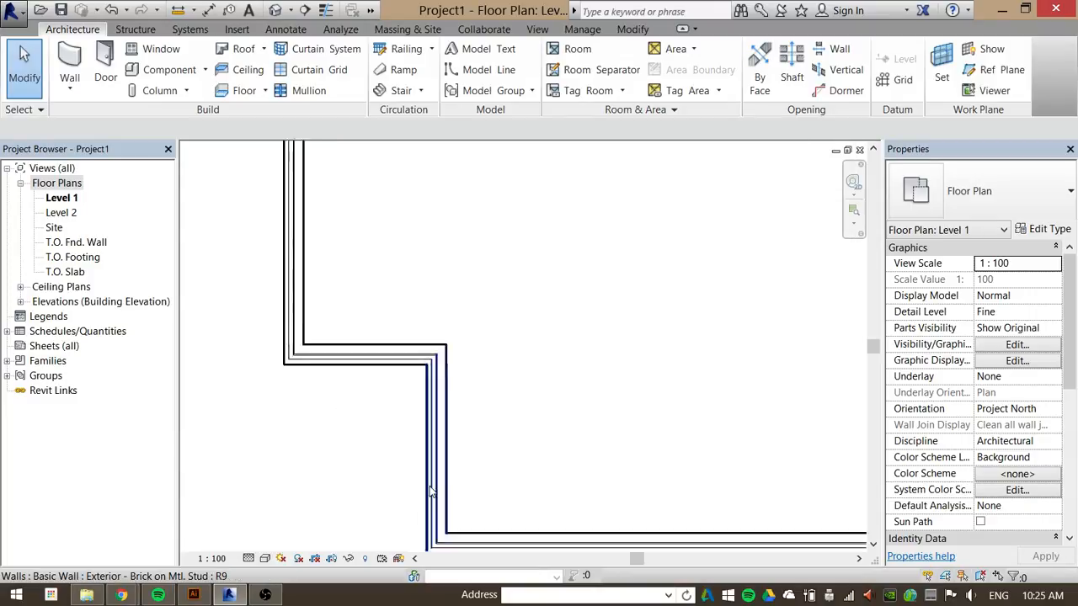
pyautogui.click(266, 559)
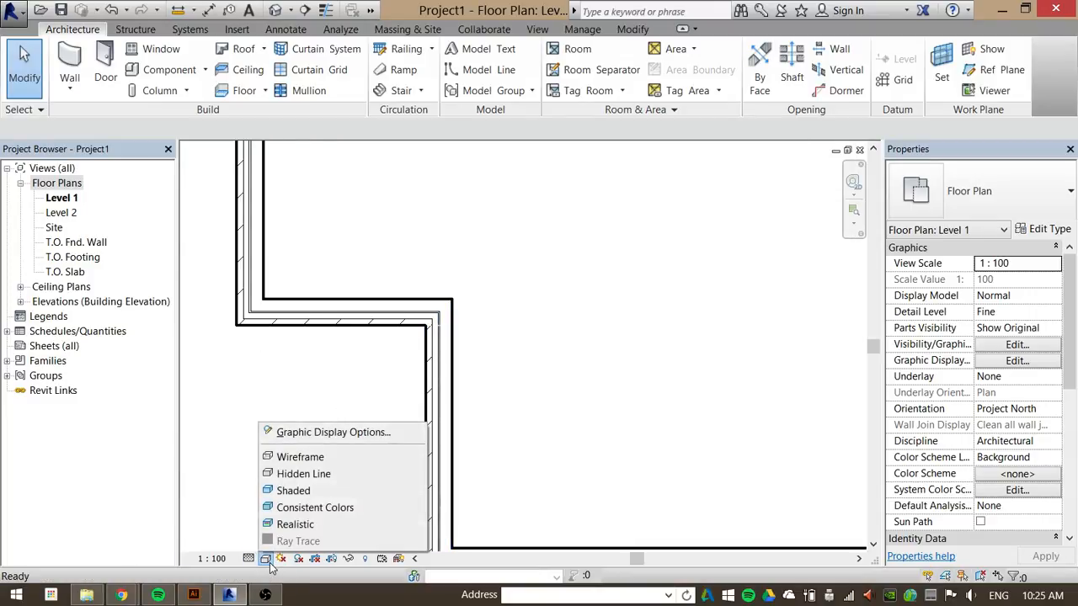
pyautogui.click(304, 510)
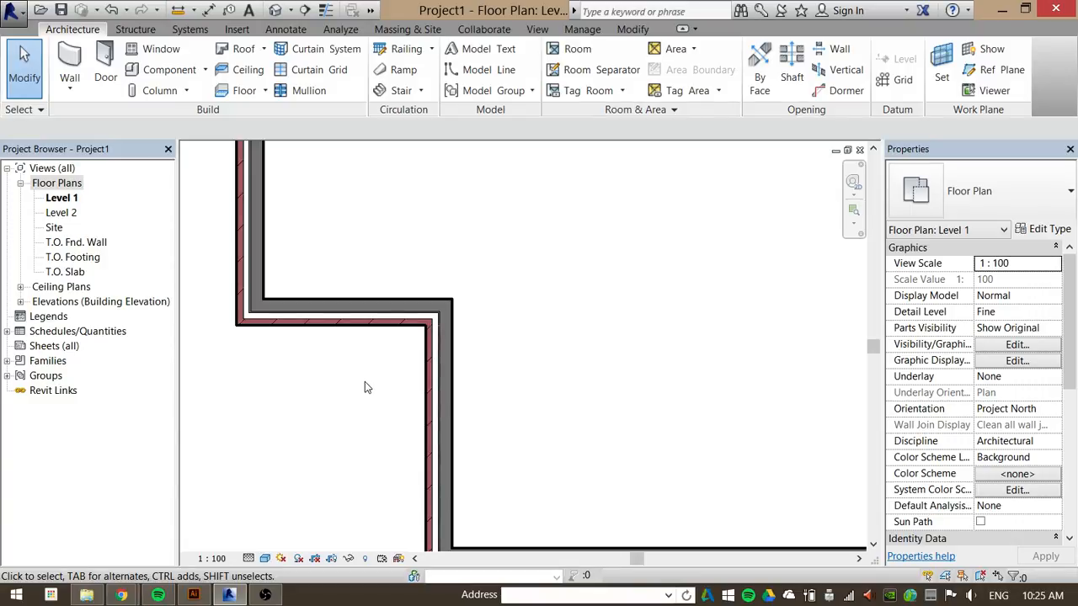
# Inspect the coloured wall layers along the left wall and around the stepped corner.
pyautogui.moveTo(354, 279); pyautogui.dragTo(429, 404, button='middle')
pyautogui.scroll(-1, 473, 285)
pyautogui.moveTo(478, 288); pyautogui.dragTo(363, 323, button='middle')
pyautogui.scroll(-1, 398, 307)
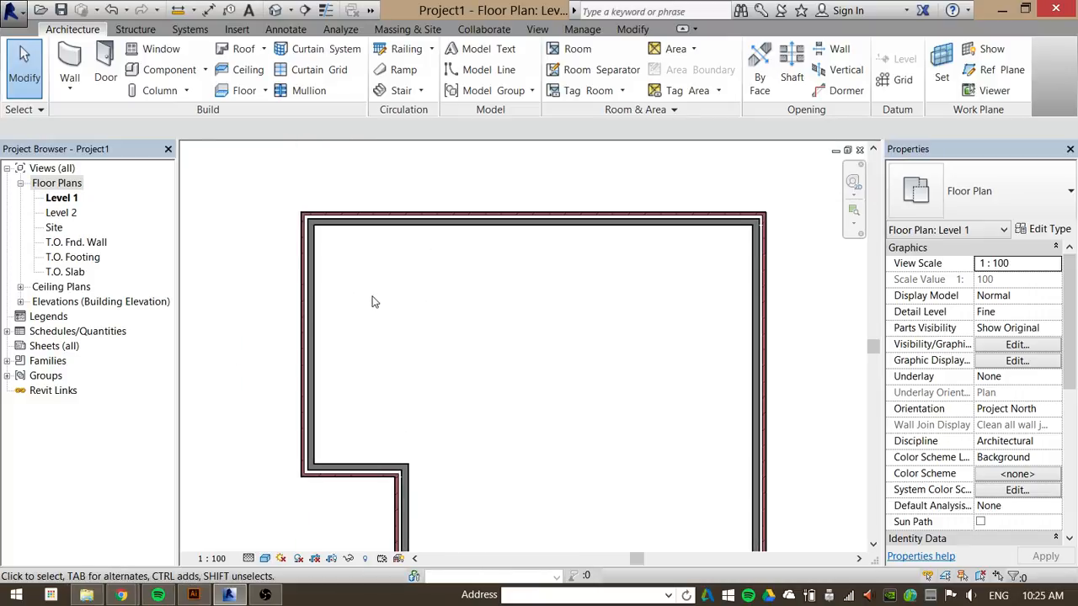
pyautogui.moveTo(375, 301)
pyautogui.mouseDown()
pyautogui.moveTo(228, 337)
pyautogui.moveTo(379, 292)
pyautogui.mouseUp()
pyautogui.scroll(3, 289, 298)
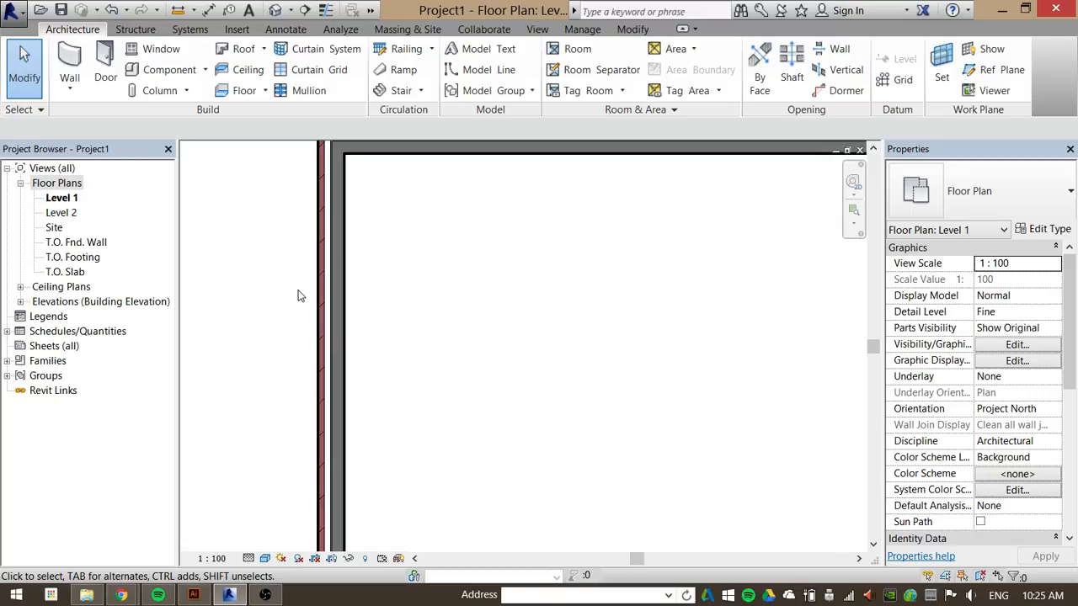
pyautogui.scroll(-5, 345, 320)
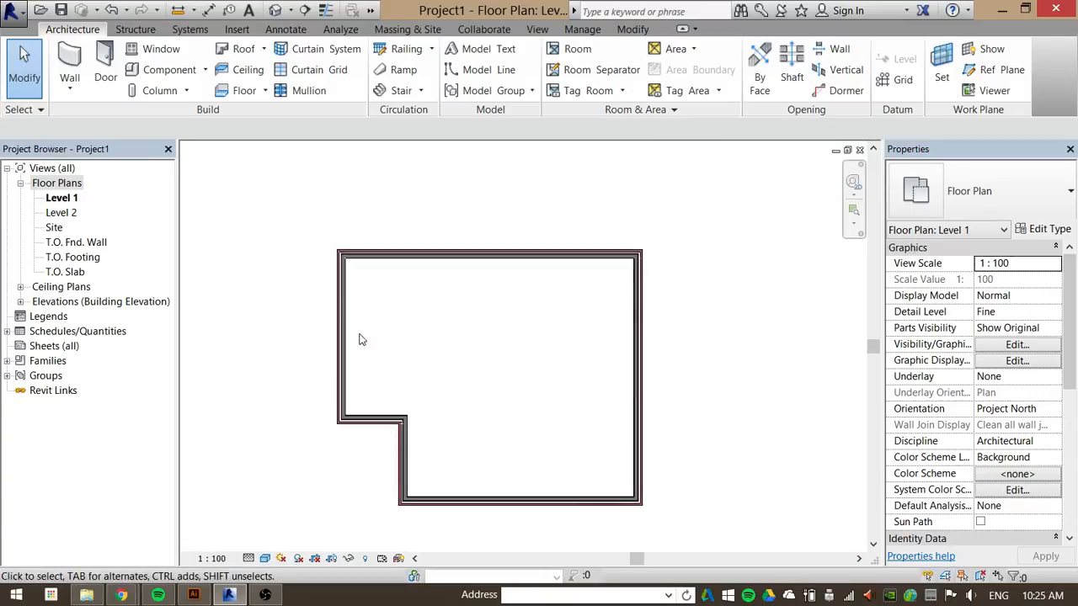
pyautogui.scroll(5, 361, 395)
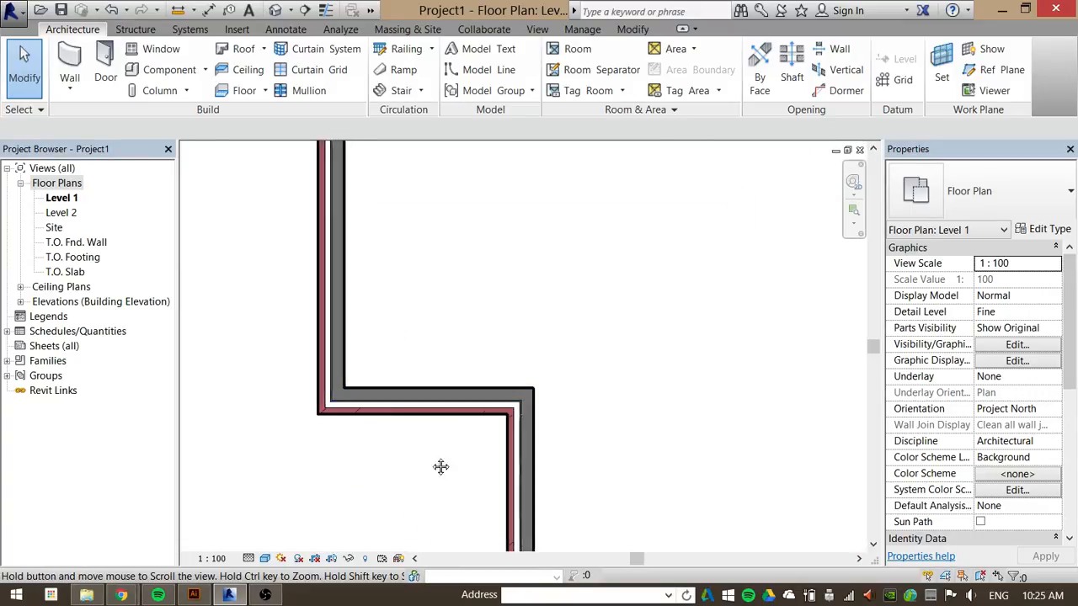
pyautogui.moveTo(440, 466); pyautogui.dragTo(318, 311, button='middle')
pyautogui.scroll(-4, 539, 368)
pyautogui.scroll(4, 433, 331)
# Move the step's horizontal wall down to about 2800 mm above the lower wall.
pyautogui.moveTo(433, 332); pyautogui.dragTo(570, 448, button='middle')
pyautogui.click(368, 397)
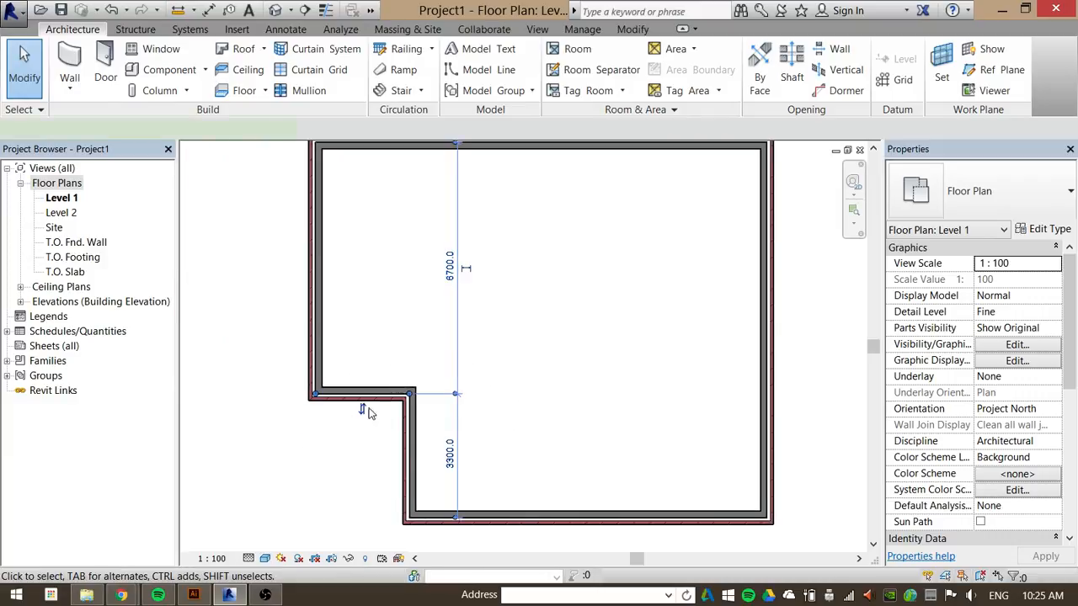
pyautogui.moveTo(368, 404); pyautogui.dragTo(366, 422)
pyautogui.click(621, 380)
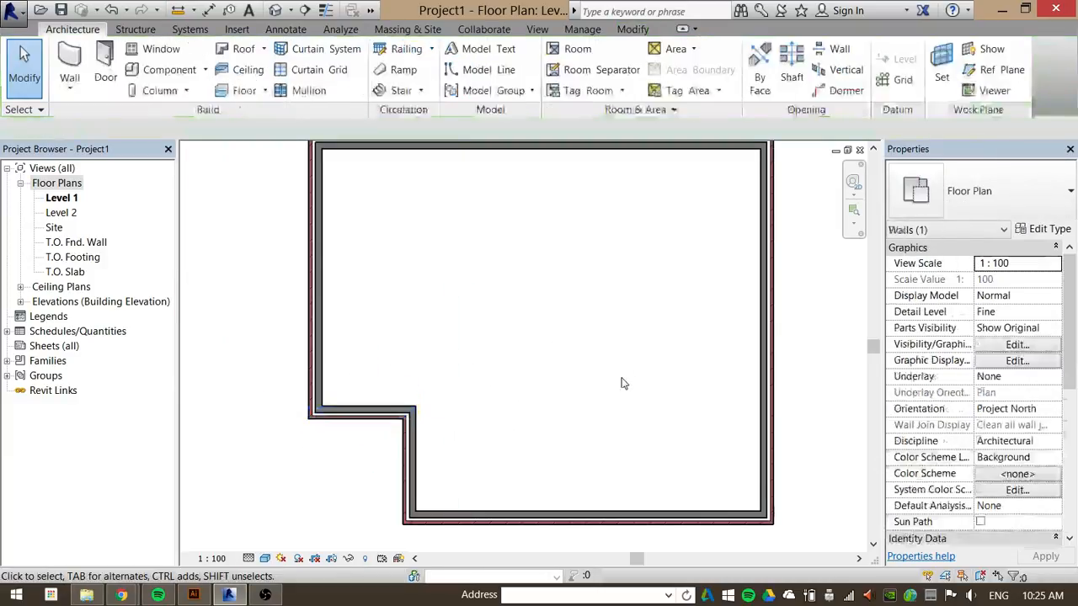
# Change the lower horizontal wall's type from brick to Curtain Wall.
pyautogui.click(561, 528)
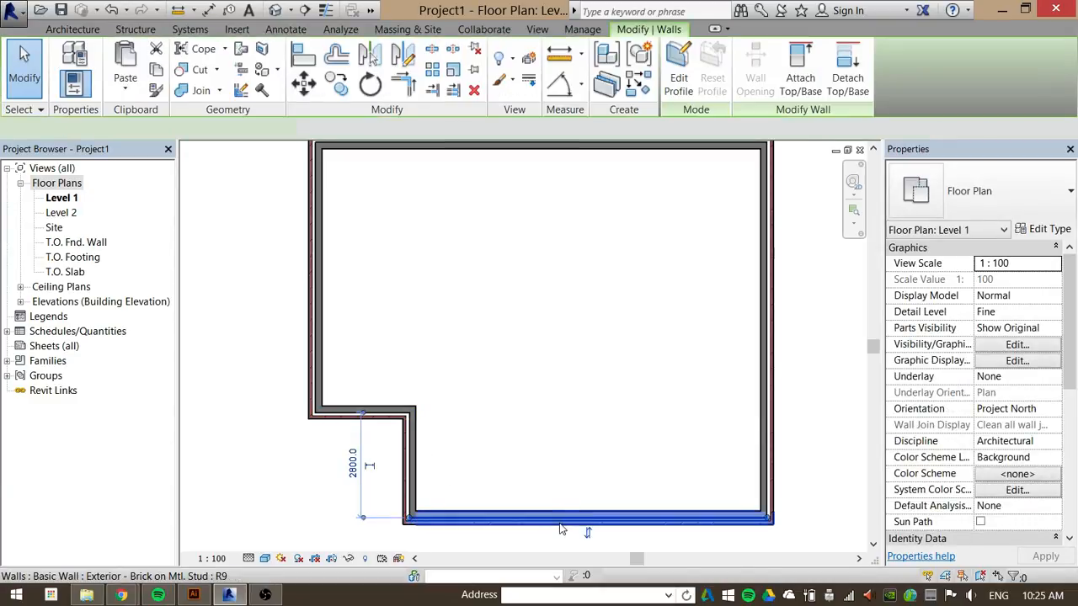
pyautogui.moveTo(561, 530); pyautogui.dragTo(541, 385, button='middle')
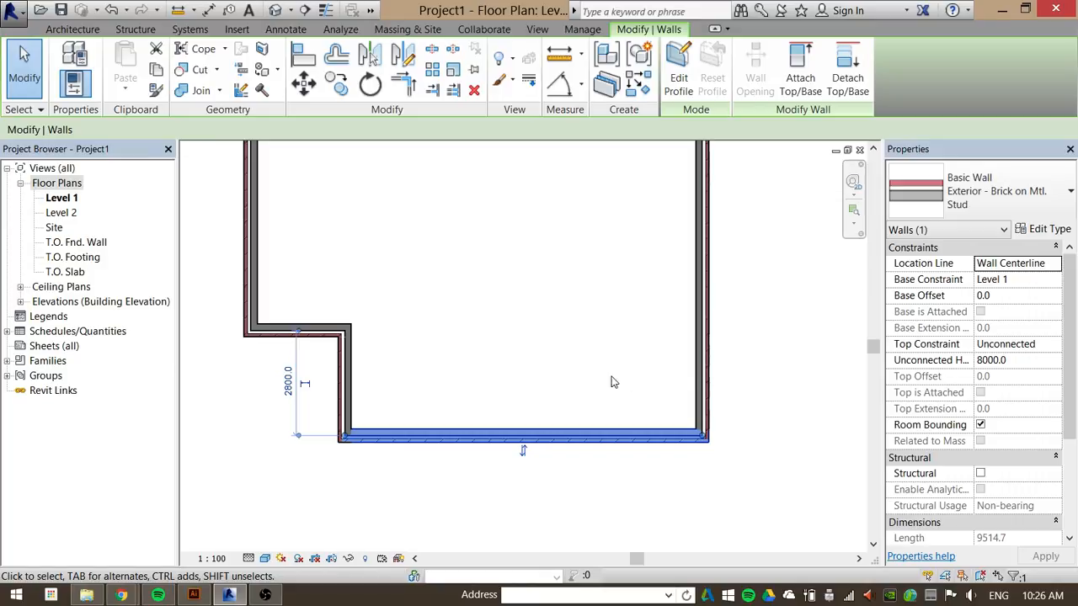
pyautogui.moveTo(541, 330); pyautogui.dragTo(558, 371, button='middle')
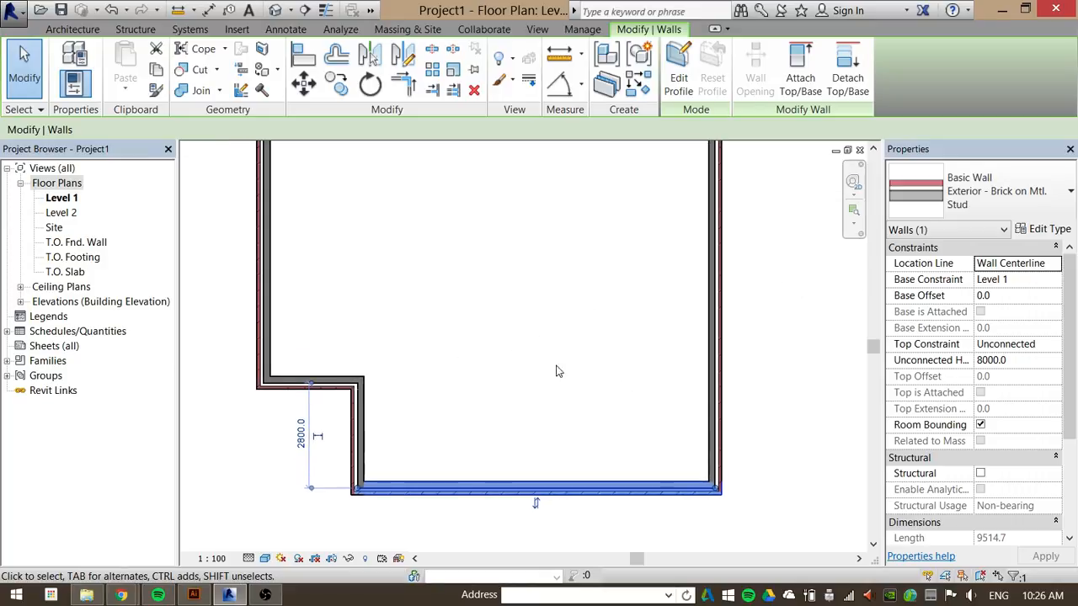
pyautogui.scroll(-2, 561, 421)
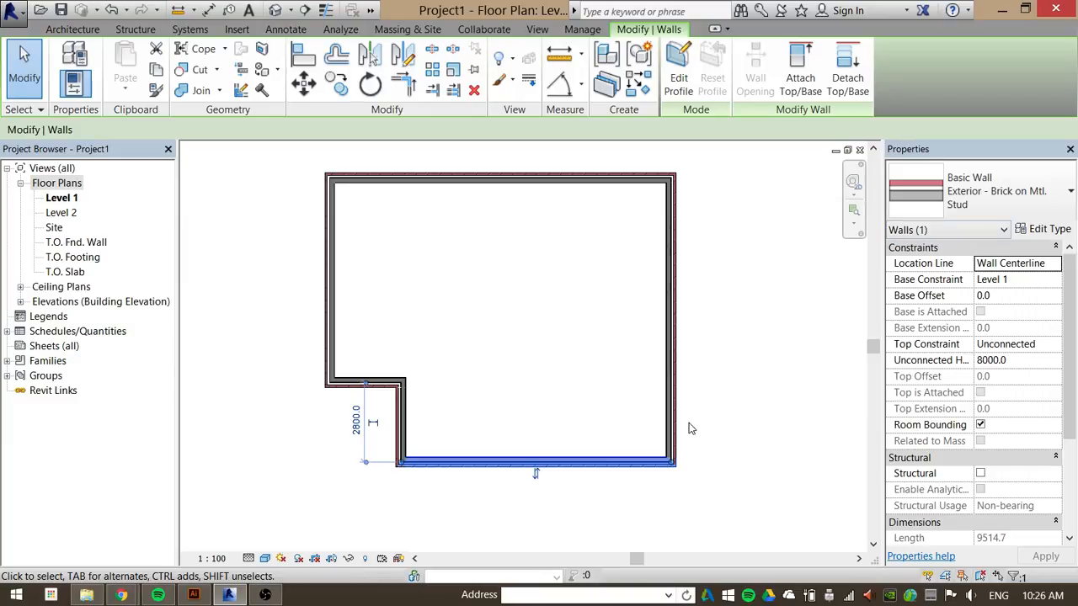
pyautogui.click(1047, 199)
pyautogui.scroll(-5, 995, 395)
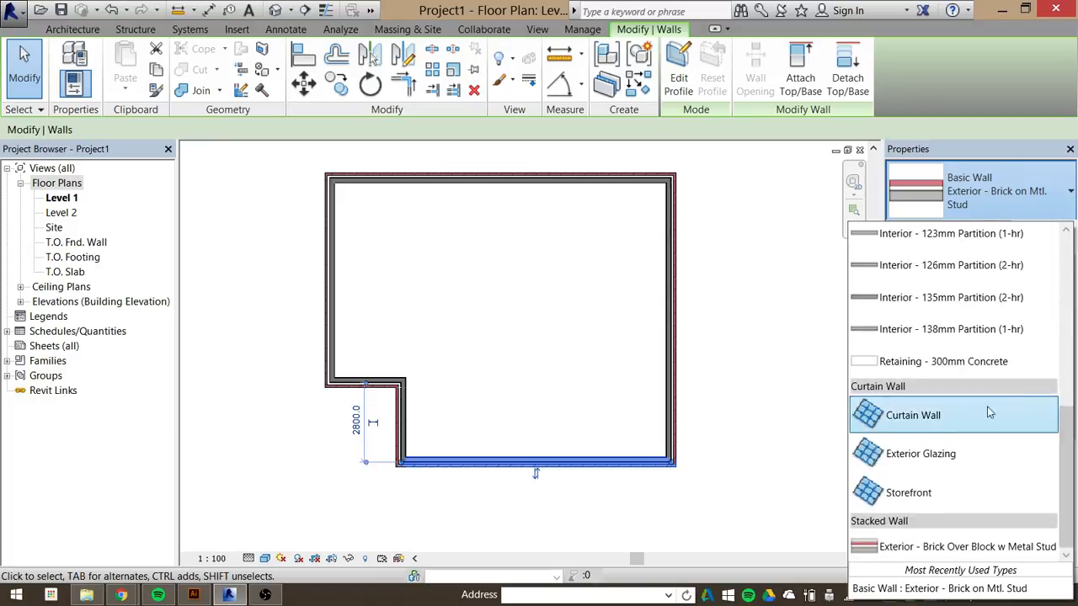
pyautogui.click(942, 415)
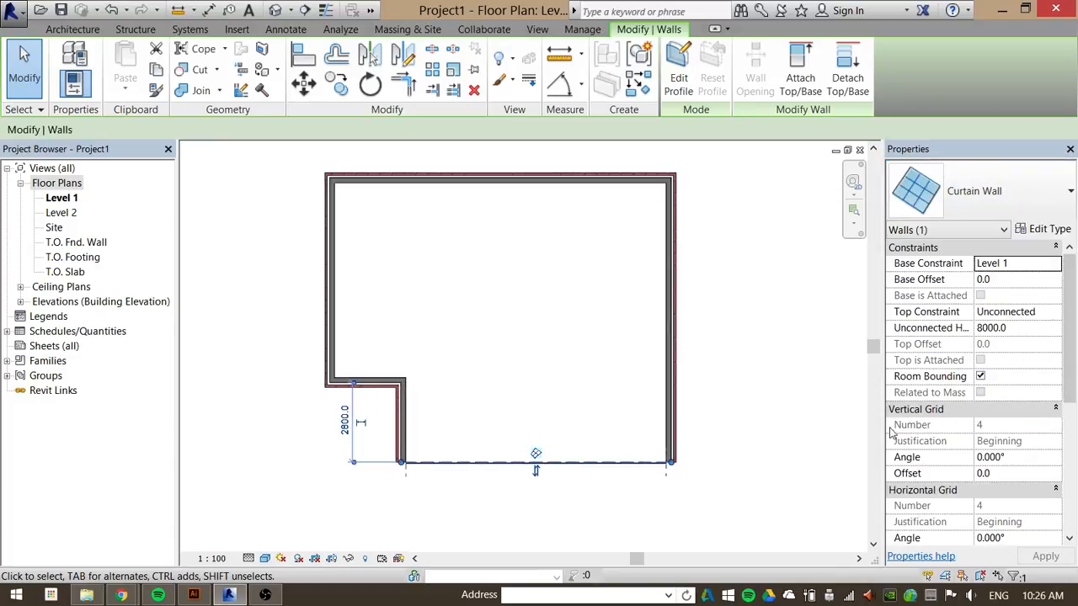
pyautogui.click(609, 503)
# Inspect the curtain wall along its length and where both ends meet the brick walls.
pyautogui.scroll(5, 471, 474)
pyautogui.scroll(-2, 324, 406)
pyautogui.scroll(1, 556, 460)
pyautogui.moveTo(556, 460); pyautogui.dragTo(375, 438, button='middle')
pyautogui.scroll(-2, 404, 428)
pyautogui.moveTo(576, 453); pyautogui.dragTo(695, 476, button='middle')
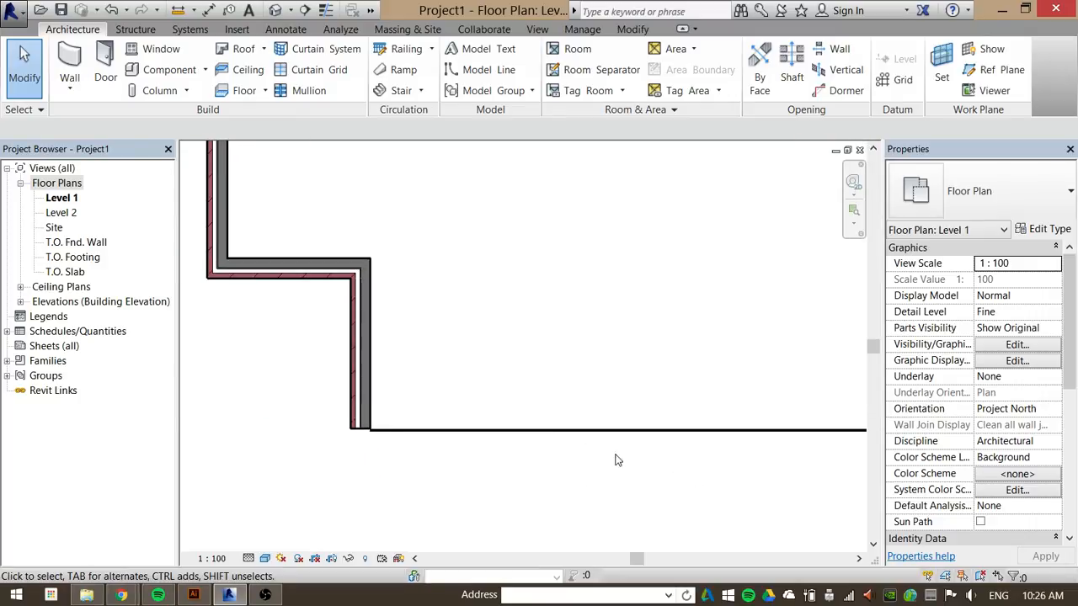
pyautogui.scroll(-2, 552, 437)
pyautogui.moveTo(645, 399); pyautogui.dragTo(619, 389, button='middle')
pyautogui.scroll(-1, 555, 425)
pyautogui.scroll(4, 630, 416)
pyautogui.scroll(3, 593, 428)
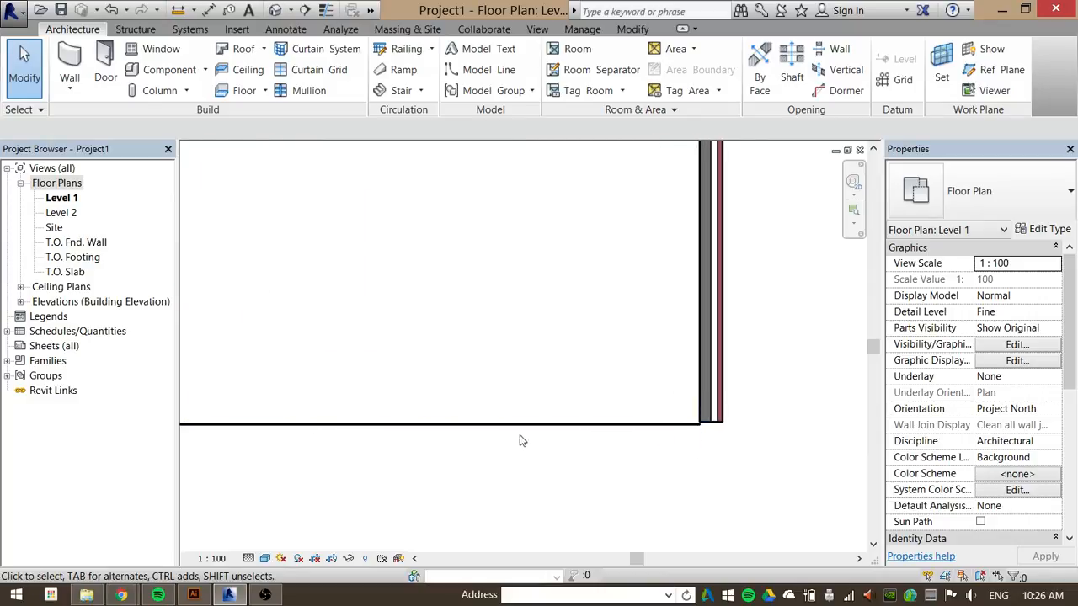
pyautogui.moveTo(513, 436); pyautogui.dragTo(687, 351, button='middle')
pyautogui.scroll(-3, 577, 354)
pyautogui.click(581, 355)
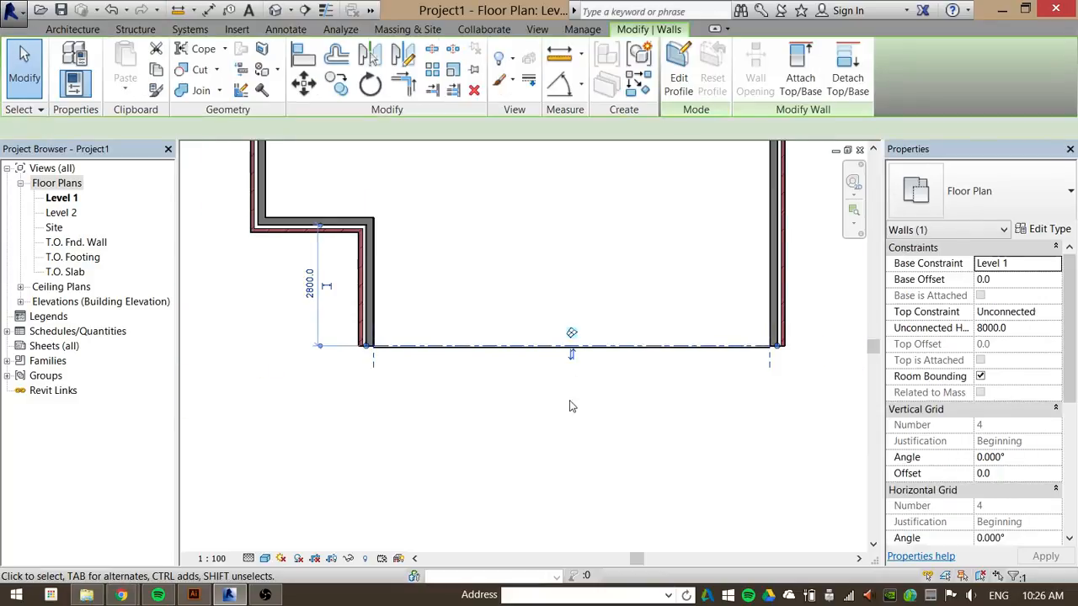
pyautogui.scroll(-2, 573, 408)
pyautogui.click(636, 380)
pyautogui.moveTo(637, 380); pyautogui.dragTo(590, 456, button='middle')
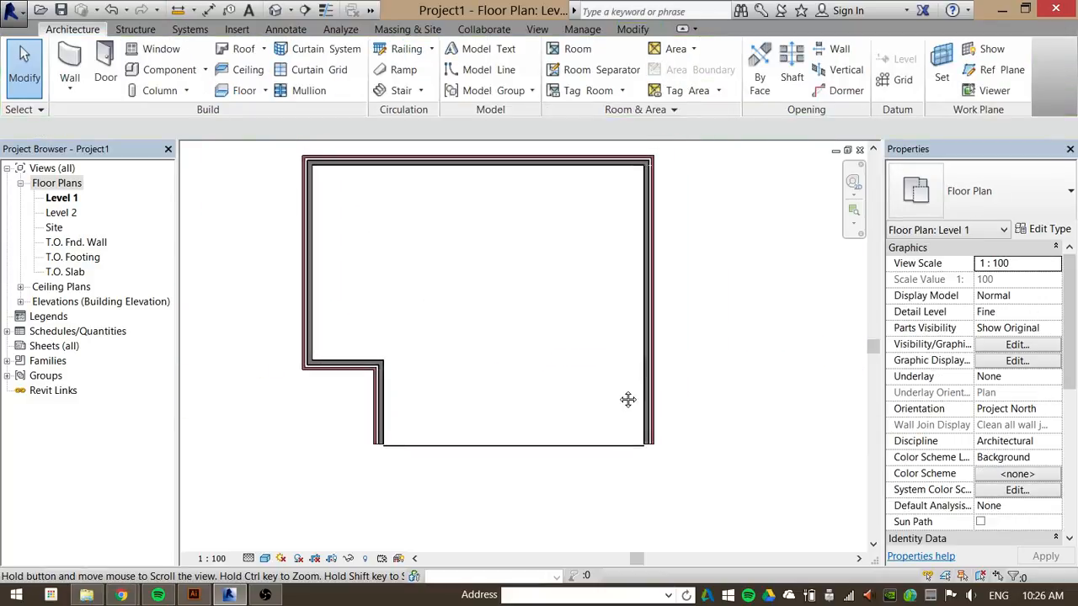
# Duplicate the right vertical wall's type under the name "Exterior - Brick on Mtl. w/ lots insulation".
pyautogui.click(650, 352)
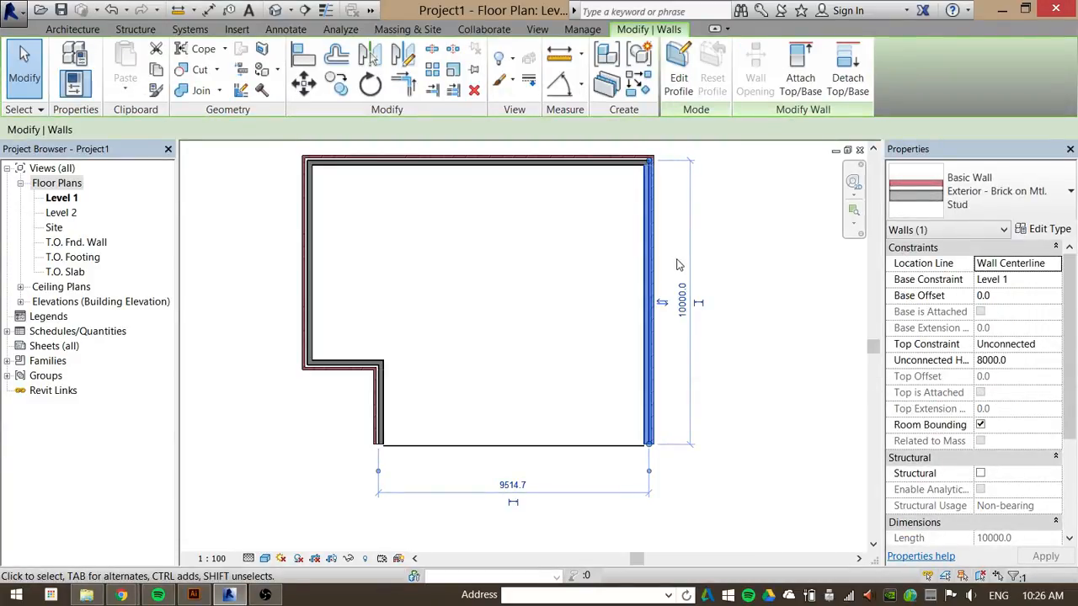
pyautogui.moveTo(741, 257); pyautogui.dragTo(706, 310, button='middle')
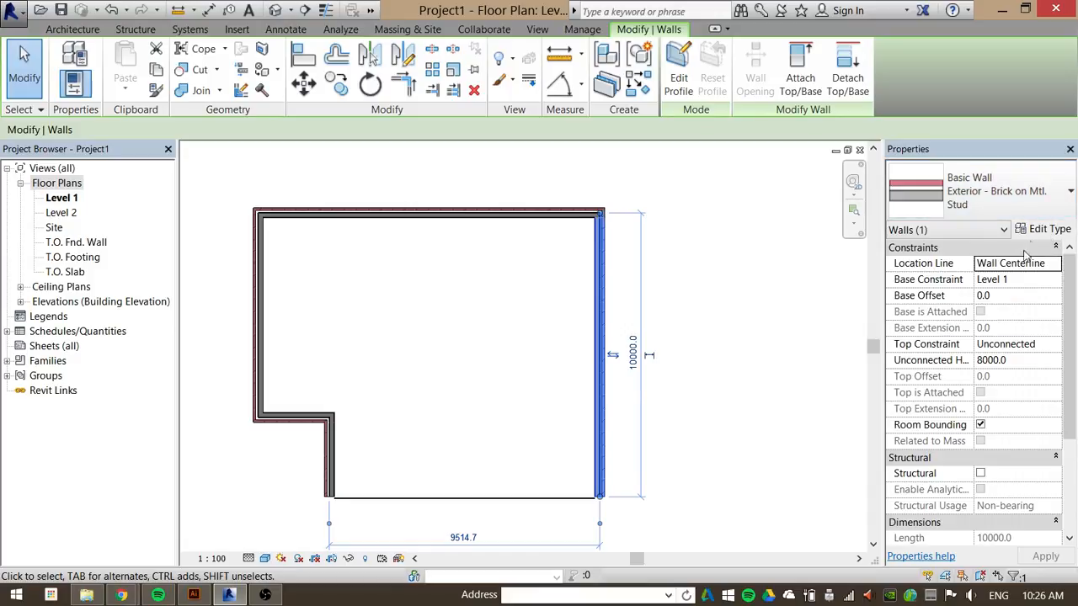
pyautogui.click(1043, 231)
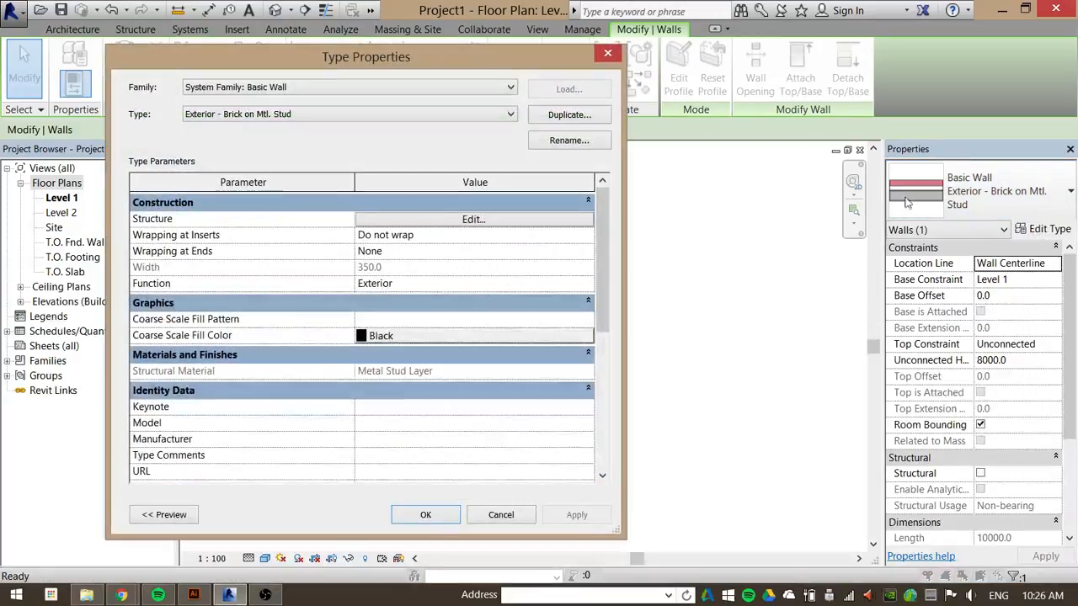
pyautogui.moveTo(556, 48); pyautogui.dragTo(767, 58)
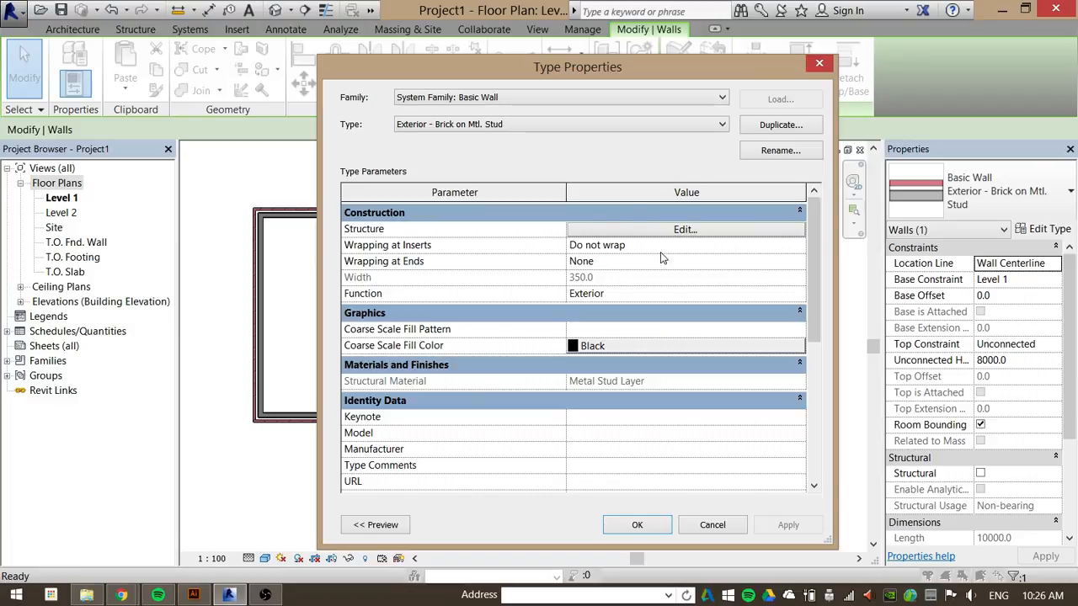
pyautogui.click(763, 128)
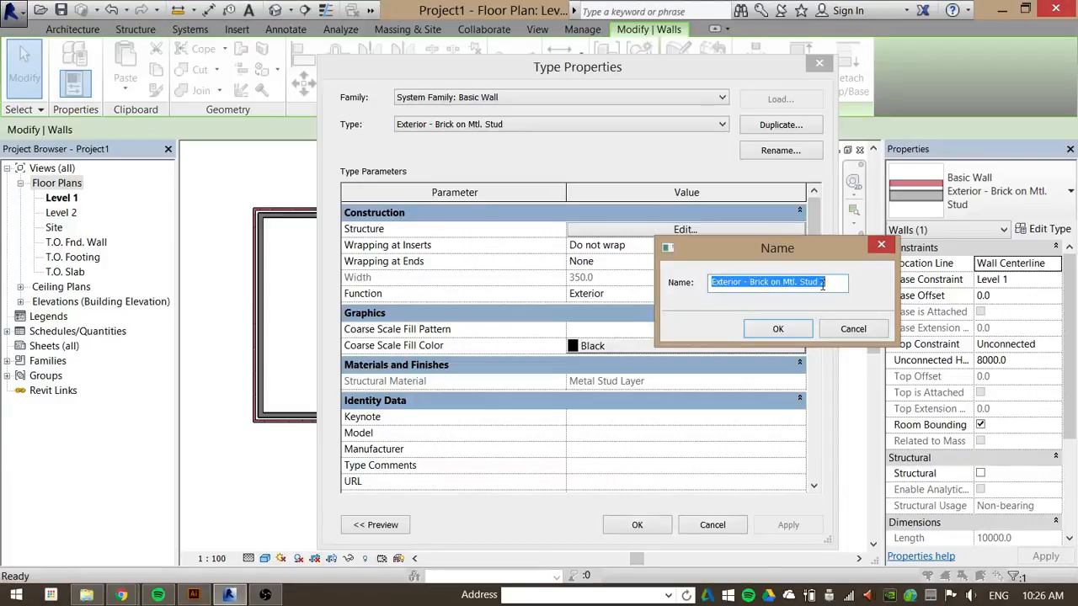
pyautogui.moveTo(830, 282); pyautogui.dragTo(801, 283)
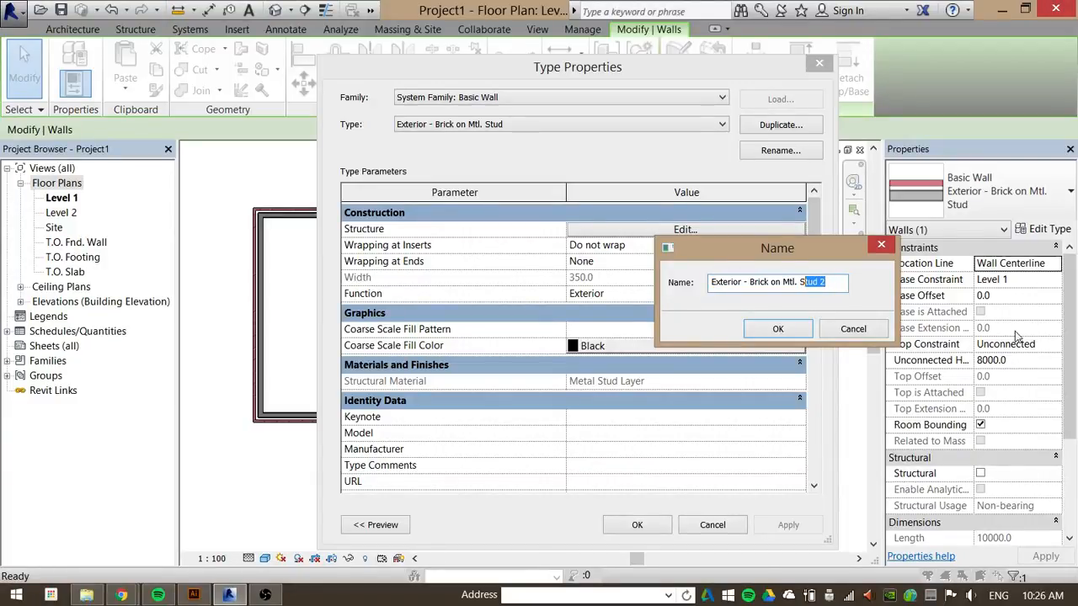
pyautogui.press('BackSpace')
pyautogui.press('BackSpace')
pyautogui.write('w/ lots insulation')
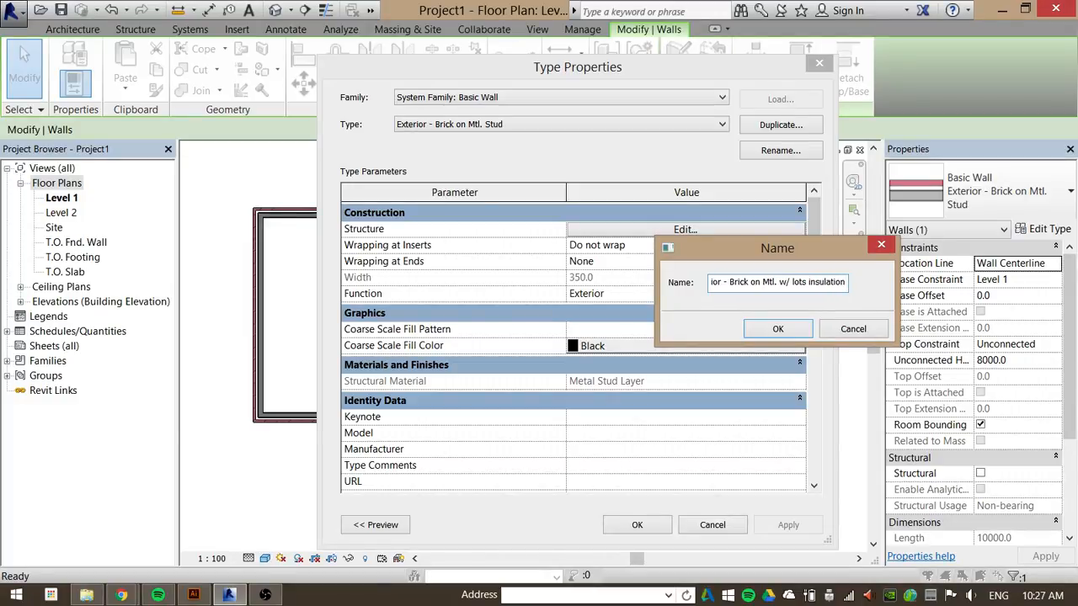
pyautogui.click(779, 330)
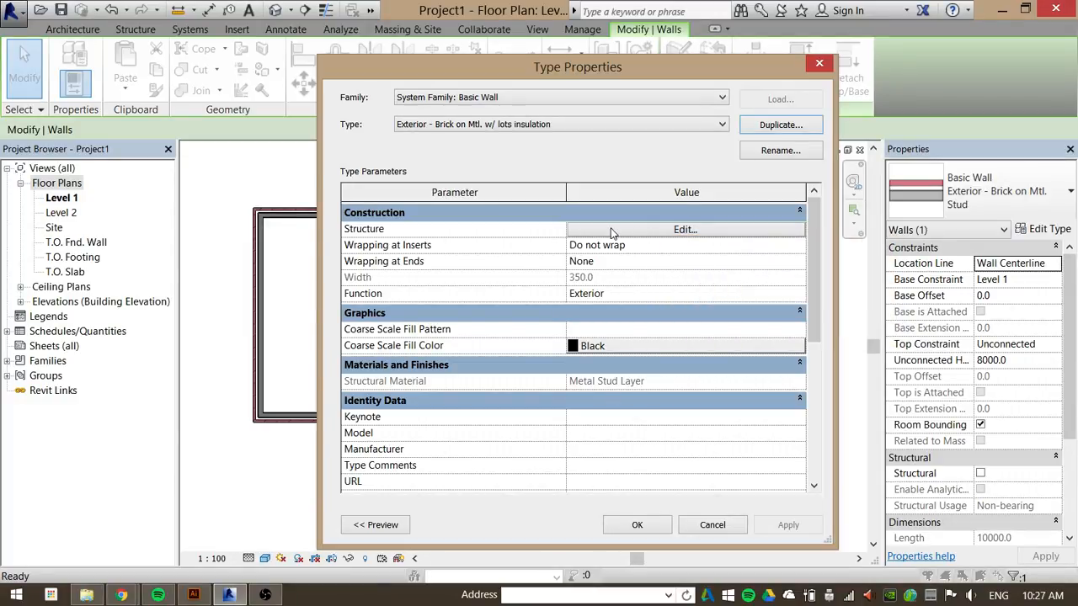
# Open the new wall type's structure for editing and enlarge the Edit Assembly window to fit all layers.
pyautogui.moveTo(814, 241); pyautogui.dragTo(825, 220)
pyautogui.click(692, 228)
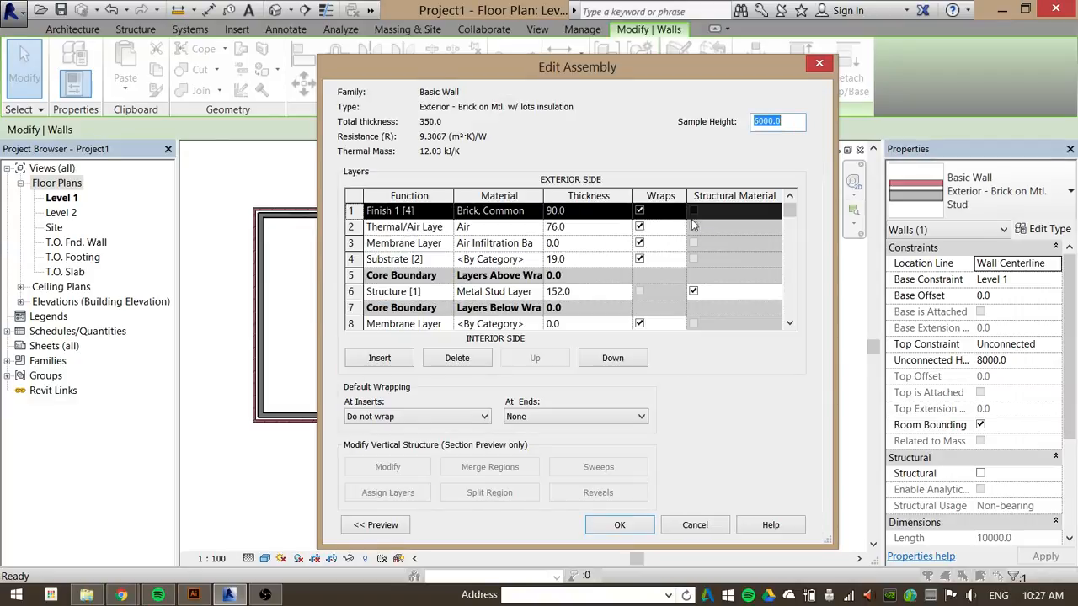
pyautogui.moveTo(641, 59); pyautogui.dragTo(642, 11)
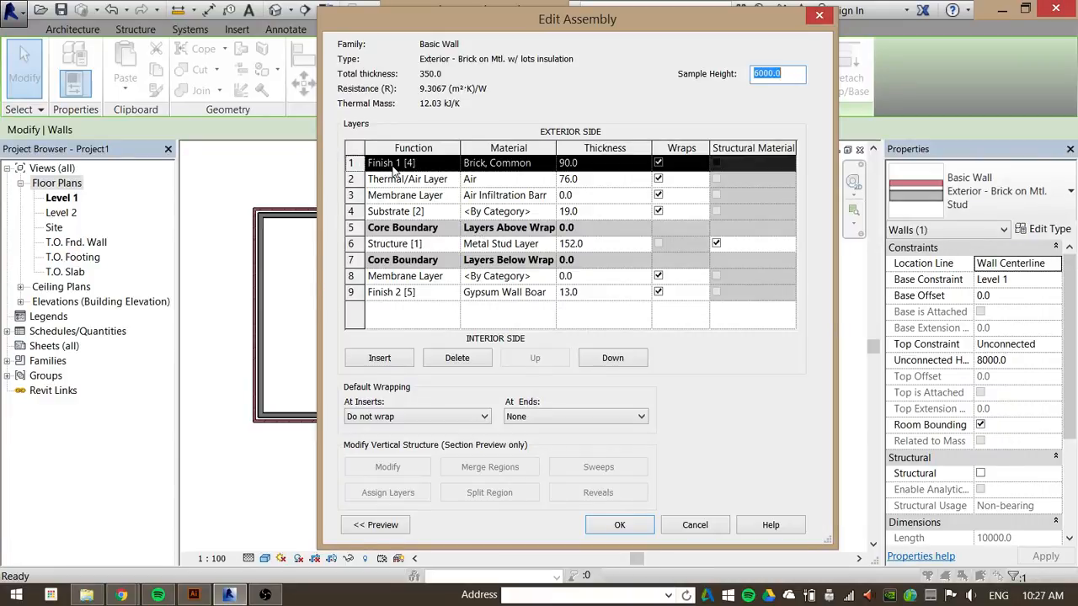
# Review the function options available for the exterior Brick, Common layer.
pyautogui.click(439, 149)
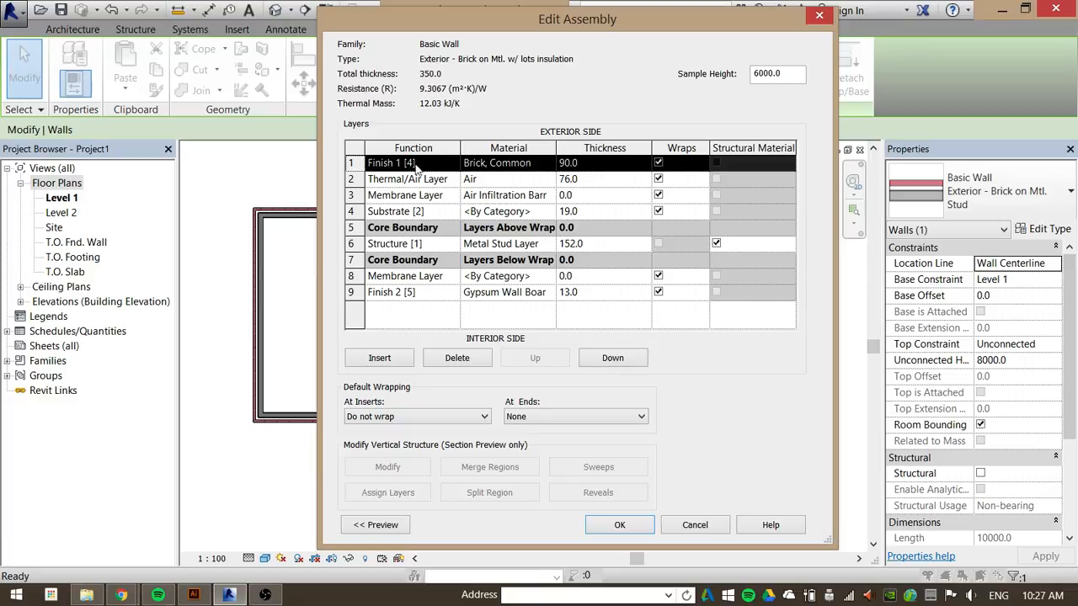
pyautogui.click(453, 165)
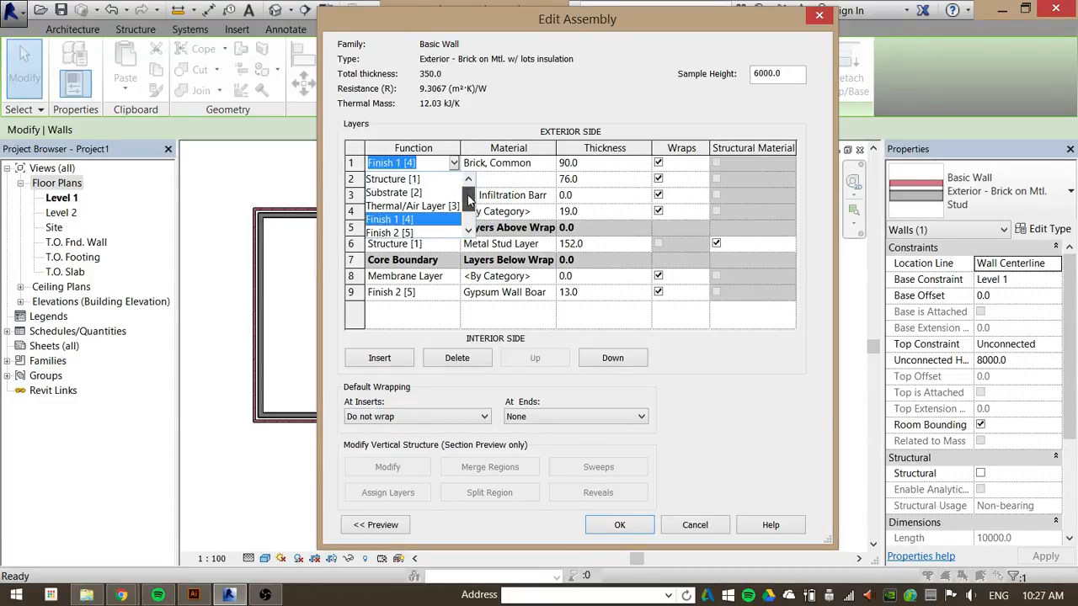
pyautogui.moveTo(466, 209); pyautogui.dragTo(468, 236)
pyautogui.scroll(2, 412, 211)
pyautogui.click(454, 119)
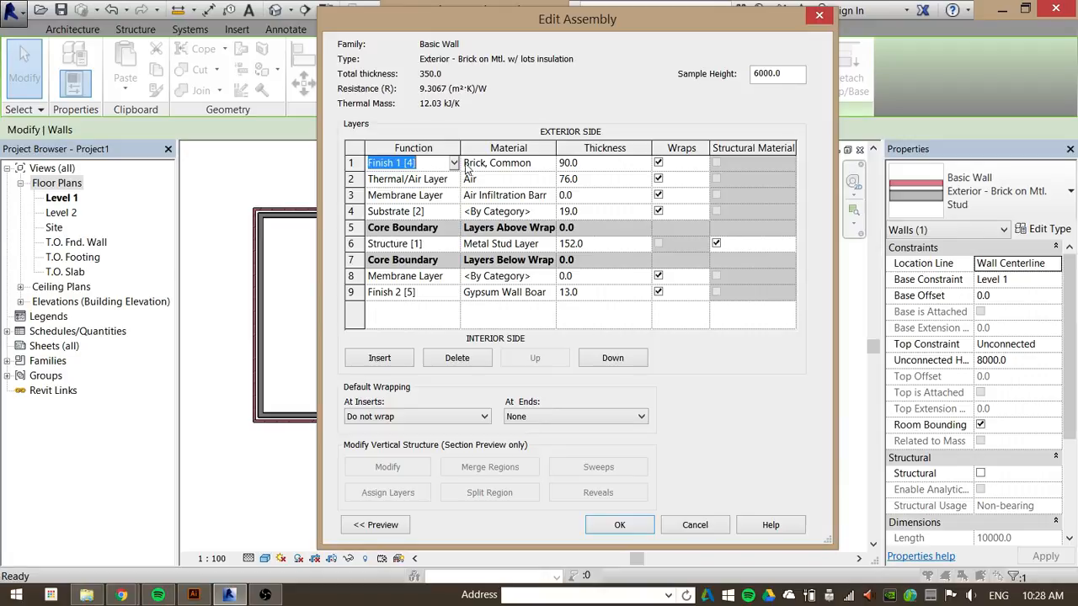
# Try Substrate [2] and Structure [1] as the Brick, Common layer's function, and restore Finish 1 [4].
pyautogui.click(454, 163)
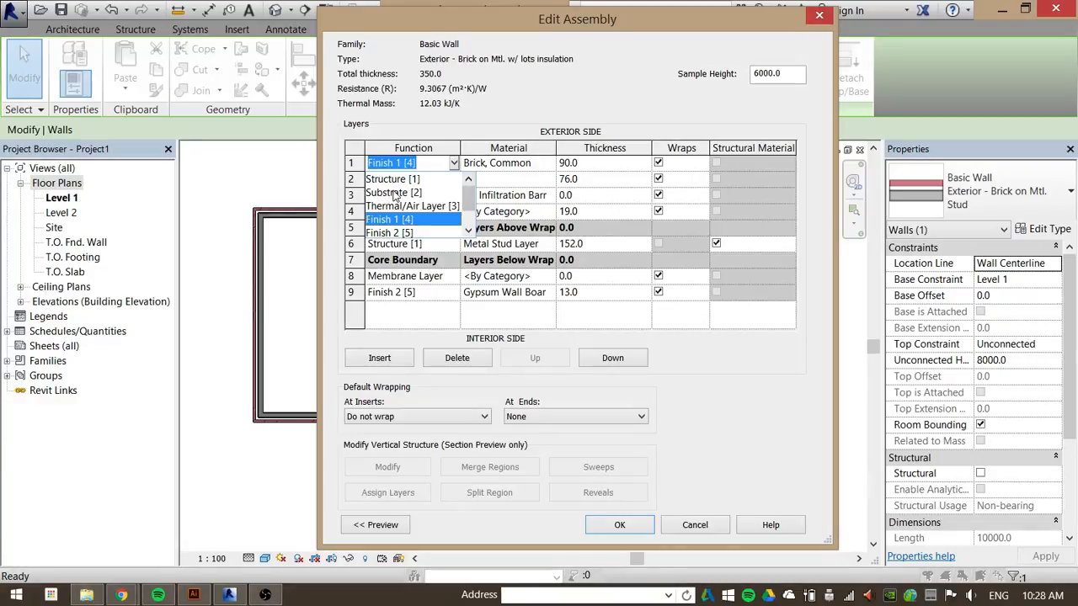
pyautogui.click(394, 193)
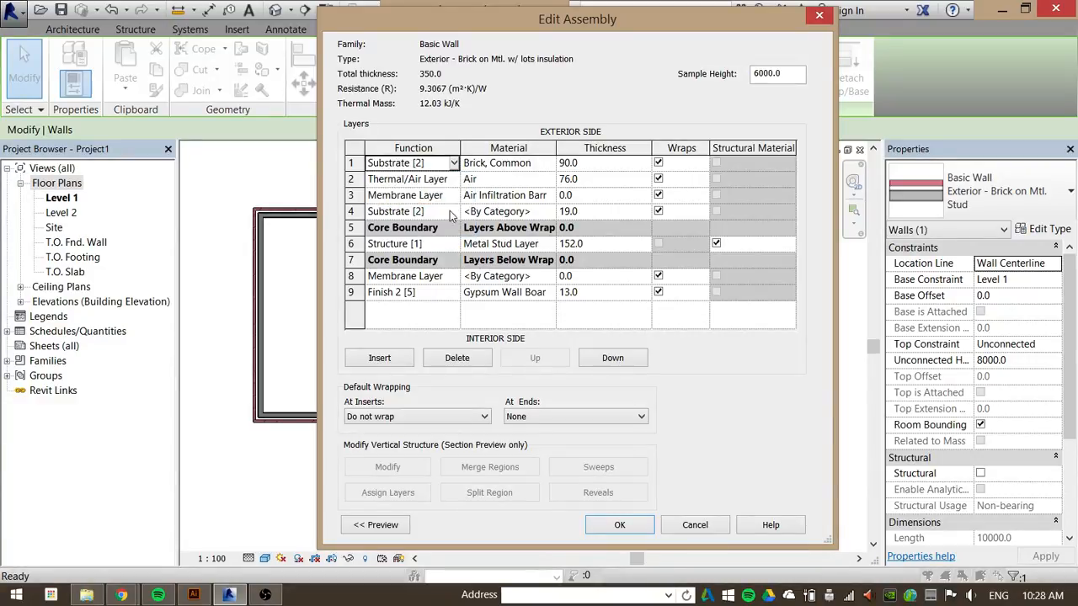
pyautogui.click(454, 163)
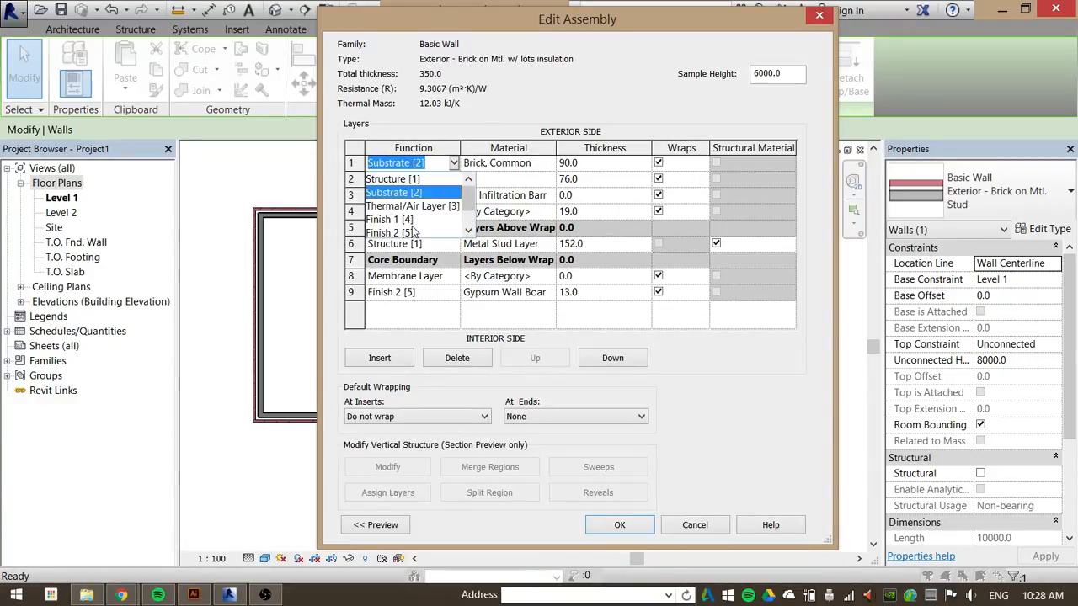
pyautogui.click(509, 109)
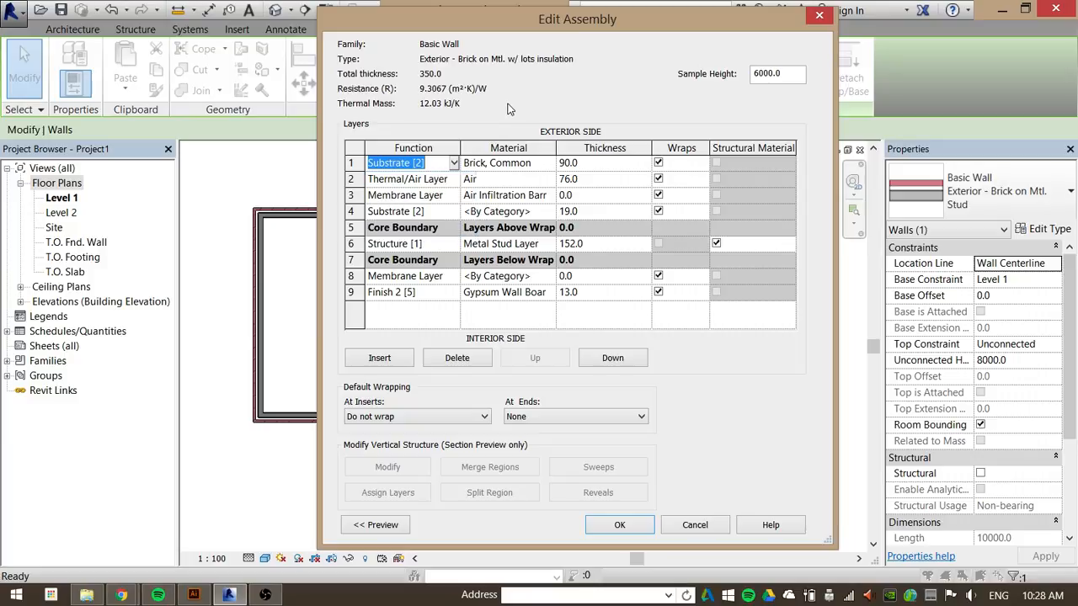
pyautogui.click(453, 164)
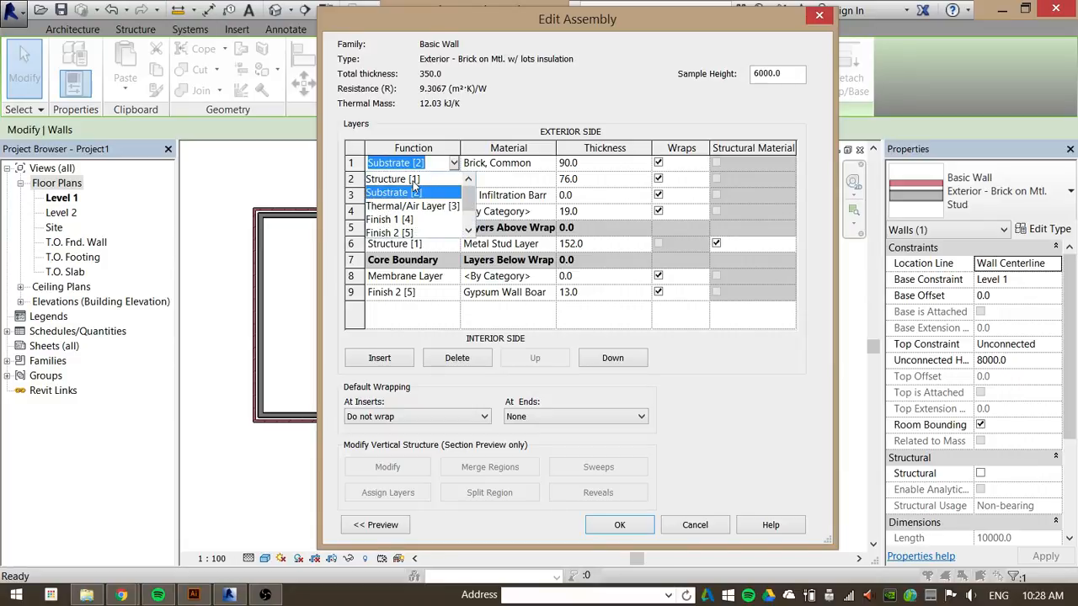
pyautogui.click(406, 180)
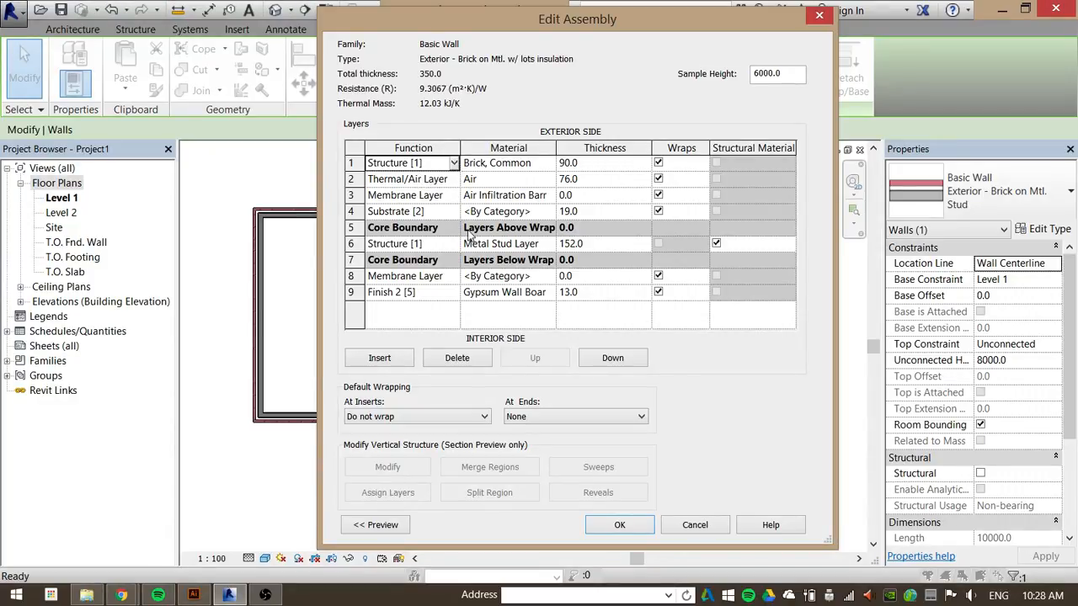
pyautogui.click(454, 162)
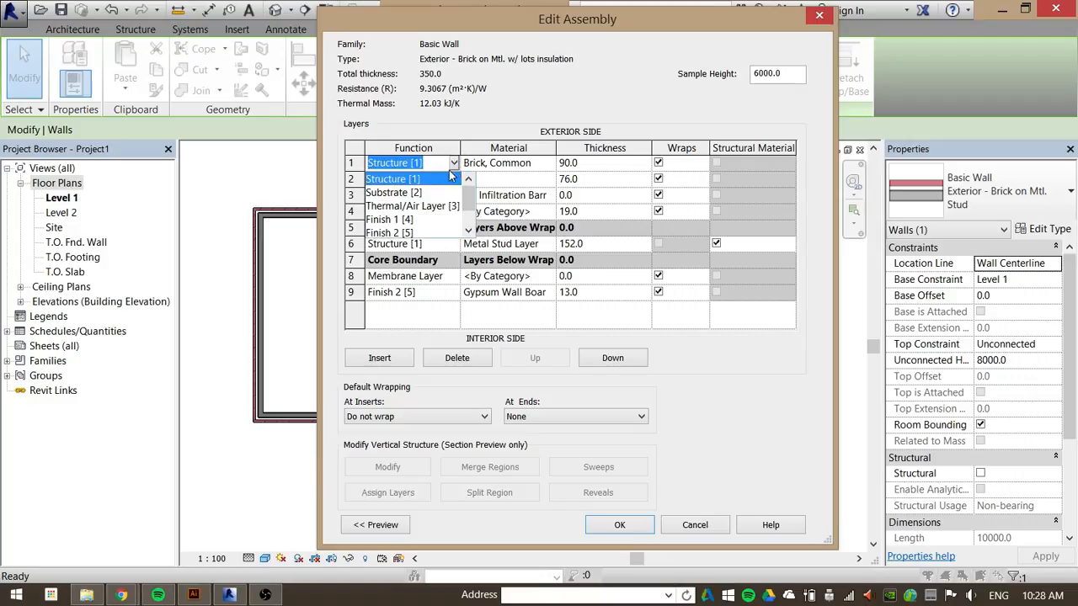
pyautogui.click(399, 220)
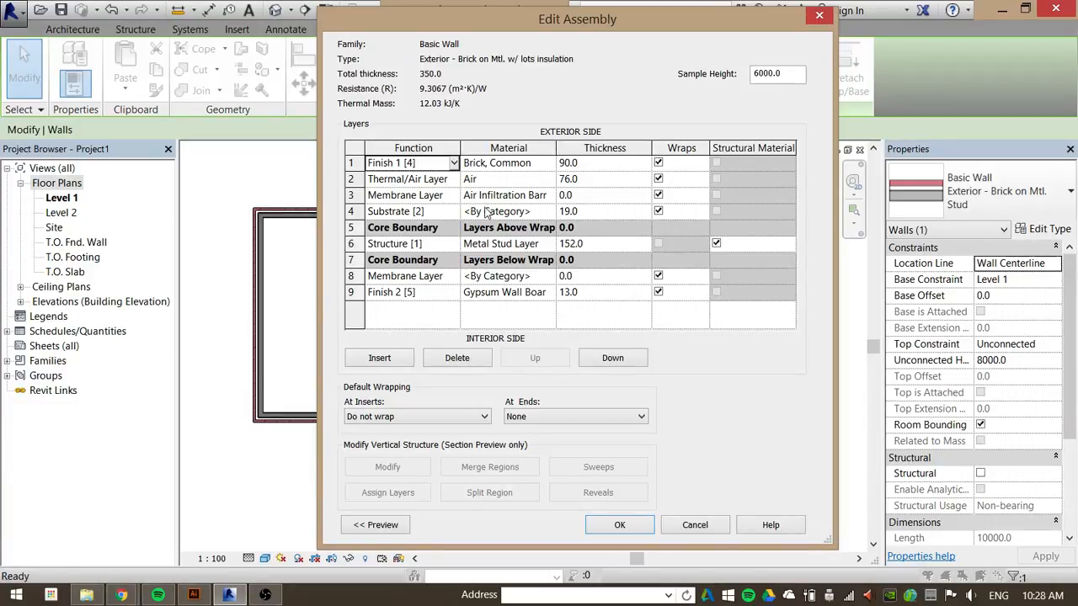
# Check the air layer's function options and insert a new layer between the inner core boundary and the interior membrane layer.
pyautogui.click(453, 178)
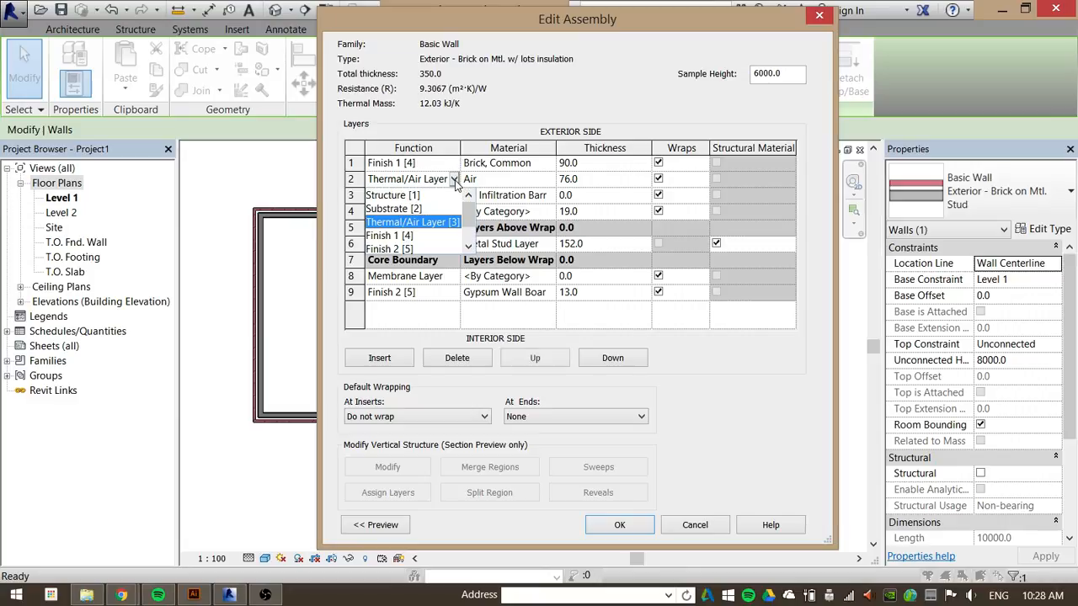
pyautogui.click(523, 177)
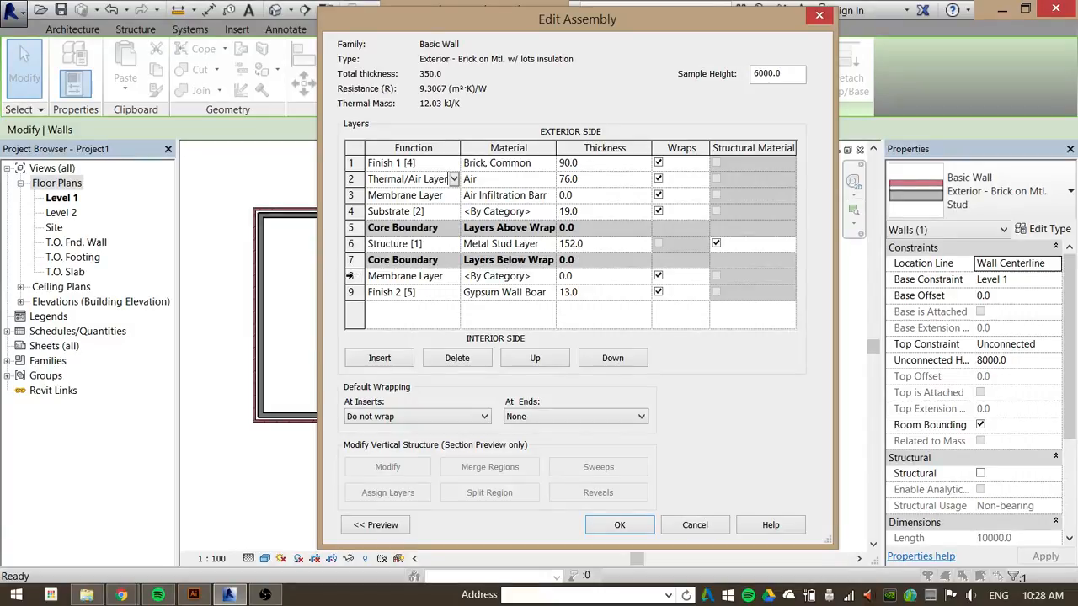
pyautogui.click(356, 275)
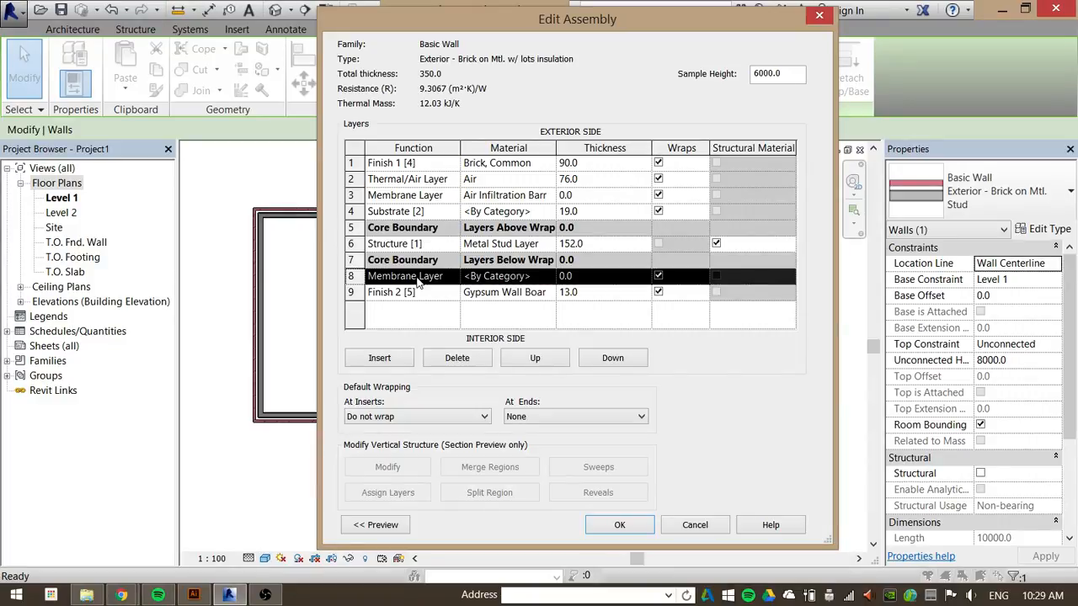
pyautogui.click(388, 360)
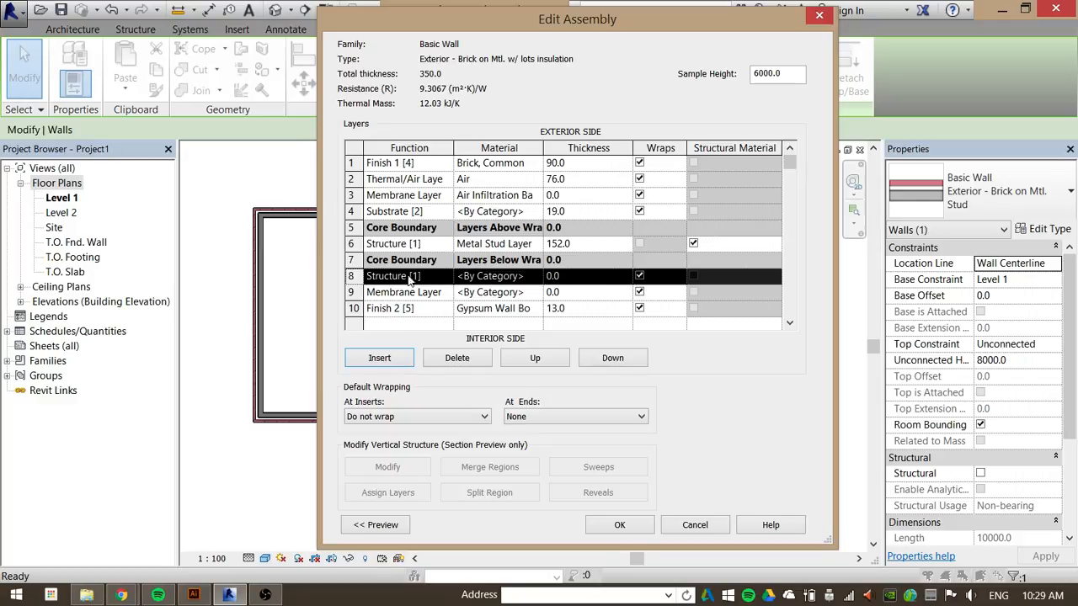
# Set the function of the new layer inside the core boundary to Thermal/Air Layer [3].
pyautogui.click(455, 278)
pyautogui.click(447, 276)
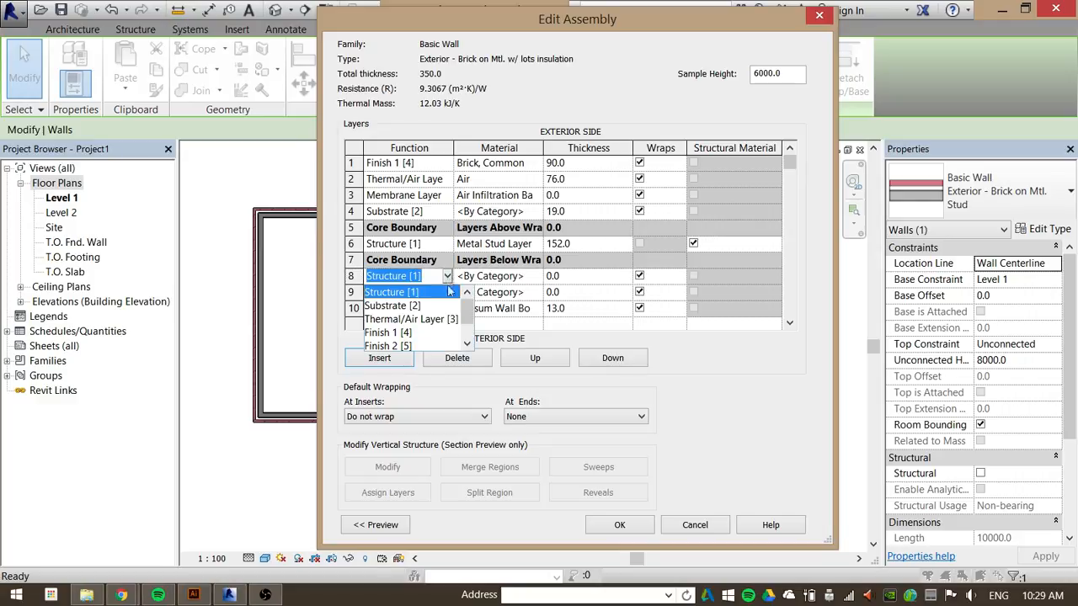
pyautogui.click(418, 324)
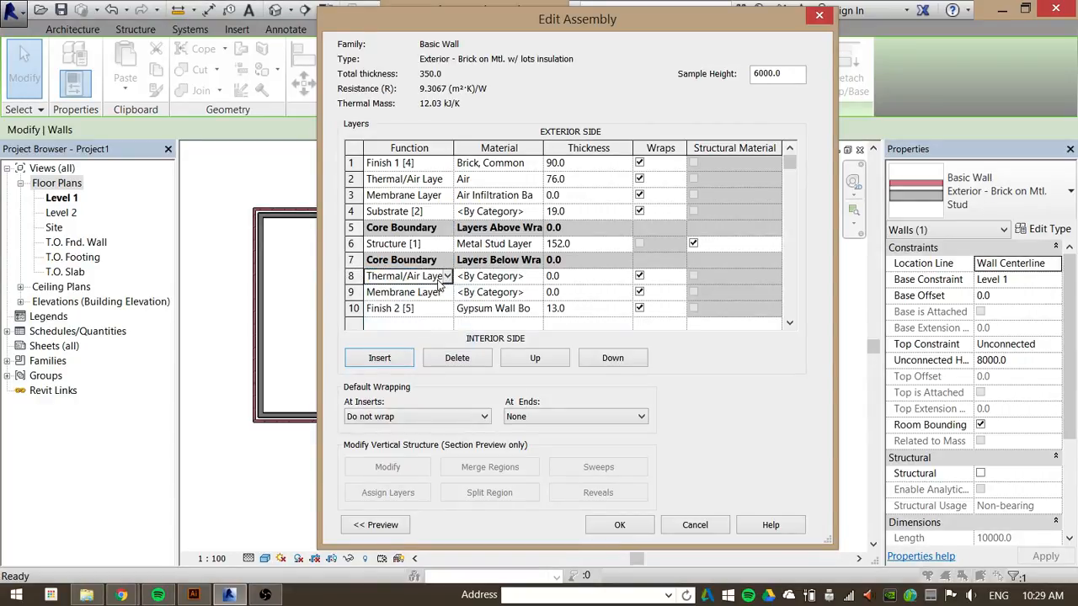
# Open the material choices for the new thermal layer, enlarge the Material Browser and expand the Autodesk Materials library's categories.
pyautogui.click(536, 278)
pyautogui.click(537, 277)
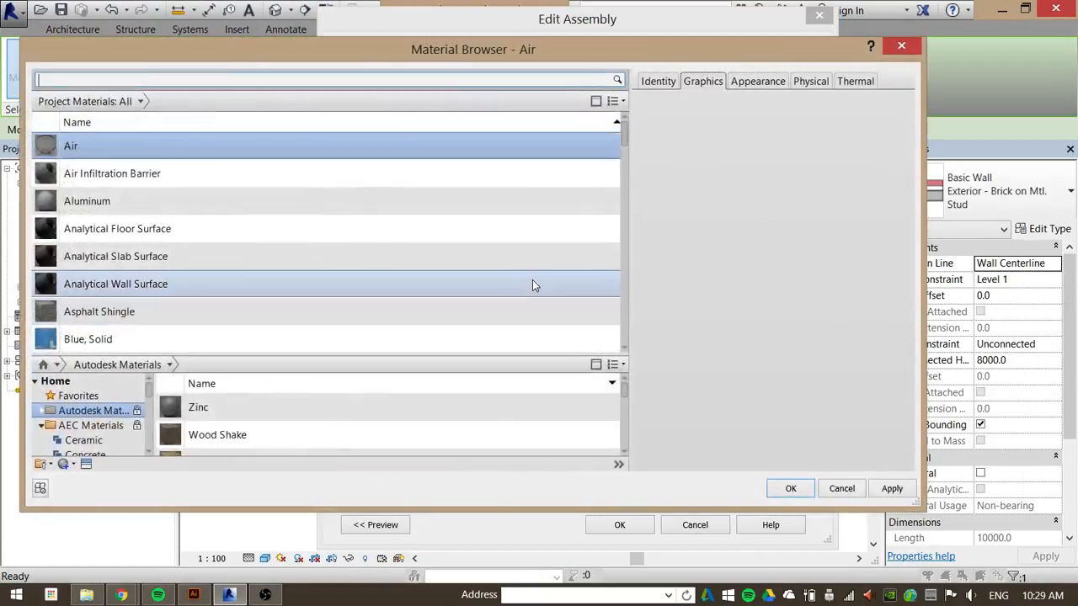
pyautogui.moveTo(478, 51); pyautogui.dragTo(530, 33)
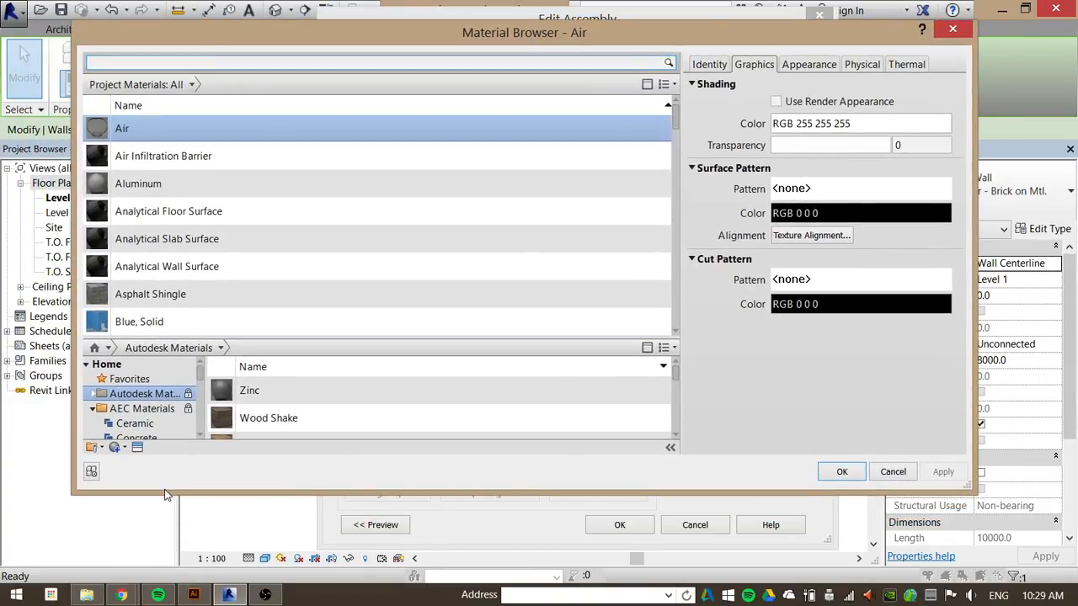
pyautogui.moveTo(165, 491); pyautogui.dragTo(165, 581)
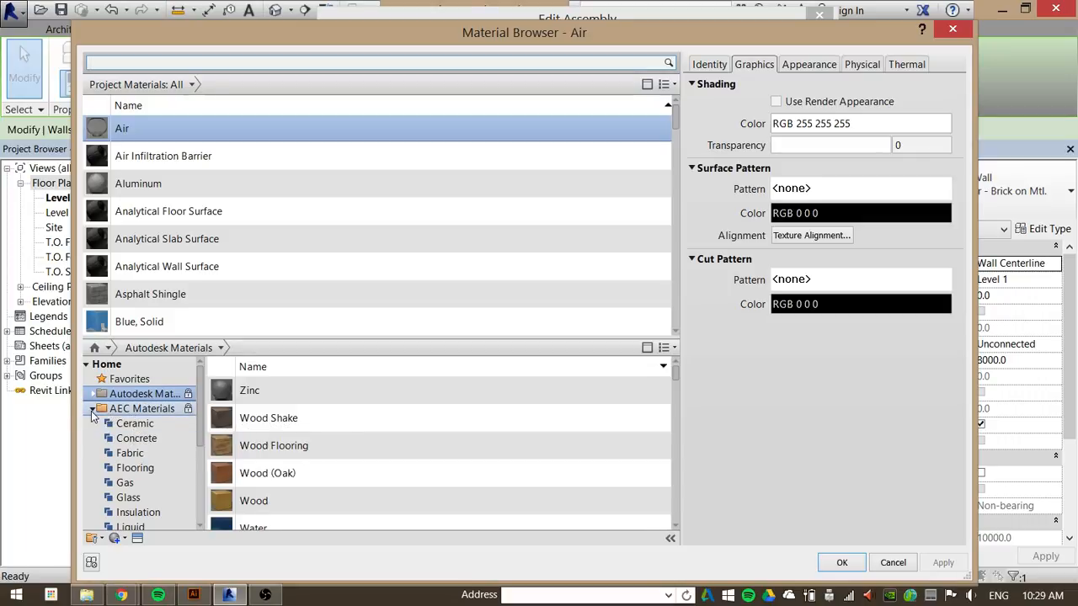
pyautogui.click(93, 409)
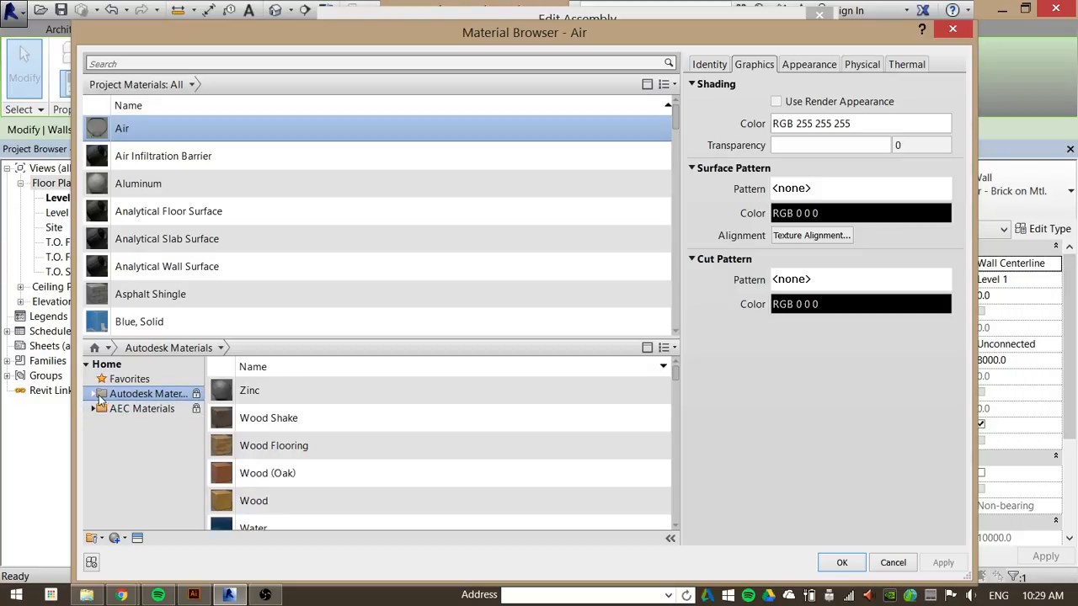
pyautogui.click(93, 396)
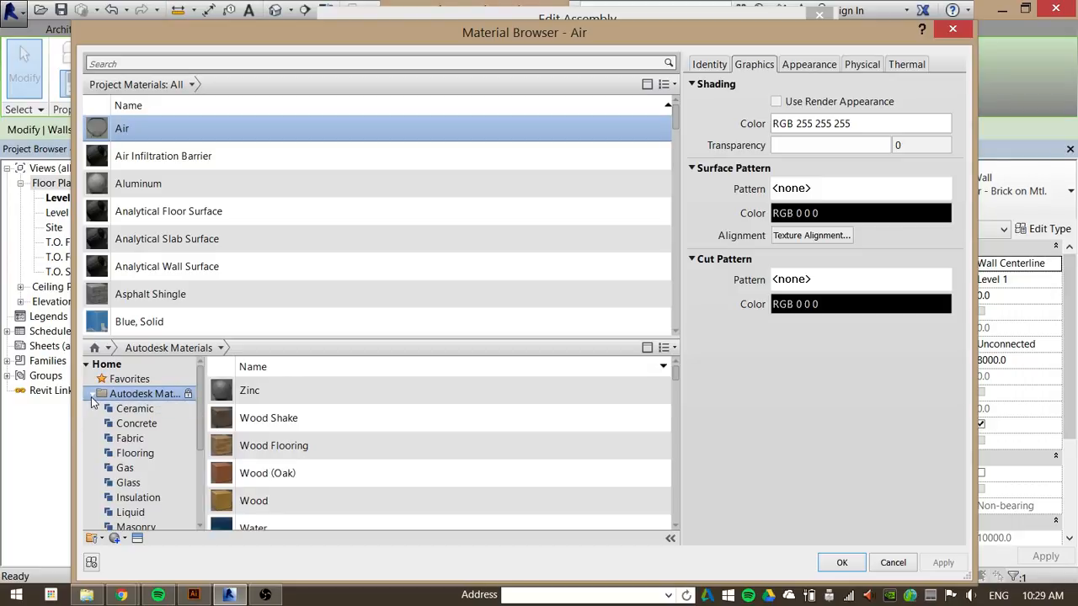
pyautogui.click(92, 396)
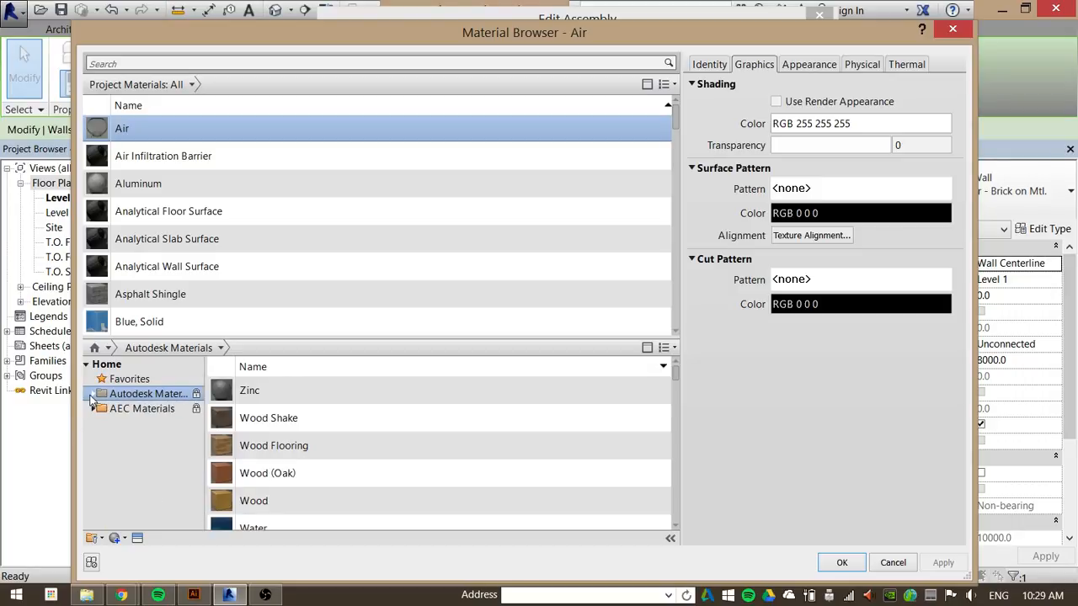
pyautogui.click(94, 396)
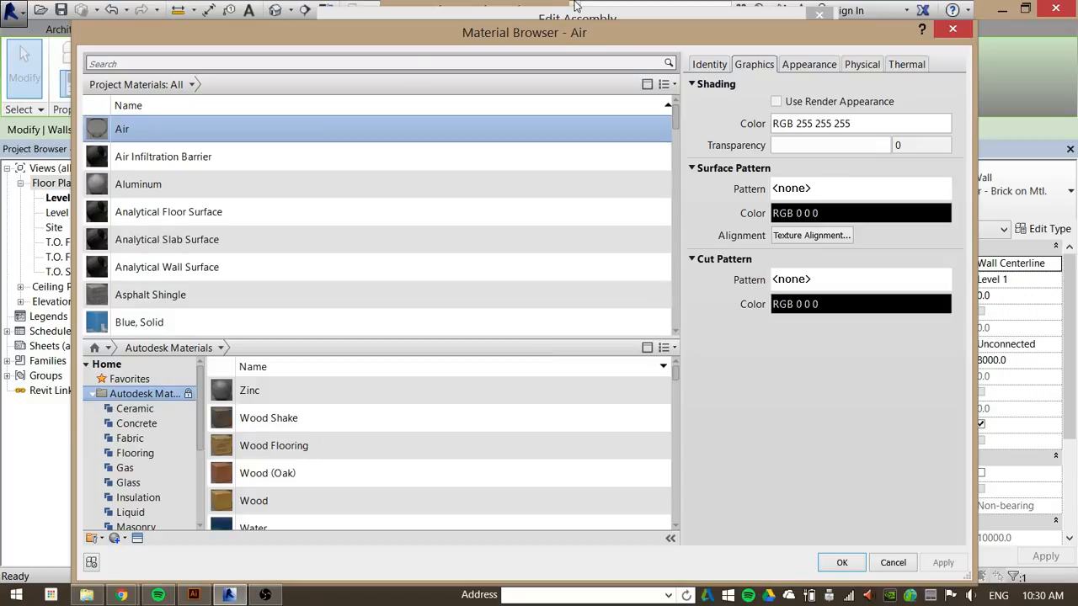
pyautogui.moveTo(597, 28); pyautogui.dragTo(620, 30)
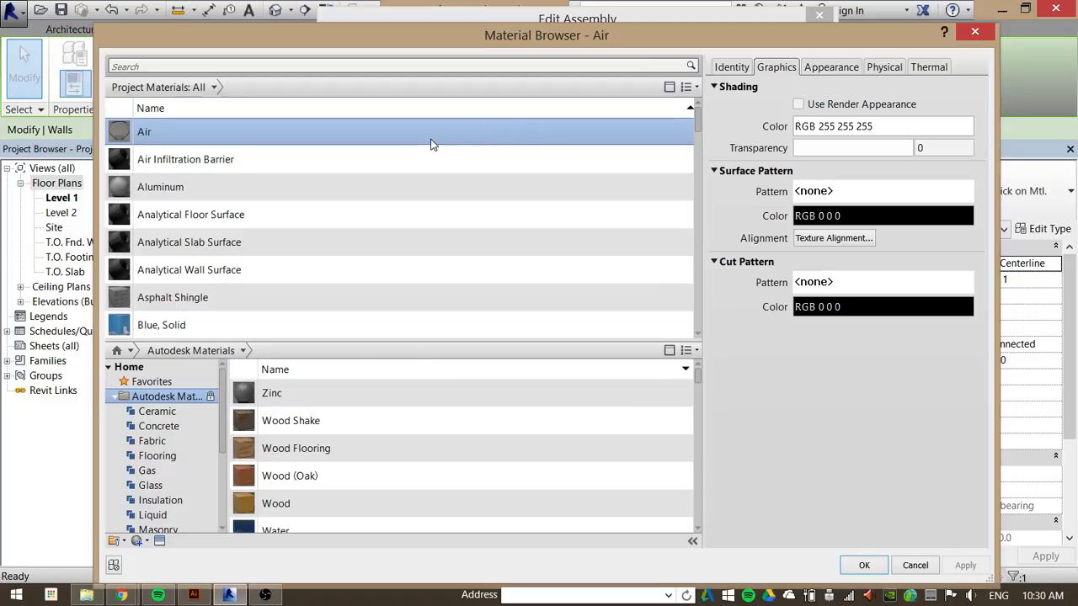
# Search the materials for "insul" and select Rigid insulation from the project materials.
pyautogui.click(173, 65)
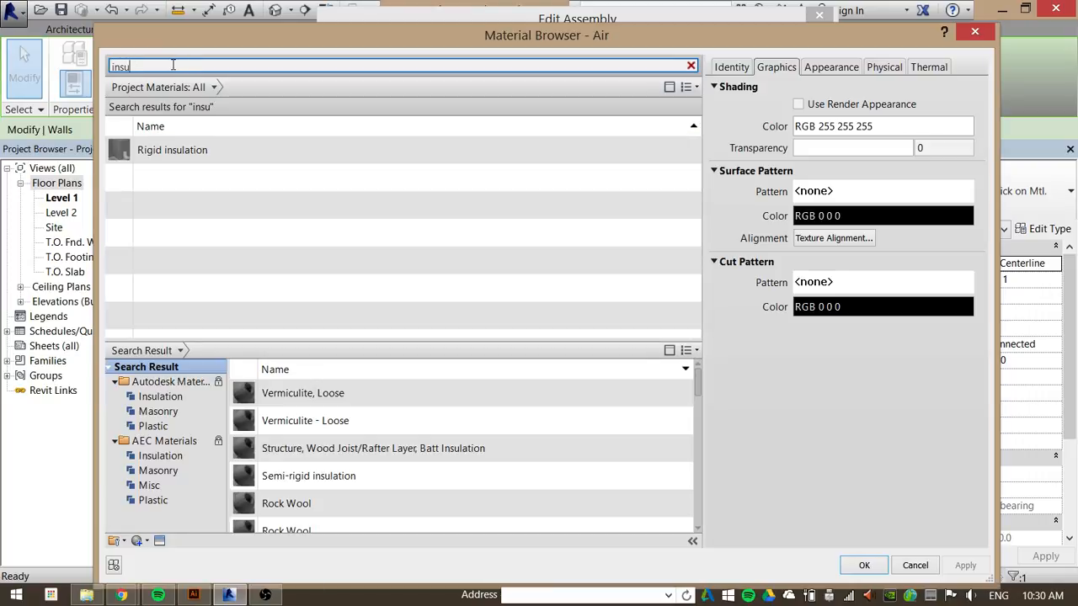
pyautogui.write('insul')
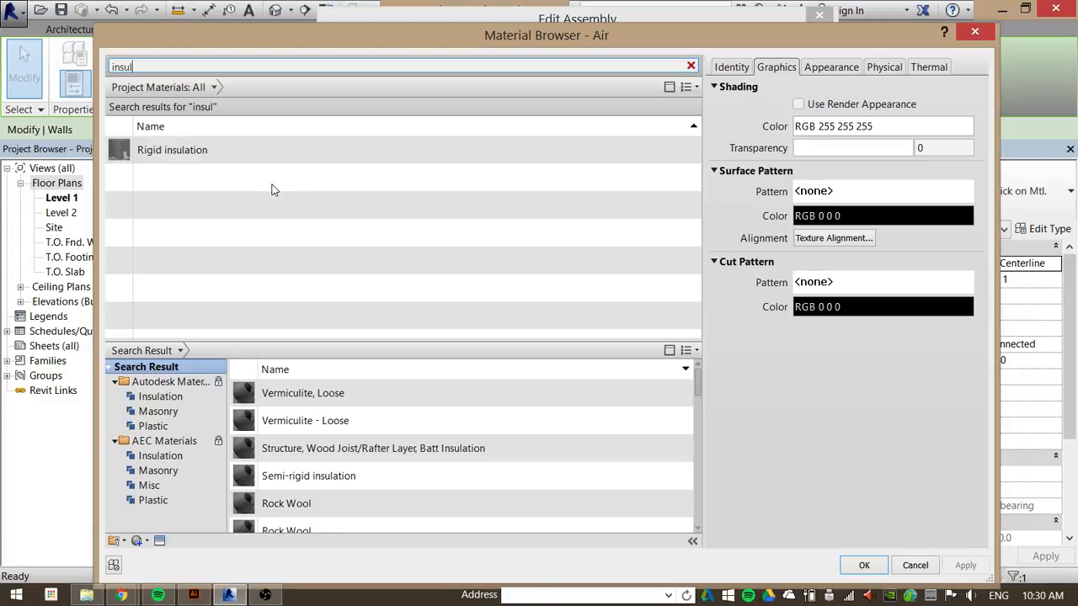
pyautogui.click(155, 158)
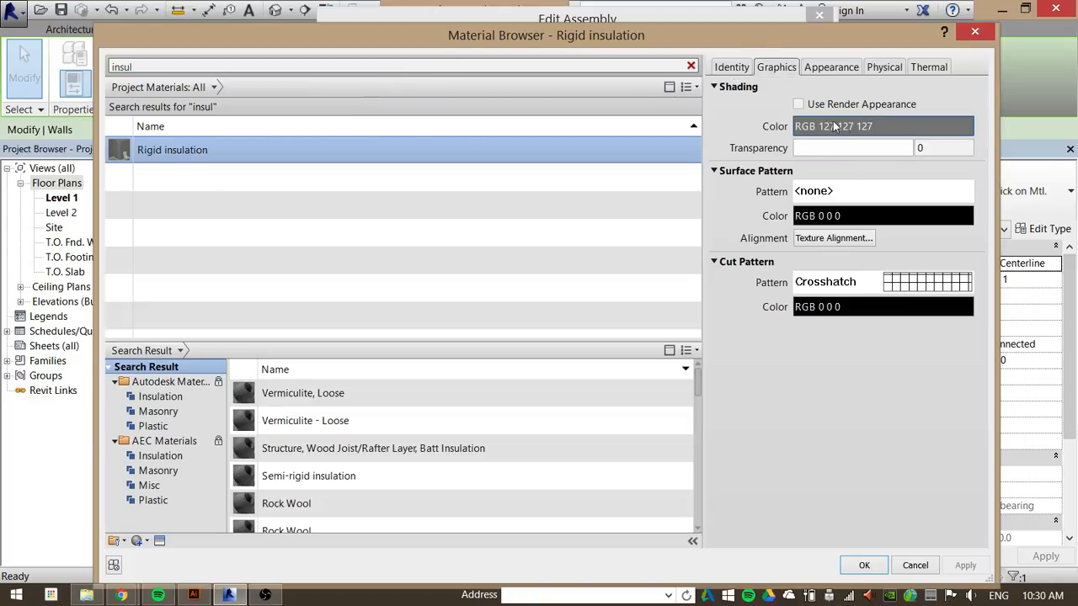
# Review Rigid insulation's appearance, graphics, thermal and identity properties, and assign the material to the new thermal layer.
pyautogui.click(830, 68)
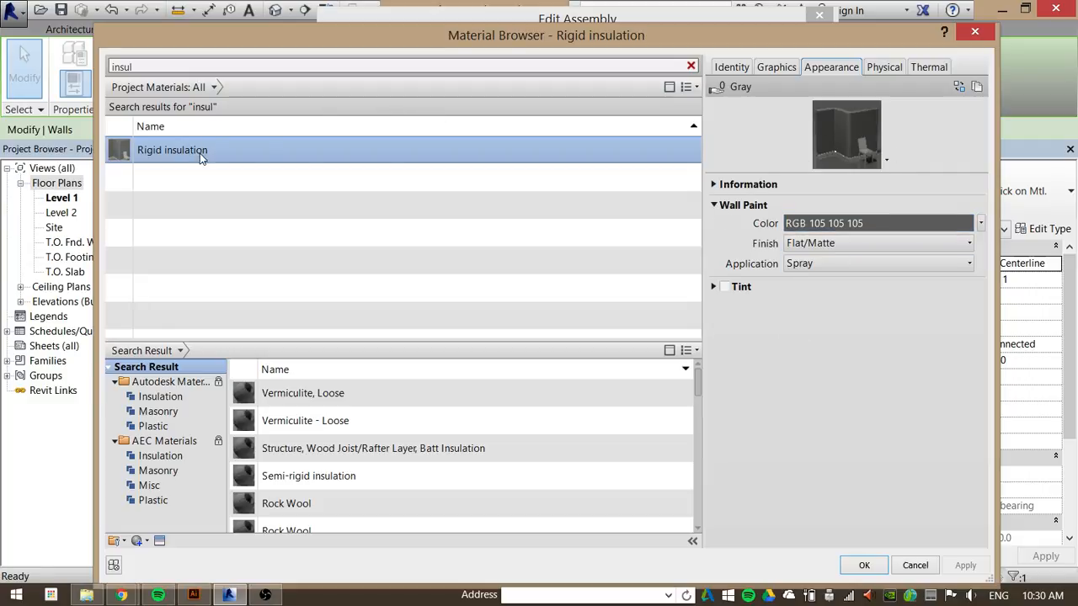
pyautogui.click(771, 67)
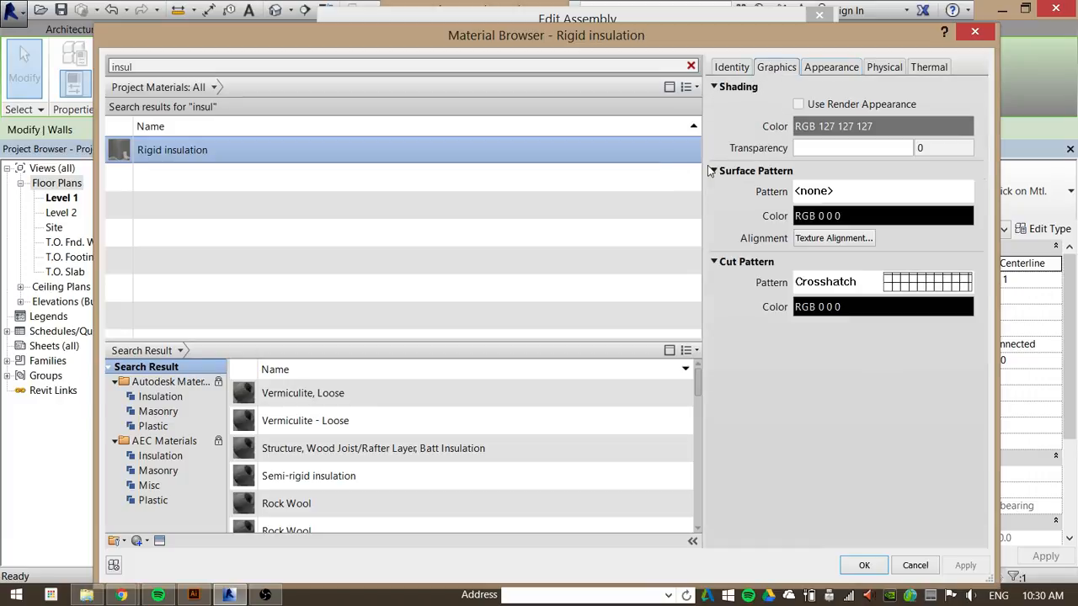
pyautogui.click(929, 68)
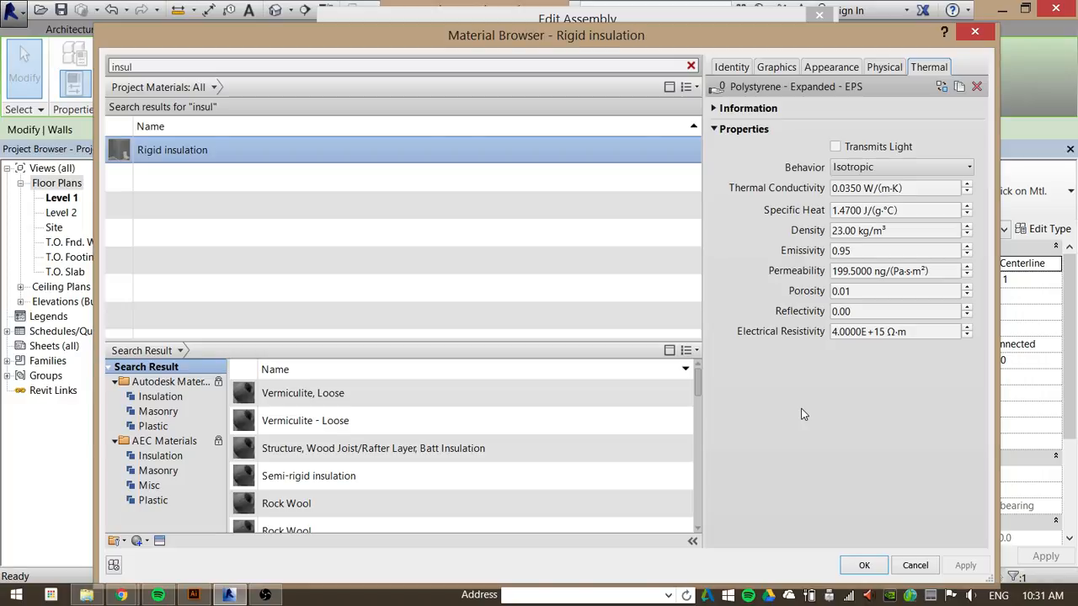
pyautogui.click(729, 67)
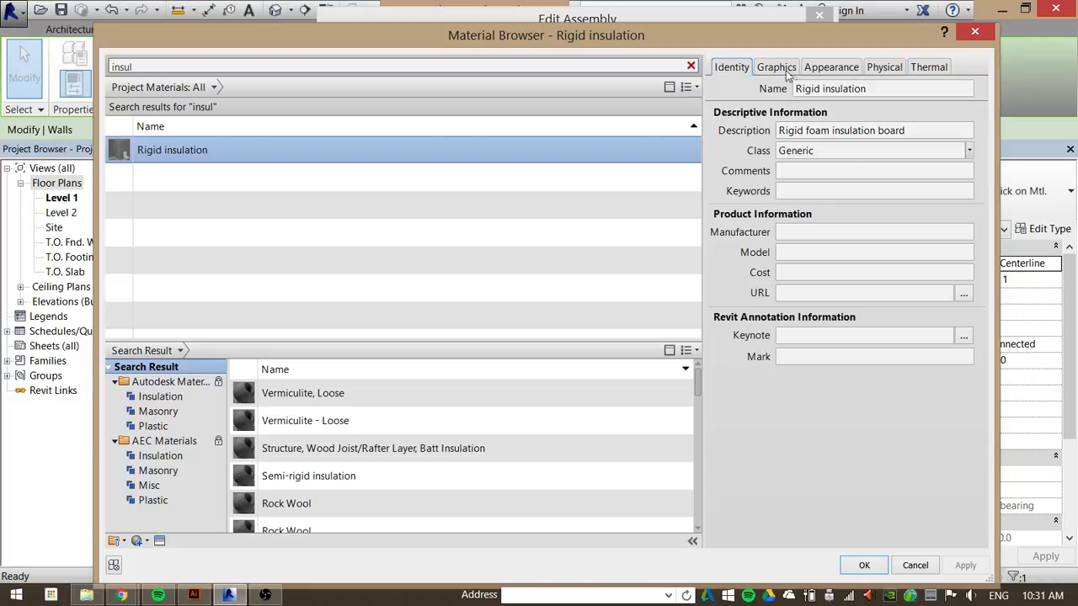
pyautogui.click(827, 72)
pyautogui.click(790, 70)
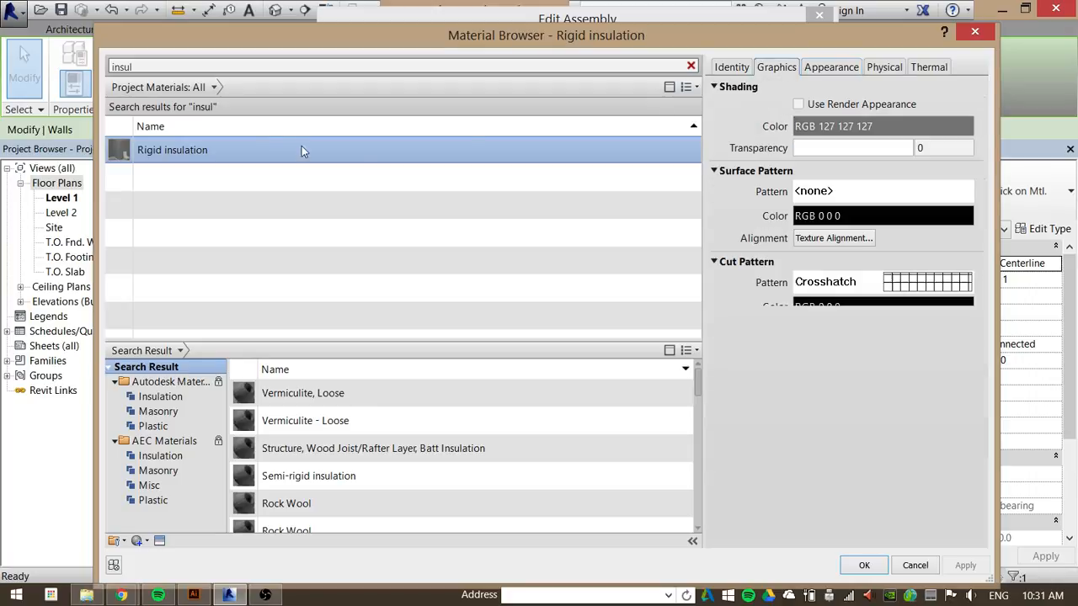
pyautogui.doubleClick(128, 152)
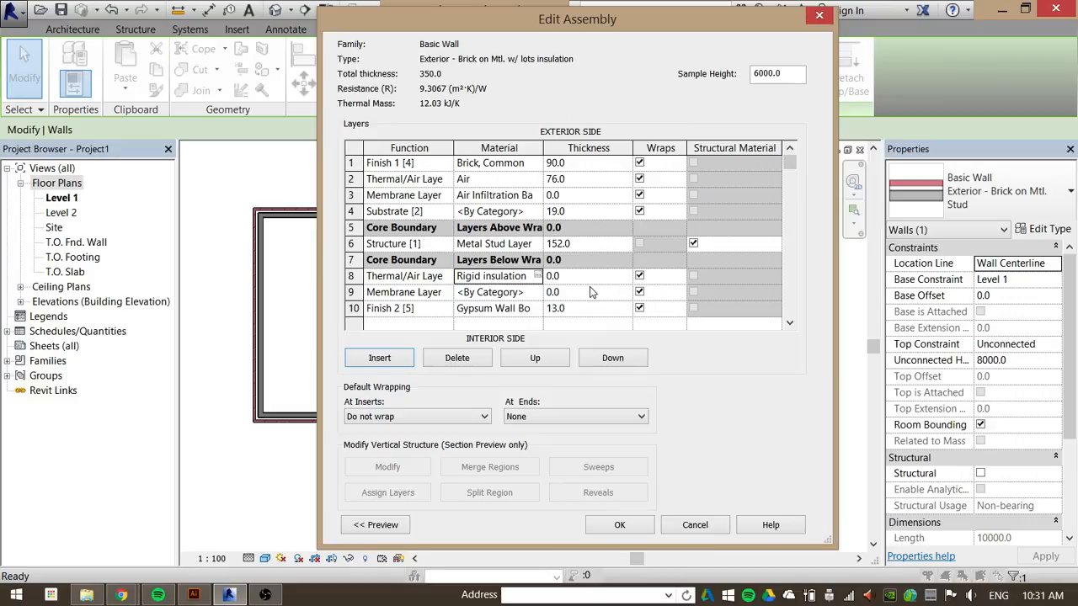
# Set the Rigid insulation layer's thickness to 50 and accept the changes to the wall assembly and its type.
pyautogui.click(575, 282)
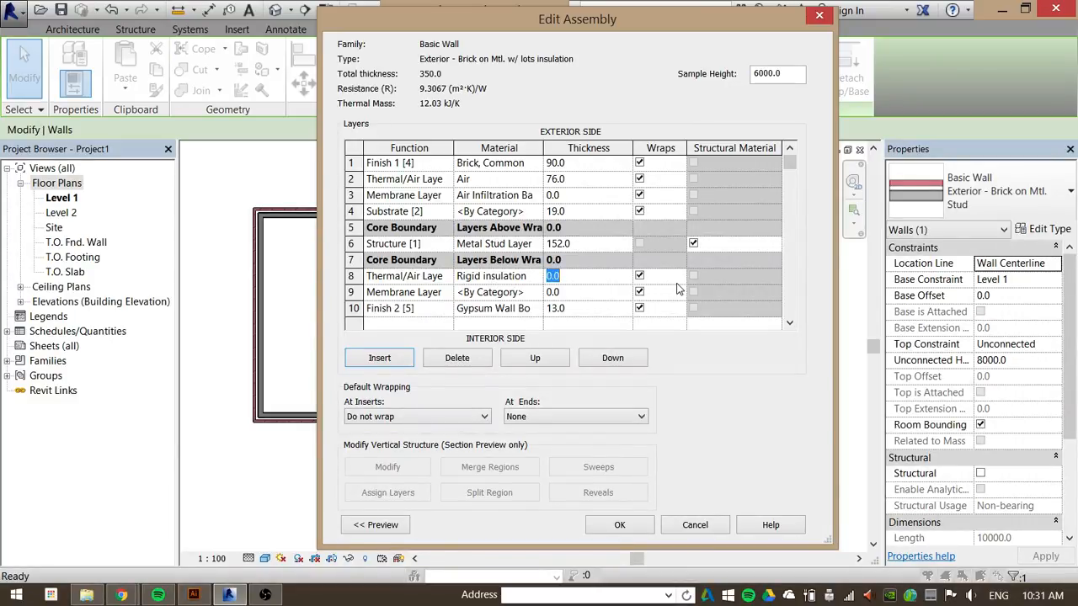
pyautogui.write('50.0')
pyautogui.press('Tab')
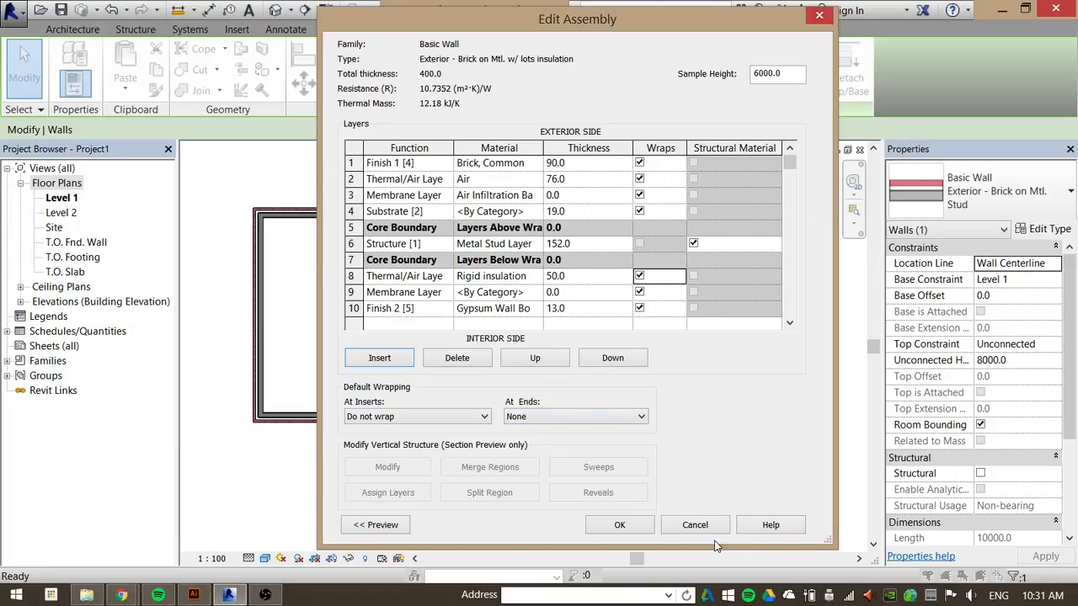
pyautogui.click(617, 526)
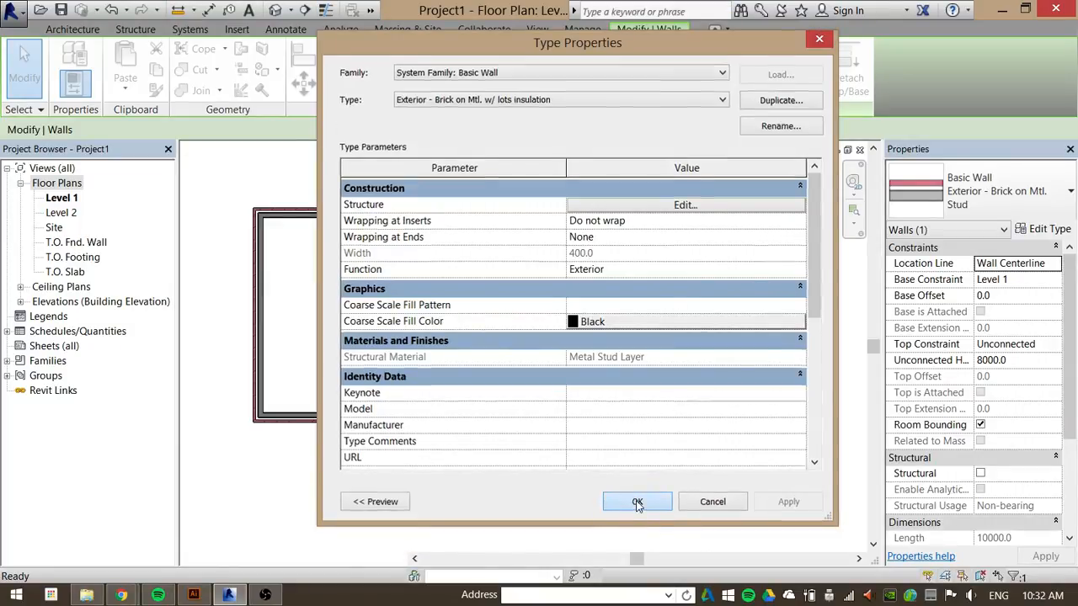
pyautogui.click(637, 503)
# Deselect the wall and examine its layers close up at the upper-right corner of the floor plan.
pyautogui.click(690, 250)
pyautogui.scroll(3, 590, 240)
pyautogui.scroll(4, 590, 240)
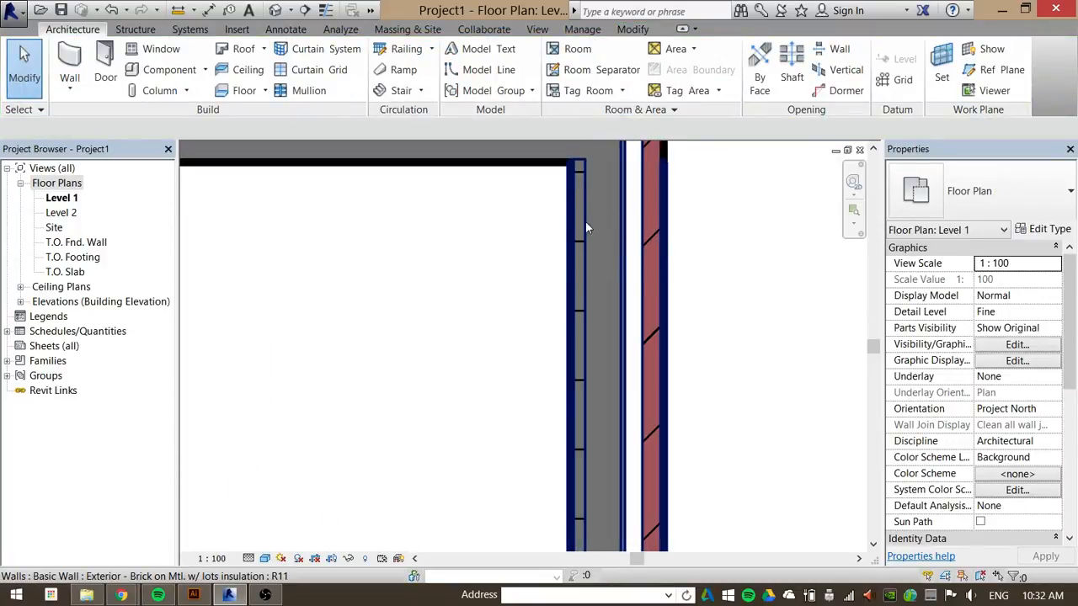
pyautogui.scroll(-3, 770, 308)
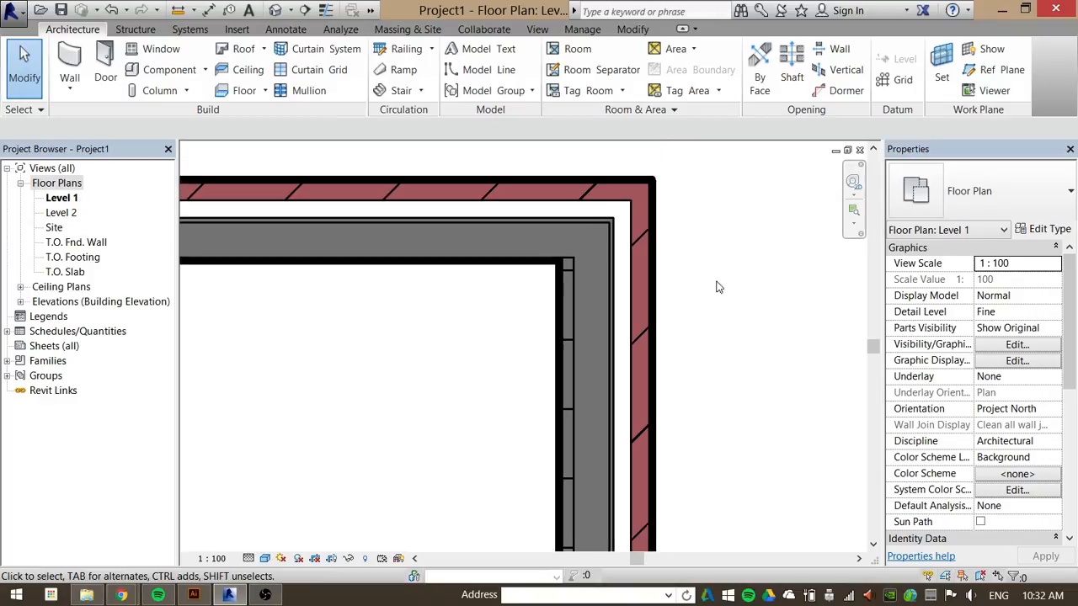
pyautogui.scroll(-2, 717, 287)
pyautogui.scroll(3, 646, 227)
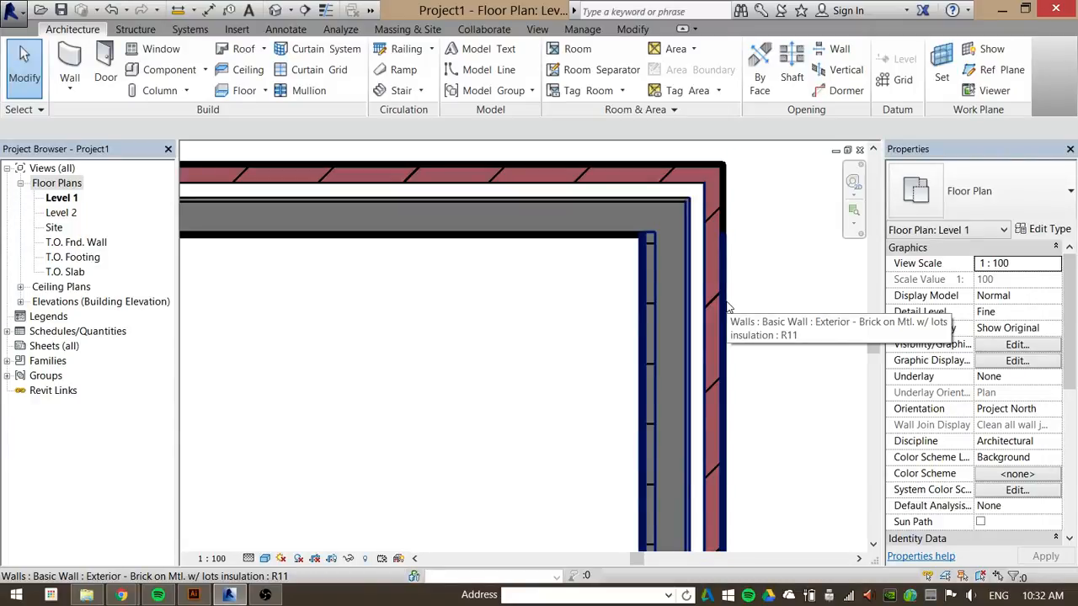
pyautogui.scroll(-2, 729, 307)
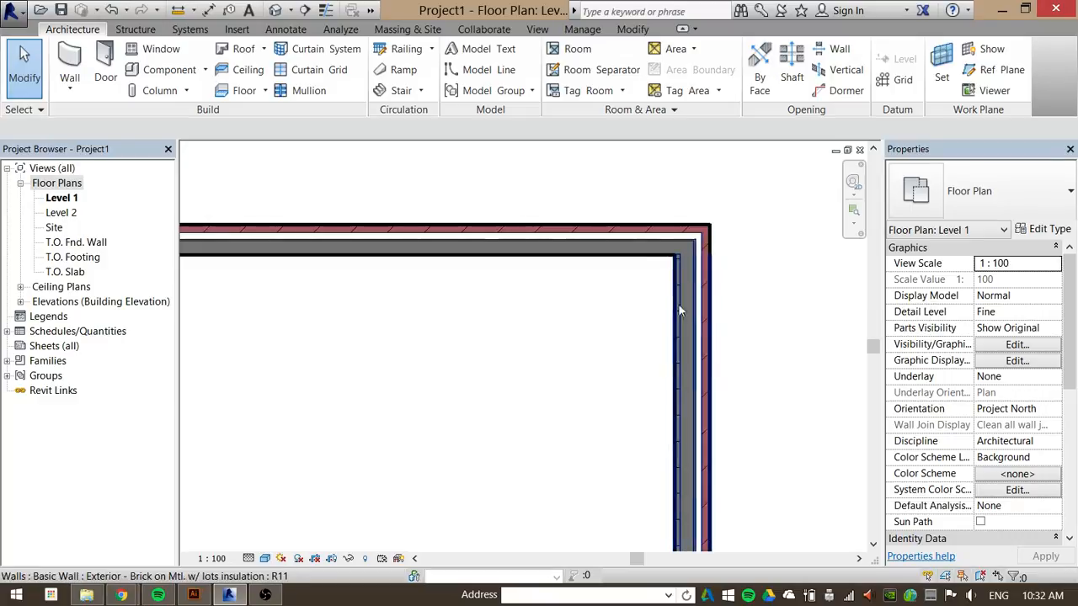
# Reopen the assembly of the insulated right-hand wall's type and select its interior Finish 2 [5] layer.
pyautogui.click(681, 312)
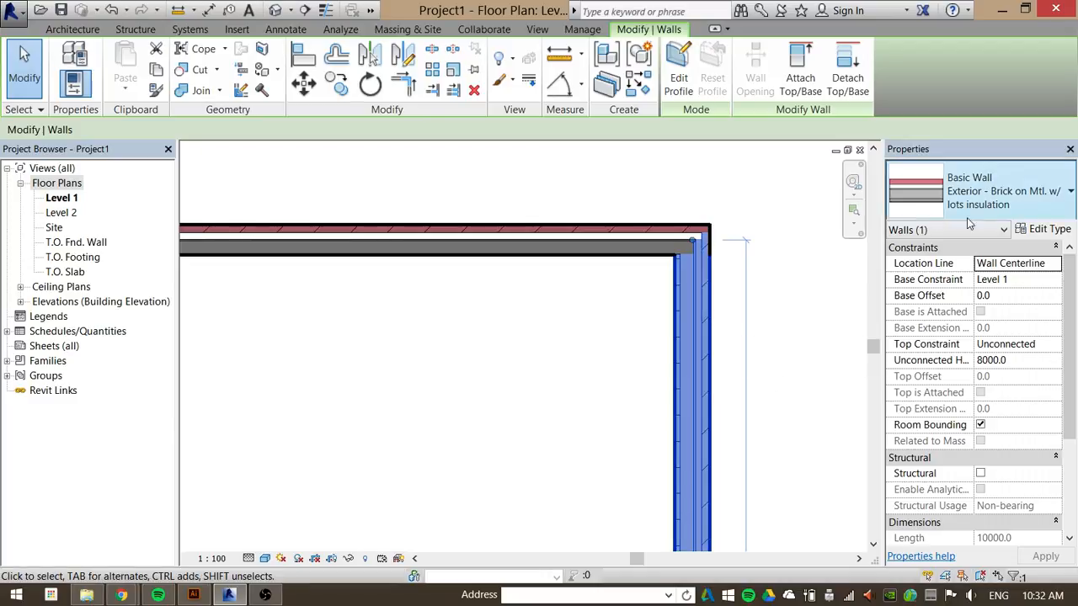
pyautogui.click(1048, 228)
pyautogui.click(665, 204)
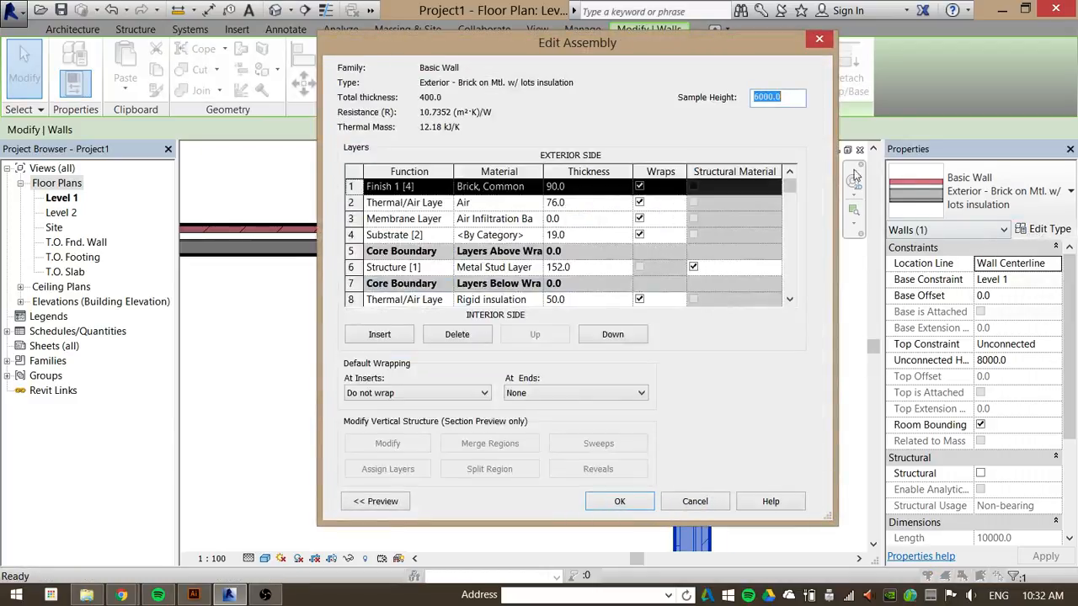
pyautogui.click(411, 299)
pyautogui.click(383, 300)
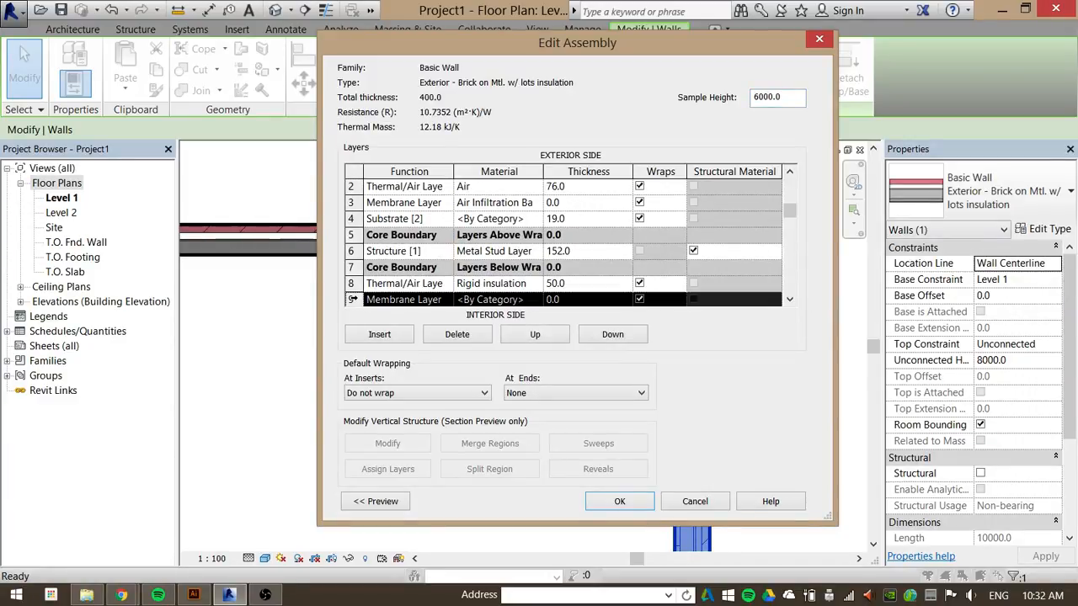
pyautogui.scroll(-1, 399, 274)
pyautogui.click(355, 268)
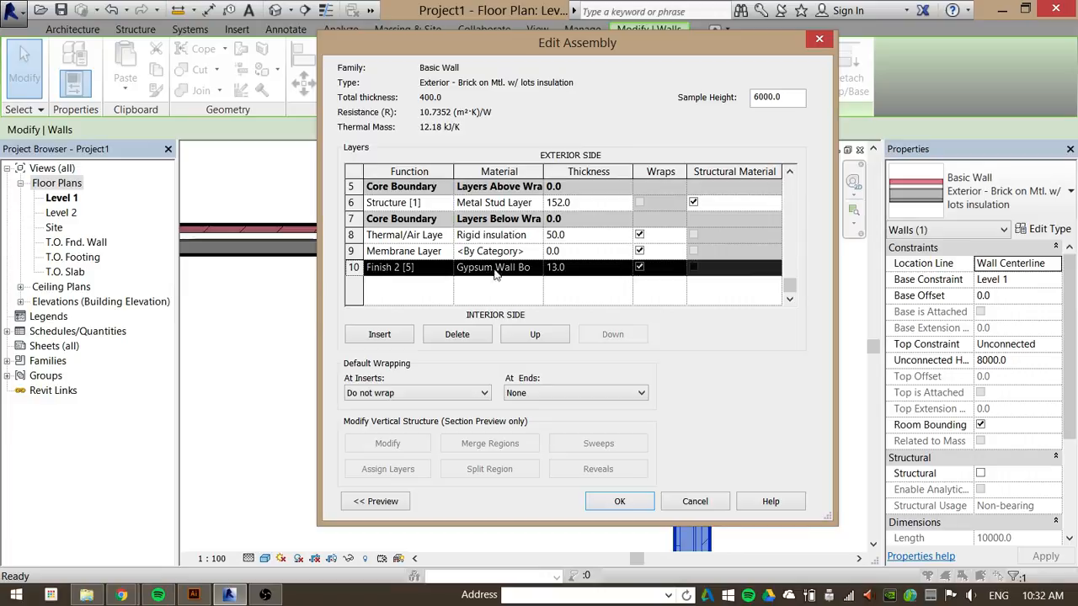
# Create a new material and assign it to the interior Finish 2 [5] layer in place of the gypsum wall board.
pyautogui.click(536, 269)
pyautogui.click(537, 267)
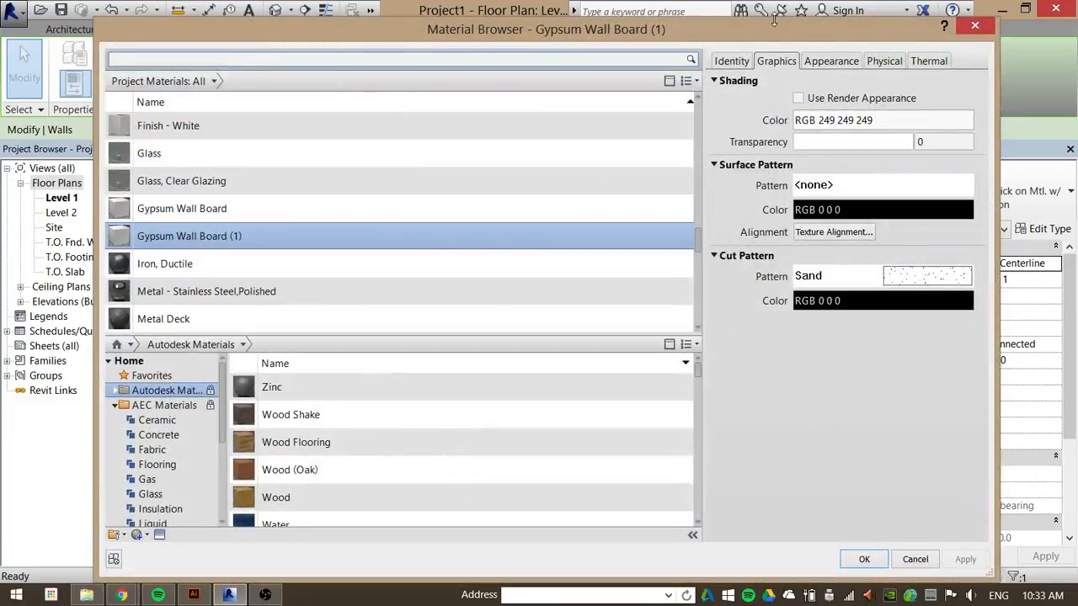
pyautogui.moveTo(768, 28); pyautogui.dragTo(771, 29)
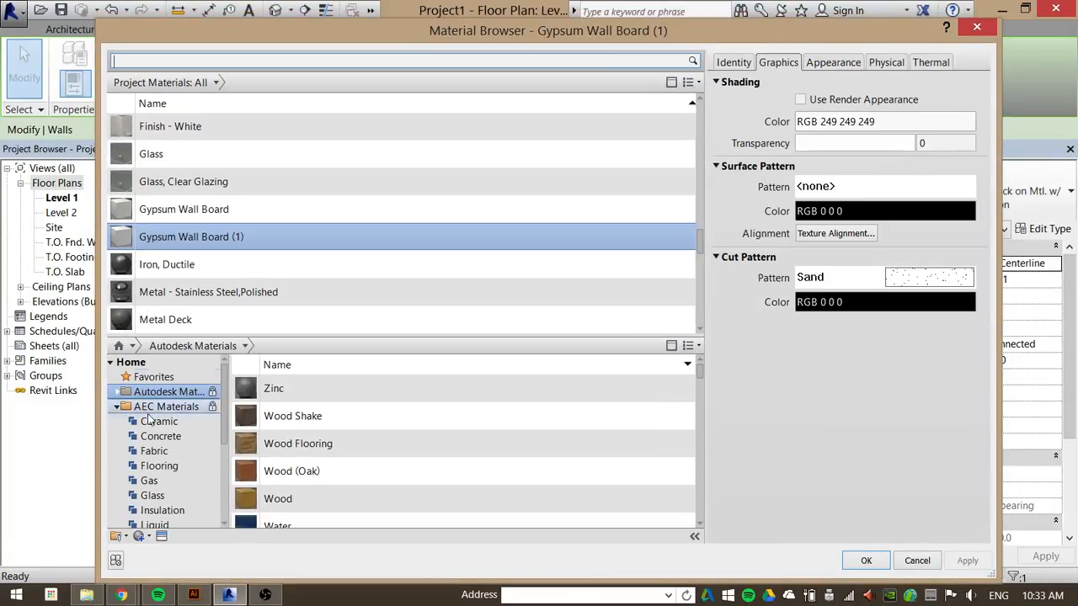
pyautogui.click(145, 537)
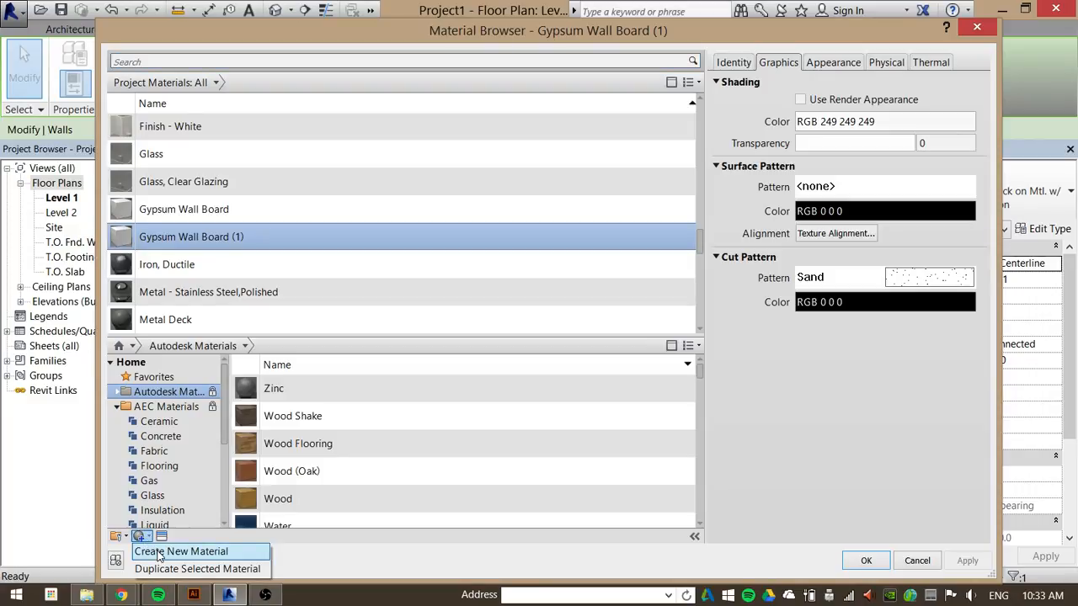
pyautogui.click(177, 552)
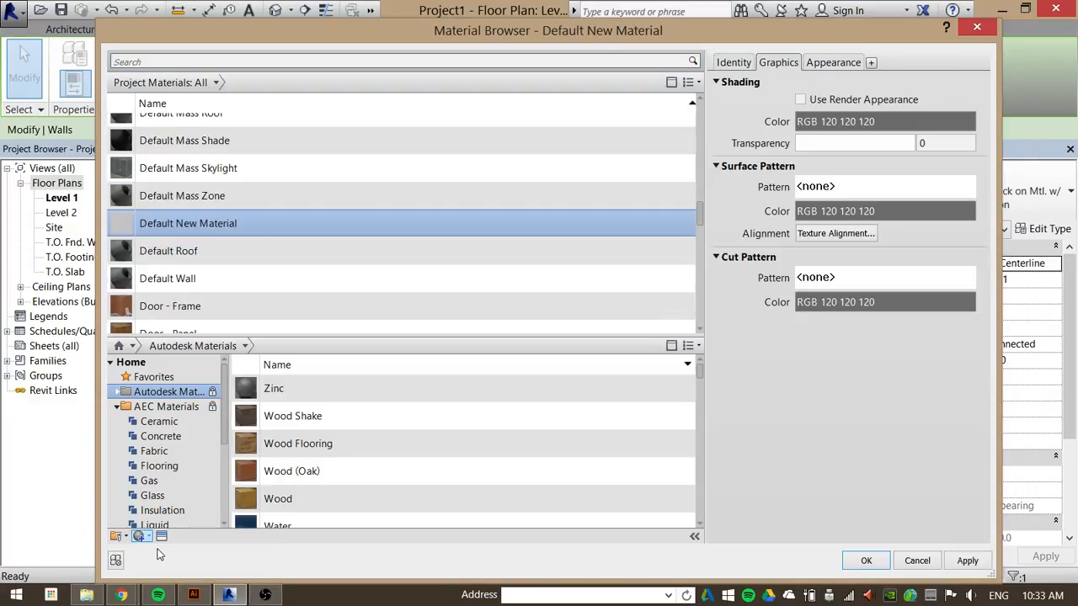
pyautogui.doubleClick(156, 210)
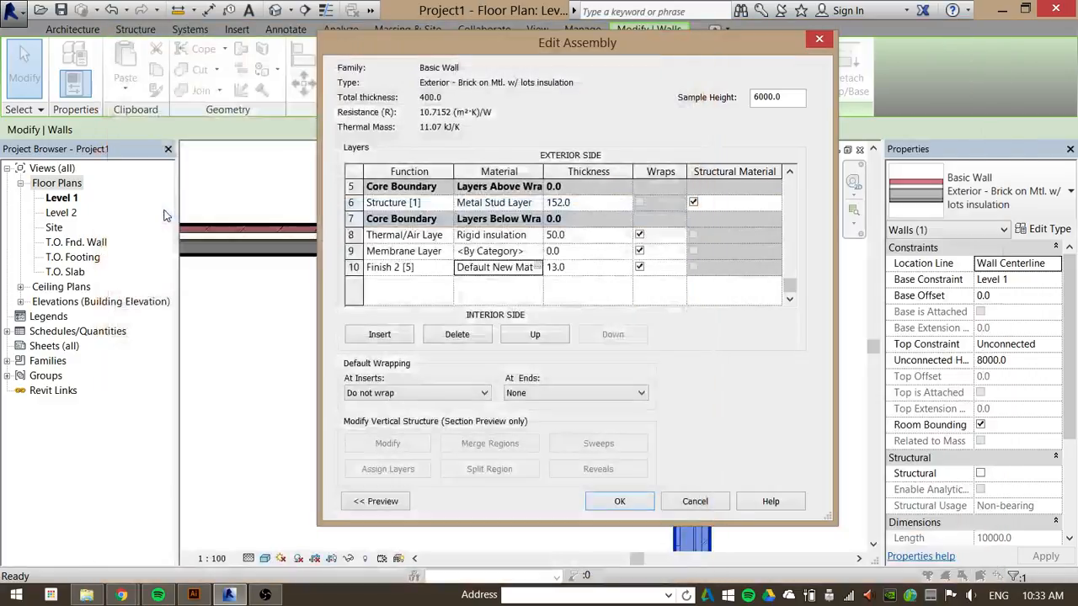
# Rename the new material assigned to the interior Finish 2 [5] layer as Wood Panel.
pyautogui.click(537, 267)
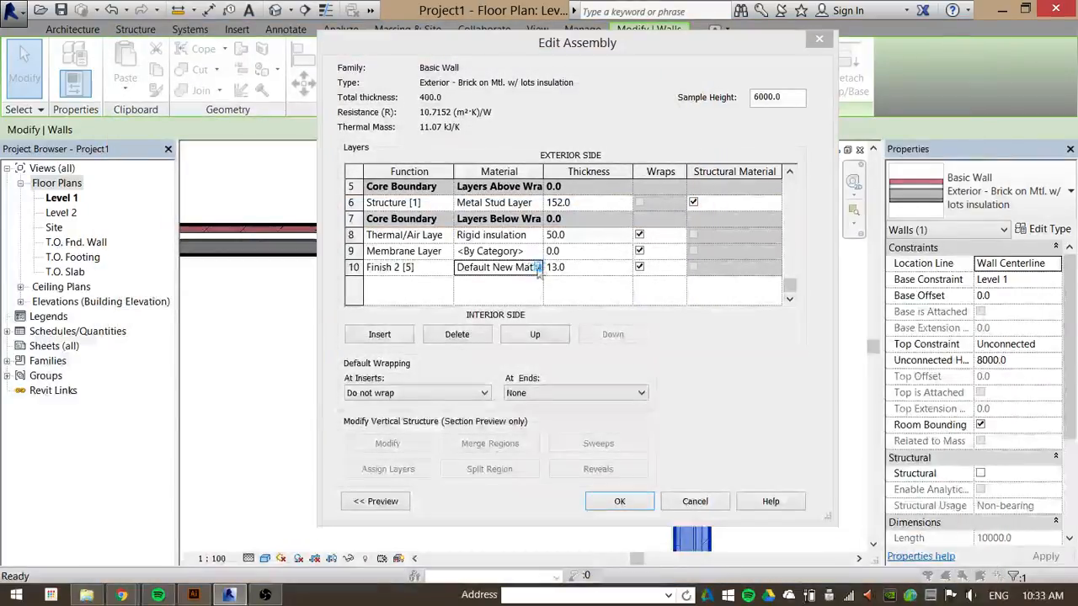
pyautogui.rightClick(194, 222)
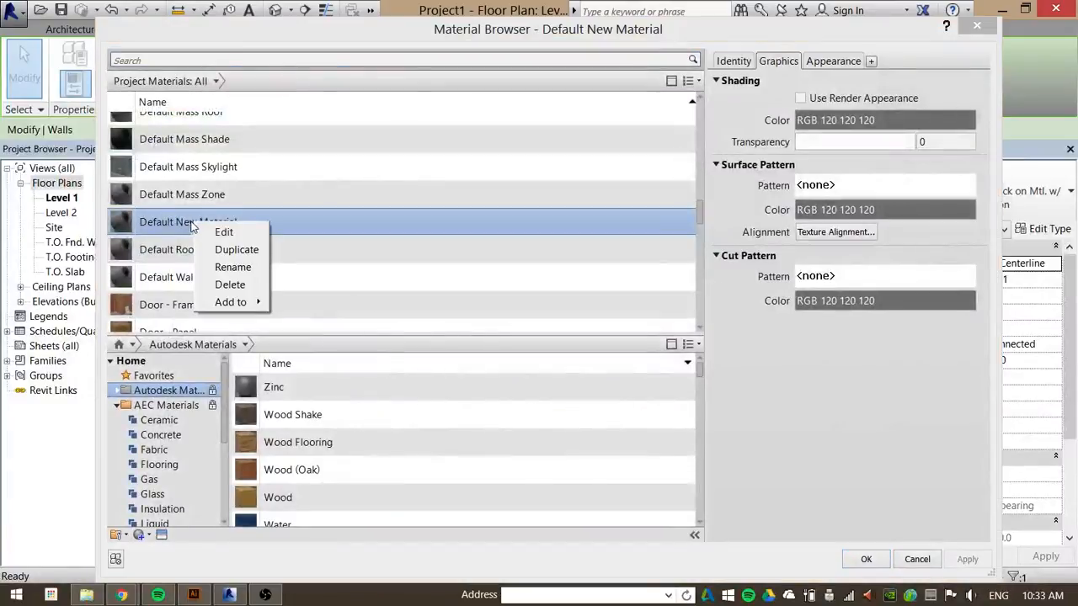
pyautogui.click(214, 267)
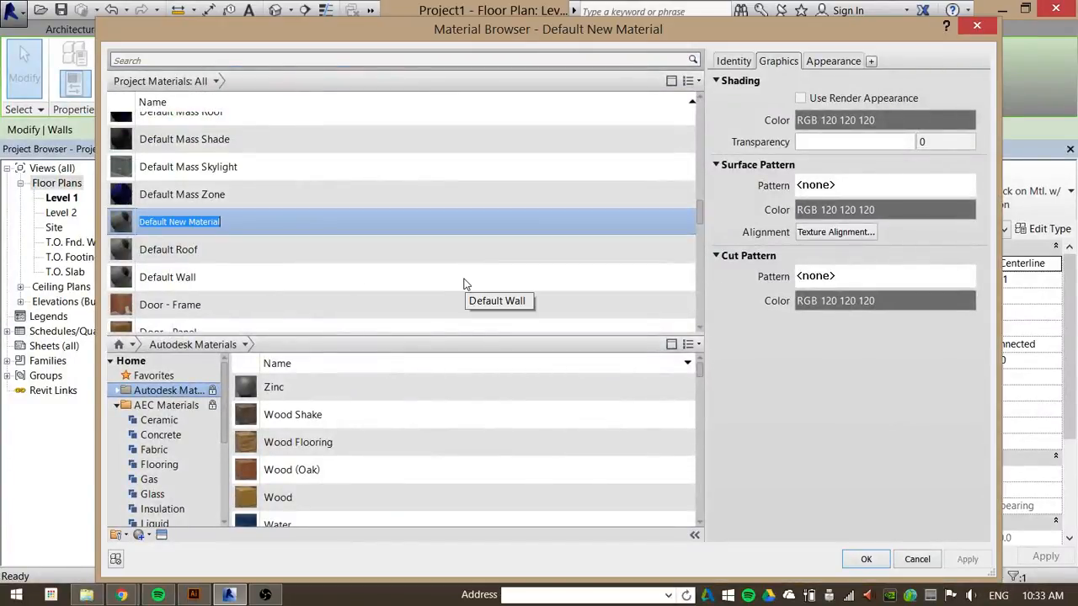
pyautogui.write('Wood')
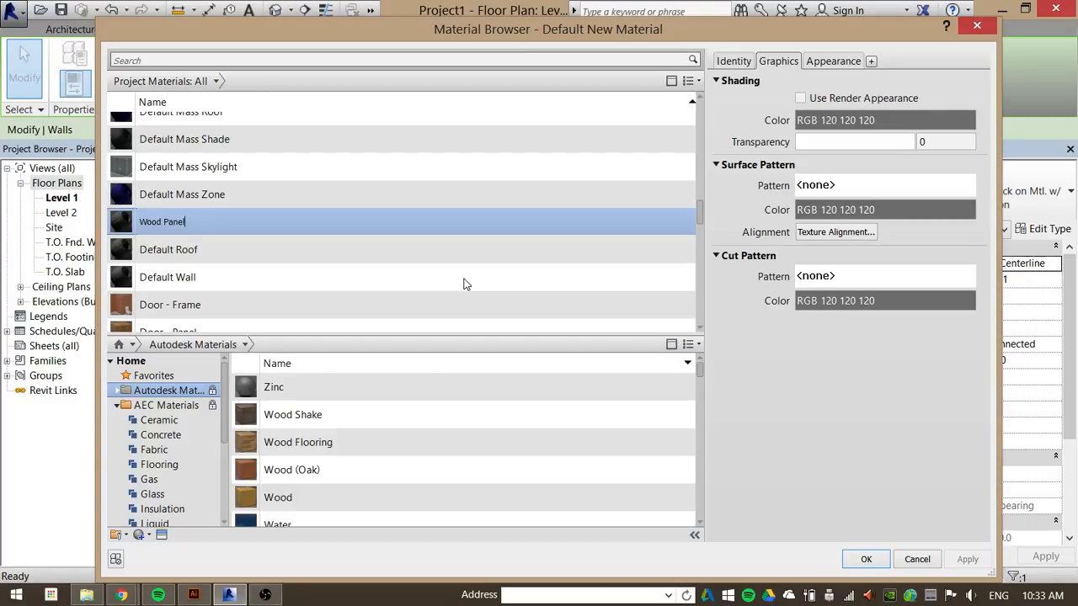
pyautogui.write('Panel')
pyautogui.press('Return')
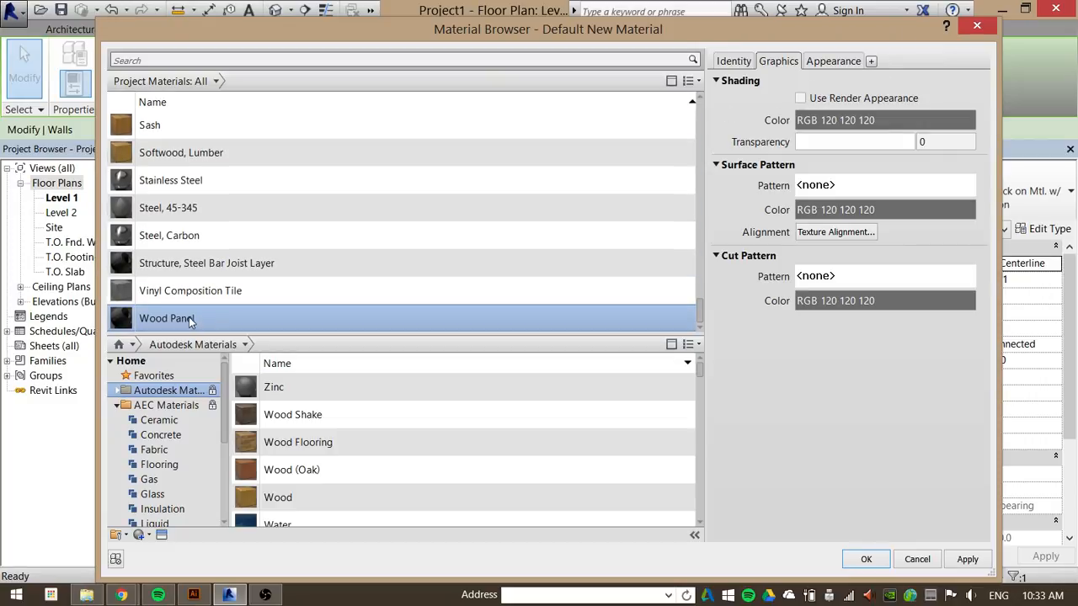
# Start choosing an appearance image for the Wood Panel material and browse to the Textures folder in Image Bank on the D: drive.
pyautogui.click(732, 64)
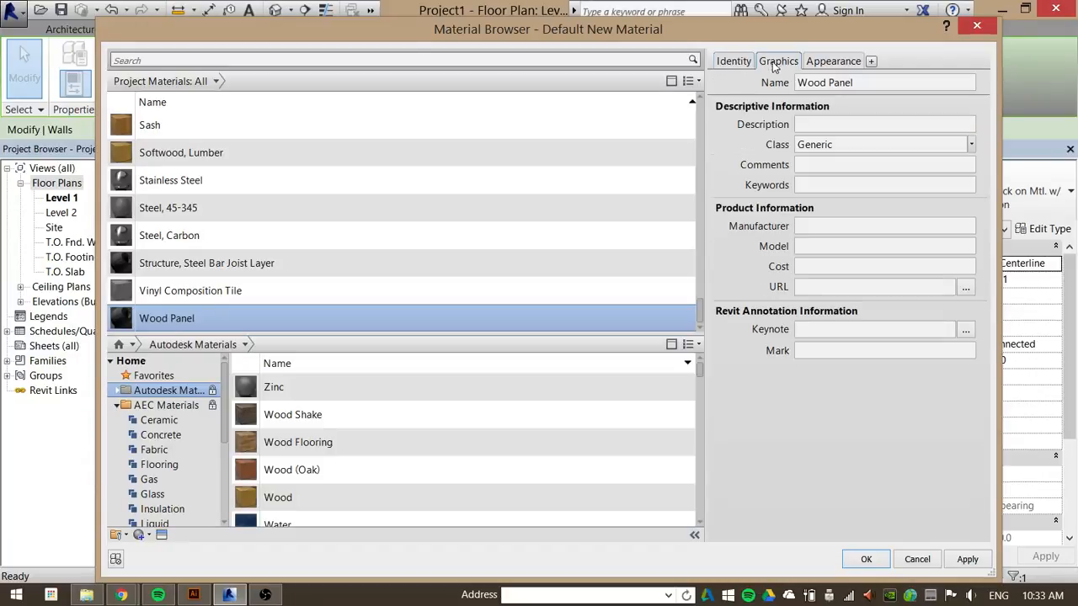
pyautogui.click(778, 62)
pyautogui.click(834, 62)
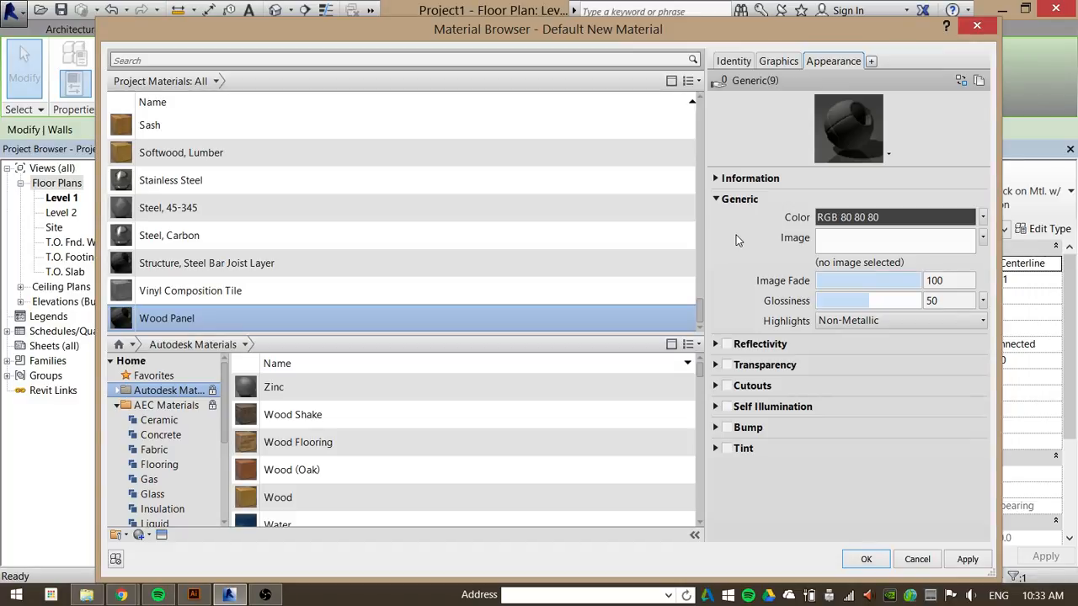
pyautogui.click(826, 242)
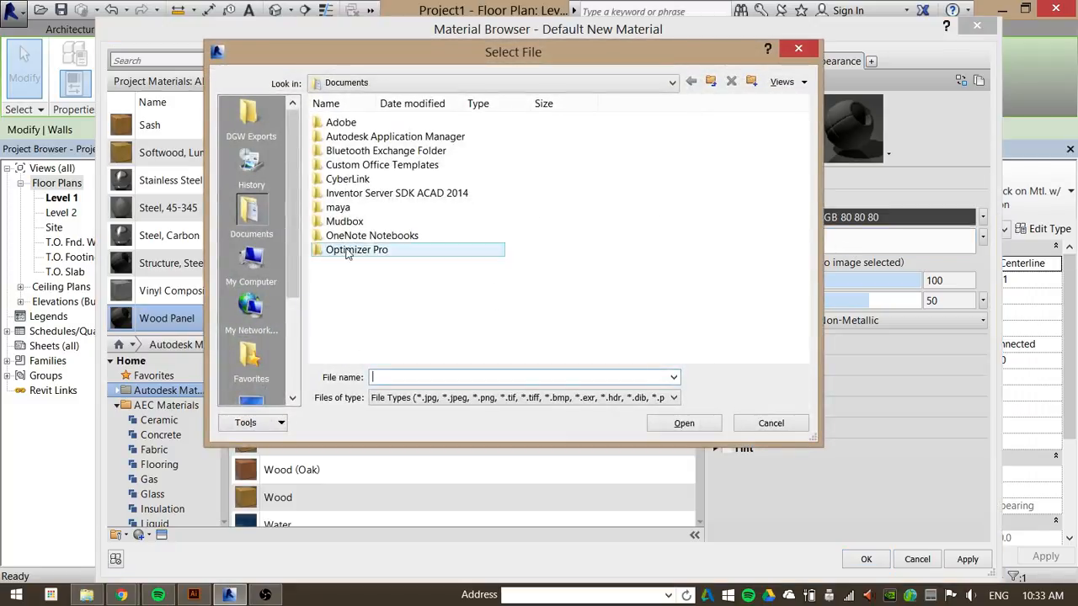
pyautogui.moveTo(292, 282); pyautogui.dragTo(306, 209)
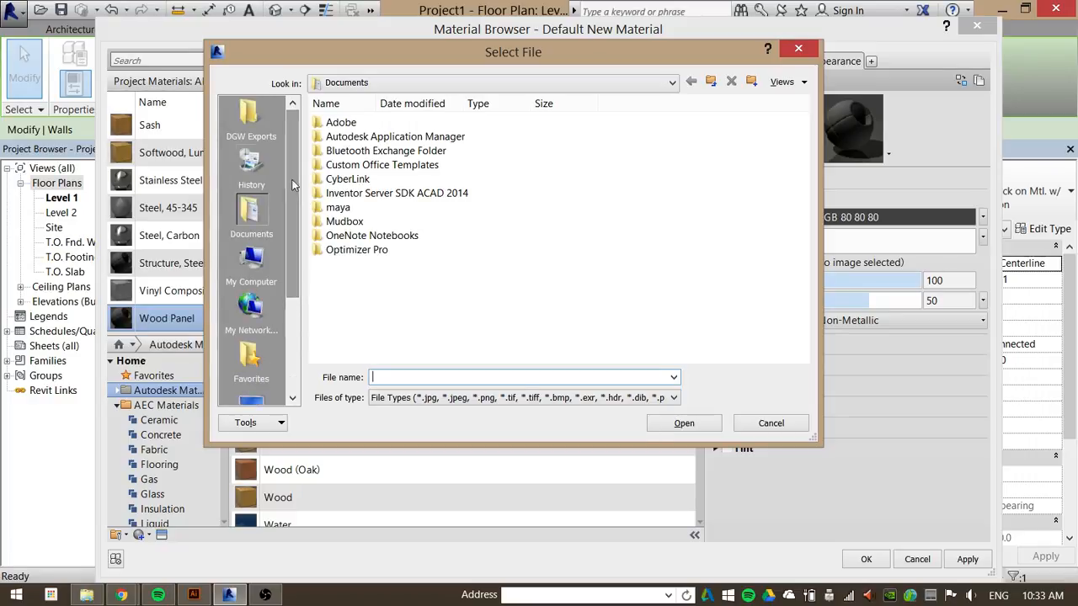
pyautogui.click(258, 264)
pyautogui.doubleClick(358, 238)
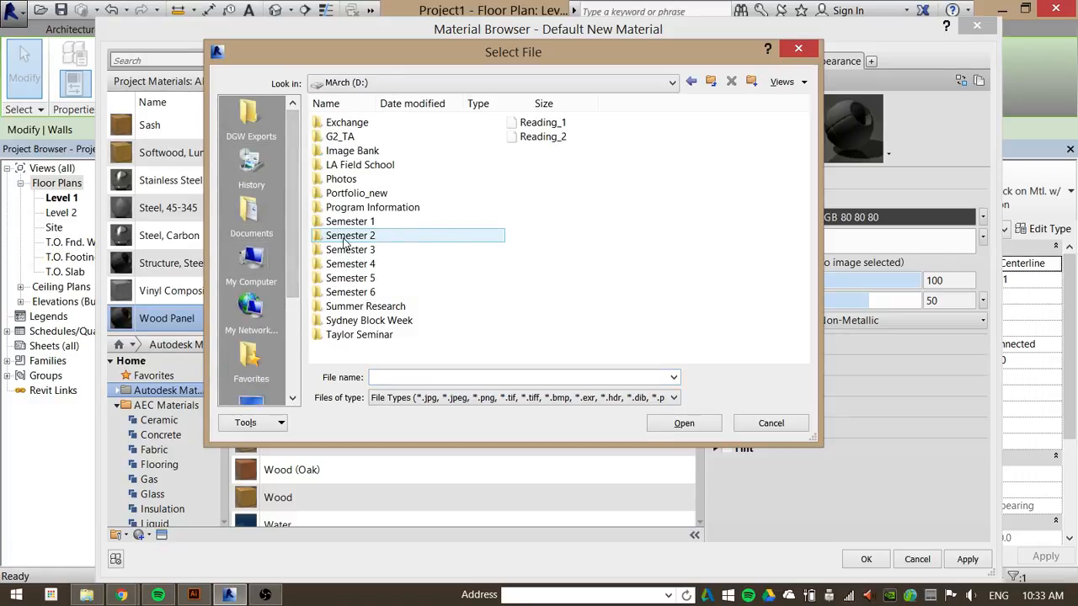
pyautogui.doubleClick(355, 151)
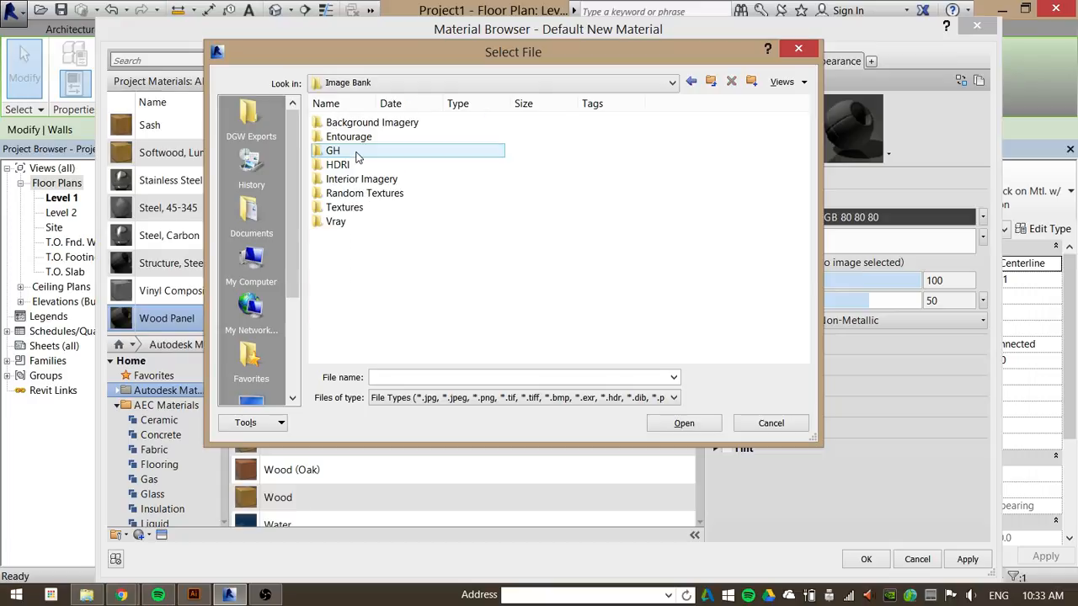
pyautogui.doubleClick(368, 194)
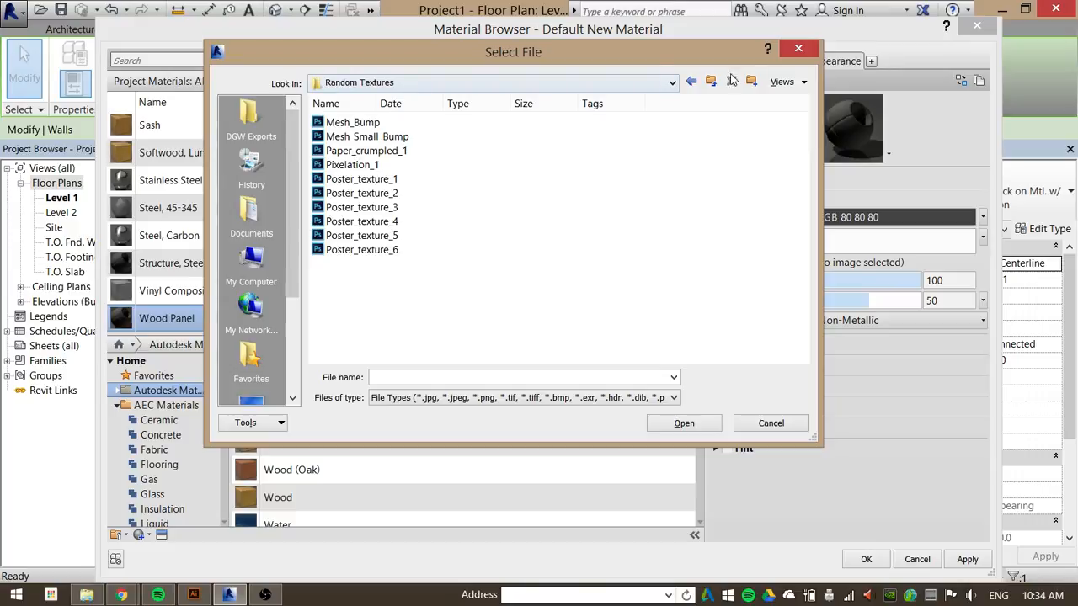
pyautogui.click(690, 82)
pyautogui.doubleClick(367, 211)
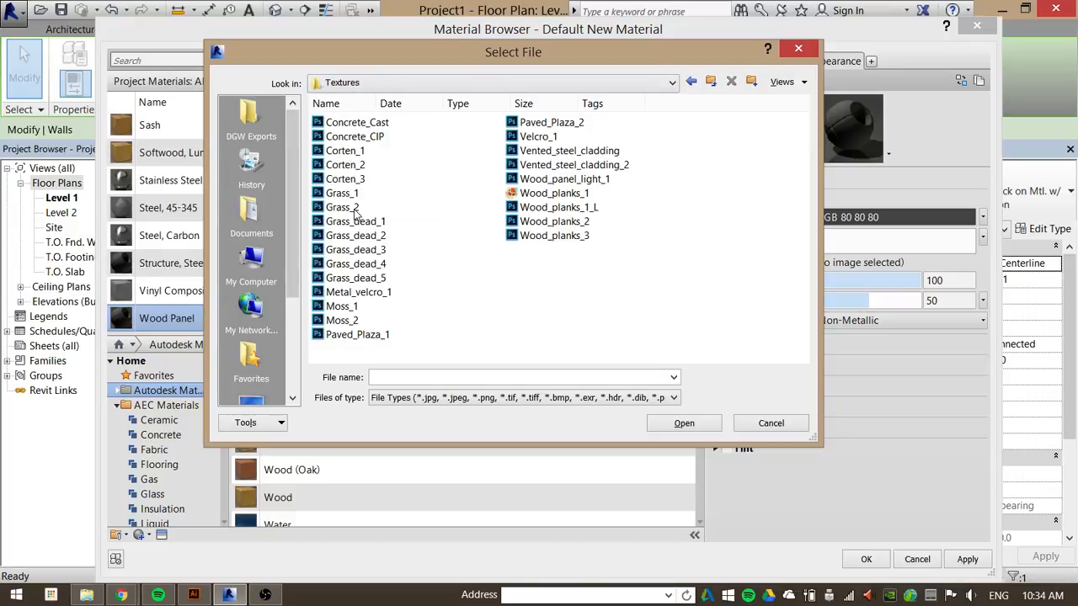
# Load the Grass_dead_4 image as the Wood Panel material's appearance image.
pyautogui.click(560, 179)
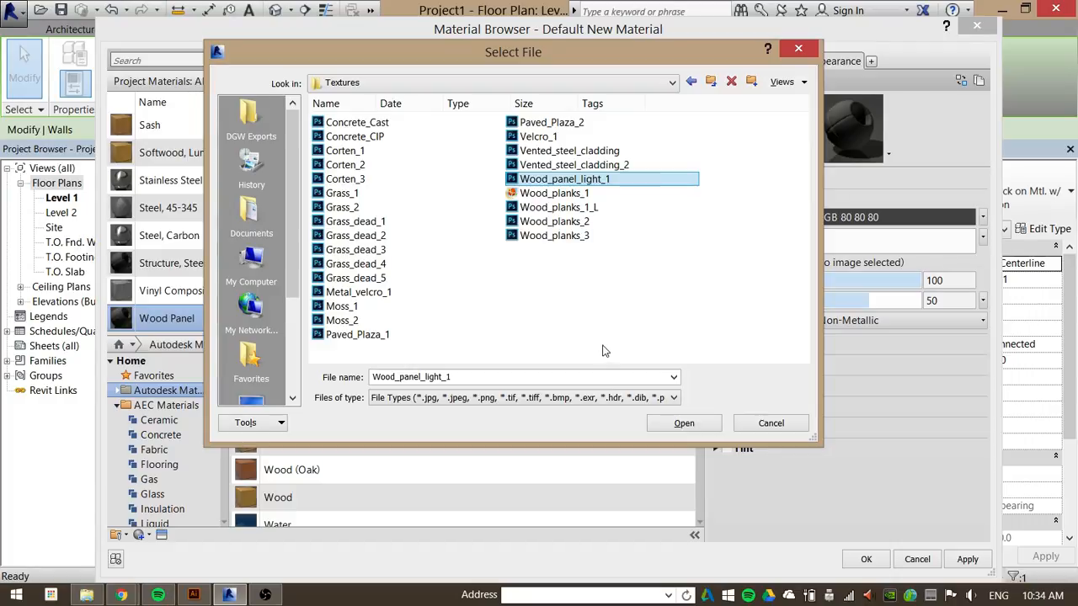
pyautogui.click(370, 264)
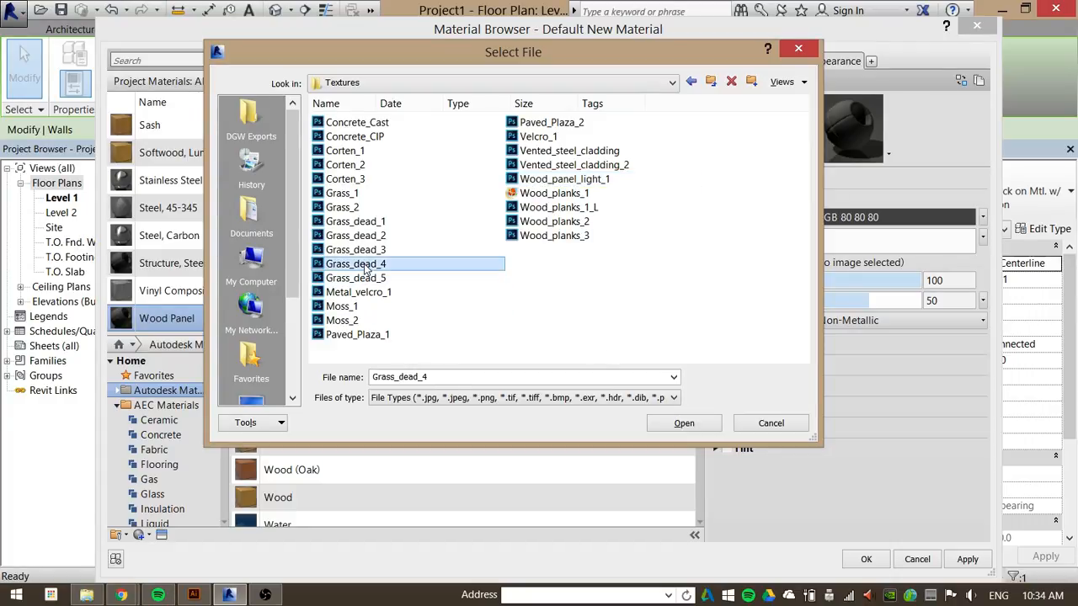
pyautogui.click(683, 424)
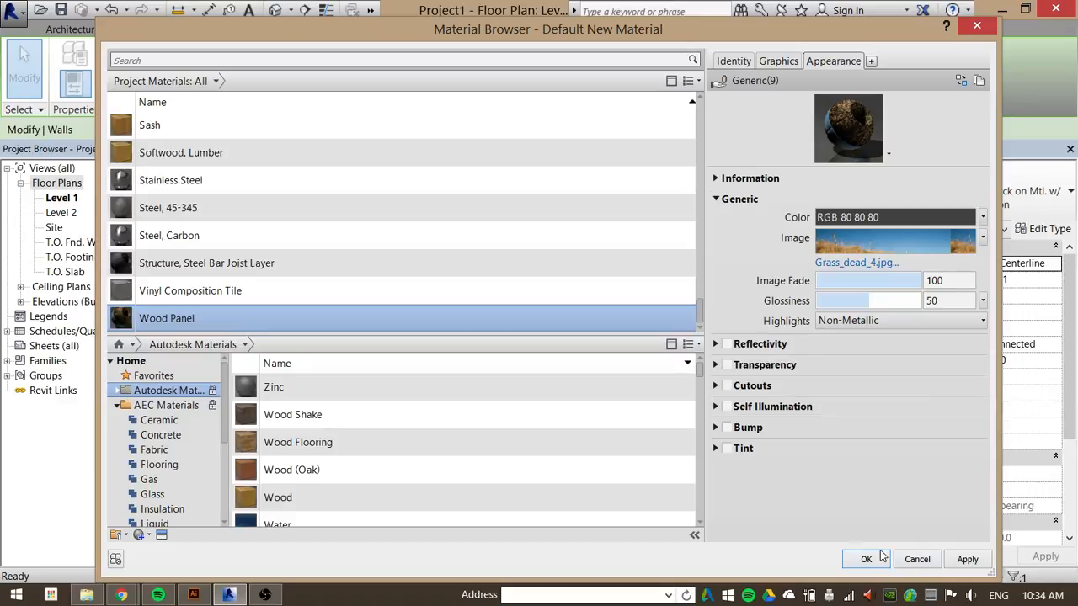
# Switch the Wood Panel appearance preview to the Walls scene and expand the material's Reflectivity settings.
pyautogui.click(888, 153)
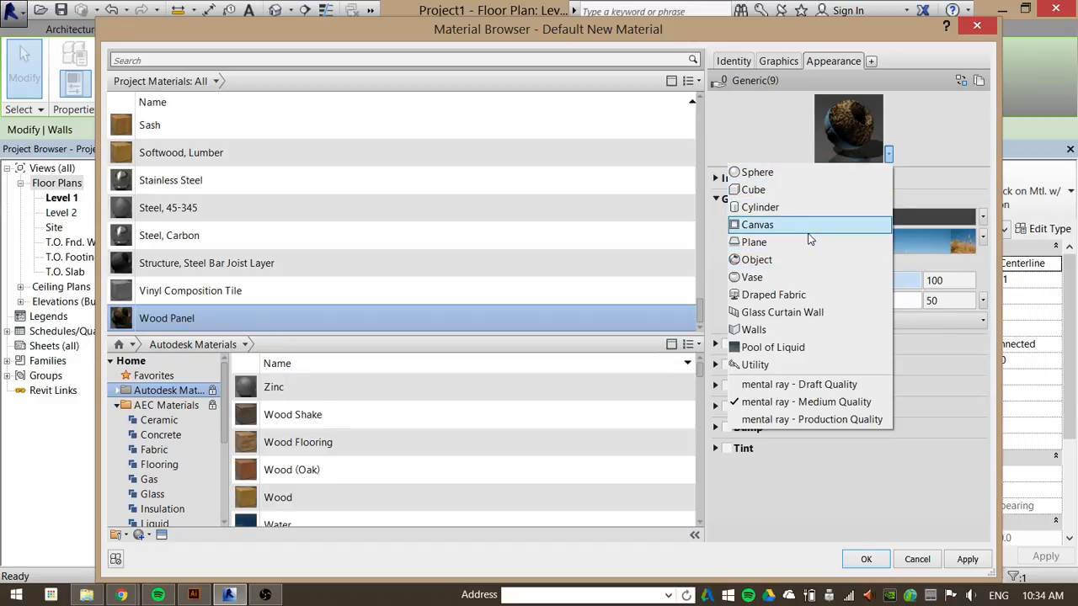
pyautogui.click(783, 329)
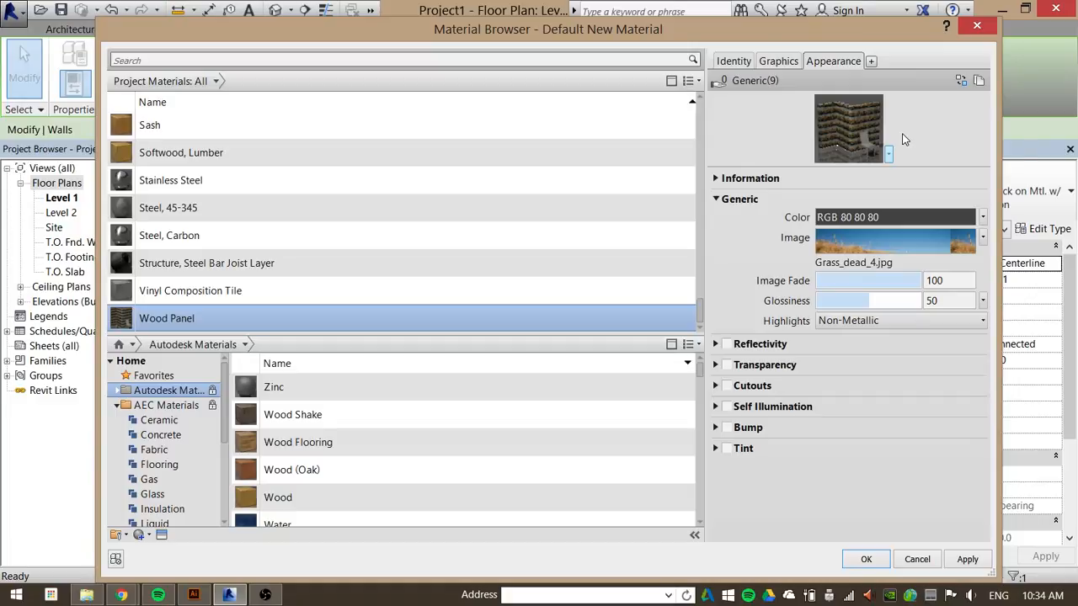
pyautogui.click(715, 346)
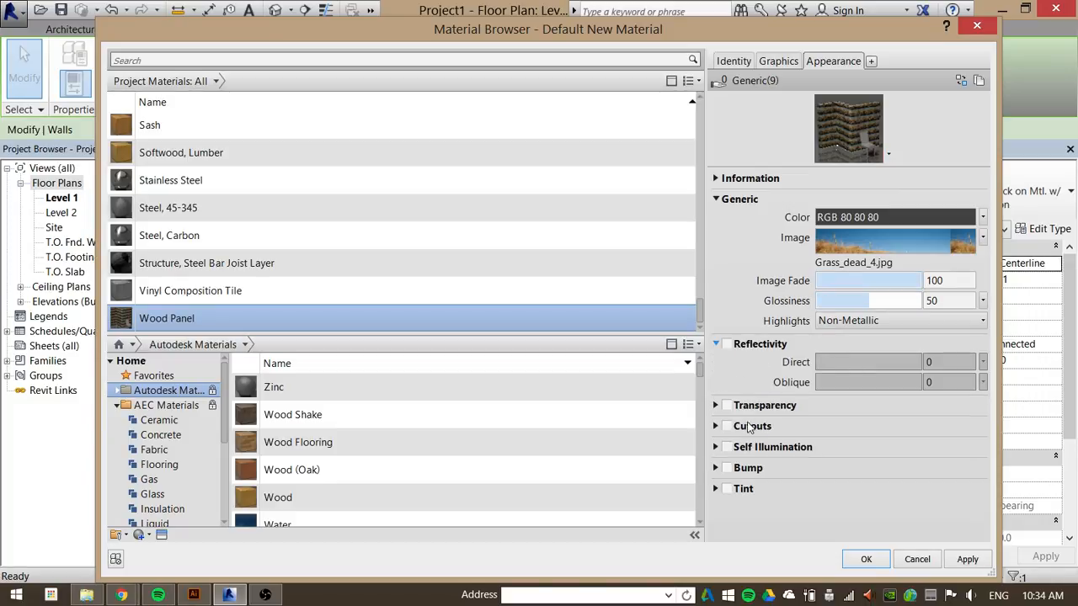
# Apply the Wood Panel material and accept the changes to the wall assembly and its type.
pyautogui.click(968, 560)
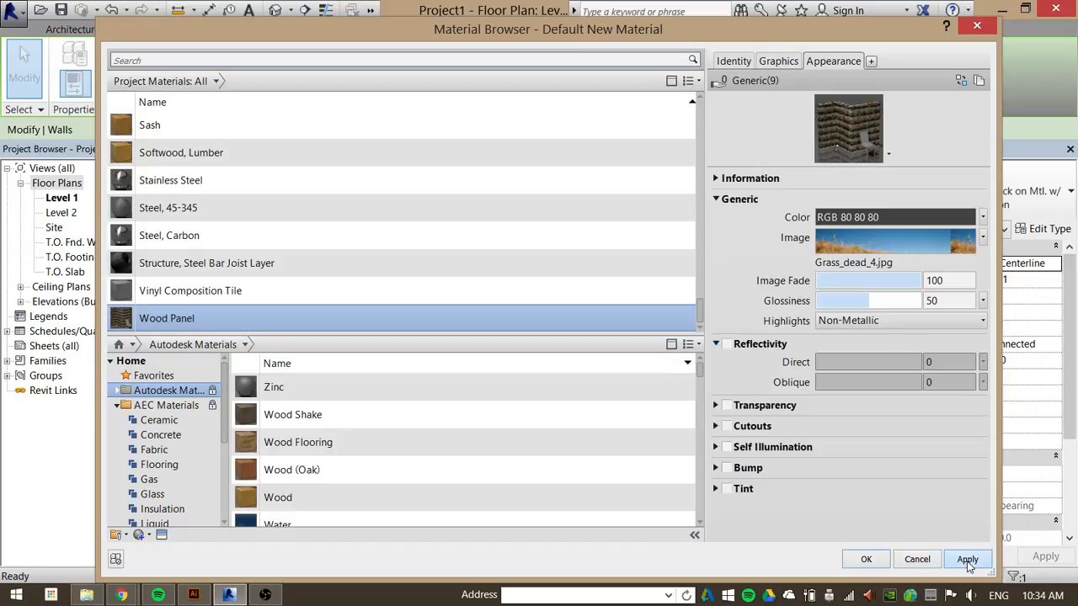
pyautogui.click(866, 560)
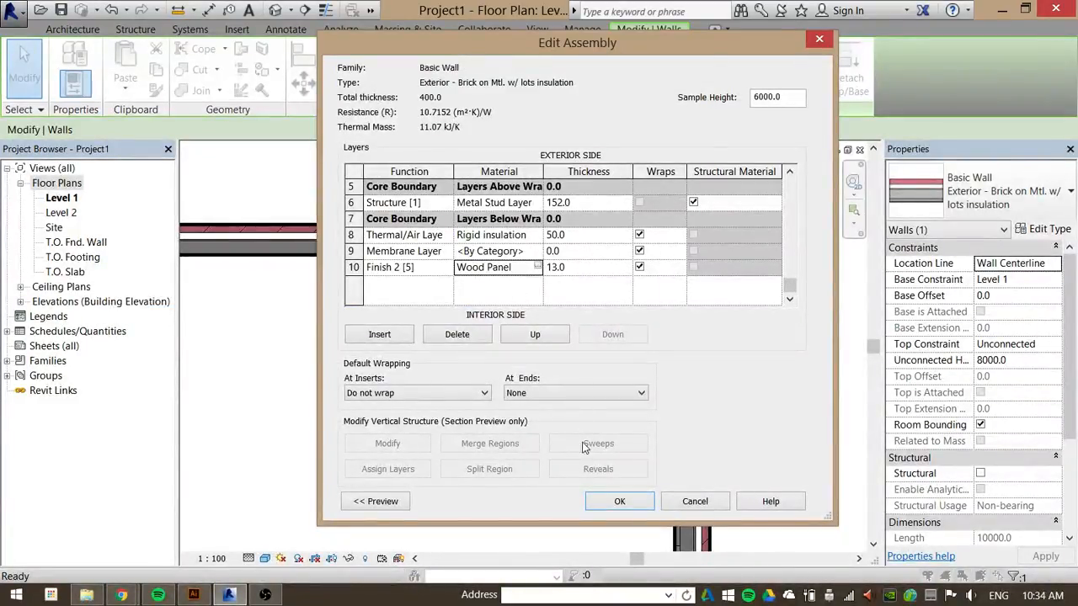
pyautogui.click(630, 502)
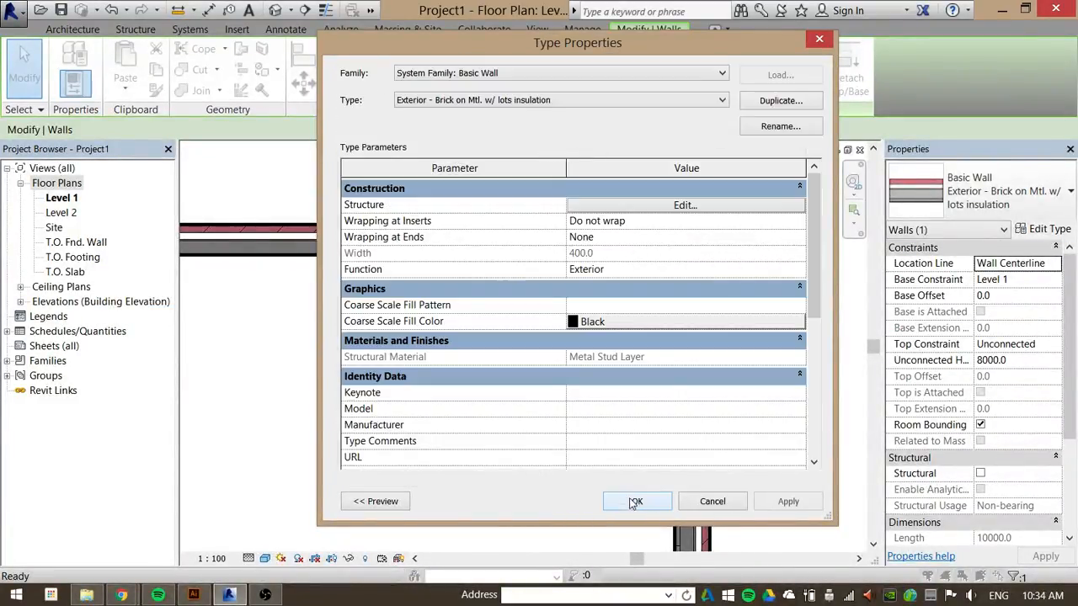
pyautogui.click(638, 502)
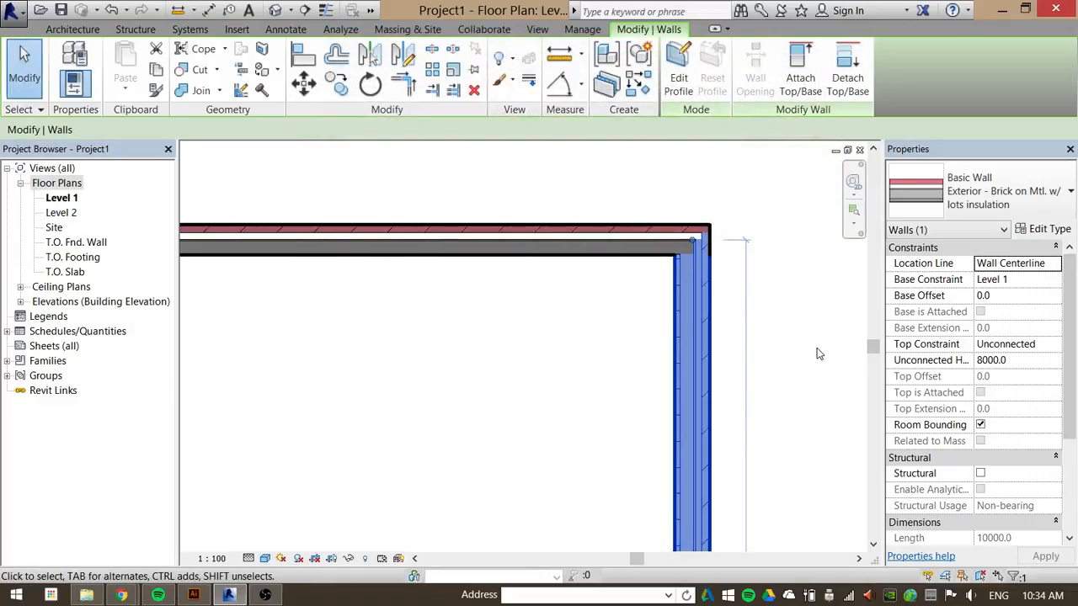
# Deselect the wall and open the default 3D view of the building.
pyautogui.click(603, 194)
pyautogui.scroll(-3, 693, 270)
pyautogui.rightClick(613, 307)
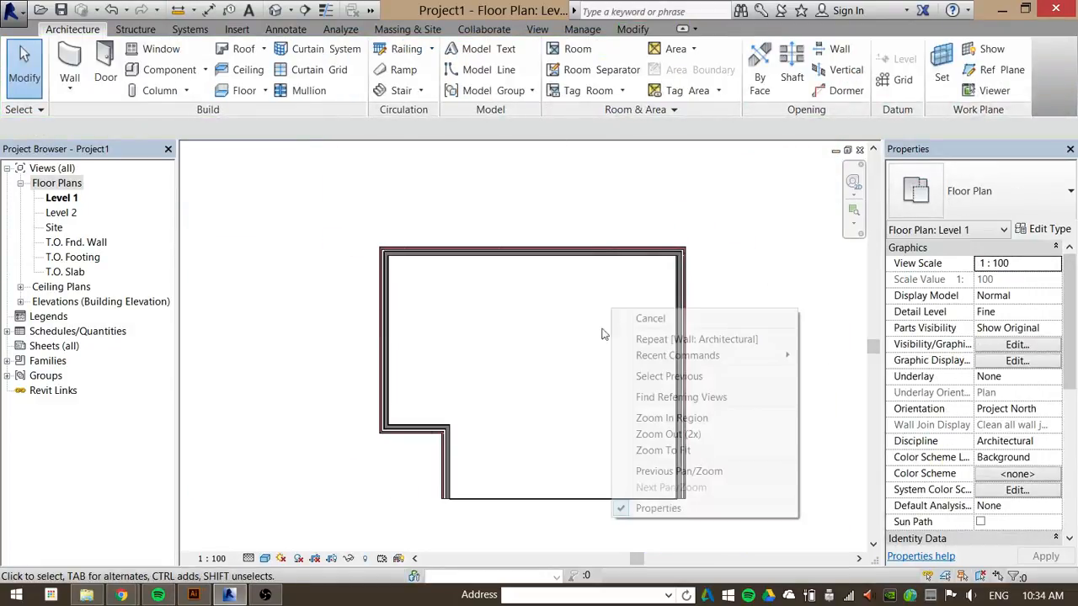
pyautogui.click(576, 364)
pyautogui.moveTo(594, 382); pyautogui.dragTo(596, 334, button='middle')
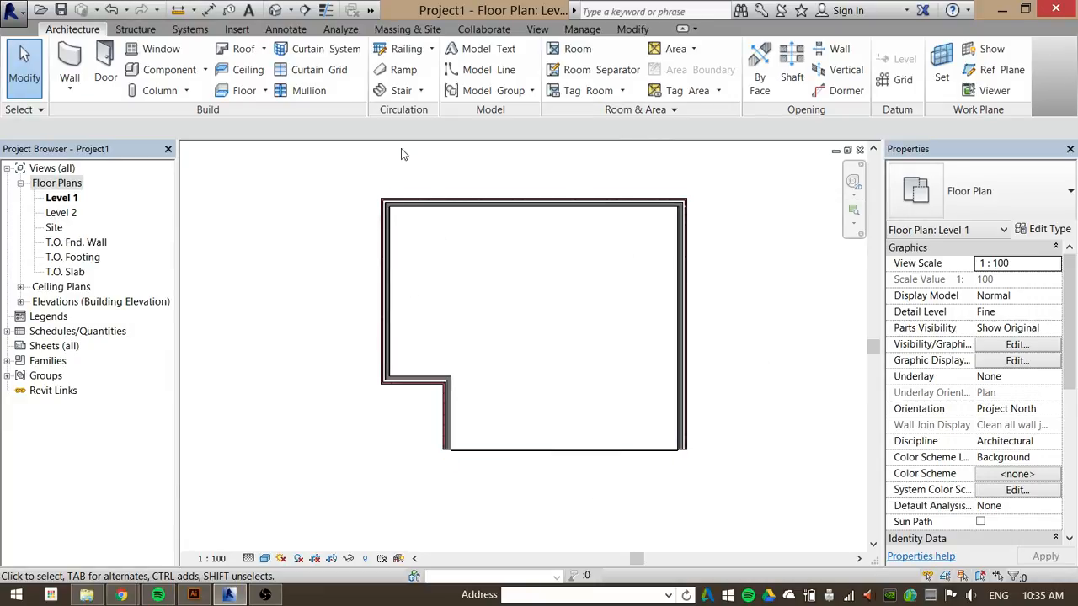
pyautogui.click(275, 12)
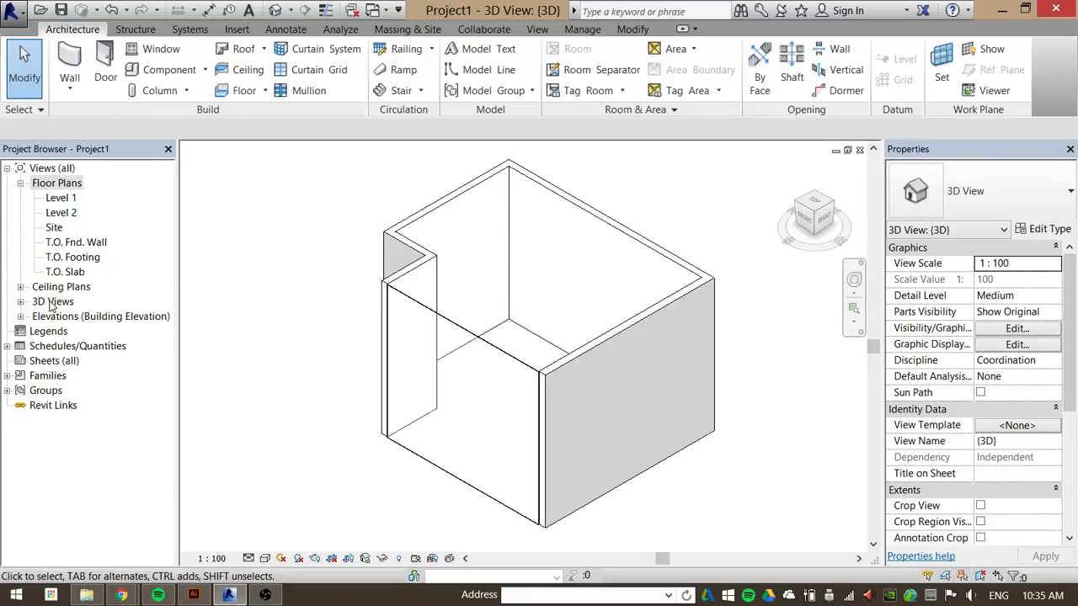
# Rename the default {3D} view as 3D_1.
pyautogui.click(20, 302)
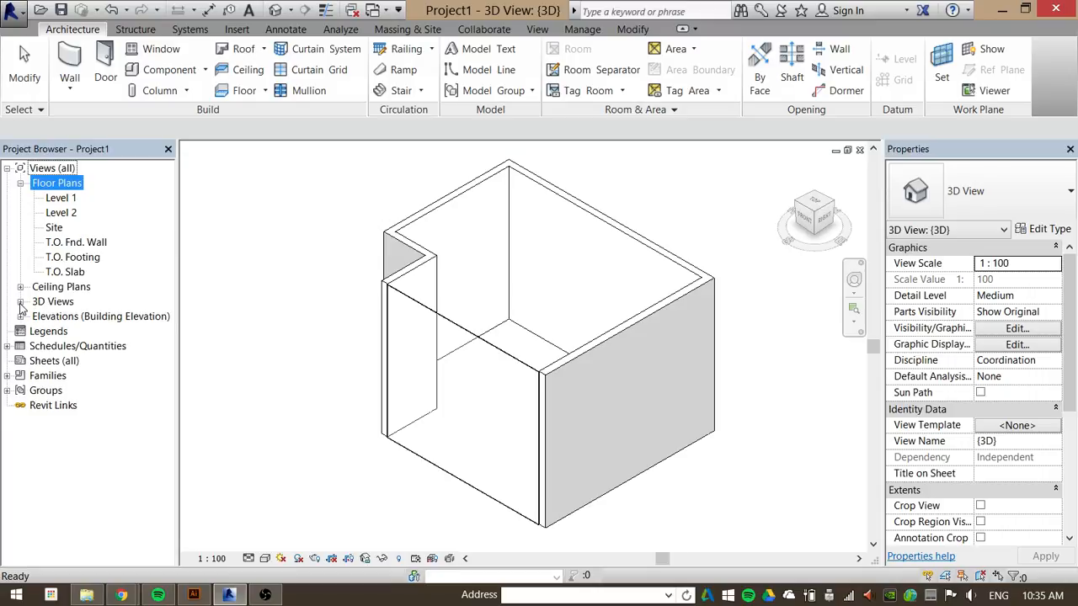
pyautogui.click(57, 317)
pyautogui.rightClick(61, 324)
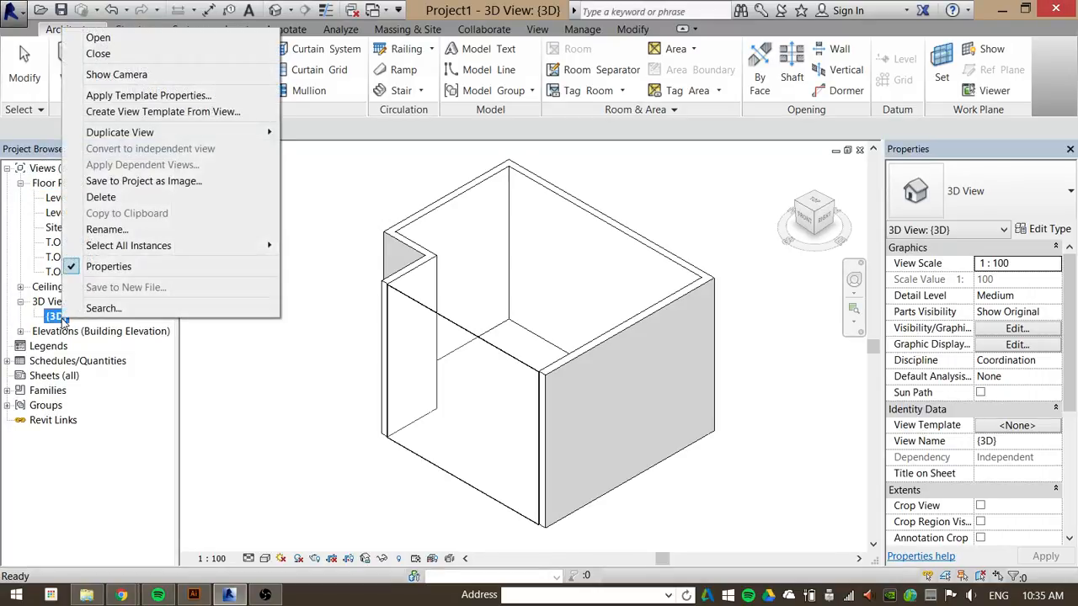
pyautogui.click(106, 229)
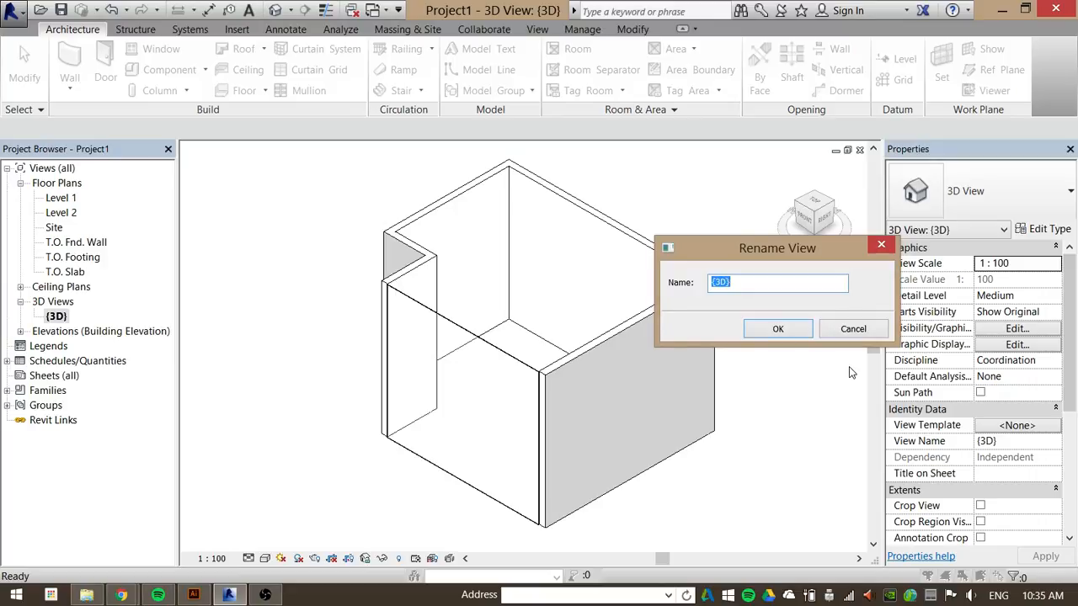
pyautogui.write('3')
pyautogui.click(756, 332)
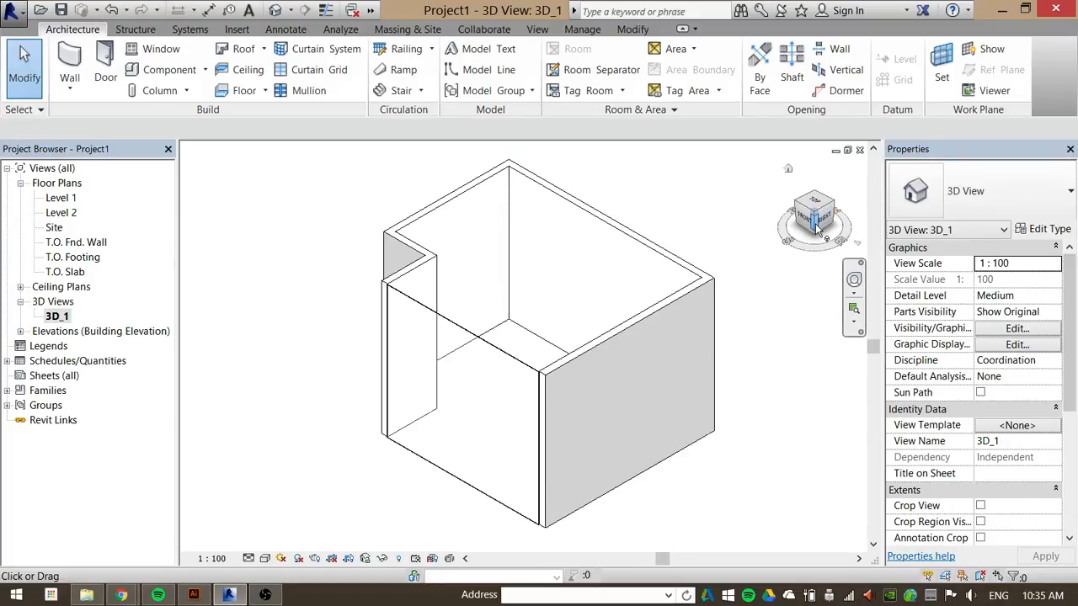
# Orbit the 3D_1 view to look down on the walls and set its detail level to Fine.
pyautogui.moveTo(815, 229)
pyautogui.mouseDown()
pyautogui.moveTo(804, 239)
pyautogui.moveTo(842, 214)
pyautogui.moveTo(785, 250)
pyautogui.moveTo(824, 230)
pyautogui.moveTo(788, 203)
pyautogui.moveTo(832, 238)
pyautogui.moveTo(804, 274)
pyautogui.moveTo(794, 235)
pyautogui.mouseUp()
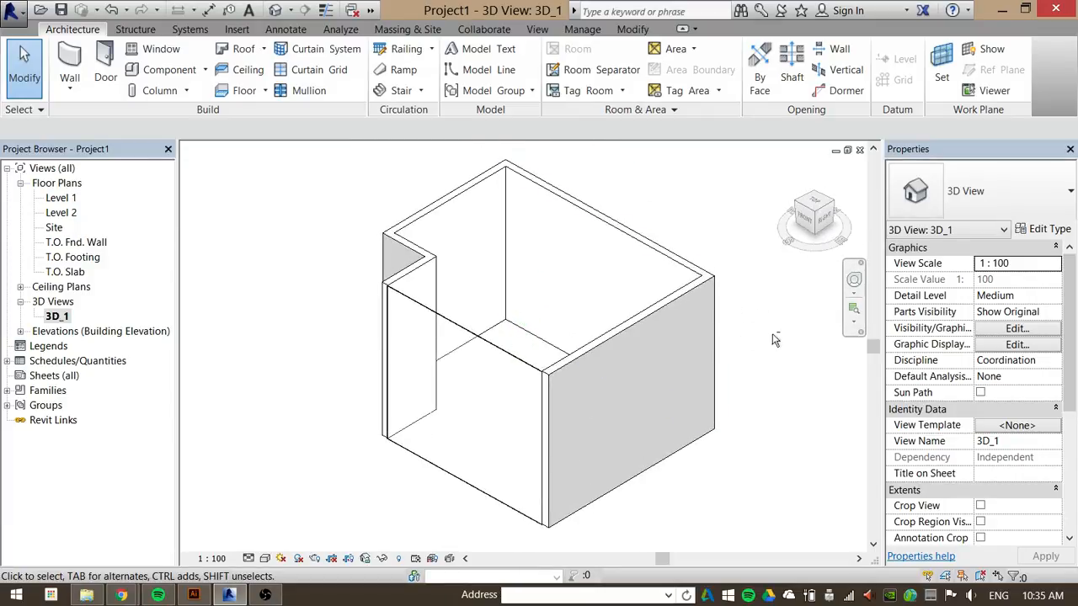
pyautogui.keyDown('shift'); pyautogui.moveTo(764, 325); pyautogui.dragTo(636, 318, button='middle'); pyautogui.keyUp('shift')
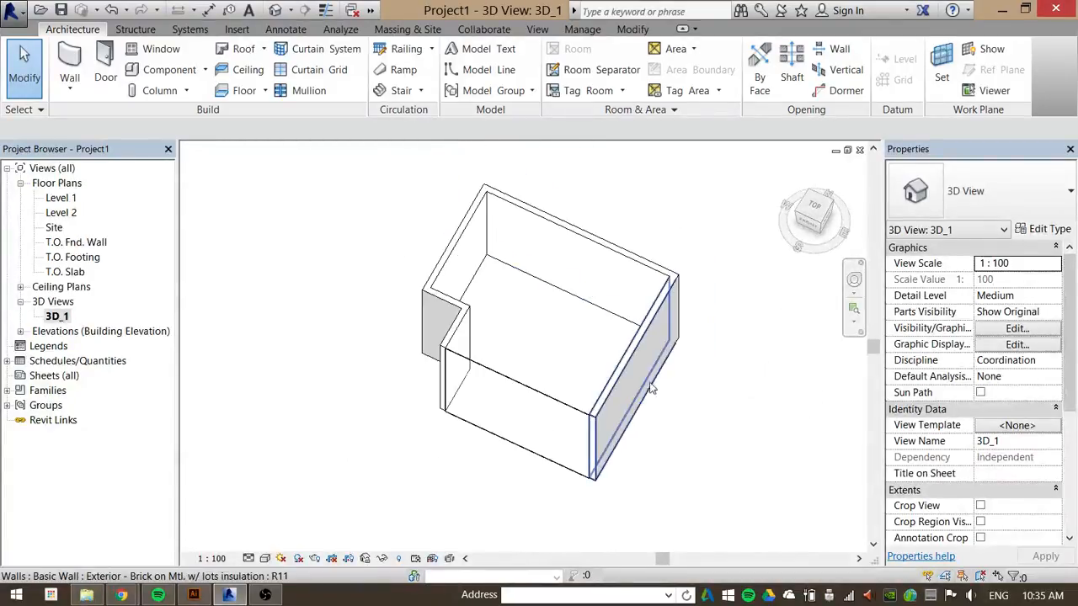
pyautogui.click(251, 557)
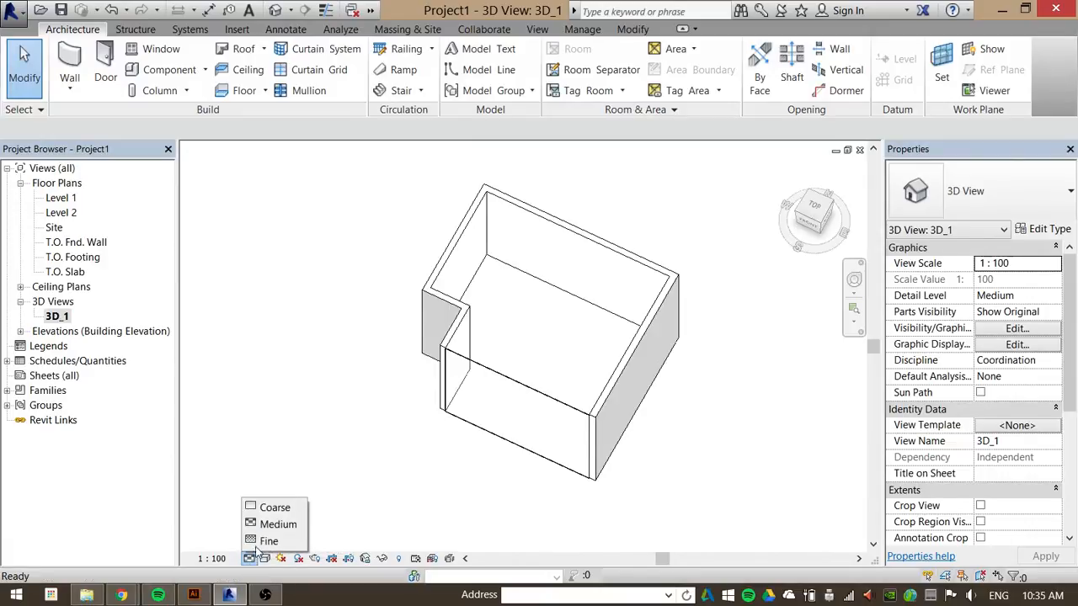
pyautogui.click(267, 542)
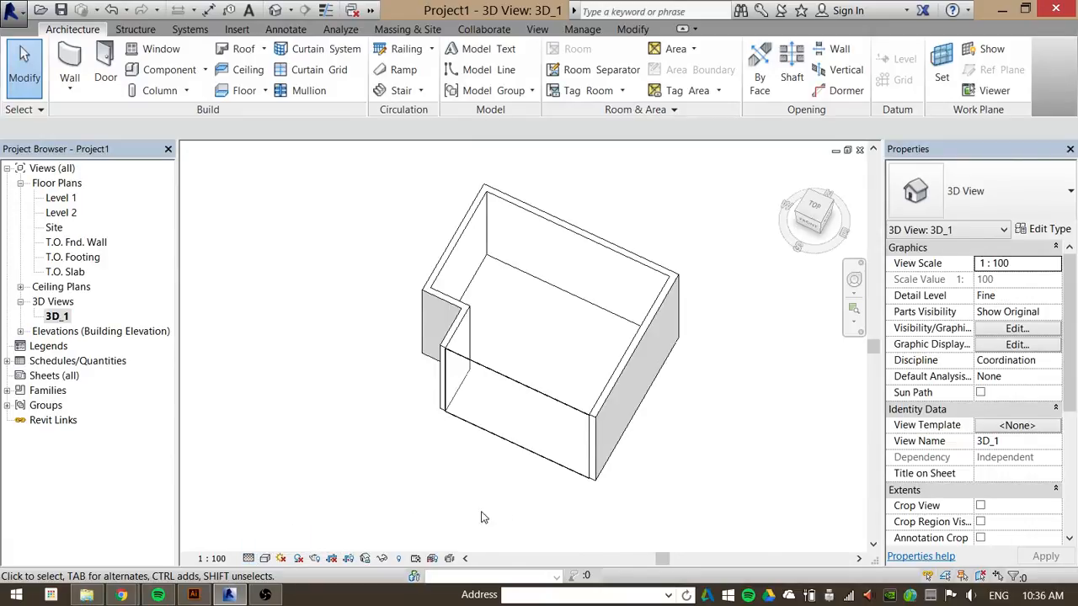
# Orbit the 3D_1 view around the building and set its visual style to Consistent Colors.
pyautogui.rightClick(579, 499)
pyautogui.click(539, 510)
pyautogui.keyDown('shift'); pyautogui.moveTo(455, 482); pyautogui.dragTo(421, 463, button='middle'); pyautogui.keyUp('shift')
pyautogui.click(265, 558)
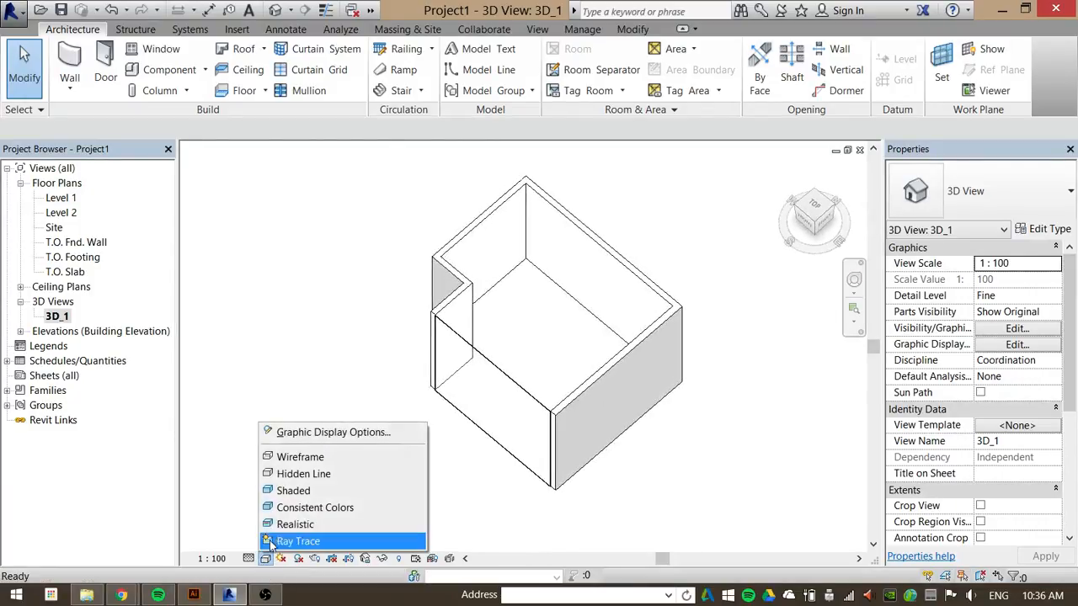
pyautogui.click(313, 508)
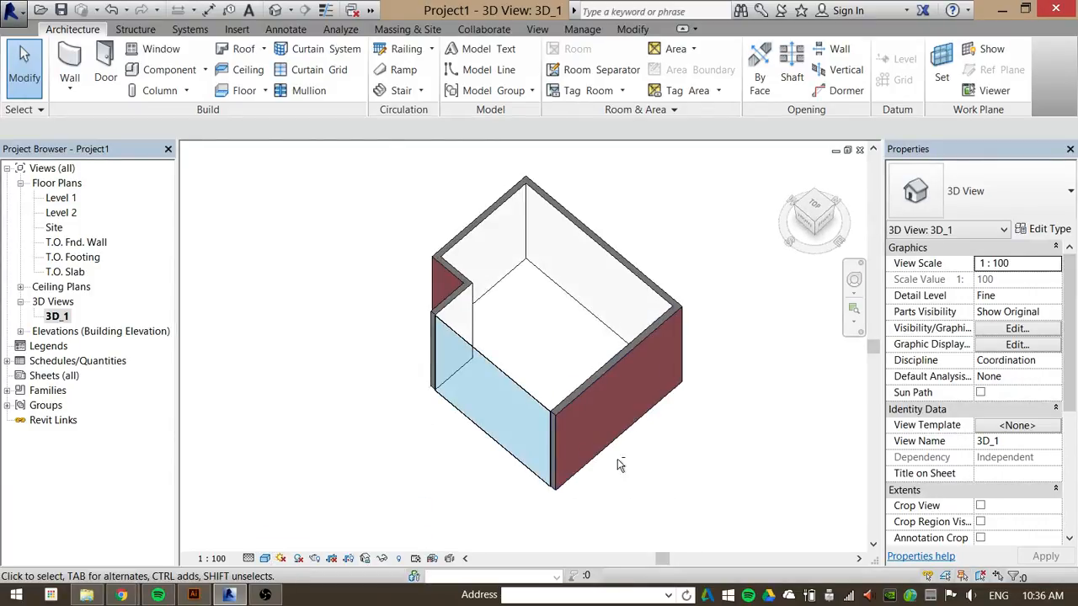
# Examine the brick faces, wall corner, glass wall and interior sides of the building from several angles and distances.
pyautogui.keyDown('shift'); pyautogui.moveTo(681, 501); pyautogui.dragTo(568, 386, button='middle'); pyautogui.keyUp('shift')
pyautogui.scroll(5, 556, 371)
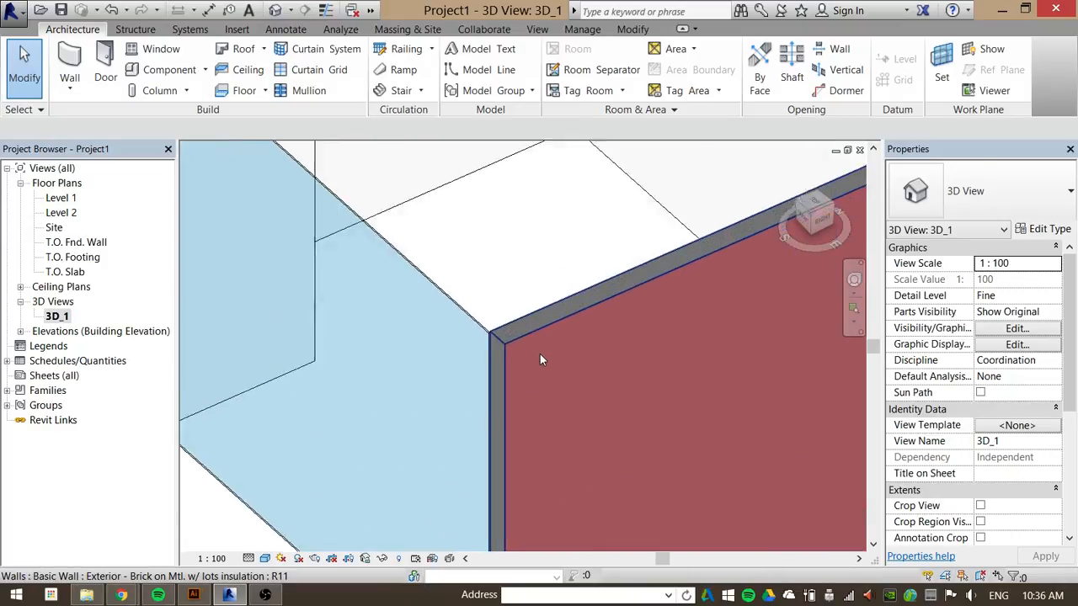
pyautogui.scroll(2, 510, 338)
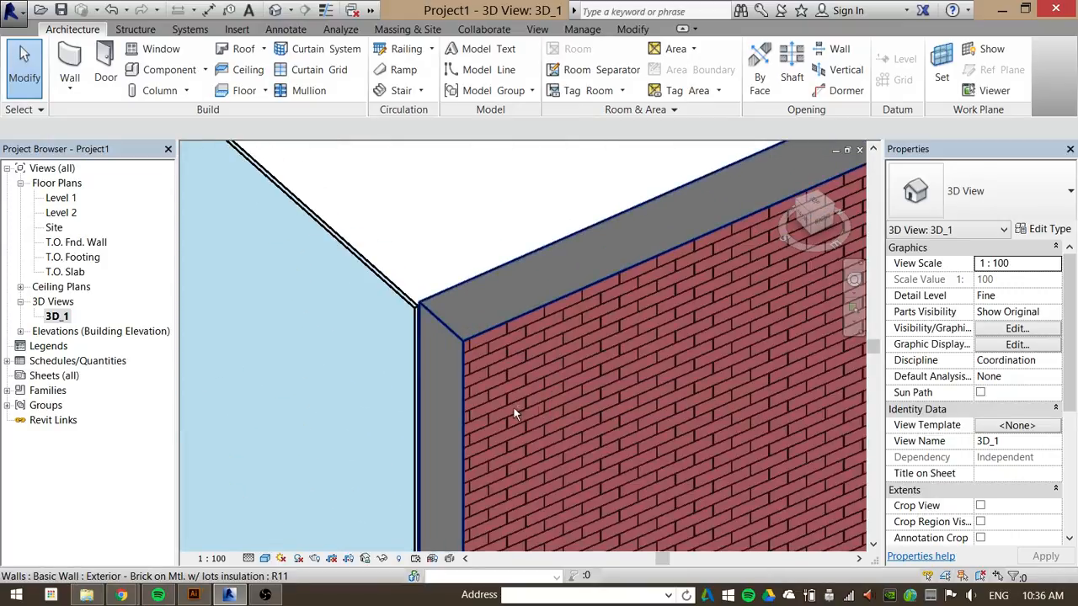
pyautogui.keyDown('shift'); pyautogui.moveTo(513, 408); pyautogui.dragTo(539, 383, button='middle'); pyautogui.keyUp('shift')
pyautogui.scroll(-6, 539, 383)
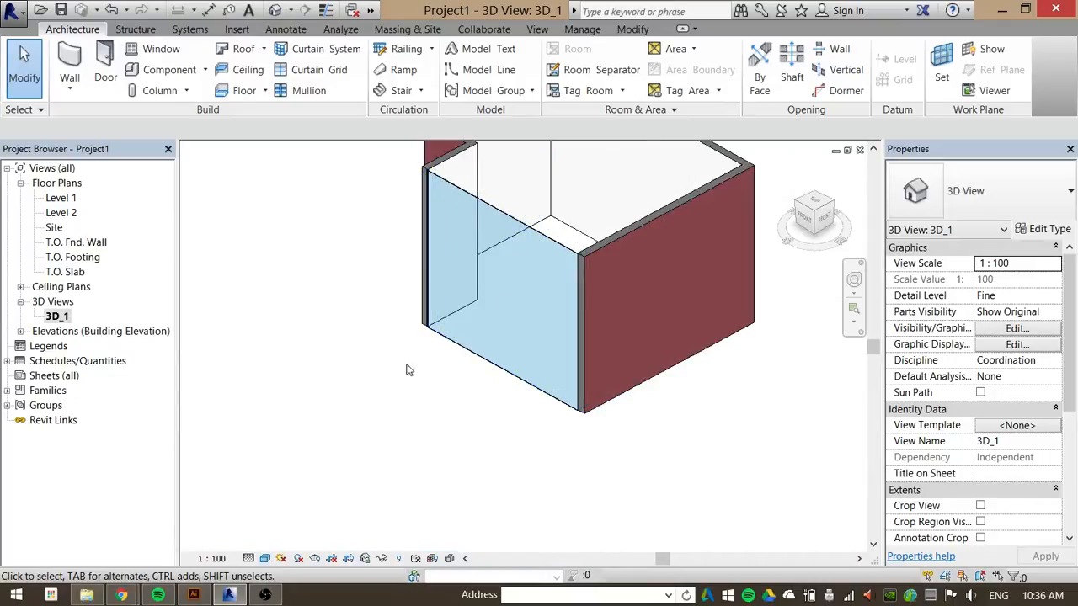
pyautogui.keyDown('shift'); pyautogui.moveTo(446, 404); pyautogui.dragTo(559, 399, button='middle'); pyautogui.keyUp('shift')
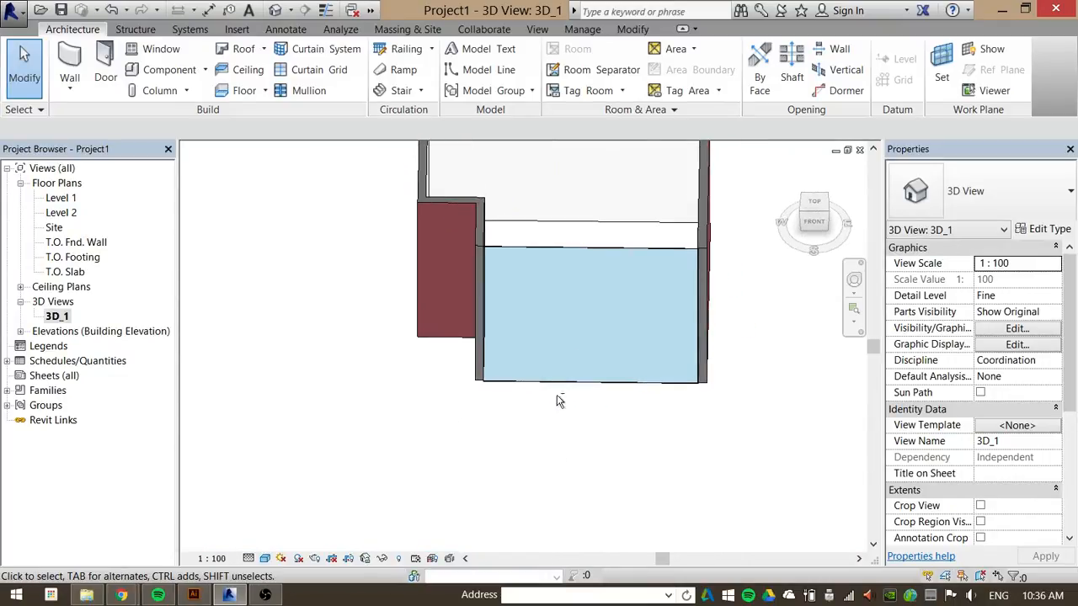
pyautogui.keyDown('shift'); pyautogui.moveTo(741, 339); pyautogui.dragTo(628, 158, button='middle'); pyautogui.keyUp('shift')
pyautogui.scroll(2, 630, 156)
pyautogui.keyDown('shift'); pyautogui.moveTo(640, 301); pyautogui.dragTo(623, 250, button='middle'); pyautogui.keyUp('shift')
pyautogui.scroll(-2, 595, 313)
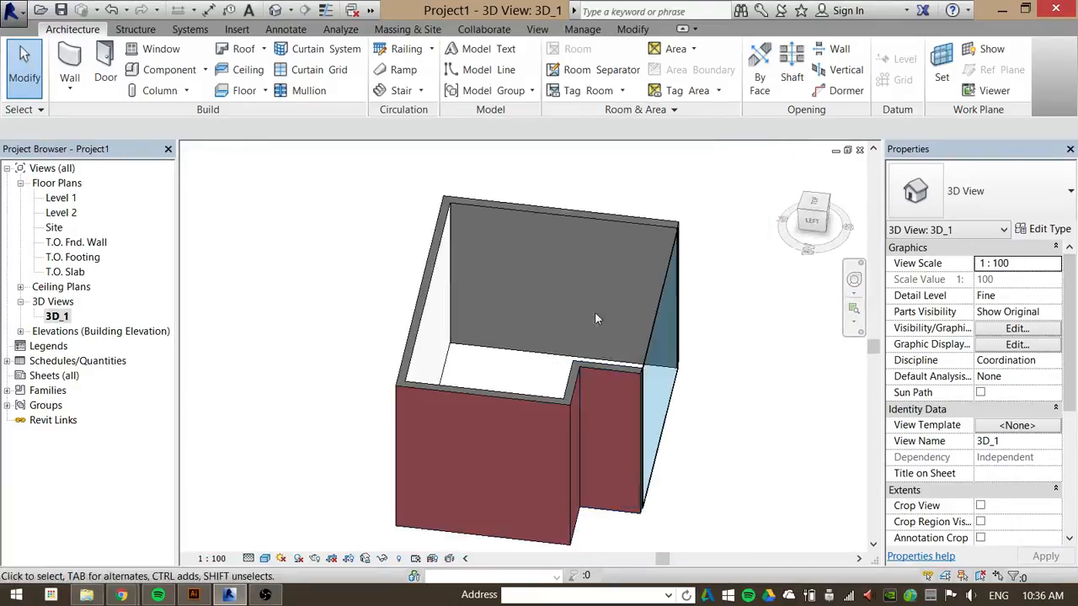
pyautogui.scroll(3, 564, 229)
pyautogui.scroll(-1, 437, 204)
pyautogui.scroll(2, 512, 202)
pyautogui.scroll(-4, 512, 251)
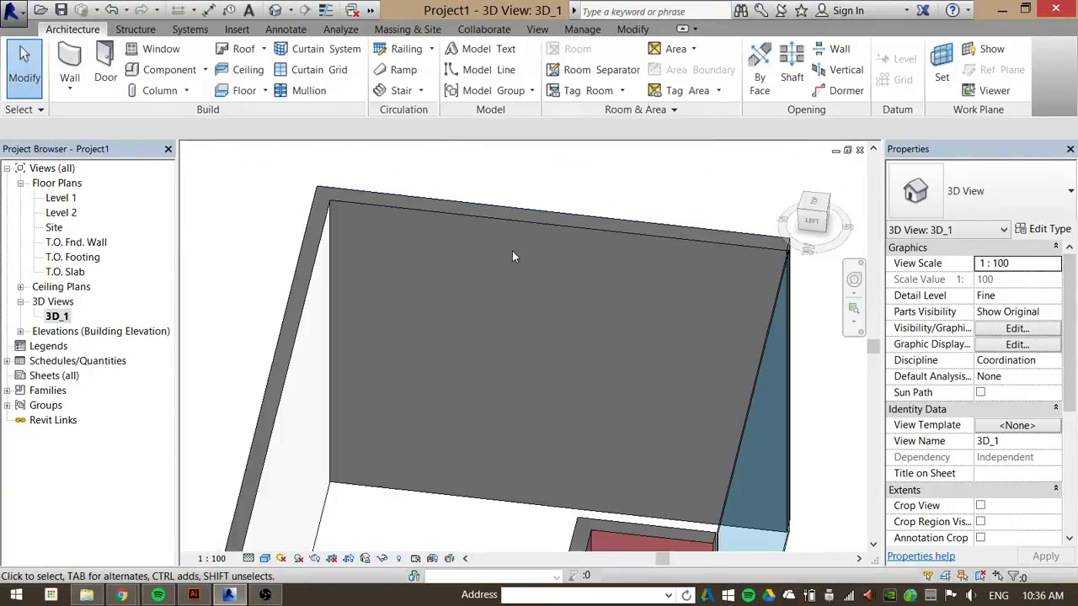
pyautogui.keyDown('shift'); pyautogui.moveTo(510, 265); pyautogui.dragTo(446, 278, button='middle'); pyautogui.keyUp('shift')
pyautogui.scroll(-2, 446, 277)
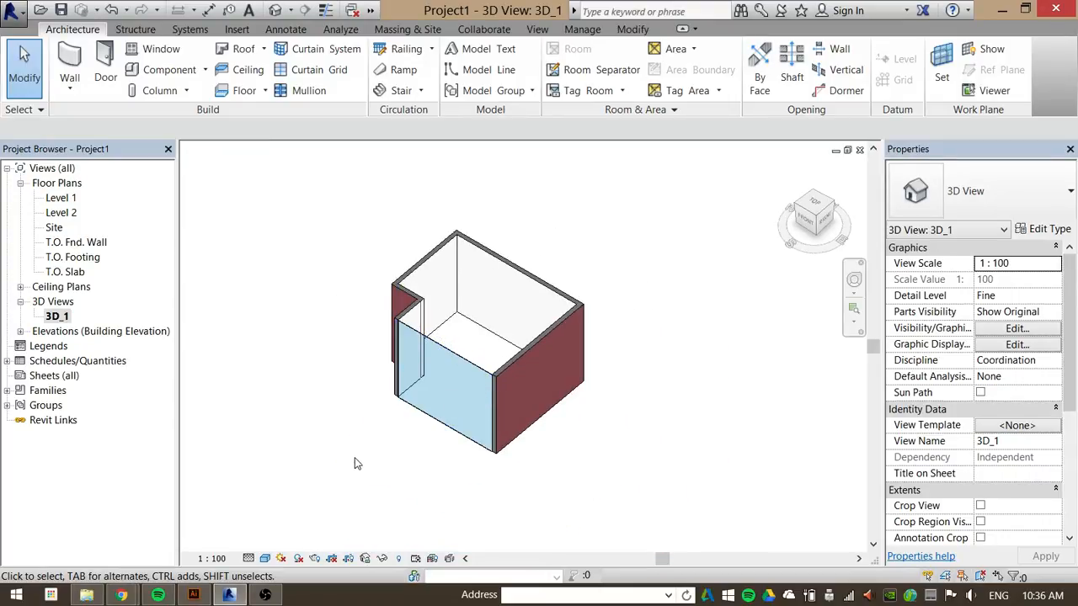
pyautogui.moveTo(300, 375); pyautogui.dragTo(248, 433)
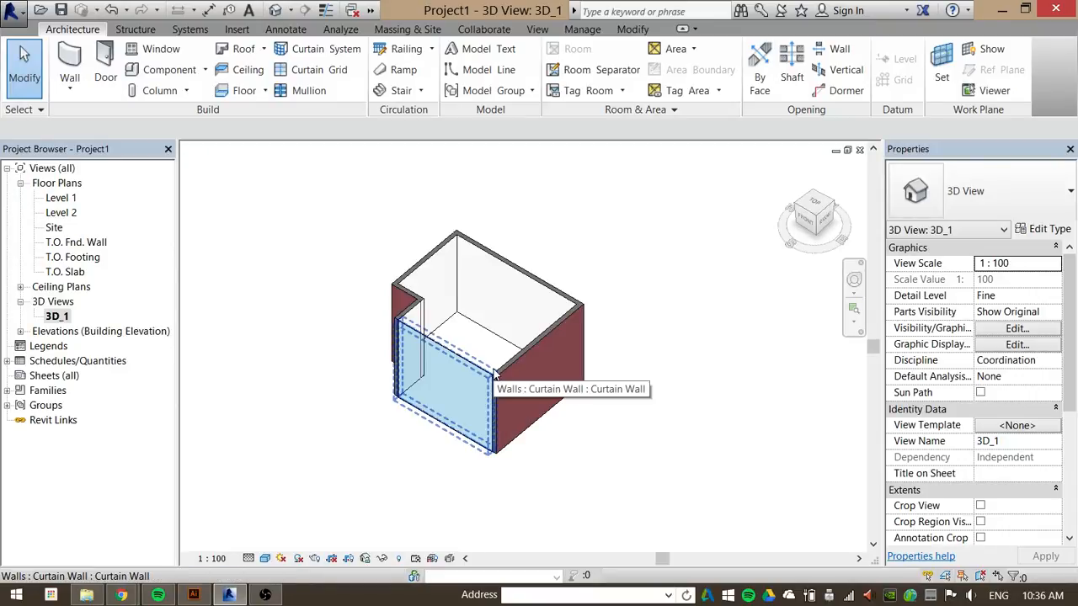
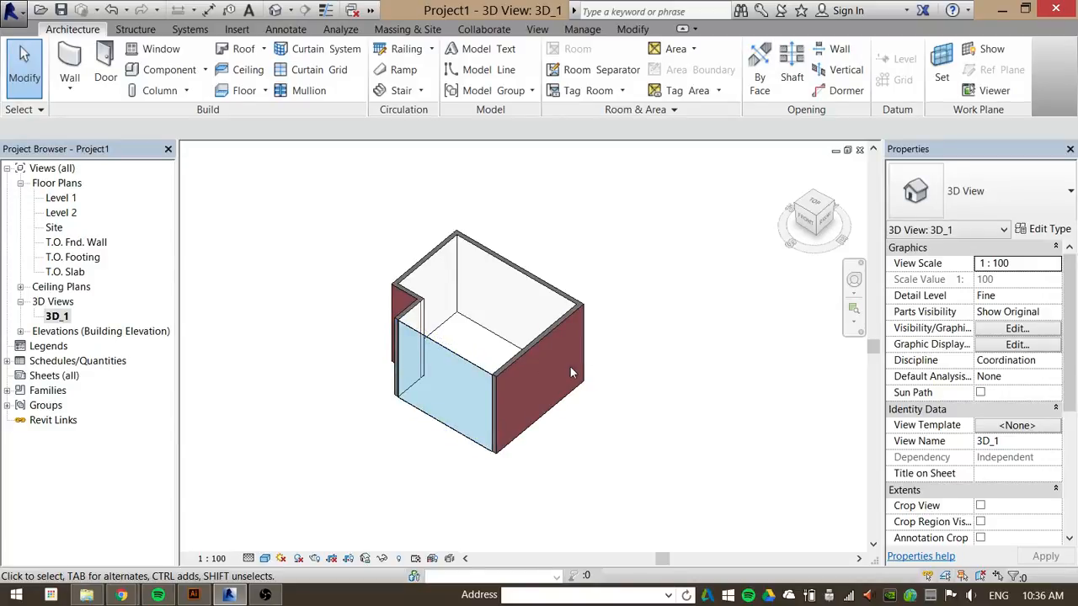
# Select the front curtain wall in the 3D view to review its properties, and clear the selection.
pyautogui.keyDown('shift'); pyautogui.moveTo(549, 432); pyautogui.dragTo(581, 462, button='middle'); pyautogui.keyUp('shift')
pyautogui.scroll(3, 553, 450)
pyautogui.scroll(1, 554, 445)
pyautogui.rightClick(641, 441)
pyautogui.click(500, 453)
pyautogui.click(421, 258)
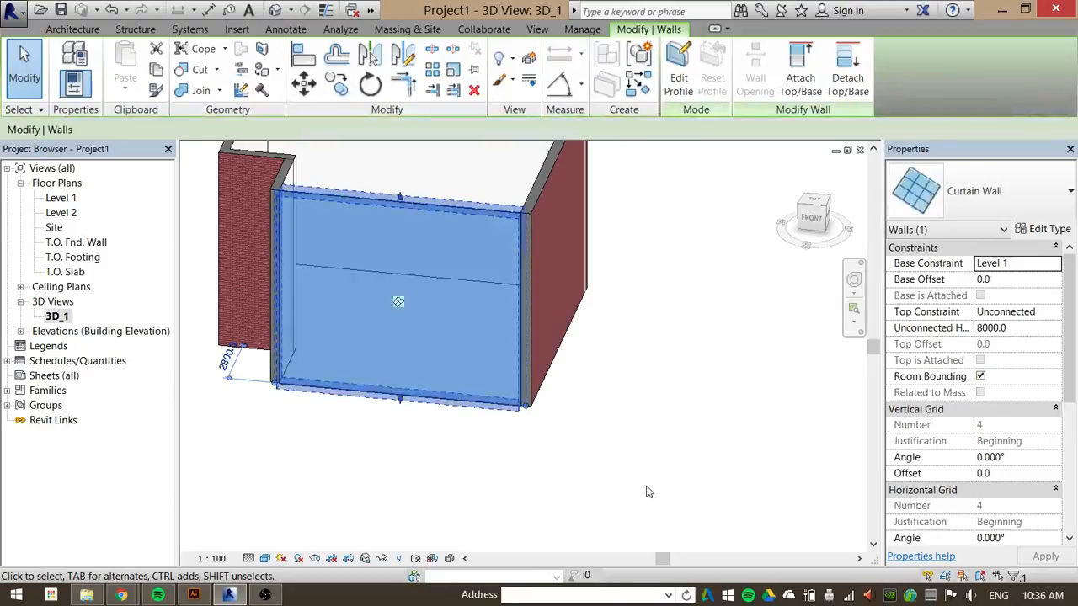
pyautogui.scroll(-3, 648, 492)
pyautogui.scroll(3, 569, 450)
pyautogui.rightClick(508, 433)
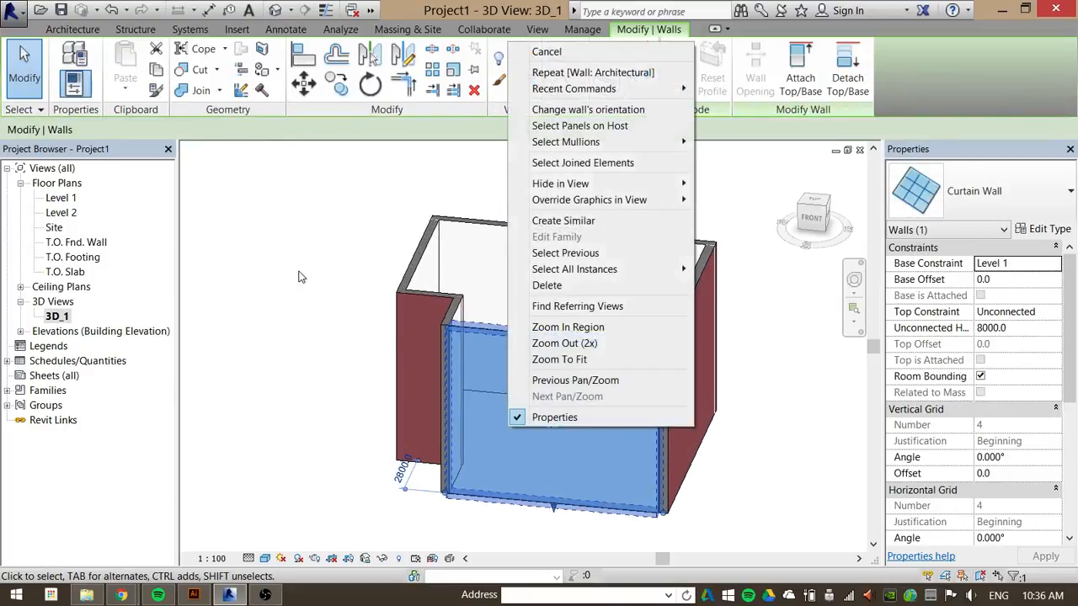
pyautogui.click(305, 281)
pyautogui.click(322, 293)
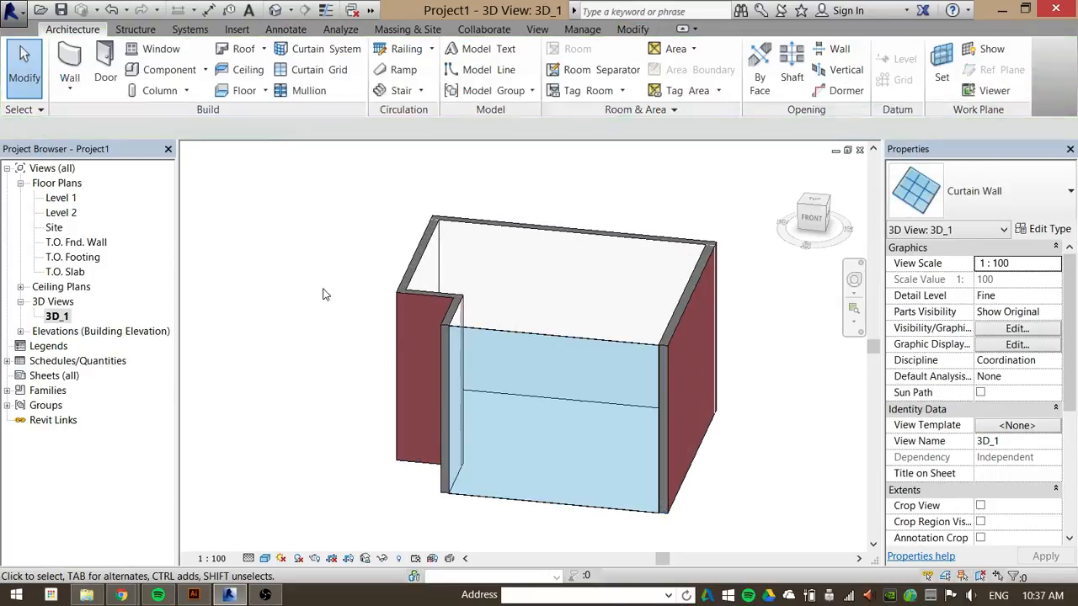
pyautogui.rightClick(730, 367)
pyautogui.click(745, 291)
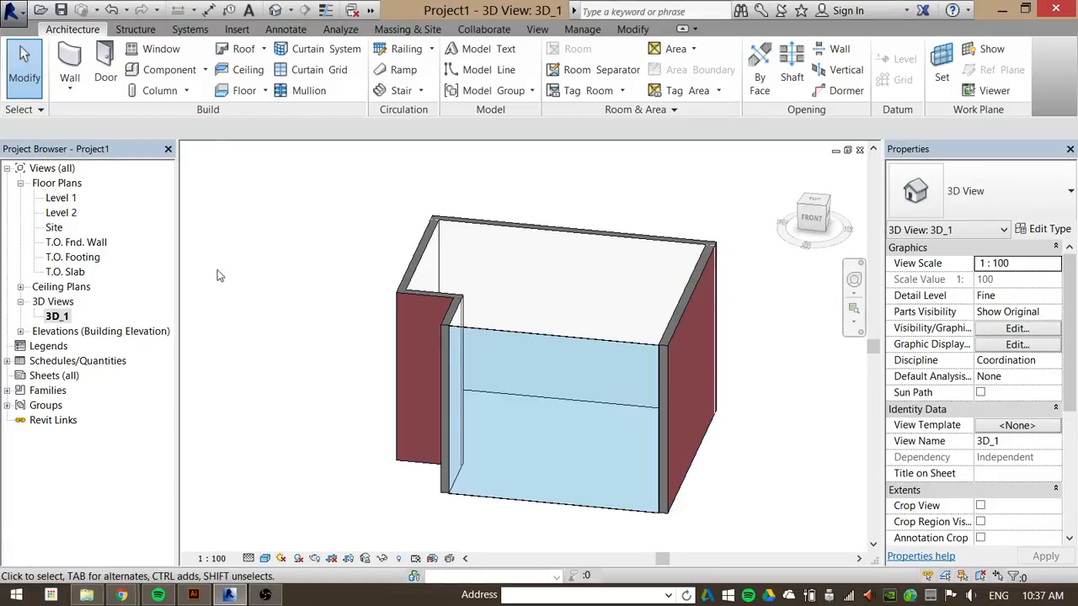
# Expand the building elevations and open the East elevation view.
pyautogui.click(23, 340)
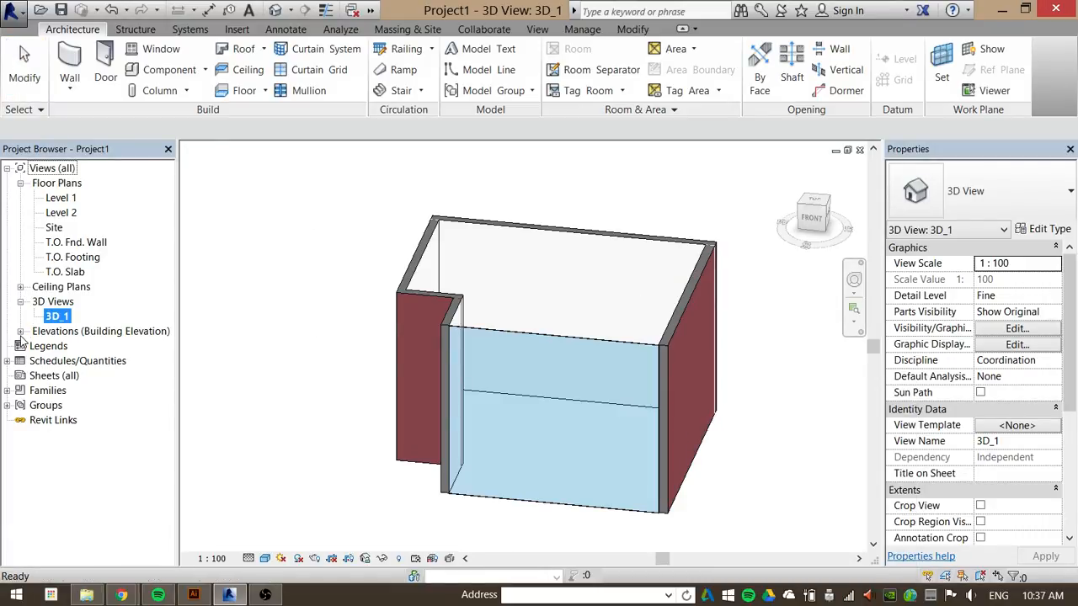
pyautogui.click(20, 332)
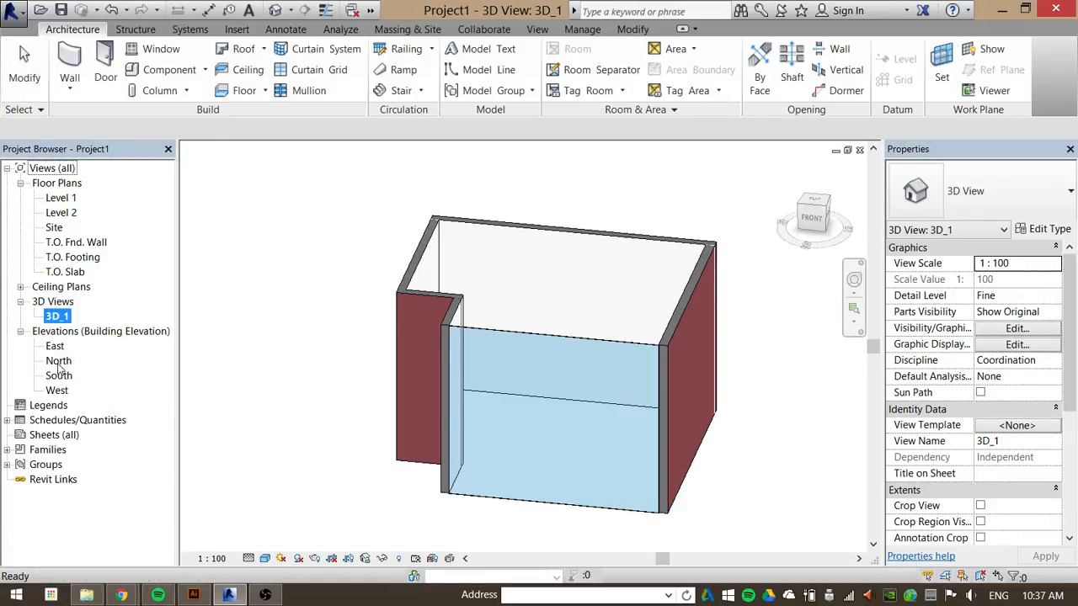
pyautogui.doubleClick(56, 348)
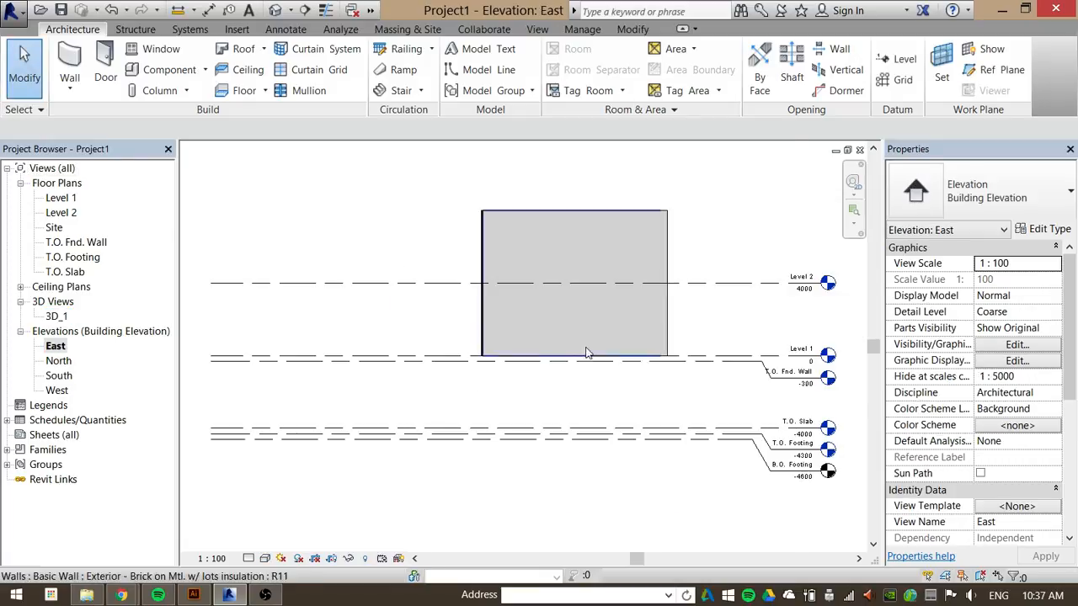
pyautogui.rightClick(730, 326)
pyautogui.press('Escape')
# Delete the T.O. Slab, T.O. Footing and B.O. Footing levels in the East elevation, accepting the removal of their views.
pyautogui.moveTo(760, 305); pyautogui.dragTo(662, 280, button='middle')
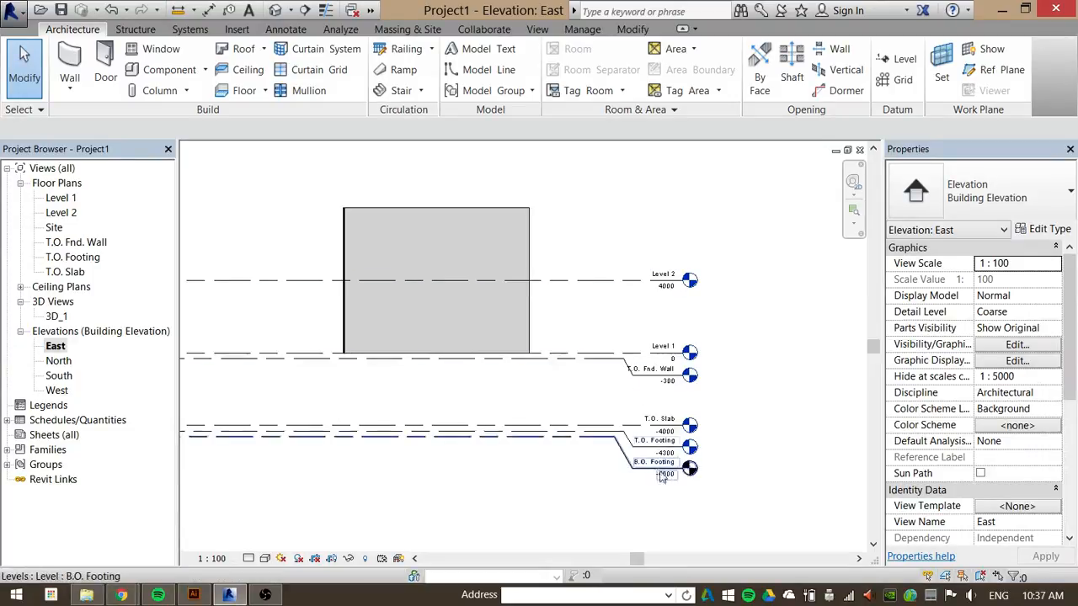
pyautogui.scroll(2, 548, 402)
pyautogui.scroll(-1, 635, 376)
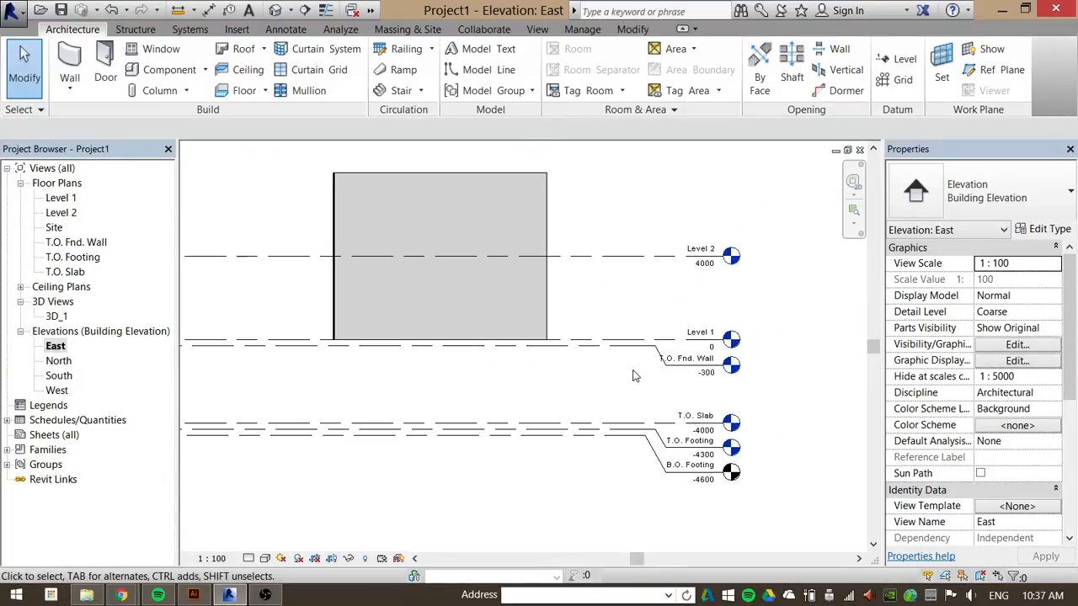
pyautogui.scroll(3, 699, 404)
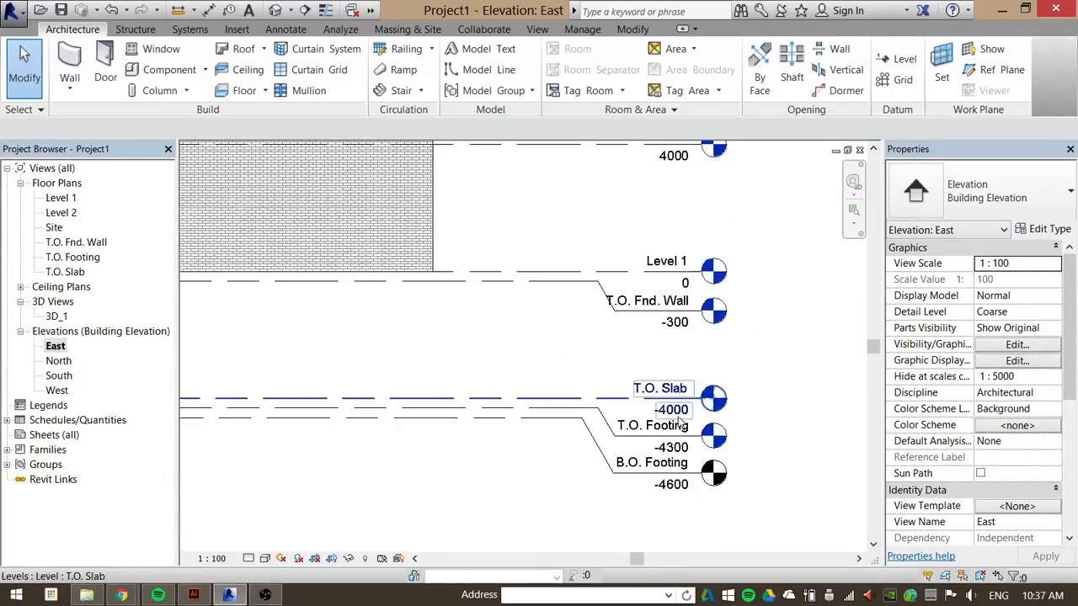
pyautogui.scroll(-2, 704, 412)
pyautogui.moveTo(793, 530); pyautogui.dragTo(471, 350)
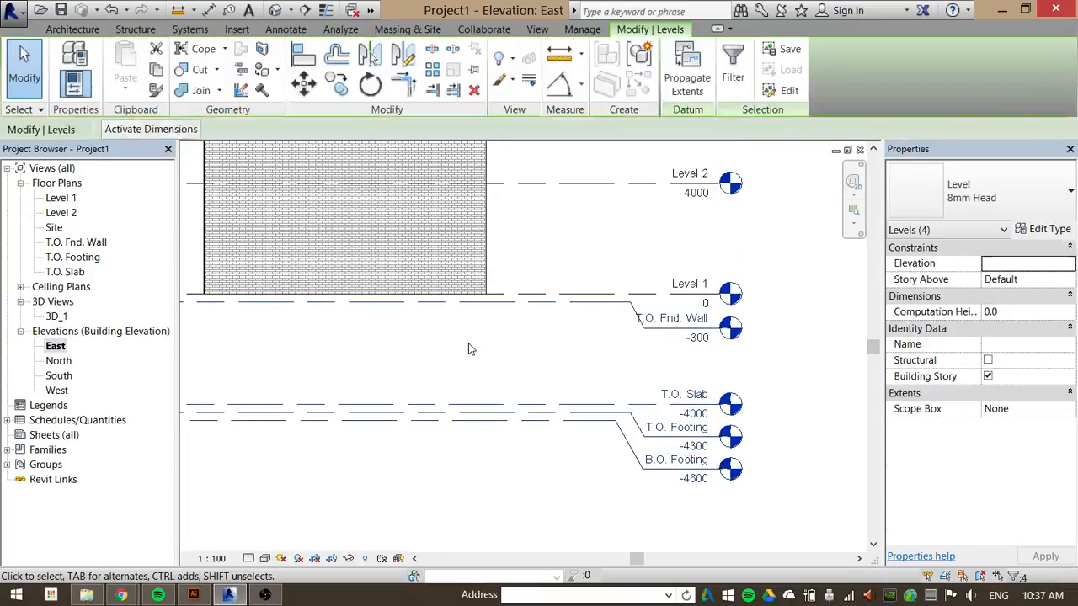
pyautogui.moveTo(829, 520); pyautogui.dragTo(567, 367)
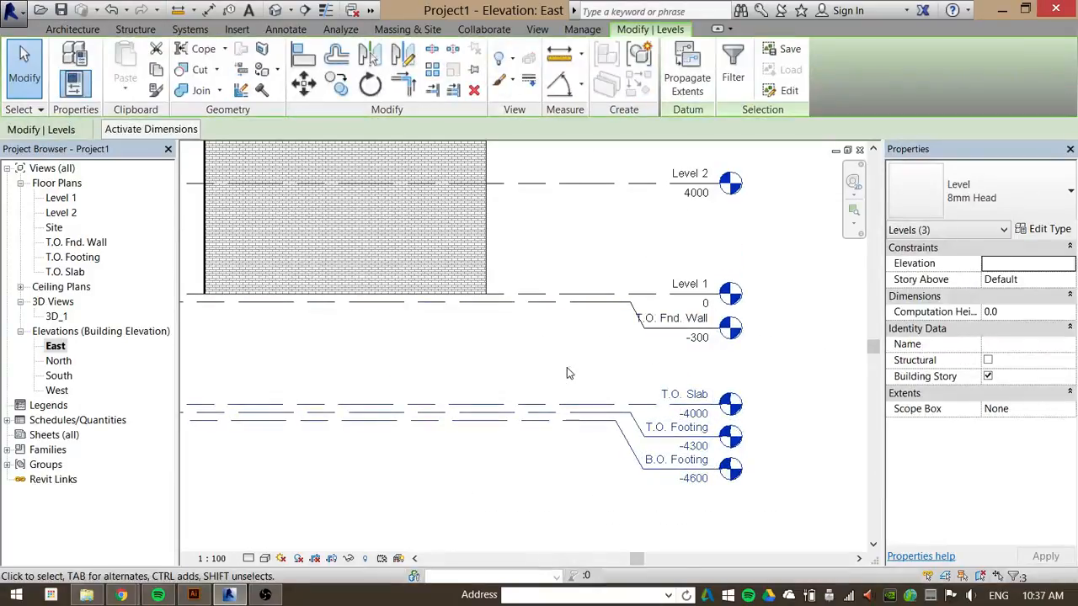
pyautogui.press('Delete')
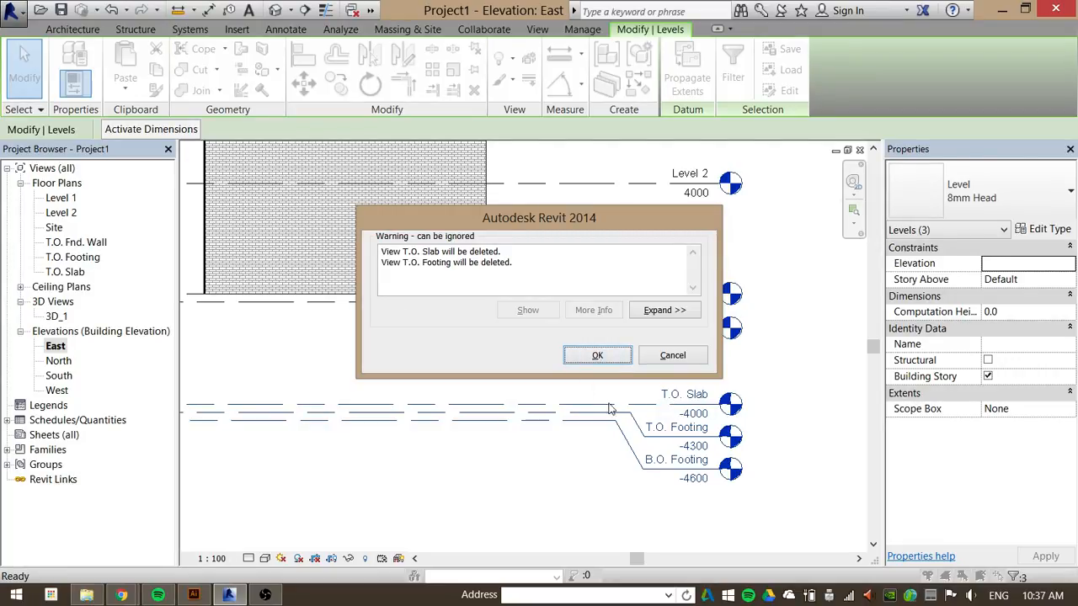
pyautogui.click(598, 356)
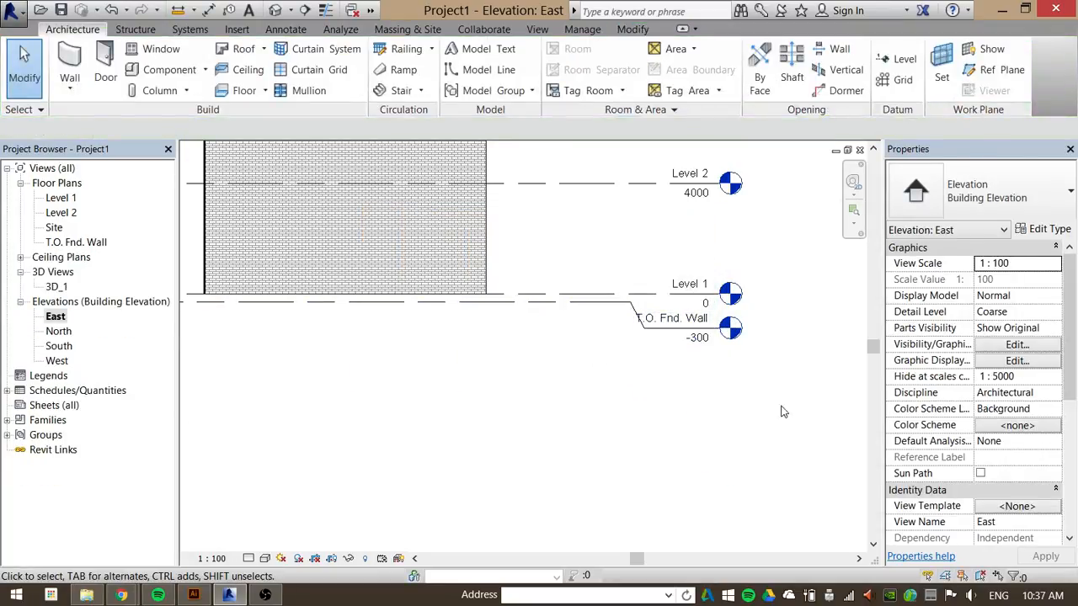
# Select the brick wall in the East elevation and widen the Properties palette to fit the full parameter names.
pyautogui.moveTo(518, 371)
pyautogui.mouseDown(button='middle')
pyautogui.moveTo(606, 464)
pyautogui.moveTo(589, 456)
pyautogui.mouseUp(button='middle')
pyautogui.scroll(-1, 705, 227)
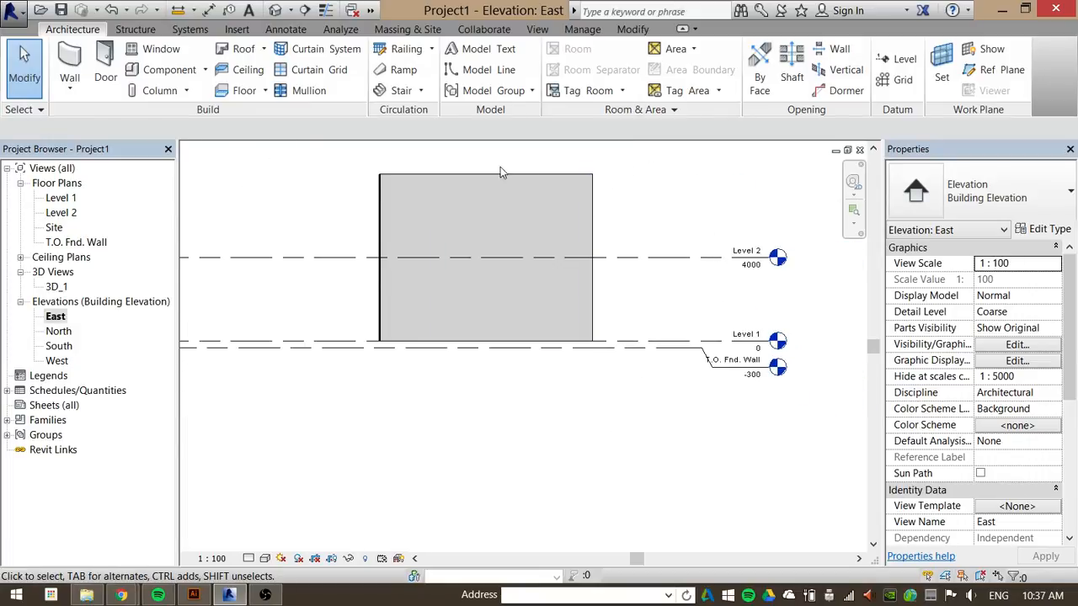
pyautogui.click(578, 183)
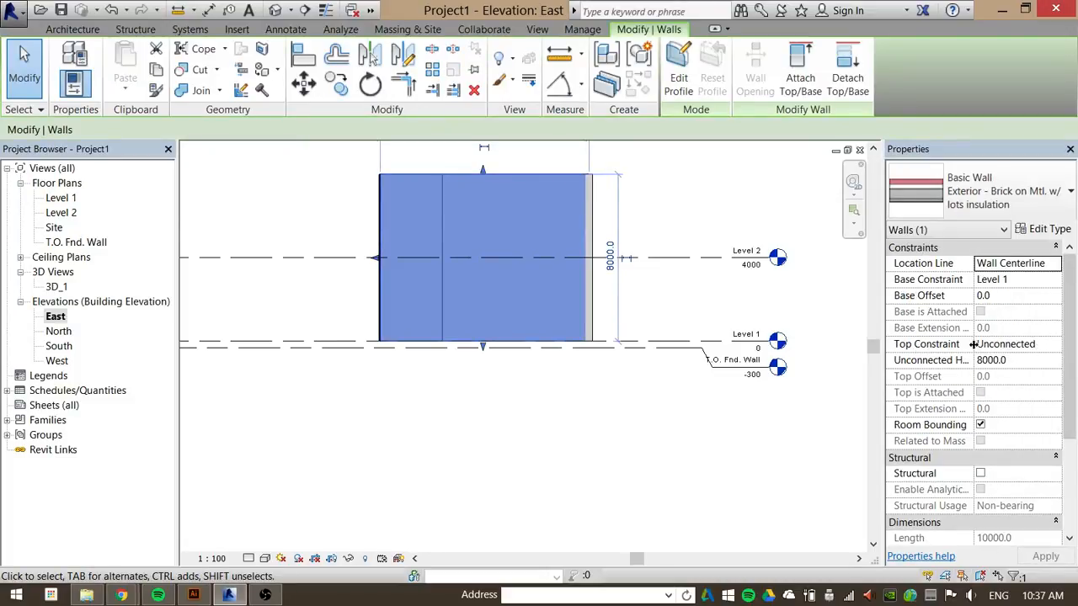
pyautogui.moveTo(885, 337); pyautogui.dragTo(772, 345)
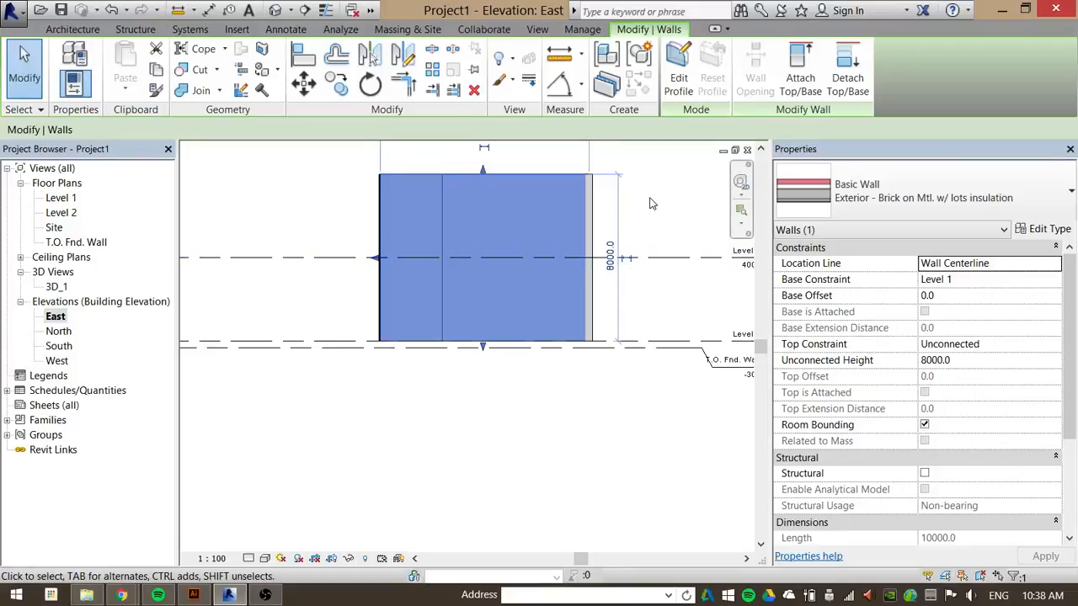
# Select all building elements crossing the upper part of the elevation and restrict the editable properties to Walls (6).
pyautogui.moveTo(634, 155); pyautogui.dragTo(325, 207)
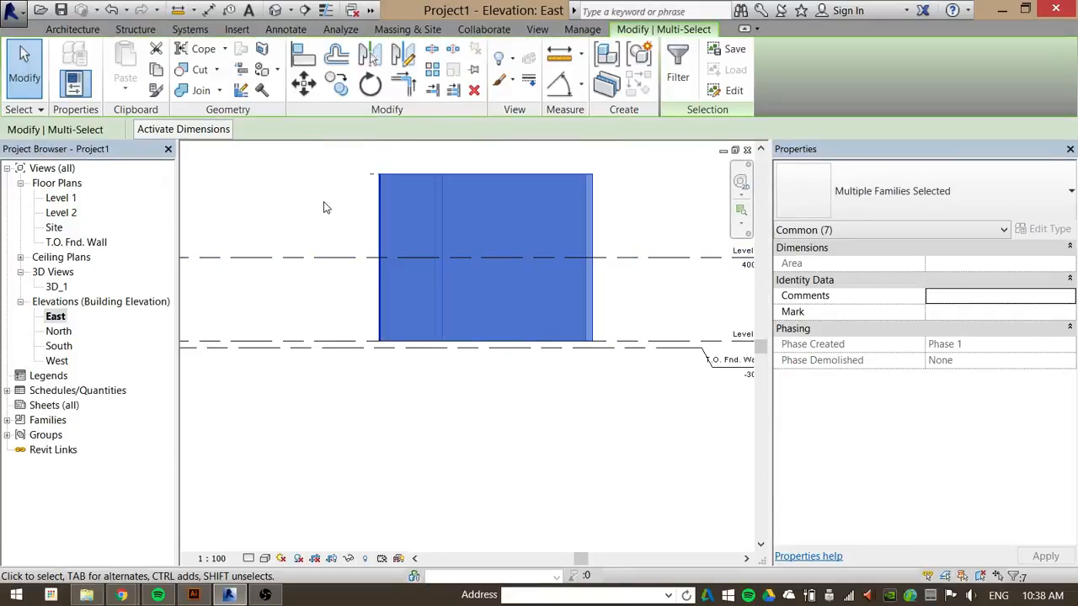
pyautogui.click(644, 174)
pyautogui.moveTo(601, 173); pyautogui.dragTo(336, 217)
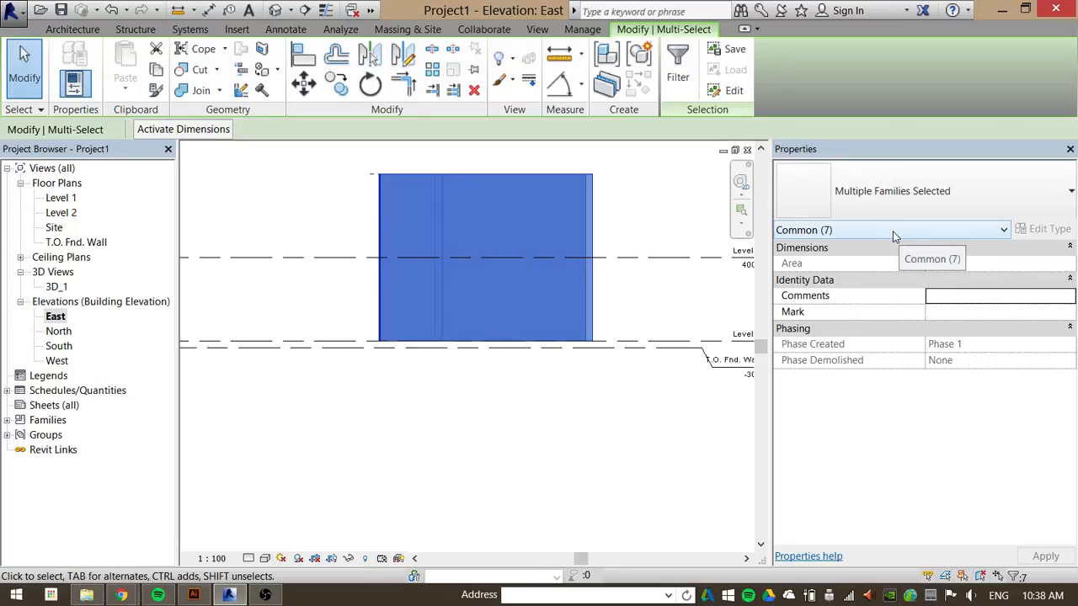
pyautogui.click(895, 235)
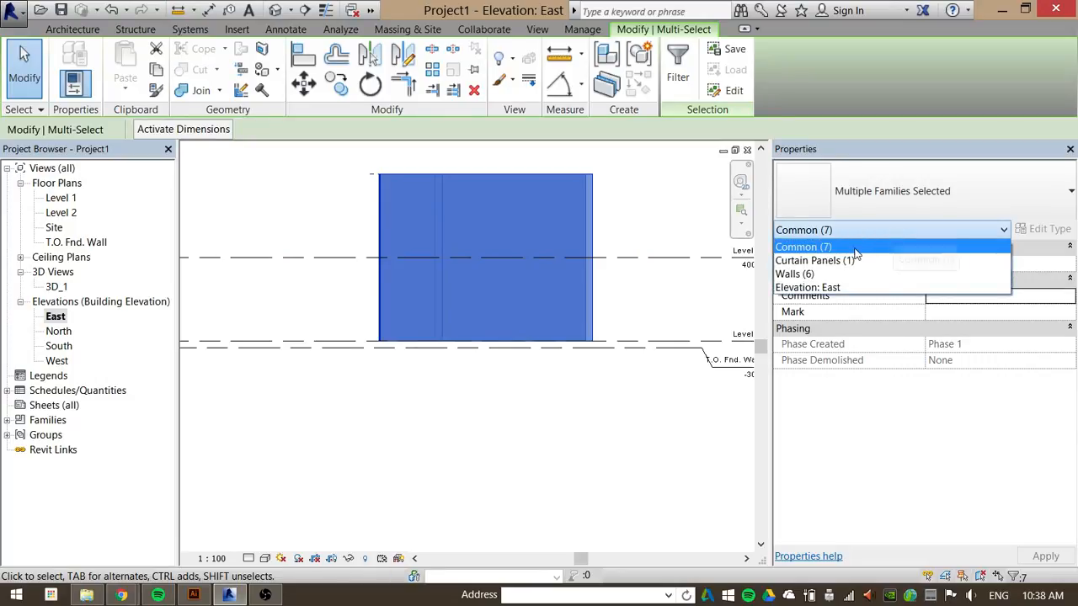
pyautogui.click(630, 163)
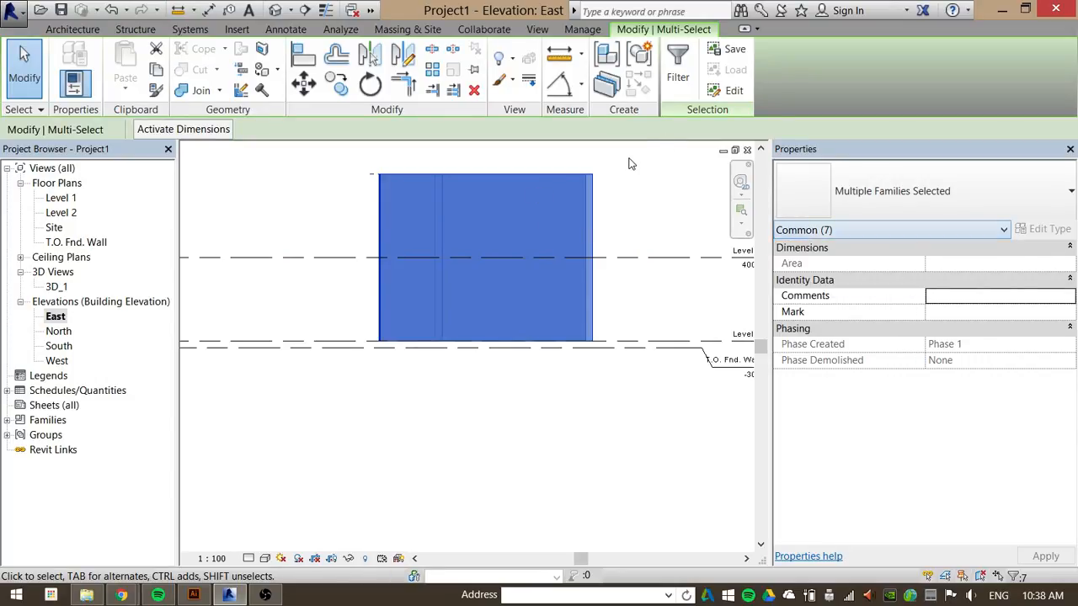
pyautogui.moveTo(630, 163); pyautogui.dragTo(323, 211)
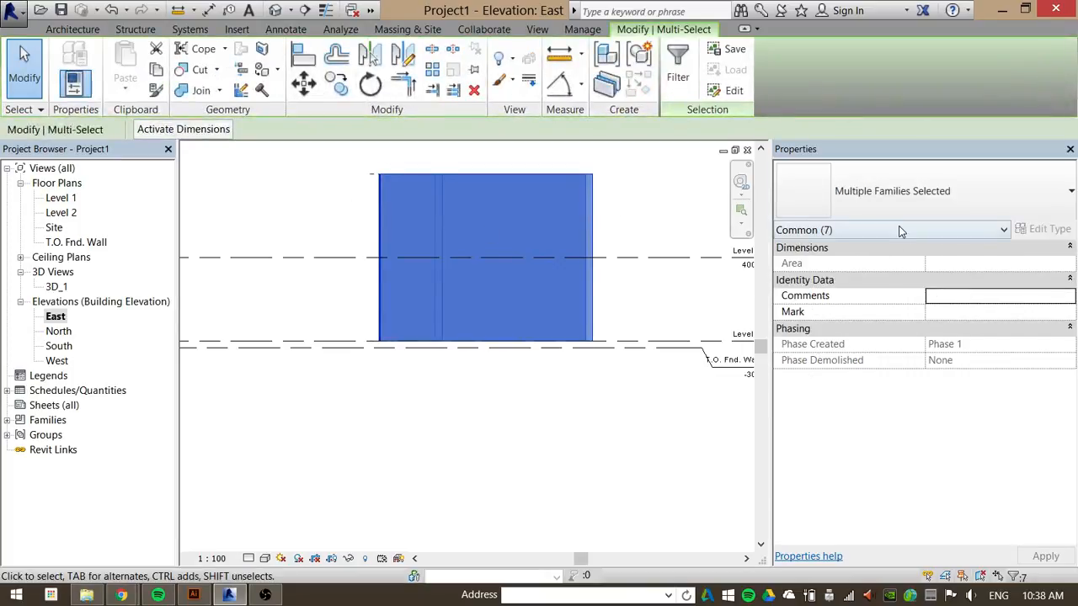
pyautogui.click(900, 230)
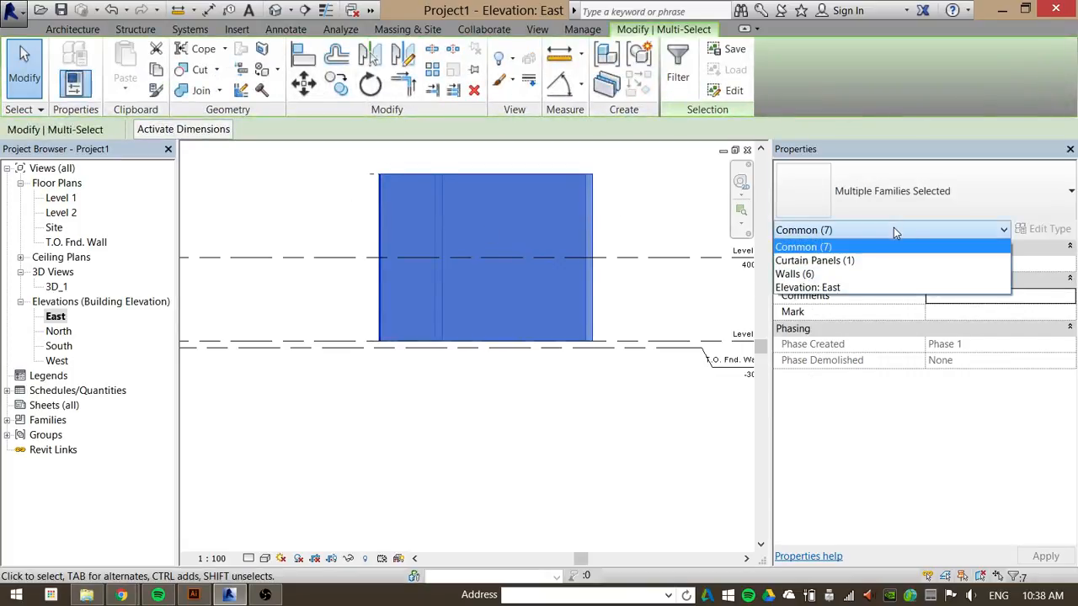
pyautogui.click(807, 274)
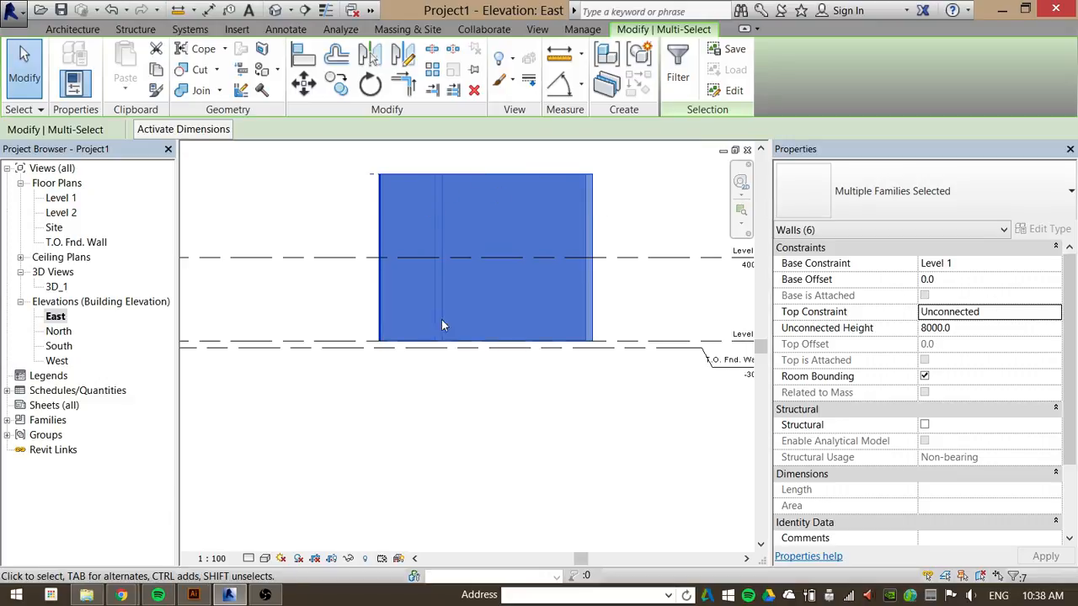
# Set the Top Constraint of the six selected walls to Up to level: Level 2.
pyautogui.moveTo(654, 296); pyautogui.dragTo(509, 324, button='middle')
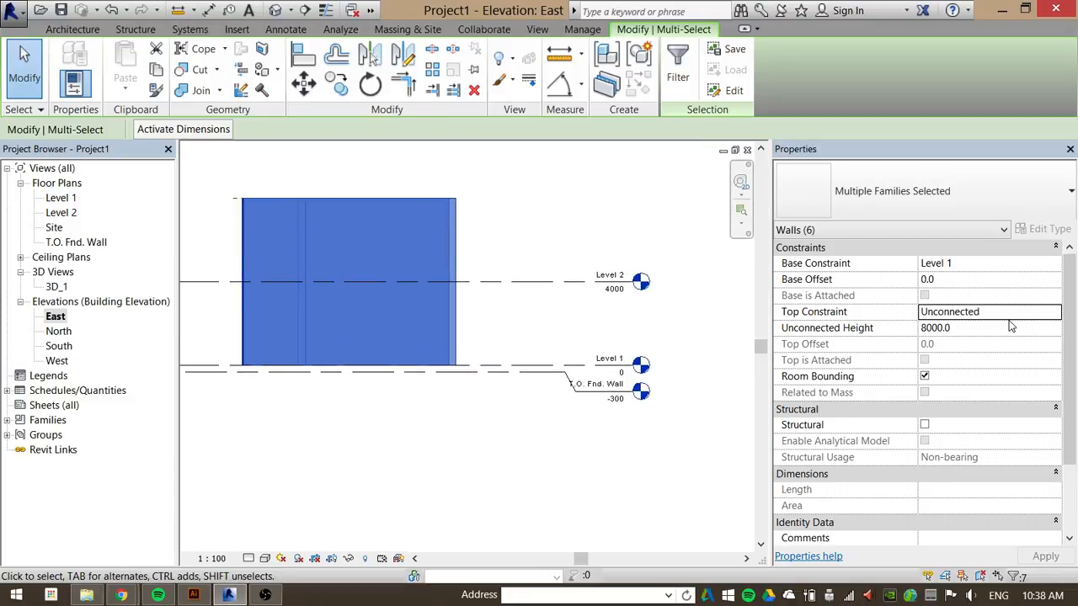
pyautogui.click(1056, 313)
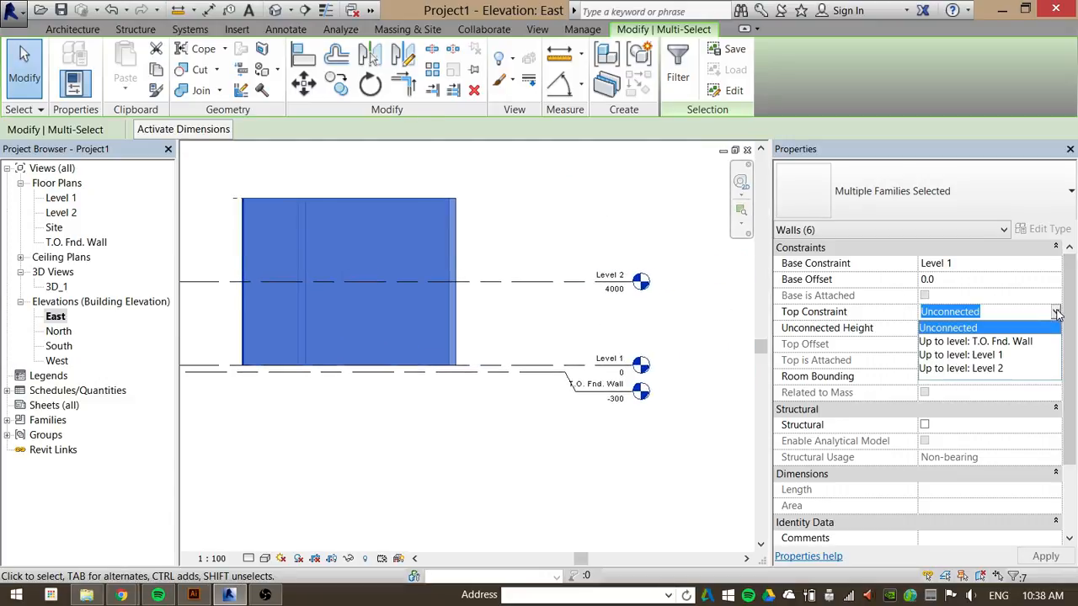
pyautogui.click(982, 370)
pyautogui.moveTo(441, 441); pyautogui.dragTo(470, 421, button='middle')
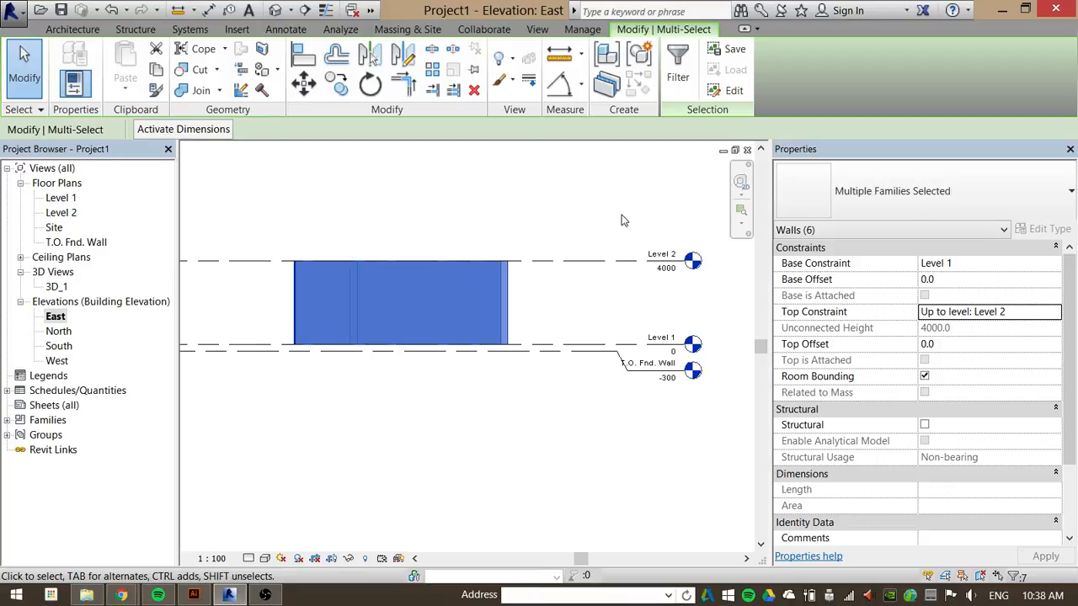
pyautogui.click(585, 223)
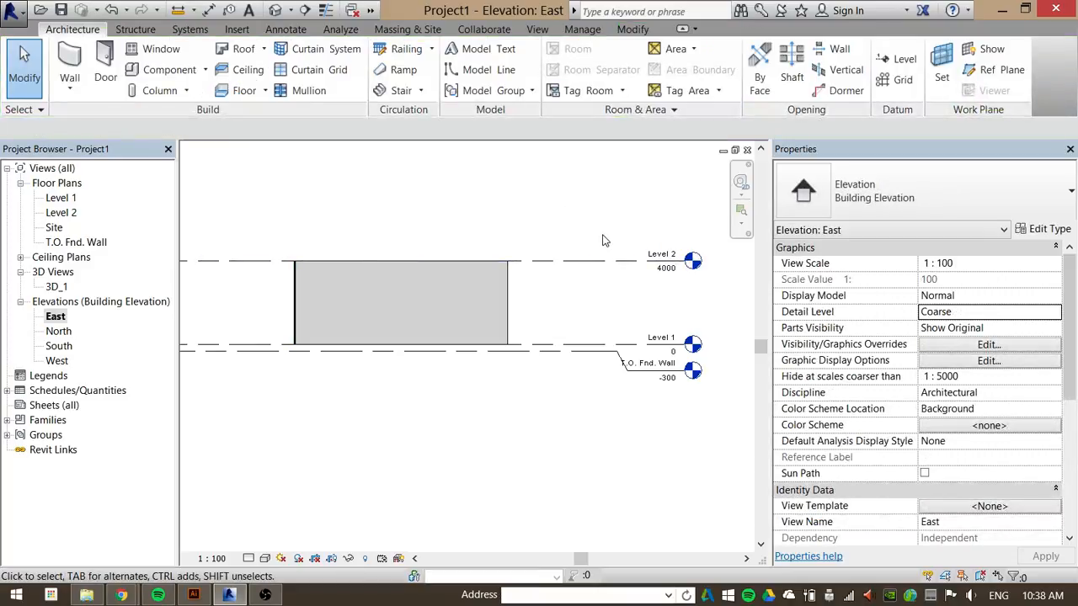
# Try raising the Level 2 line to an elevation of 5400 in the East elevation and undo the move.
pyautogui.click(621, 261)
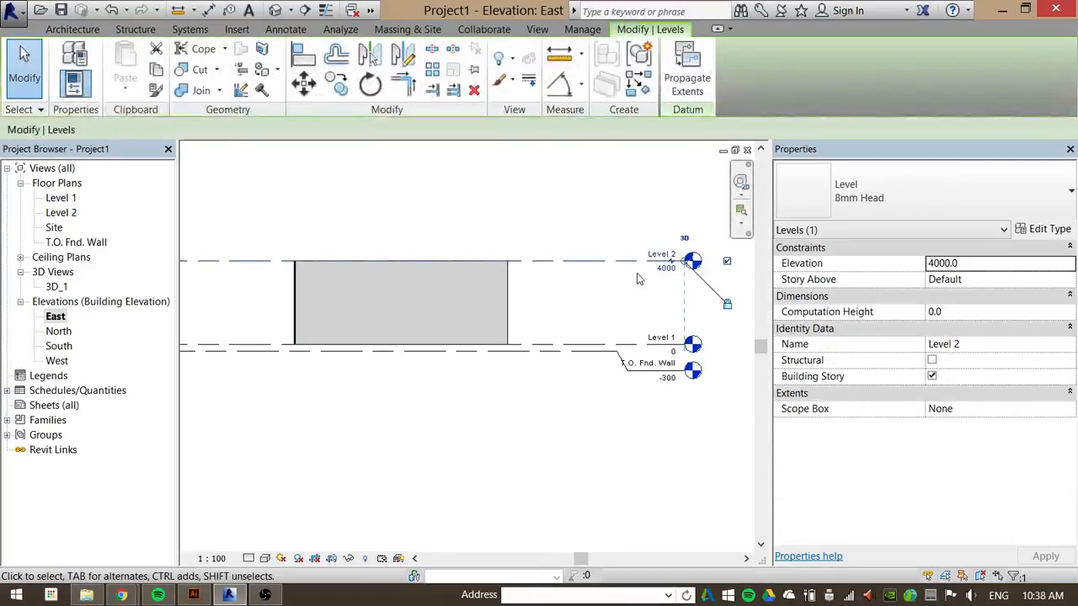
pyautogui.moveTo(597, 260); pyautogui.dragTo(597, 230)
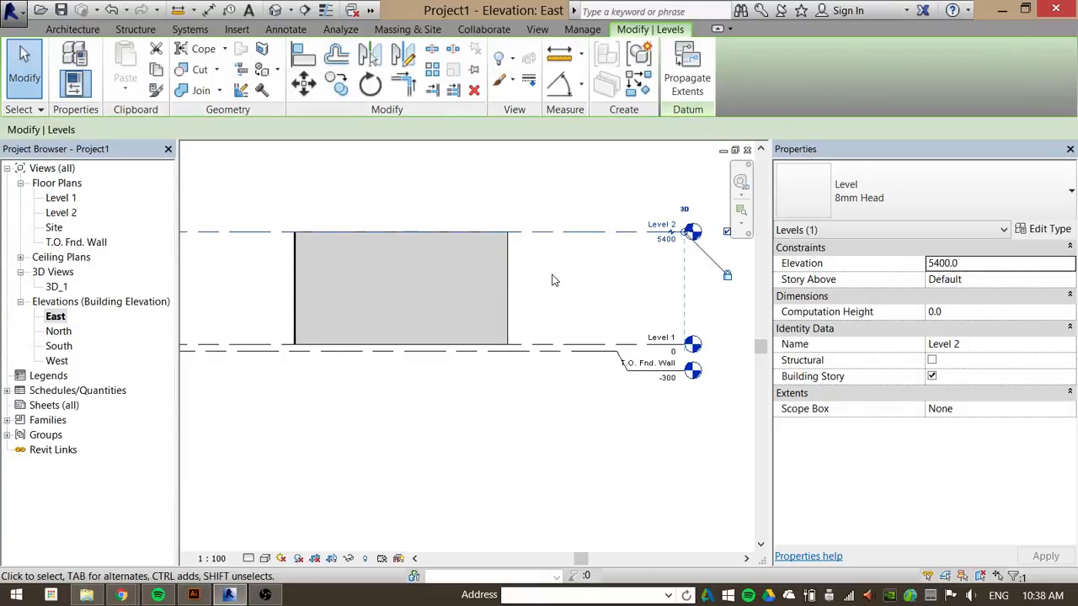
pyautogui.hotkey('ctrl', 'z')
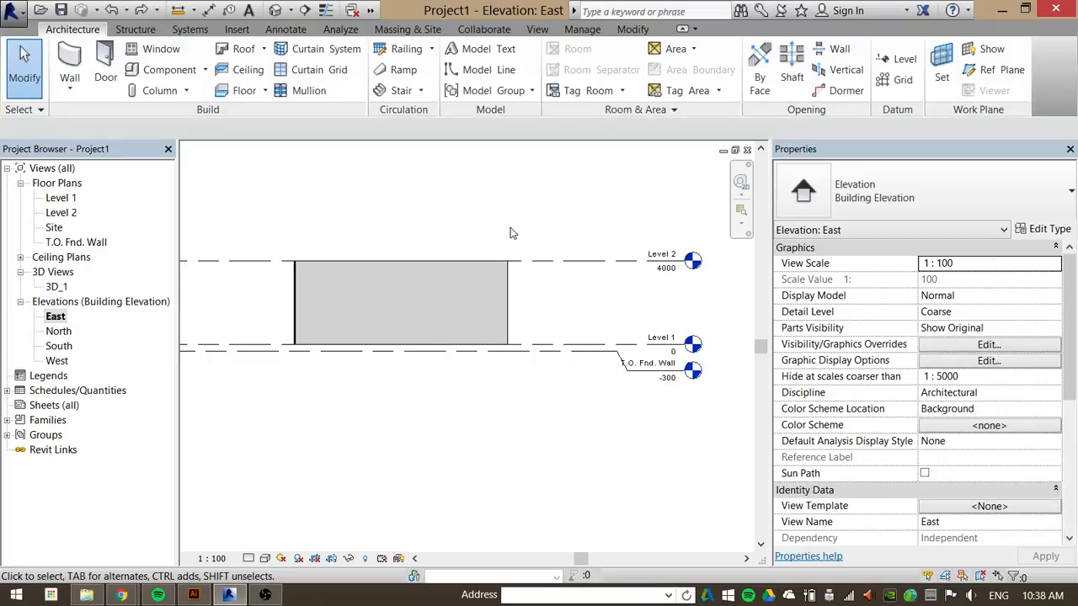
# Select all building elements crossing the East elevation and restrict the editable properties to Walls (6).
pyautogui.moveTo(269, 215); pyautogui.dragTo(312, 351)
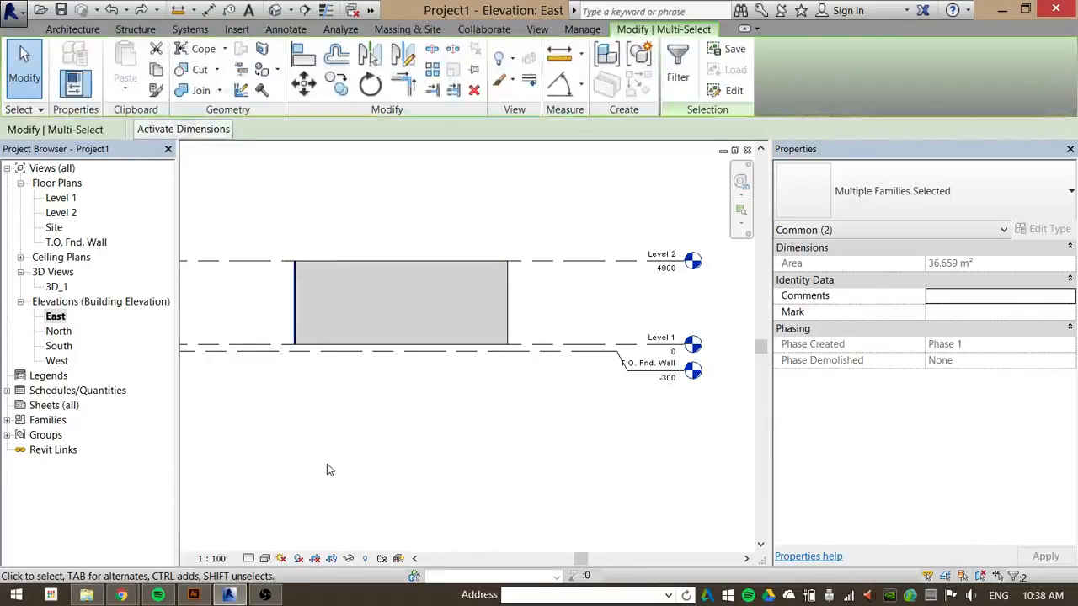
pyautogui.press('Escape')
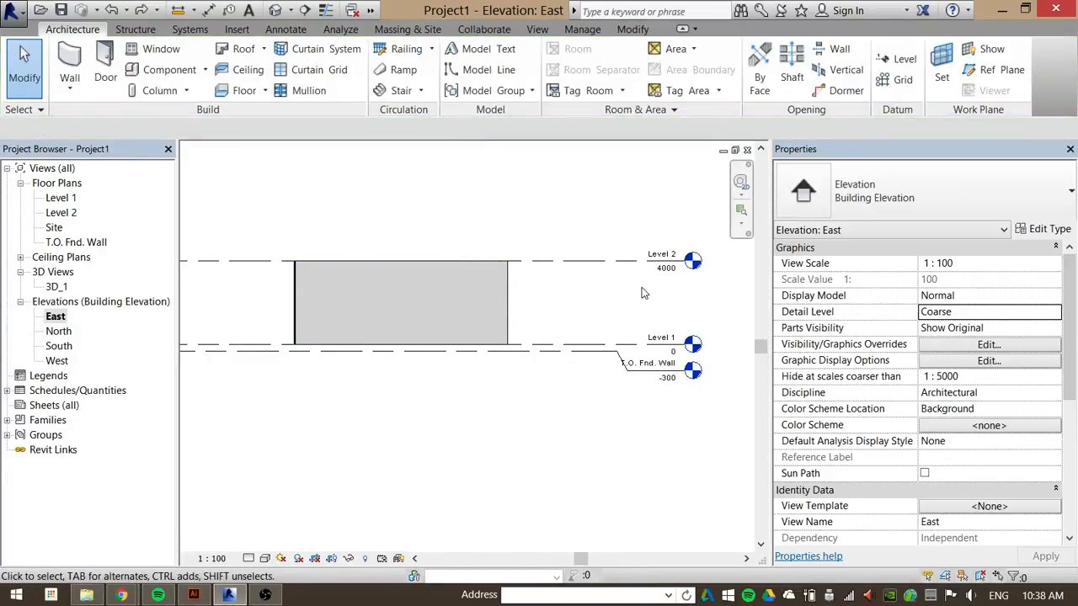
pyautogui.moveTo(519, 207); pyautogui.dragTo(288, 443)
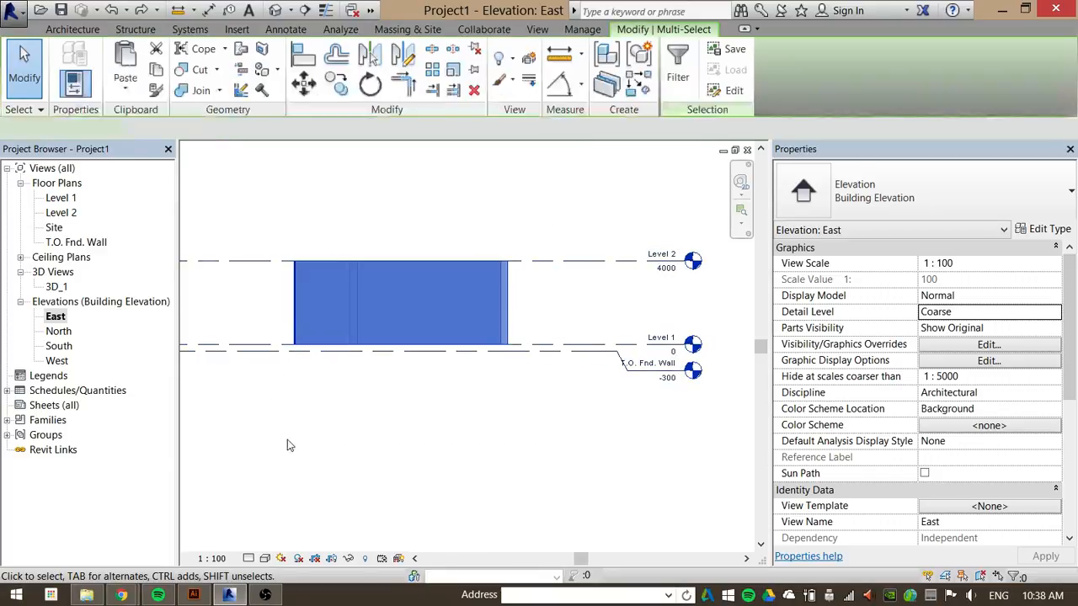
pyautogui.click(903, 233)
pyautogui.click(888, 287)
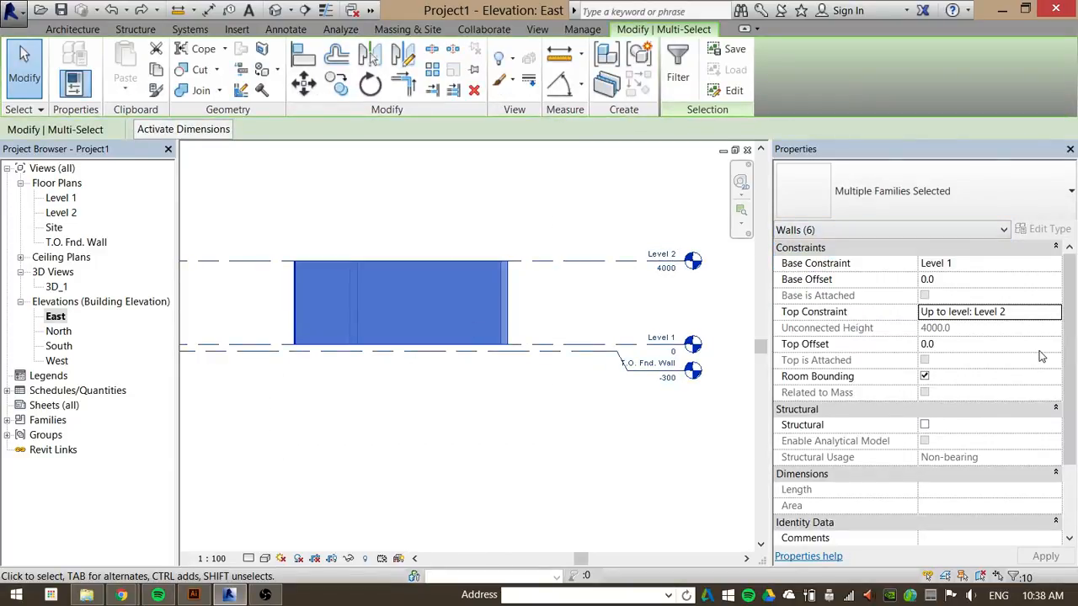
# Set the Top Offset of the six walls to 400 above Level 2, apply it and clear the selection.
pyautogui.moveTo(1071, 344)
pyautogui.mouseDown()
pyautogui.moveTo(1071, 355)
pyautogui.moveTo(1070, 343)
pyautogui.mouseUp()
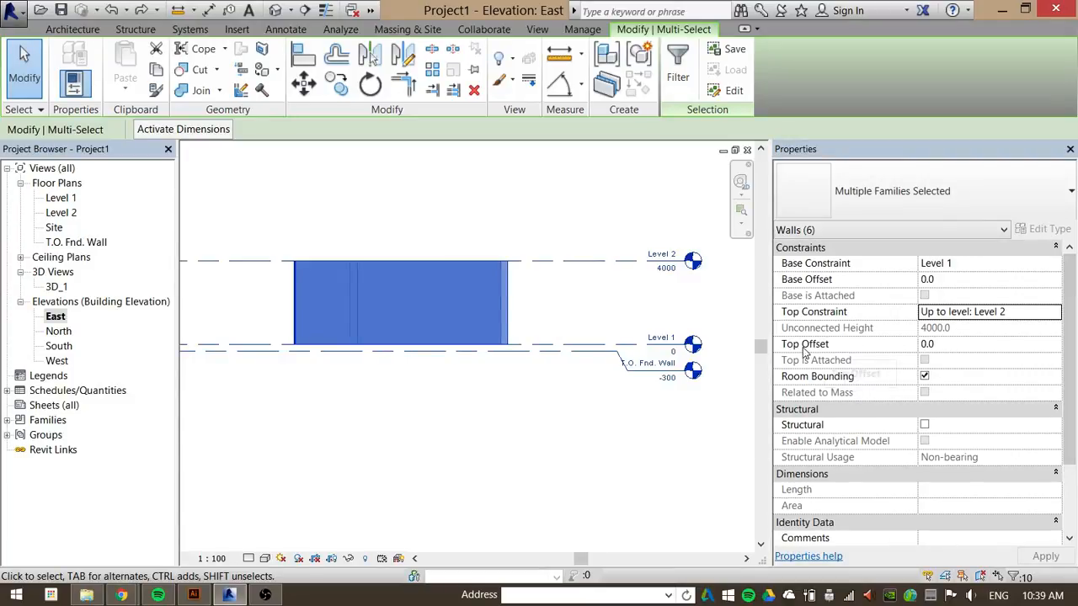
pyautogui.click(940, 344)
pyautogui.moveTo(940, 344); pyautogui.dragTo(863, 346)
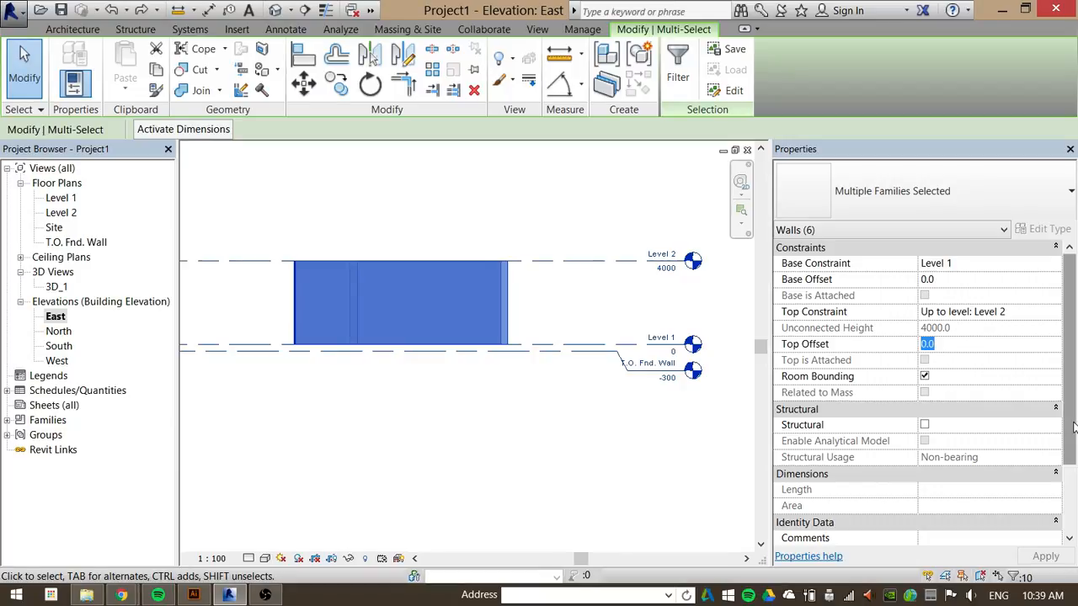
pyautogui.write('4')
pyautogui.press('Return')
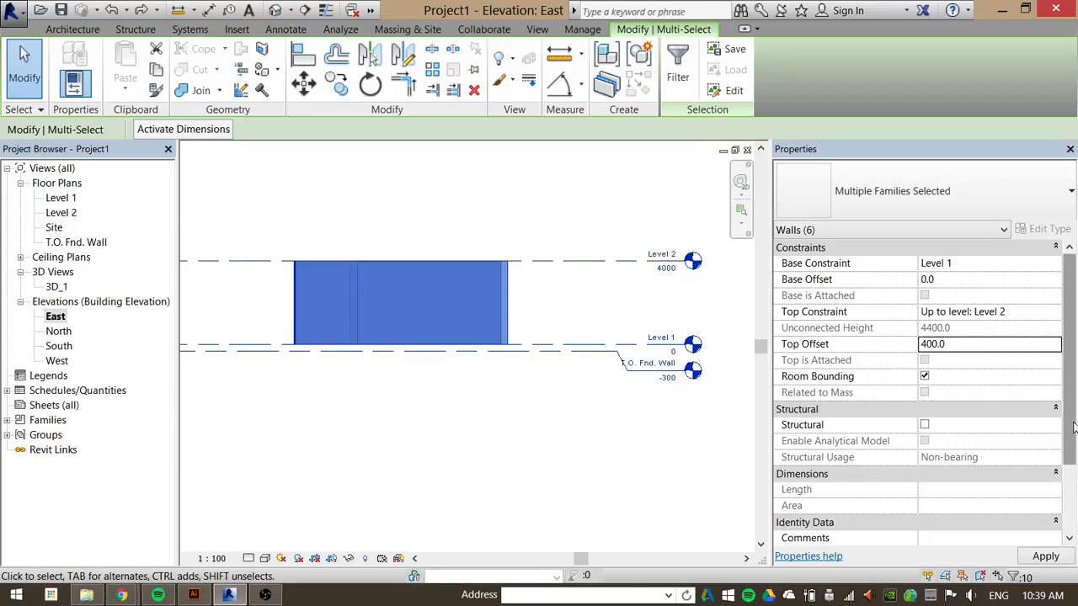
pyautogui.click(1035, 556)
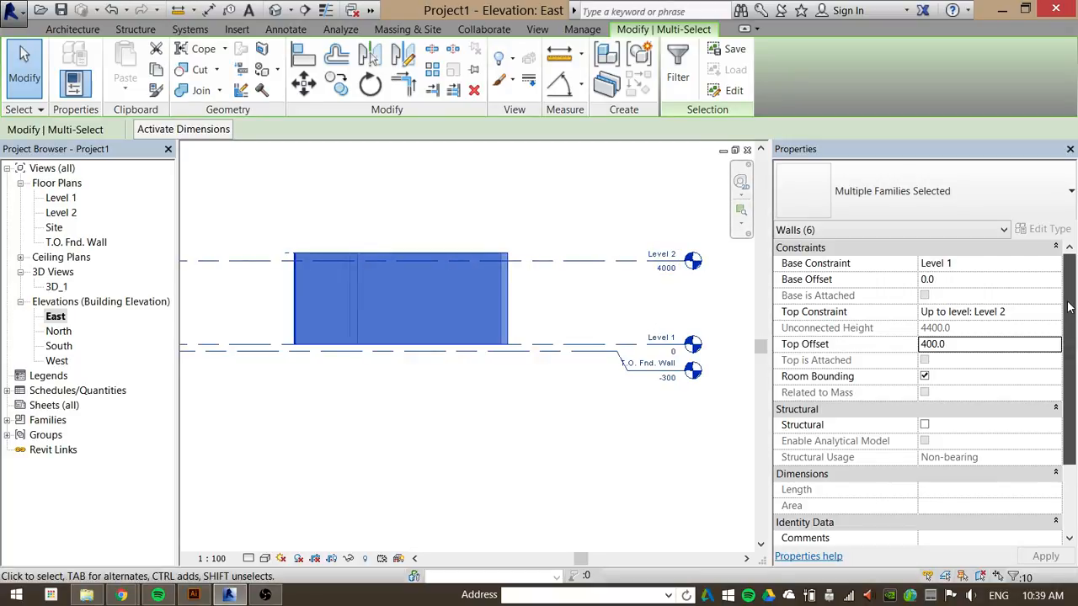
pyautogui.click(415, 429)
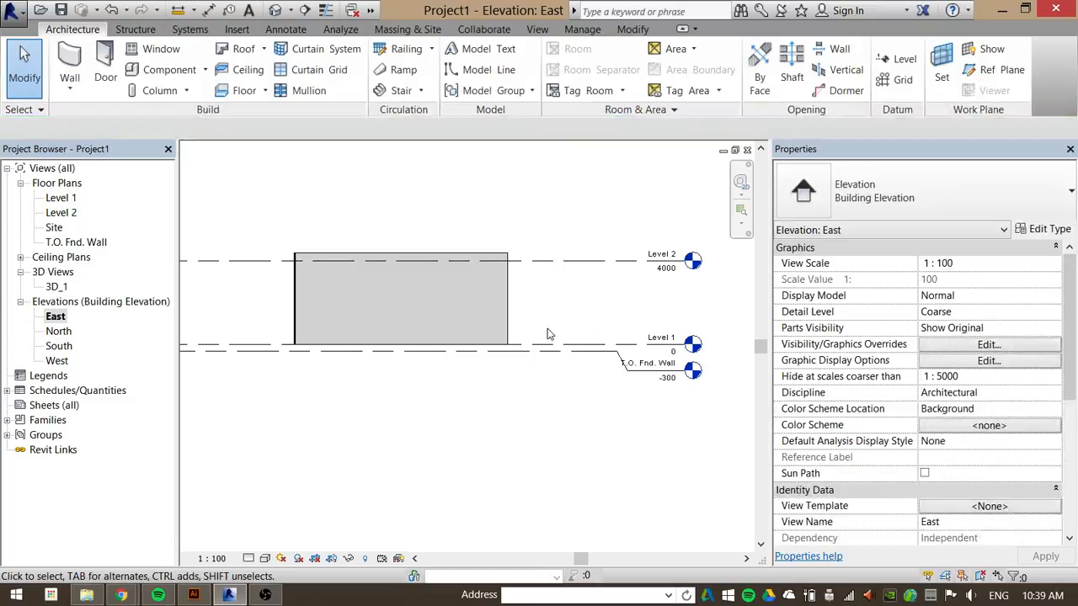
# Open the Level 1 floor plan and show the whole wall outline.
pyautogui.moveTo(557, 314); pyautogui.dragTo(597, 342, button='middle')
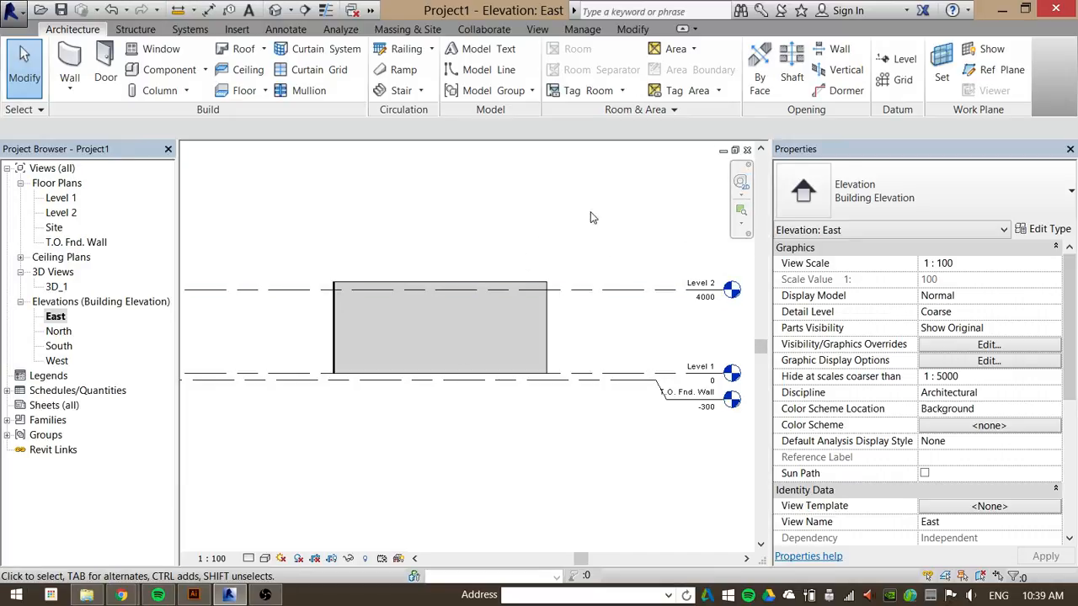
pyautogui.moveTo(557, 241); pyautogui.dragTo(491, 228, button='middle')
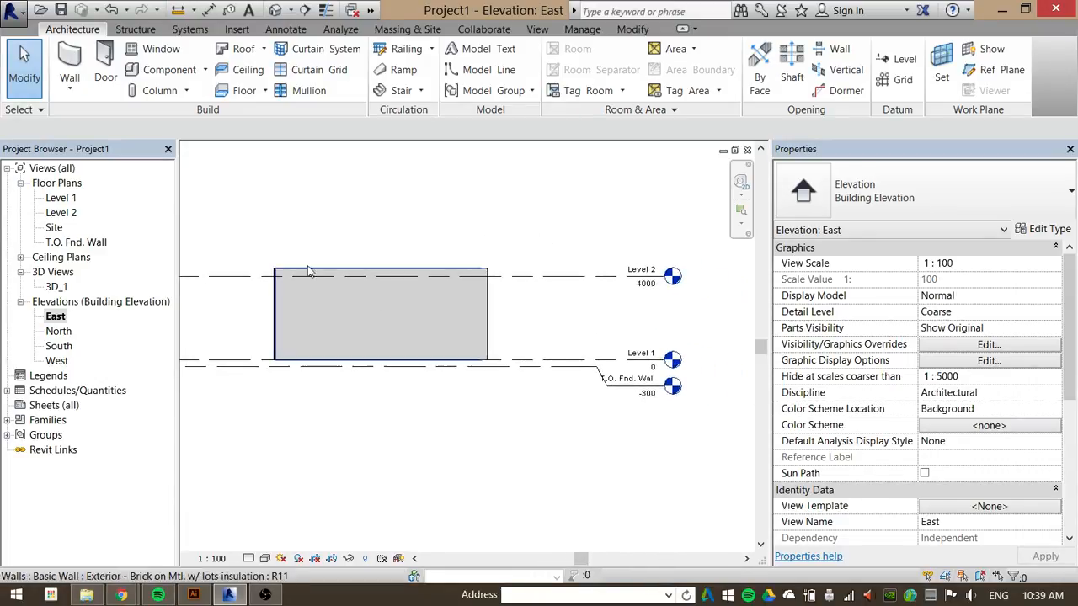
pyautogui.doubleClick(59, 199)
pyautogui.scroll(-1, 384, 344)
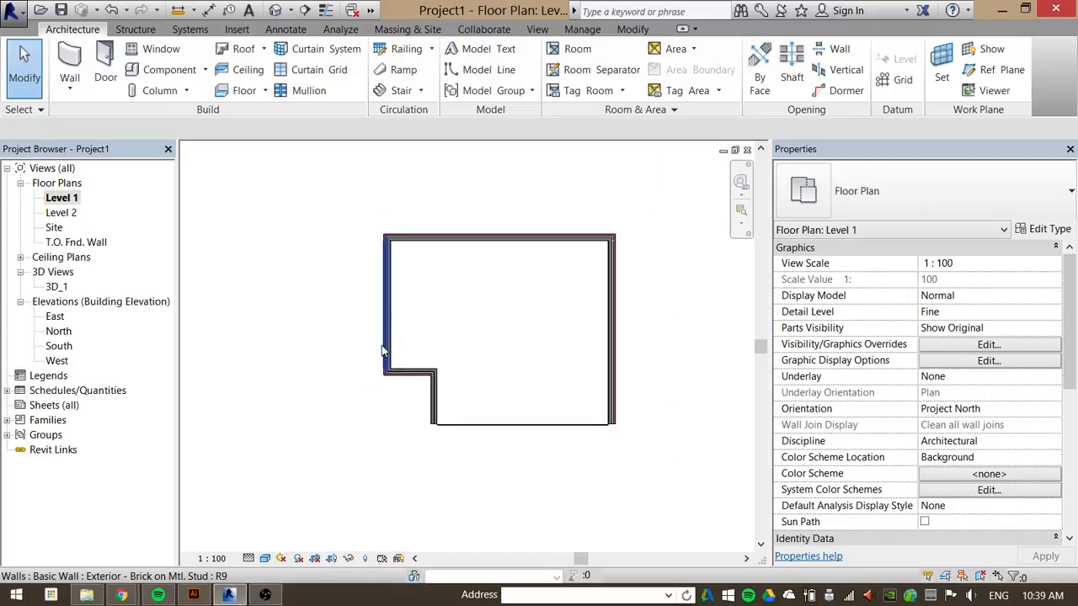
pyautogui.moveTo(545, 298); pyautogui.dragTo(471, 303, button='middle')
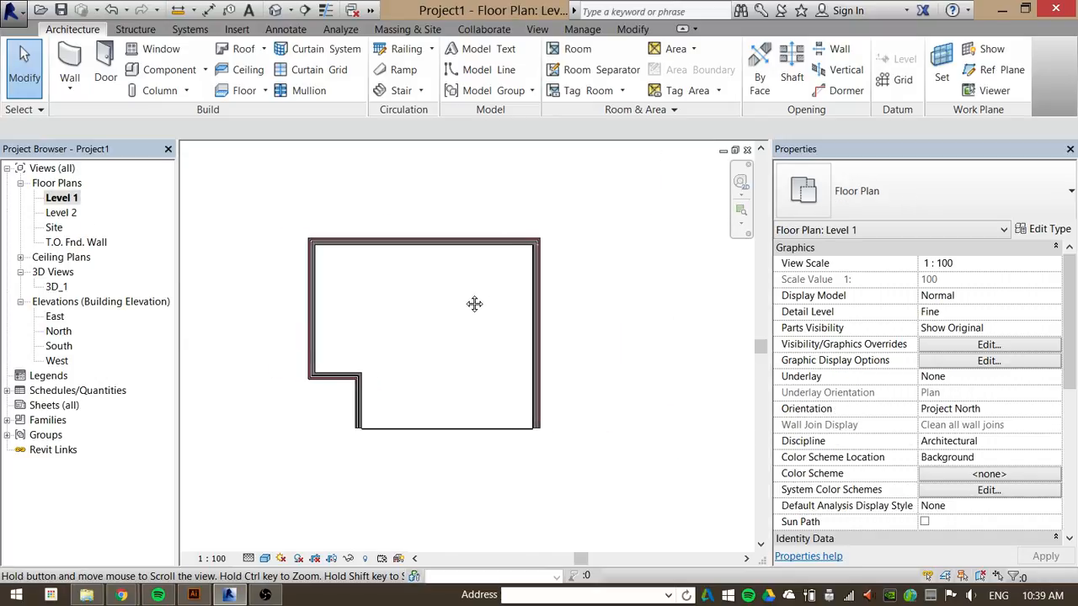
# Start an architectural floor on Level 1 and pick all six walls, including the curtain wall, as its boundary.
pyautogui.click(266, 91)
pyautogui.click(255, 116)
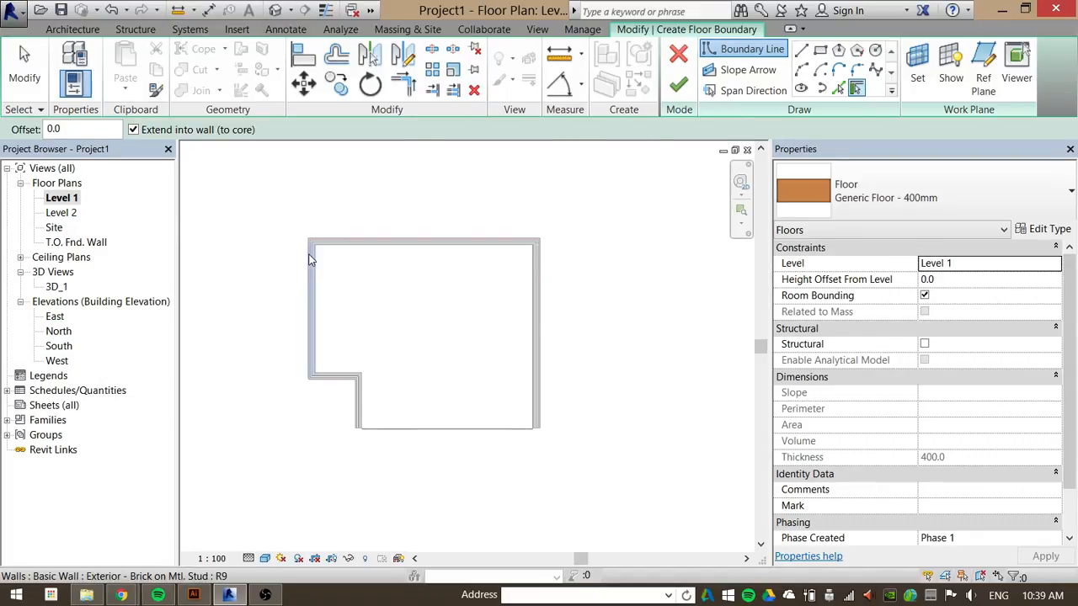
pyautogui.click(311, 257)
pyautogui.click(392, 246)
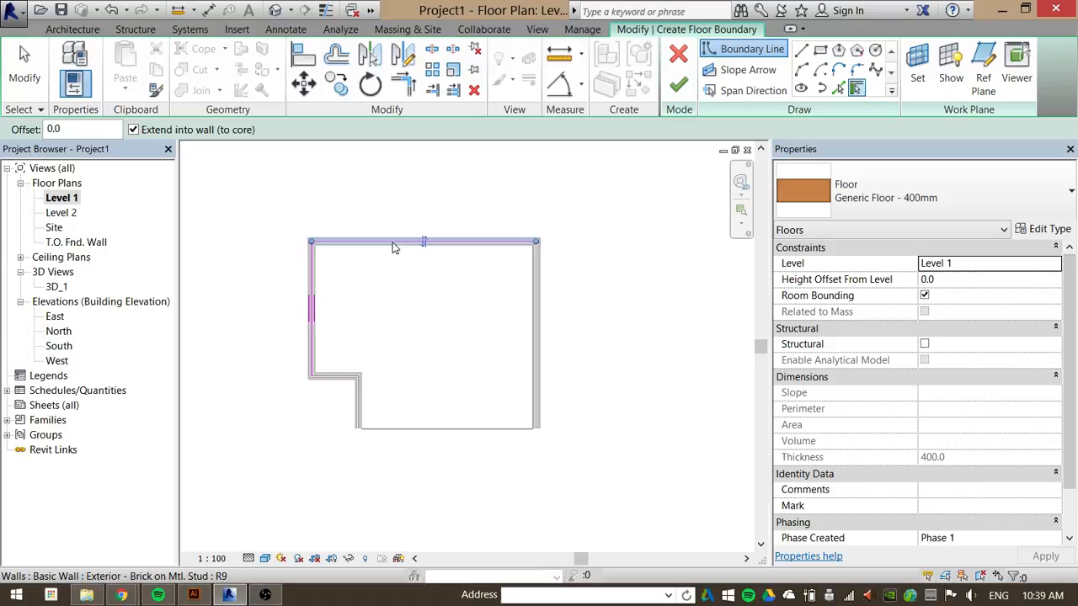
pyautogui.click(536, 313)
pyautogui.click(429, 427)
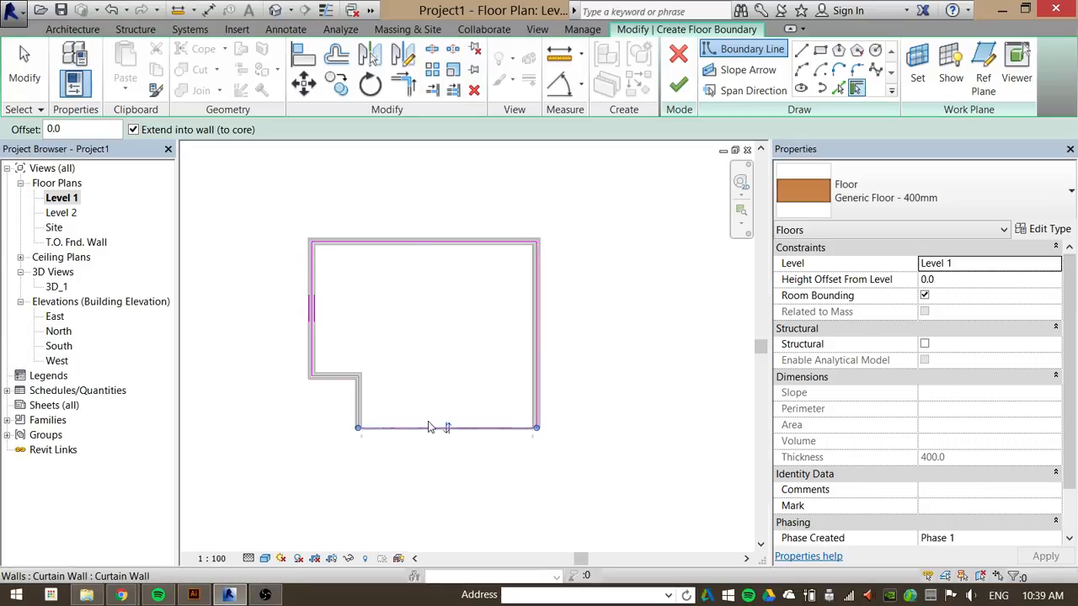
pyautogui.click(358, 404)
pyautogui.click(333, 376)
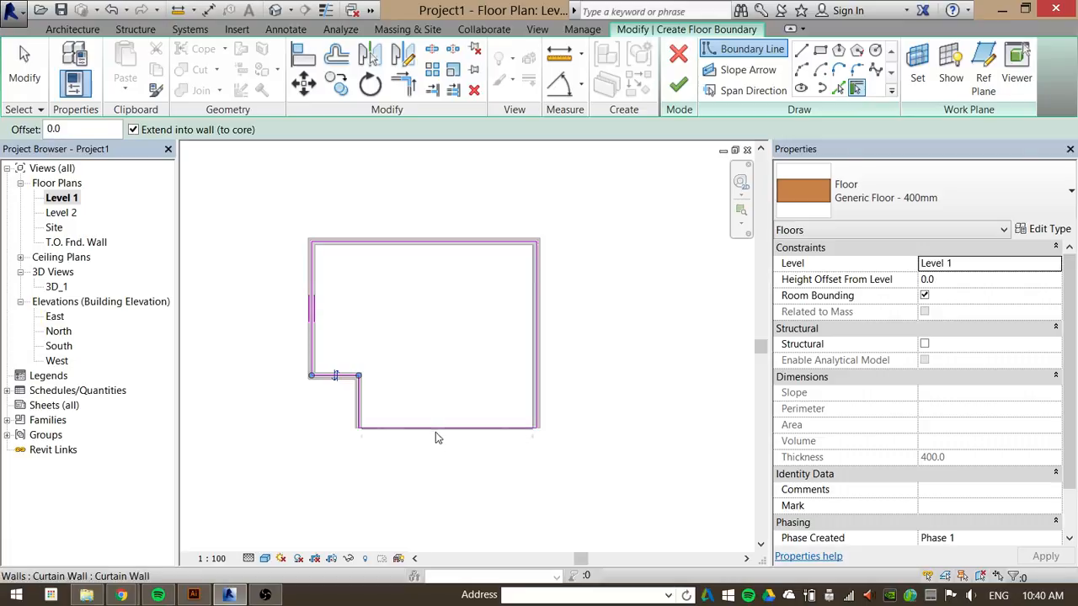
# Sketch three connected floor boundary lines forming a rectangle outside the east wall, leaving the side facing the building open.
pyautogui.press('l')
pyautogui.press('i')
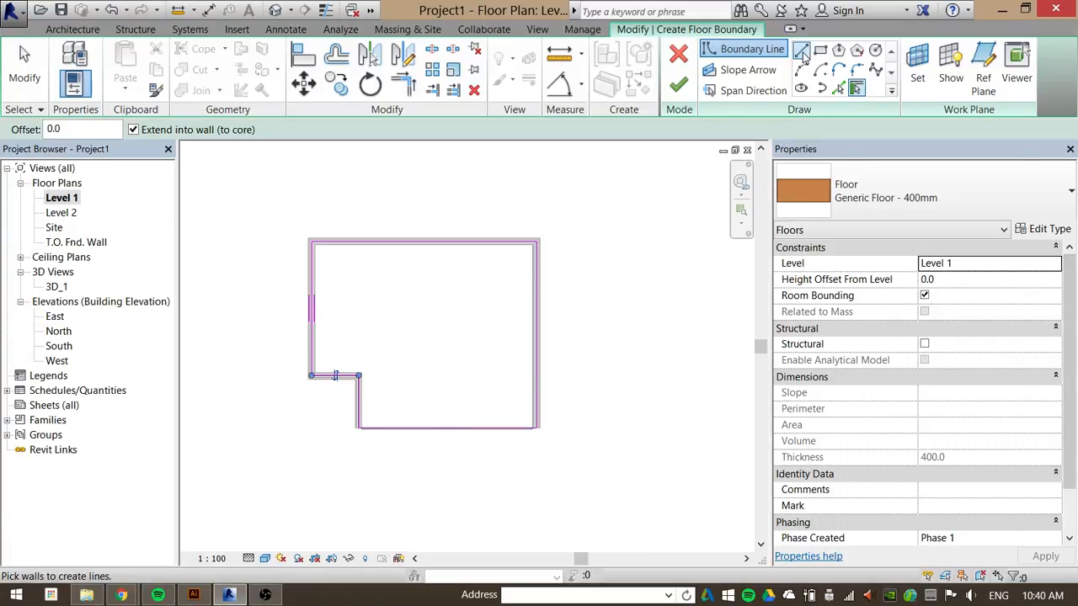
pyautogui.click(573, 282)
pyautogui.click(641, 281)
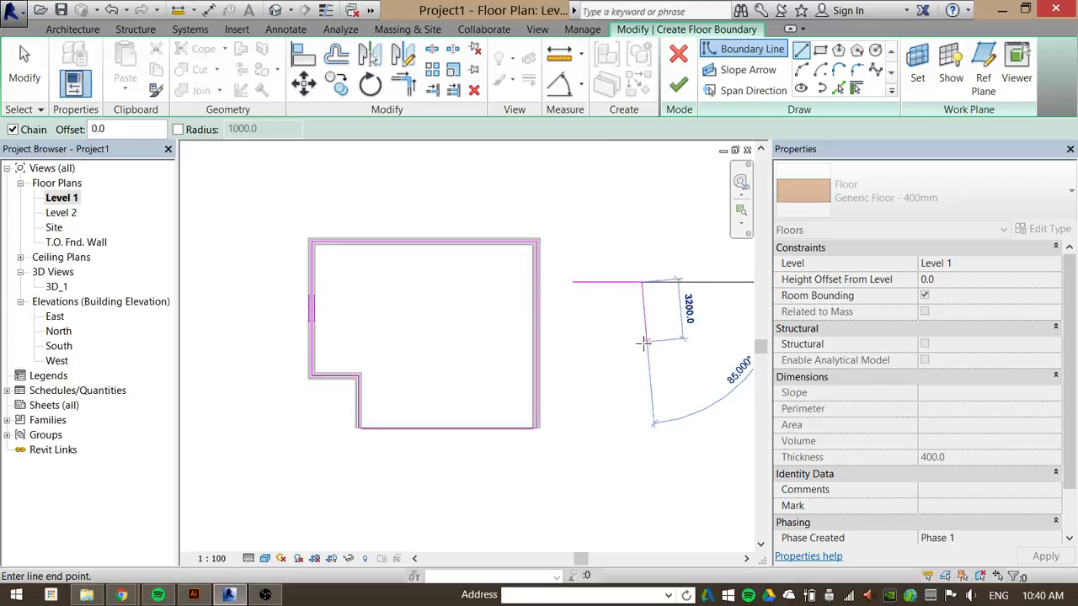
pyautogui.click(642, 348)
pyautogui.click(549, 349)
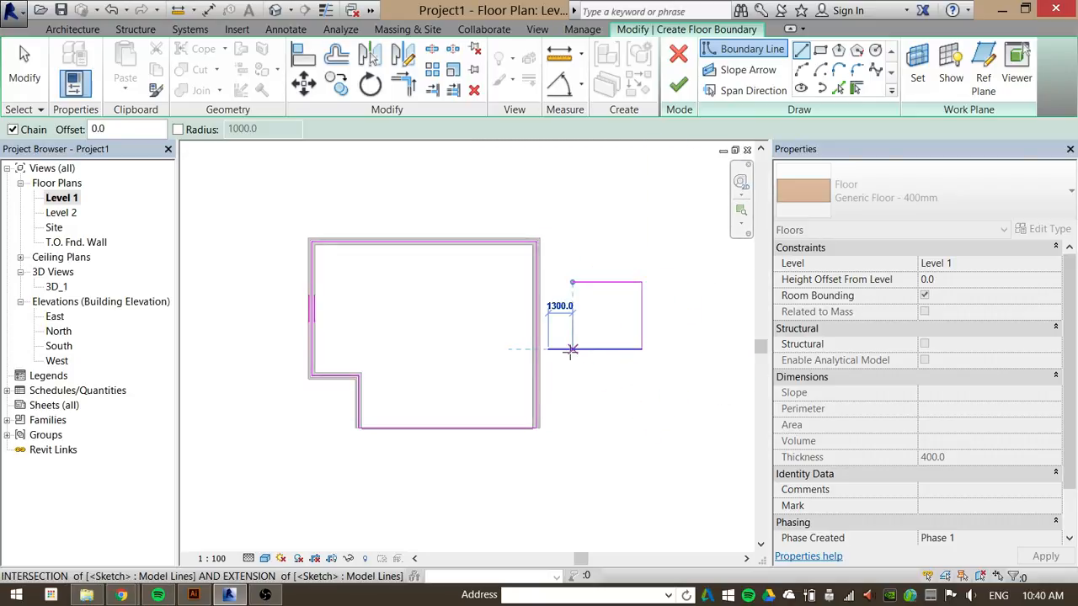
pyautogui.press('Escape')
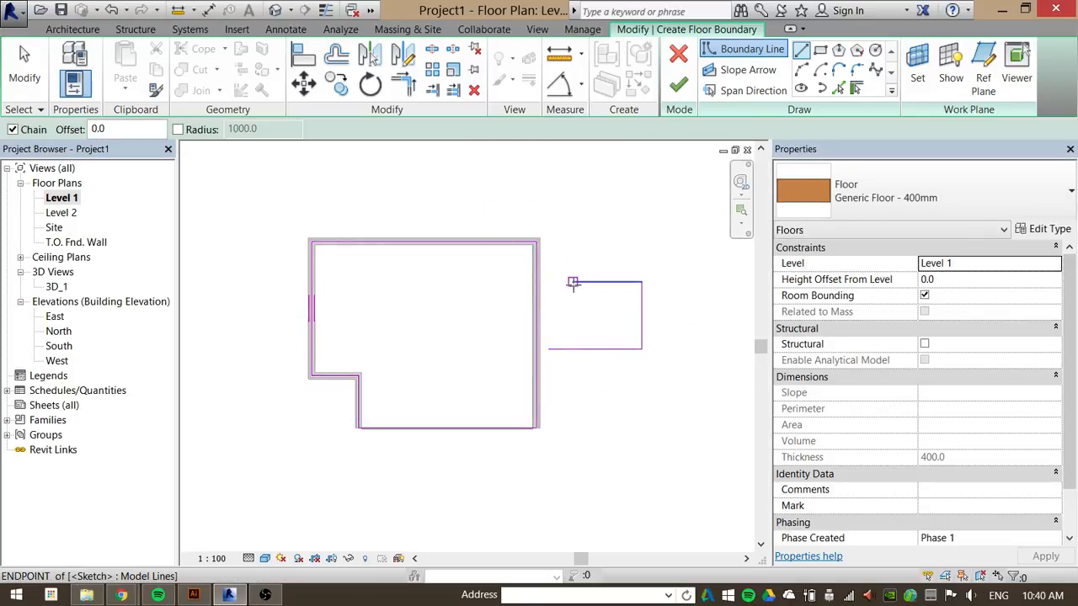
# Extend the open ends of the rectangle's upper and lower lines to the boundary line in the east wall.
pyautogui.scroll(3, 553, 295)
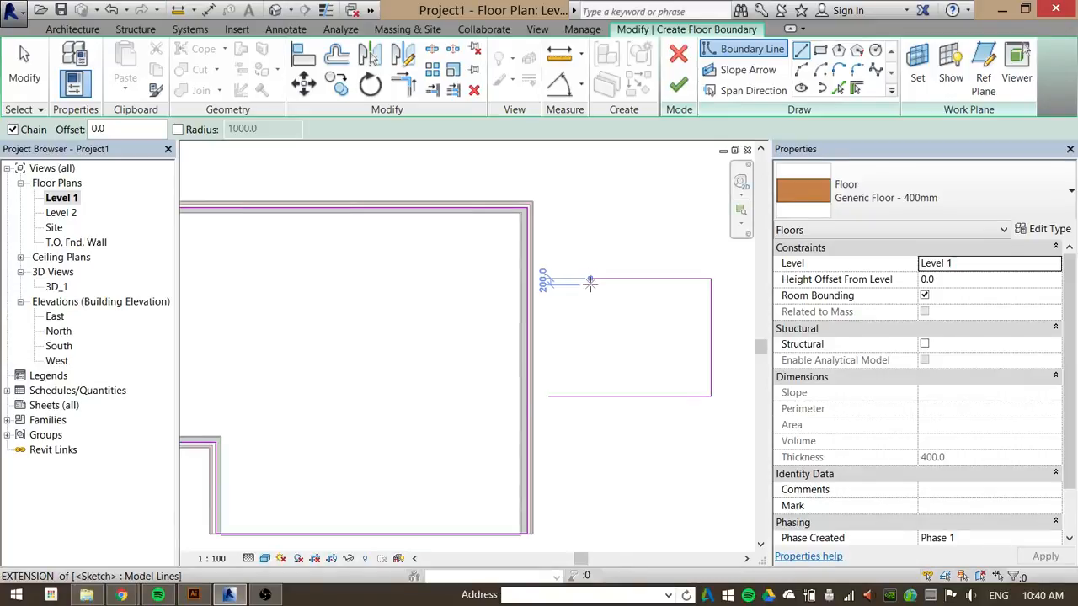
pyautogui.press('Escape')
pyautogui.press('Escape')
pyautogui.click(581, 279)
pyautogui.moveTo(590, 279); pyautogui.dragTo(527, 279)
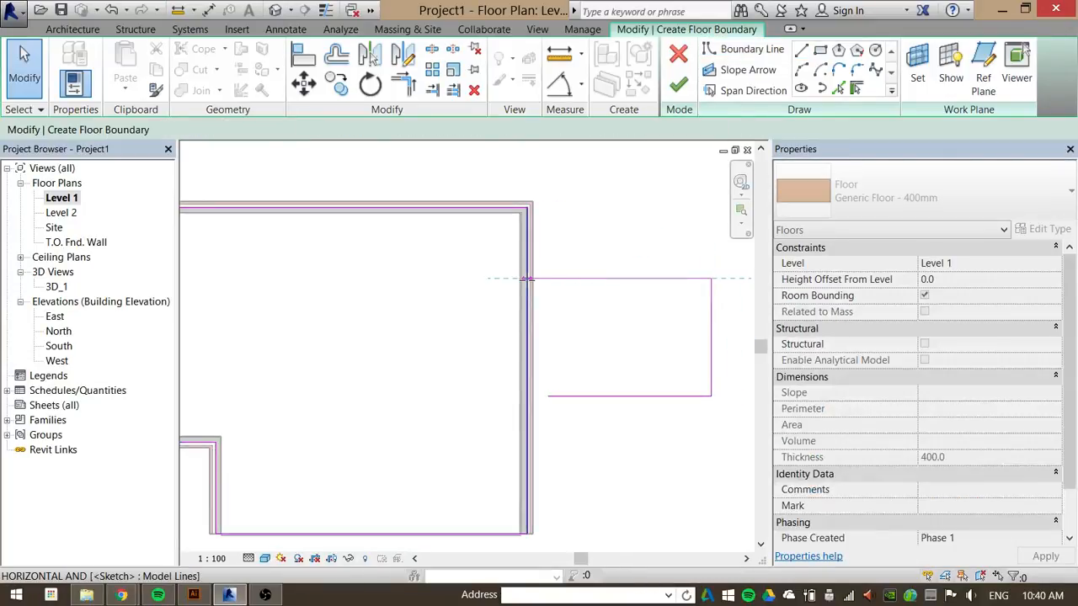
pyautogui.click(560, 430)
pyautogui.click(553, 396)
pyautogui.moveTo(548, 396); pyautogui.dragTo(527, 396)
pyautogui.click(600, 247)
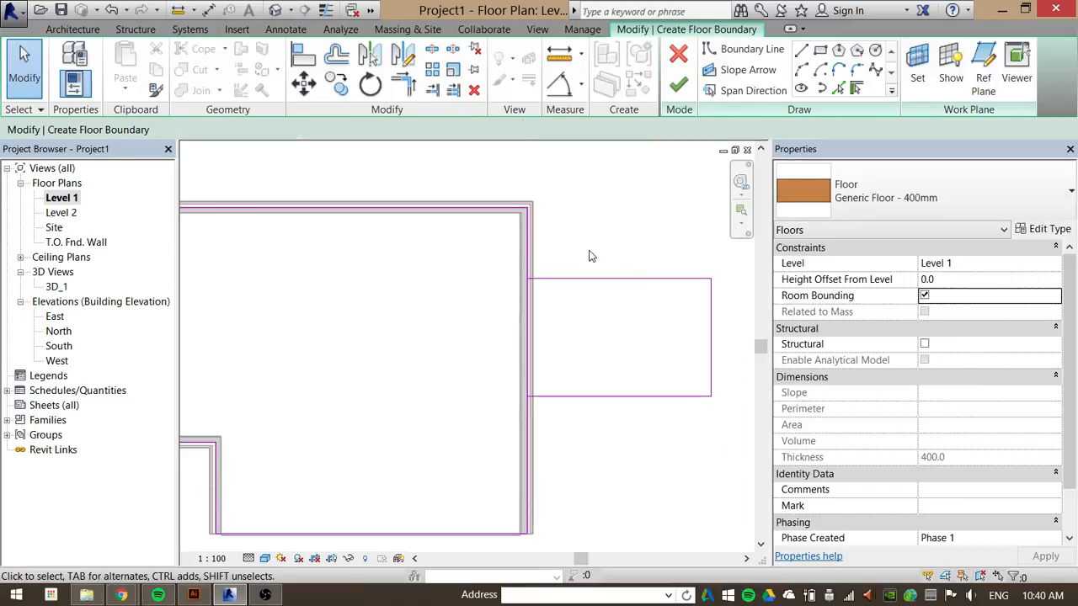
# Trim the east wall's boundary line to a corner with the extension's upper line, unjoining the elements that cannot stay joined.
pyautogui.scroll(-2, 575, 328)
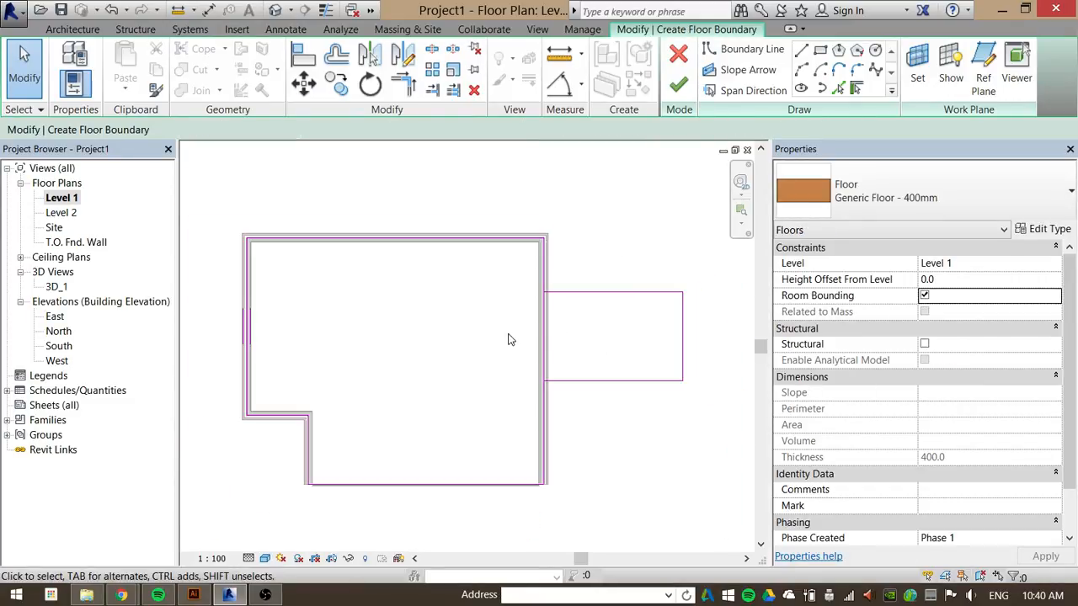
pyautogui.scroll(1, 548, 306)
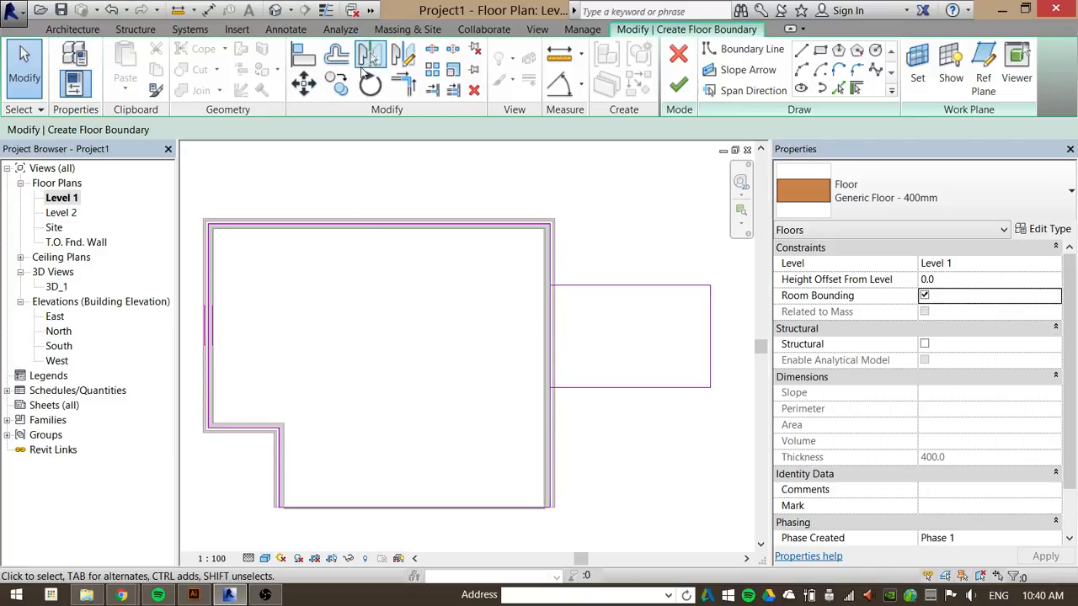
pyautogui.click(404, 82)
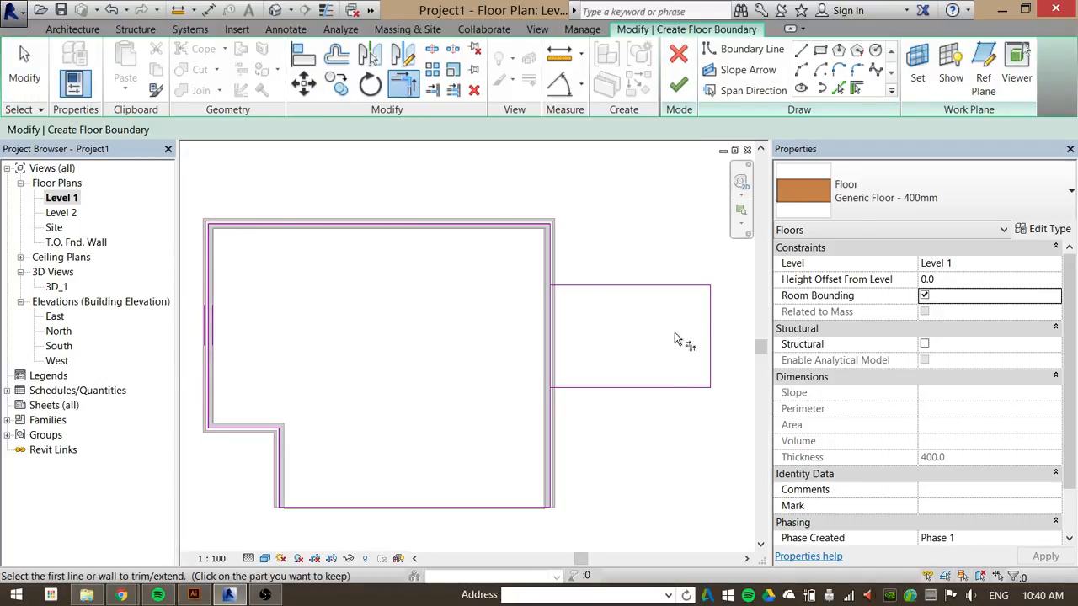
pyautogui.click(575, 288)
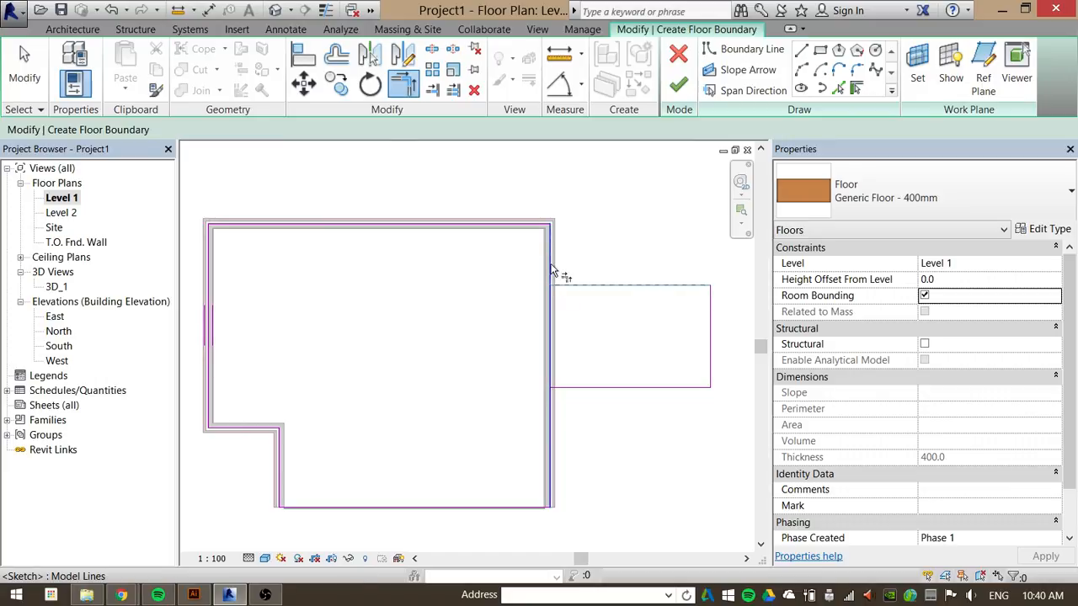
pyautogui.click(549, 271)
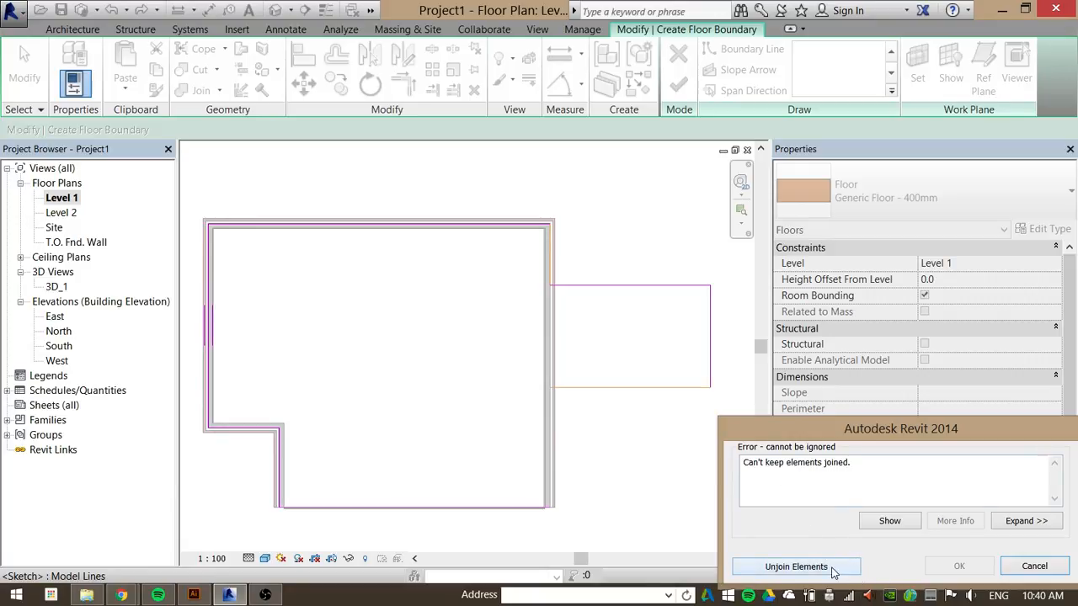
pyautogui.click(796, 567)
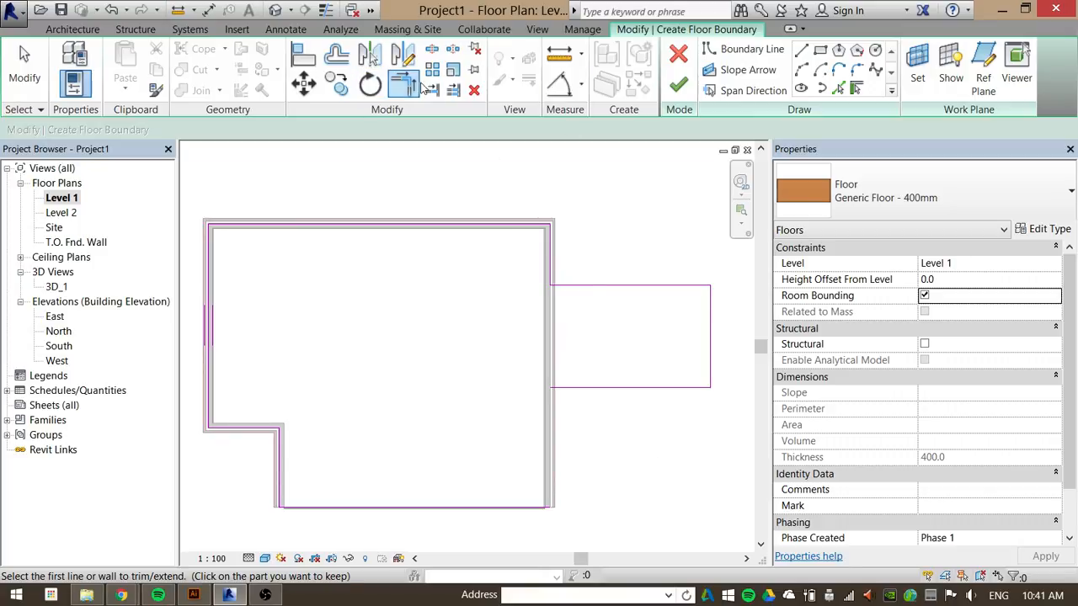
# Draw a vertical boundary line from the extension's lower line down to the building's southeast corner.
pyautogui.click(801, 50)
pyautogui.click(550, 388)
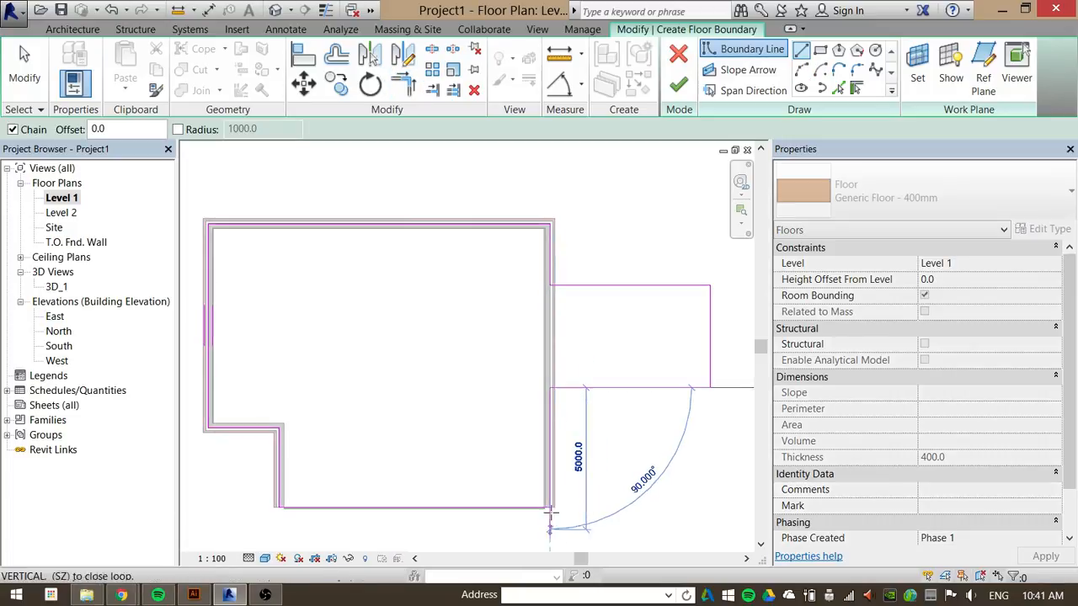
pyautogui.click(550, 508)
pyautogui.click(25, 67)
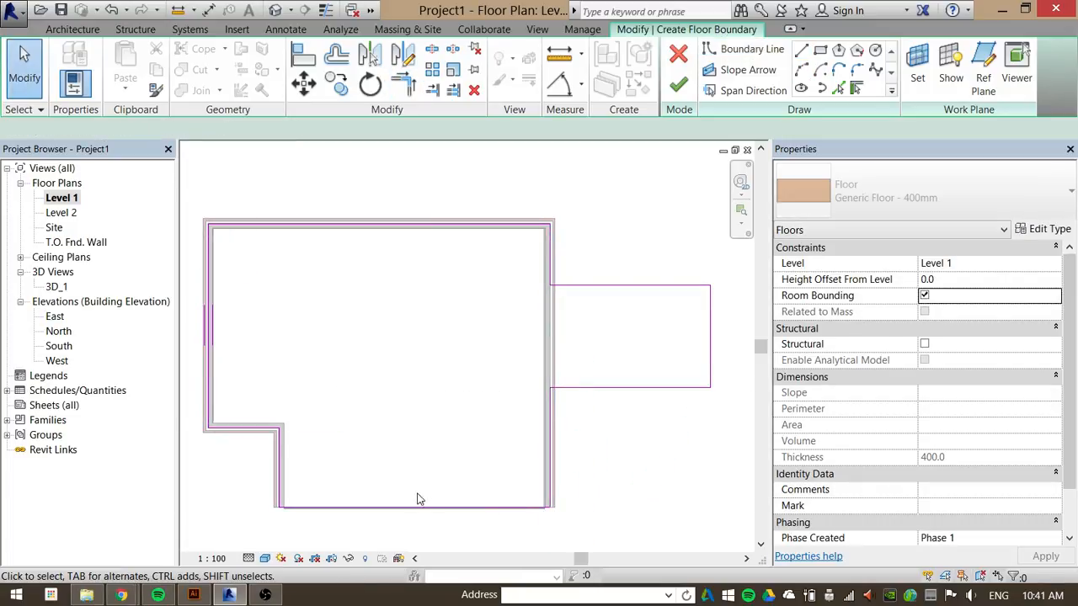
# Finish the floor sketch to create the Generic Floor - 400mm and deselect it.
pyautogui.scroll(3, 522, 526)
pyautogui.scroll(2, 594, 494)
pyautogui.scroll(-7, 581, 499)
pyautogui.moveTo(517, 425); pyautogui.dragTo(448, 381, button='middle')
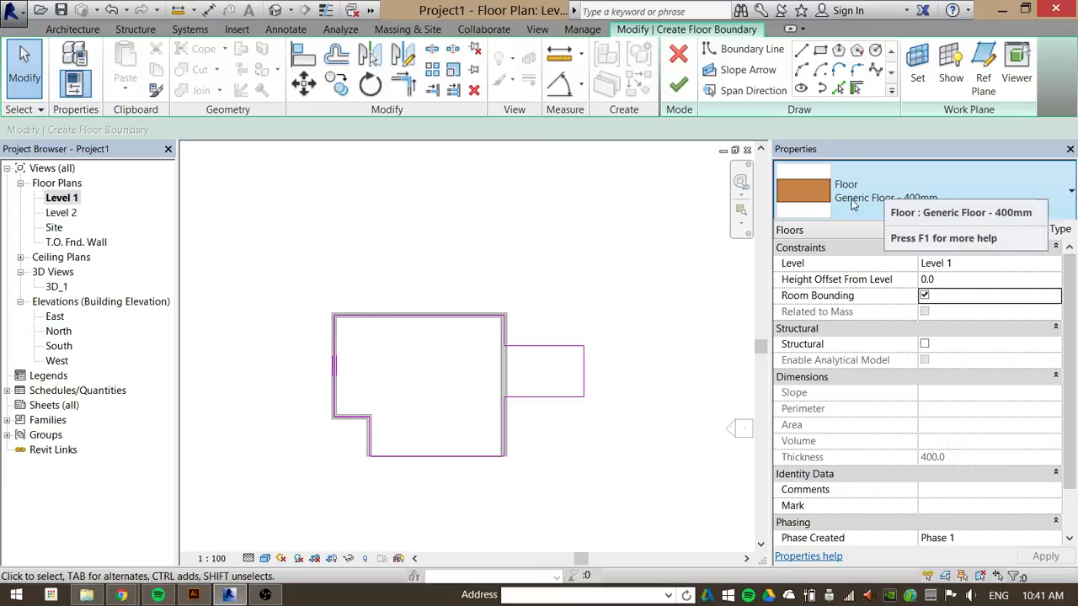
pyautogui.click(678, 84)
pyautogui.click(564, 510)
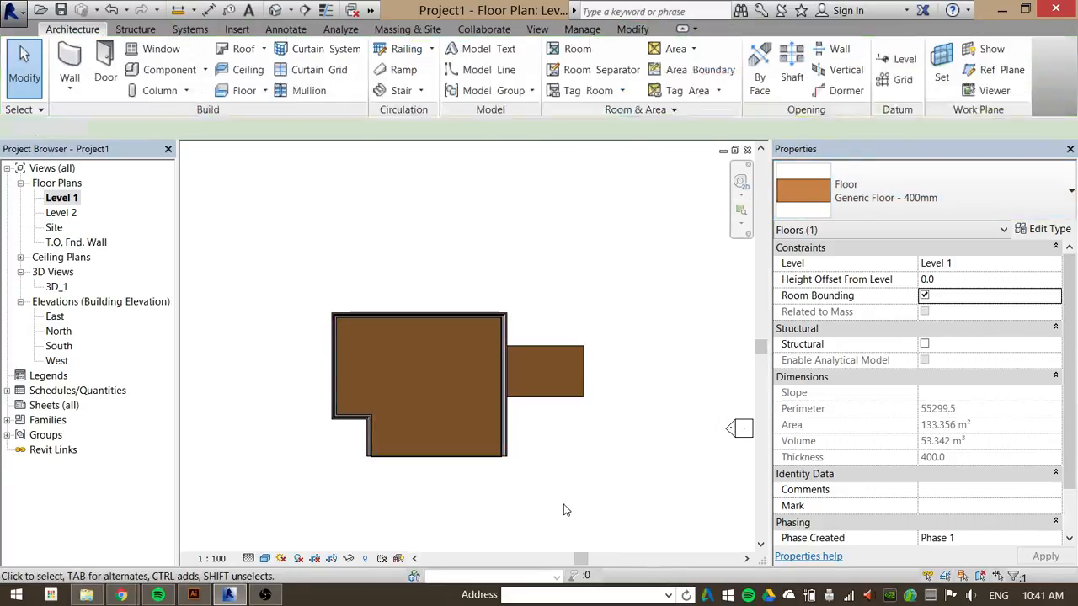
# Open the 3D_1 view and examine how the floor edge meets the walls from above and below.
pyautogui.doubleClick(56, 286)
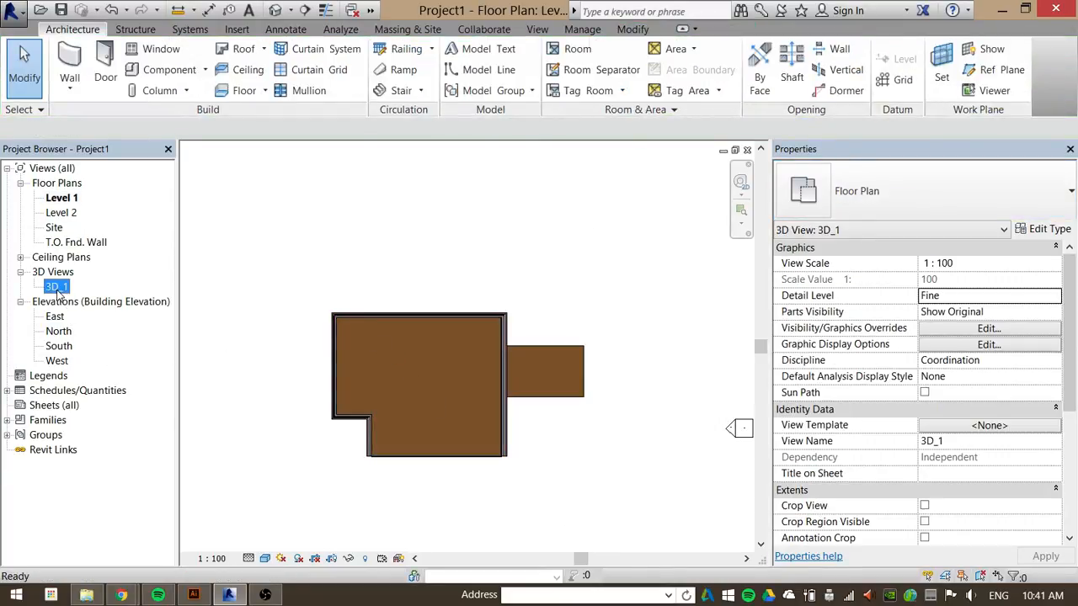
pyautogui.moveTo(518, 366); pyautogui.dragTo(381, 298, button='middle')
pyautogui.scroll(3, 489, 372)
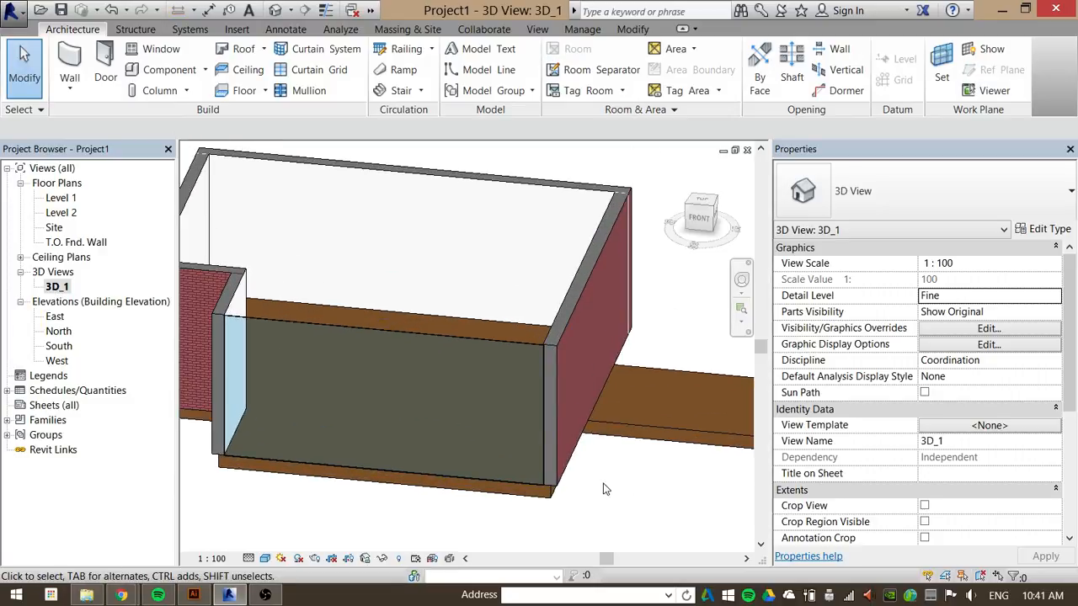
pyautogui.press('alt')
pyautogui.click(635, 491)
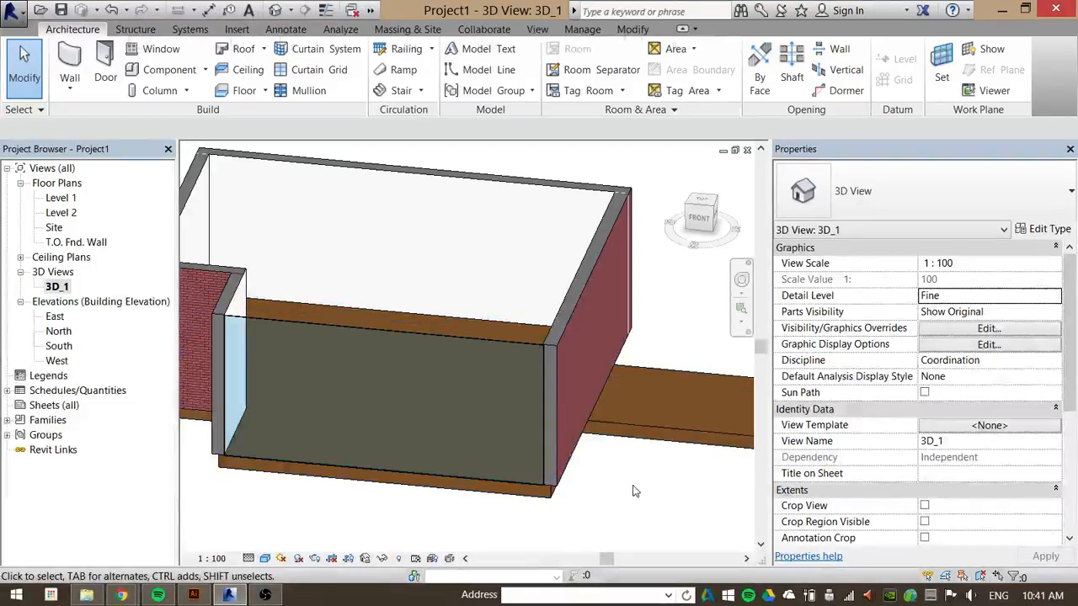
pyautogui.keyDown('shift'); pyautogui.moveTo(636, 490); pyautogui.dragTo(645, 413, button='middle'); pyautogui.keyUp('shift')
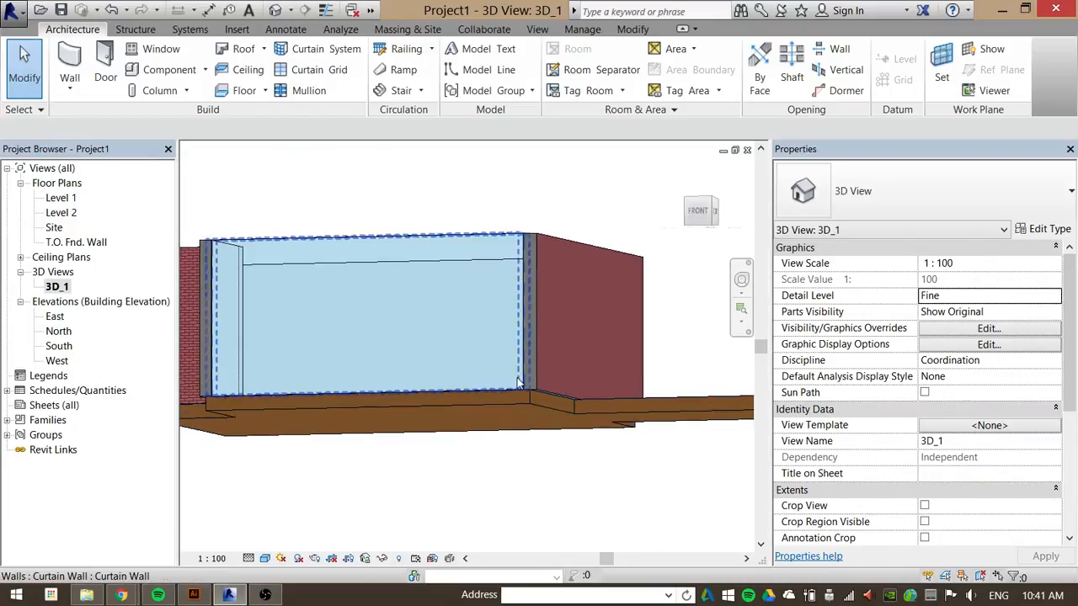
pyautogui.keyDown('shift'); pyautogui.moveTo(536, 408); pyautogui.dragTo(548, 495, button='middle'); pyautogui.keyUp('shift')
# Start editing the boundary of the floor and switch to the Level 1 floor plan.
pyautogui.click(692, 403)
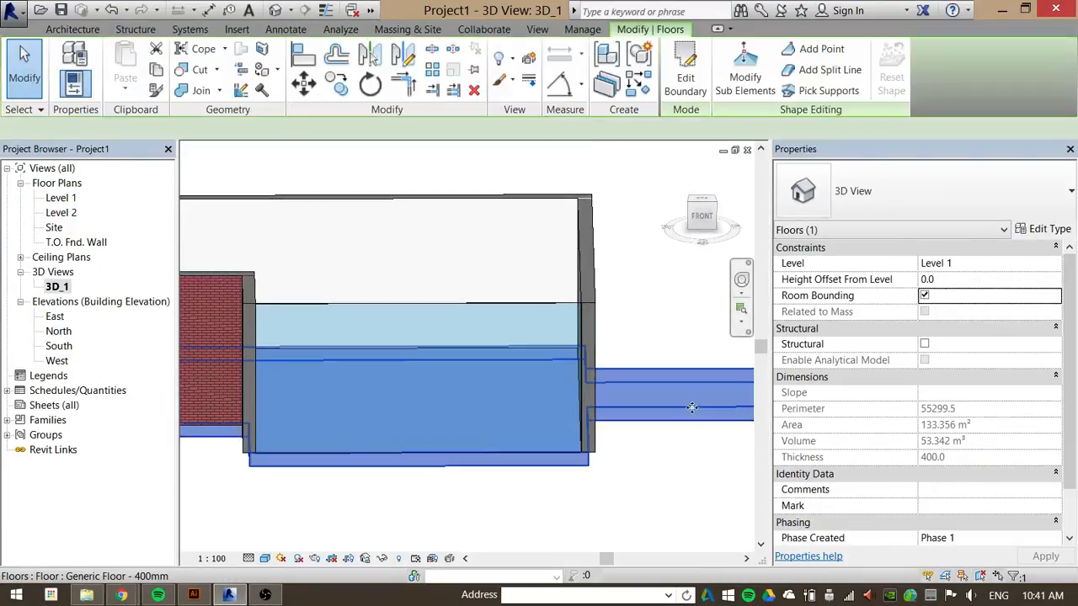
pyautogui.click(685, 81)
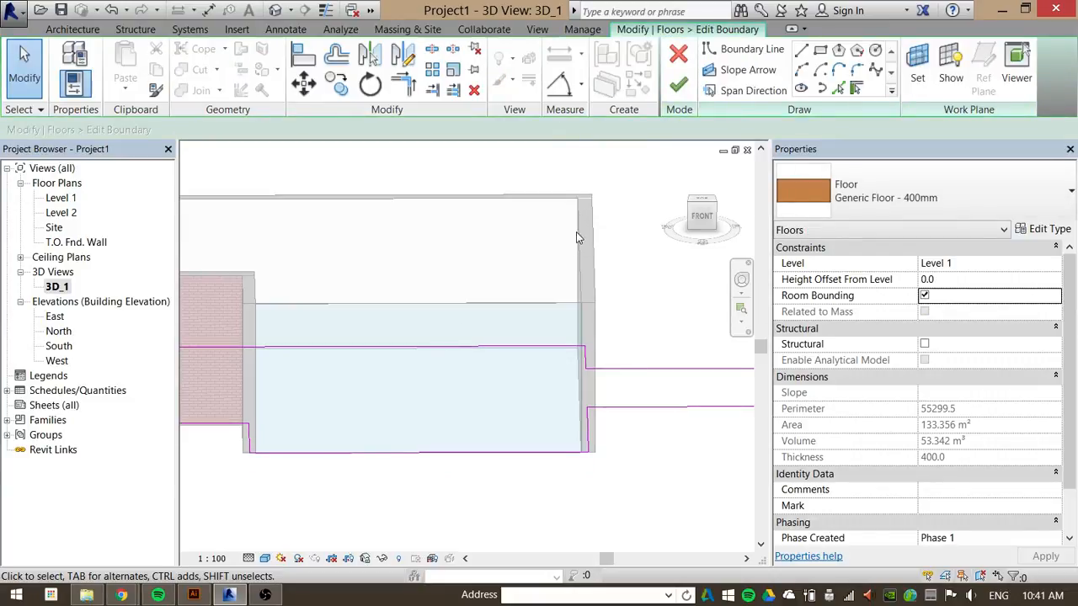
pyautogui.keyDown('shift'); pyautogui.moveTo(539, 300); pyautogui.dragTo(437, 435, button='middle'); pyautogui.keyUp('shift')
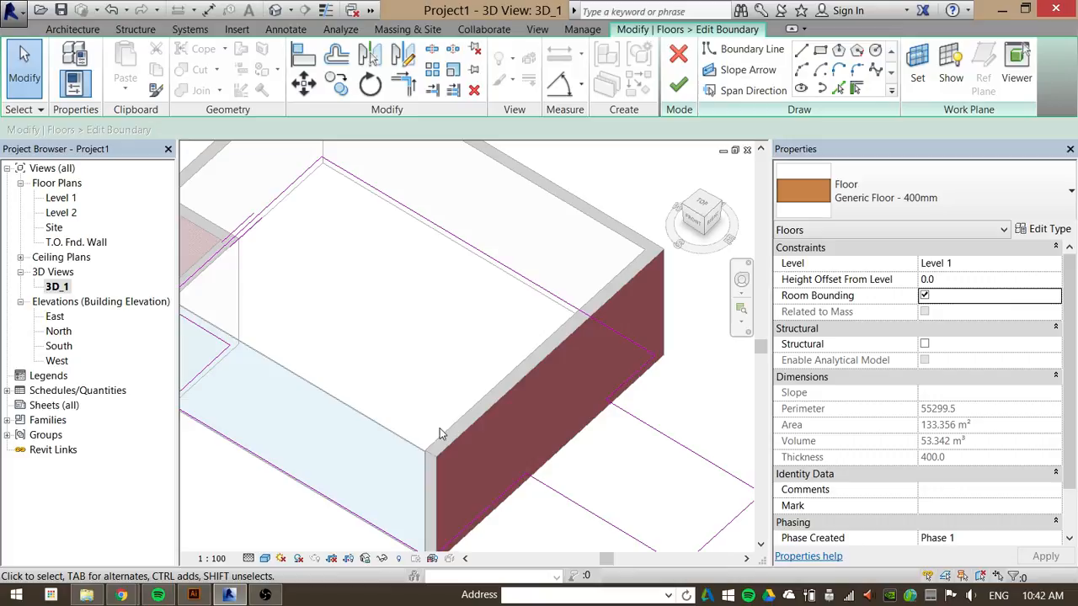
pyautogui.rightClick(462, 391)
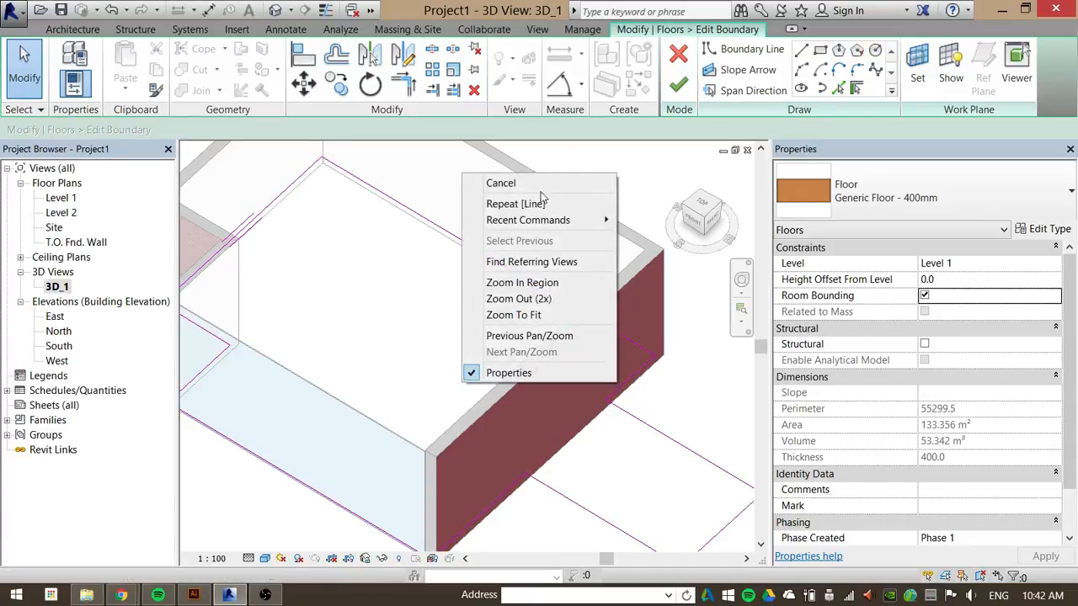
pyautogui.click(468, 181)
pyautogui.scroll(-2, 335, 260)
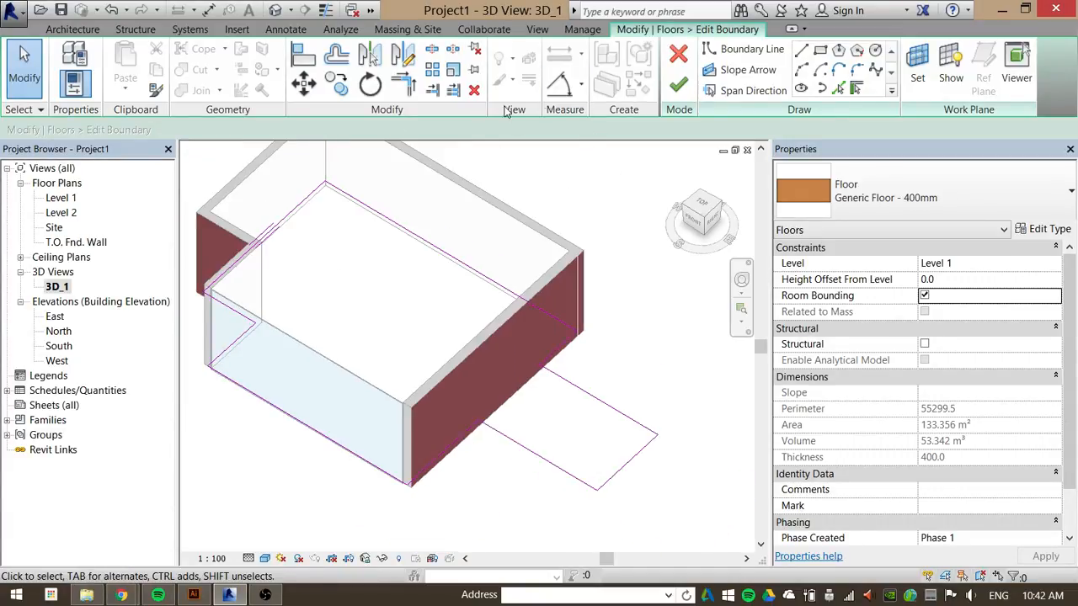
pyautogui.doubleClick(66, 197)
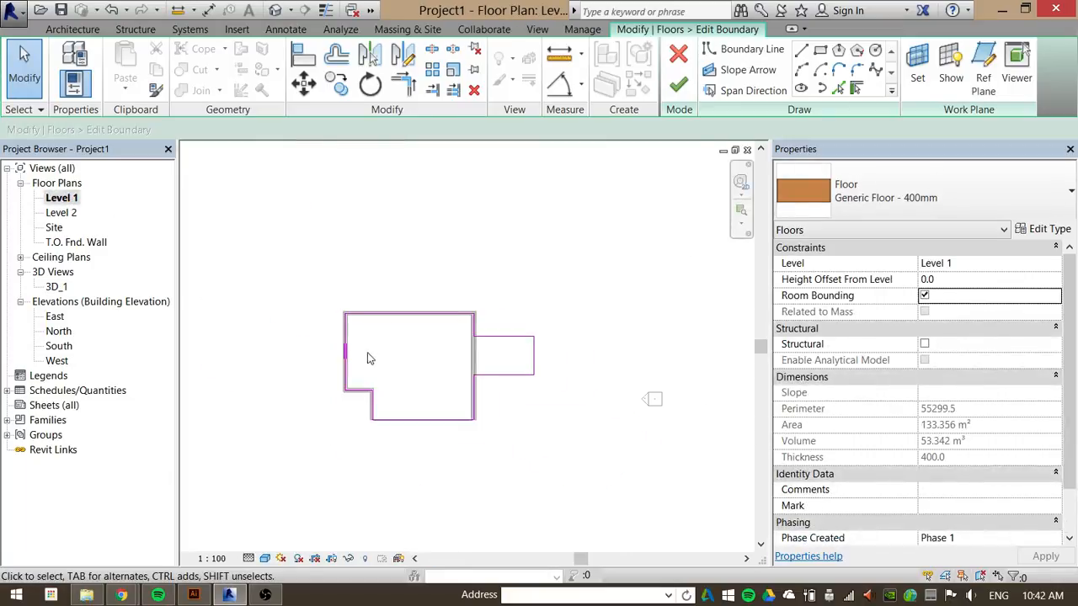
# Move the west boundary line and the two lines of the southwest notch to the inner faces of their walls.
pyautogui.scroll(6, 325, 358)
pyautogui.click(322, 379)
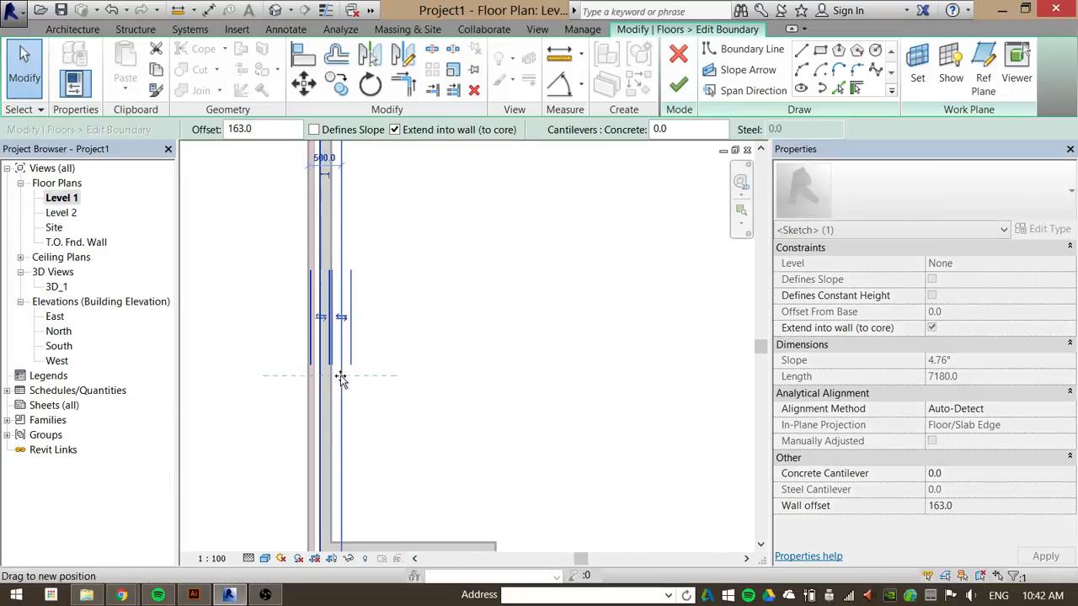
pyautogui.scroll(-5, 385, 421)
pyautogui.scroll(4, 385, 349)
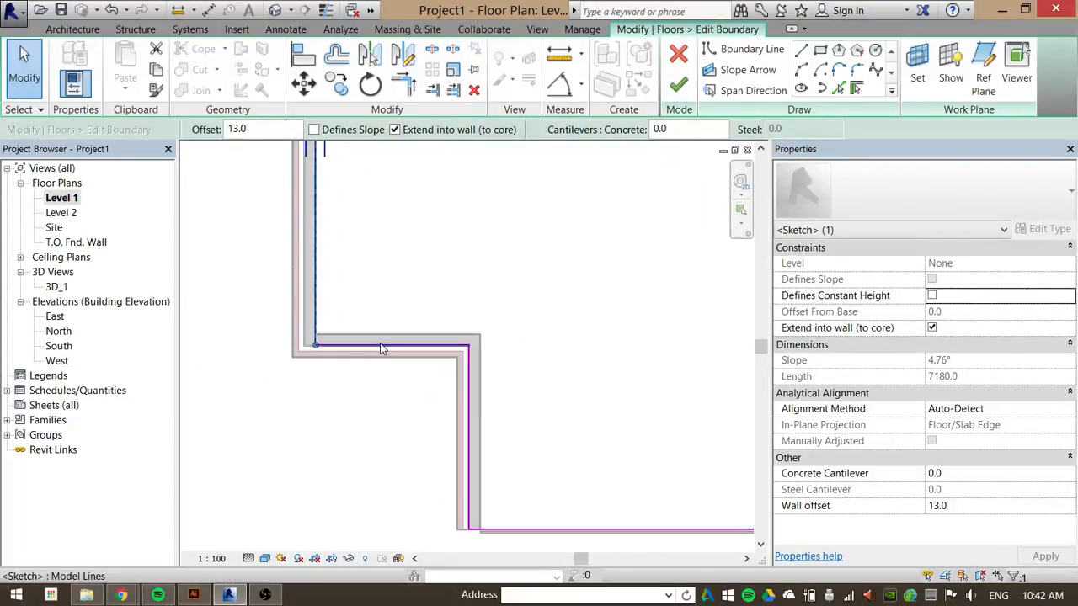
pyautogui.click(390, 335)
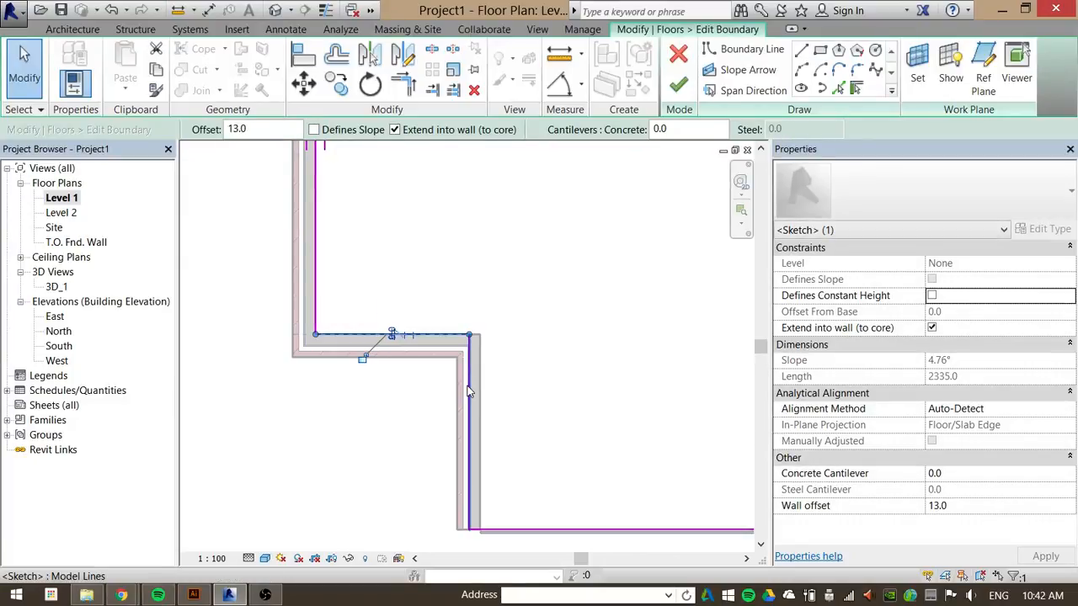
pyautogui.click(476, 394)
pyautogui.moveTo(481, 390); pyautogui.dragTo(480, 390)
pyautogui.scroll(-3, 173, 376)
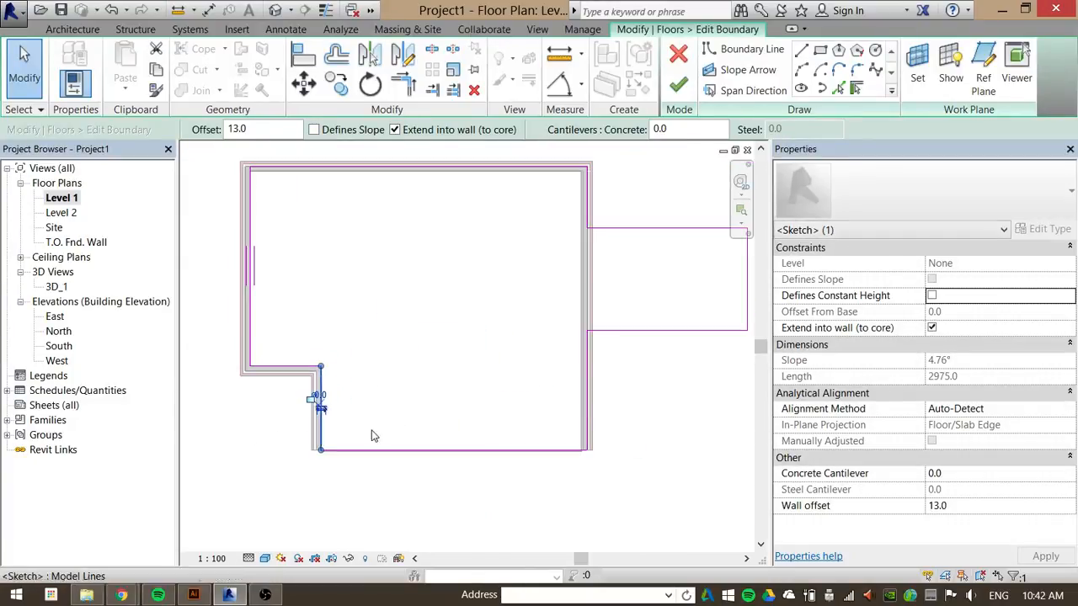
# Move both east boundary segments and the north line to the walls' inner faces, and finish the boundary edit.
pyautogui.scroll(2, 617, 369)
pyautogui.click(557, 355)
pyautogui.moveTo(558, 355); pyautogui.dragTo(545, 353)
pyautogui.scroll(-2, 544, 429)
pyautogui.scroll(2, 543, 232)
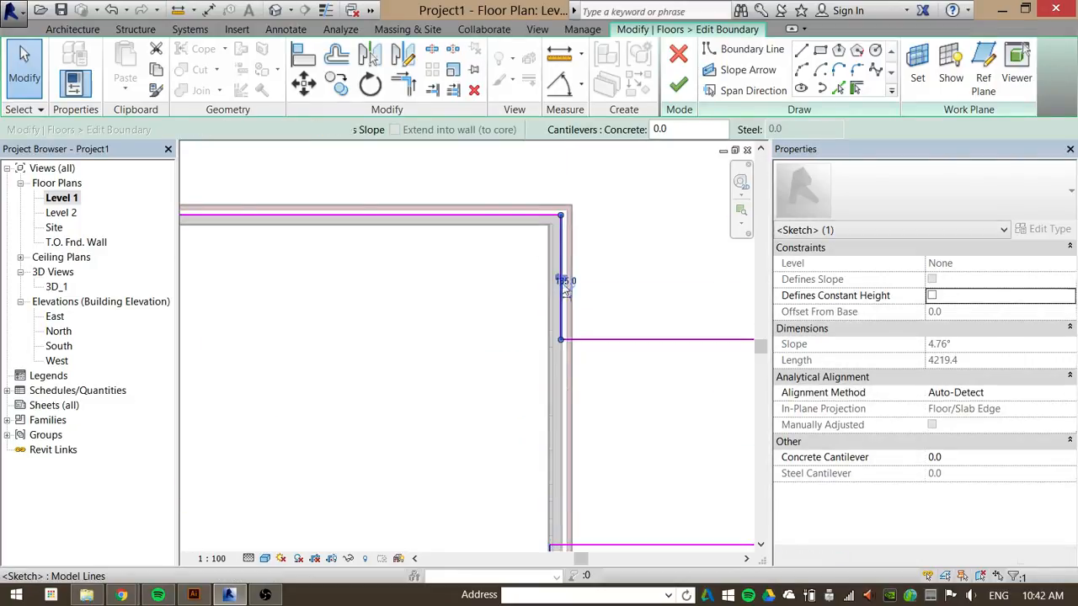
pyautogui.click(549, 285)
pyautogui.click(498, 218)
pyautogui.moveTo(498, 217); pyautogui.dragTo(498, 226)
pyautogui.scroll(-3, 637, 248)
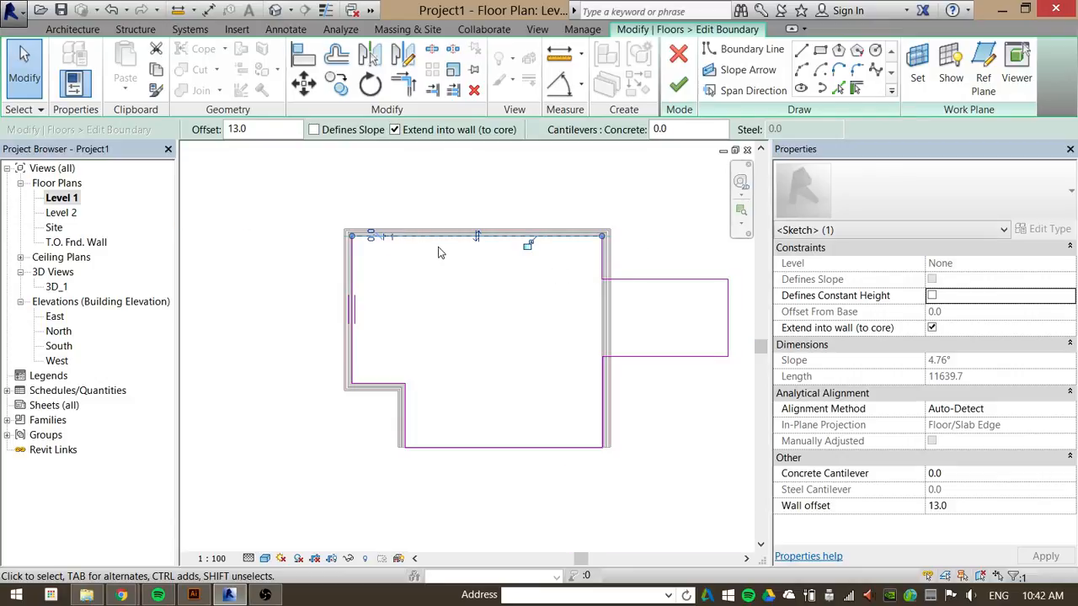
pyautogui.click(678, 84)
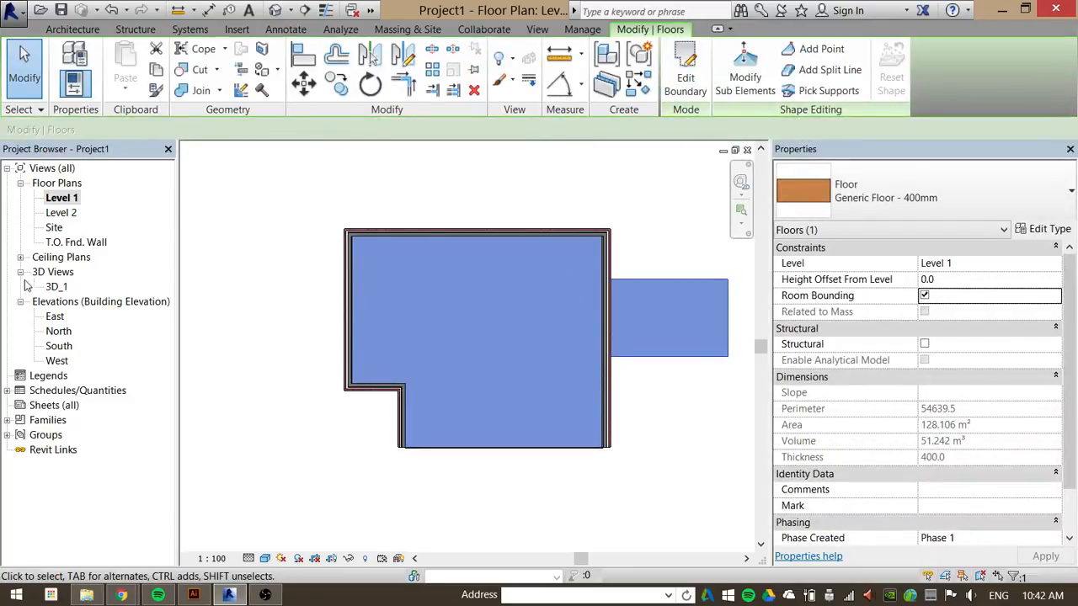
# Open the 3D_1 view and inspect the edited floor against the walls from several sides.
pyautogui.doubleClick(56, 286)
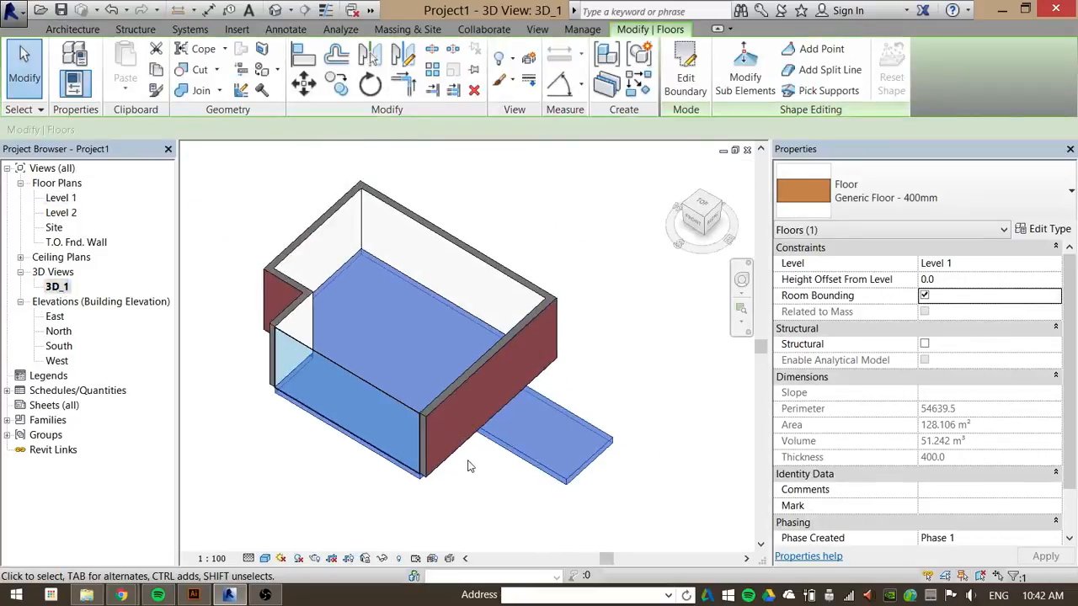
pyautogui.scroll(2, 399, 487)
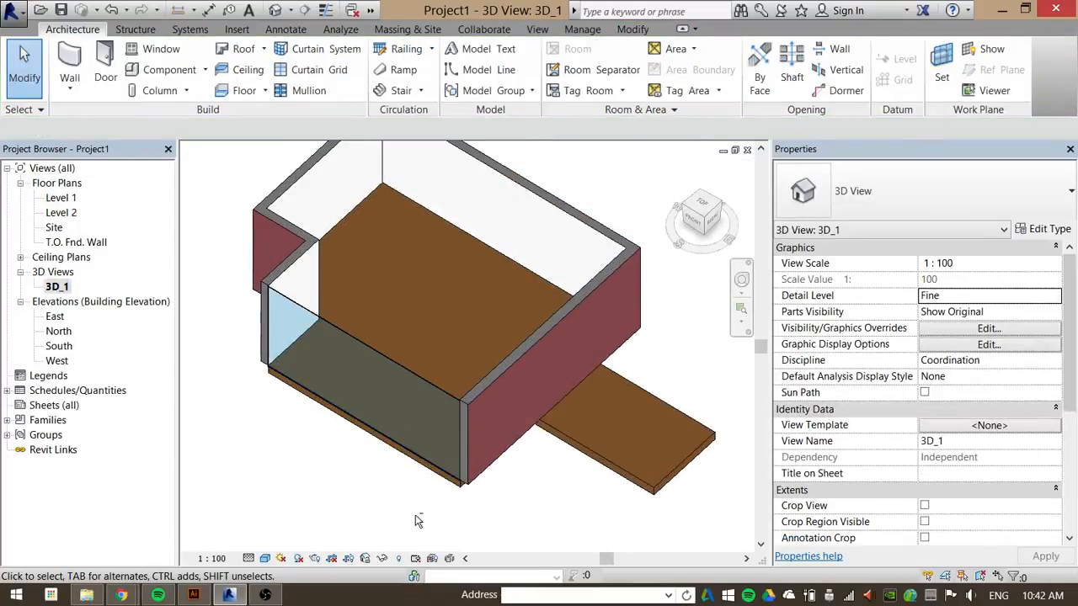
pyautogui.keyDown('shift'); pyautogui.moveTo(414, 522); pyautogui.dragTo(494, 344, button='middle'); pyautogui.keyUp('shift')
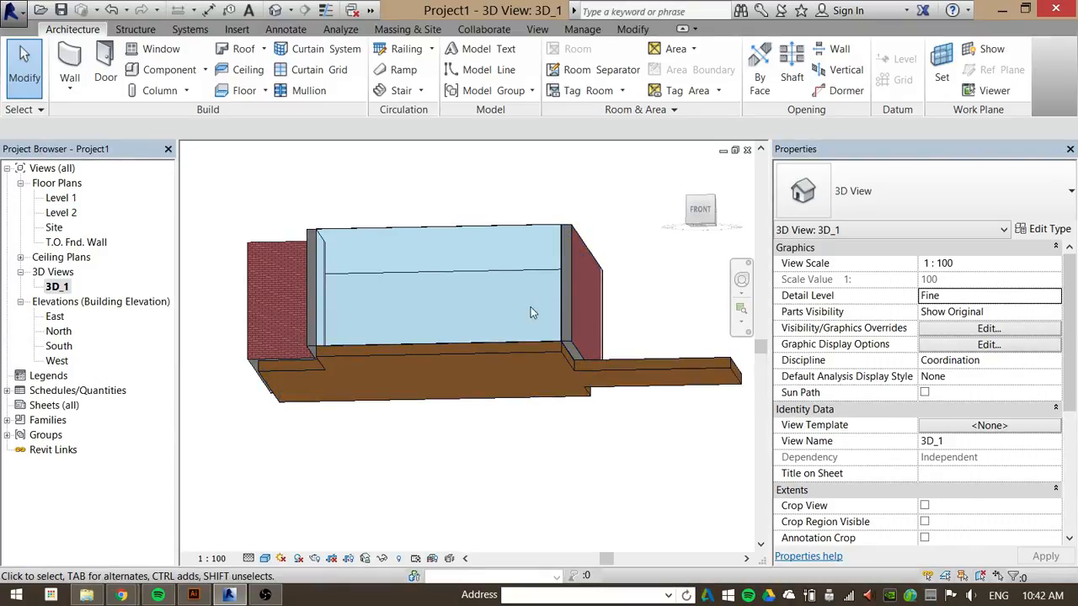
pyautogui.keyDown('shift'); pyautogui.moveTo(531, 306); pyautogui.dragTo(505, 354, button='middle'); pyautogui.keyUp('shift')
pyautogui.scroll(5, 308, 390)
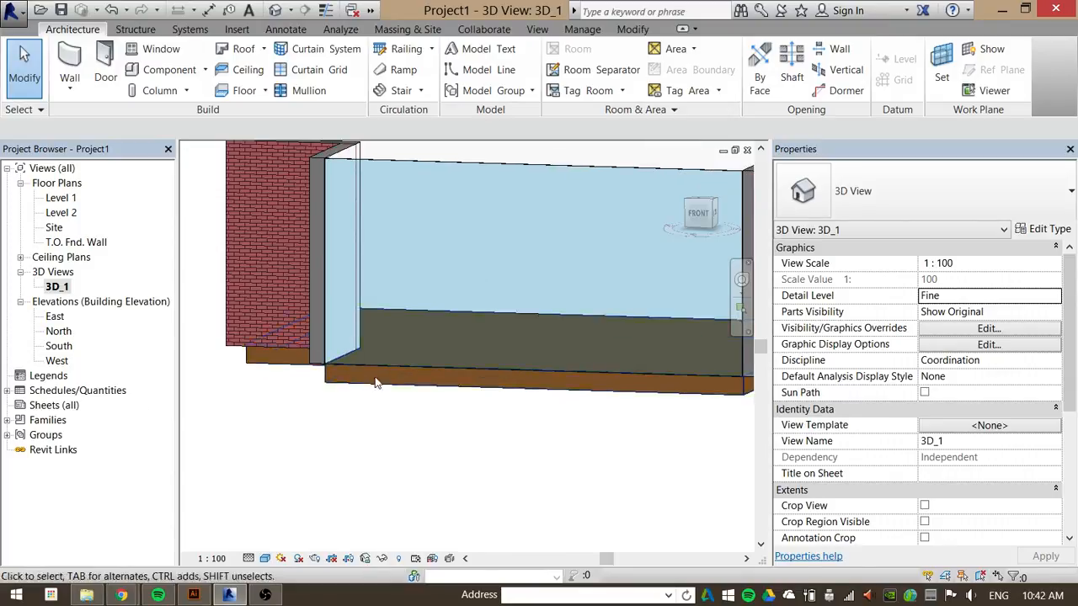
pyautogui.keyDown('shift'); pyautogui.moveTo(522, 436); pyautogui.dragTo(342, 437, button='middle'); pyautogui.keyUp('shift')
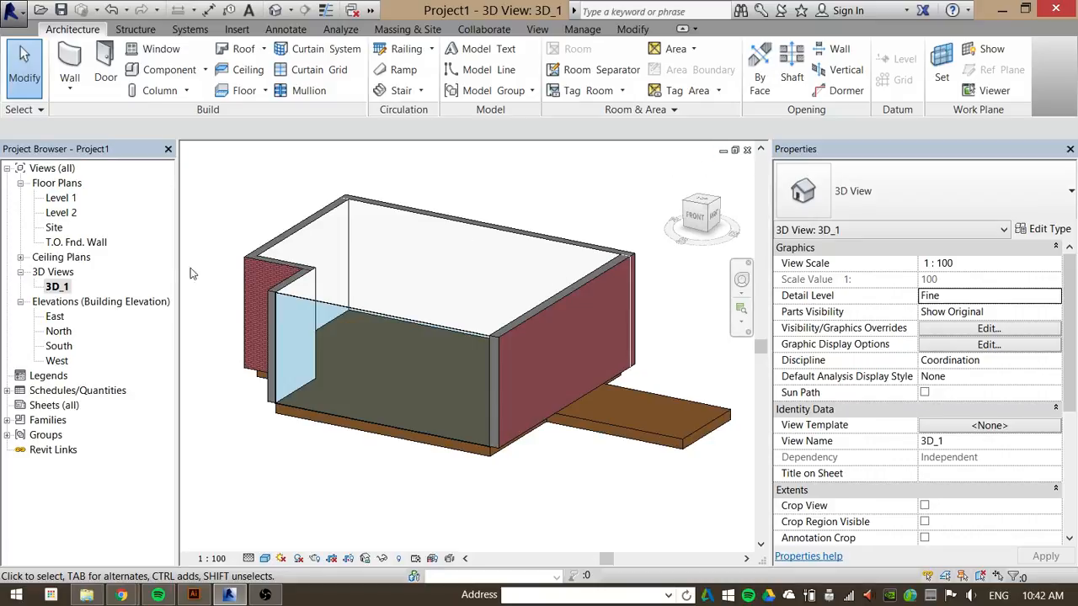
# Restore the view windows to floating size, close the Level 1 plan window and reposition the 3D_1 window.
pyautogui.click(735, 150)
pyautogui.moveTo(633, 195); pyautogui.dragTo(563, 275)
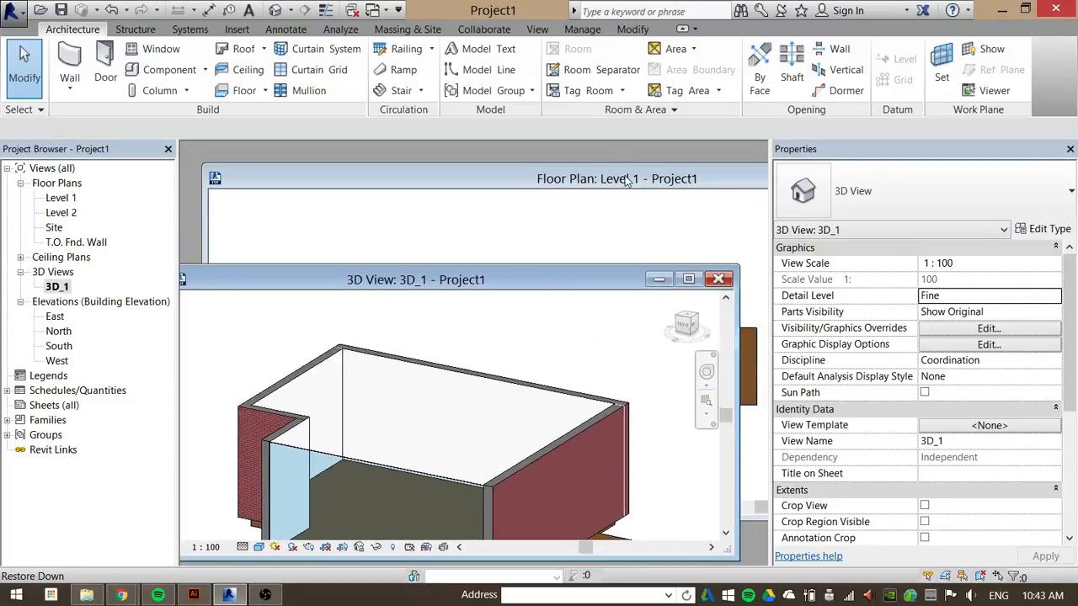
pyautogui.moveTo(627, 180); pyautogui.dragTo(185, 187)
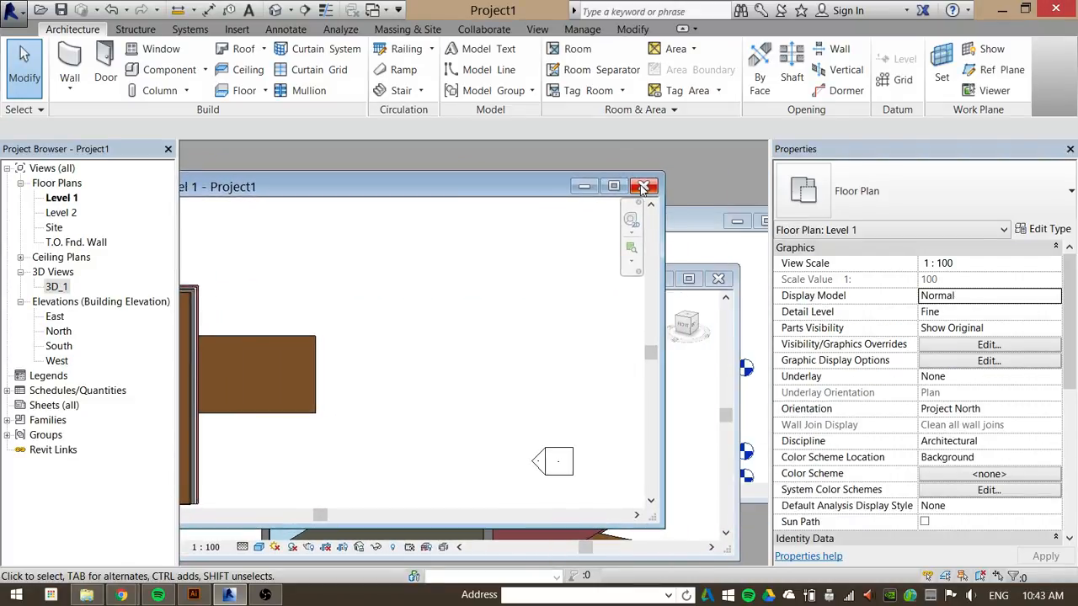
pyautogui.click(643, 186)
pyautogui.moveTo(588, 284); pyautogui.dragTo(590, 239)
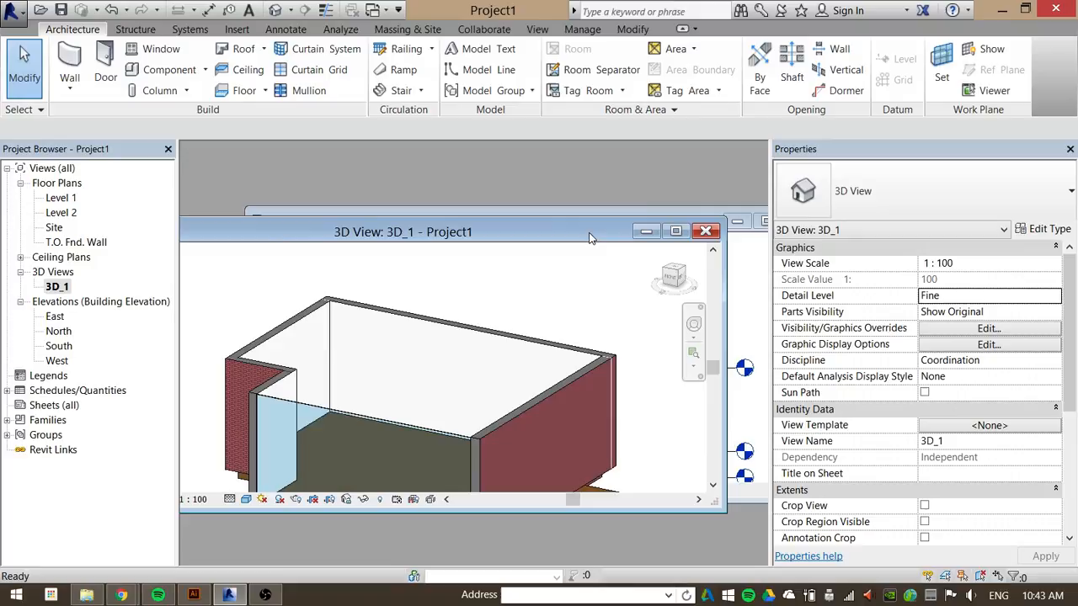
# Close the 3D_1 view window, reposition the East elevation window and maximize it.
pyautogui.click(705, 232)
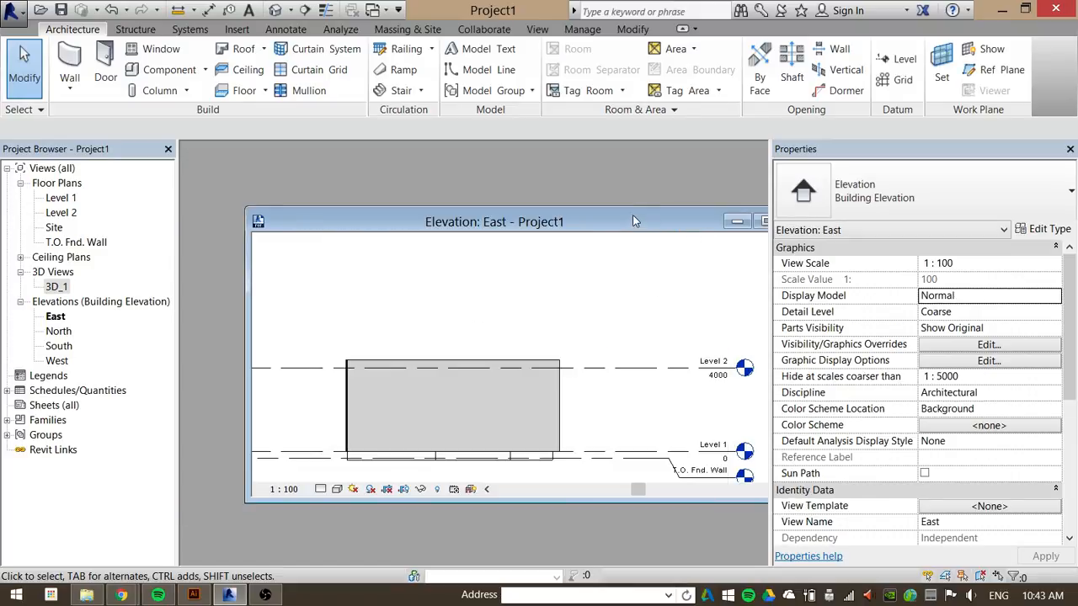
pyautogui.moveTo(627, 229); pyautogui.dragTo(559, 207)
pyautogui.click(691, 198)
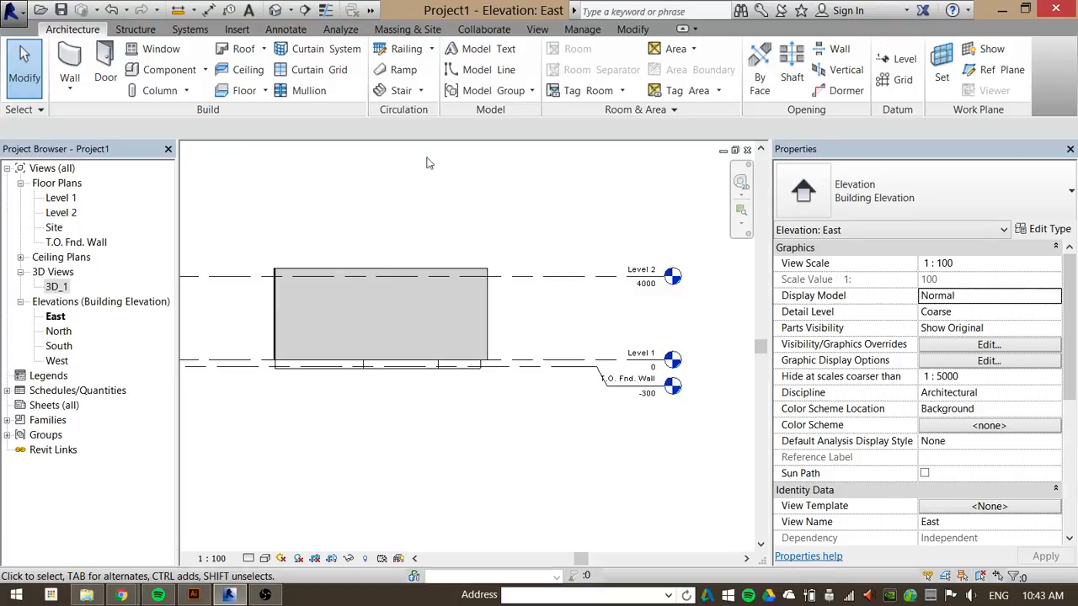
# Open the Level 2, Level 1, 3D_1, North and South views and cascade all their windows.
pyautogui.doubleClick(60, 213)
pyautogui.doubleClick(60, 198)
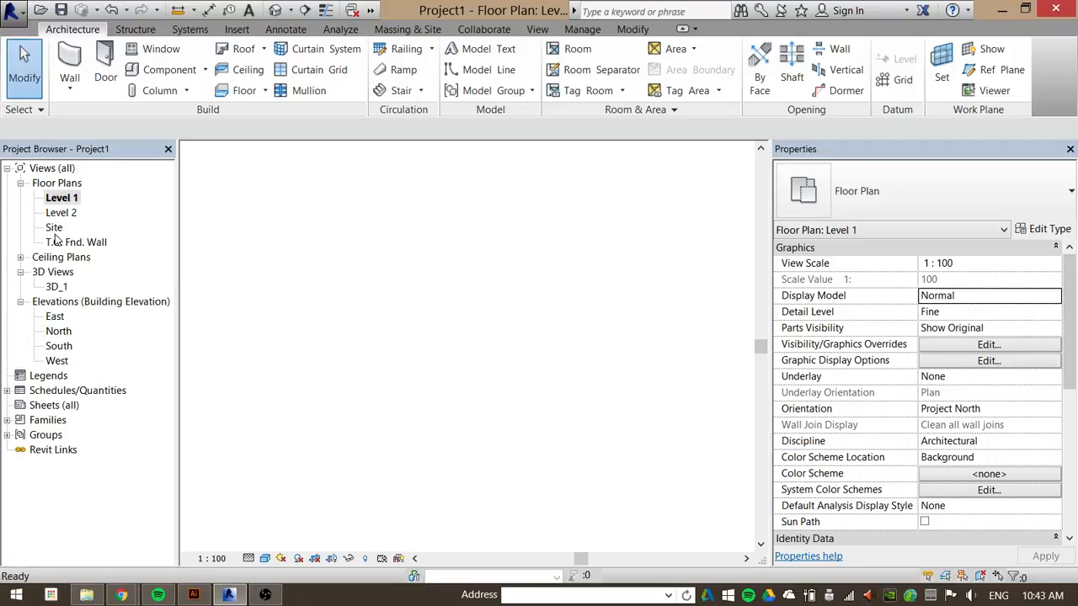
pyautogui.doubleClick(57, 287)
pyautogui.doubleClick(58, 331)
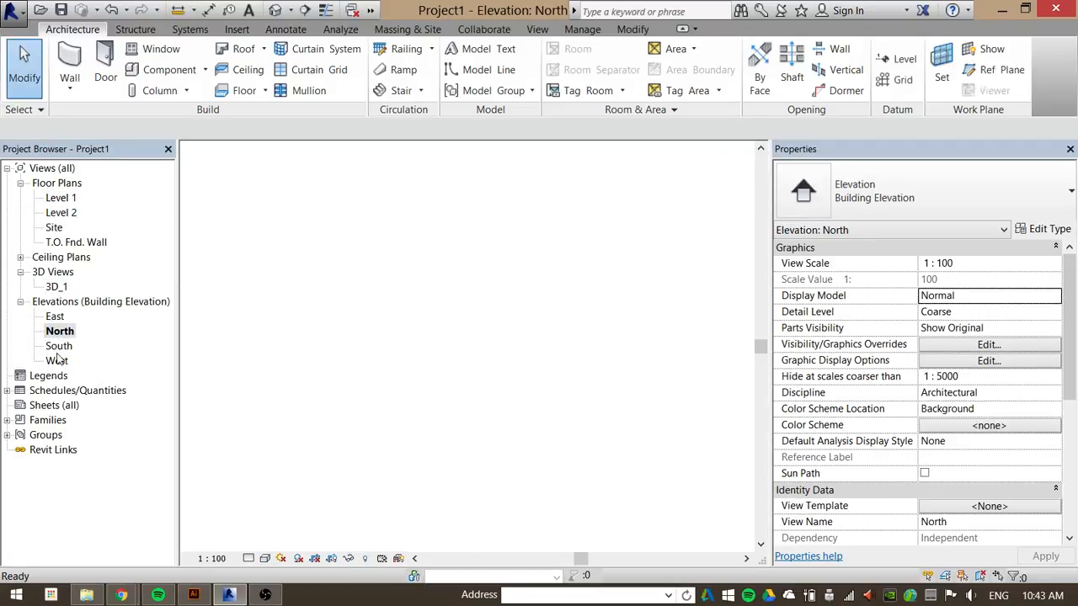
pyautogui.click(58, 347)
pyautogui.doubleClick(58, 347)
pyautogui.press('w')
pyautogui.press('c')
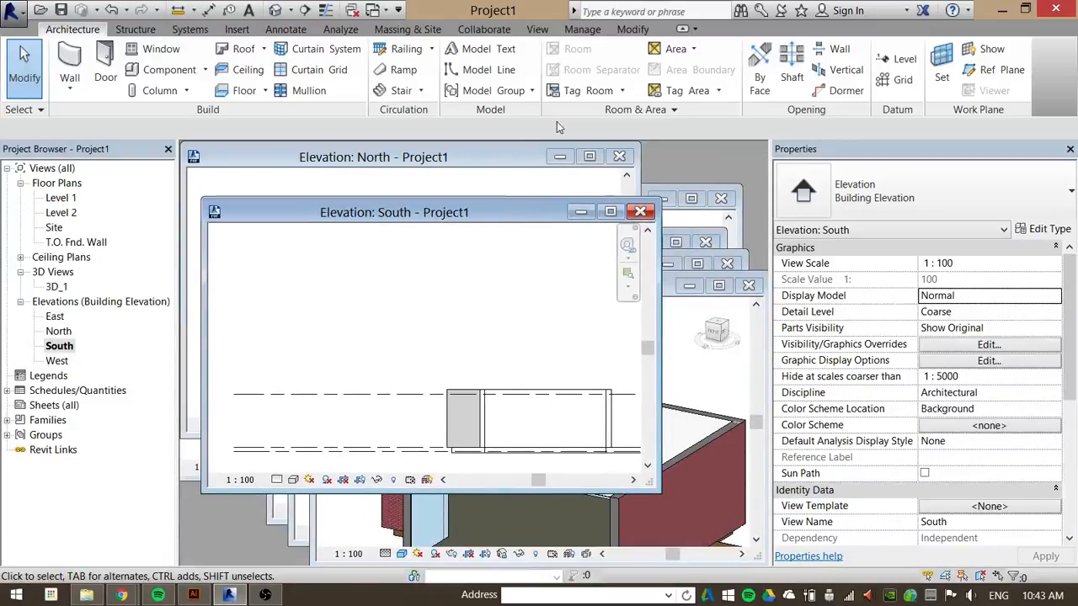
# Maximize the South elevation, close all hidden view windows, and briefly restore its window to check for other open views.
pyautogui.click(539, 29)
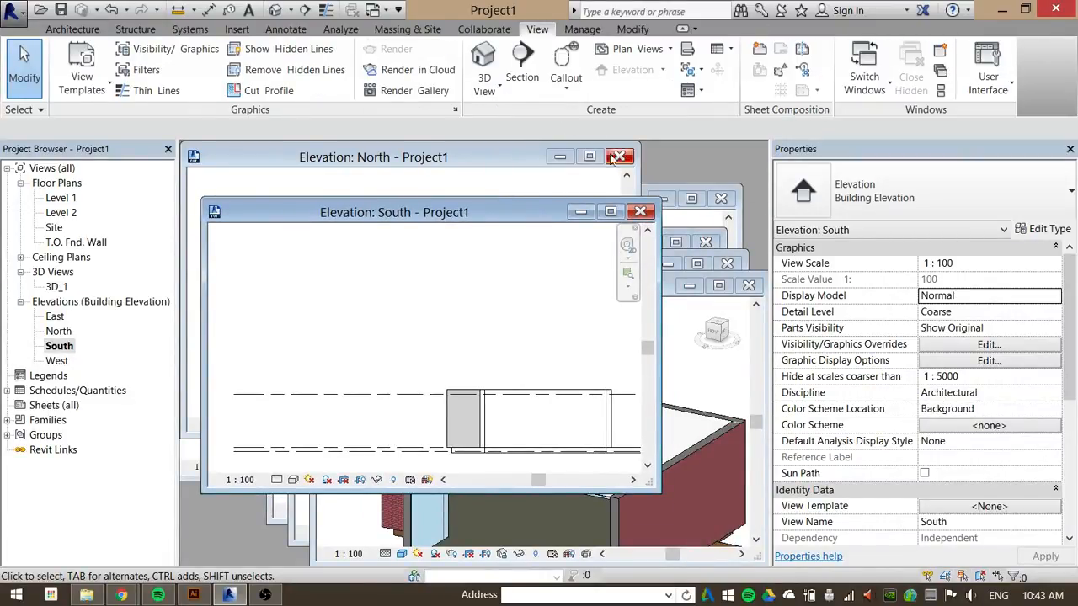
pyautogui.click(609, 212)
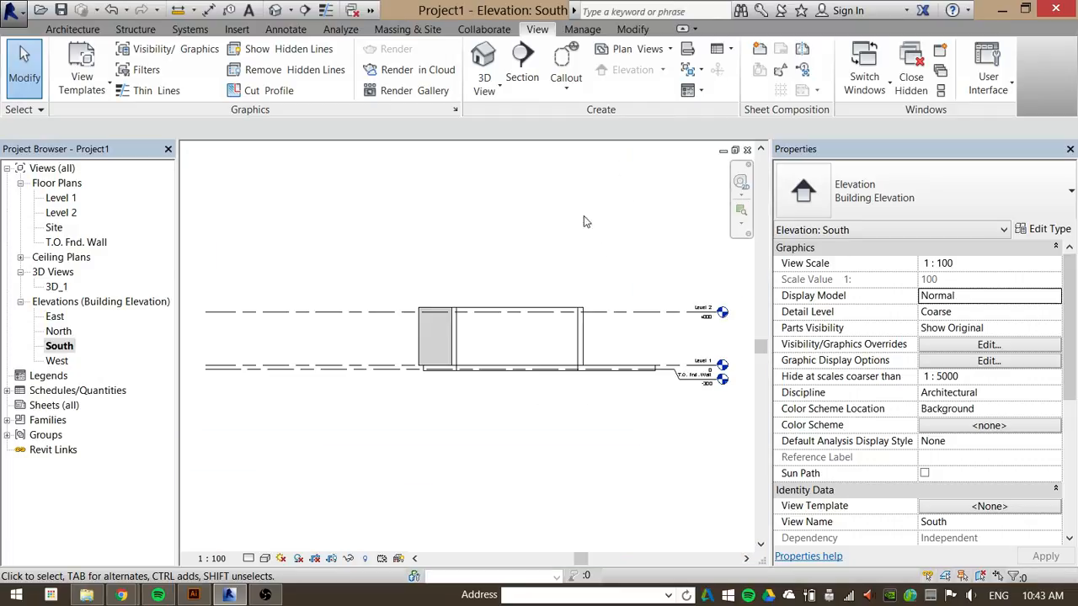
pyautogui.click(914, 84)
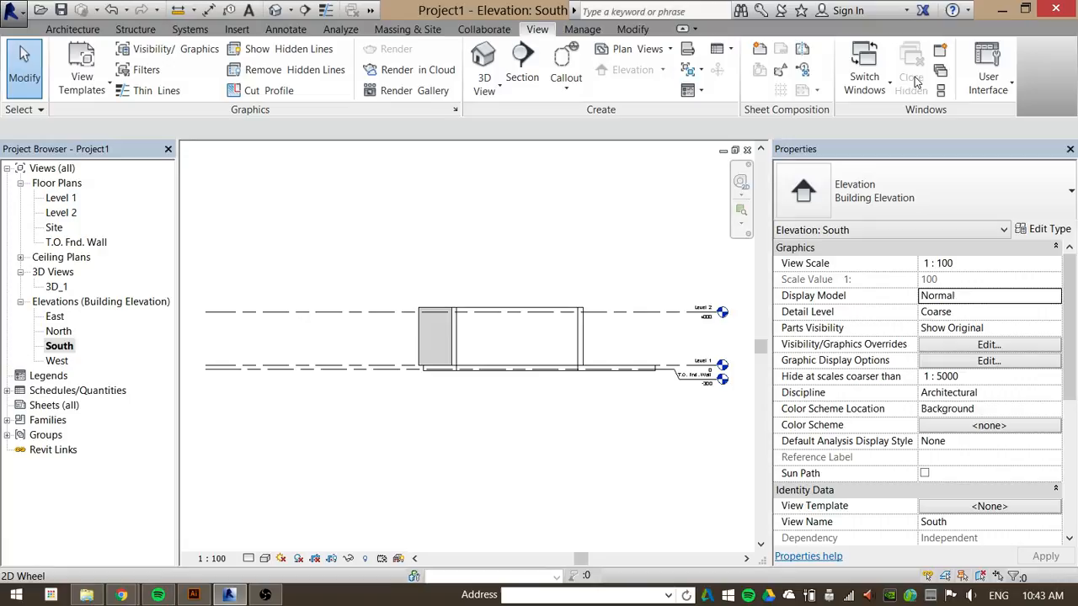
pyautogui.click(734, 150)
pyautogui.moveTo(529, 208)
pyautogui.mouseDown()
pyautogui.moveTo(417, 370)
pyautogui.moveTo(669, 343)
pyautogui.moveTo(592, 282)
pyautogui.moveTo(576, 248)
pyautogui.moveTo(532, 300)
pyautogui.moveTo(532, 198)
pyautogui.mouseUp()
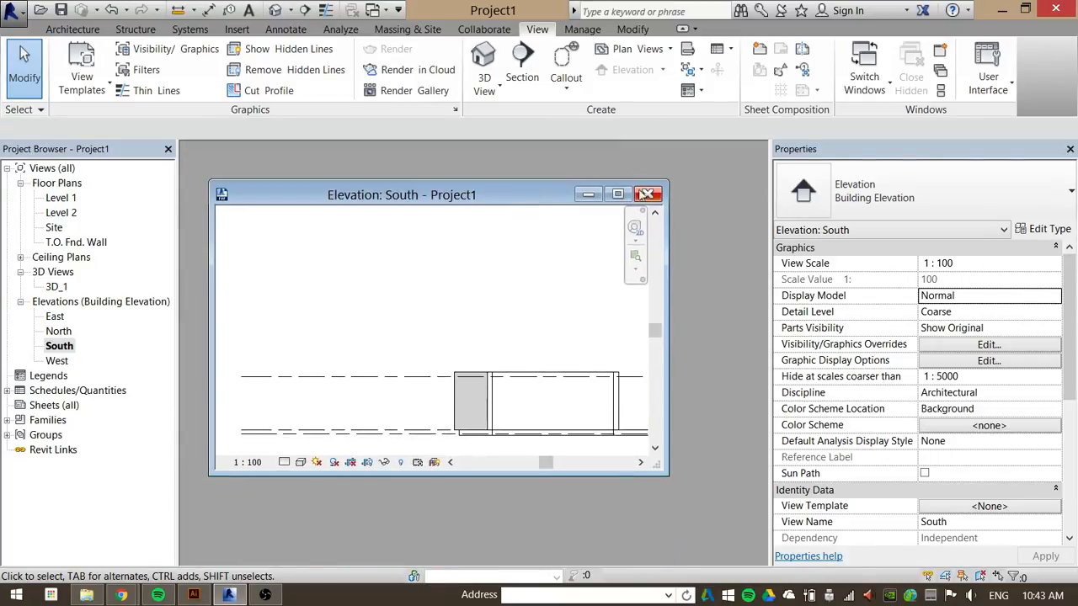
pyautogui.click(617, 194)
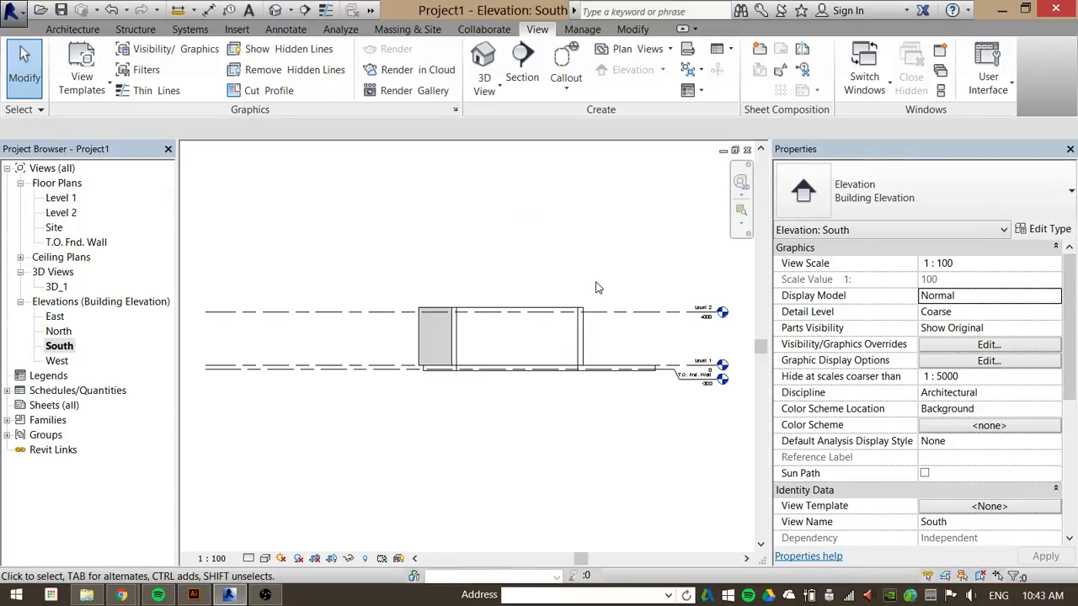
# Examine the base of the building in the South elevation and open the 3D_1 view.
pyautogui.scroll(2, 522, 397)
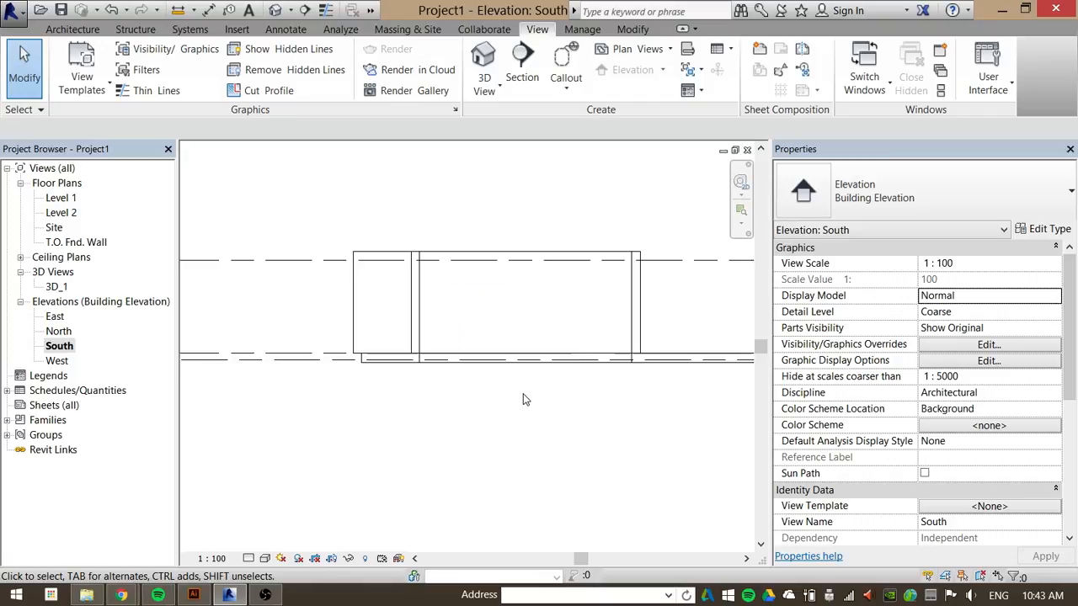
pyautogui.scroll(-1, 517, 345)
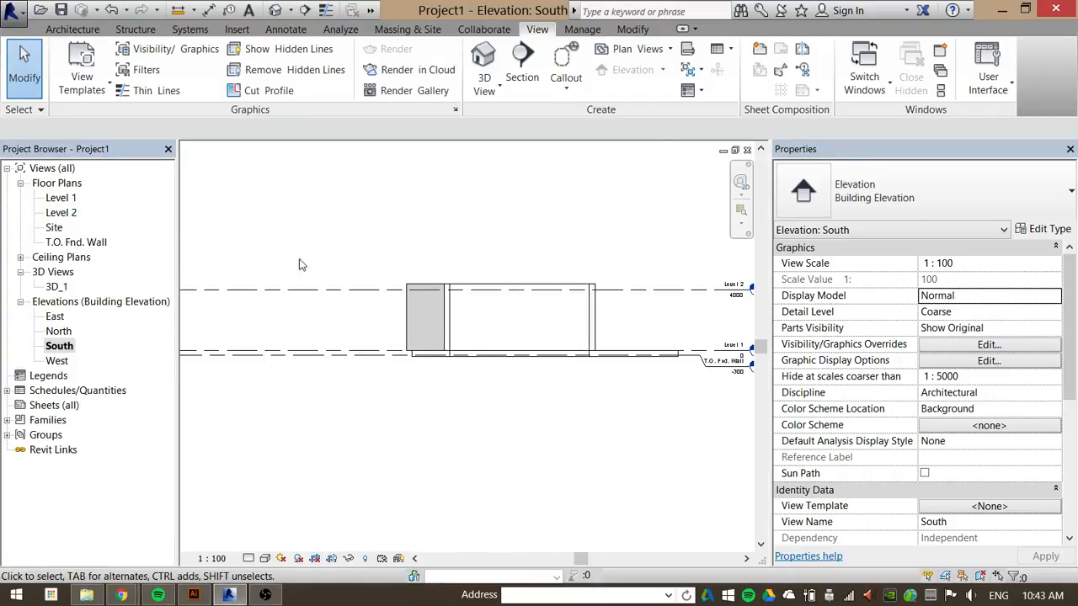
pyautogui.moveTo(581, 231); pyautogui.dragTo(556, 244, button='middle')
pyautogui.scroll(-1, 539, 243)
pyautogui.doubleClick(59, 287)
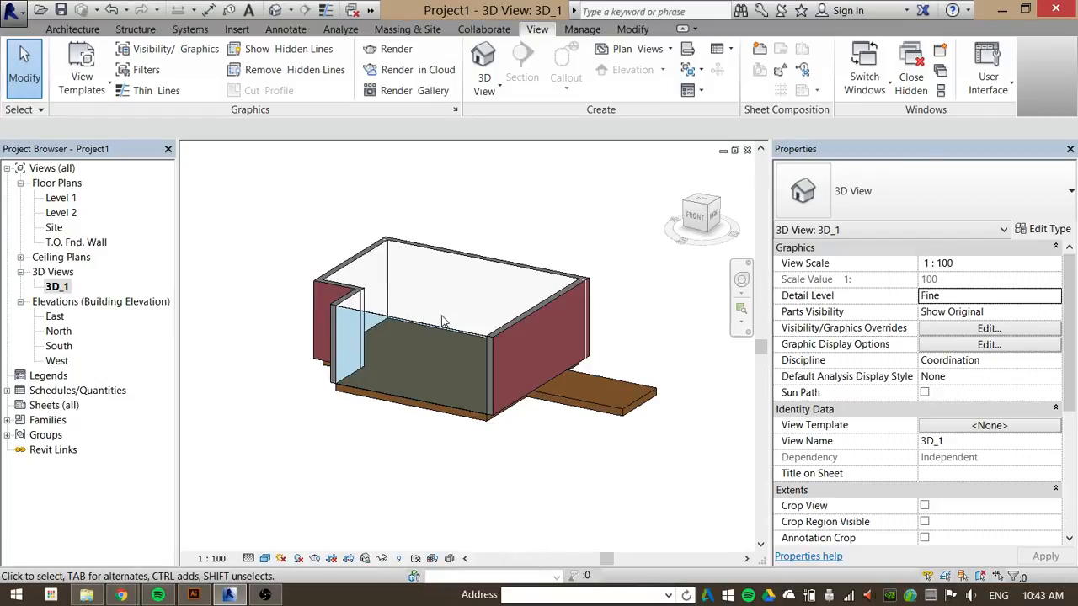
# In the East elevation, select the building's walls, filtered to the Walls category, and set their Base Offset to -400.
pyautogui.doubleClick(54, 316)
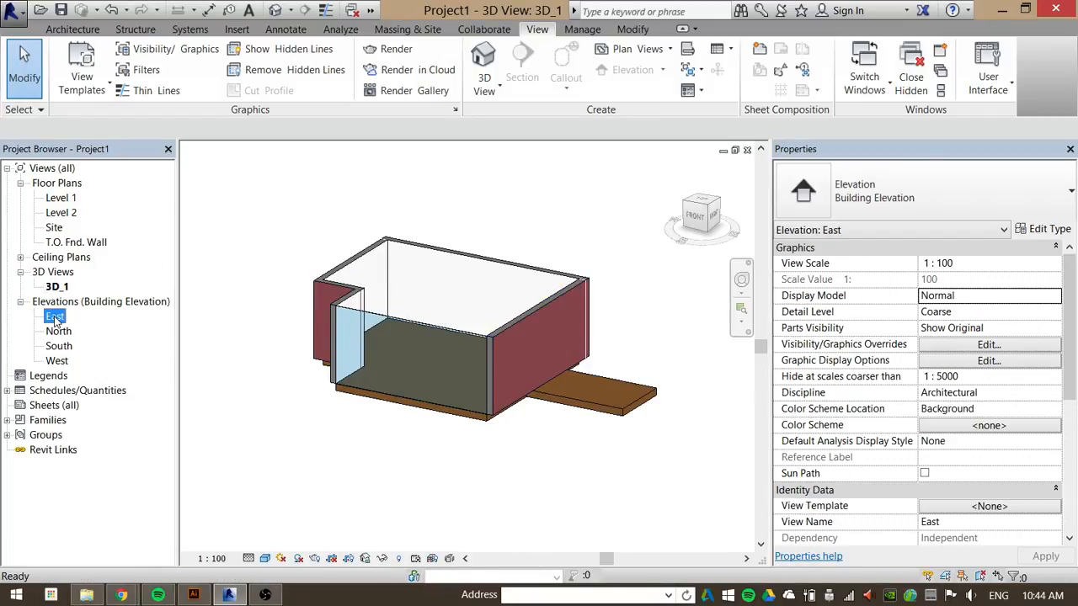
pyautogui.scroll(2, 589, 400)
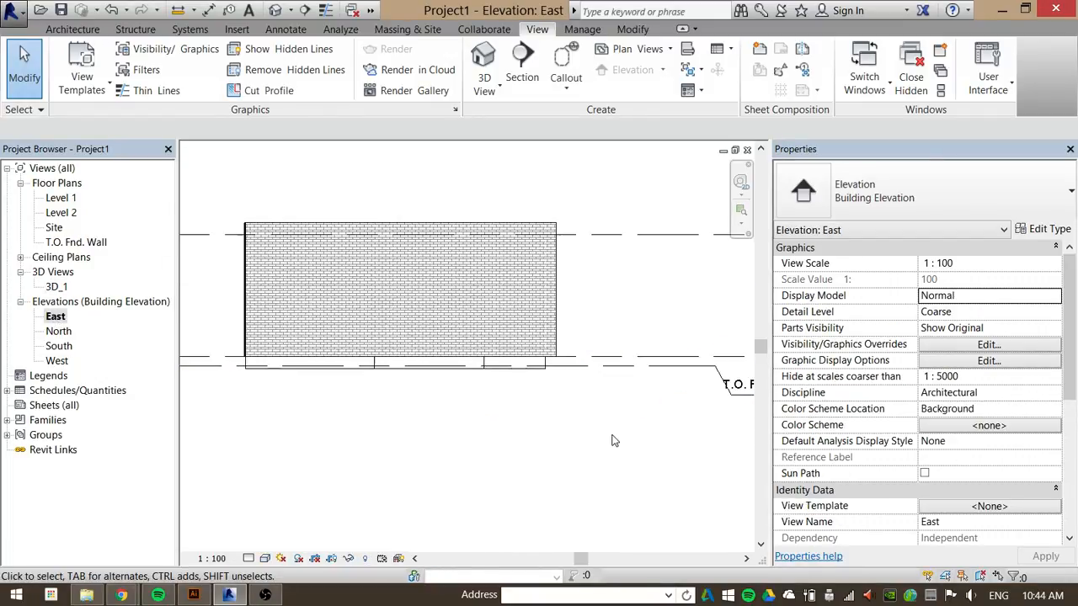
pyautogui.rightClick(537, 441)
pyautogui.click(570, 236)
pyautogui.moveTo(473, 242); pyautogui.dragTo(216, 322)
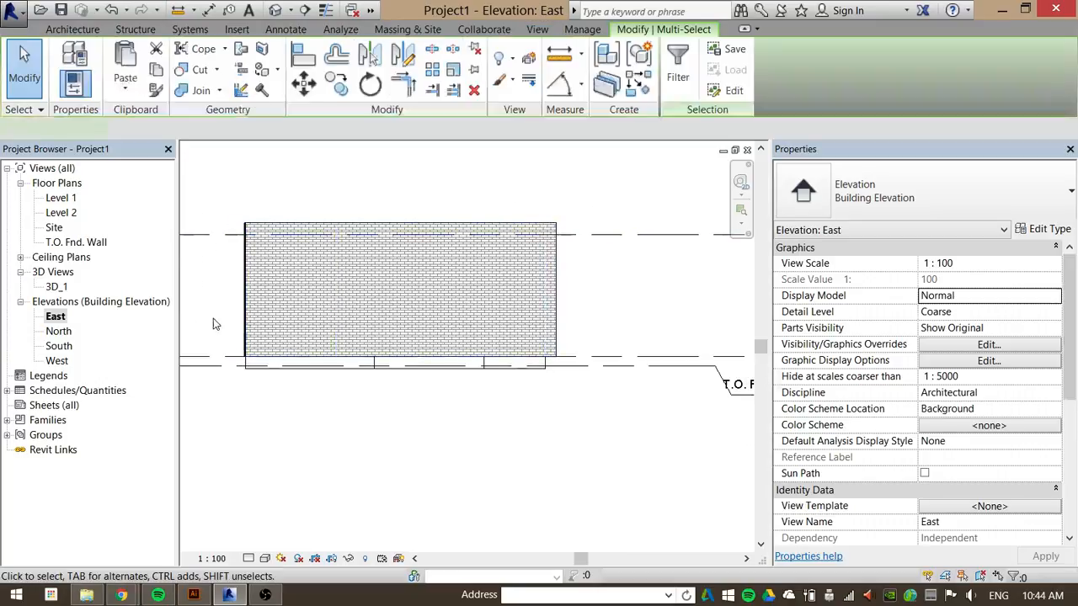
pyautogui.scroll(-1, 462, 281)
pyautogui.click(855, 232)
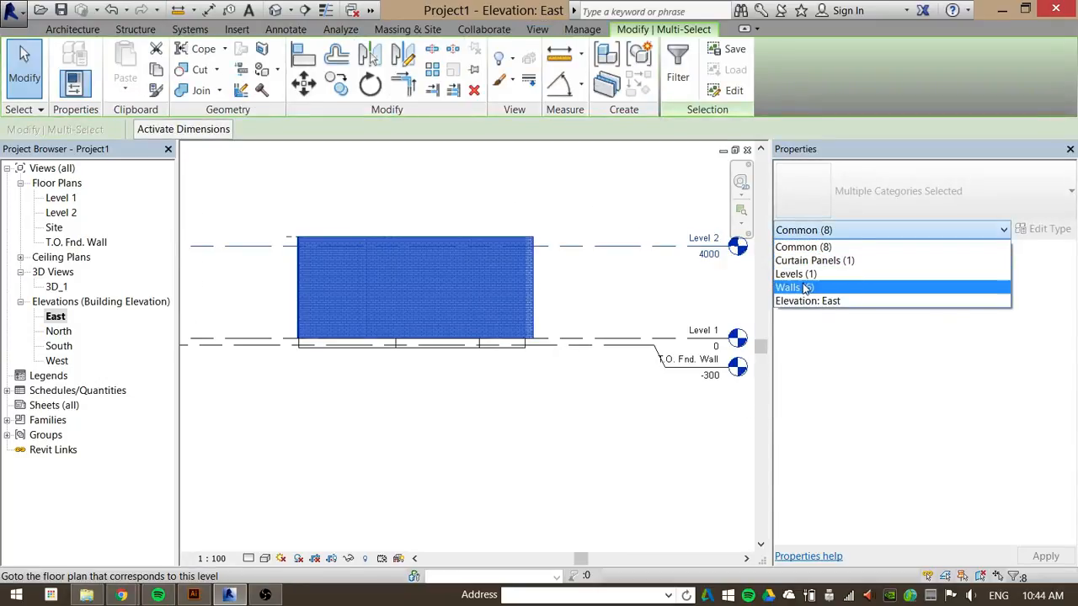
pyautogui.click(852, 287)
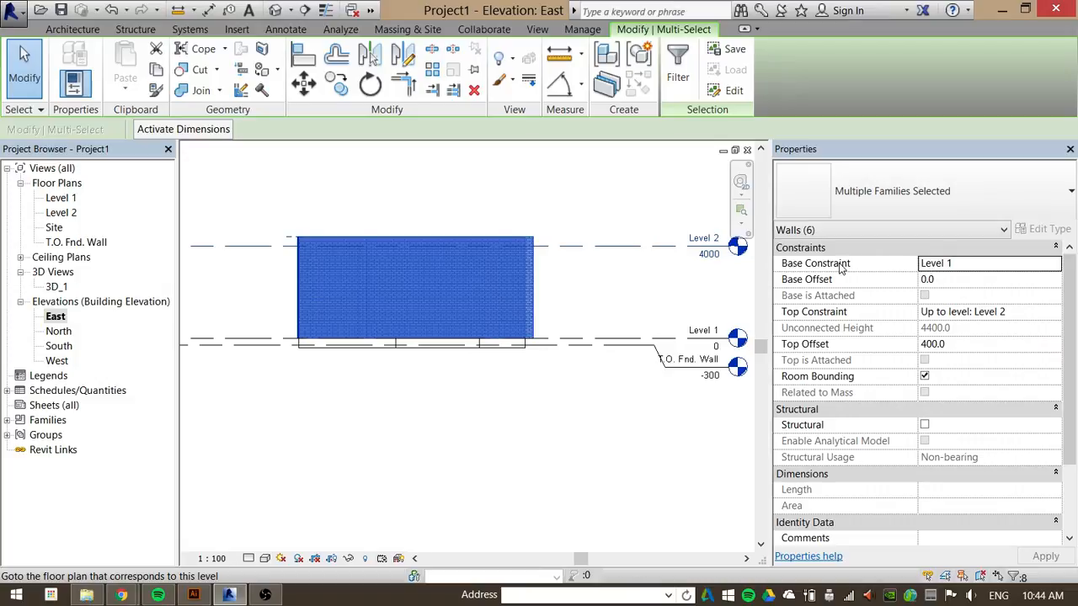
pyautogui.moveTo(633, 277); pyautogui.dragTo(587, 307, button='middle')
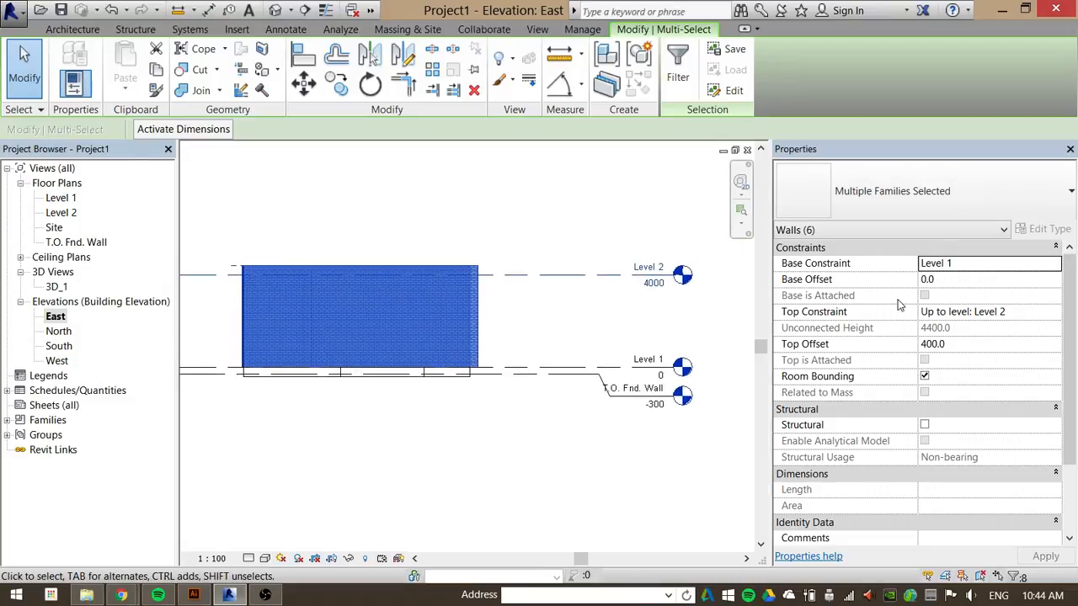
pyautogui.click(950, 279)
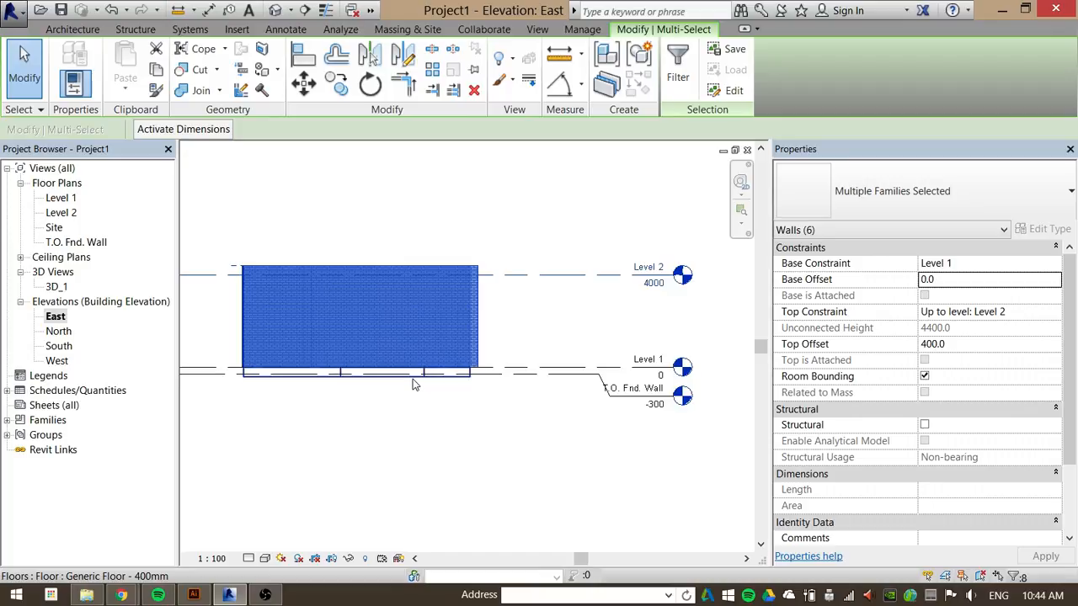
pyautogui.click(960, 280)
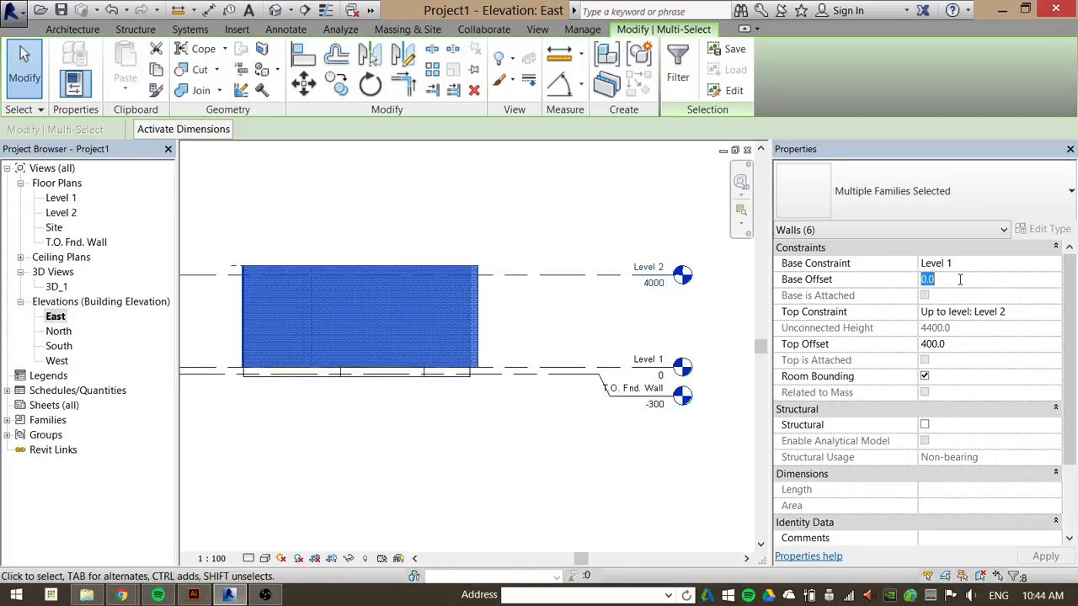
pyautogui.write('-4')
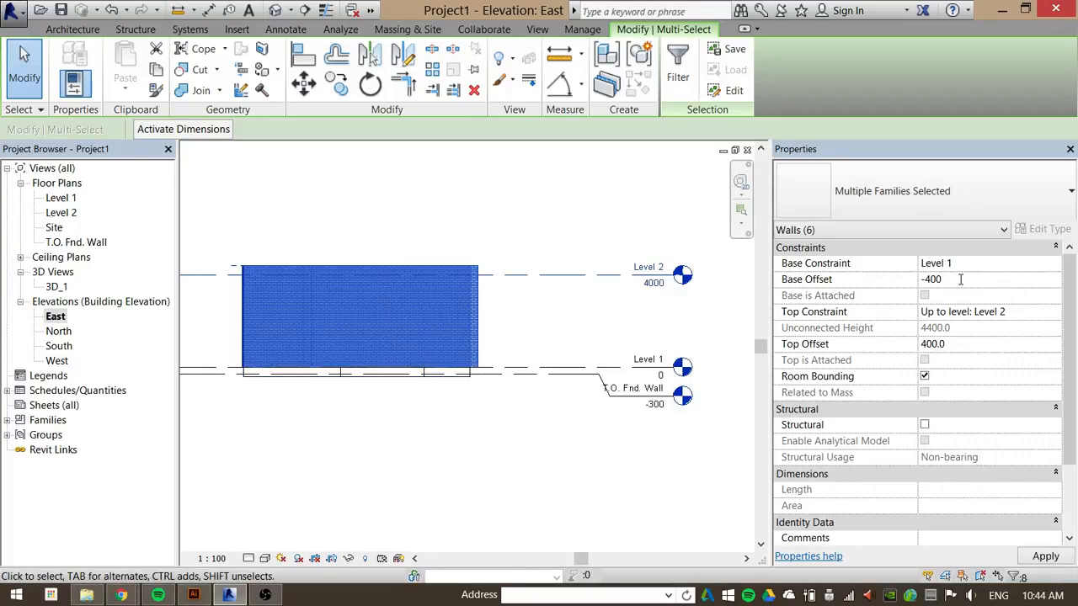
pyautogui.write('00')
pyautogui.click(1041, 558)
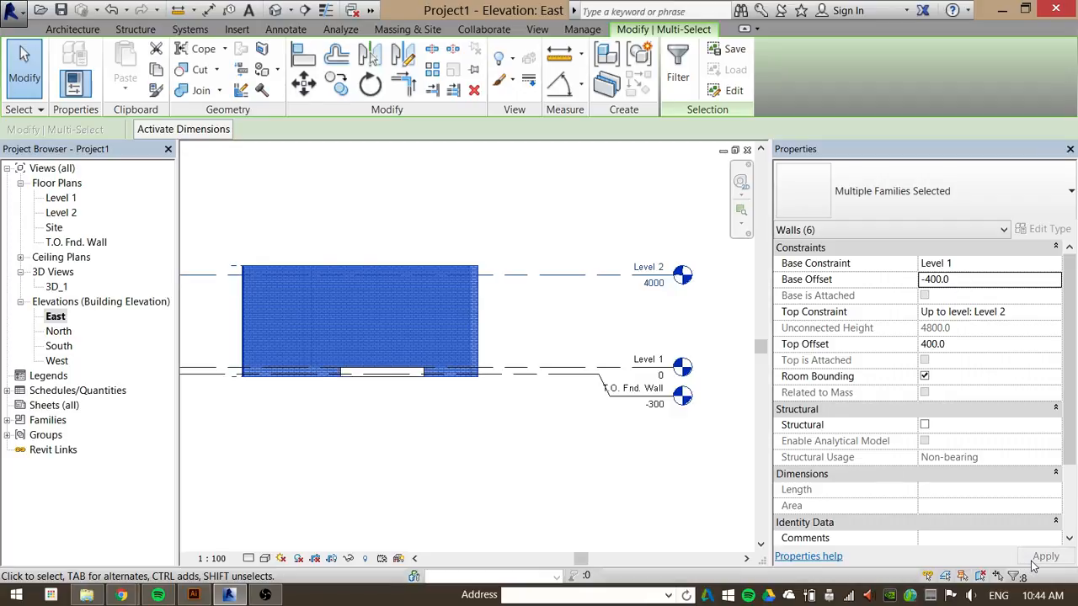
pyautogui.click(404, 448)
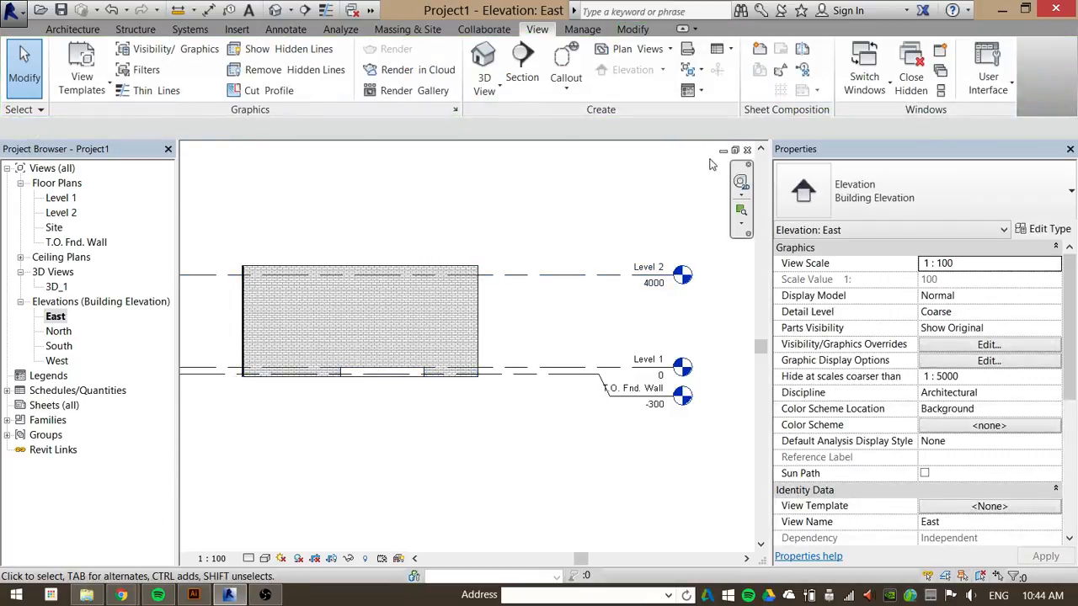
# Close the East elevation and inspect in the 3D_1 view how the lowered walls meet the floor and its eastern extension.
pyautogui.click(748, 150)
pyautogui.click(748, 150)
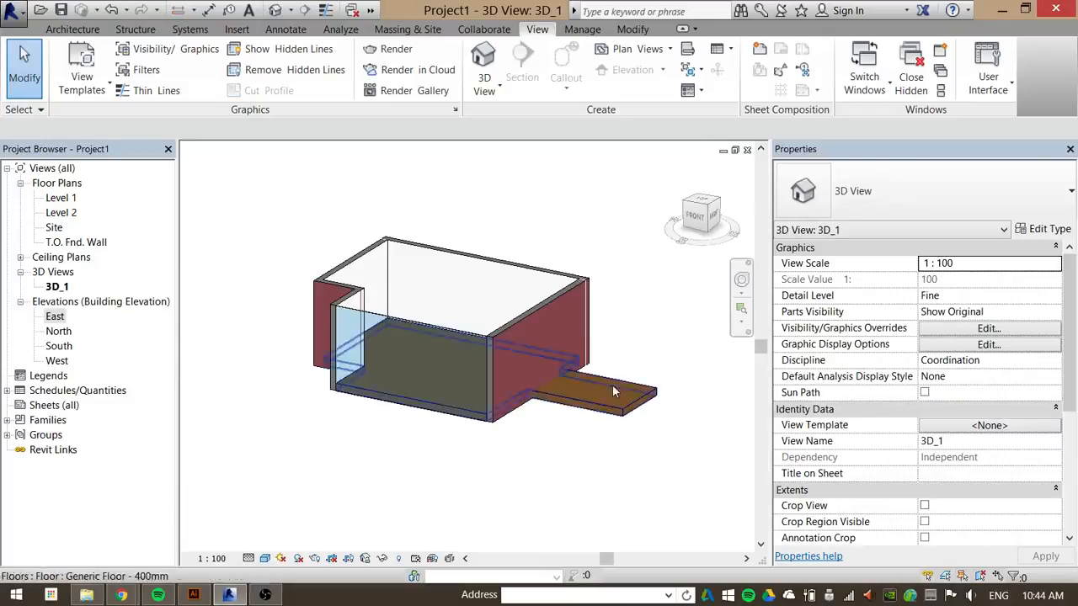
pyautogui.press('alt')
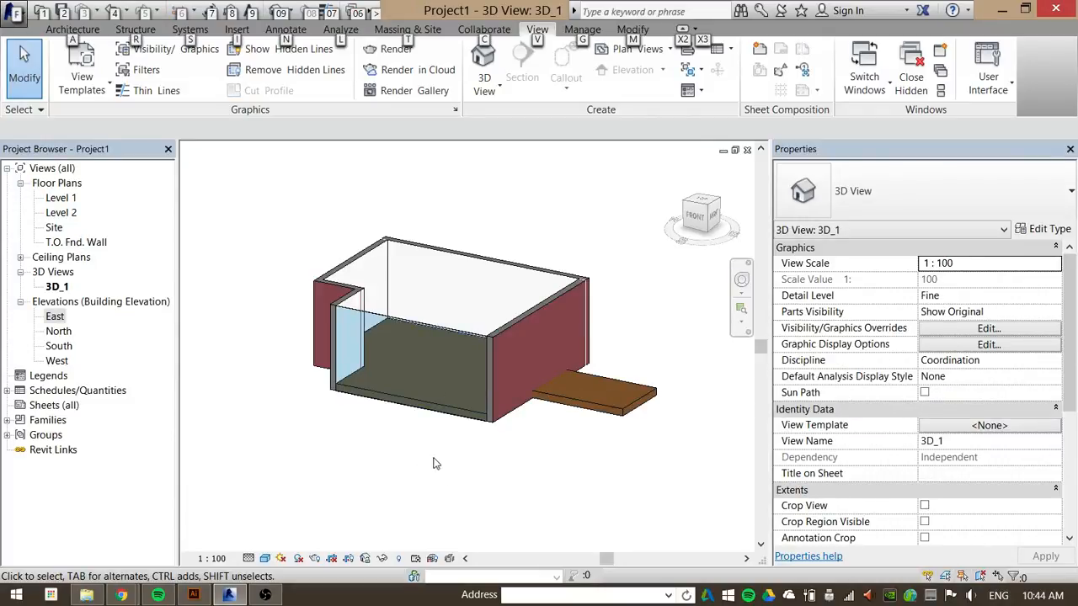
pyautogui.moveTo(426, 463); pyautogui.dragTo(491, 451, button='middle')
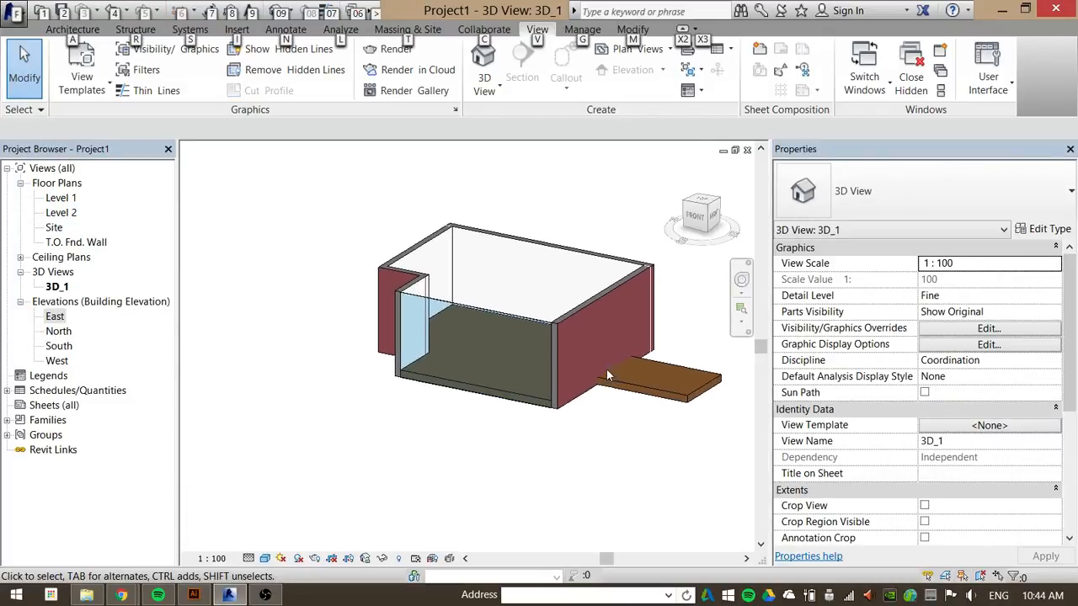
pyautogui.scroll(5, 631, 359)
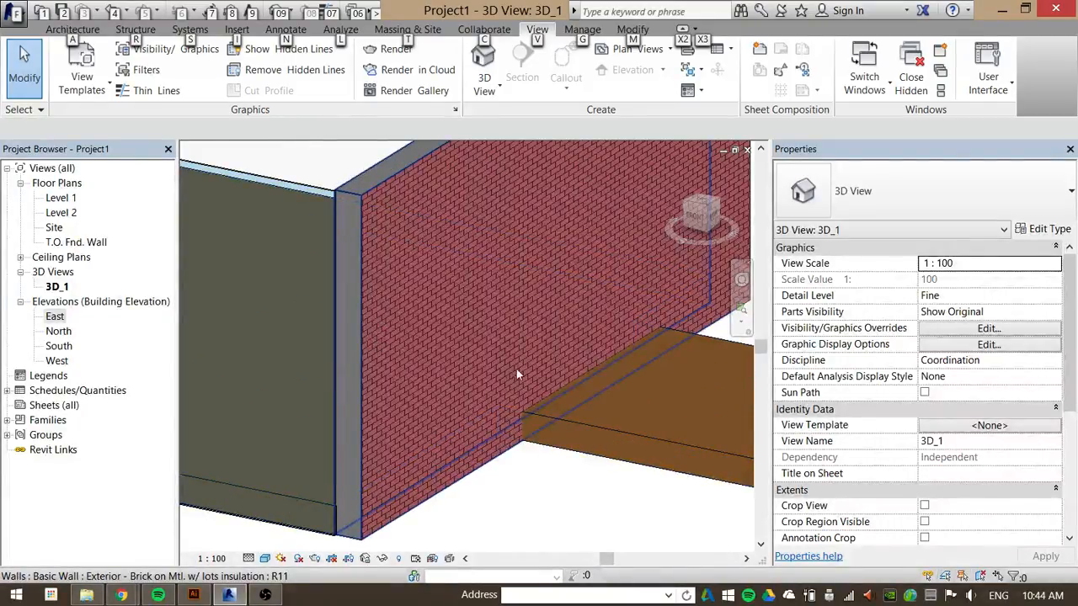
pyautogui.moveTo(493, 444); pyautogui.dragTo(549, 413, button='middle')
pyautogui.click(549, 414)
pyautogui.click(602, 468)
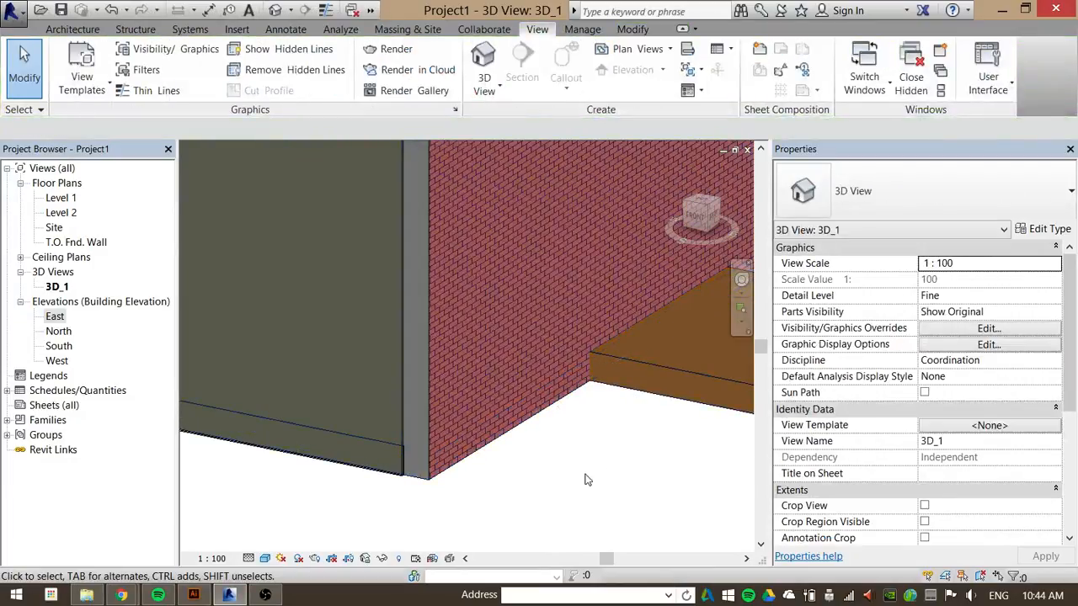
pyautogui.press('alt')
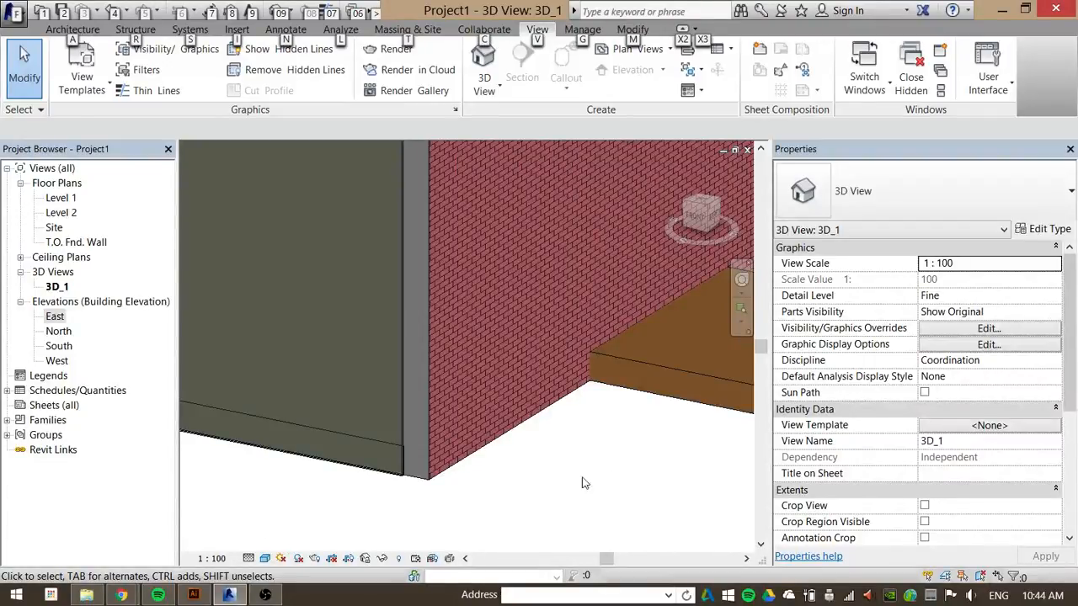
pyautogui.scroll(-4, 567, 453)
pyautogui.keyDown('shift'); pyautogui.moveTo(474, 473); pyautogui.dragTo(466, 503, button='middle'); pyautogui.keyUp('shift')
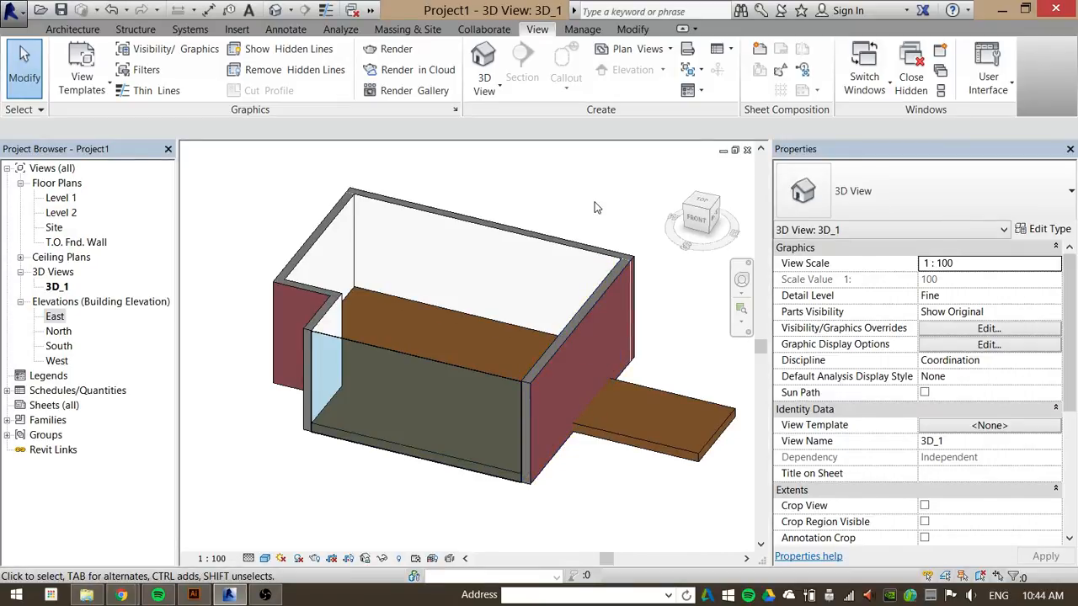
# Try to start a Roof by Footprint from the 3D_1 view.
pyautogui.click(85, 31)
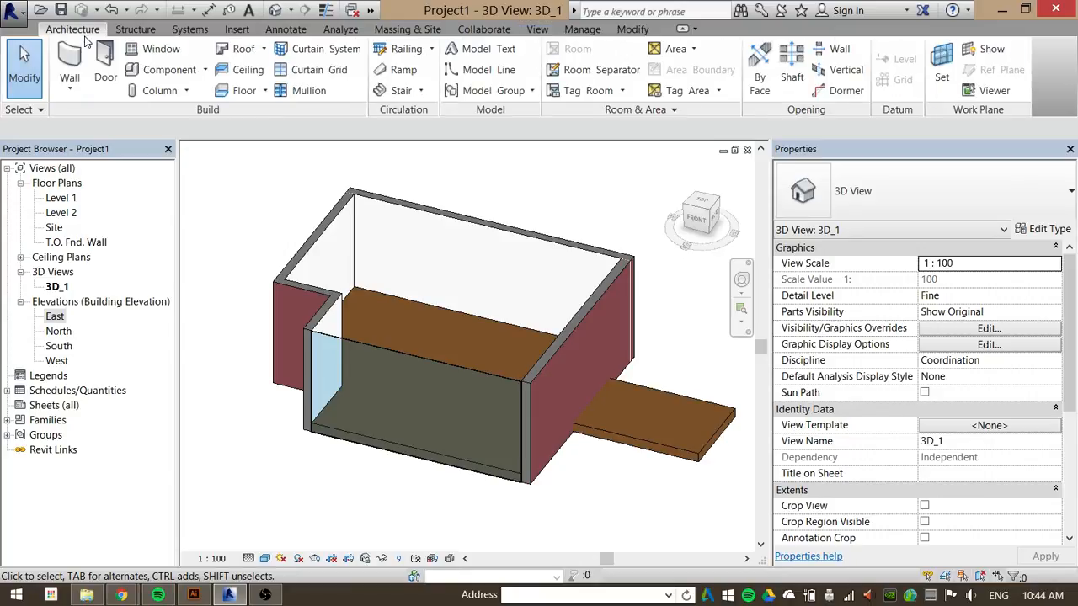
pyautogui.click(265, 49)
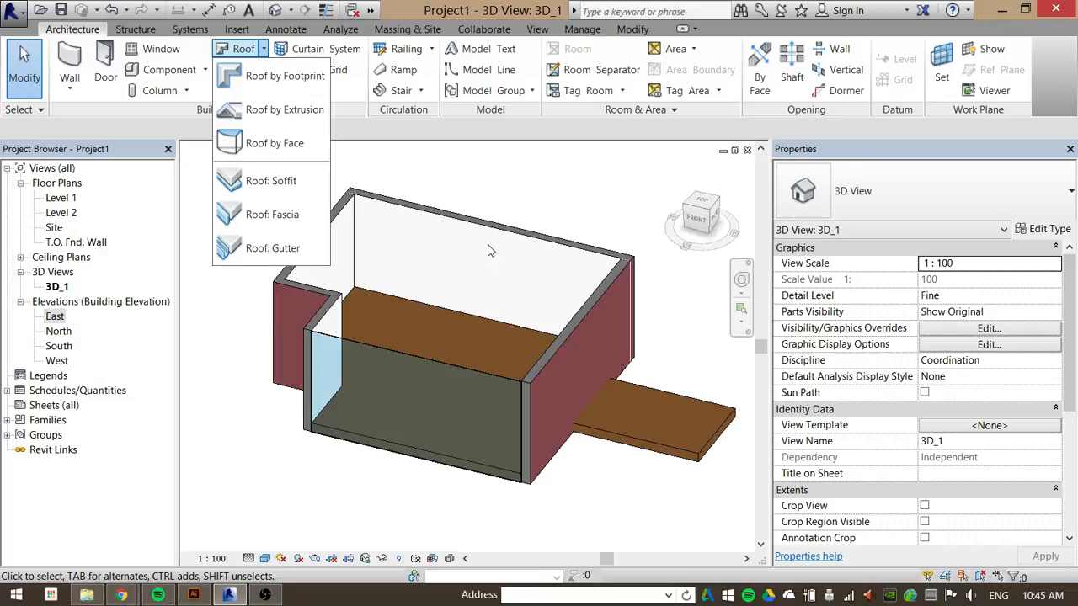
pyautogui.click(272, 81)
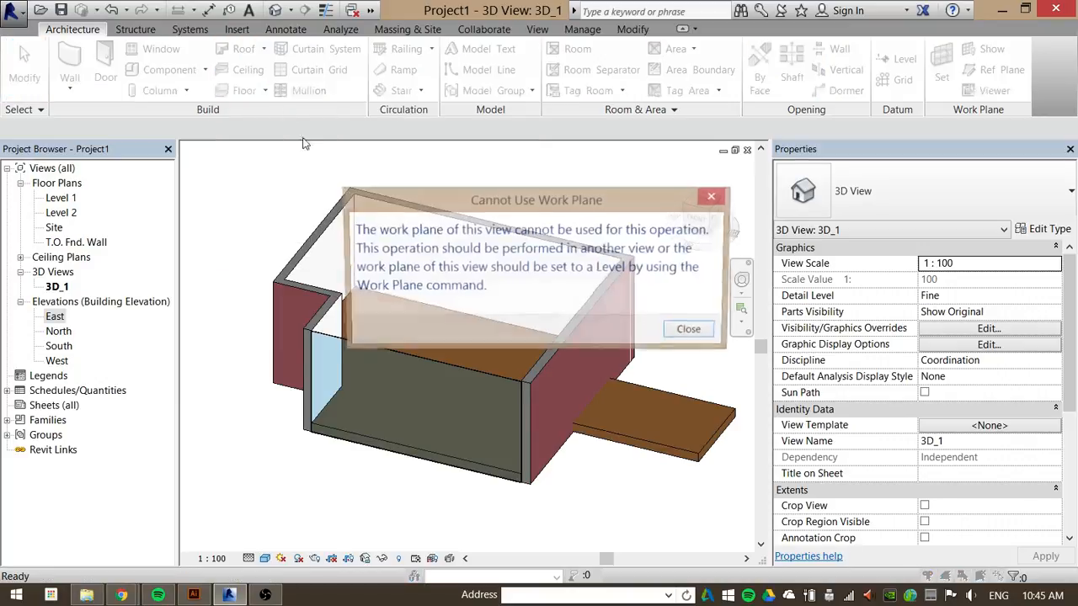
pyautogui.click(685, 334)
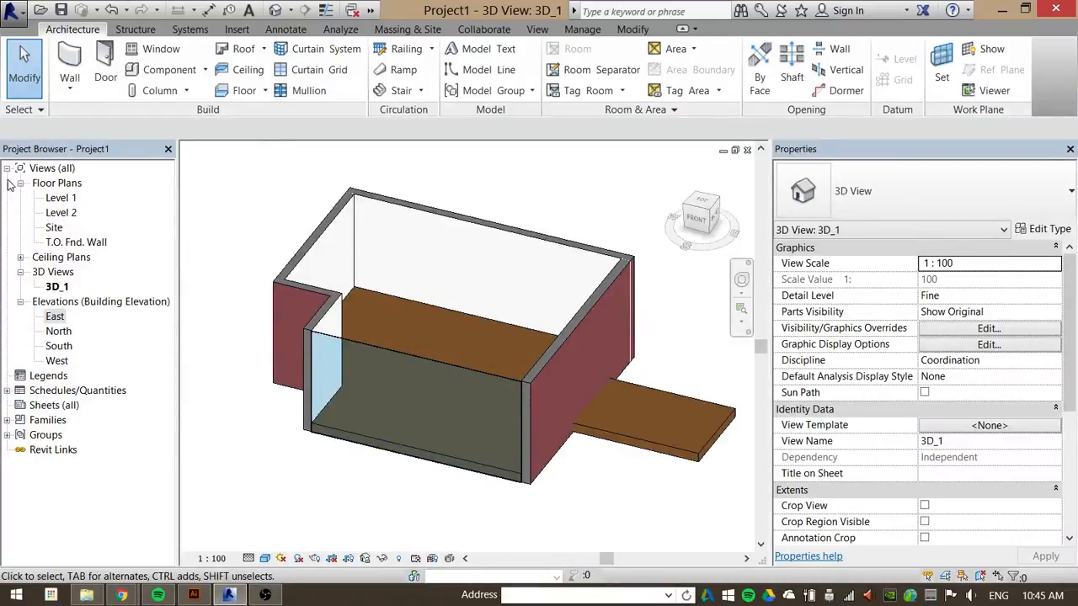
# On the Level 2 floor plan, start a roof by footprint and pick all six exterior walls as boundary lines.
pyautogui.doubleClick(61, 213)
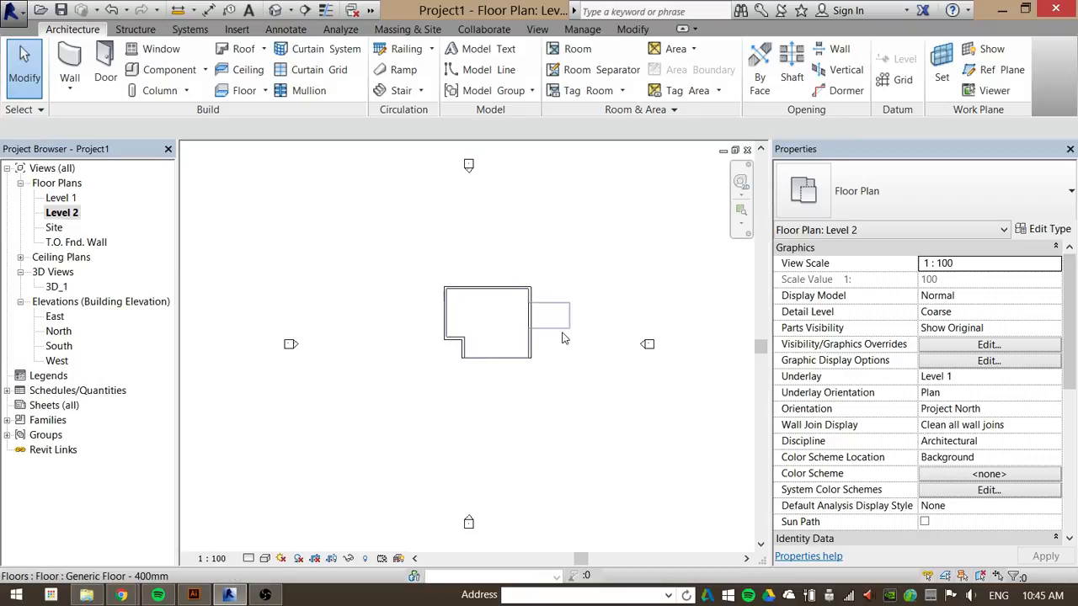
pyautogui.scroll(2, 546, 330)
pyautogui.click(262, 50)
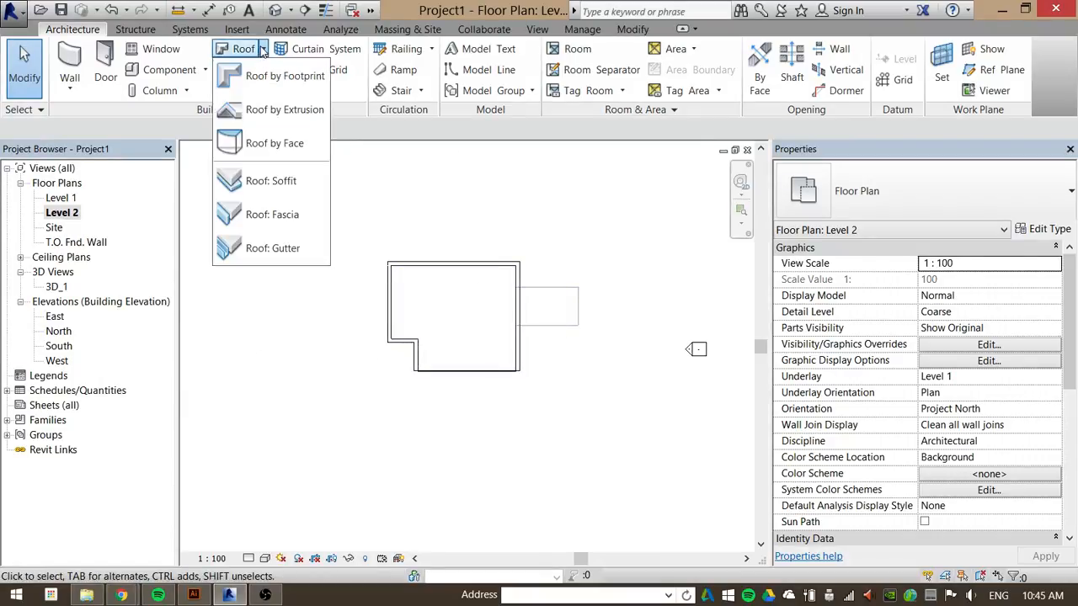
pyautogui.click(252, 76)
pyautogui.scroll(2, 437, 336)
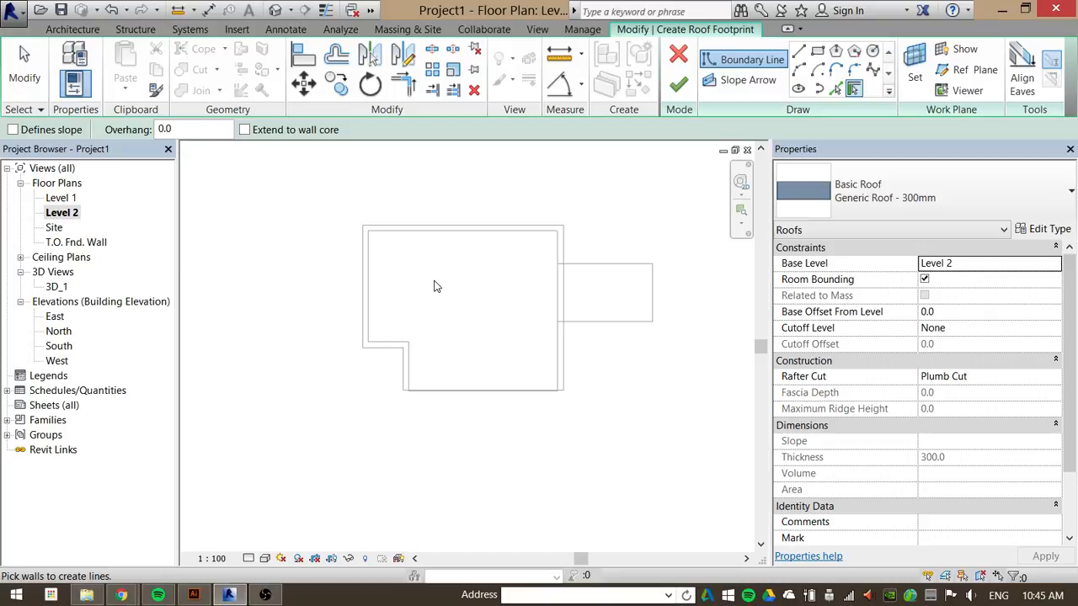
pyautogui.click(361, 272)
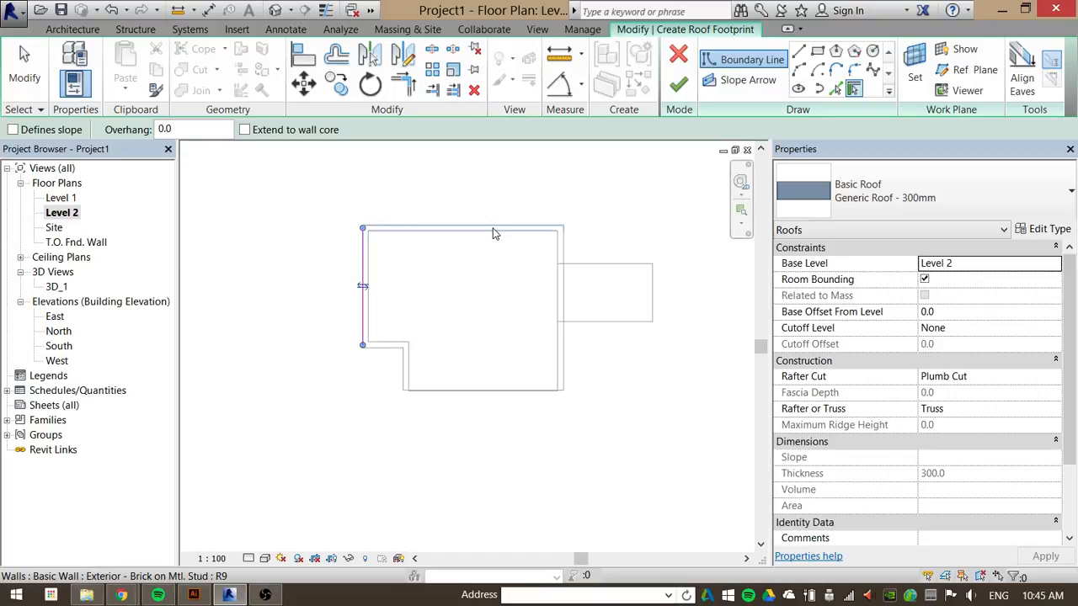
pyautogui.click(495, 231)
pyautogui.click(560, 299)
pyautogui.click(509, 392)
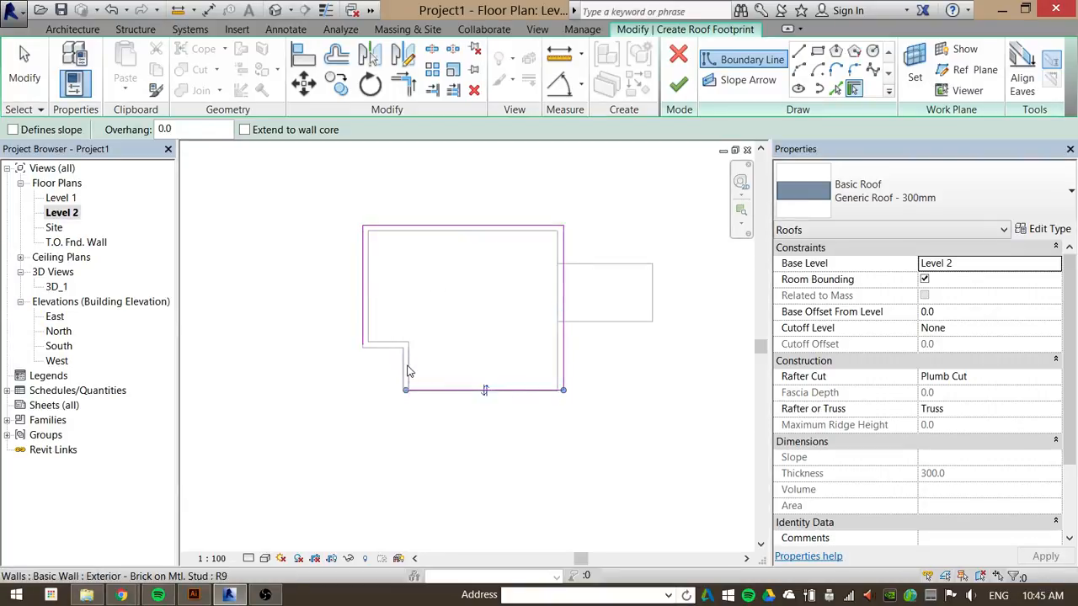
pyautogui.click(407, 371)
pyautogui.click(383, 348)
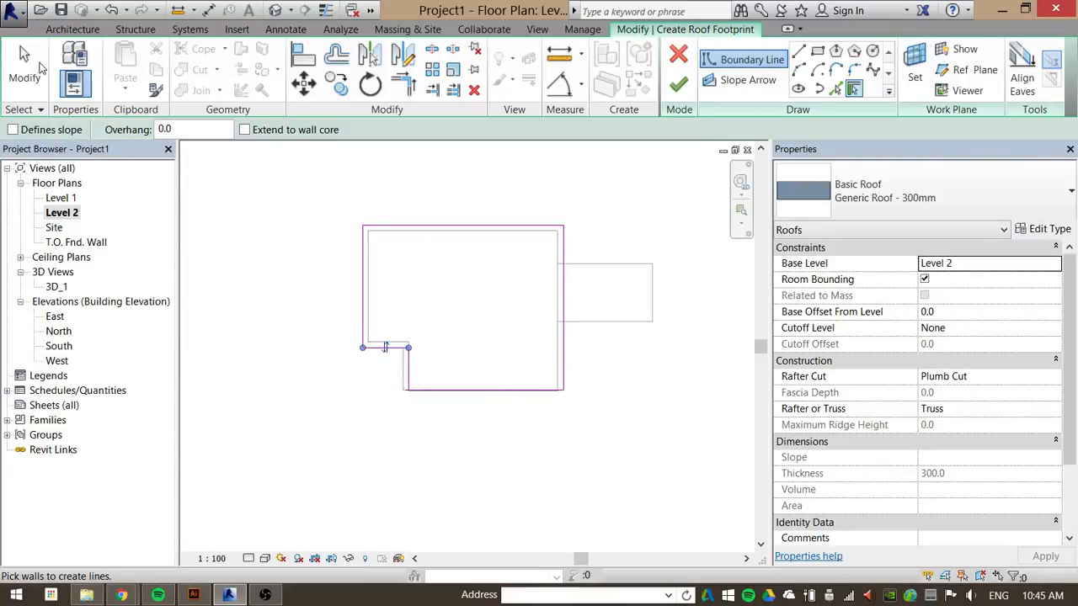
# Move the notch's short vertical boundary line to the wall's outer face, unjoining the conflicting elements.
pyautogui.scroll(4, 424, 409)
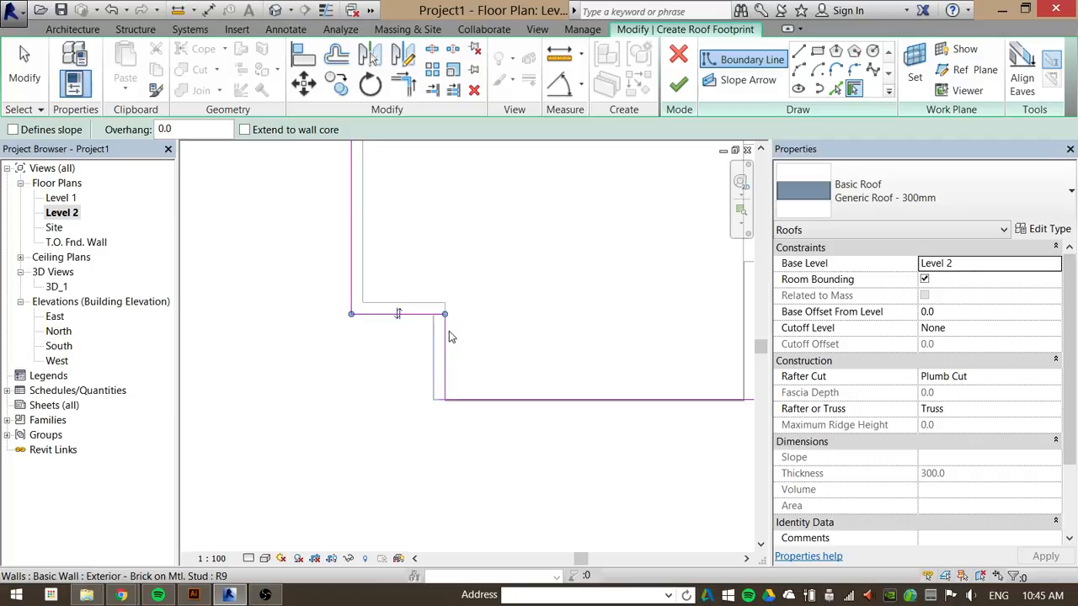
pyautogui.scroll(6, 447, 342)
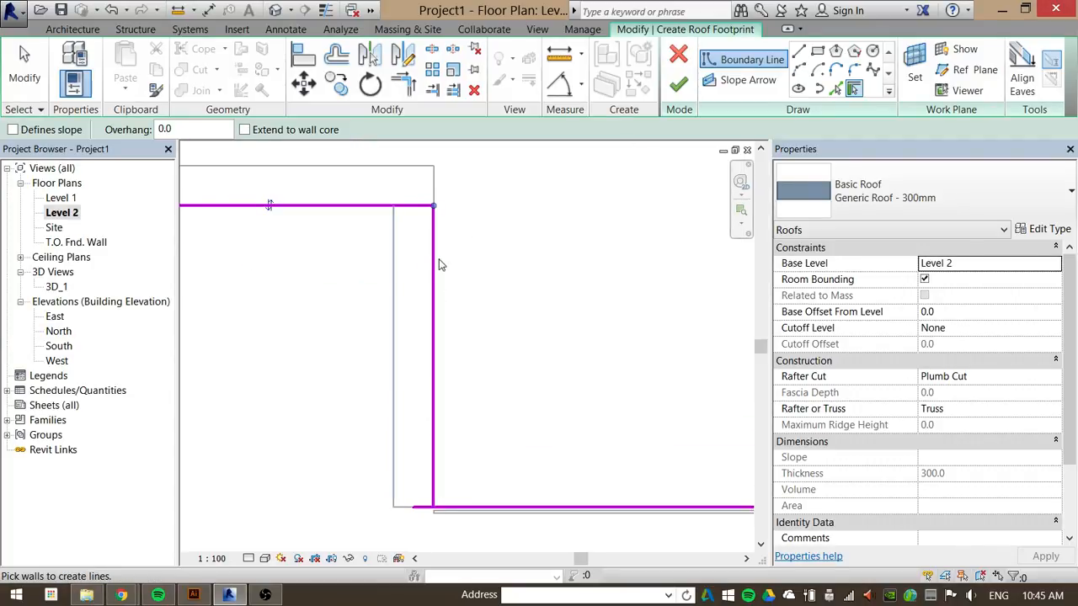
pyautogui.scroll(-5, 401, 346)
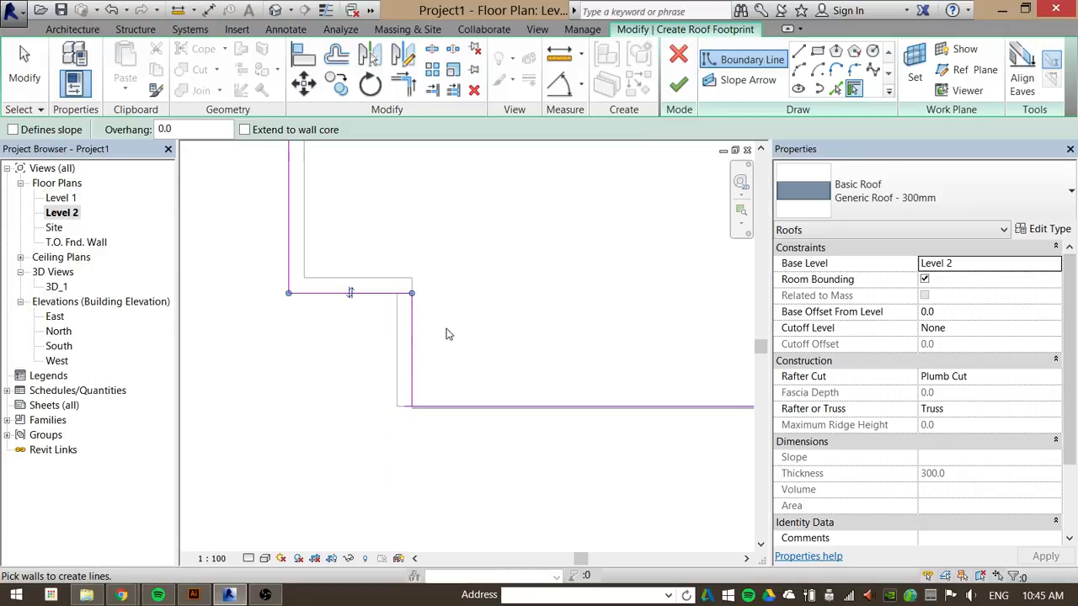
pyautogui.press('Escape')
pyautogui.press('Escape')
pyautogui.click(411, 337)
pyautogui.moveTo(409, 313); pyautogui.dragTo(396, 314)
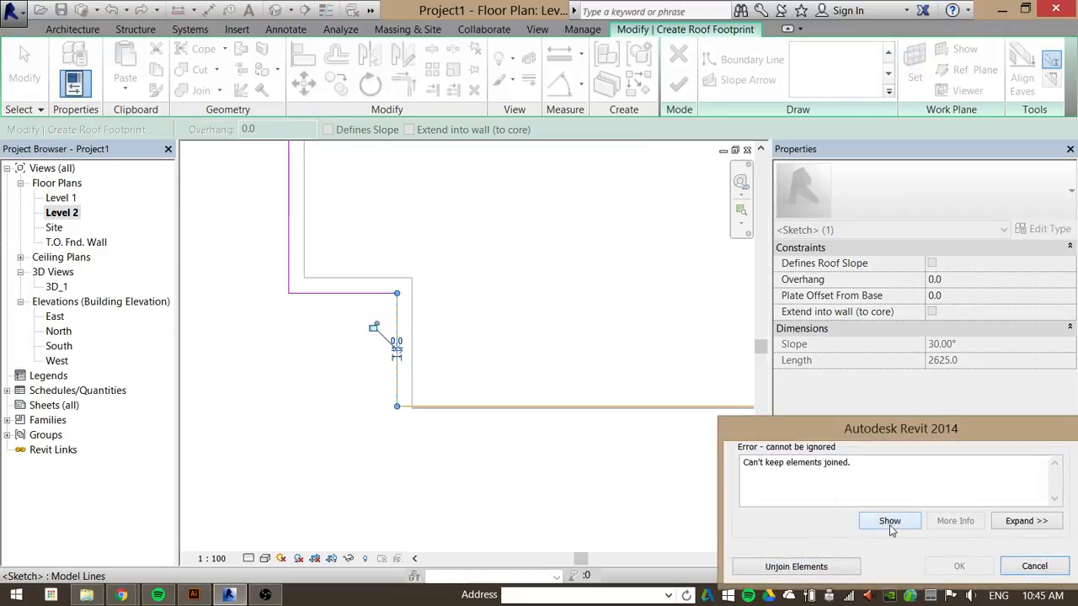
pyautogui.click(808, 567)
# Extend the lower boundary line's end to meet the vertical line at the notch's outer corner.
pyautogui.scroll(3, 404, 403)
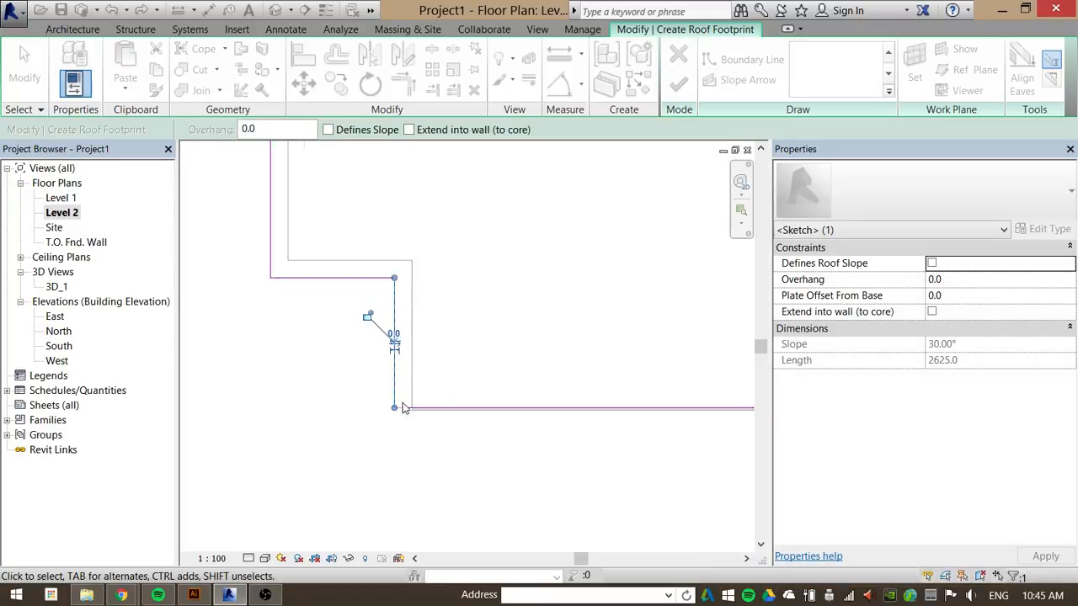
pyautogui.click(407, 413)
pyautogui.moveTo(406, 414); pyautogui.dragTo(390, 414)
pyautogui.scroll(-3, 450, 431)
pyautogui.press('Escape')
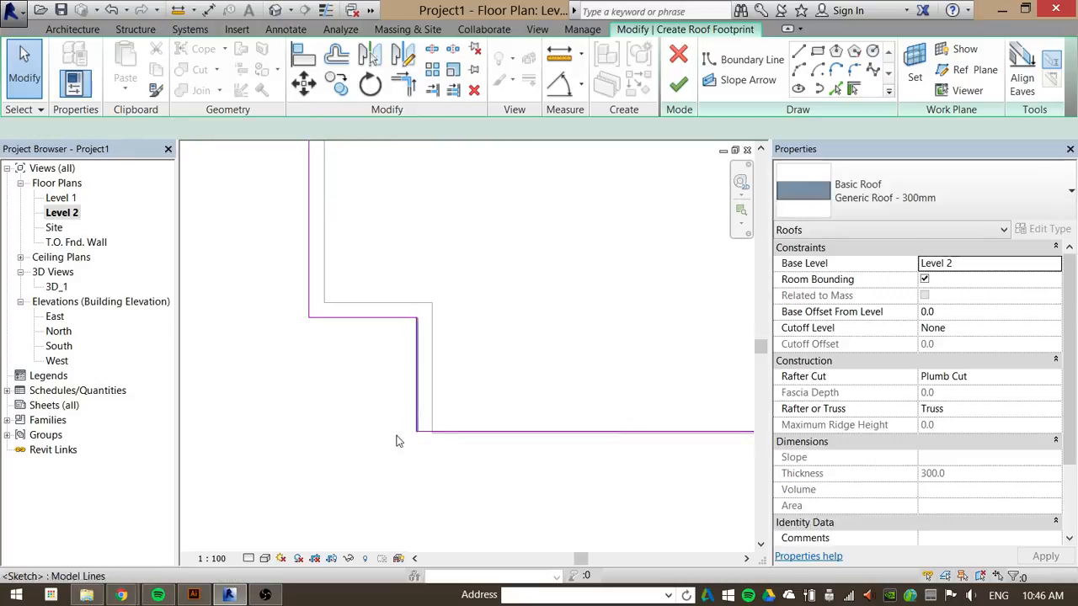
pyautogui.scroll(-3, 397, 438)
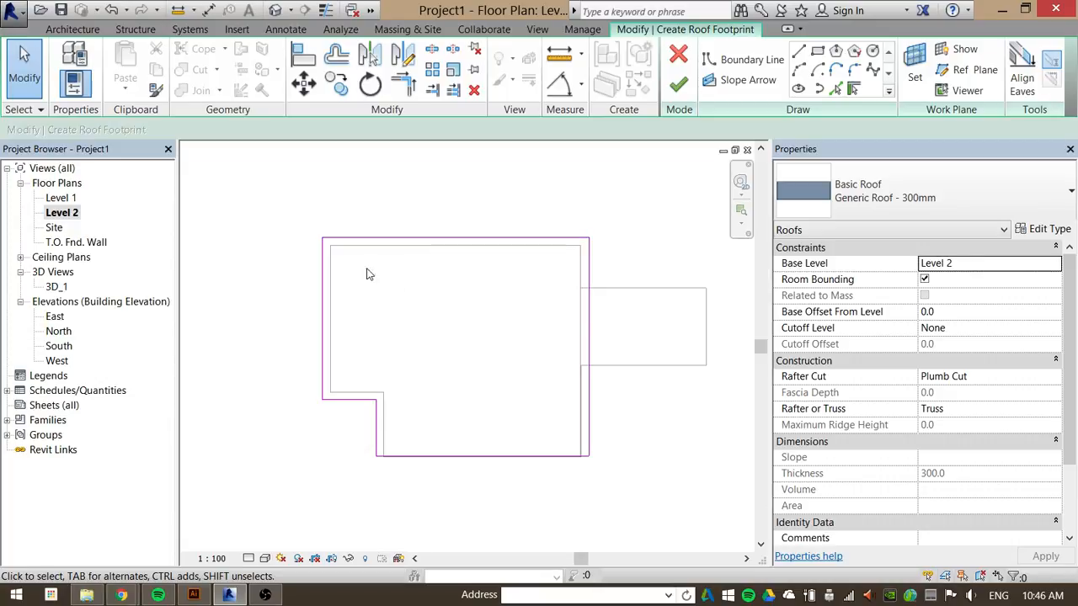
# Offset the upper boundary line 200 mm outward from the wall as a roof overhang.
pyautogui.click(546, 238)
pyautogui.scroll(2, 395, 242)
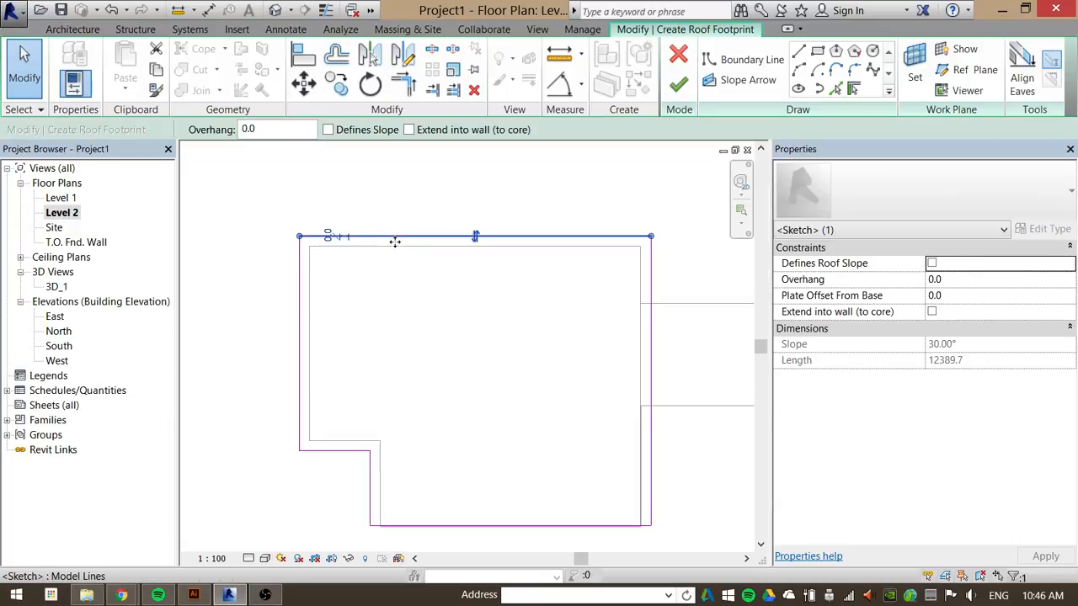
pyautogui.click(328, 235)
pyautogui.write('200')
pyautogui.press('Return')
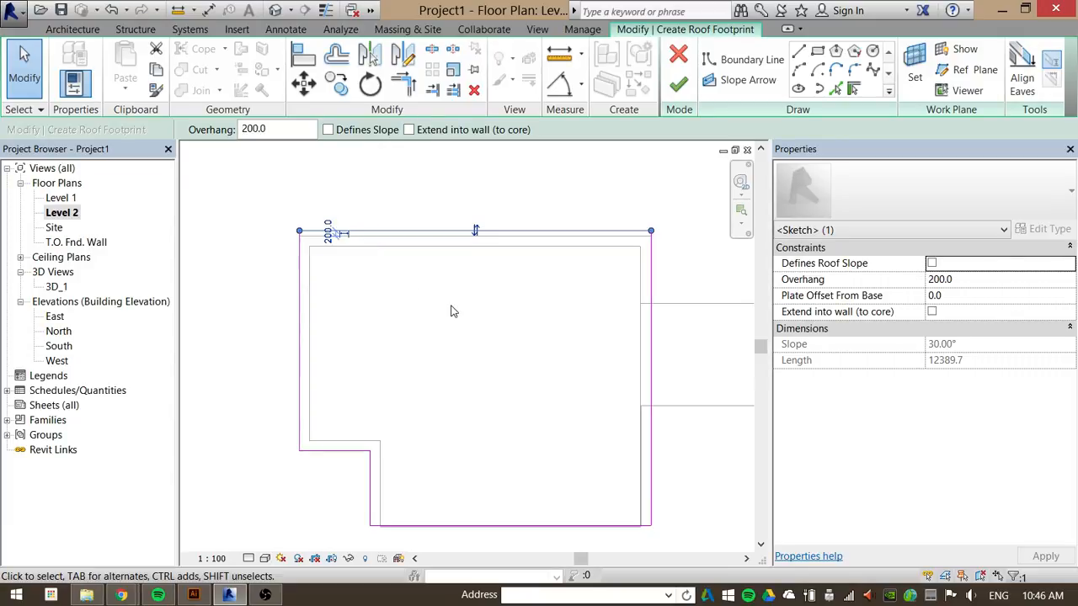
# Give the left boundary line a 200 mm offset from the wall and place it on the outer side.
pyautogui.click(299, 314)
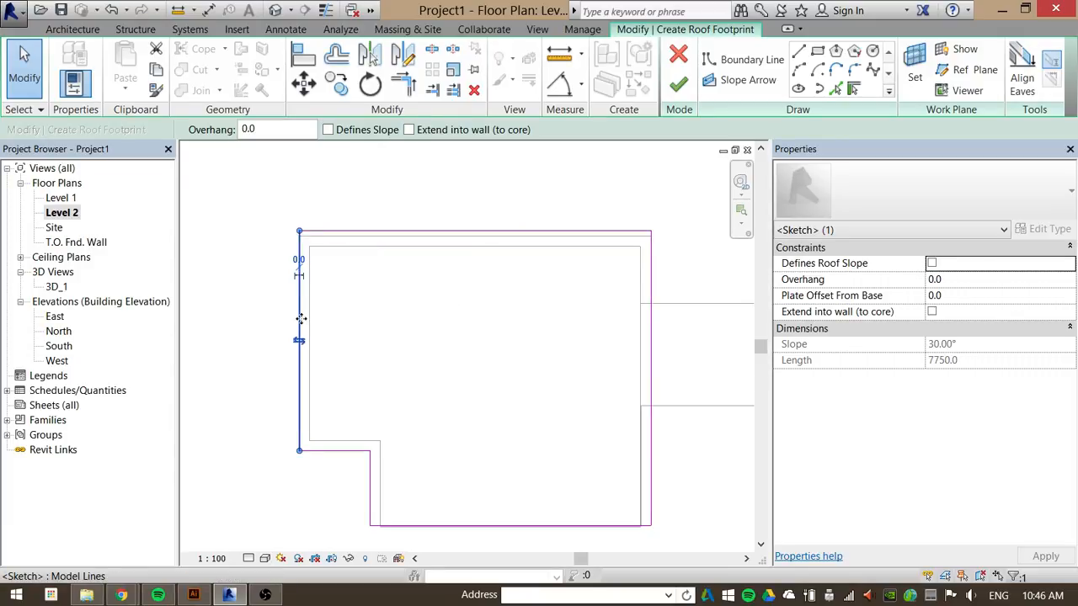
pyautogui.click(299, 258)
pyautogui.write('200')
pyautogui.press('Return')
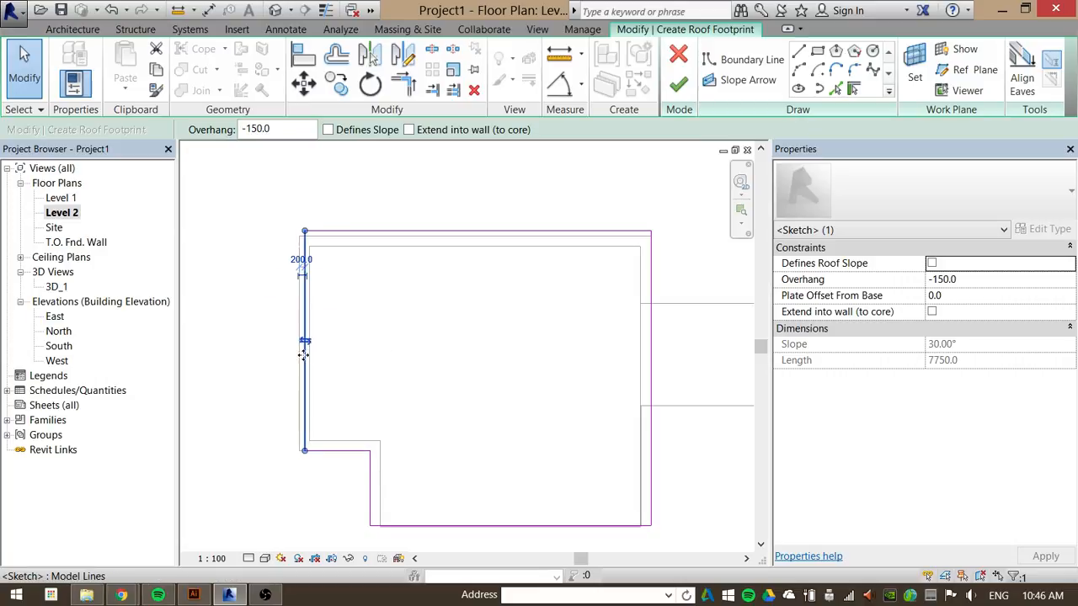
pyautogui.moveTo(303, 345)
pyautogui.mouseDown()
pyautogui.moveTo(285, 356)
pyautogui.moveTo(294, 358)
pyautogui.mouseUp()
# Move the notch's horizontal and vertical boundary lines outward to a 200 mm overhang each.
pyautogui.click(329, 452)
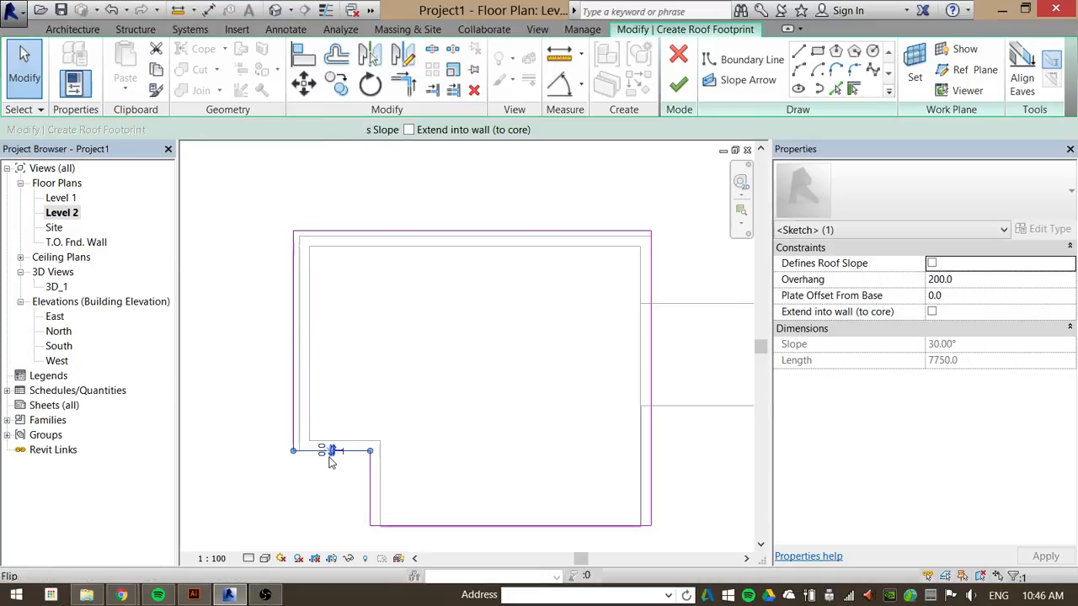
pyautogui.scroll(3, 326, 490)
pyautogui.moveTo(290, 410)
pyautogui.mouseDown()
pyautogui.moveTo(289, 438)
pyautogui.moveTo(290, 424)
pyautogui.mouseUp()
pyautogui.click(414, 465)
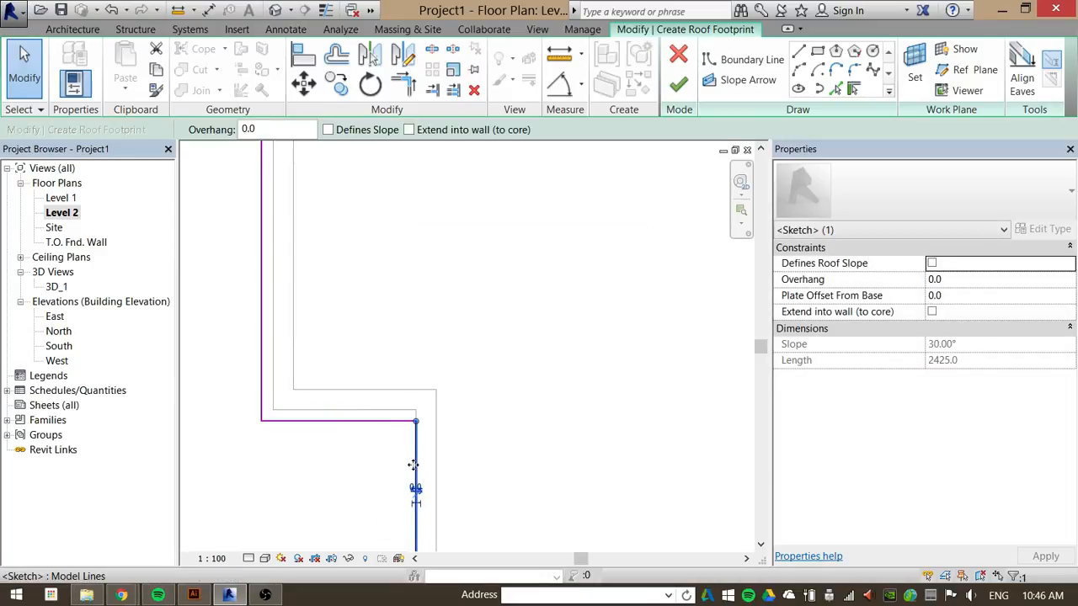
pyautogui.moveTo(396, 460); pyautogui.dragTo(404, 457)
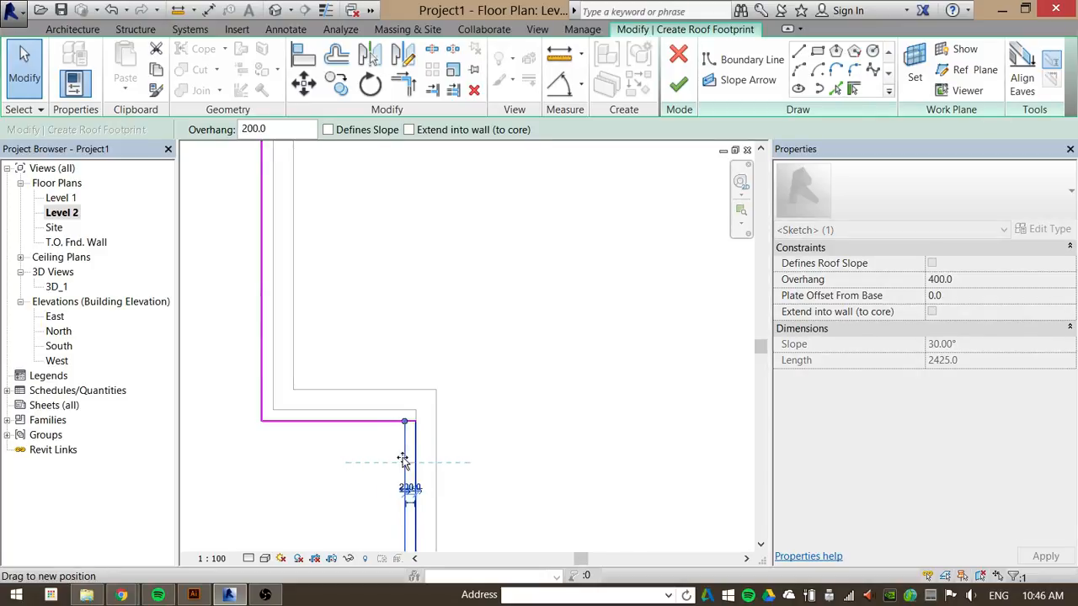
# Move the lower boundary line outward from the wall to an overhang of about 284 mm.
pyautogui.scroll(-2, 375, 325)
pyautogui.scroll(-2, 375, 326)
pyautogui.scroll(3, 674, 445)
pyautogui.click(679, 440)
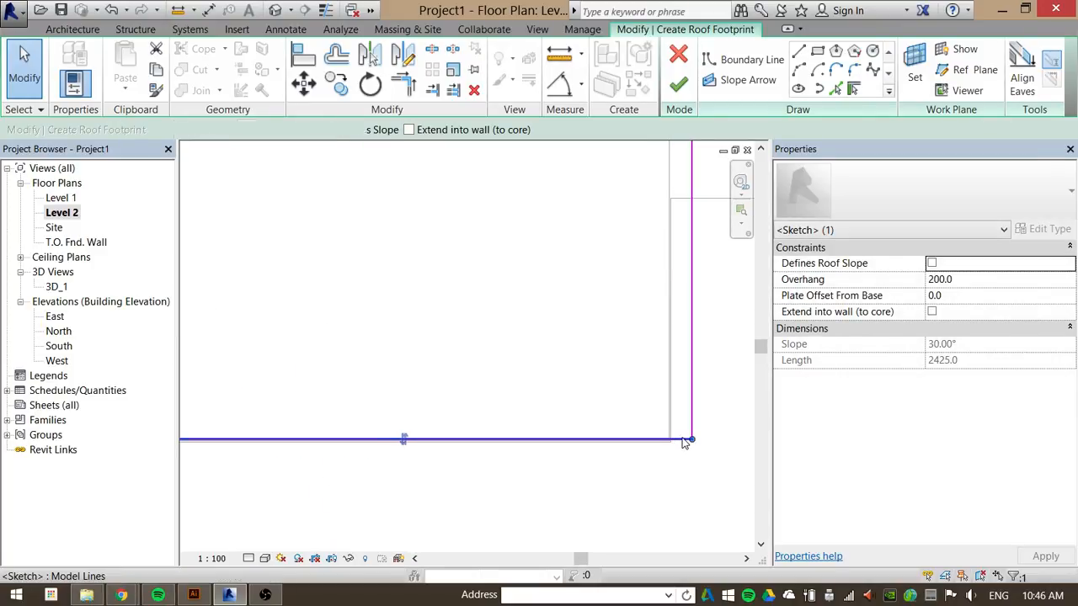
pyautogui.moveTo(679, 444)
pyautogui.mouseDown()
pyautogui.moveTo(680, 467)
pyautogui.moveTo(680, 458)
pyautogui.mouseUp()
pyautogui.scroll(-1, 733, 459)
pyautogui.scroll(2, 478, 457)
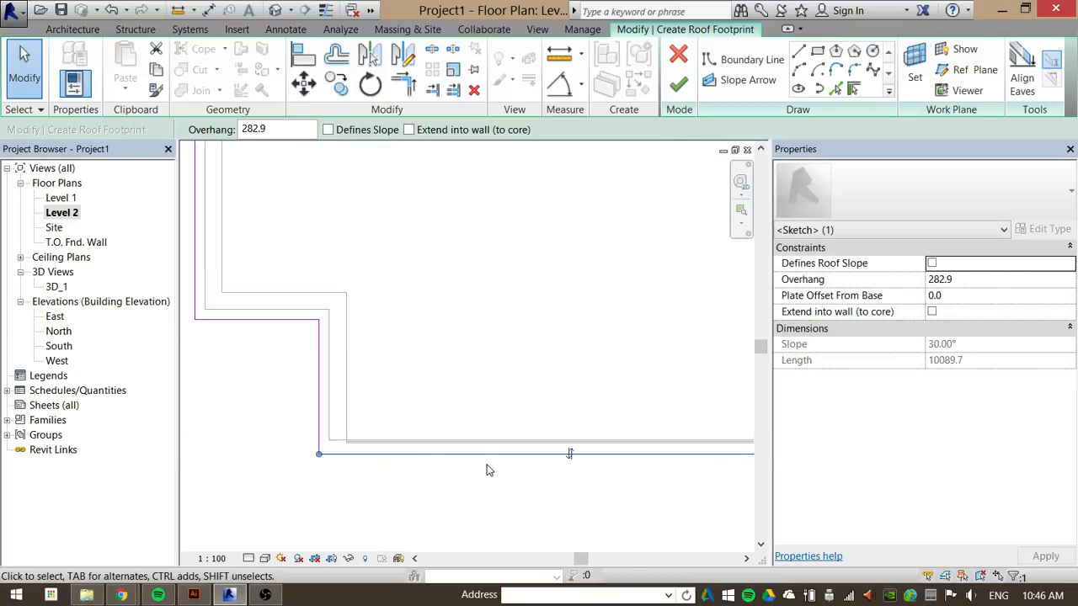
pyautogui.moveTo(489, 453)
pyautogui.mouseDown()
pyautogui.moveTo(489, 466)
pyautogui.moveTo(533, 458)
pyautogui.mouseUp()
pyautogui.scroll(-2, 515, 460)
pyautogui.scroll(-2, 421, 466)
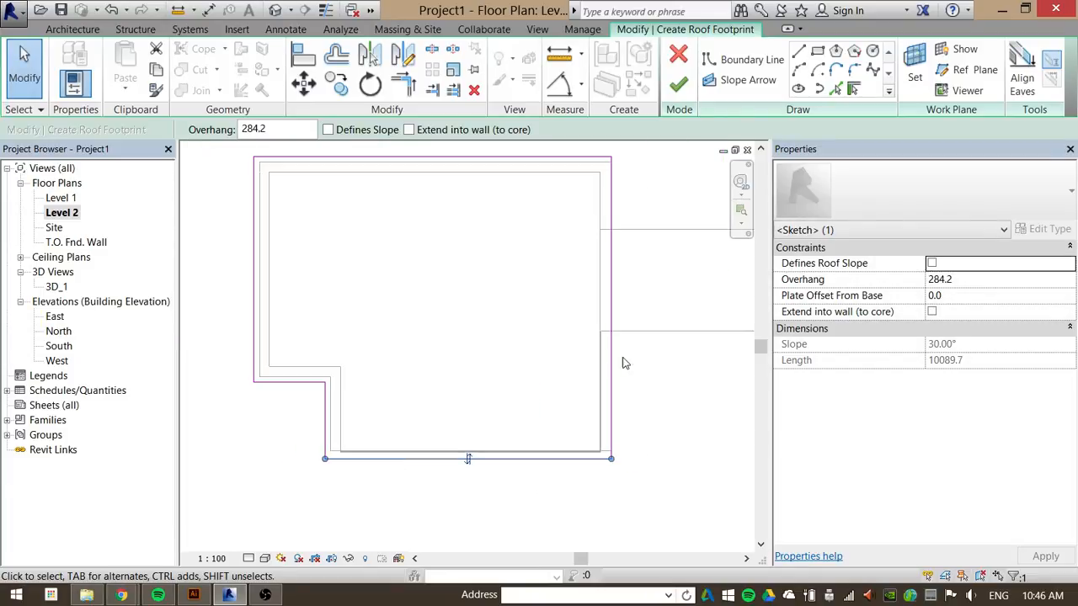
# Move the right boundary line outward to a 200 mm overhang.
pyautogui.moveTo(679, 365); pyautogui.dragTo(597, 501, button='middle')
pyautogui.click(528, 352)
pyautogui.scroll(1, 531, 337)
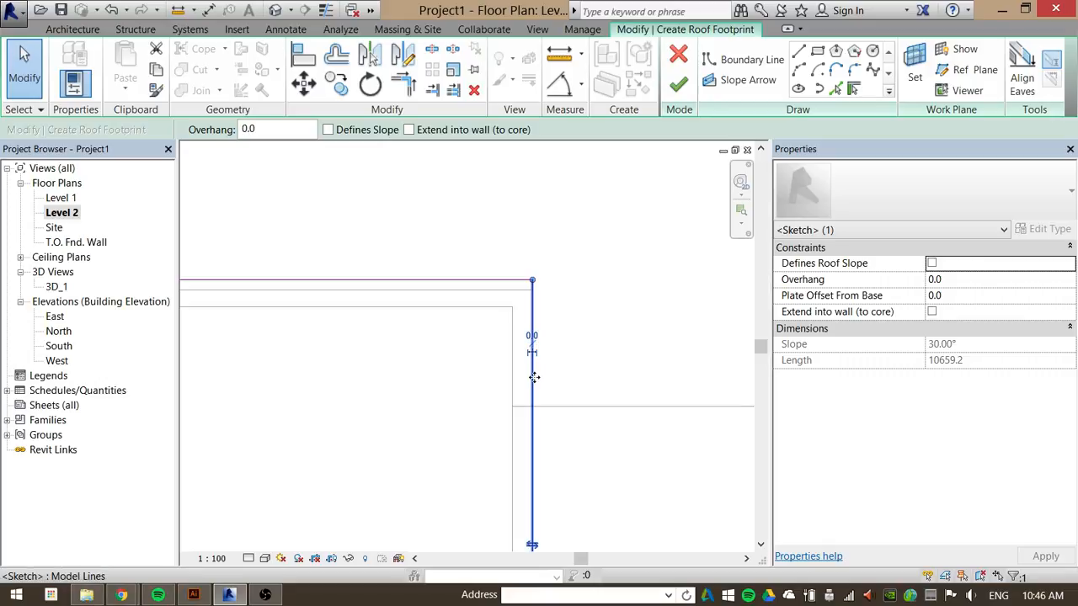
pyautogui.moveTo(534, 373); pyautogui.dragTo(545, 382)
pyautogui.scroll(3, 553, 366)
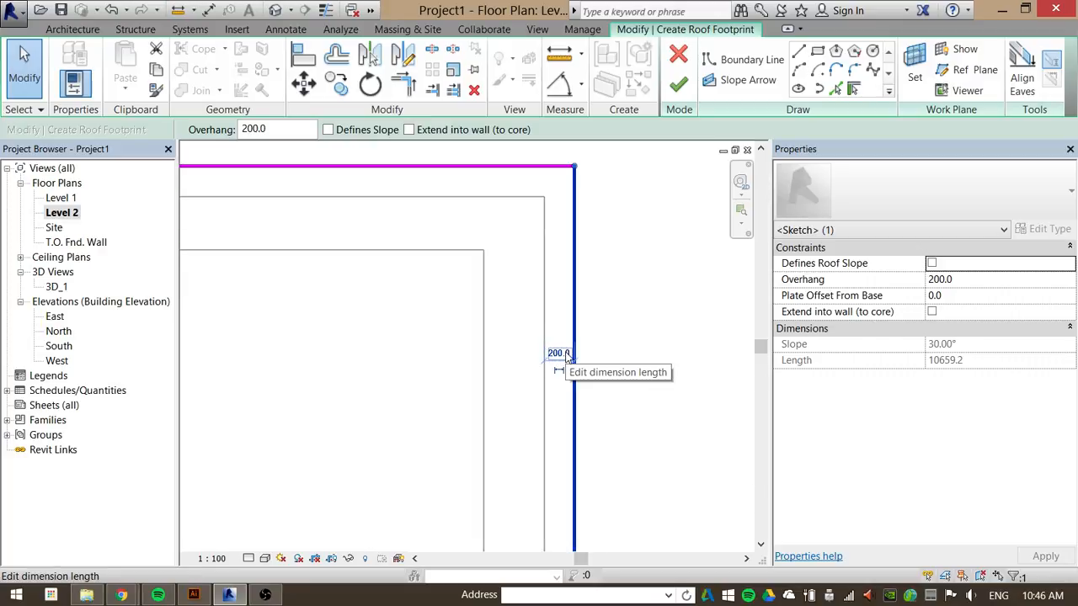
pyautogui.click(634, 328)
# Turn thin line display on and back off while inspecting the roof boundary's upper-left corner.
pyautogui.scroll(-4, 640, 318)
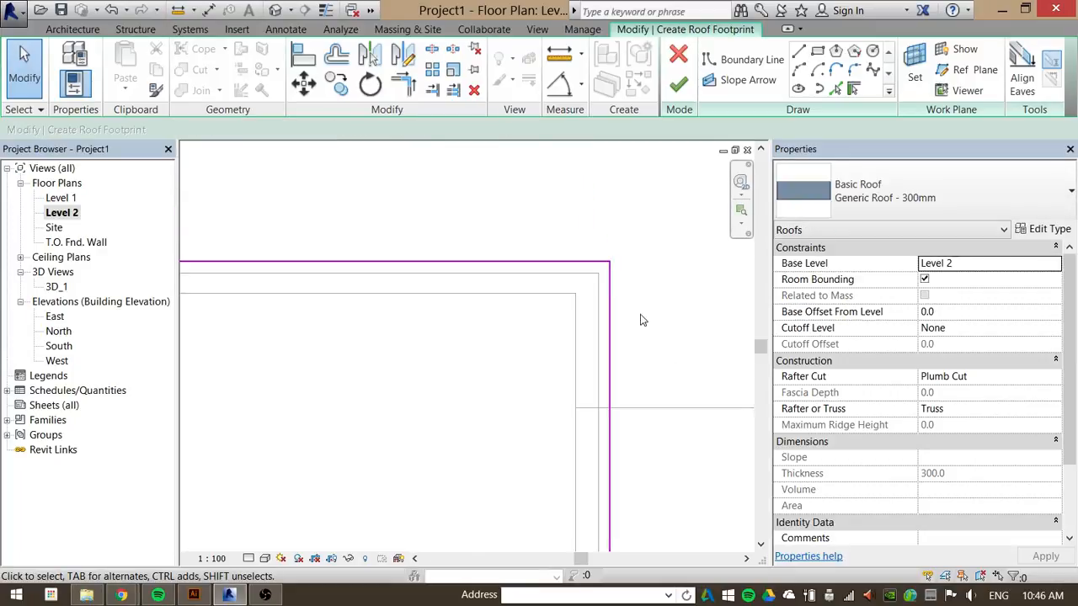
pyautogui.scroll(-3, 454, 244)
pyautogui.scroll(5, 328, 236)
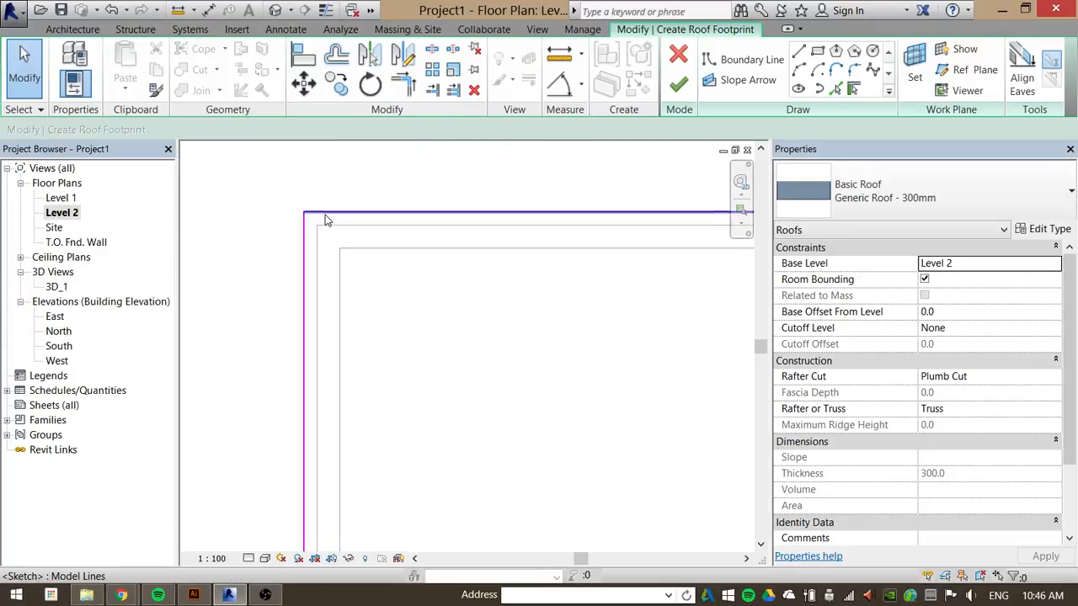
pyautogui.scroll(2, 318, 255)
pyautogui.scroll(2, 332, 201)
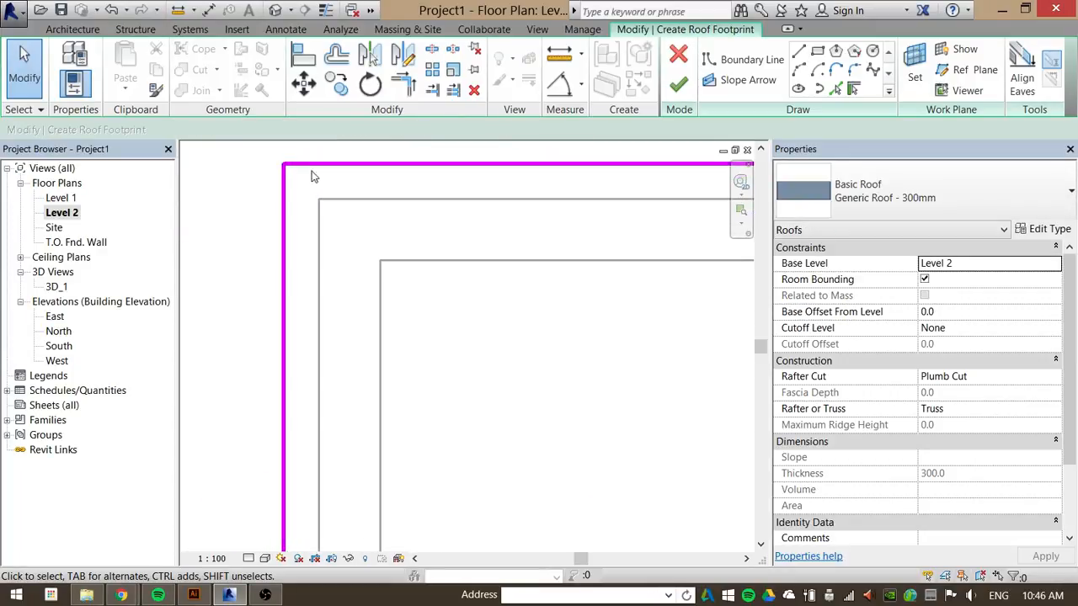
pyautogui.scroll(2, 299, 177)
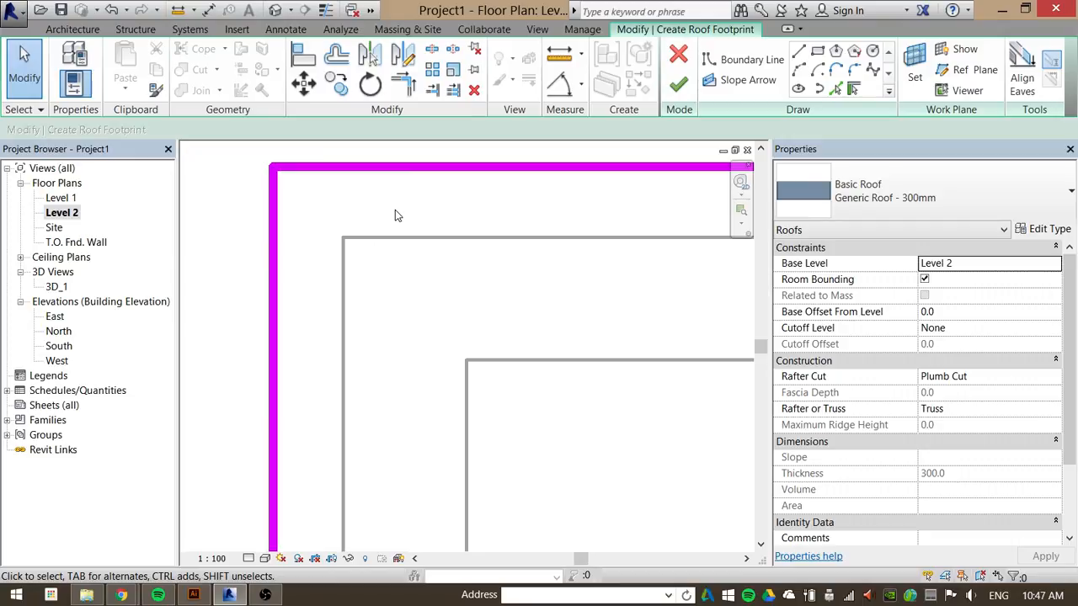
pyautogui.press('t')
pyautogui.press('l')
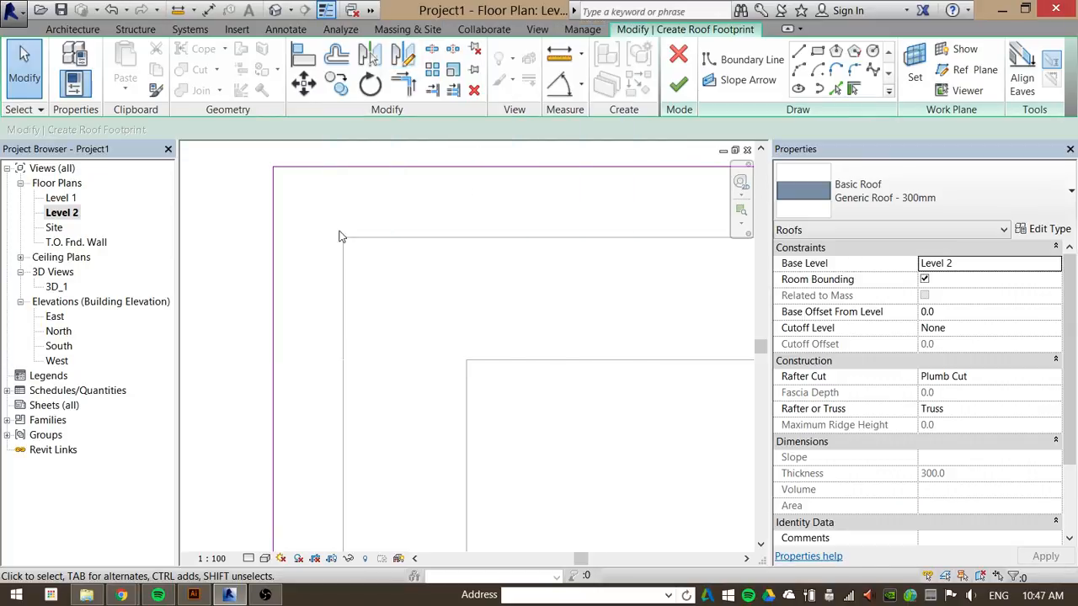
pyautogui.click(327, 13)
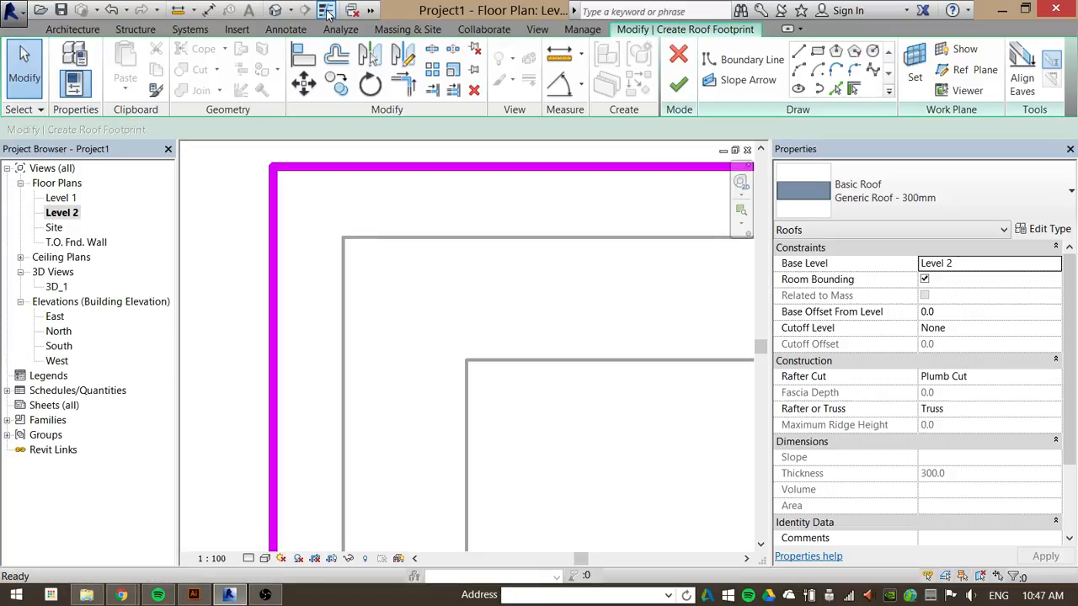
pyautogui.scroll(-6, 328, 199)
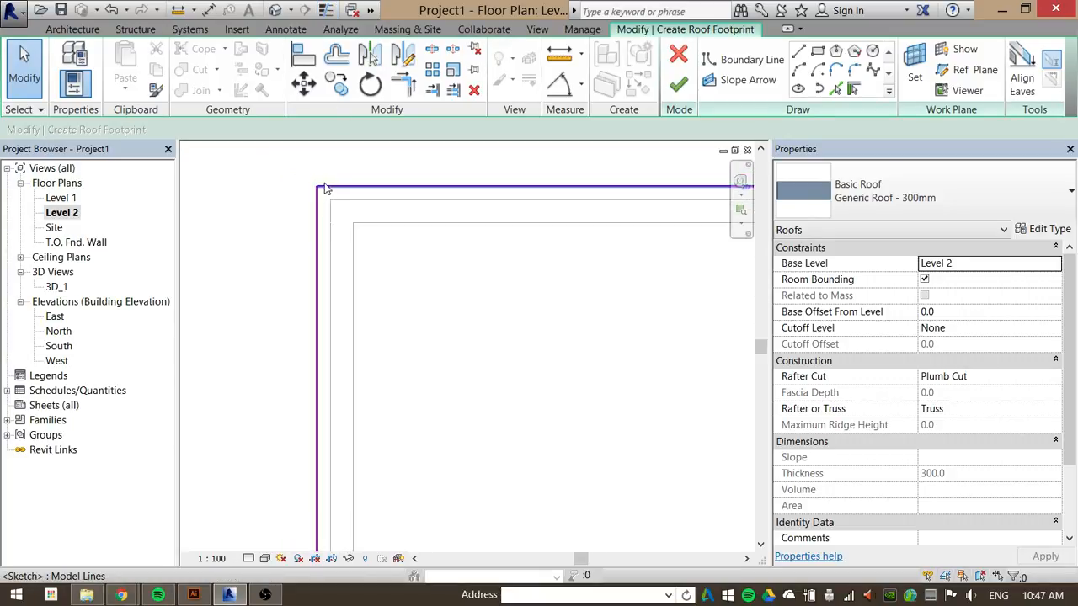
# Check the right boundary line's overhang and finish the roof footprint sketch as a flat roof.
pyautogui.moveTo(539, 314); pyautogui.dragTo(503, 291, button='middle')
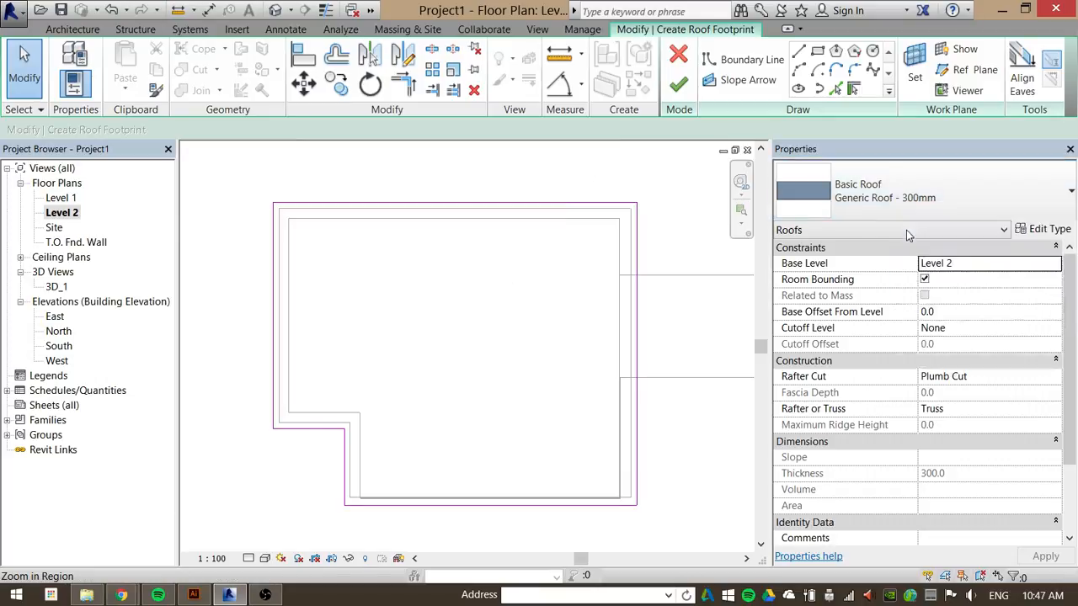
pyautogui.click(637, 323)
pyautogui.moveTo(500, 342); pyautogui.dragTo(403, 354, button='middle')
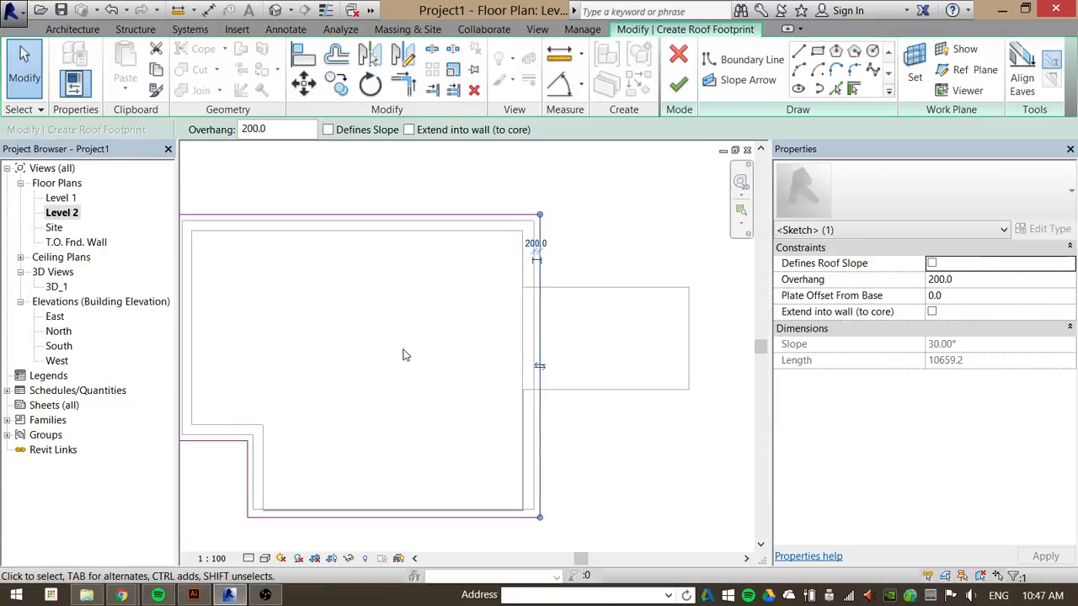
pyautogui.click(679, 84)
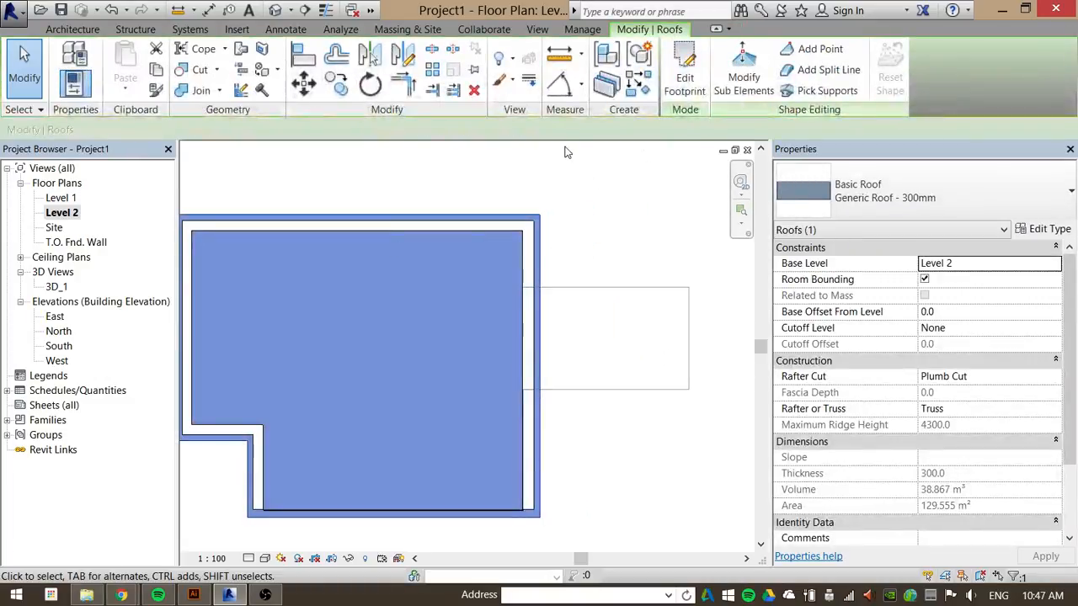
# Open the 3D_1 view and examine how the flat roof meets the tops of the walls.
pyautogui.doubleClick(64, 287)
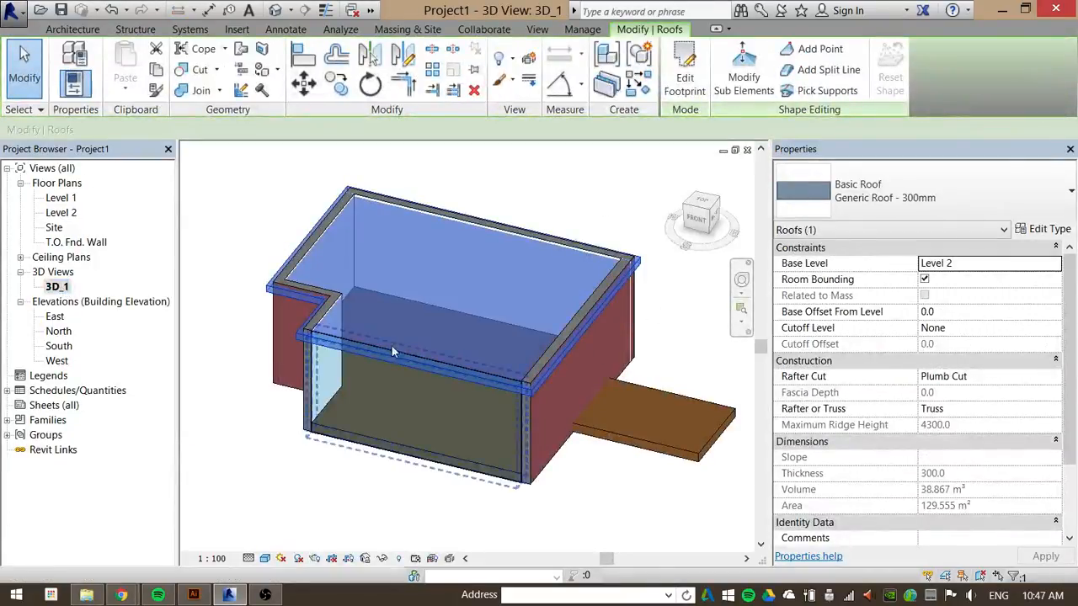
pyautogui.scroll(3, 391, 346)
pyautogui.moveTo(512, 435); pyautogui.dragTo(385, 369, button='middle')
pyautogui.scroll(-2, 585, 453)
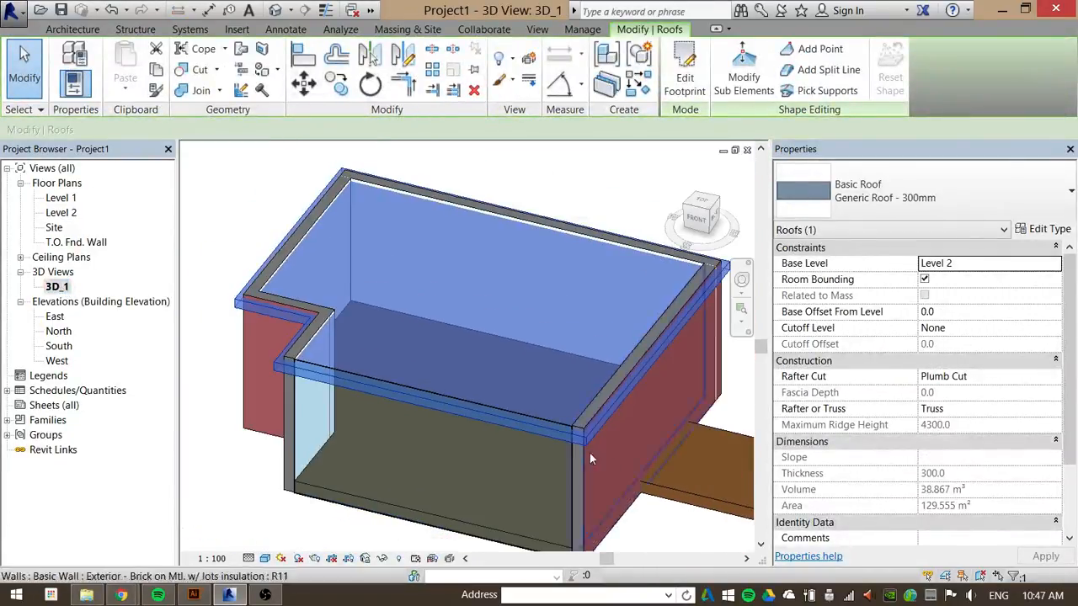
pyautogui.scroll(-2, 543, 463)
pyautogui.scroll(2, 516, 450)
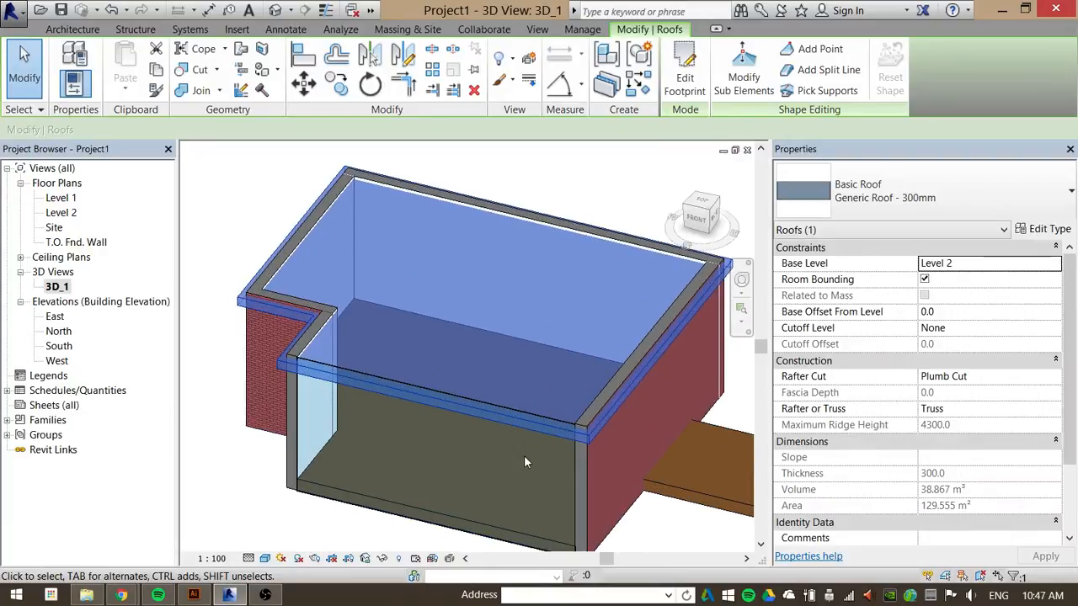
pyautogui.moveTo(524, 461); pyautogui.dragTo(515, 445, button='middle')
pyautogui.press('alt')
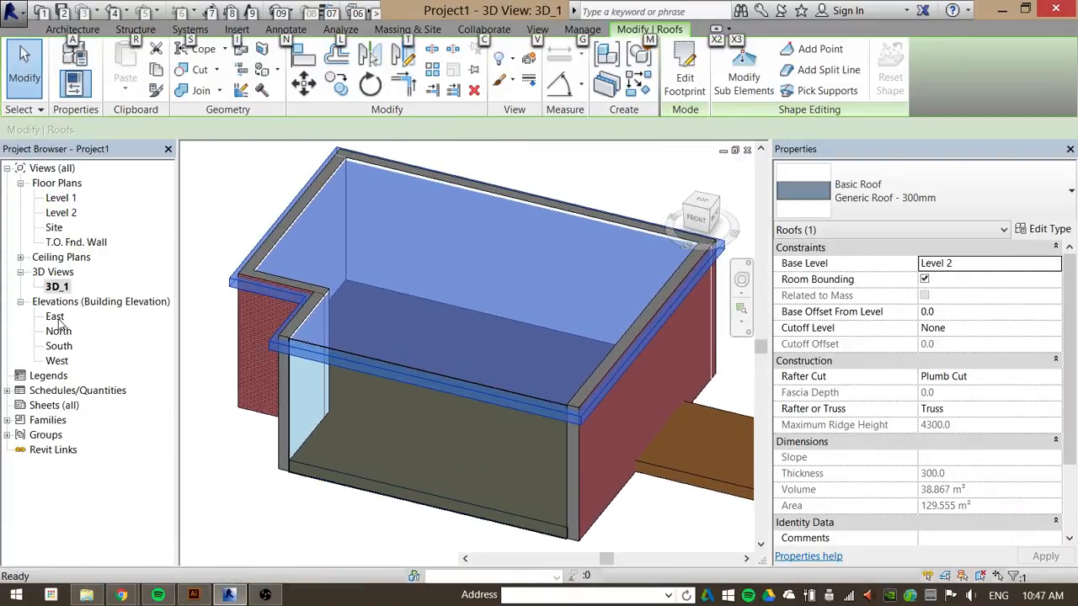
# Open the East elevation and examine the roof edge and the wall tops at Level 2.
pyautogui.doubleClick(55, 318)
pyautogui.scroll(3, 596, 324)
pyautogui.click(625, 261)
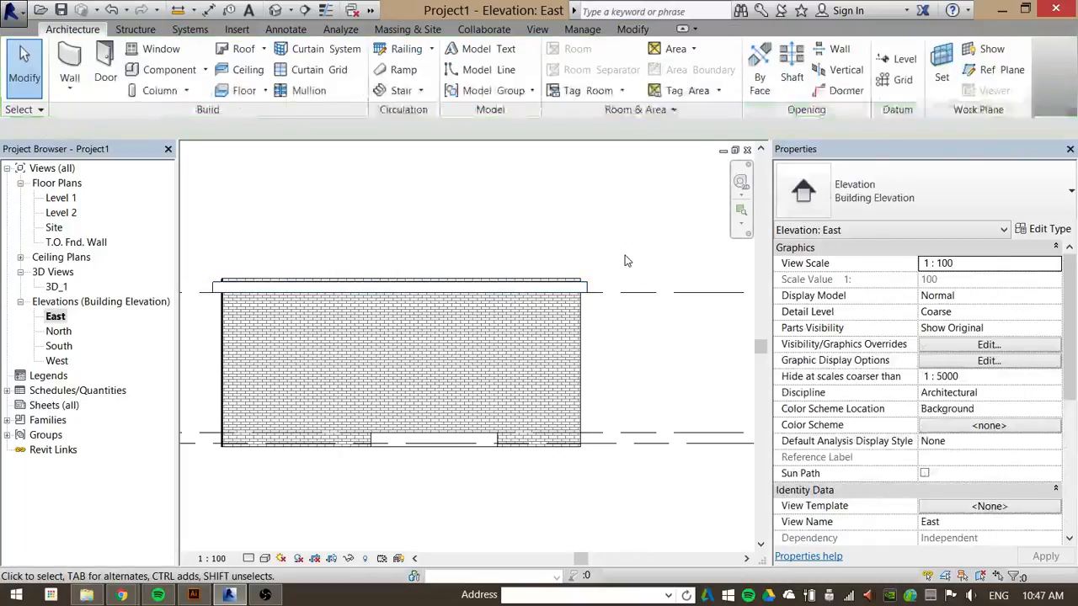
pyautogui.scroll(2, 625, 261)
pyautogui.scroll(-2, 659, 347)
pyautogui.moveTo(659, 347); pyautogui.dragTo(701, 356, button='middle')
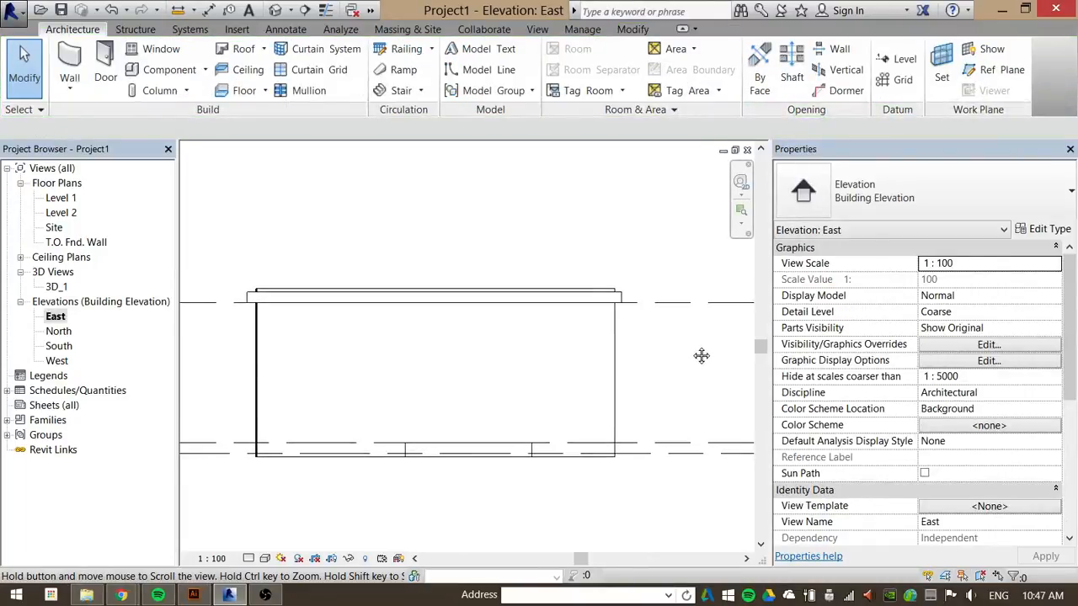
# Set the top offset of the building's walls to 0 in the East elevation, leaving the curtain panel out.
pyautogui.moveTo(661, 336); pyautogui.dragTo(214, 368)
pyautogui.scroll(-4, 185, 241)
pyautogui.scroll(3, 379, 270)
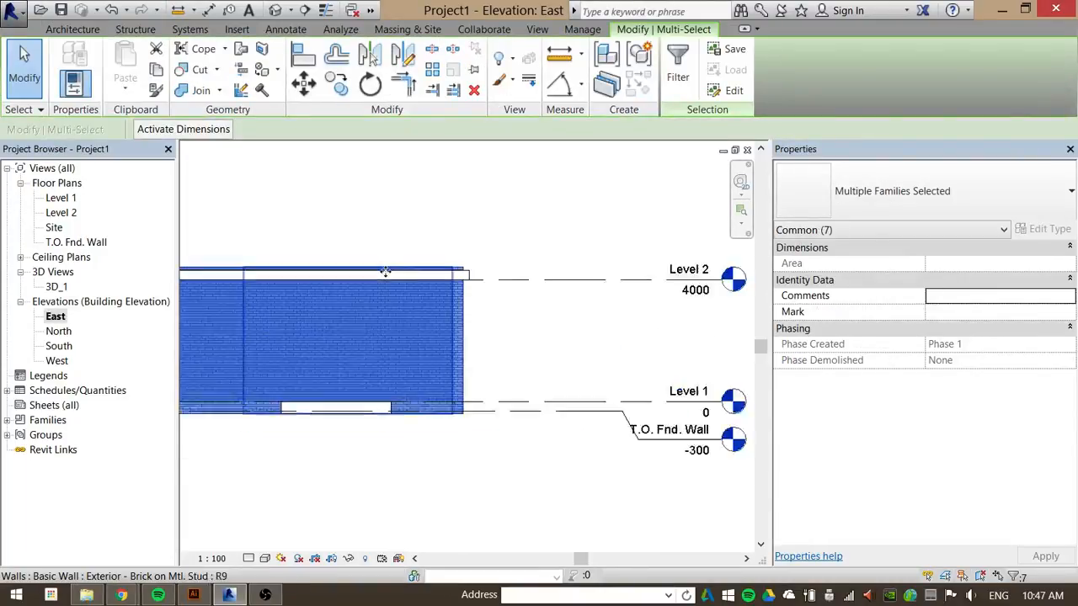
pyautogui.scroll(1, 385, 271)
pyautogui.moveTo(539, 243); pyautogui.dragTo(566, 255, button='middle')
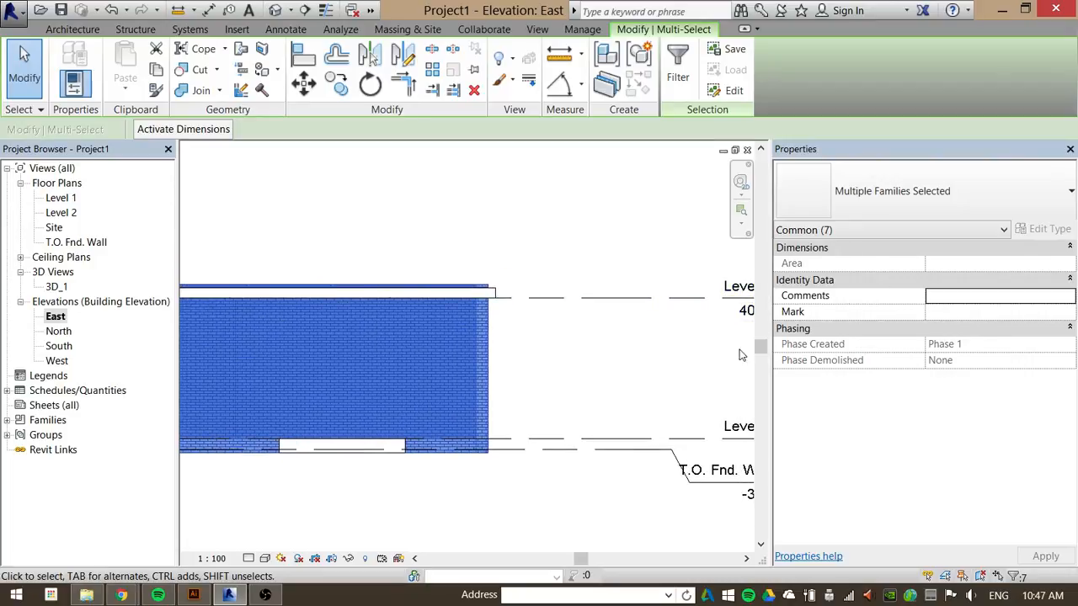
pyautogui.click(846, 233)
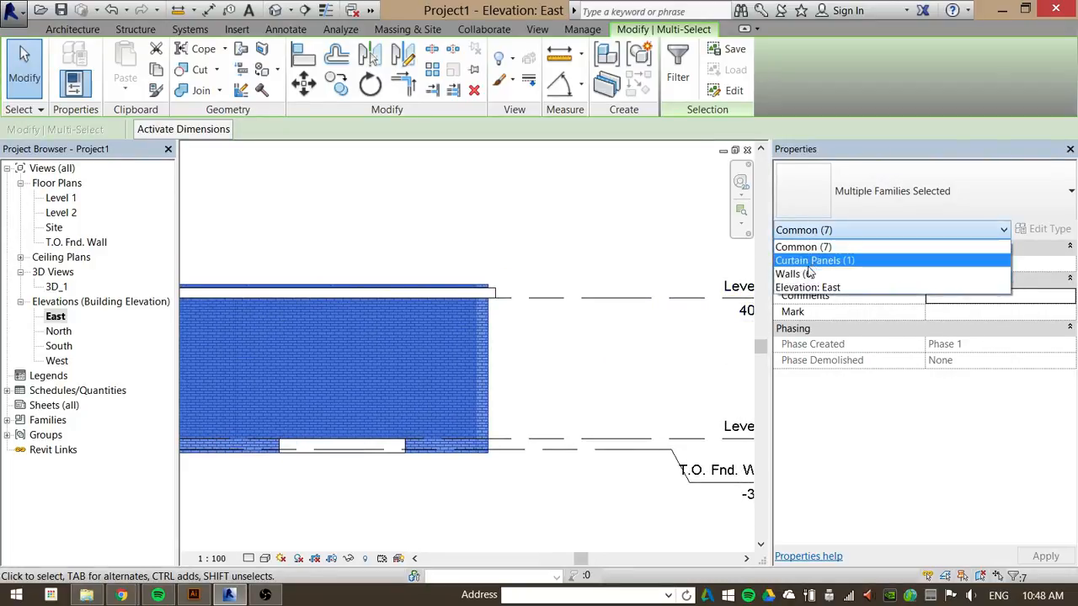
pyautogui.click(829, 272)
pyautogui.click(957, 345)
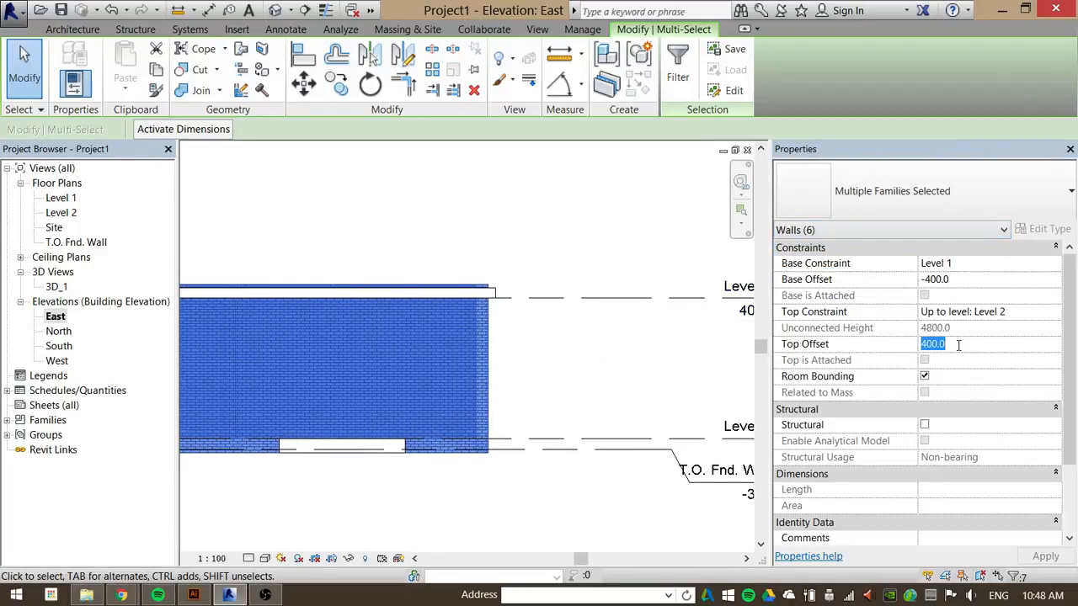
pyautogui.press('Return')
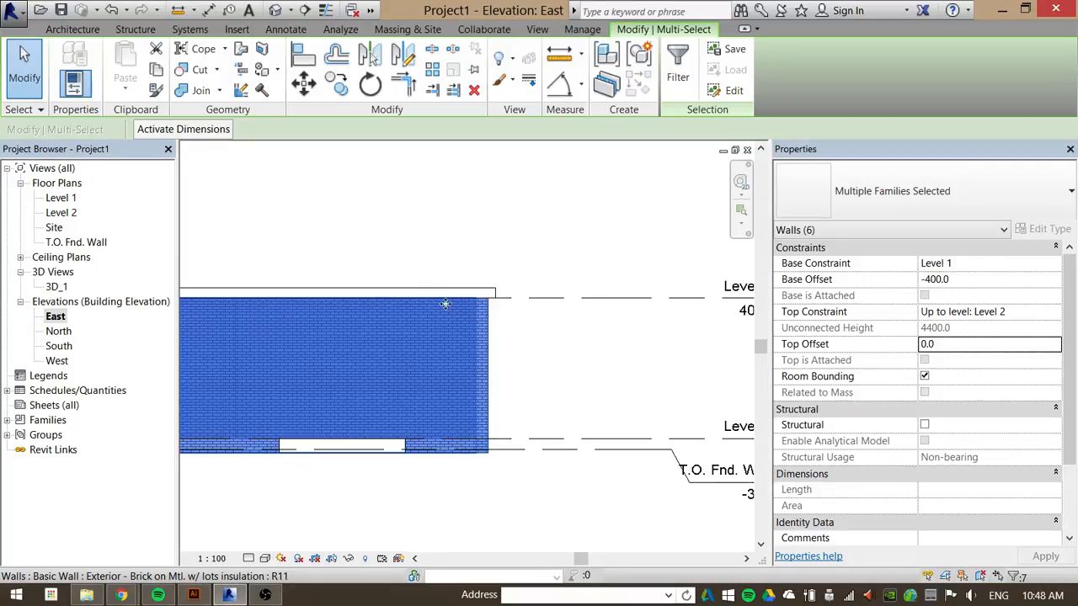
pyautogui.click(278, 193)
# Open the flat roof's footprint sketch for editing in the Level 1 floor plan.
pyautogui.moveTo(399, 296); pyautogui.dragTo(548, 308, button='middle')
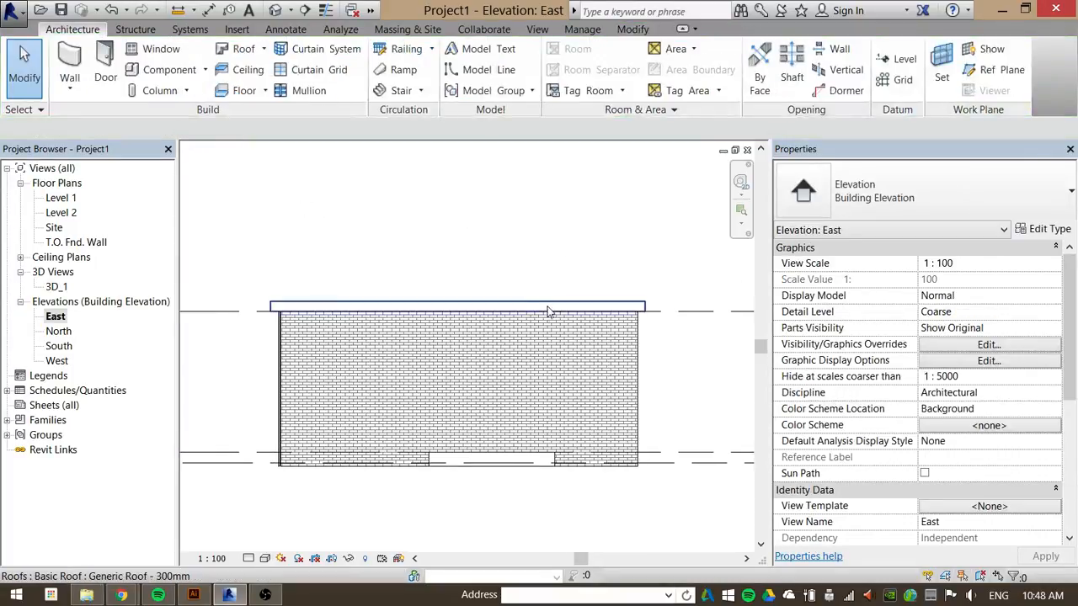
pyautogui.click(544, 309)
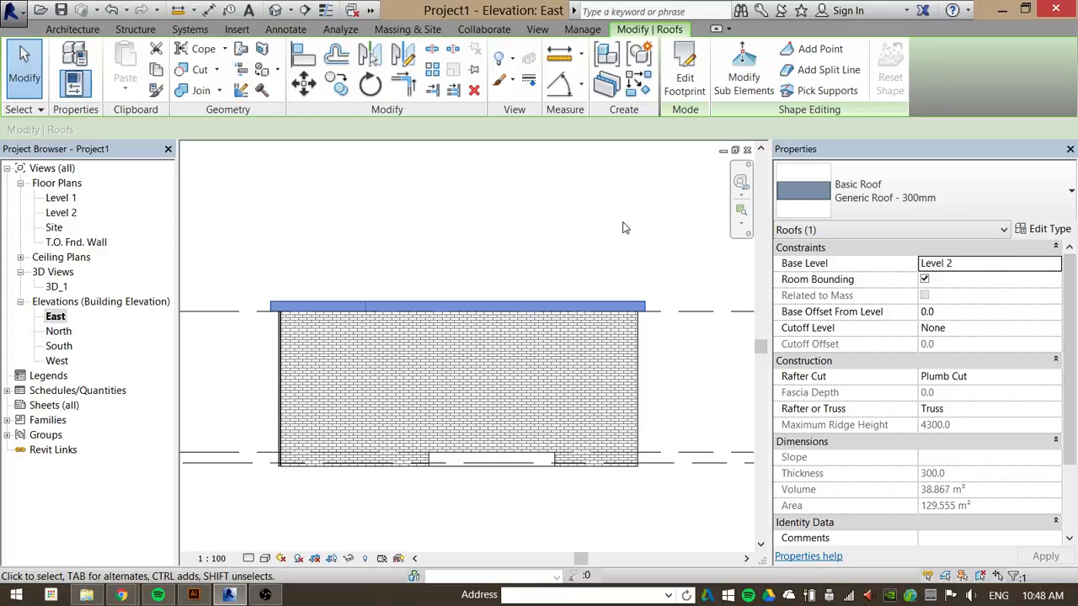
pyautogui.click(684, 77)
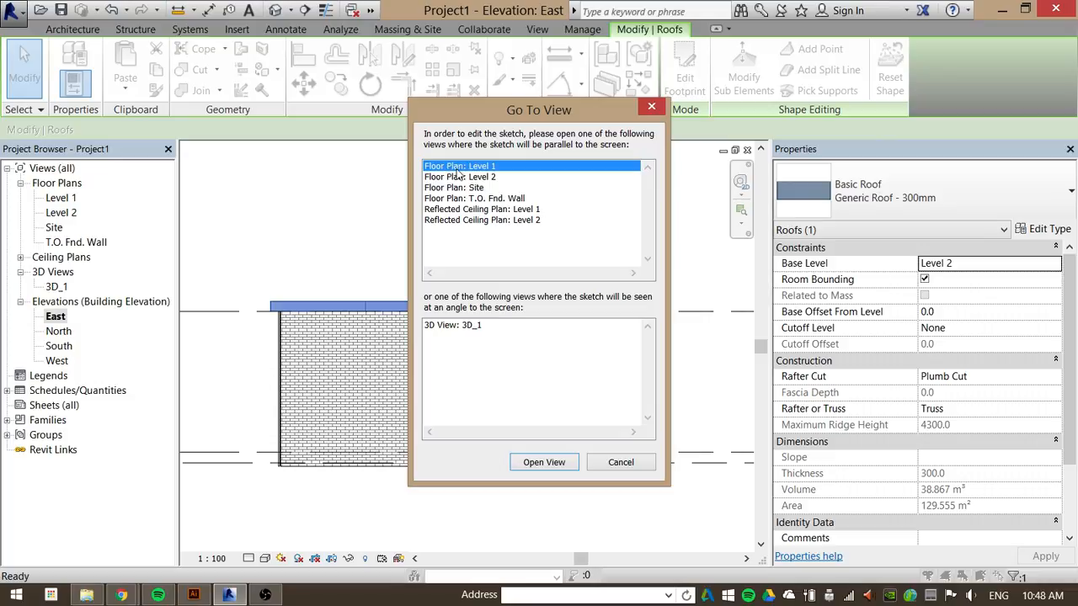
pyautogui.click(544, 462)
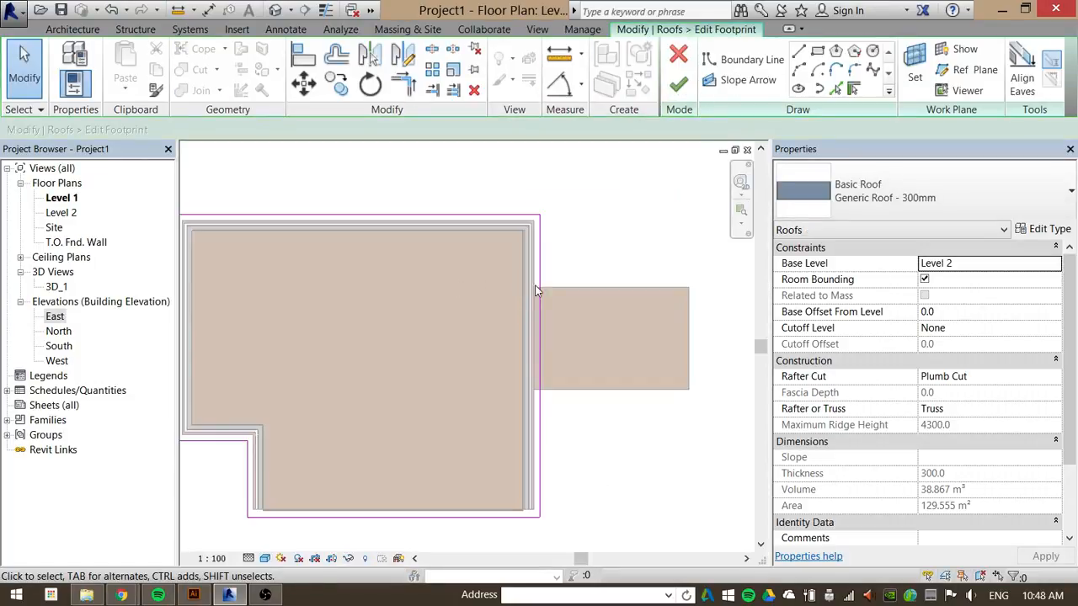
pyautogui.moveTo(539, 292); pyautogui.dragTo(619, 197, button='middle')
pyautogui.click(619, 197)
pyautogui.moveTo(609, 233); pyautogui.dragTo(530, 303, button='middle')
pyautogui.click(662, 236)
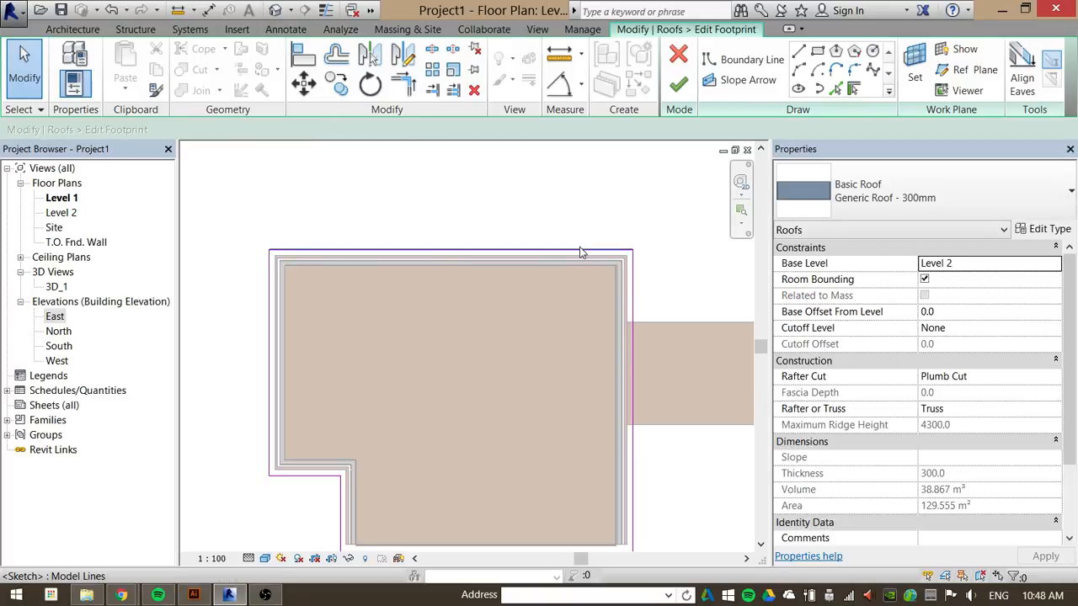
# Check the slope settings of the upper boundary line and of all the roof boundary lines together.
pyautogui.click(579, 250)
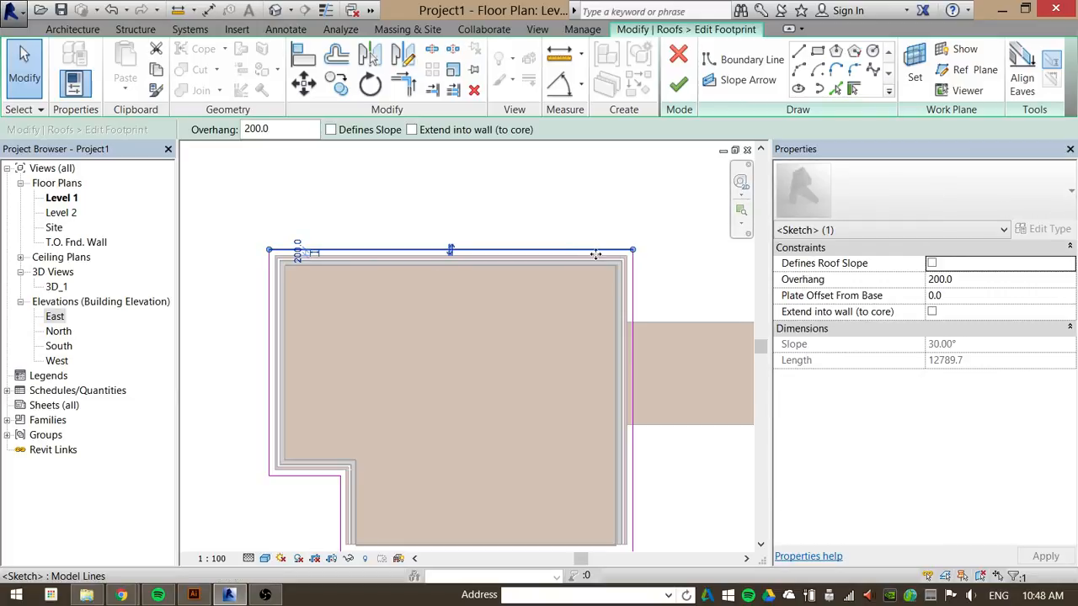
pyautogui.scroll(-2, 613, 246)
pyautogui.click(654, 221)
pyautogui.click(593, 249)
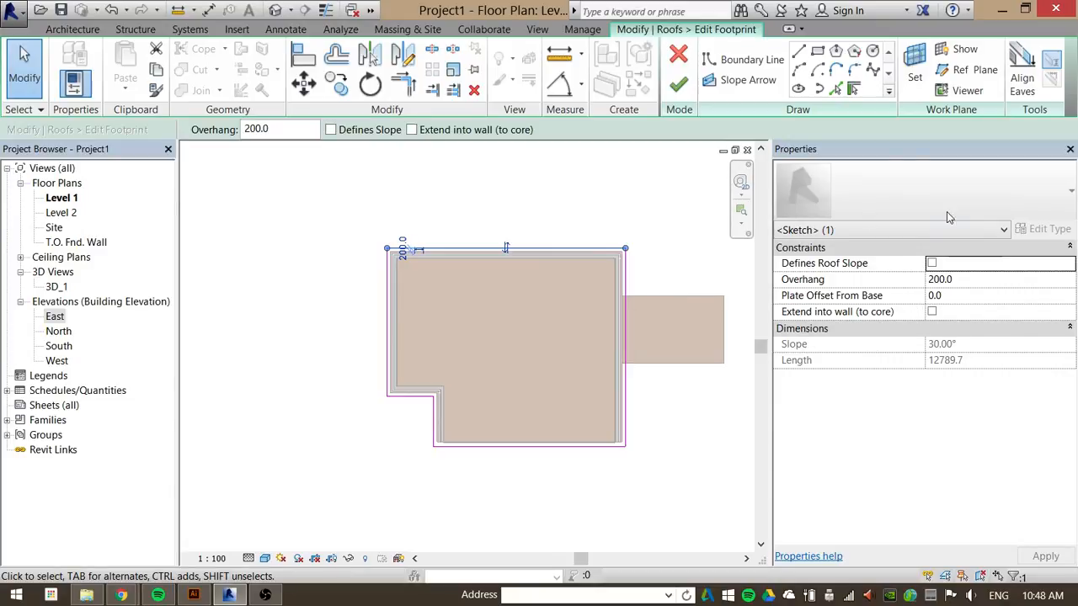
pyautogui.moveTo(638, 211)
pyautogui.mouseDown()
pyautogui.moveTo(409, 409)
pyautogui.moveTo(337, 496)
pyautogui.mouseUp()
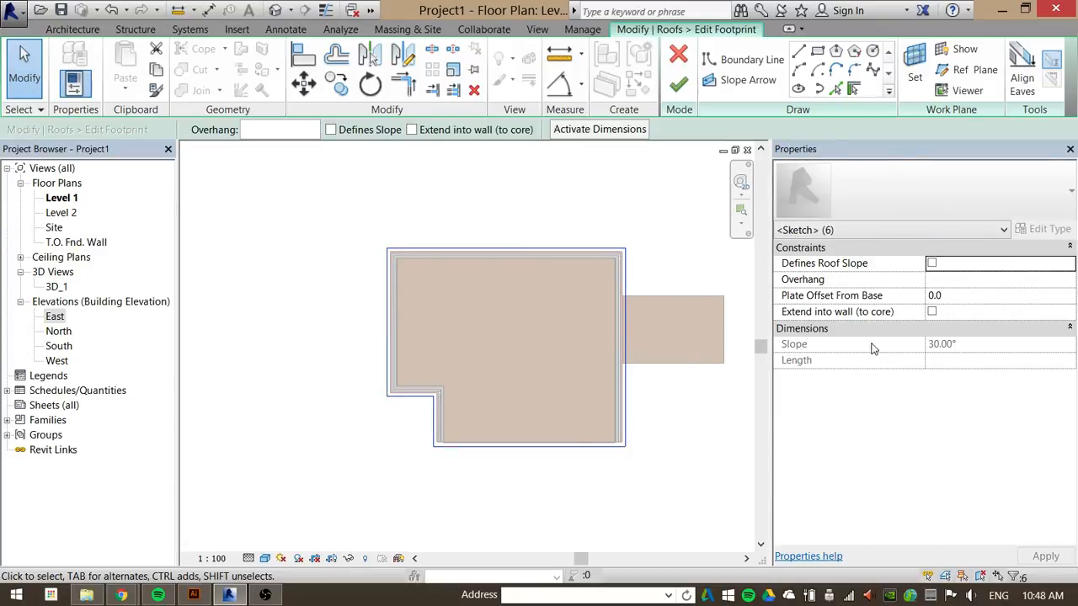
pyautogui.click(570, 192)
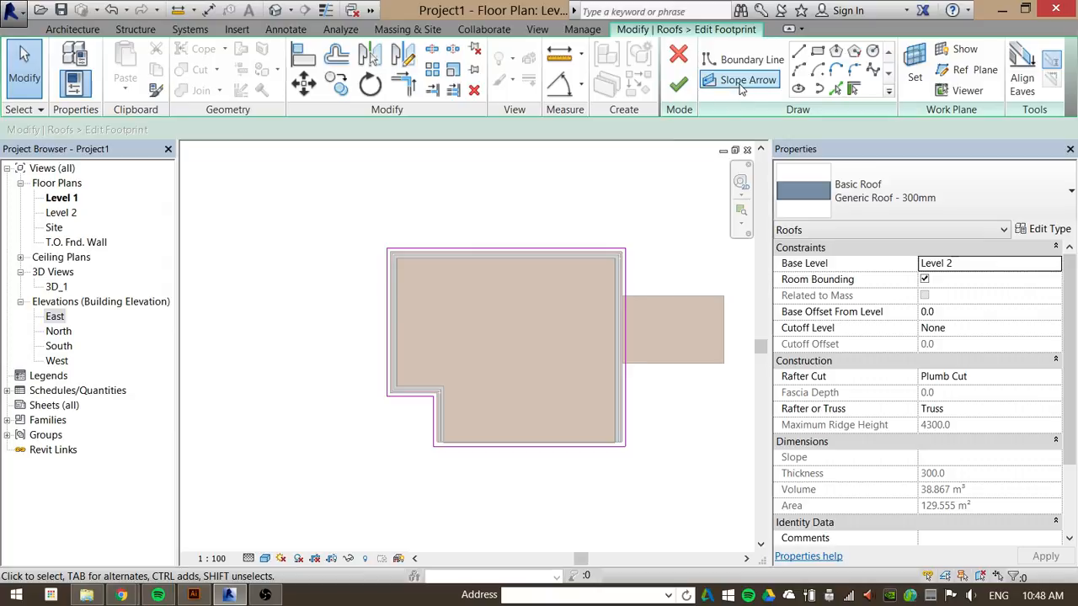
# Draw a horizontal slope arrow about 3400 mm long from the right boundary line inward and finish the roof footprint.
pyautogui.click(741, 80)
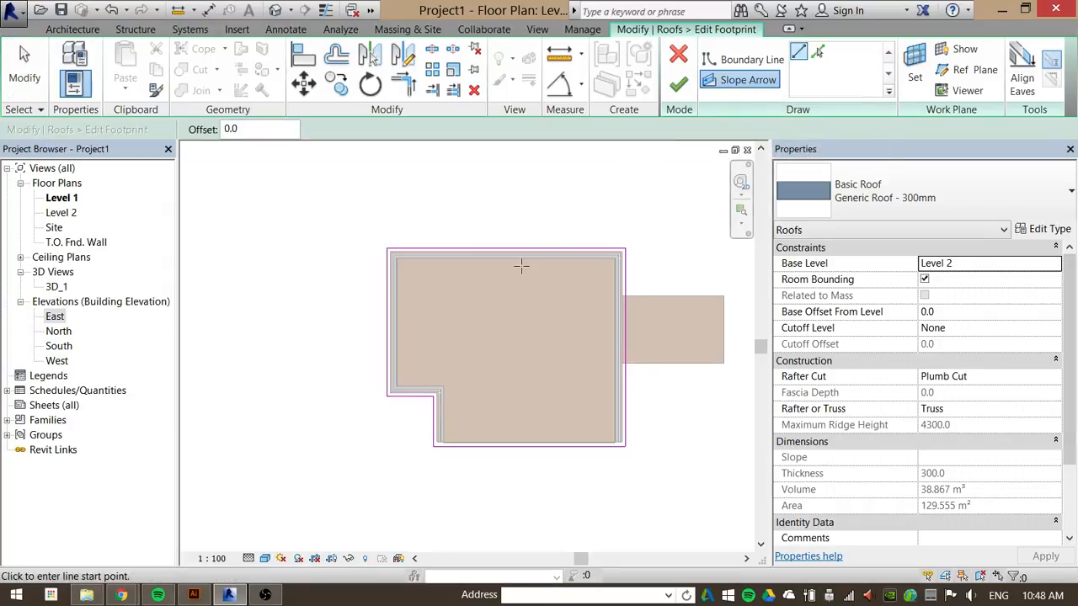
pyautogui.click(624, 301)
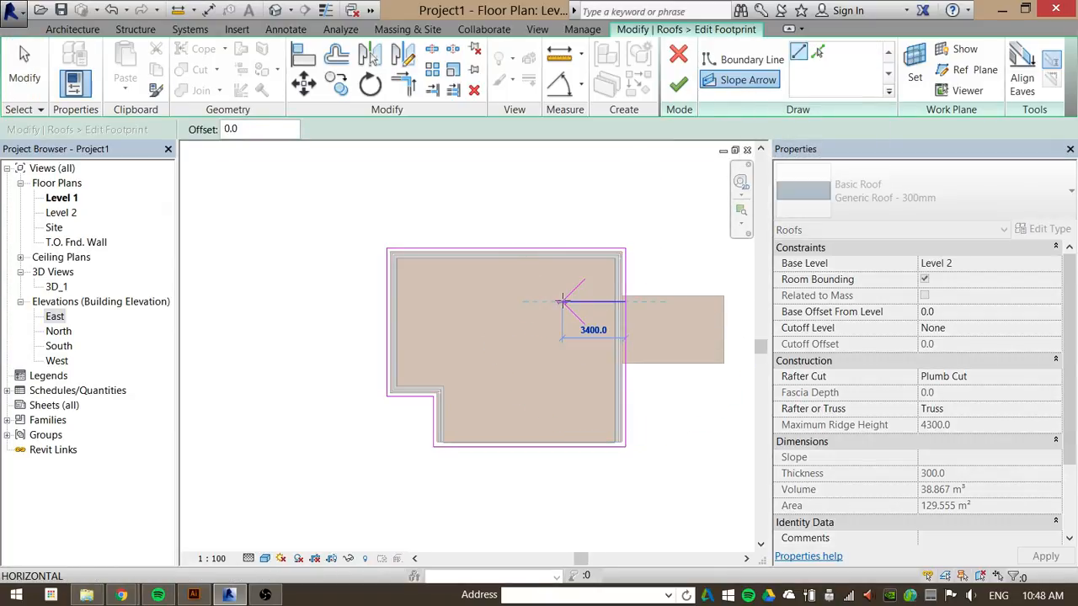
pyautogui.click(562, 301)
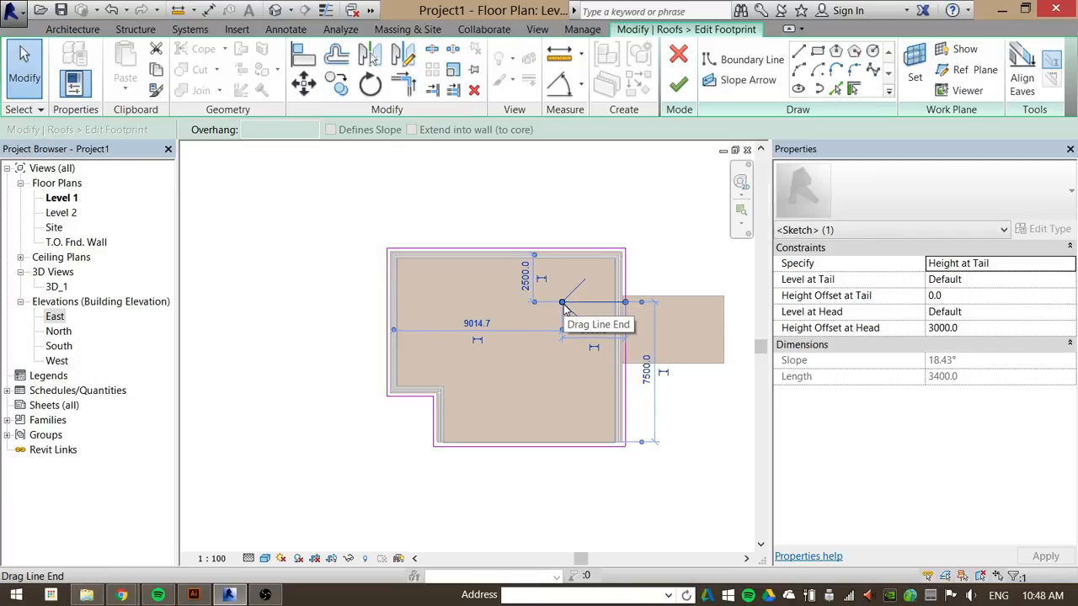
pyautogui.click(678, 83)
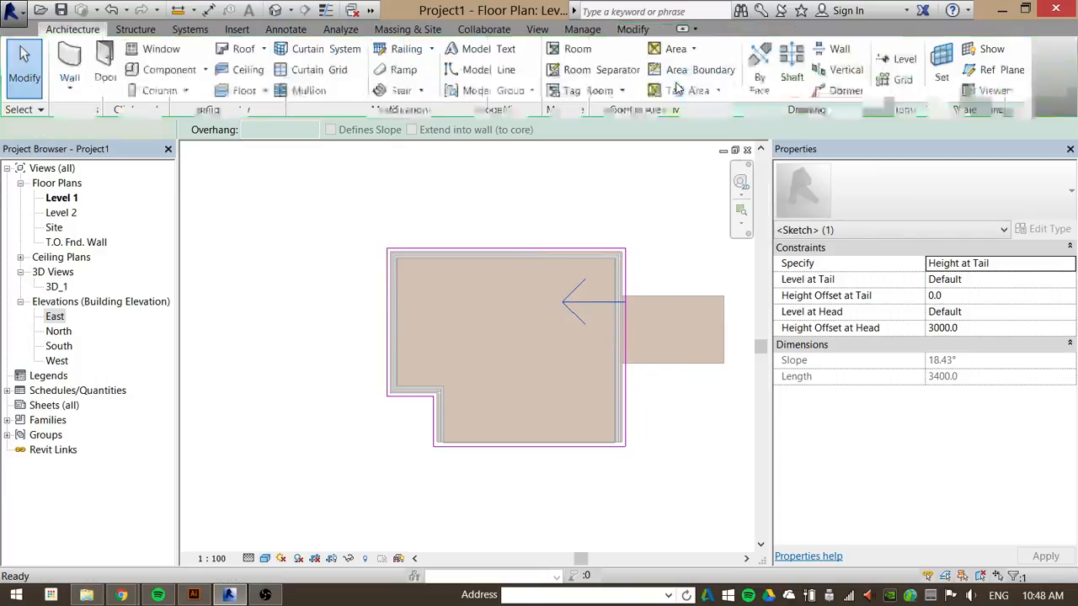
# Open the 3D_1 view and examine the roof's slope over the building.
pyautogui.doubleClick(56, 286)
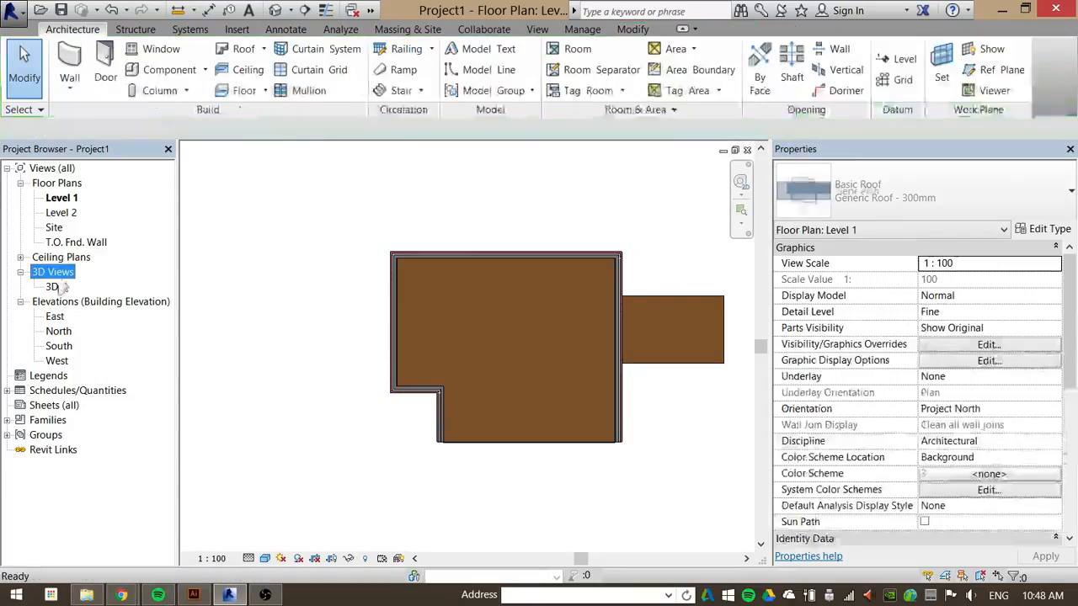
pyautogui.scroll(4, 495, 252)
pyautogui.scroll(-2, 384, 429)
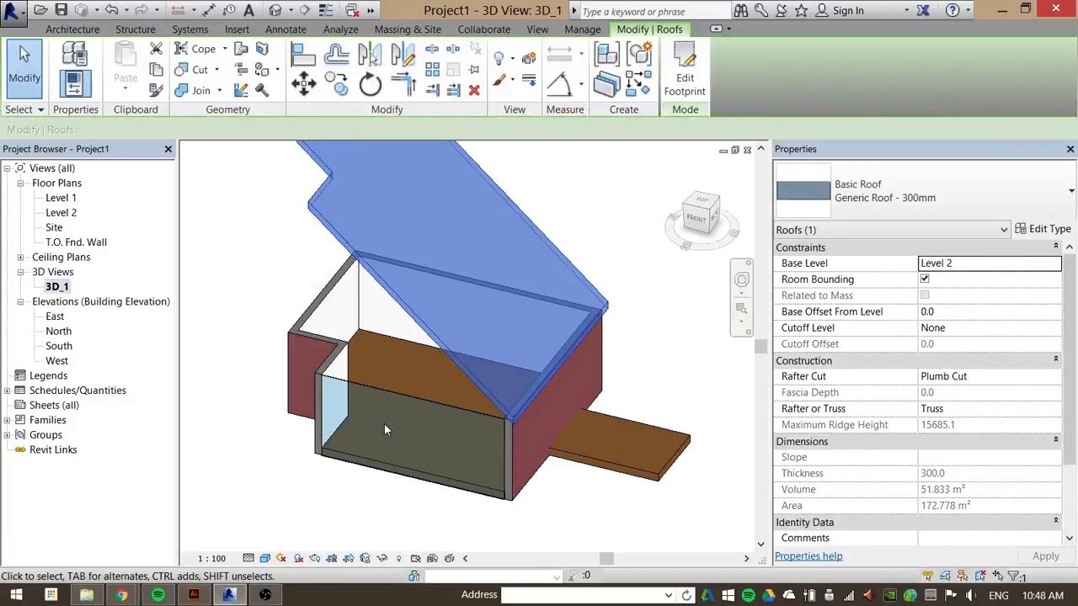
# Return to the roof footprint sketch in the Level 1 plan and move the slope arrow down to about 5100 mm from the upper wall.
pyautogui.click(678, 83)
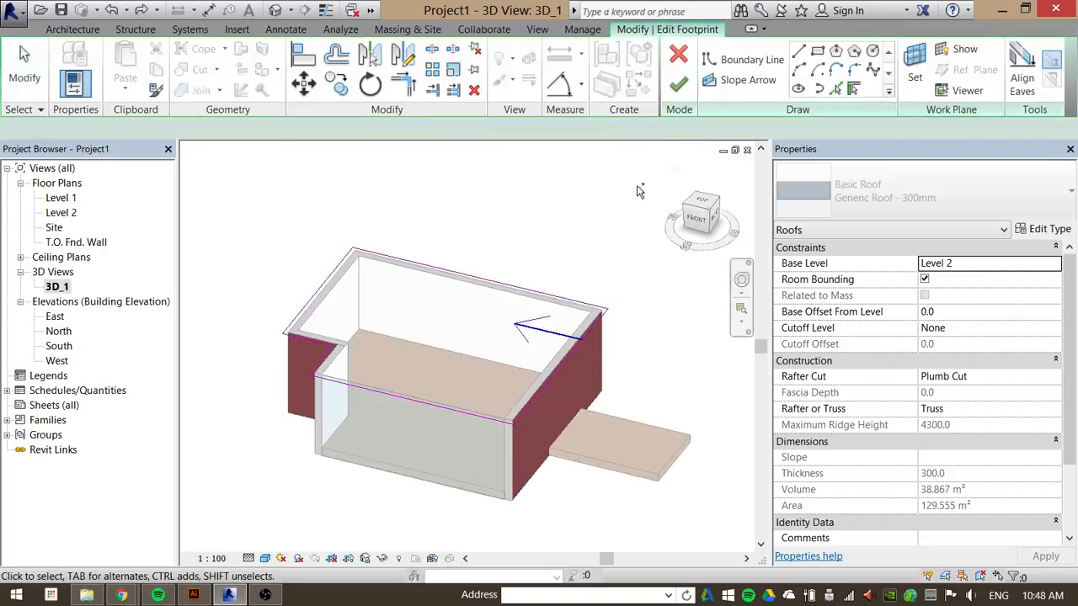
pyautogui.doubleClick(65, 197)
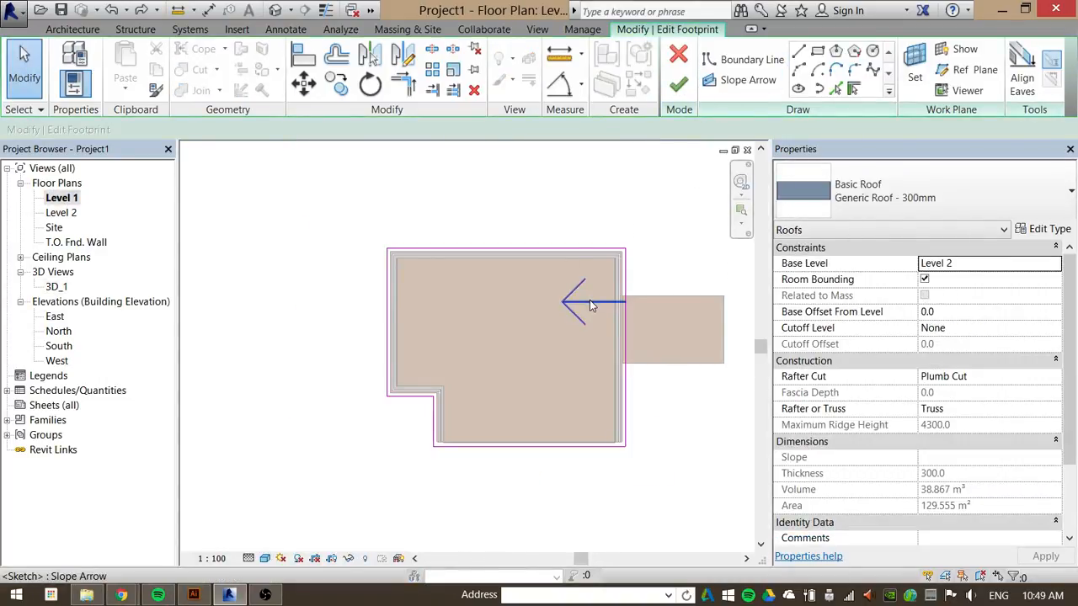
pyautogui.scroll(3, 586, 304)
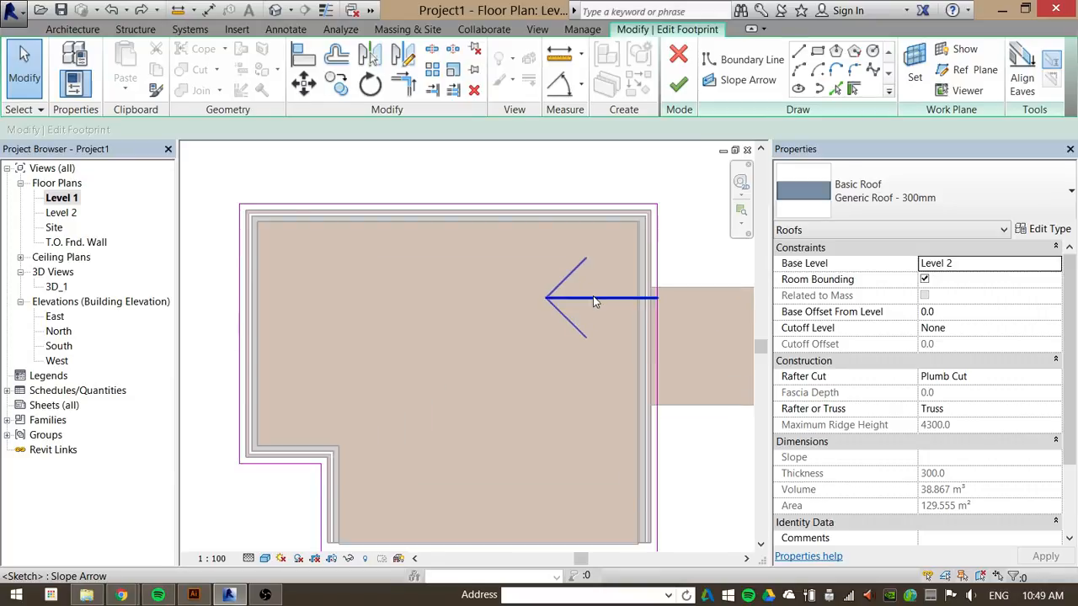
pyautogui.click(601, 306)
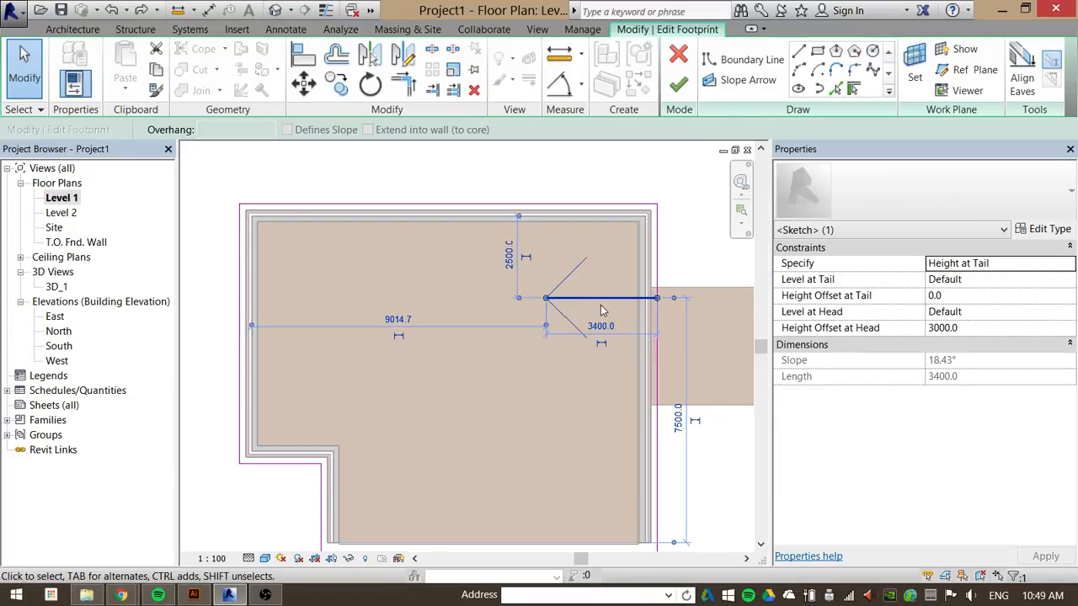
pyautogui.moveTo(554, 298); pyautogui.dragTo(549, 384)
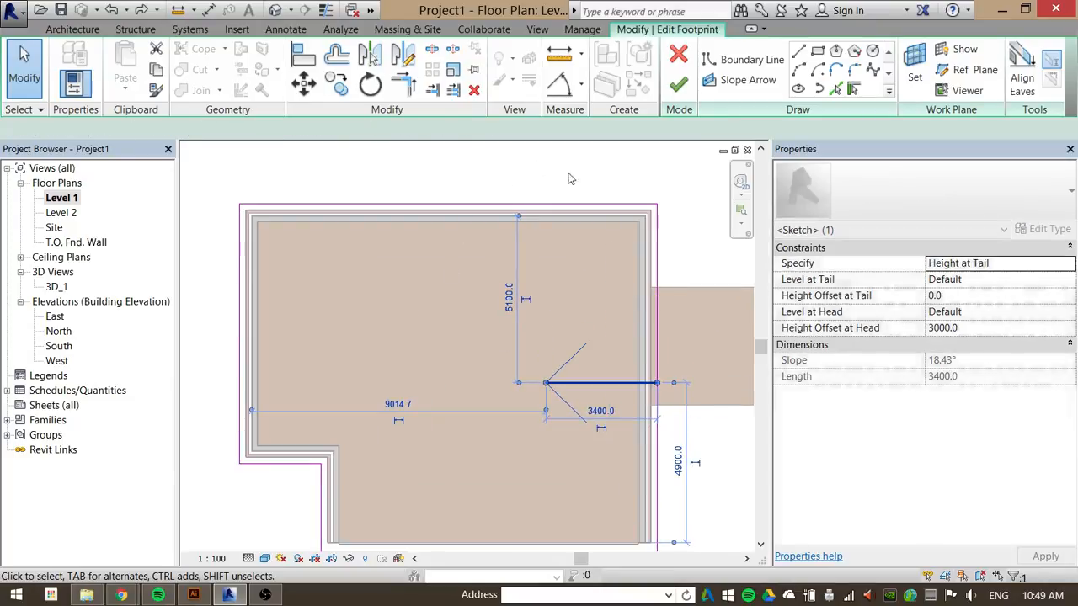
pyautogui.click(584, 177)
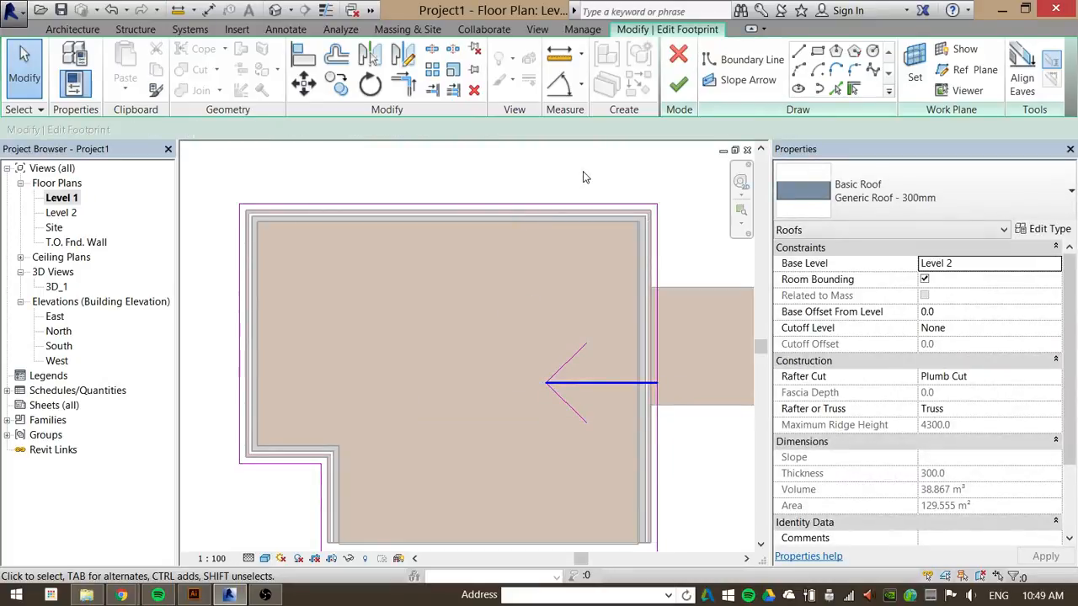
# Check the settings of the upper boundary line and of the slope arrow.
pyautogui.click(525, 203)
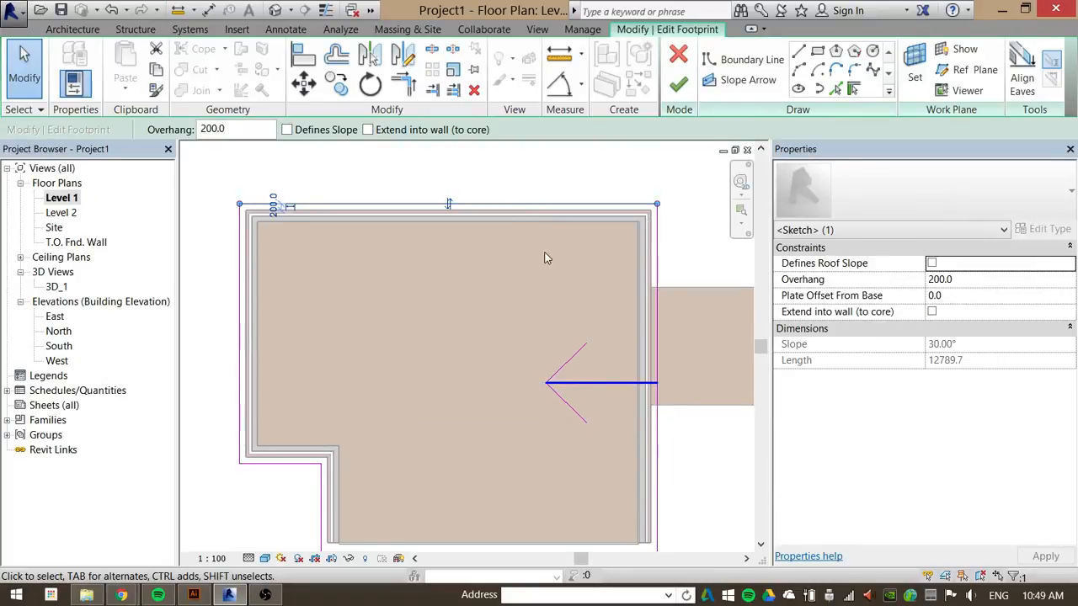
pyautogui.scroll(-3, 546, 255)
pyautogui.scroll(2, 451, 241)
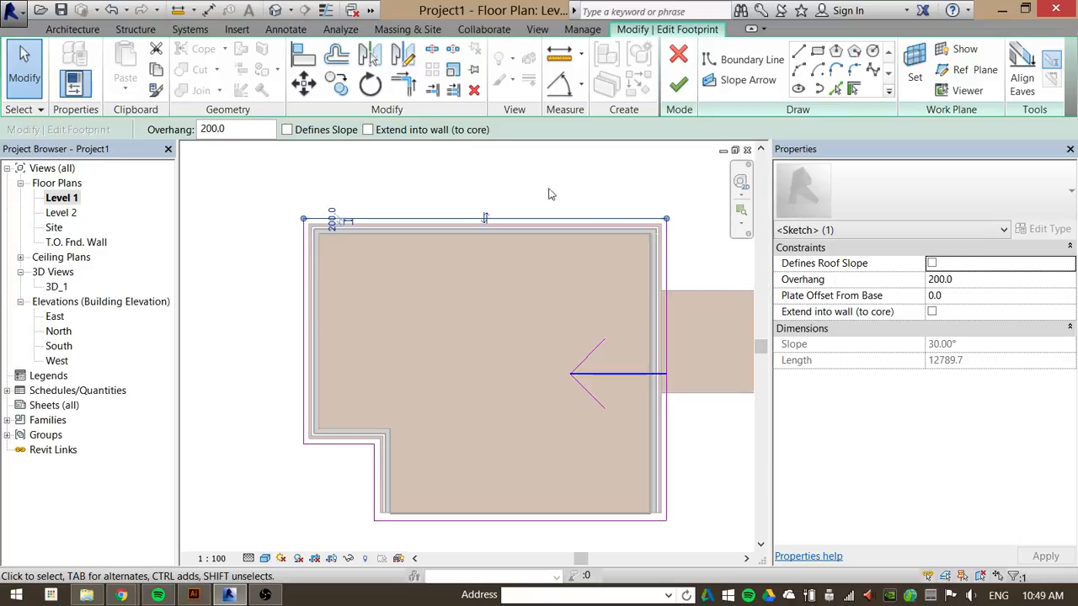
pyautogui.click(594, 410)
pyautogui.click(624, 374)
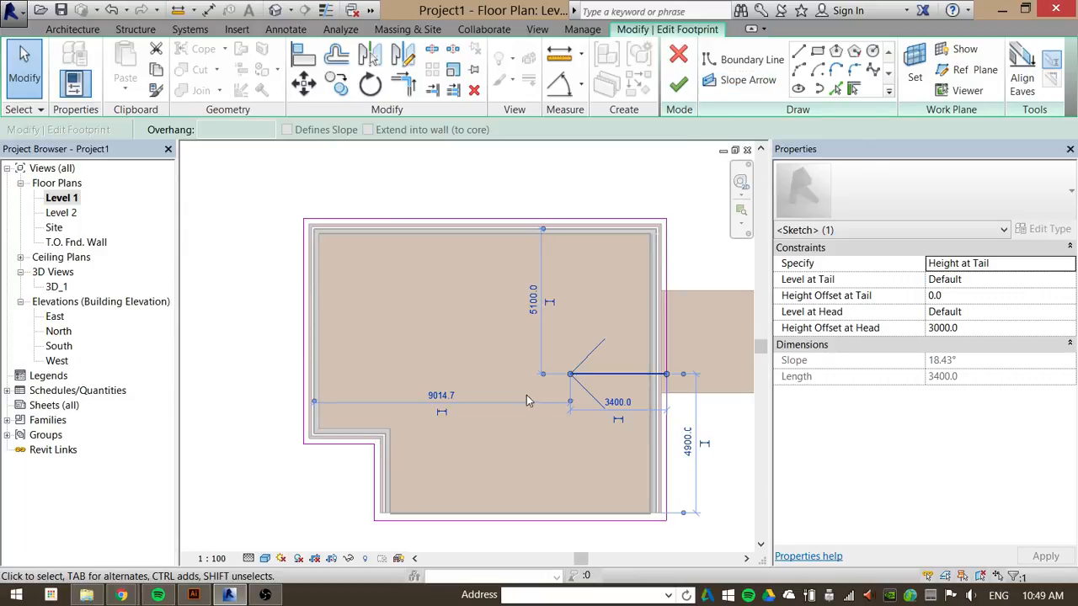
# Replace the slope arrow with a 30° slope defined by the upper boundary line, then finish the footprint and show it in 3D_1.
pyautogui.click(487, 283)
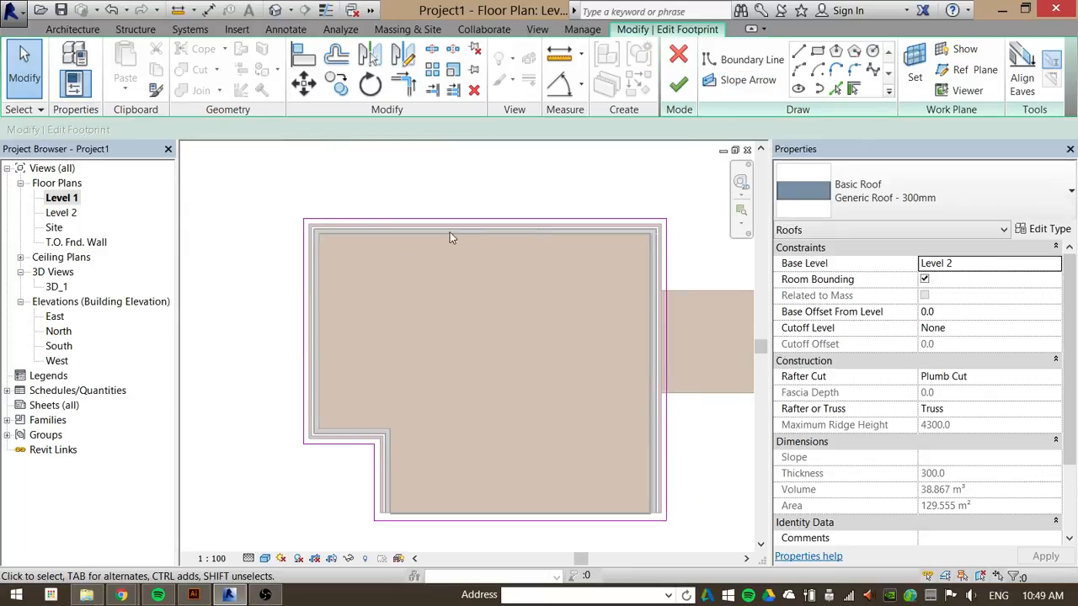
pyautogui.click(526, 219)
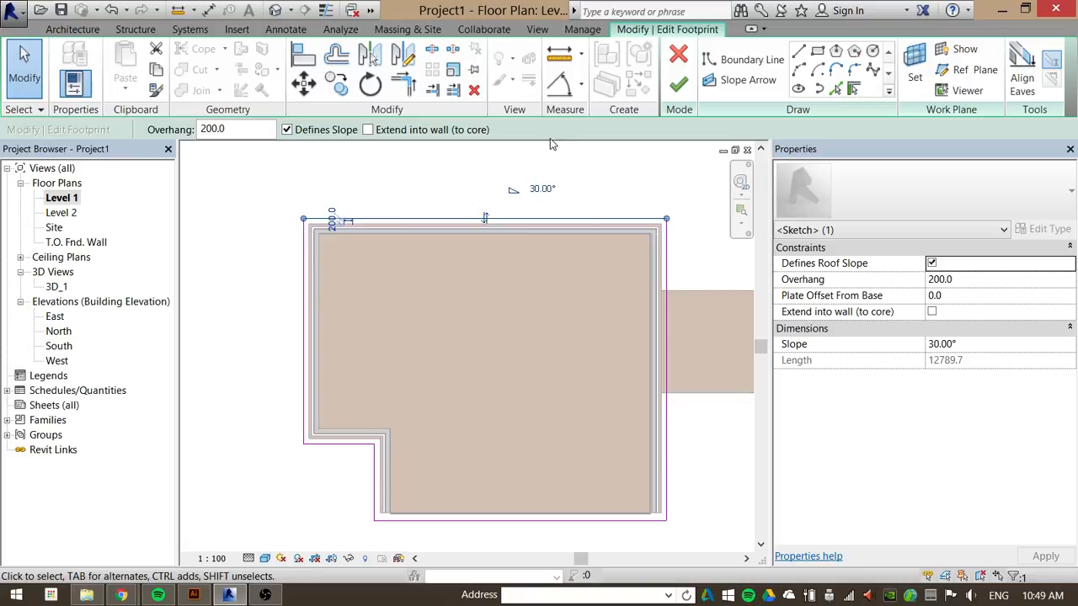
pyautogui.click(678, 81)
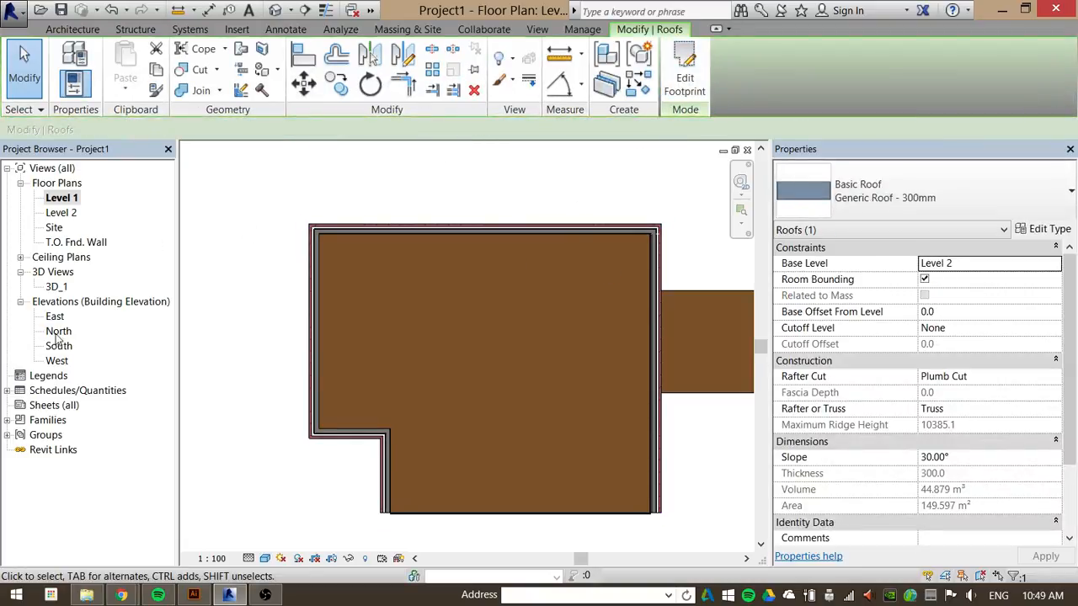
pyautogui.doubleClick(56, 286)
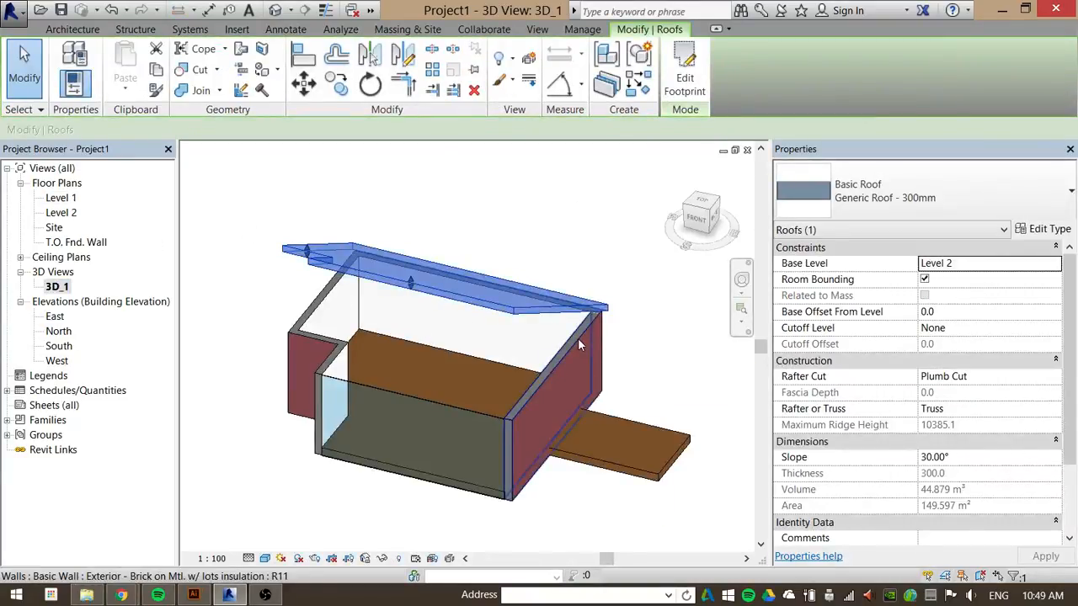
pyautogui.keyDown('alt'); pyautogui.moveTo(581, 345); pyautogui.dragTo(615, 372, button='middle'); pyautogui.keyUp('alt')
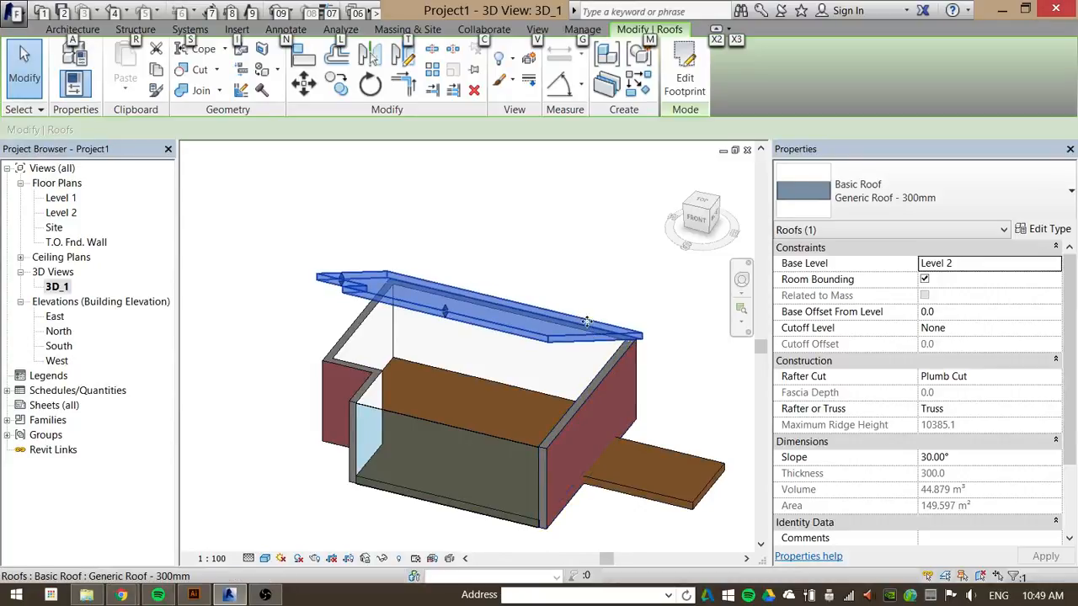
pyautogui.click(561, 233)
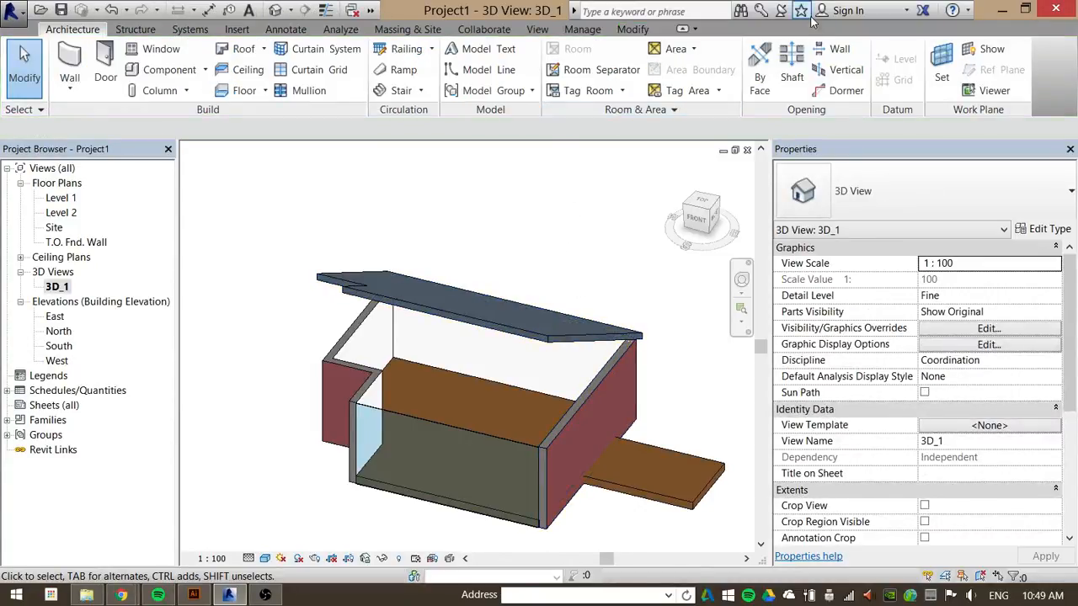
# Reopen the roof footprint in the Level 1 plan and make all six boundary lines define the roof slope.
pyautogui.click(497, 330)
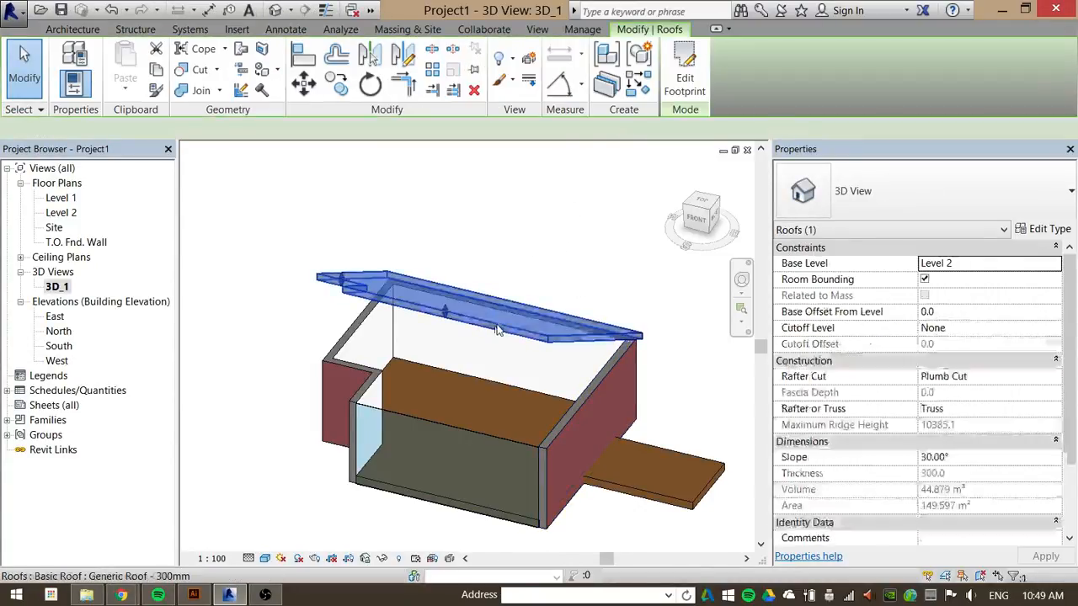
pyautogui.click(684, 77)
pyautogui.click(61, 198)
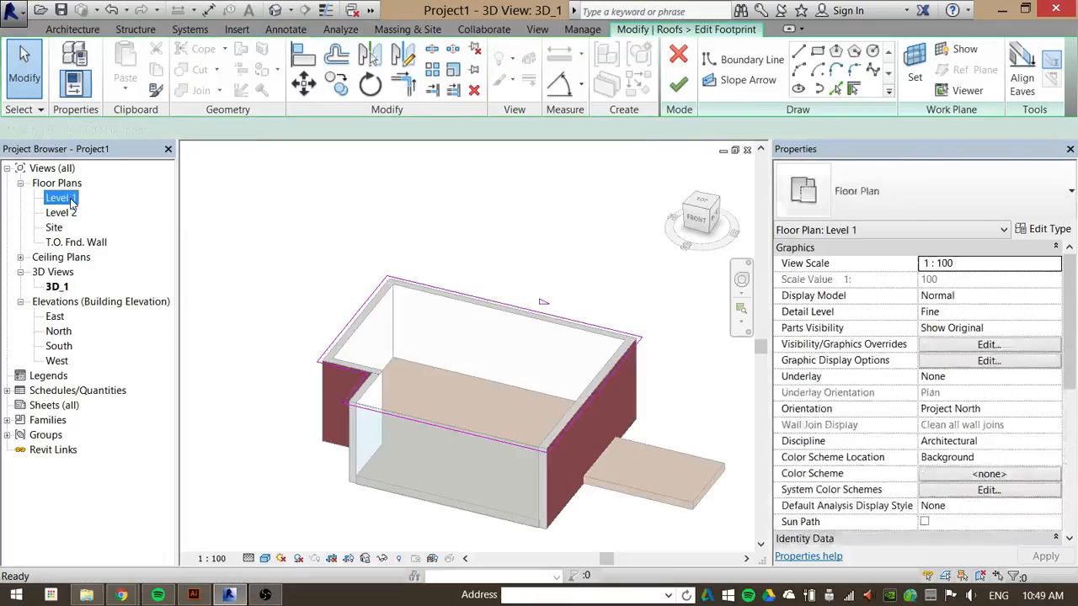
pyautogui.doubleClick(70, 202)
pyautogui.scroll(-2, 491, 337)
pyautogui.moveTo(599, 173); pyautogui.dragTo(198, 534)
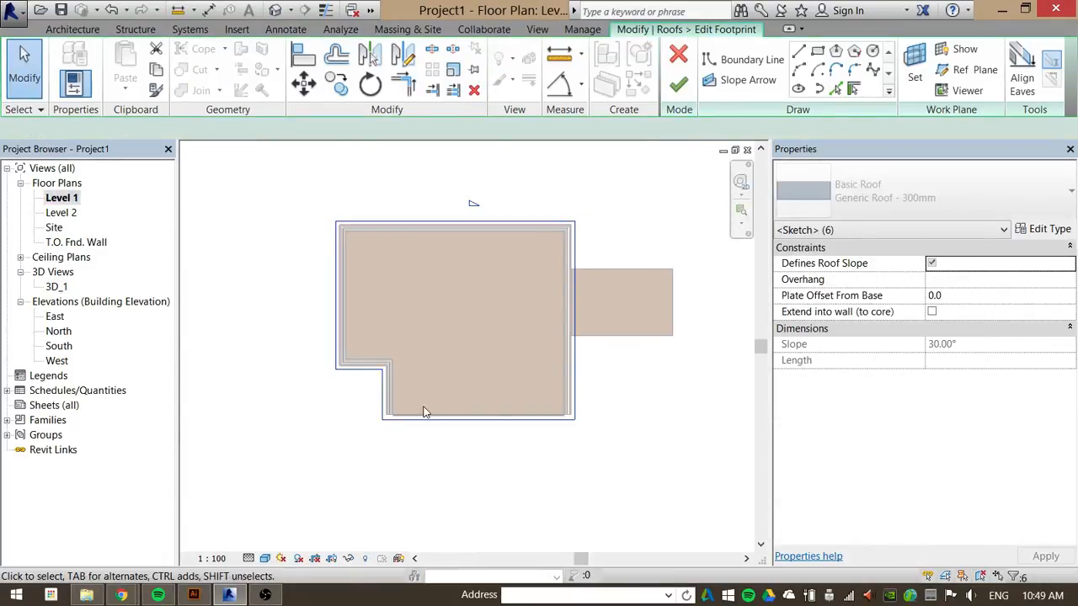
pyautogui.moveTo(614, 184)
pyautogui.mouseDown()
pyautogui.moveTo(557, 250)
pyautogui.moveTo(329, 425)
pyautogui.mouseUp()
pyautogui.click(932, 263)
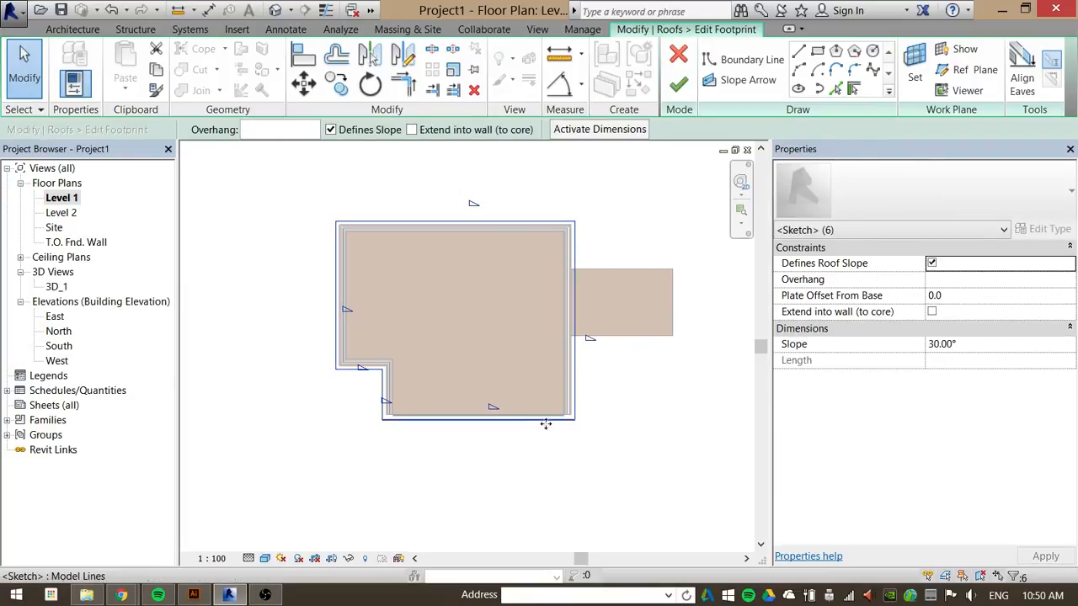
# Check the lower boundary line's slope, then finish the footprint and show the roof from above in the 3D_1 view.
pyautogui.scroll(3, 502, 409)
pyautogui.click(486, 427)
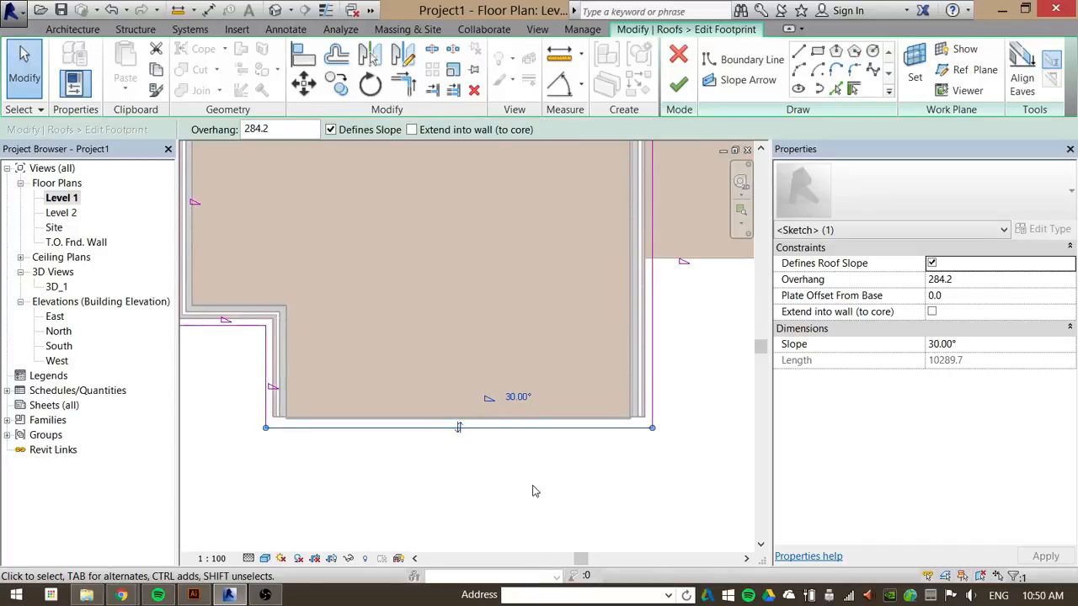
pyautogui.click(679, 85)
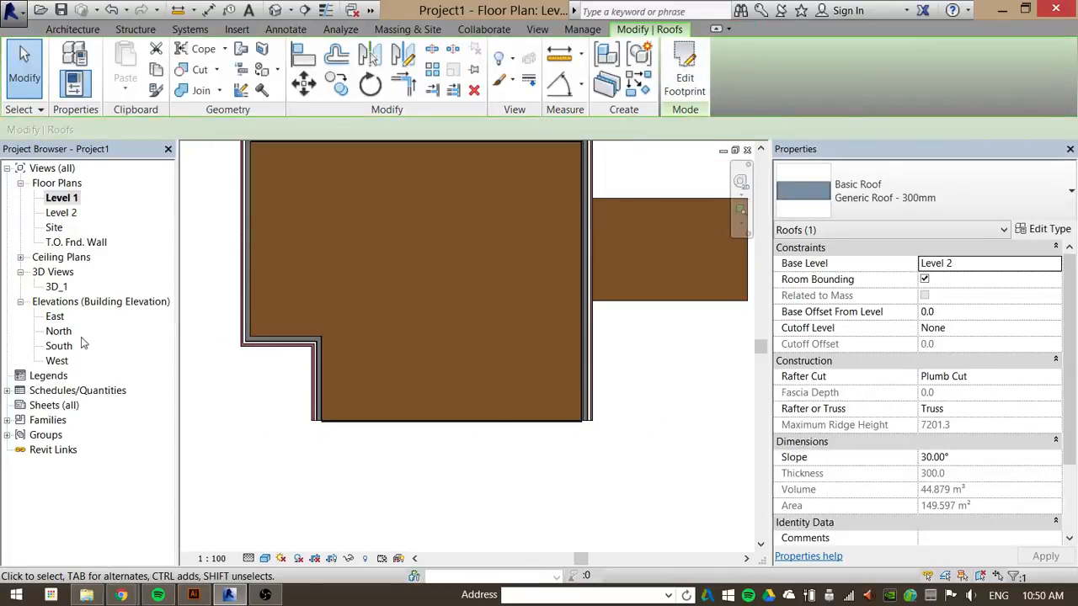
pyautogui.doubleClick(56, 286)
pyautogui.press('Escape')
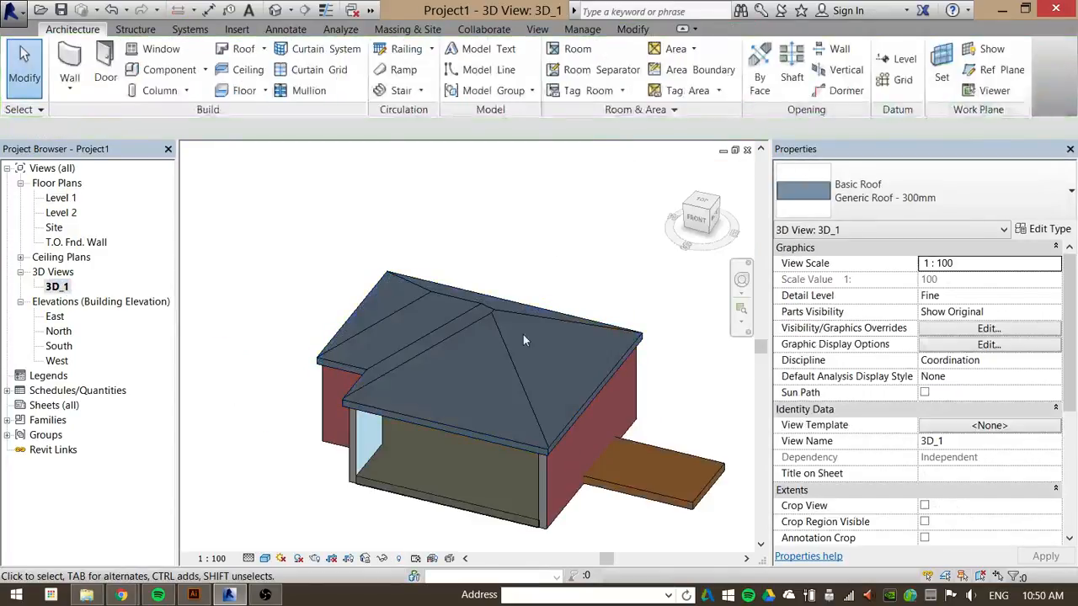
pyautogui.press('alt')
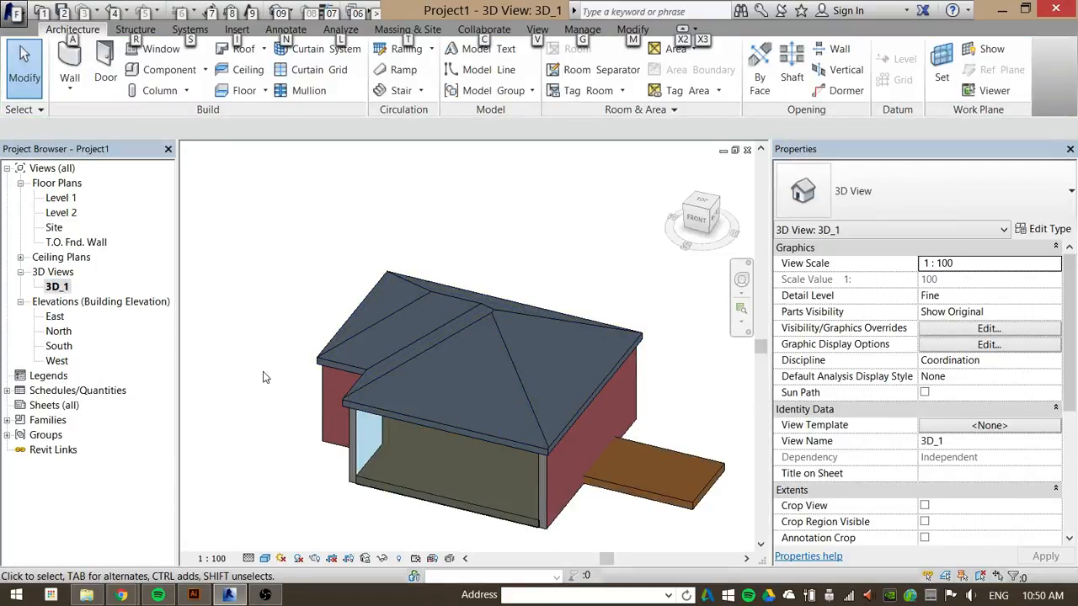
pyautogui.keyDown('shift'); pyautogui.moveTo(257, 368); pyautogui.dragTo(288, 469, button='middle'); pyautogui.keyUp('shift')
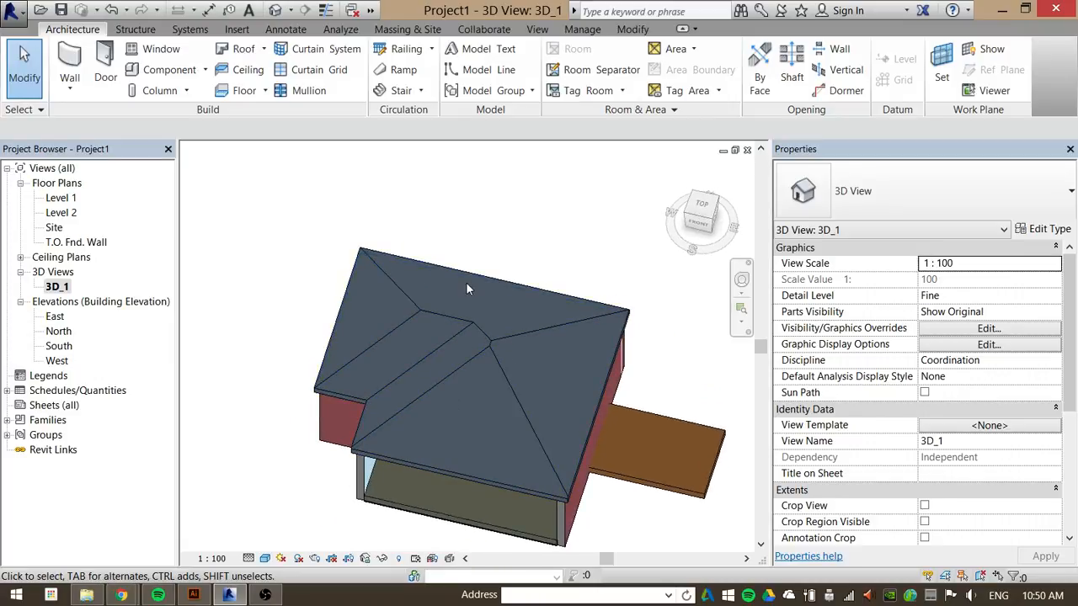
# Edit the roof footprint in 3D, set the slope of the boundary line beside the slab extension to 0°, and turn off its Defines Roof Slope.
pyautogui.click(509, 331)
pyautogui.click(685, 72)
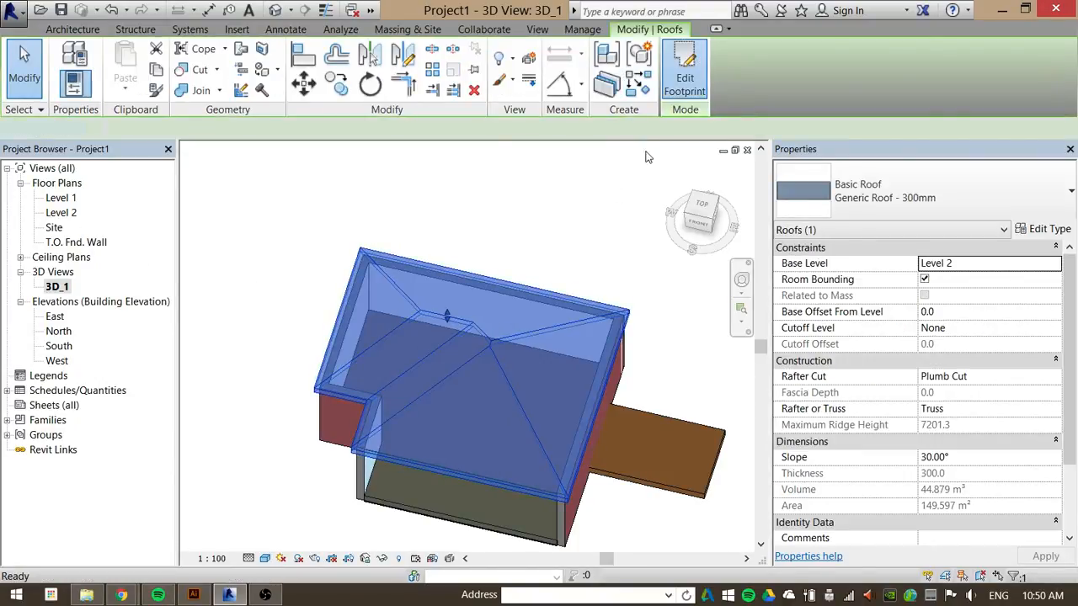
pyautogui.click(607, 429)
pyautogui.click(638, 430)
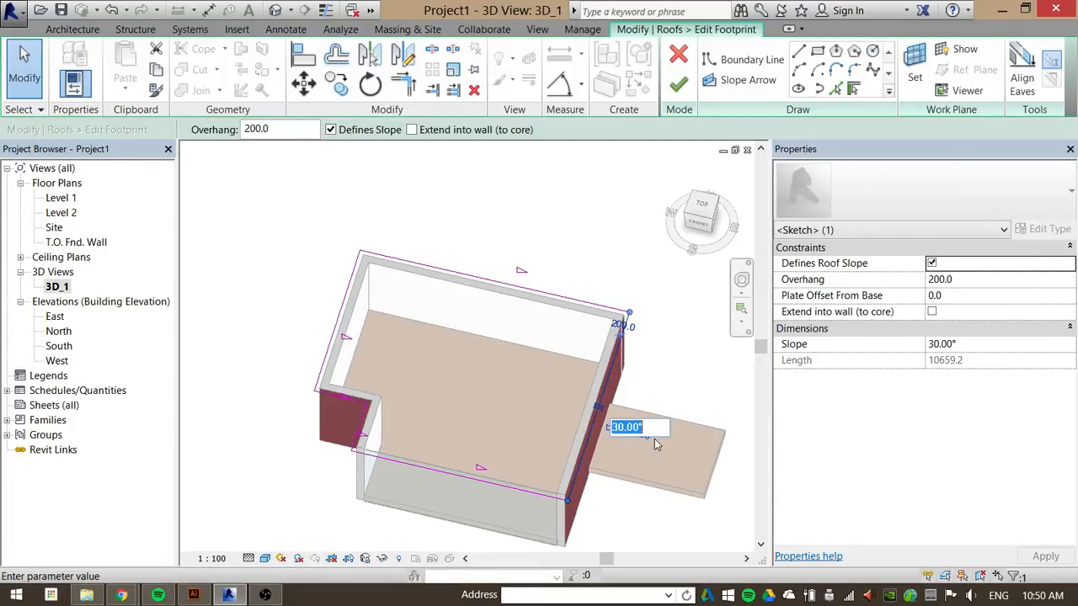
pyautogui.write('0')
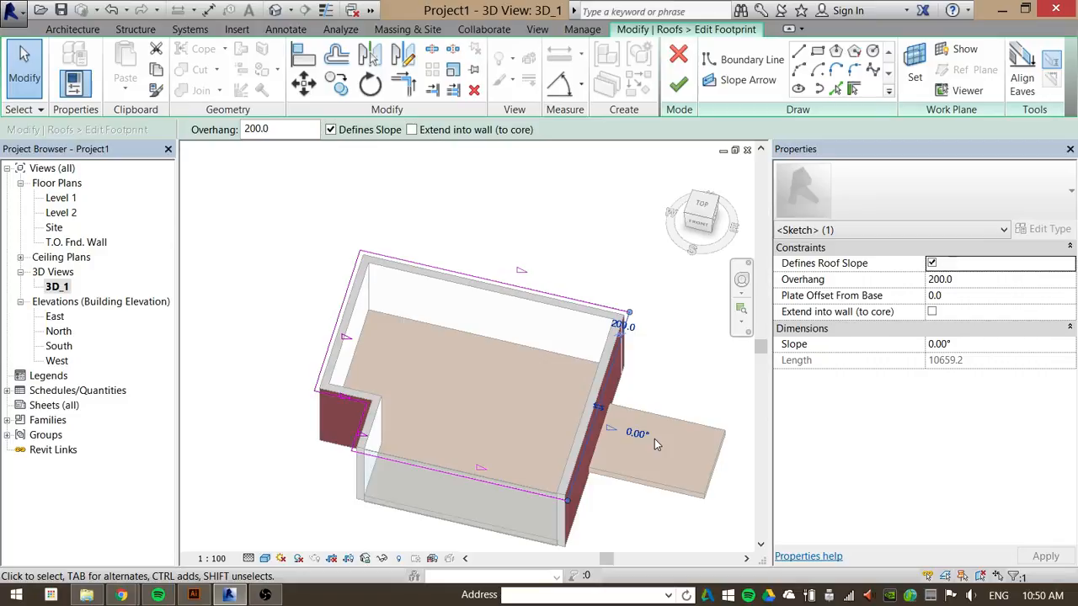
pyautogui.click(931, 263)
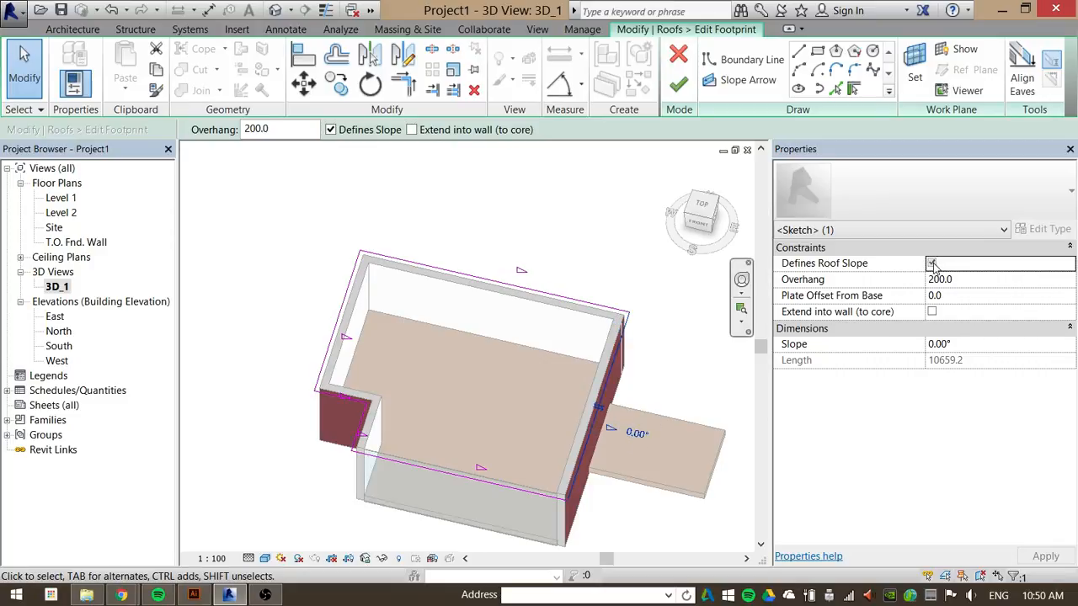
# Turn off Defines Roof Slope for the short notch line and the opposite side line, then finish the gable roof footprint.
pyautogui.click(362, 431)
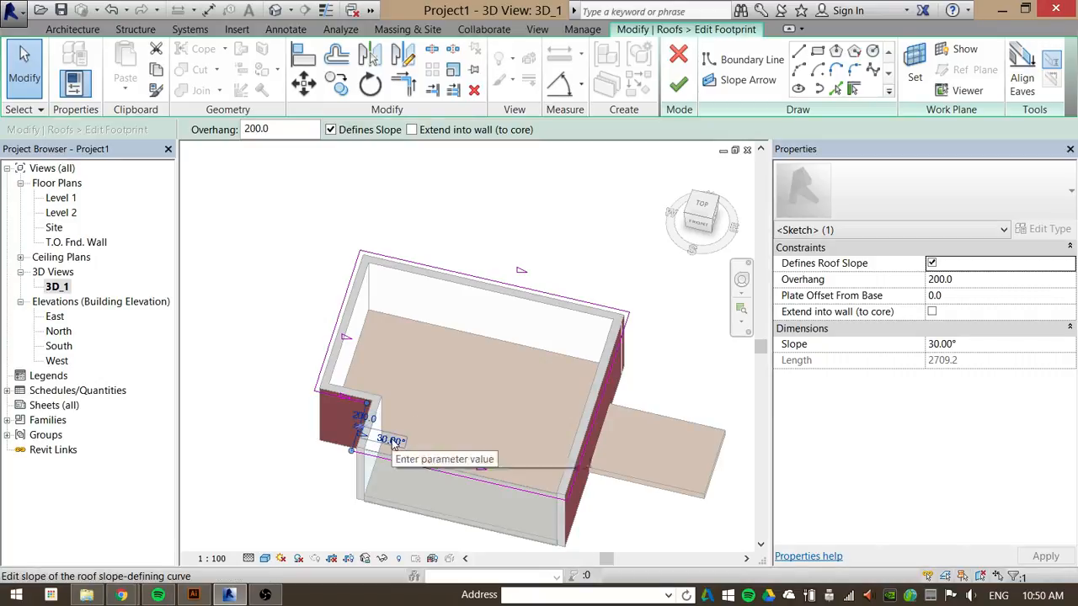
pyautogui.click(931, 263)
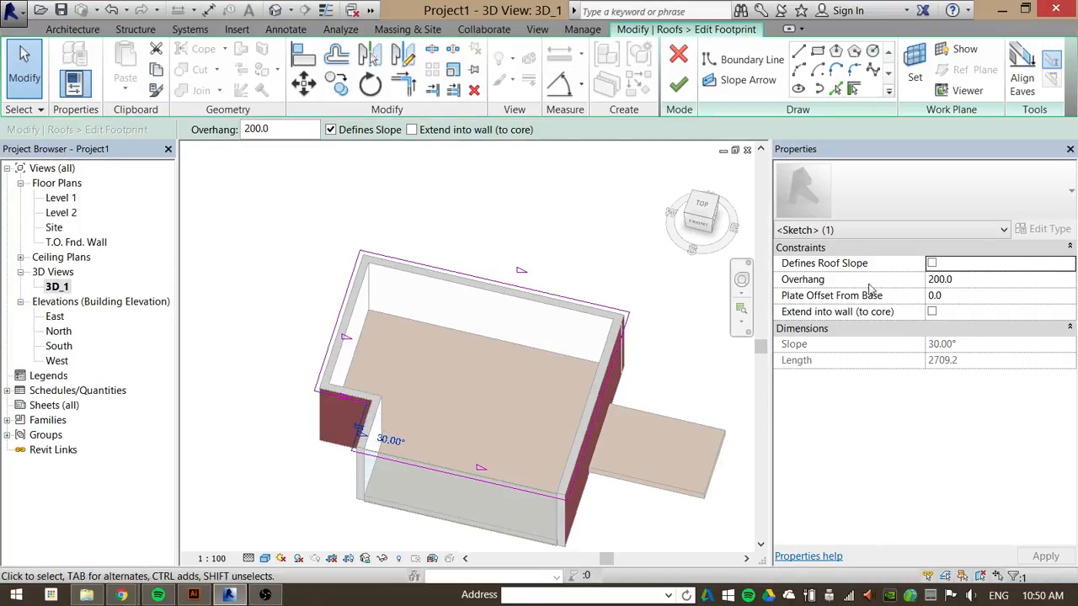
pyautogui.click(345, 309)
pyautogui.click(932, 263)
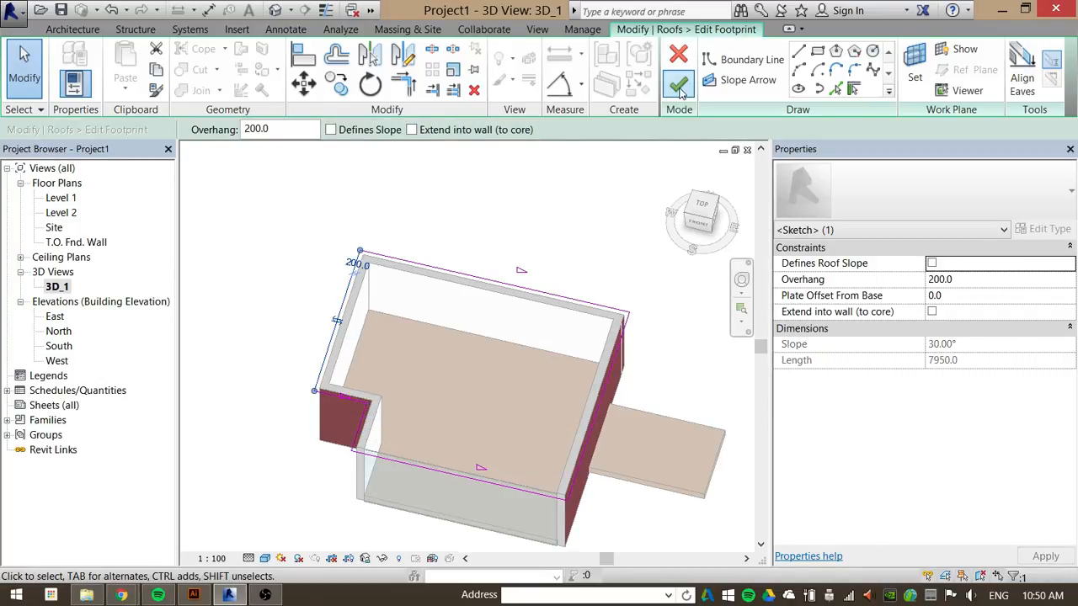
pyautogui.click(678, 85)
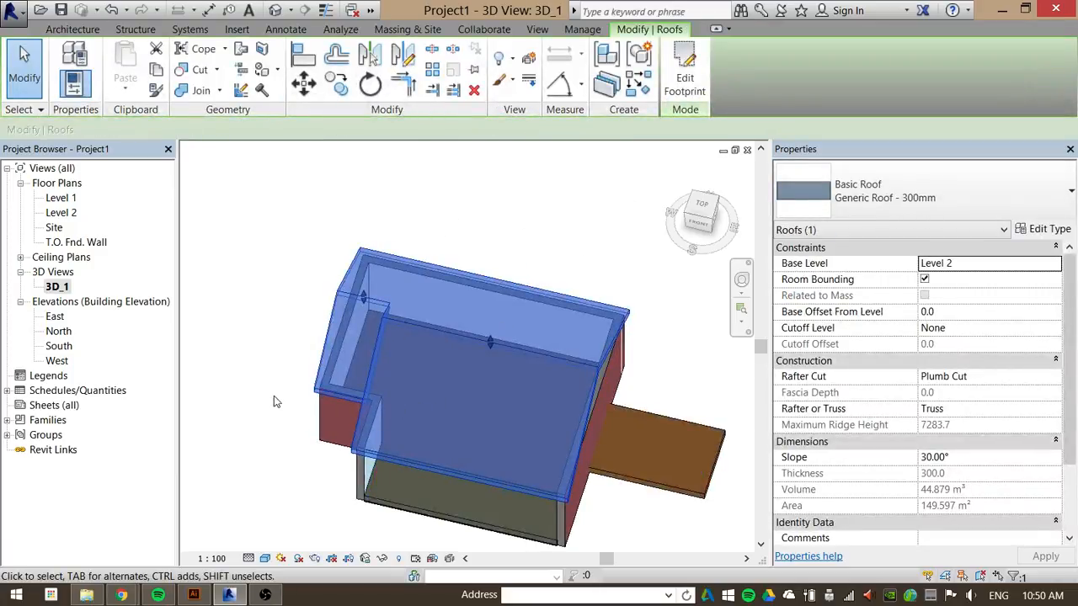
pyautogui.keyDown('shift'); pyautogui.moveTo(272, 376); pyautogui.dragTo(700, 463, button='middle'); pyautogui.keyUp('shift')
pyautogui.click(589, 201)
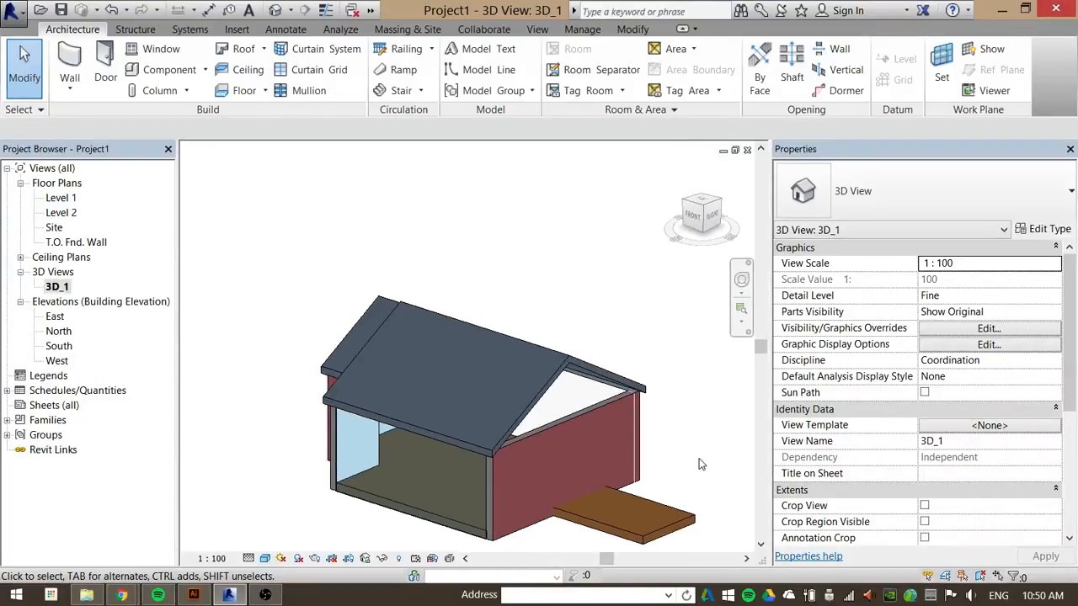
# Select the brick wall under the open gable and dismiss the save reminder without saving.
pyautogui.click(619, 403)
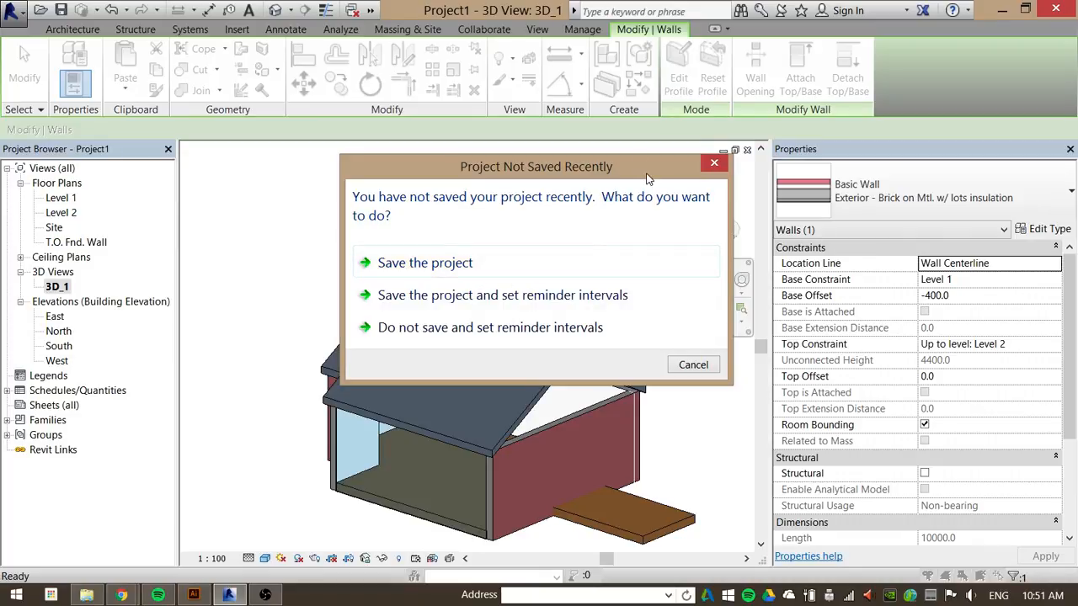
pyautogui.moveTo(646, 174); pyautogui.dragTo(485, 161)
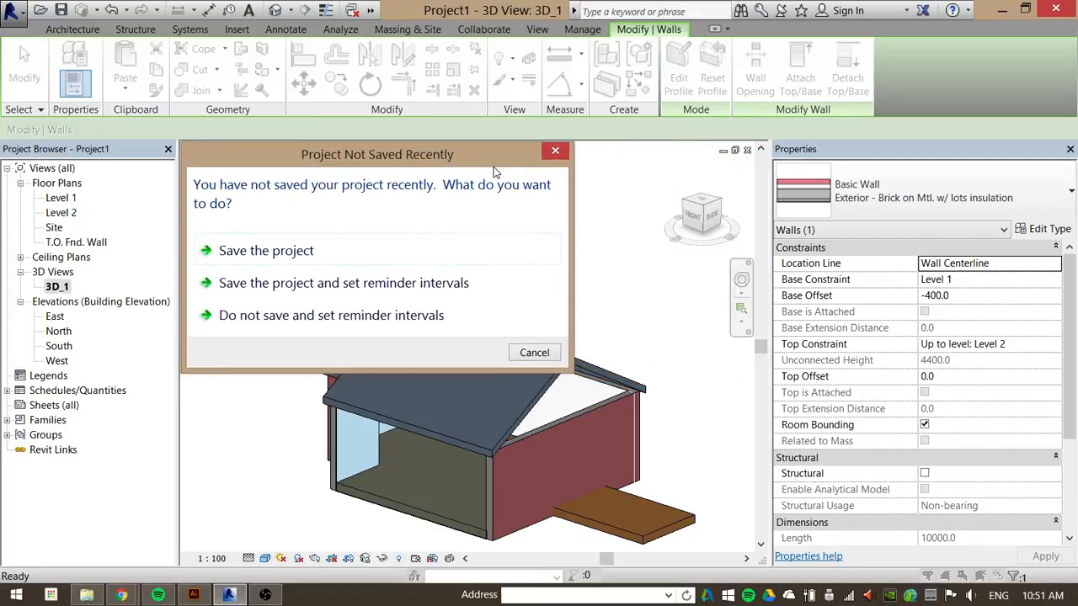
pyautogui.click(534, 353)
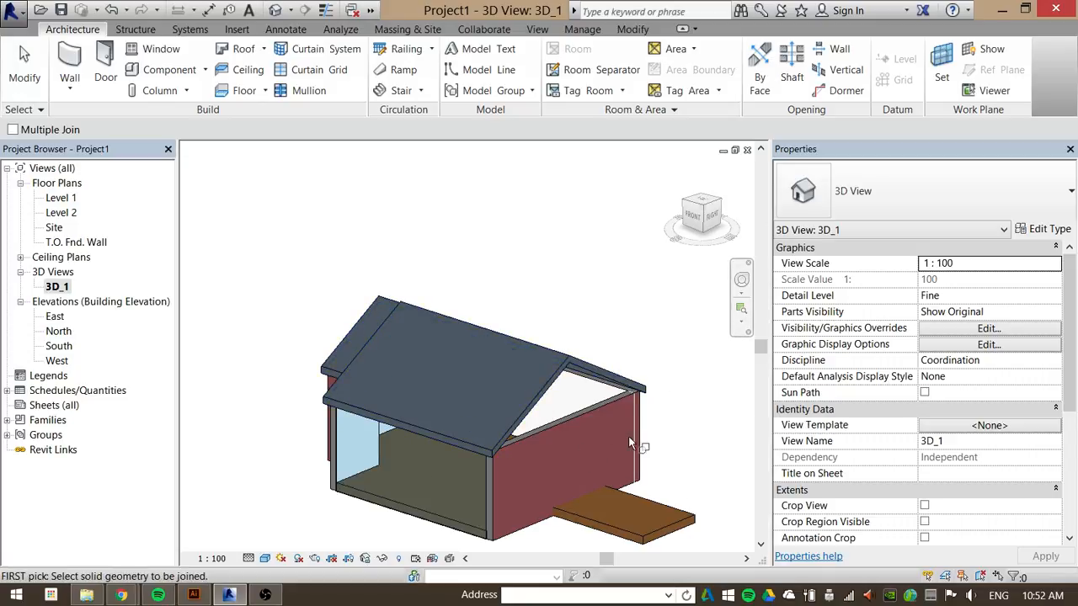
# Try to join the roof and the brick wall under the open gable with Join Geometry.
pyautogui.click(597, 376)
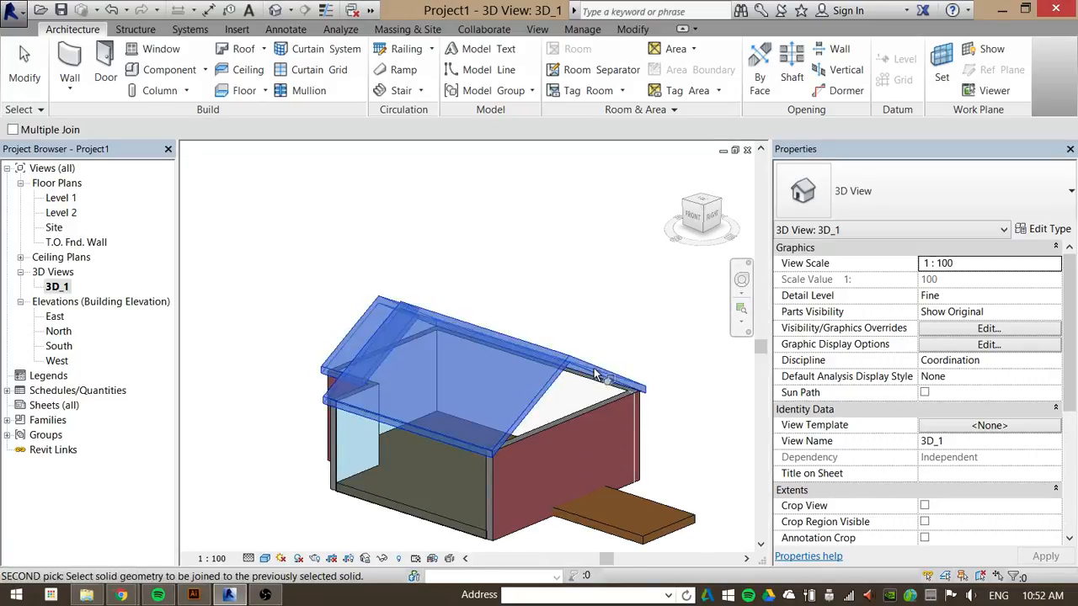
pyautogui.click(602, 402)
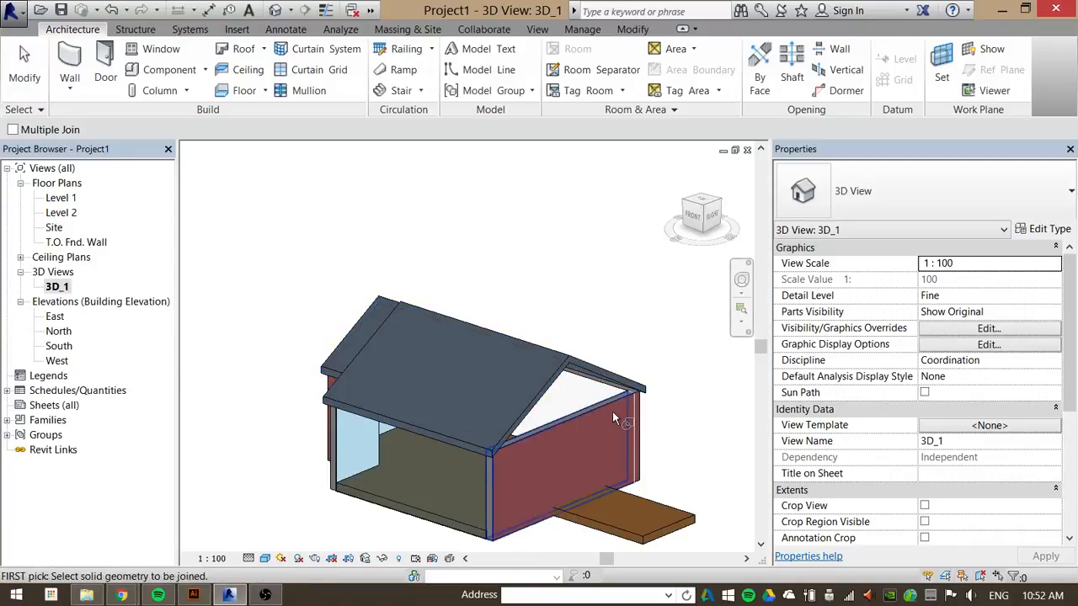
pyautogui.click(606, 404)
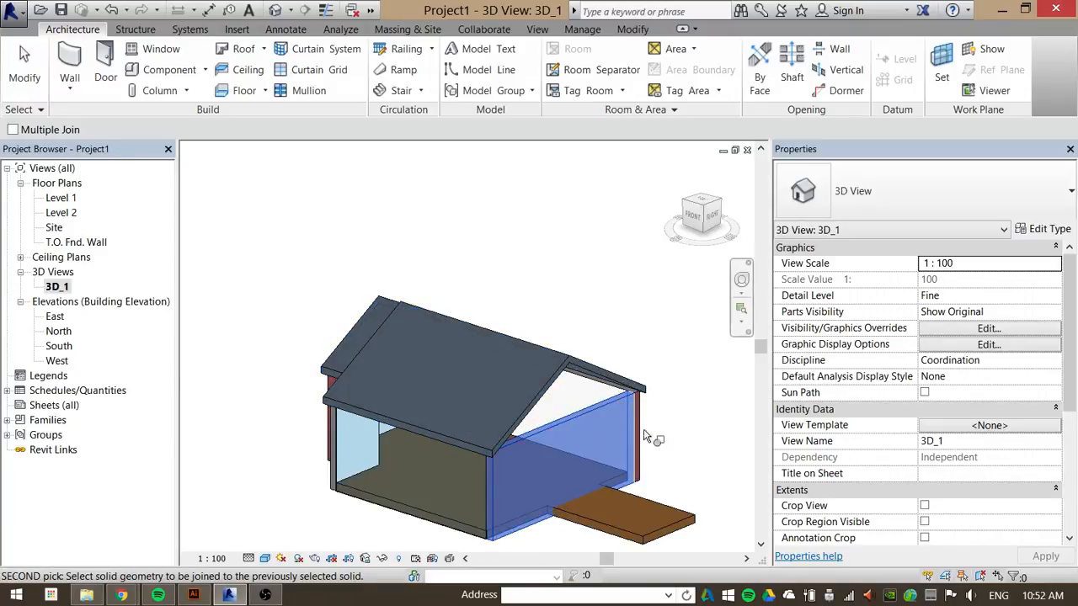
pyautogui.keyDown('shift'); pyautogui.moveTo(651, 463); pyautogui.dragTo(632, 408, button='middle'); pyautogui.keyUp('shift')
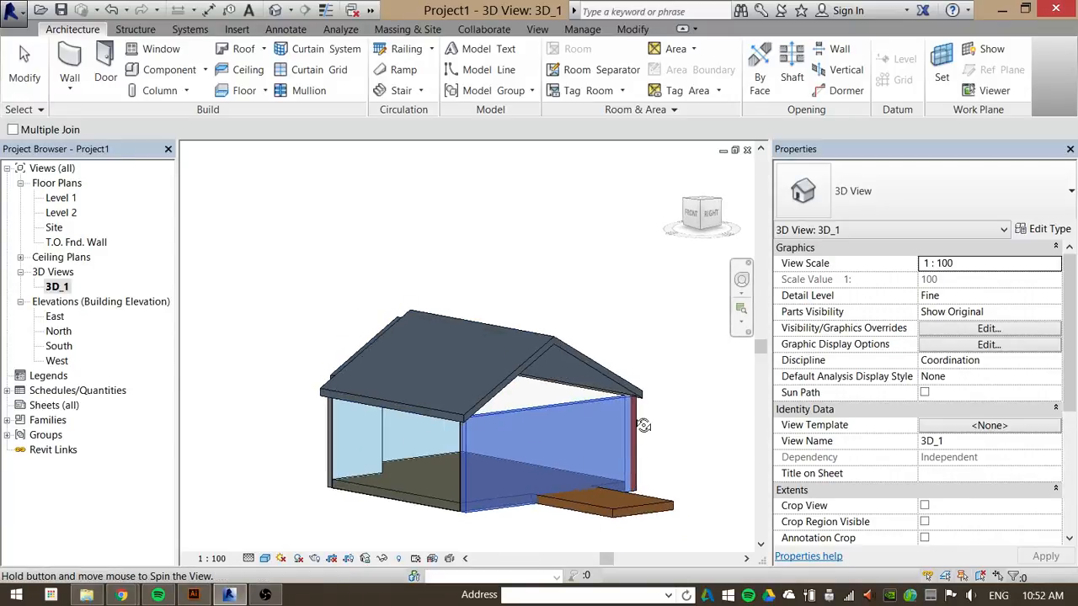
pyautogui.click(604, 387)
pyautogui.press('Escape')
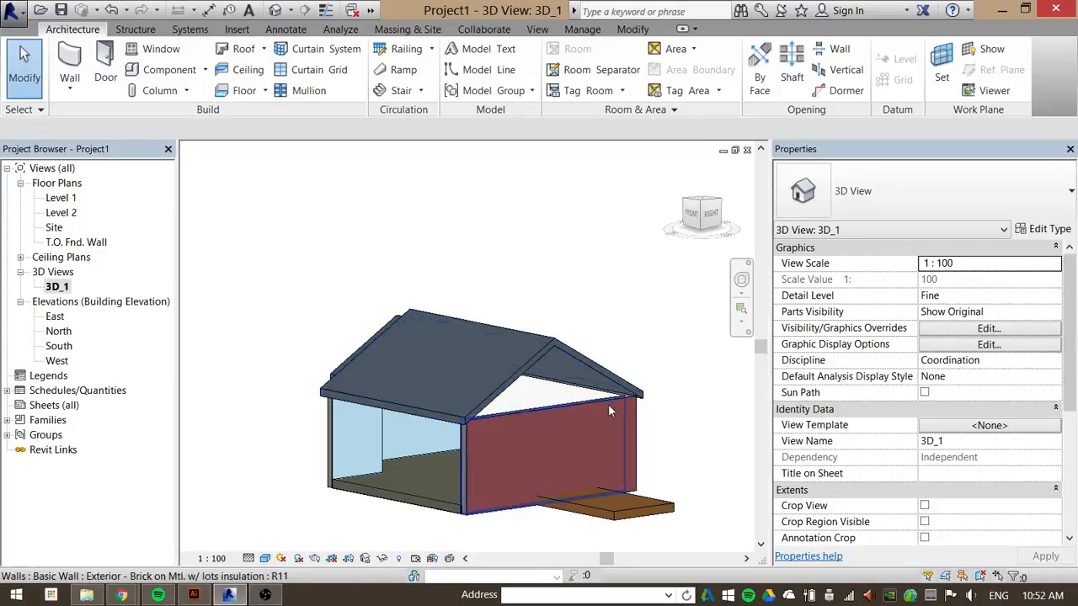
# Stretch the top of the brick gable-end wall up to the roof ridge, to a top offset of about 2937 mm.
pyautogui.click(611, 405)
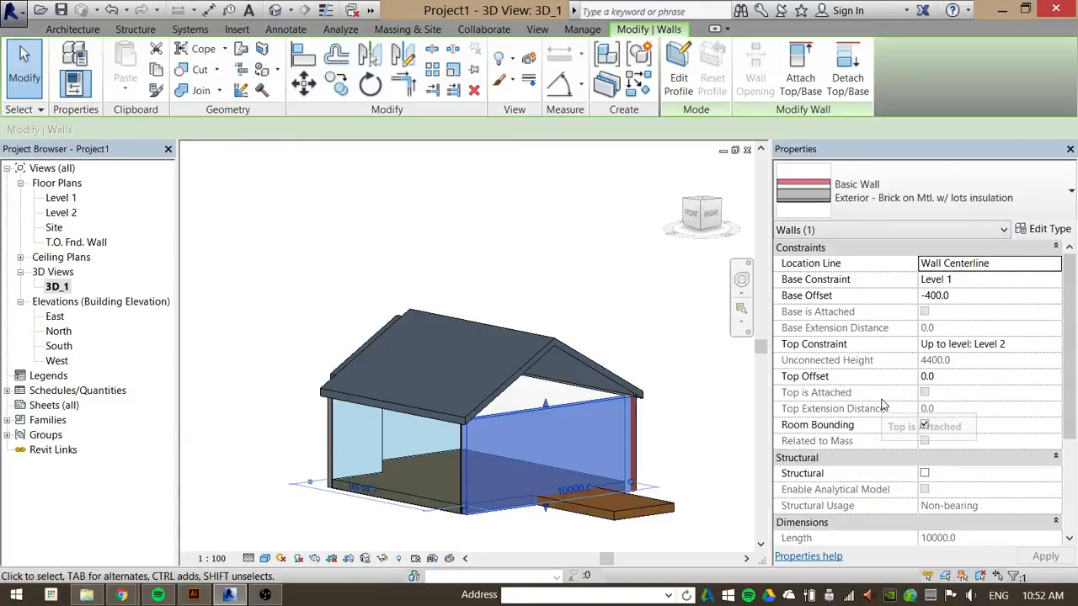
pyautogui.moveTo(547, 404); pyautogui.dragTo(556, 347)
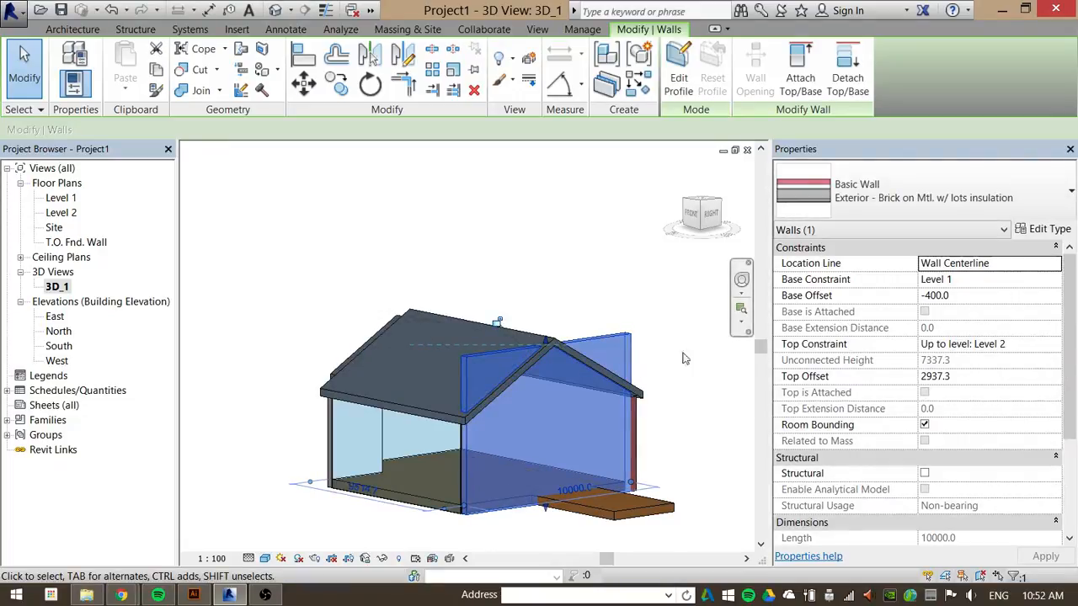
pyautogui.moveTo(1069, 345); pyautogui.dragTo(1070, 257)
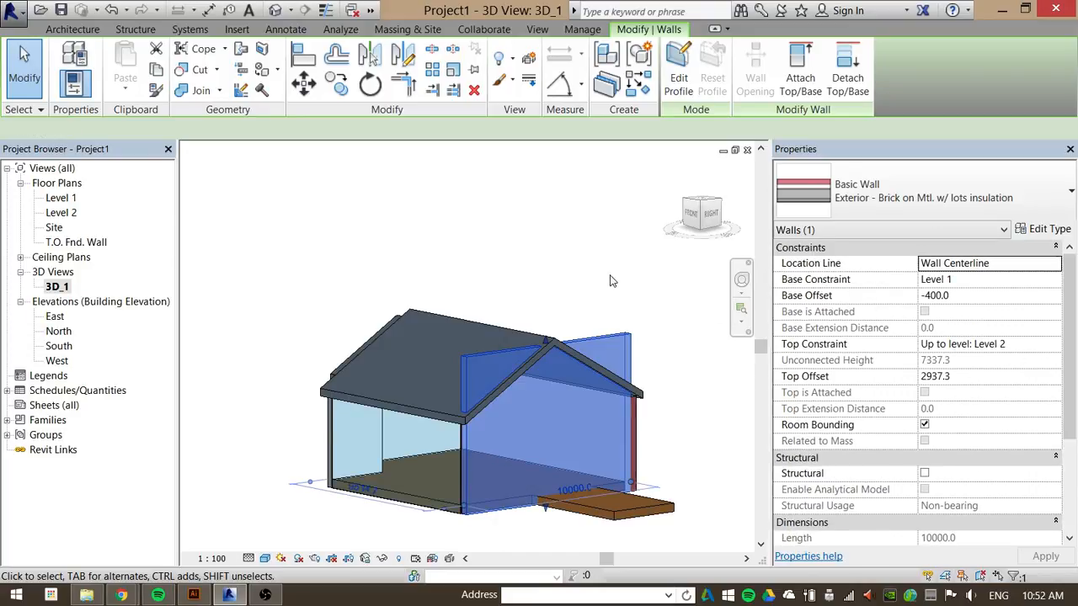
# Try to cut the brick gable-end wall with the roof using Cut Geometry, and leave the command.
pyautogui.click(602, 297)
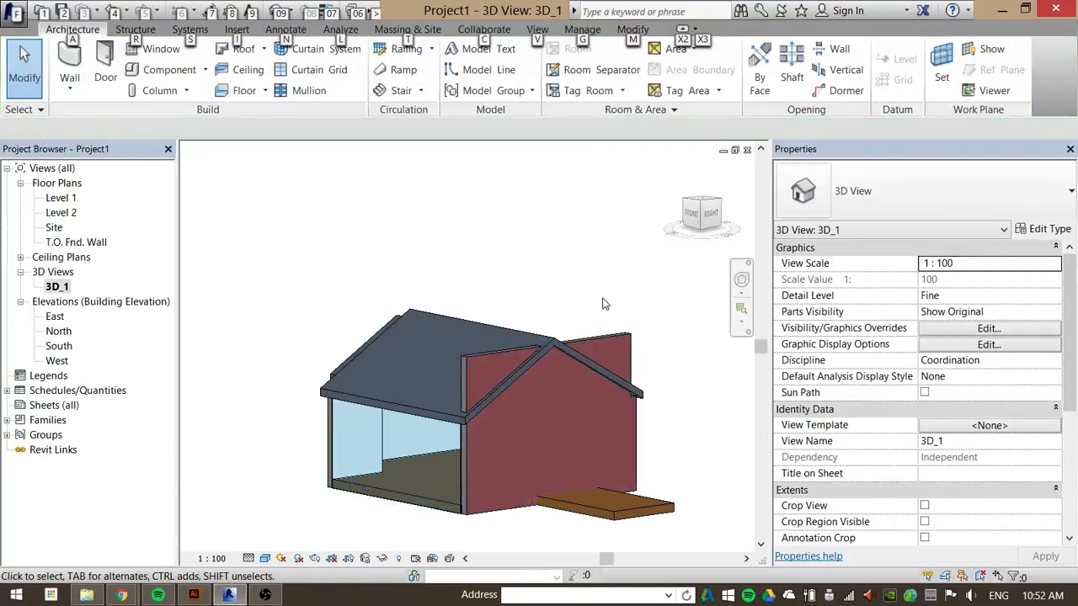
pyautogui.click(563, 350)
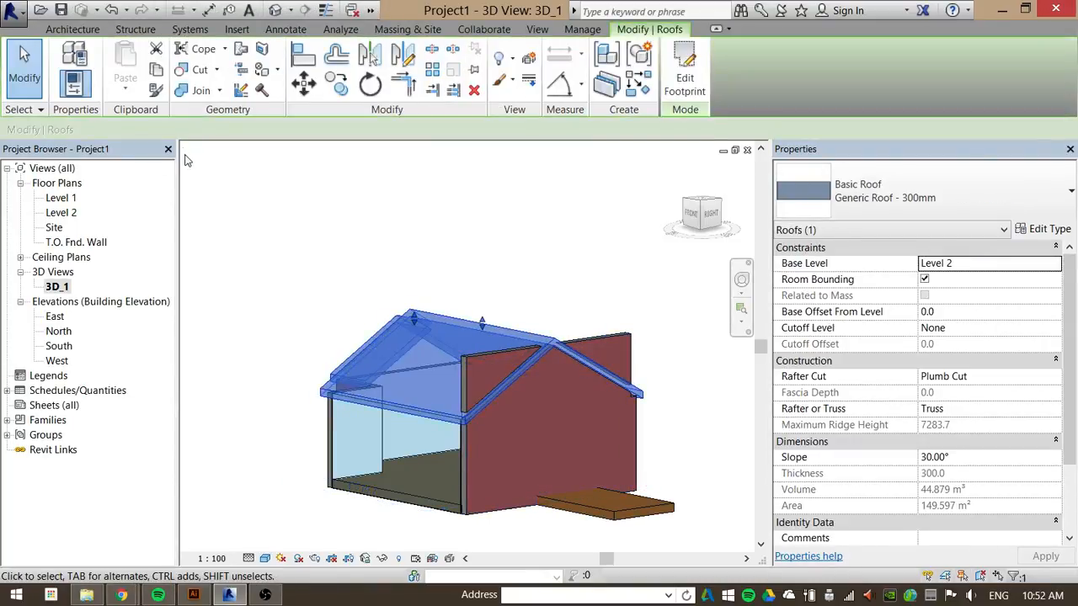
pyautogui.click(199, 70)
pyautogui.click(606, 348)
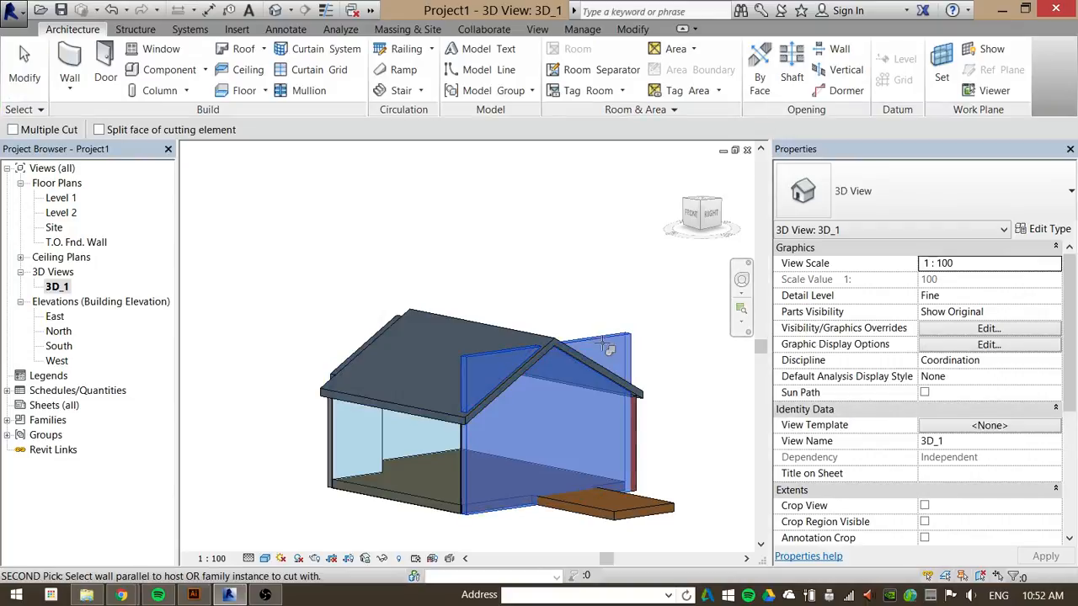
pyautogui.click(572, 355)
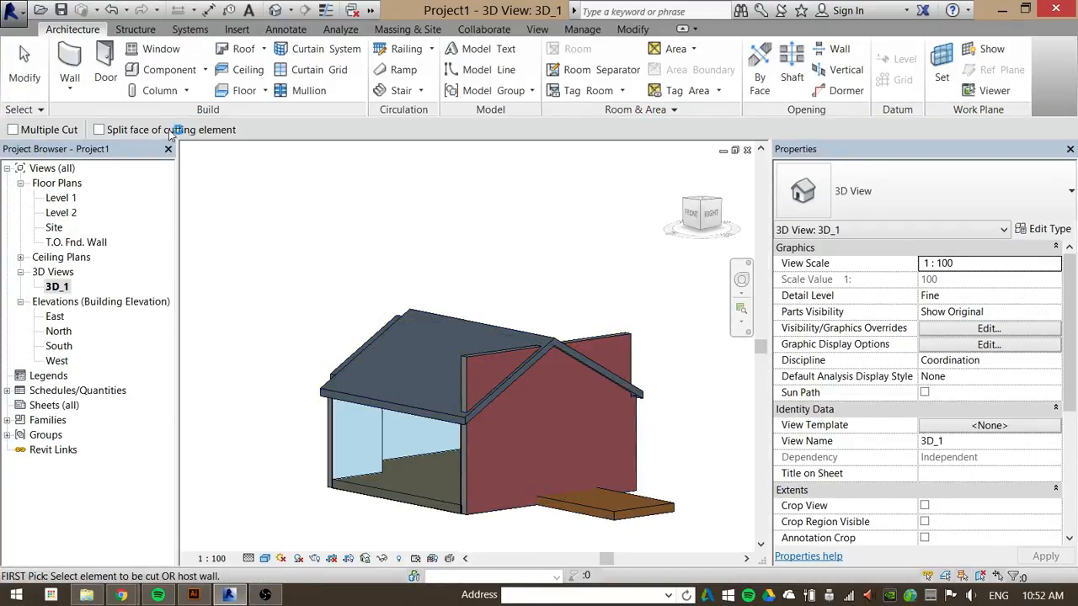
pyautogui.click(24, 67)
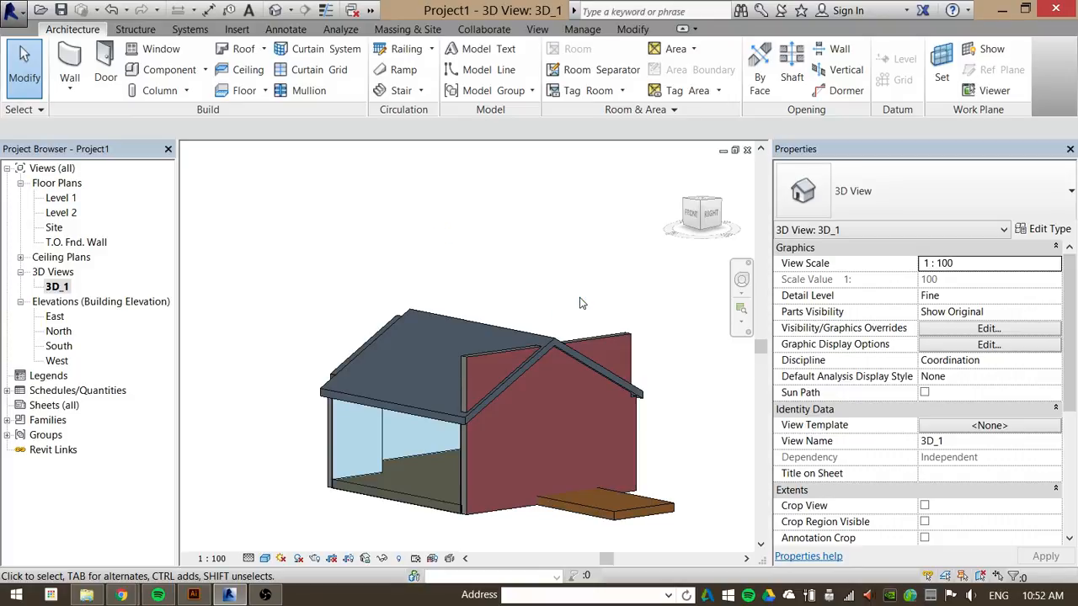
# Attach the top of the brick gable-end wall beside the deck to the roof.
pyautogui.click(612, 347)
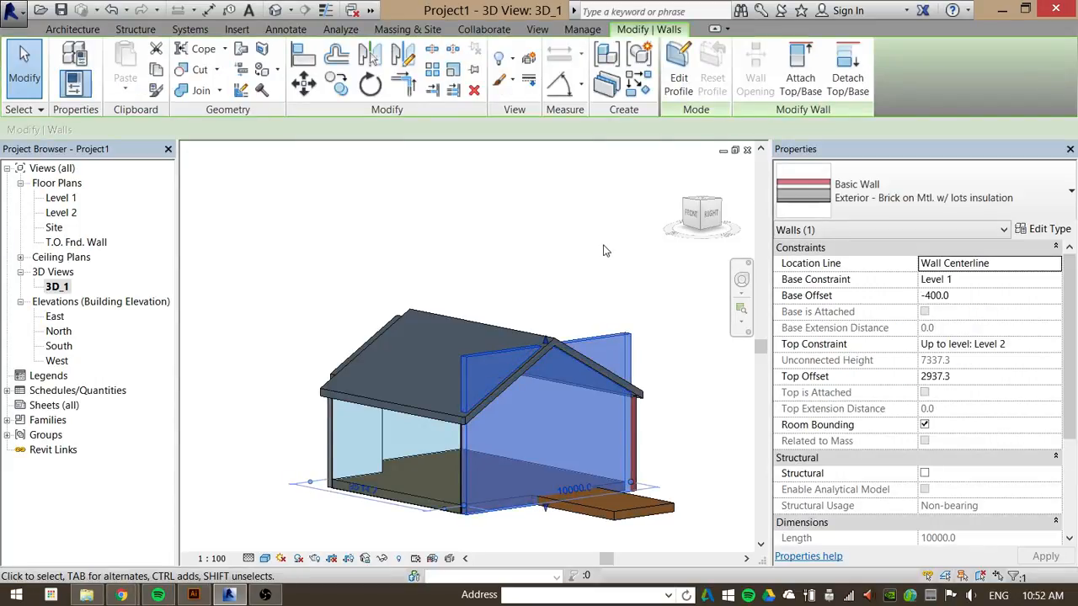
pyautogui.press('alt')
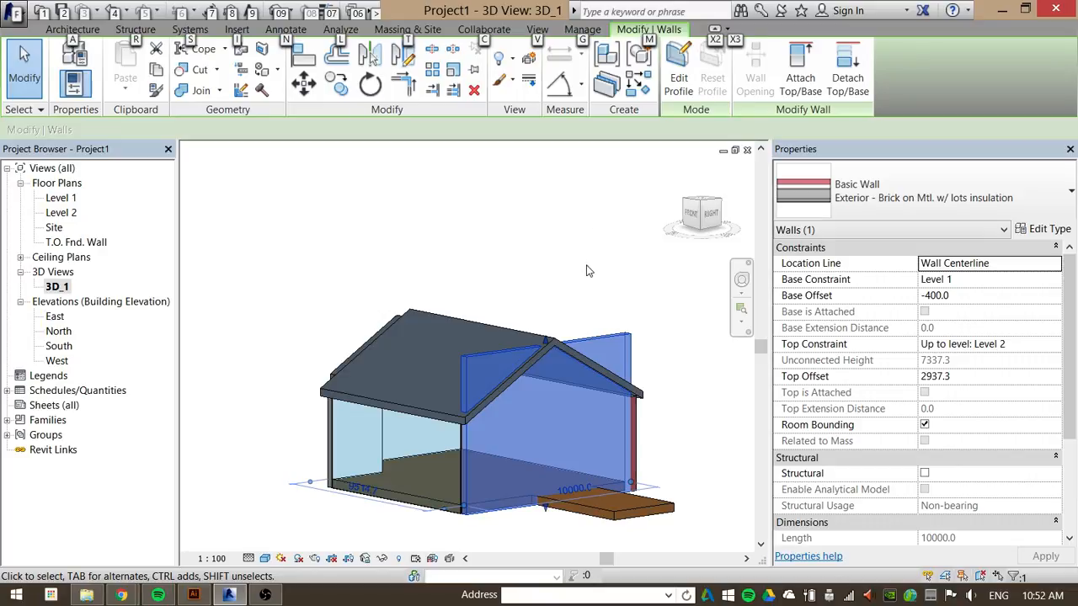
pyautogui.keyDown('shift'); pyautogui.moveTo(627, 272); pyautogui.dragTo(600, 299, button='middle'); pyautogui.keyUp('shift')
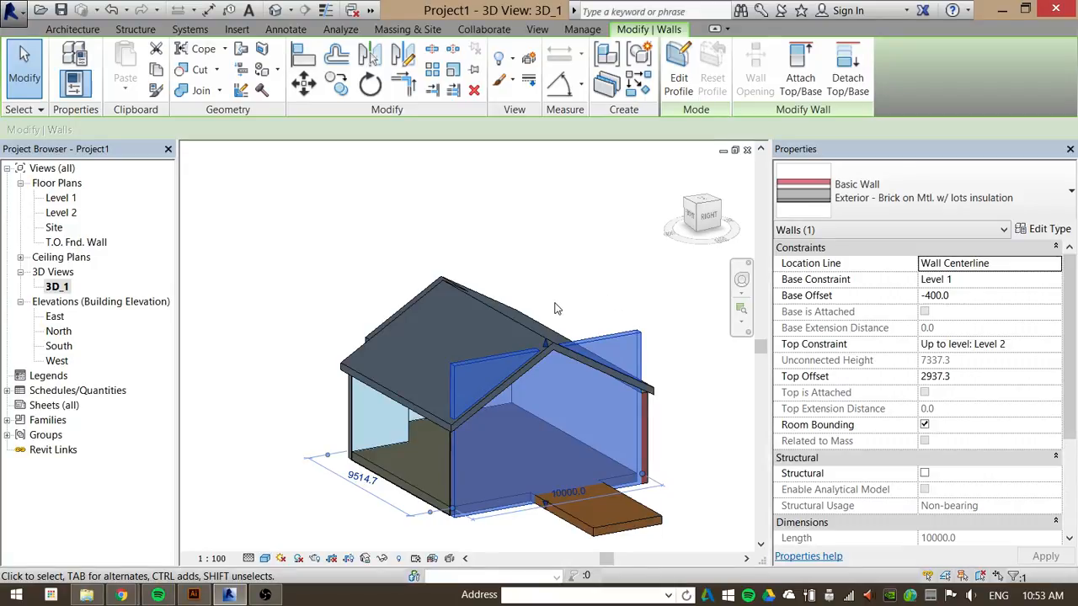
pyautogui.keyDown('shift'); pyautogui.moveTo(556, 321); pyautogui.dragTo(568, 329, button='middle'); pyautogui.keyUp('shift')
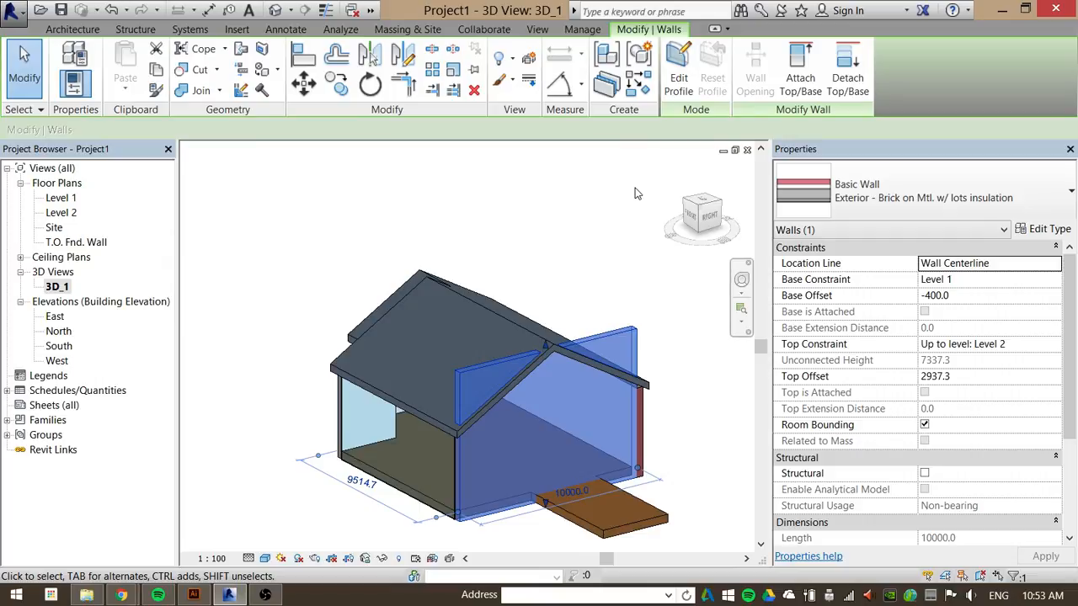
pyautogui.click(806, 78)
pyautogui.click(580, 358)
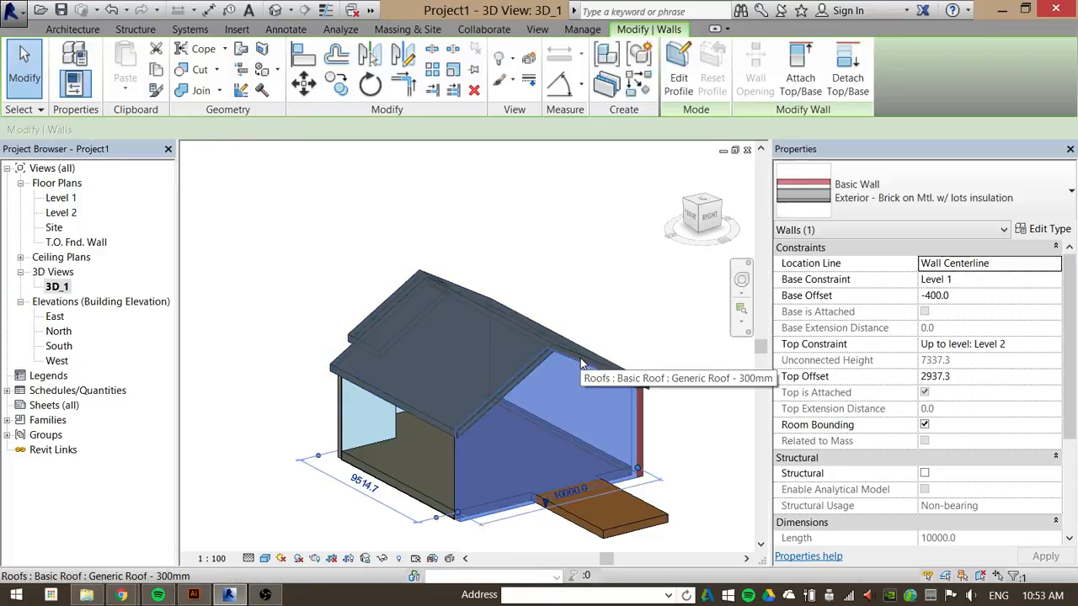
pyautogui.click(637, 279)
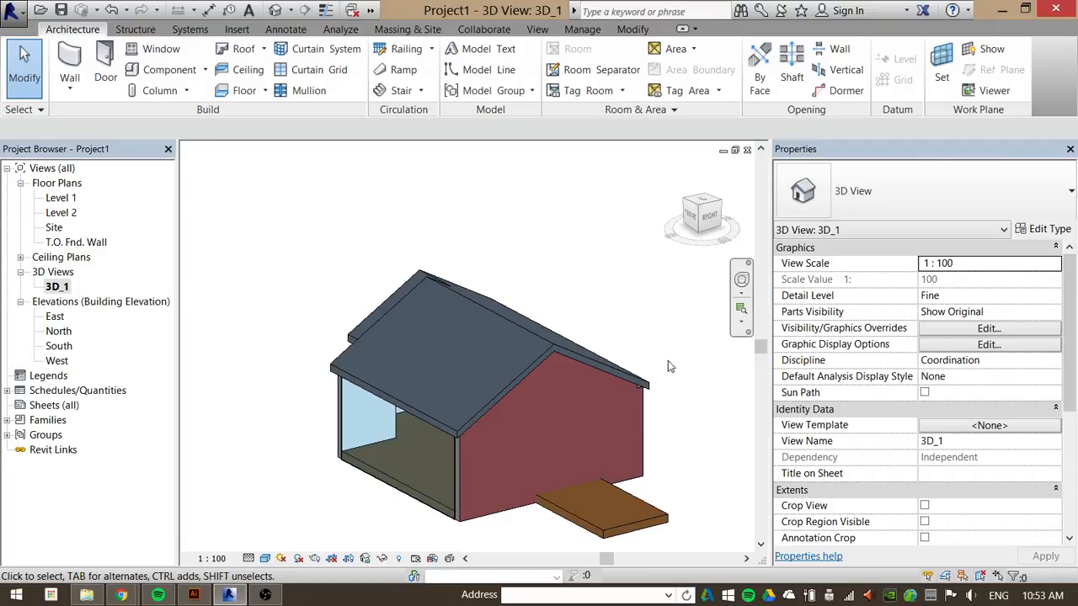
pyautogui.press('alt')
pyautogui.moveTo(645, 333); pyautogui.dragTo(613, 285)
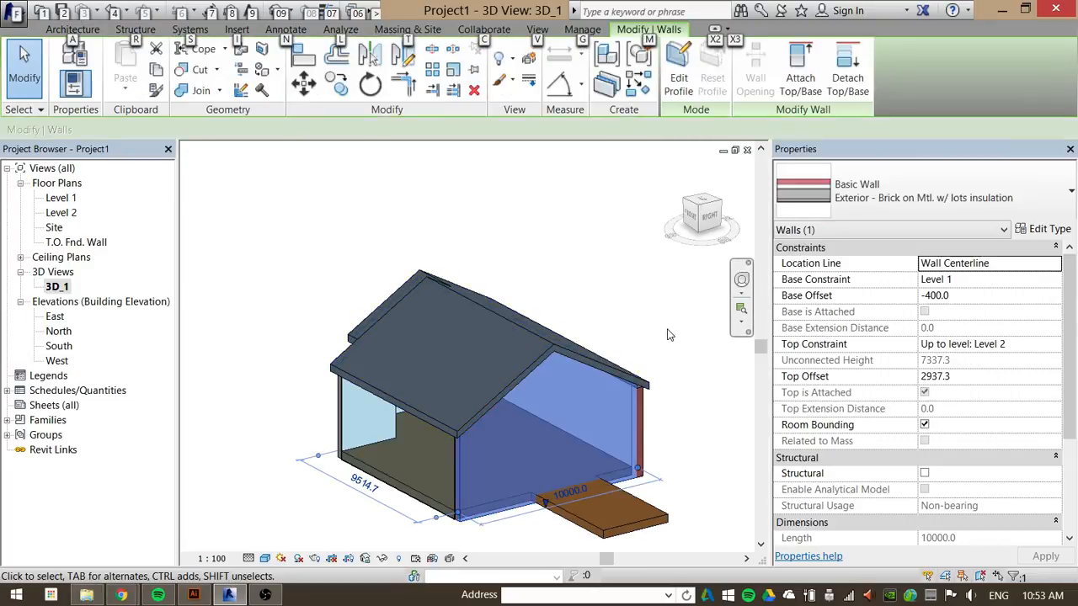
pyautogui.click(667, 335)
# Attach the tops of the projecting brick wall and the short recessed wall on the opposite side to the roof.
pyautogui.keyDown('shift'); pyautogui.moveTo(667, 335); pyautogui.dragTo(264, 418, button='middle'); pyautogui.keyUp('shift')
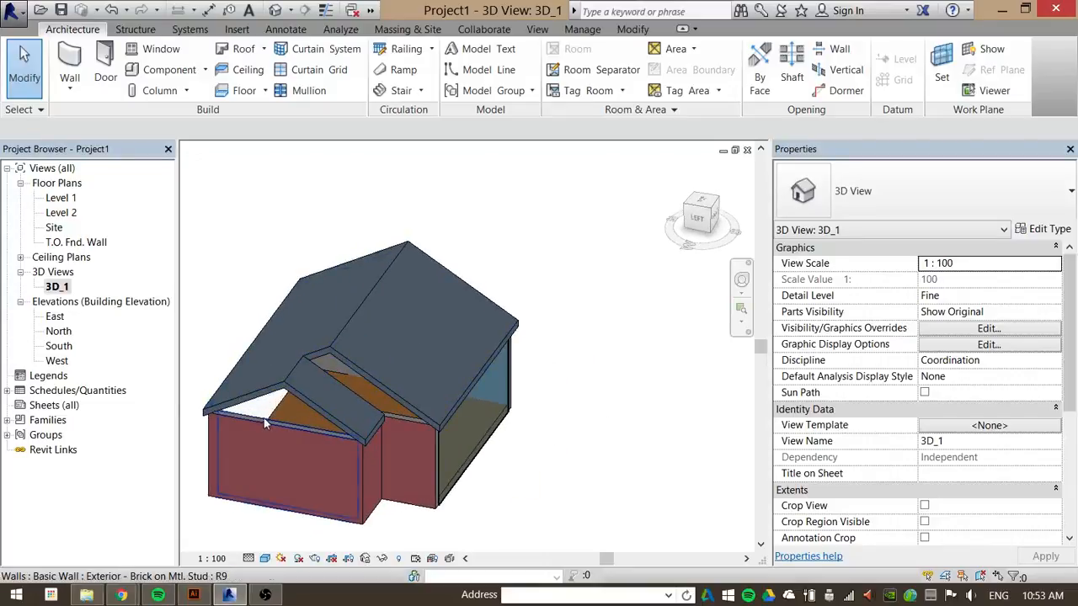
pyautogui.click(263, 418)
pyautogui.click(847, 77)
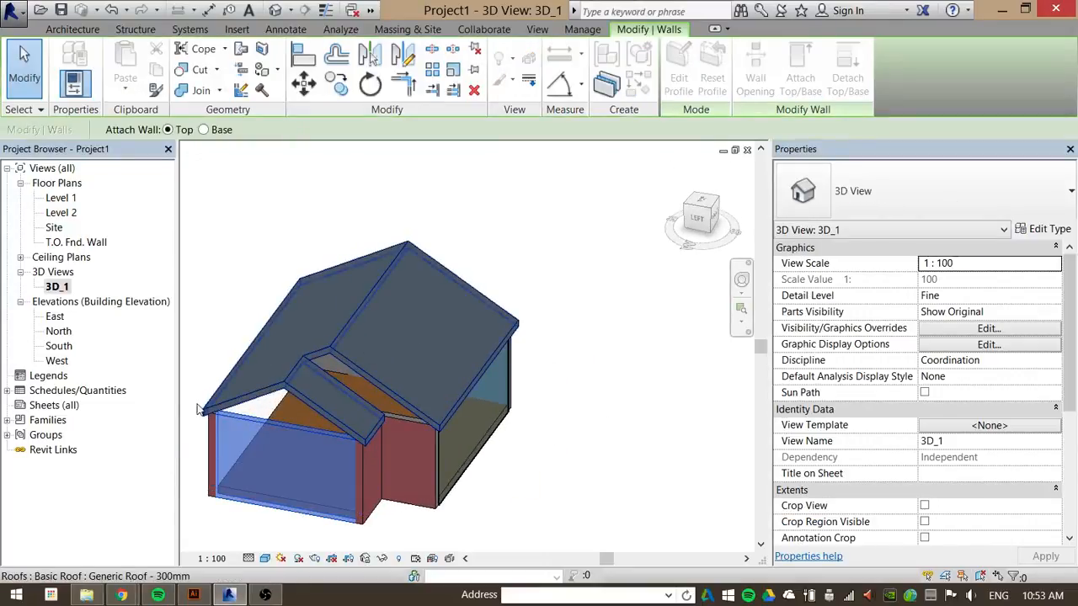
pyautogui.click(291, 386)
pyautogui.click(400, 420)
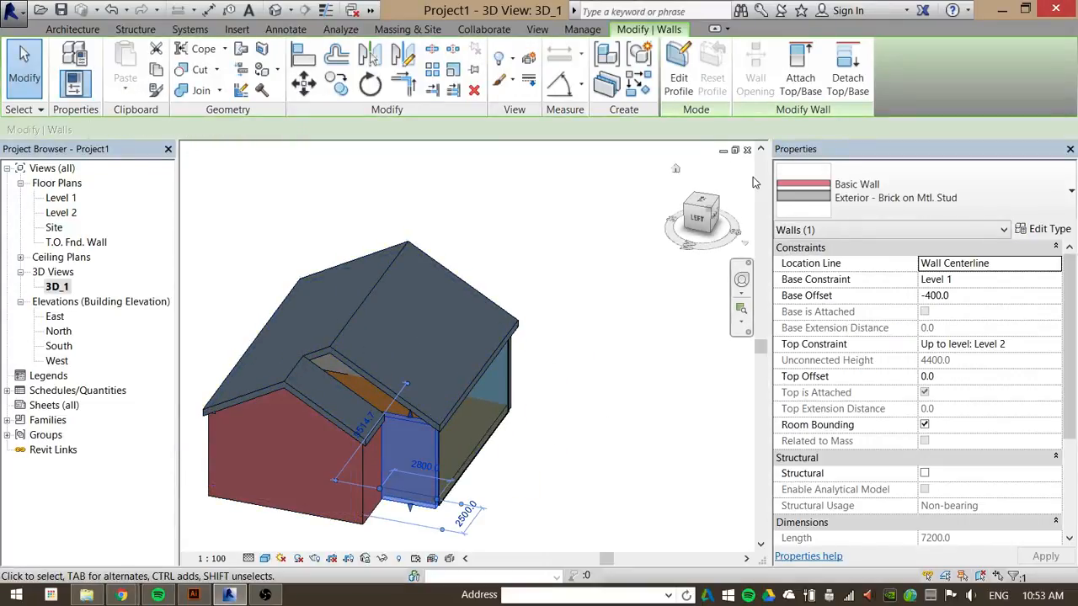
pyautogui.click(800, 78)
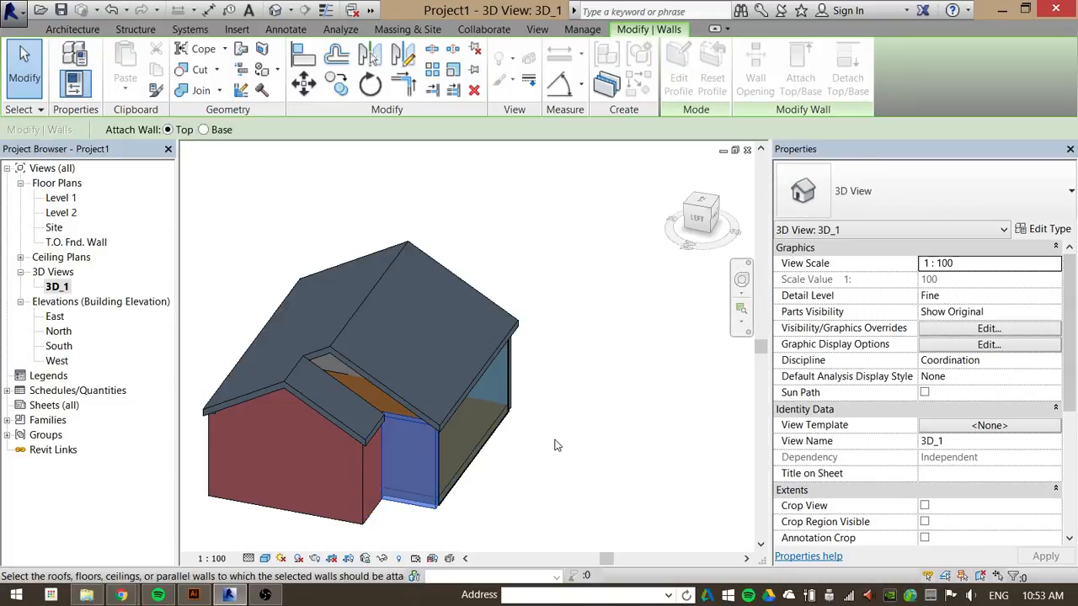
pyautogui.click(392, 400)
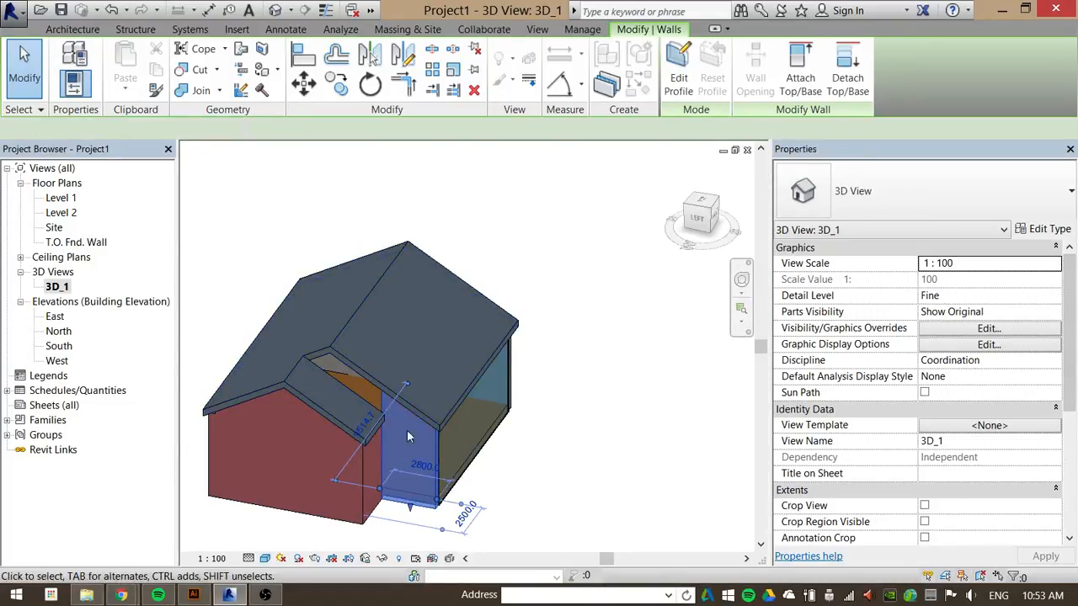
pyautogui.click(613, 432)
# Undo the roof attachments of the gable-end wall, the projecting wall and the short recessed wall.
pyautogui.scroll(-2, 625, 345)
pyautogui.scroll(6, 582, 350)
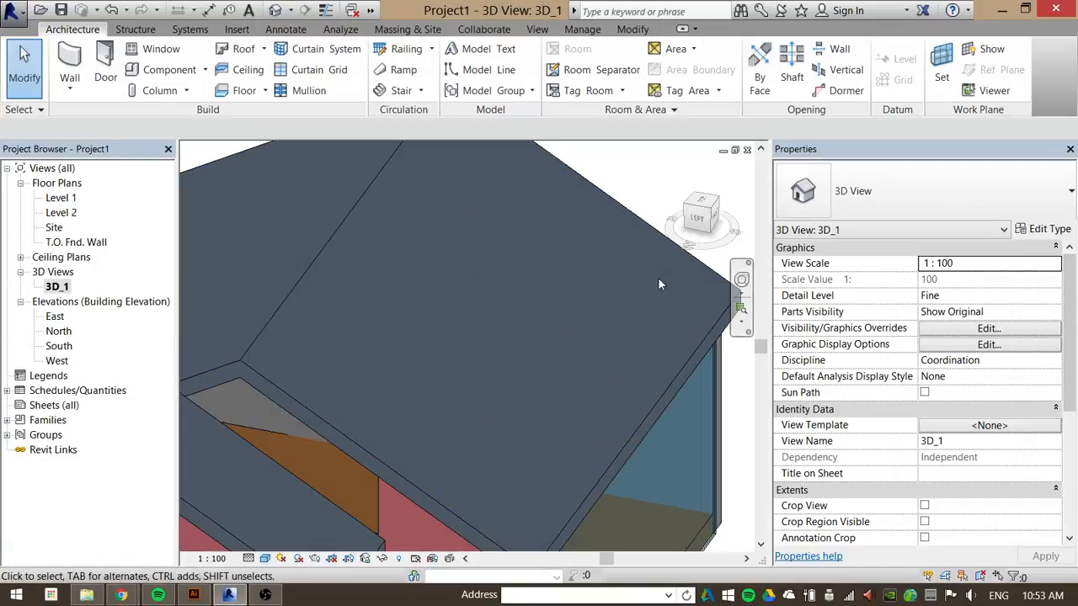
pyautogui.scroll(-5, 628, 295)
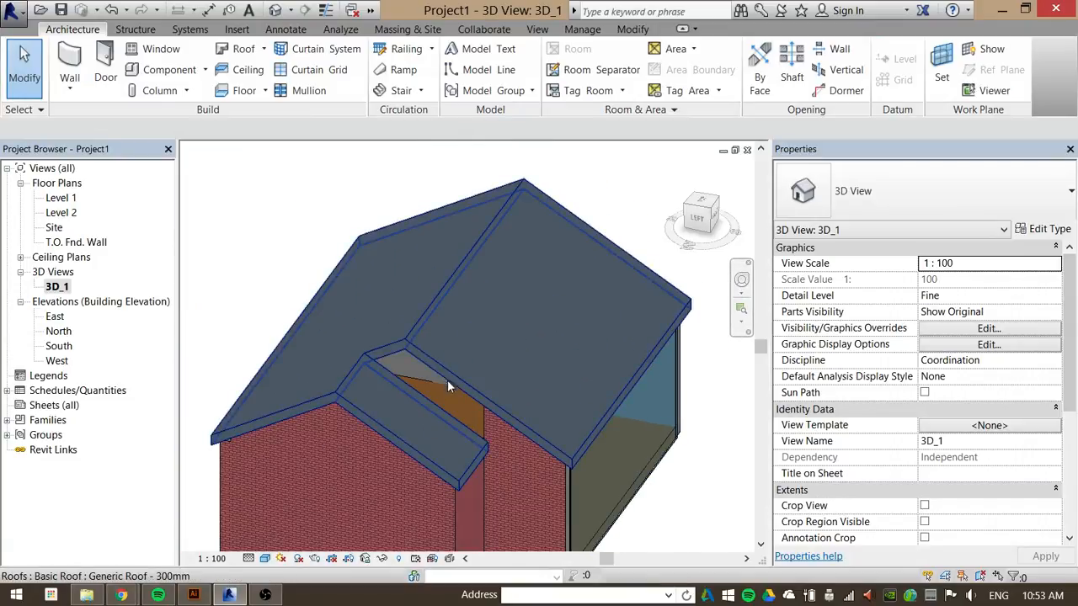
pyautogui.scroll(-2, 448, 377)
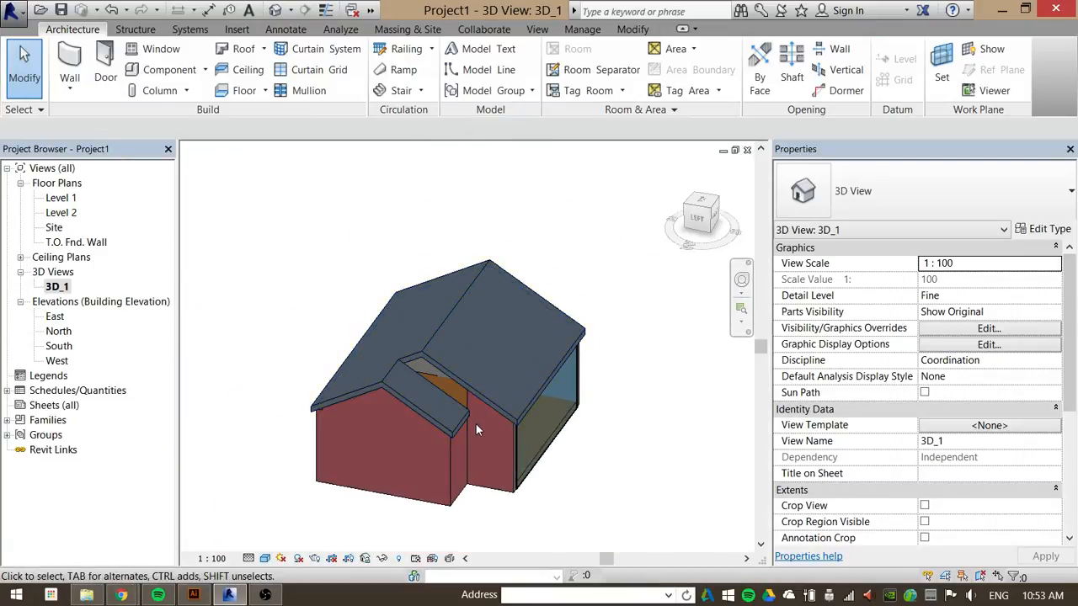
pyautogui.scroll(-2, 472, 417)
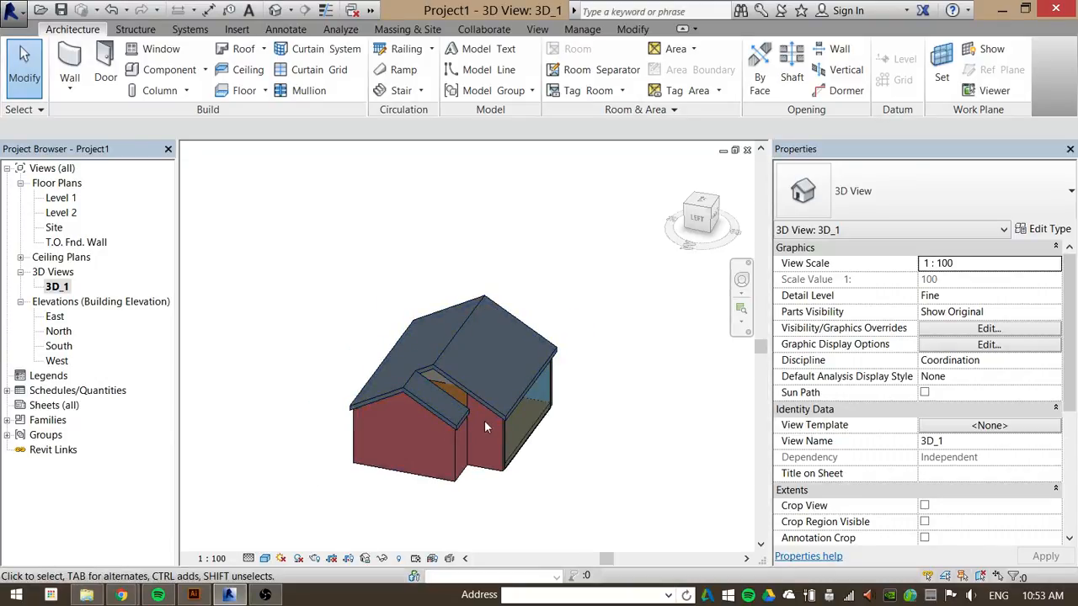
pyautogui.scroll(2, 485, 425)
pyautogui.scroll(-3, 539, 236)
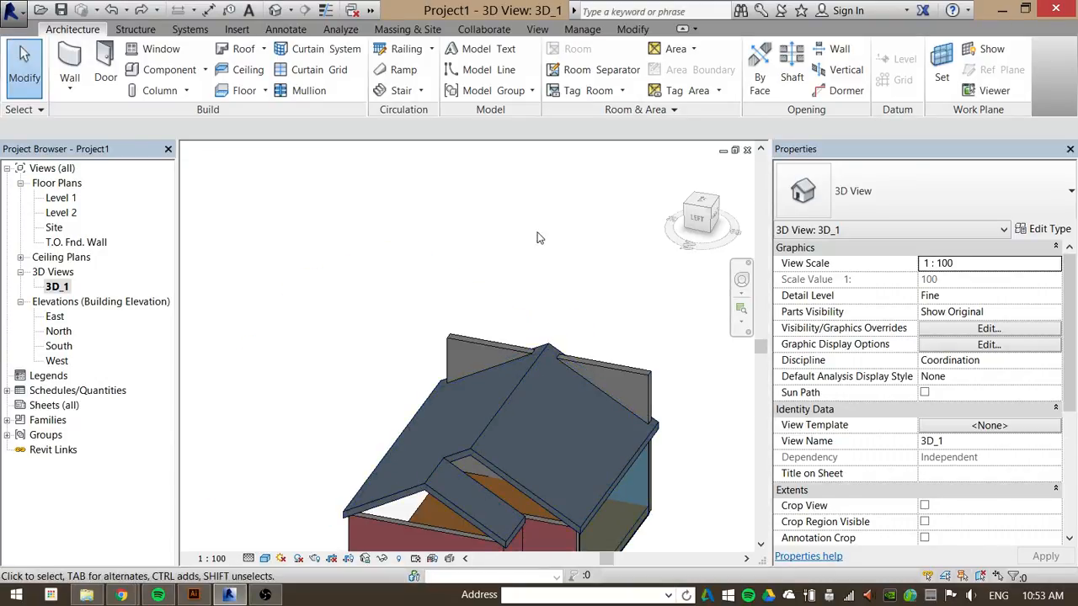
# Attach the top of the tall gable-end wall to the roof again and check it from the deck side.
pyautogui.click(599, 292)
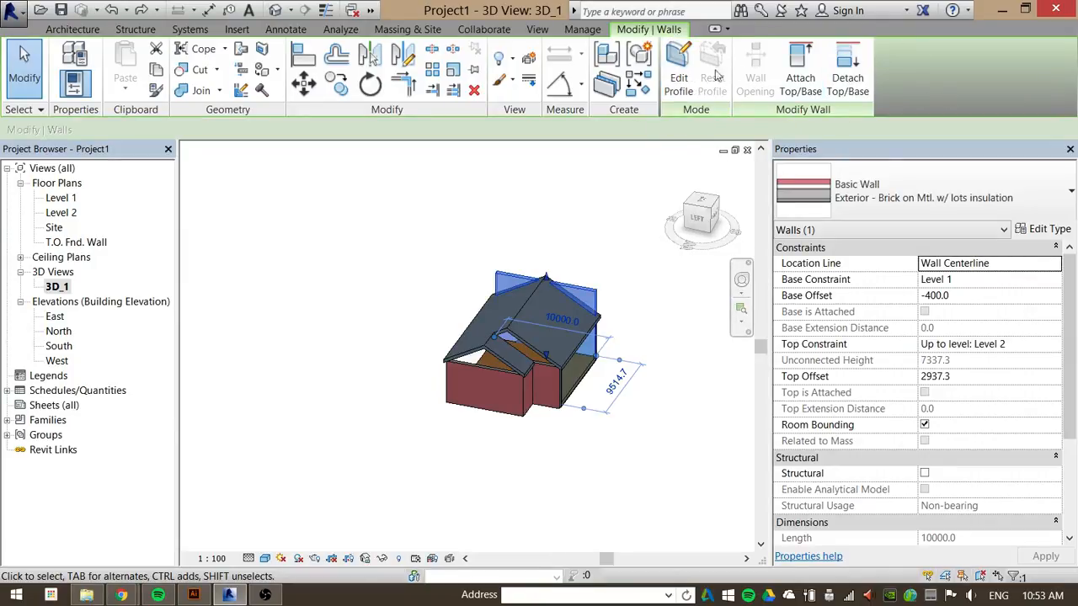
pyautogui.click(801, 77)
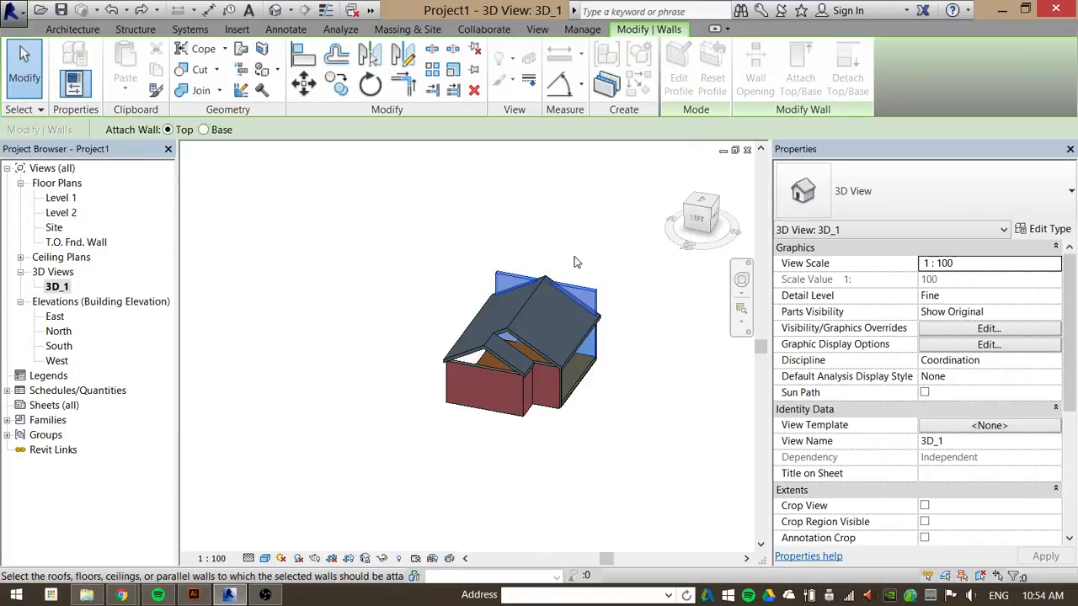
pyautogui.click(517, 314)
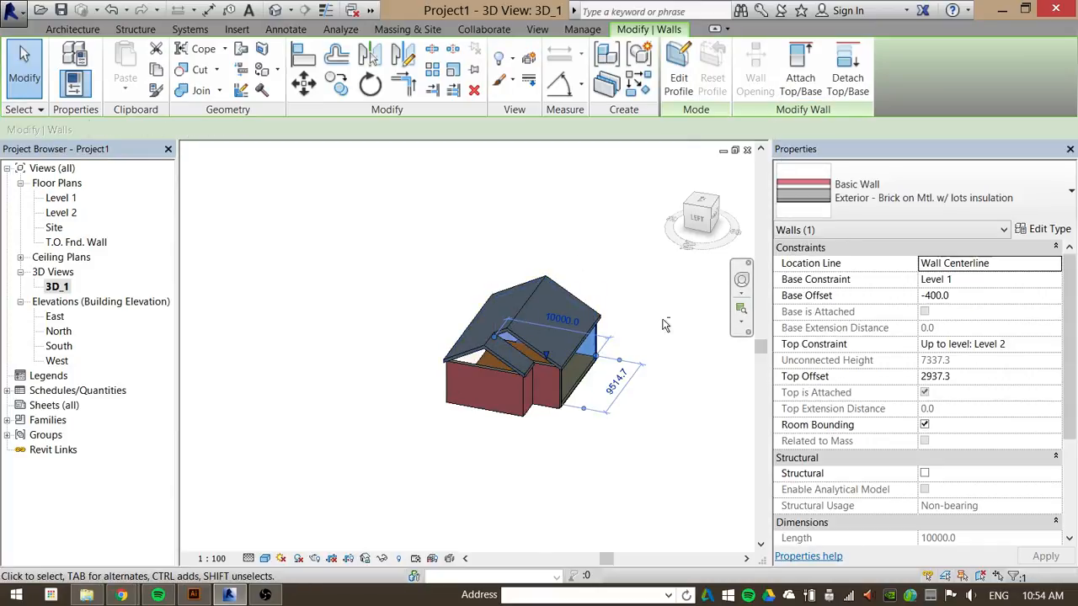
pyautogui.keyDown('shift'); pyautogui.moveTo(665, 325); pyautogui.dragTo(421, 379, button='middle'); pyautogui.keyUp('shift')
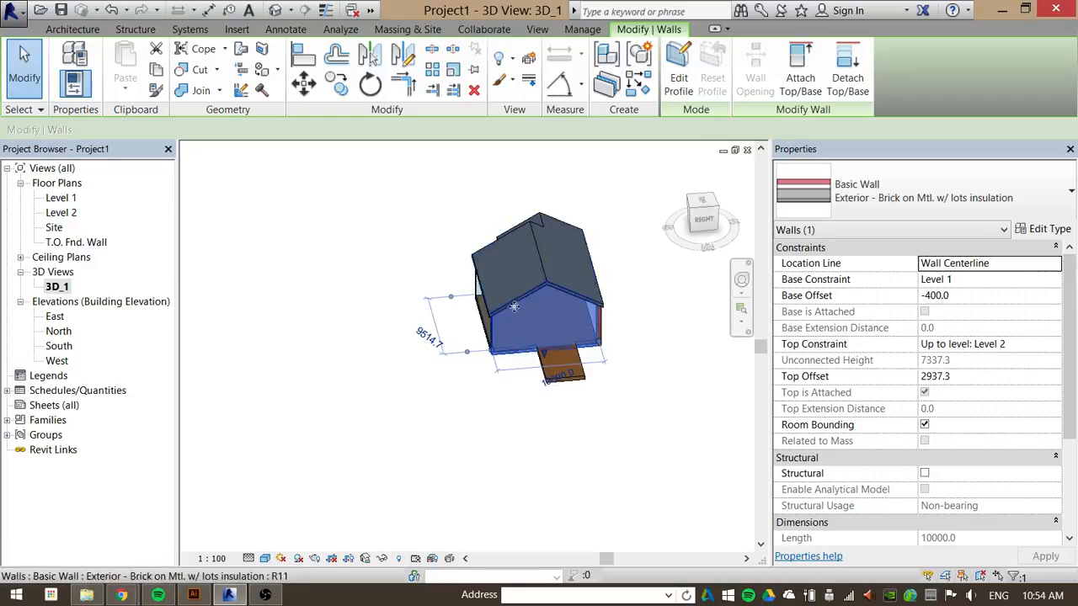
pyautogui.keyDown('shift'); pyautogui.moveTo(362, 286); pyautogui.dragTo(666, 325, button='middle'); pyautogui.keyUp('shift')
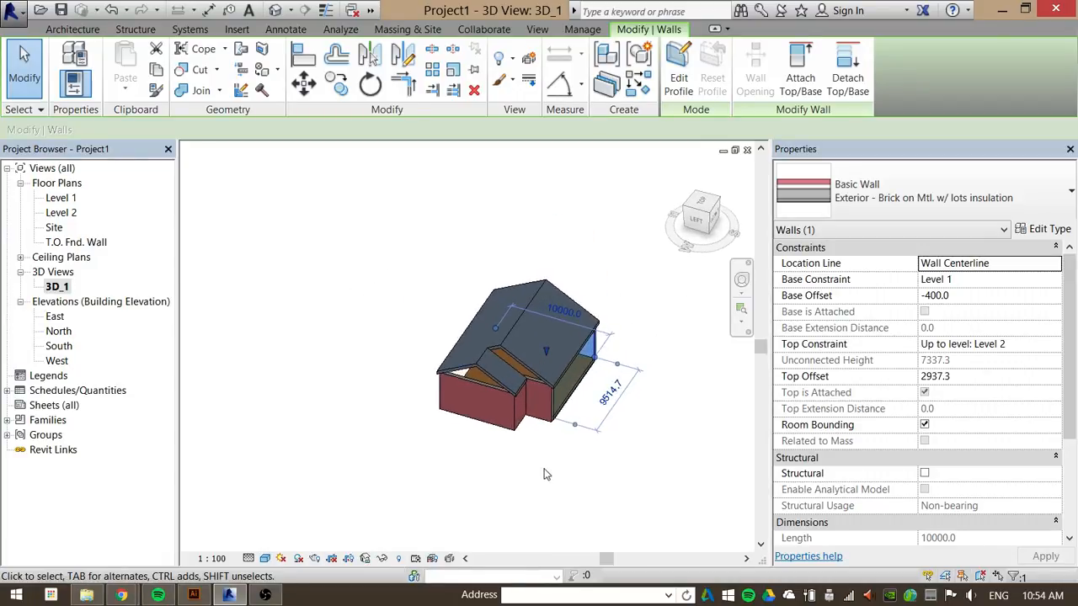
# Attach the top of the projecting brick wall under the small open gable to the roof.
pyautogui.click(544, 474)
pyautogui.scroll(3, 482, 395)
pyautogui.click(481, 377)
pyautogui.click(800, 69)
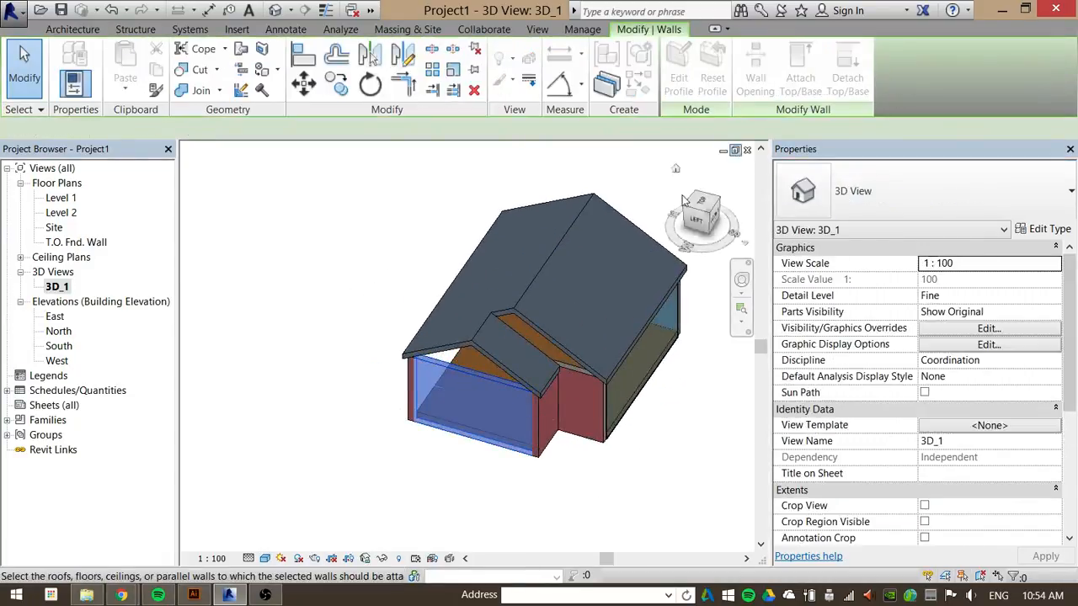
pyautogui.click(493, 358)
pyautogui.press('Escape')
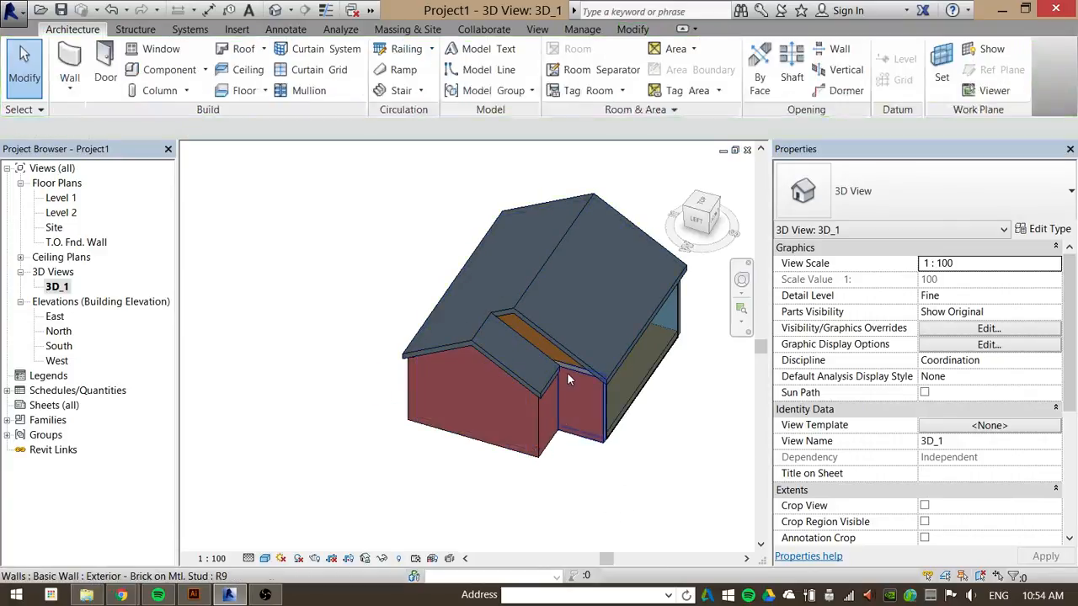
# Attach the top of the short recessed brick wall beside the notch to the roof.
pyautogui.click(571, 368)
pyautogui.click(814, 77)
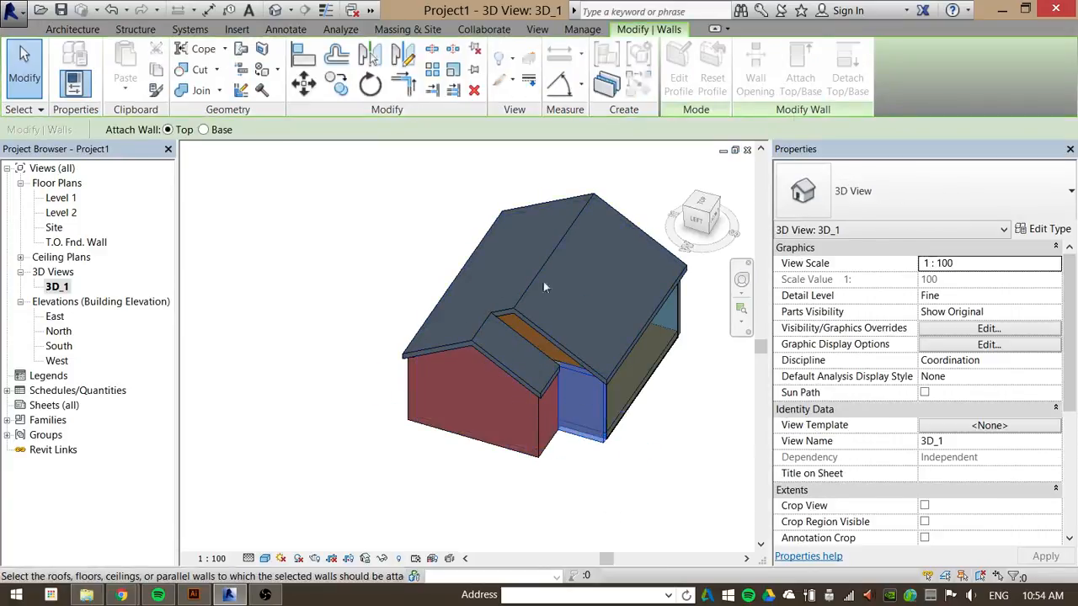
pyautogui.click(516, 312)
pyautogui.press('Escape')
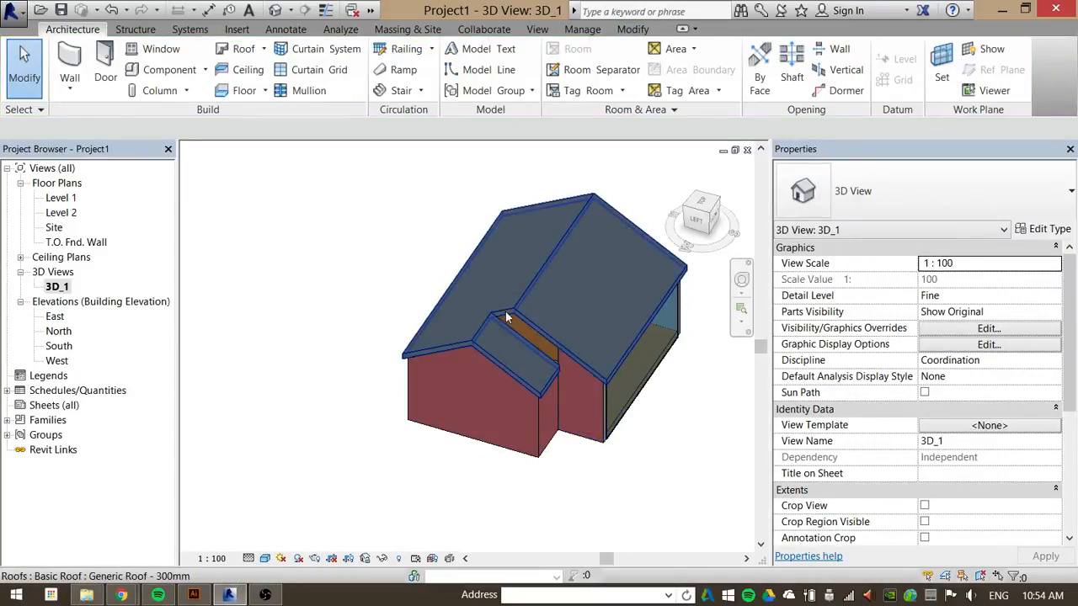
# In the Level 2 floor plan, stretch the short recessed wall's inner end past the notch into the building, and close the plan.
pyautogui.click(557, 356)
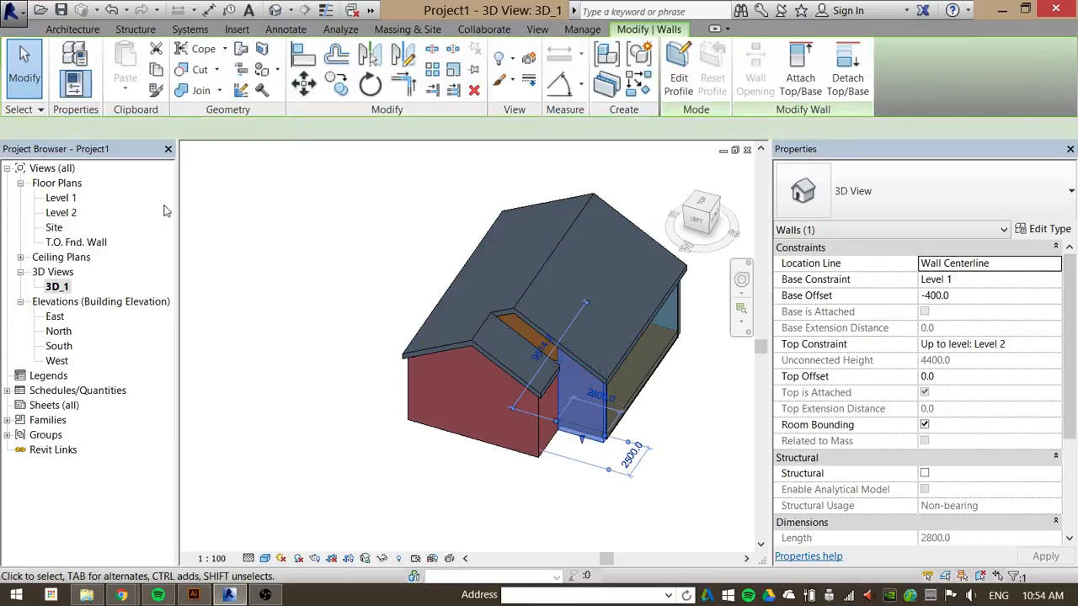
pyautogui.click(61, 199)
pyautogui.doubleClick(60, 212)
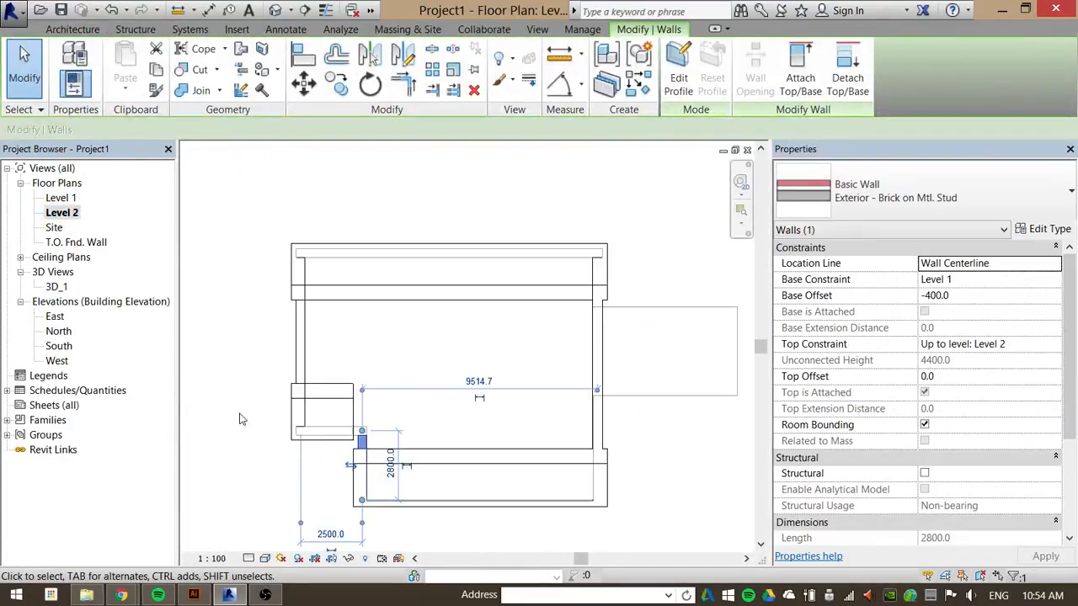
pyautogui.moveTo(362, 433); pyautogui.dragTo(362, 339)
pyautogui.click(448, 392)
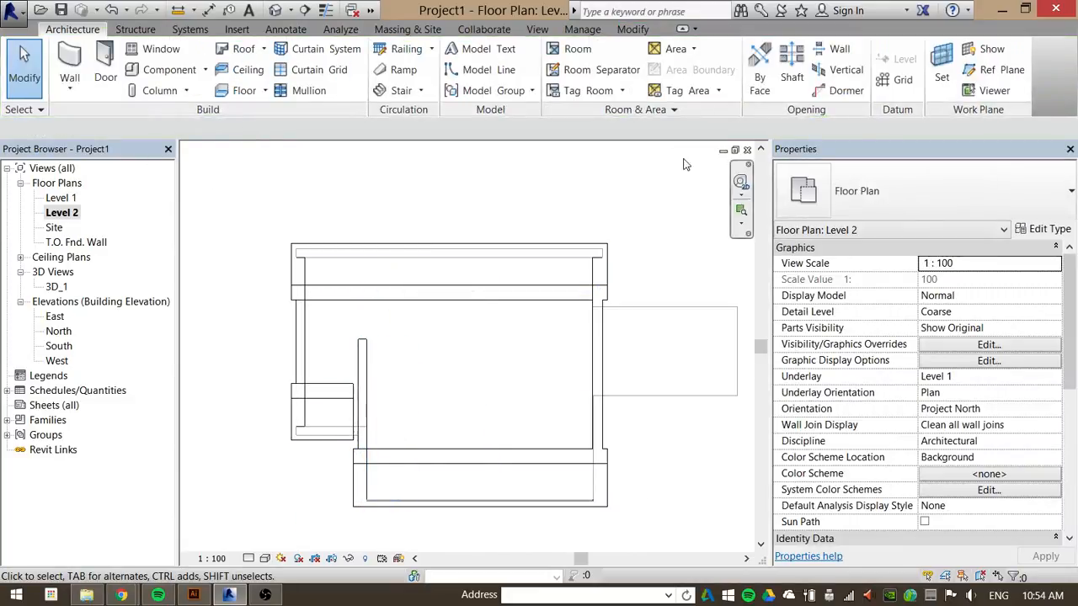
pyautogui.click(747, 151)
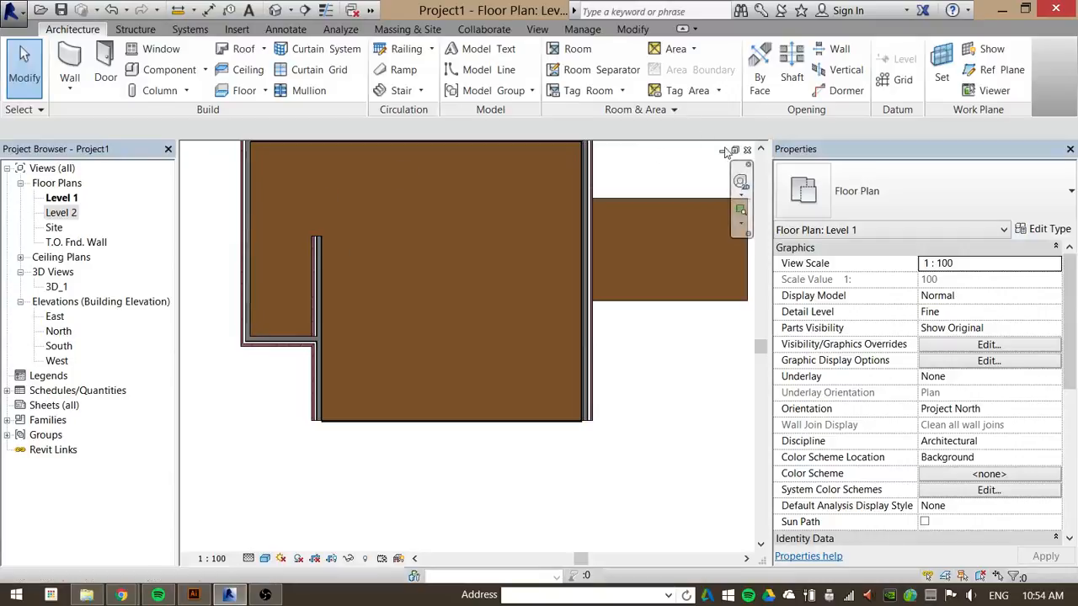
# Close the Level 1 floor plan and inspect the notch and the glazed side of the house in 3D.
pyautogui.click(747, 150)
pyautogui.scroll(1, 528, 335)
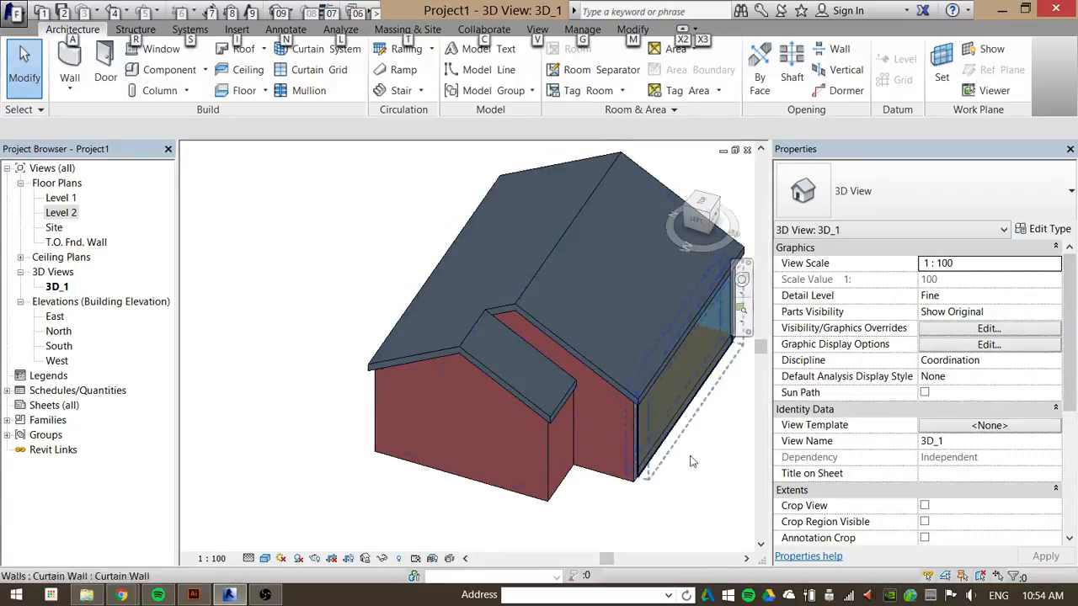
pyautogui.keyDown('shift'); pyautogui.moveTo(665, 389); pyautogui.dragTo(503, 397, button='middle'); pyautogui.keyUp('shift')
pyautogui.scroll(2, 398, 301)
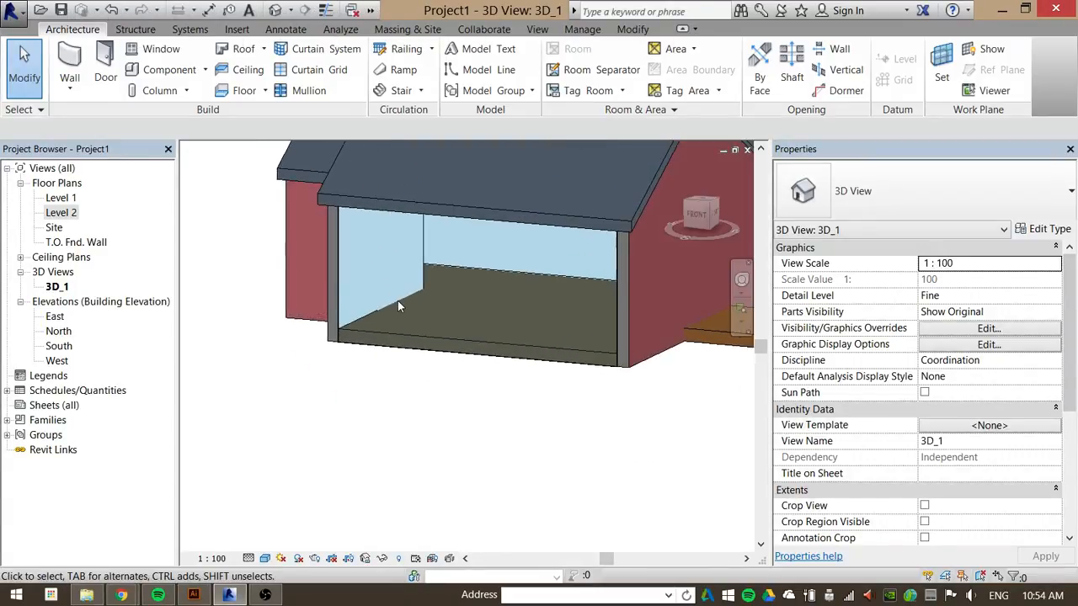
pyautogui.keyDown('shift'); pyautogui.moveTo(265, 366); pyautogui.dragTo(431, 480, button='middle'); pyautogui.keyUp('shift')
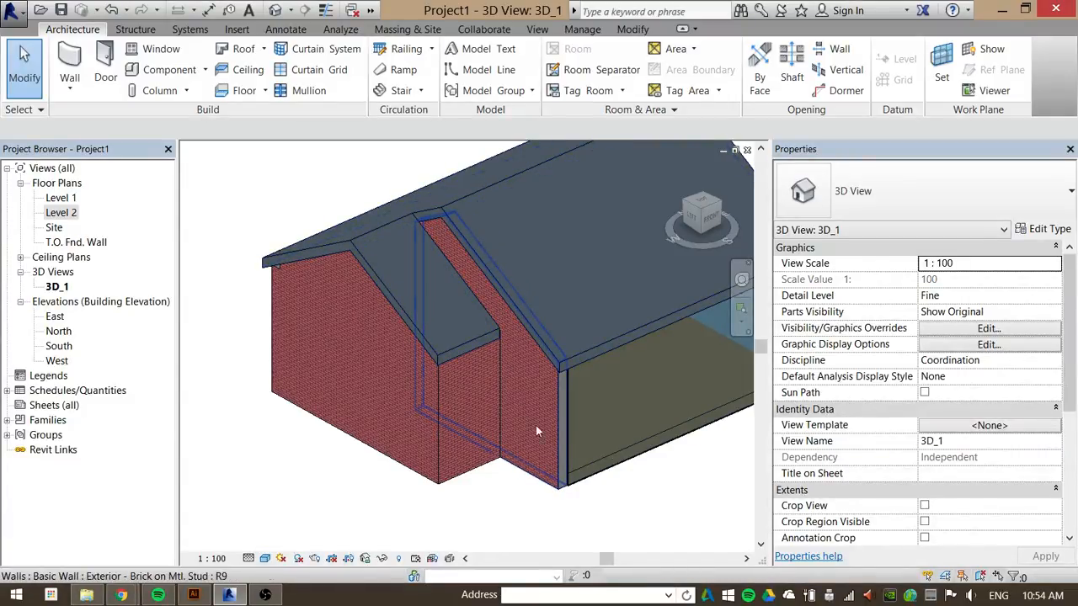
# Start editing the profile of the recessed brick wall beside the notch and show its sketch in the West elevation.
pyautogui.click(555, 409)
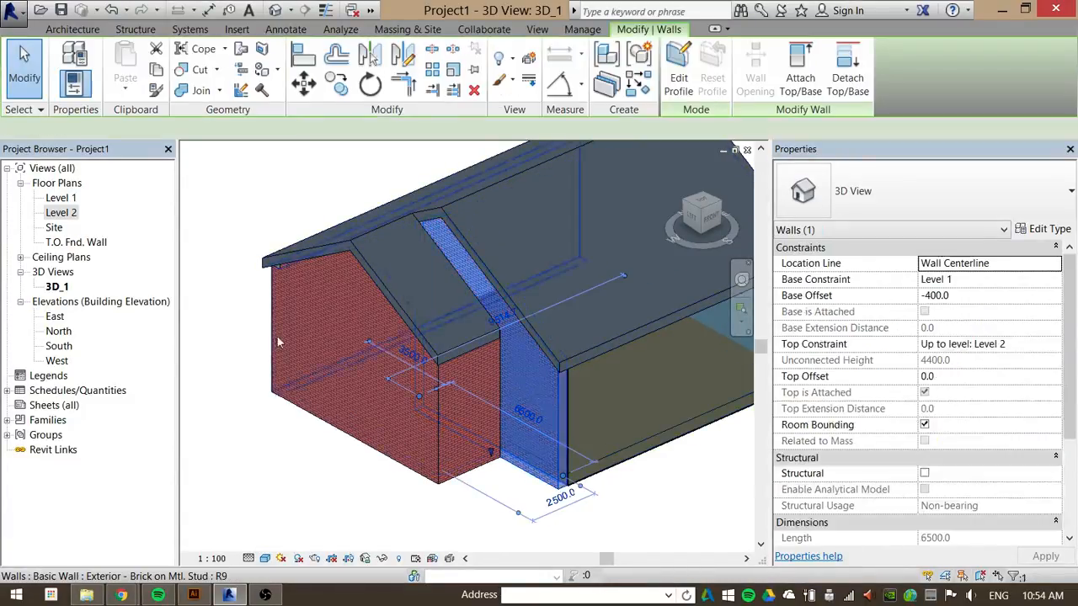
pyautogui.keyDown('shift'); pyautogui.moveTo(335, 386); pyautogui.dragTo(539, 398, button='middle'); pyautogui.keyUp('shift')
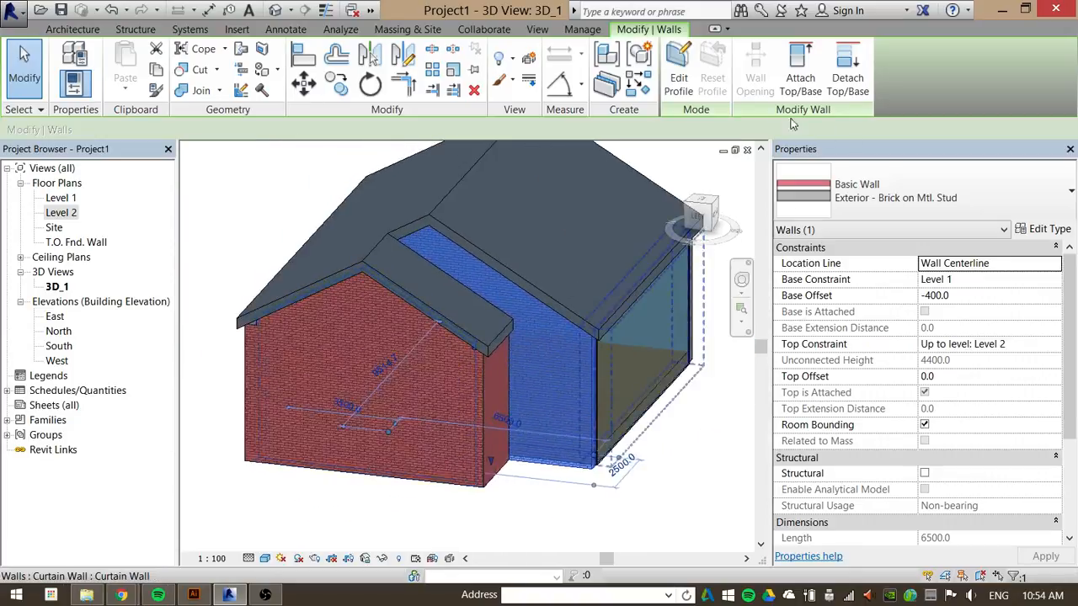
pyautogui.click(680, 80)
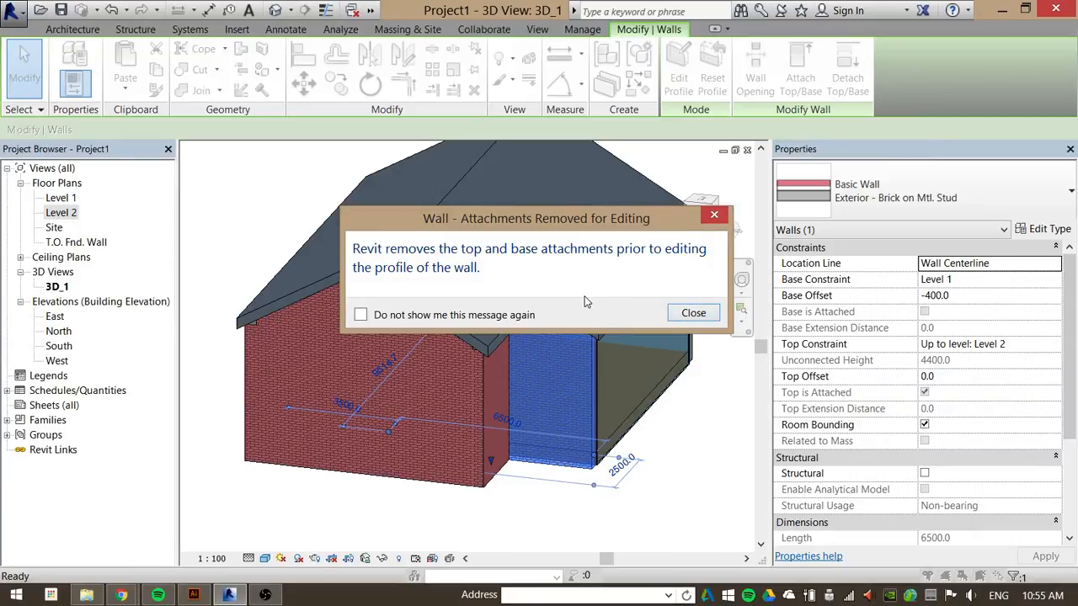
pyautogui.click(693, 313)
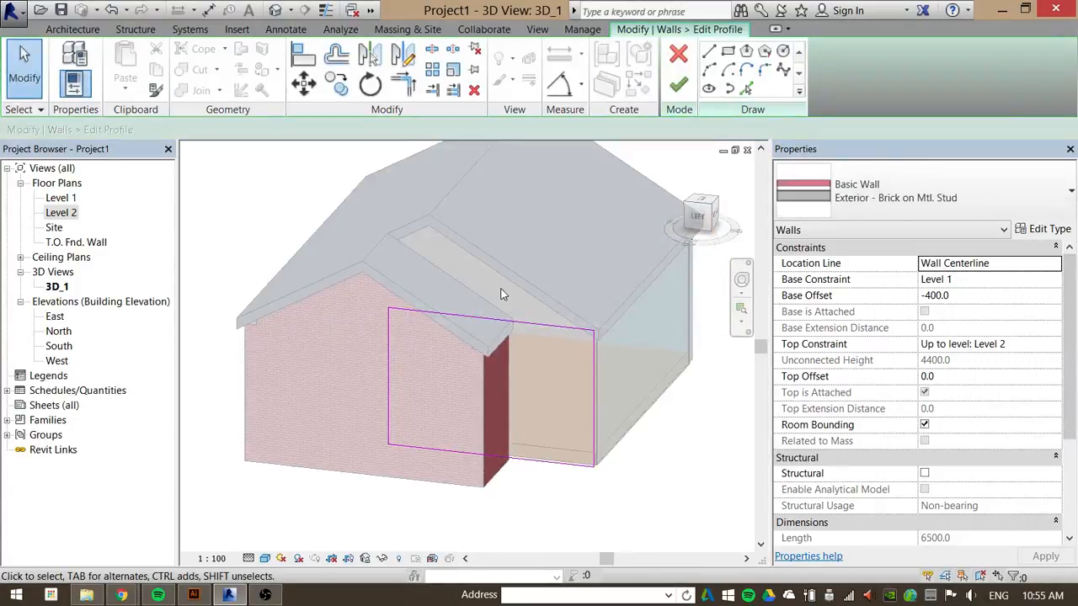
pyautogui.doubleClick(56, 317)
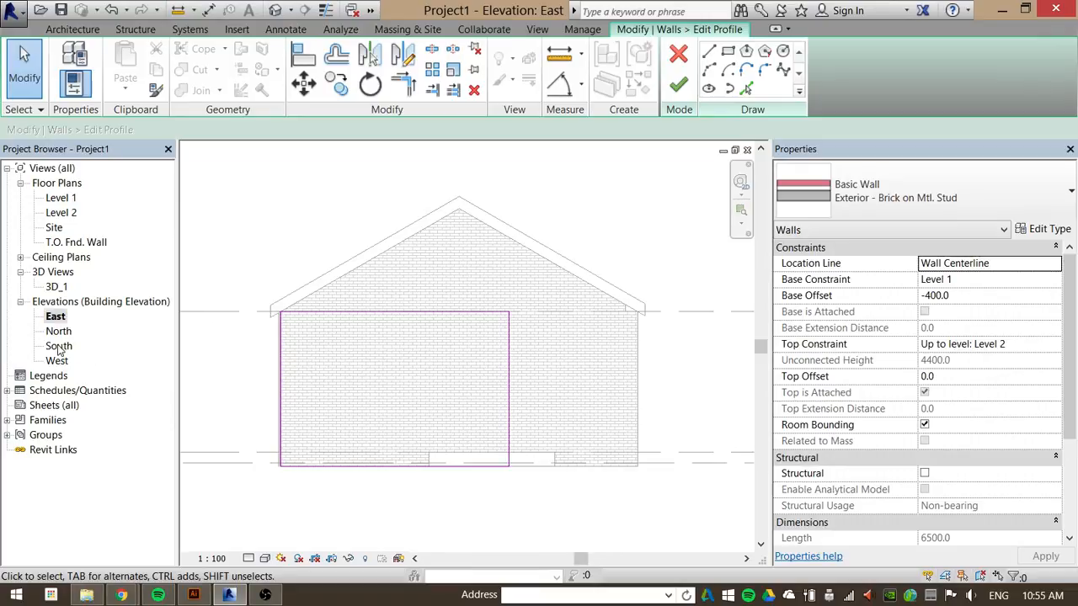
pyautogui.doubleClick(57, 361)
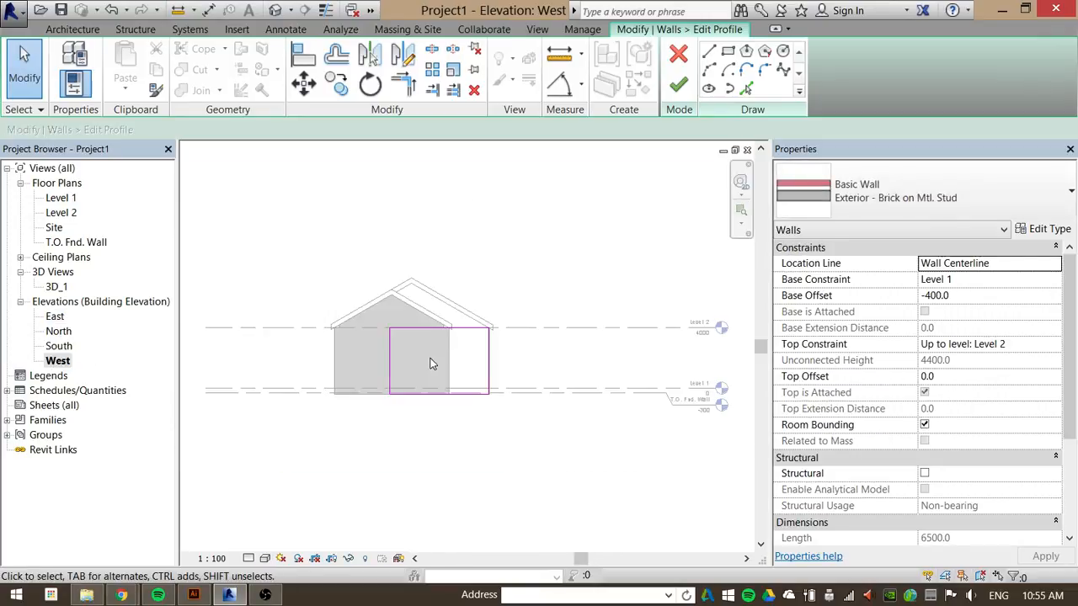
pyautogui.scroll(5, 399, 332)
pyautogui.scroll(-2, 468, 300)
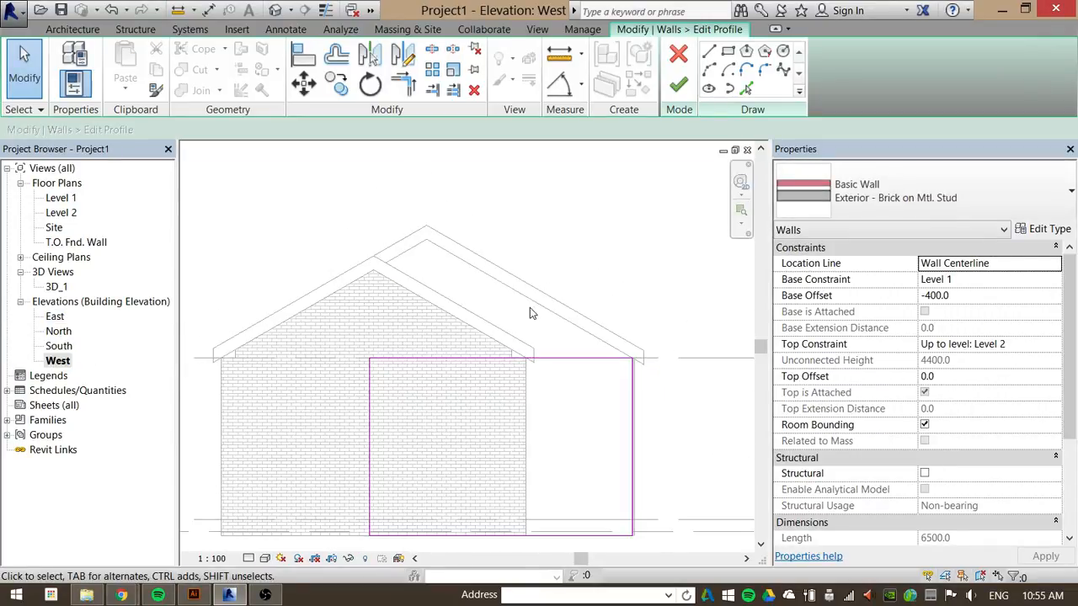
# Pull the inner end of the profile's top line up to the underside of the main roof's ridge, removing the conflicting constraints.
pyautogui.click(477, 360)
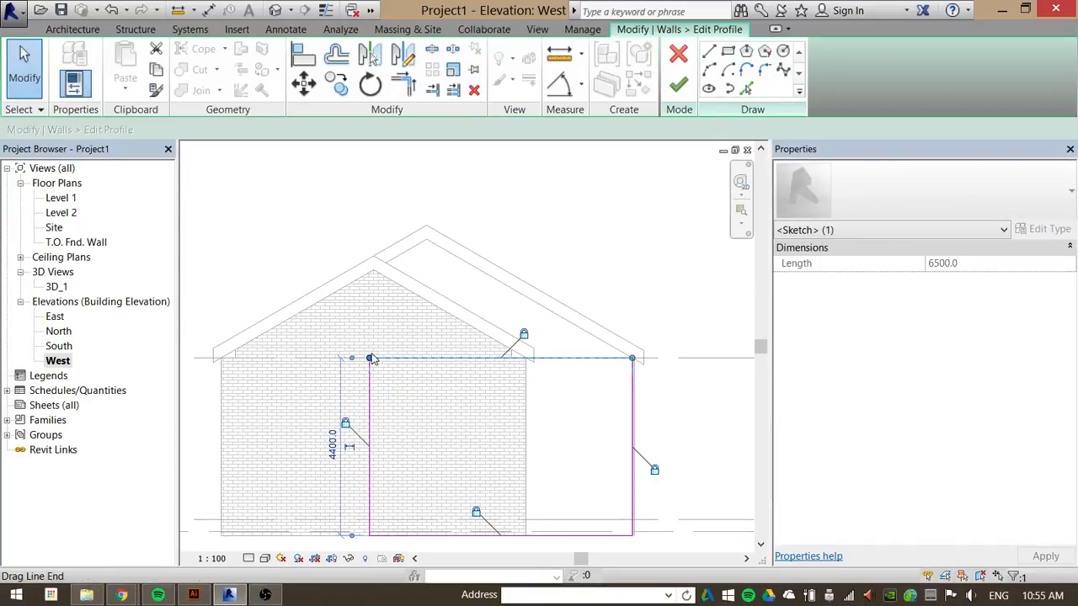
pyautogui.moveTo(369, 358)
pyautogui.mouseDown()
pyautogui.moveTo(413, 247)
pyautogui.moveTo(430, 238)
pyautogui.mouseUp()
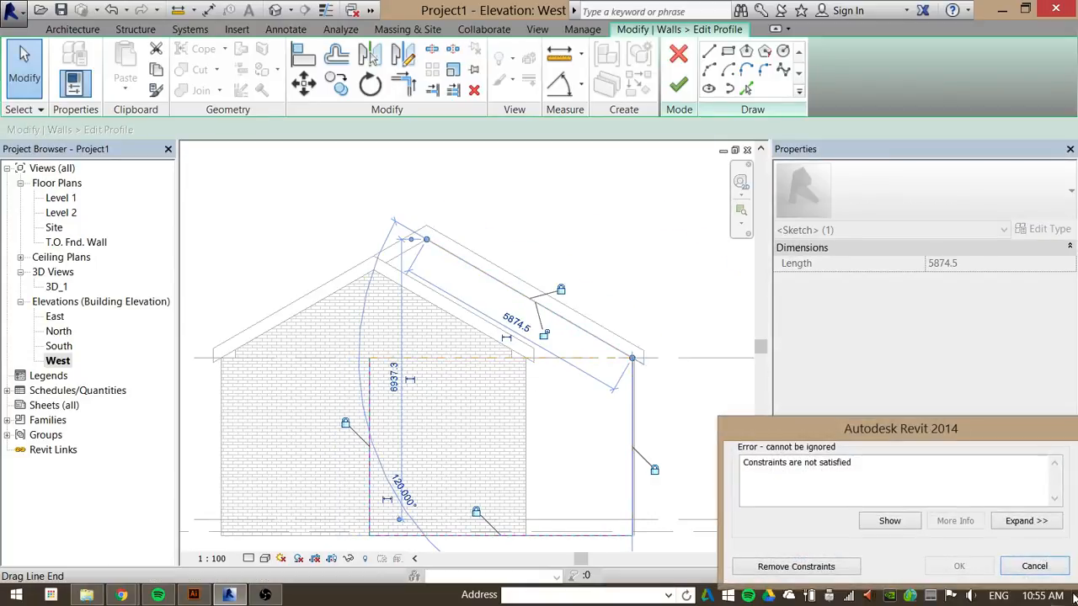
pyautogui.click(795, 566)
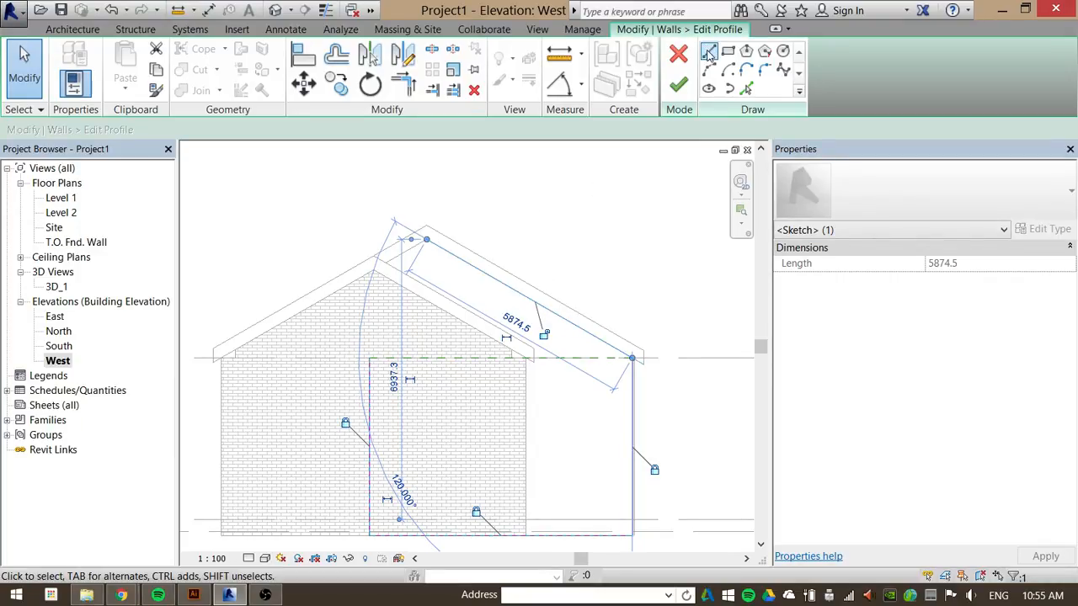
# Draw profile lines from the ridge down to the lower roof, along its slope to the projecting wall's edge, and vertically to the wall base.
pyautogui.click(709, 53)
pyautogui.click(388, 262)
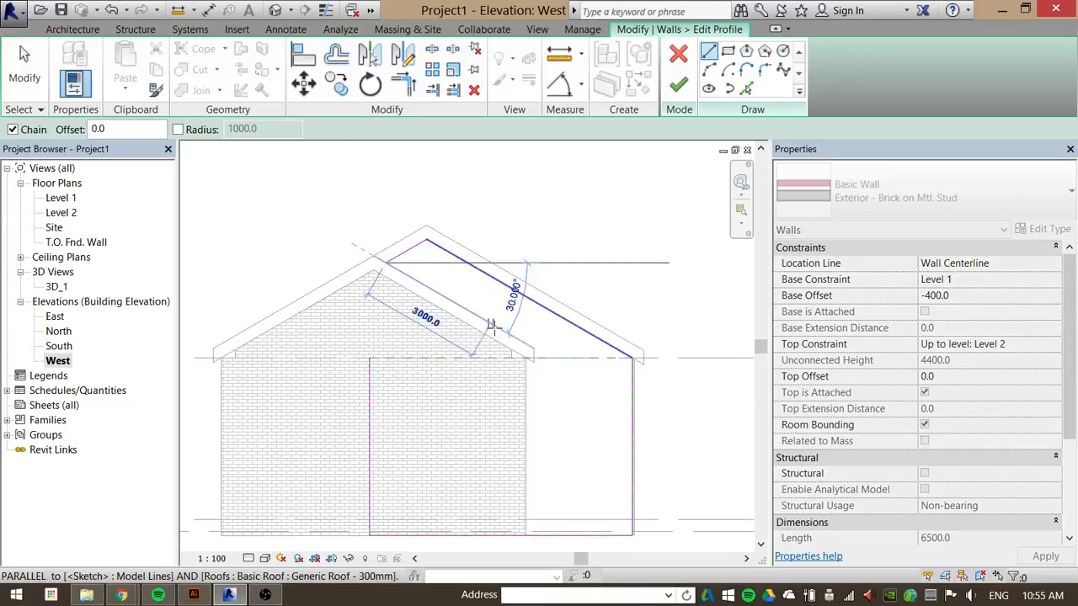
pyautogui.click(527, 343)
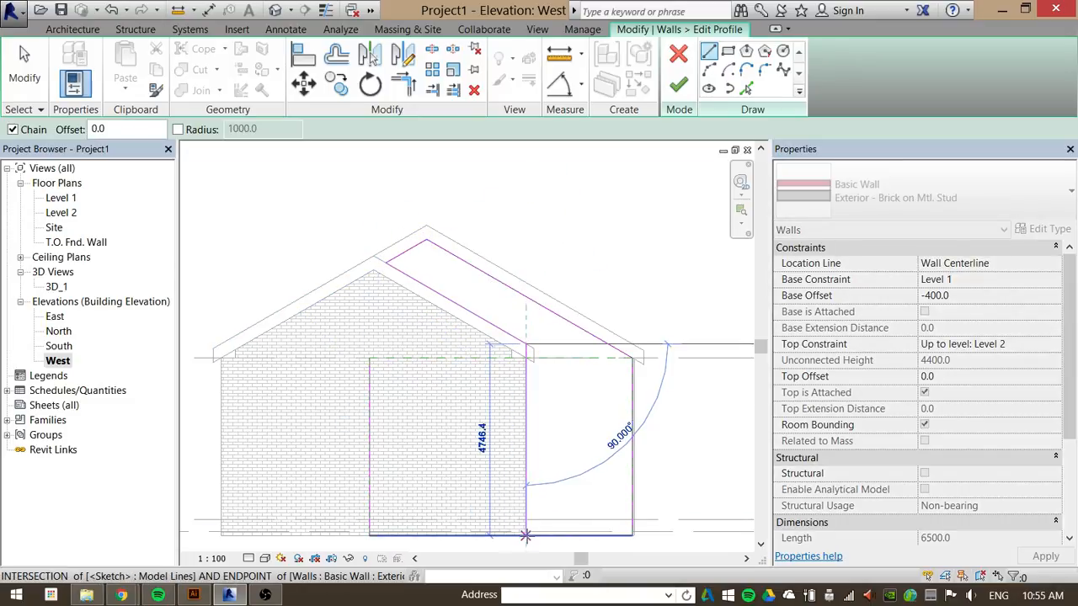
pyautogui.click(526, 536)
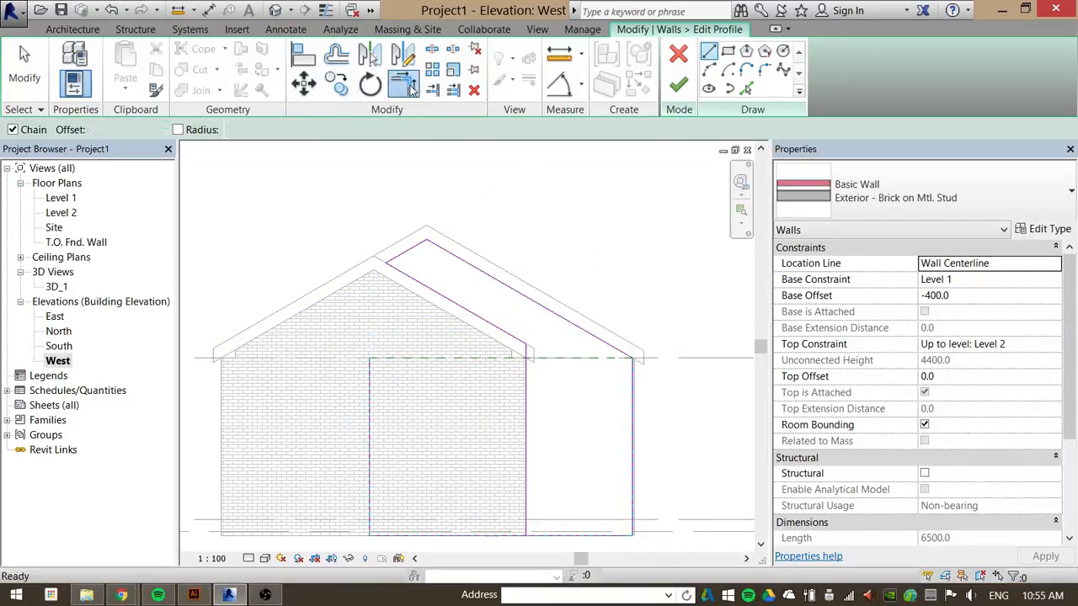
# Trim the profile's base line to the new vertical edge and delete the leftover inner vertical line.
pyautogui.click(406, 86)
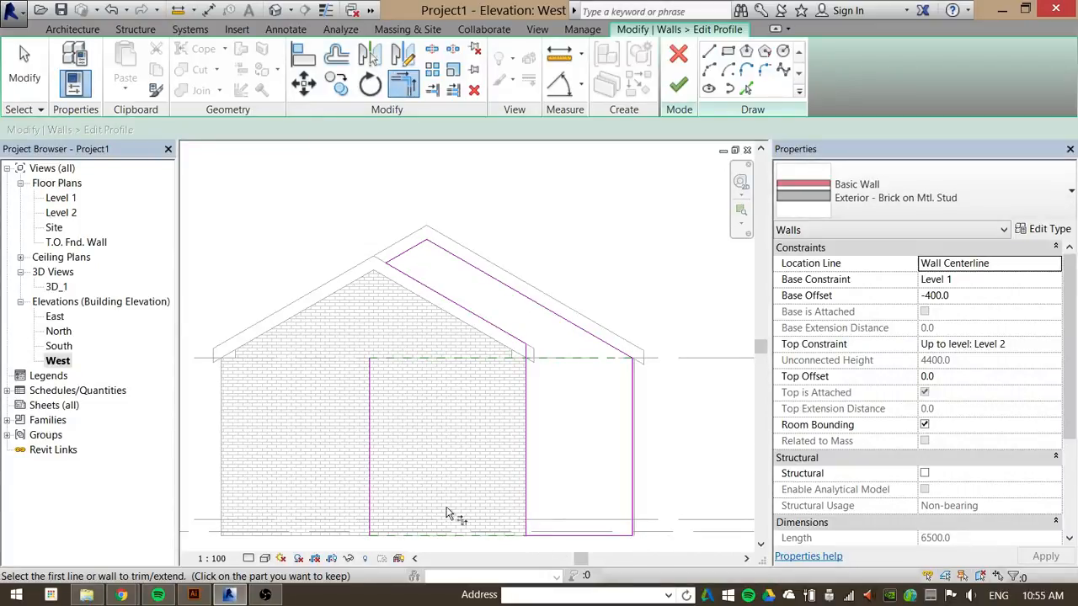
pyautogui.press('Escape')
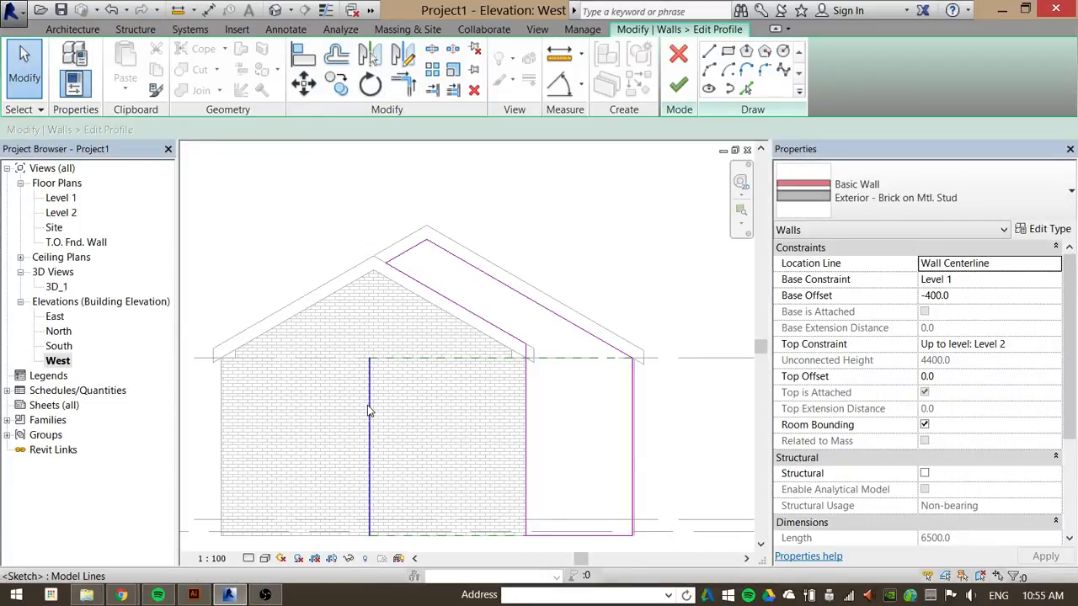
pyautogui.click(371, 416)
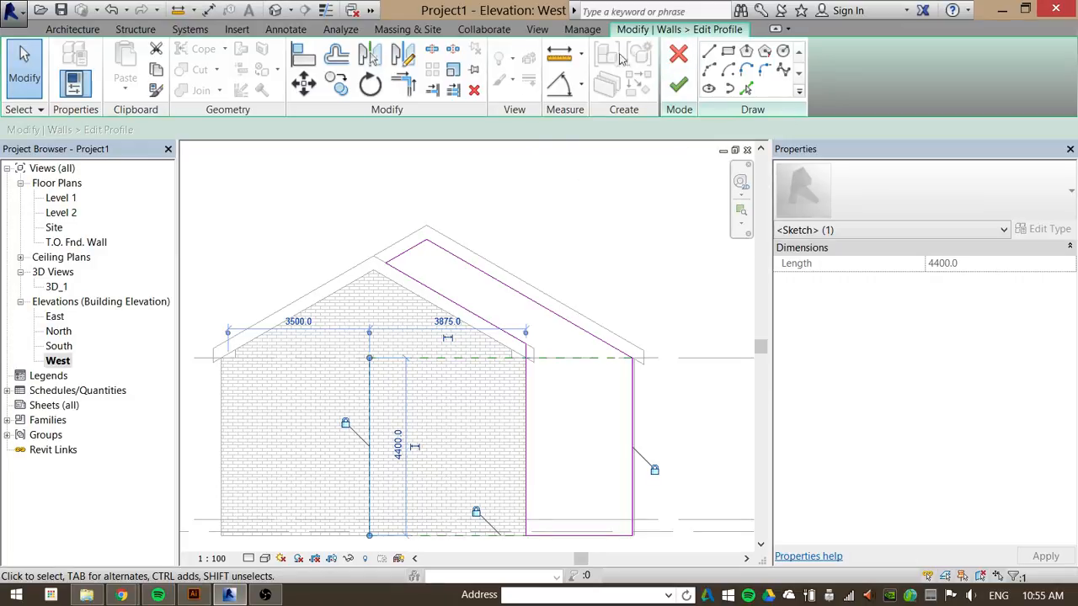
pyautogui.click(303, 200)
pyautogui.click(368, 375)
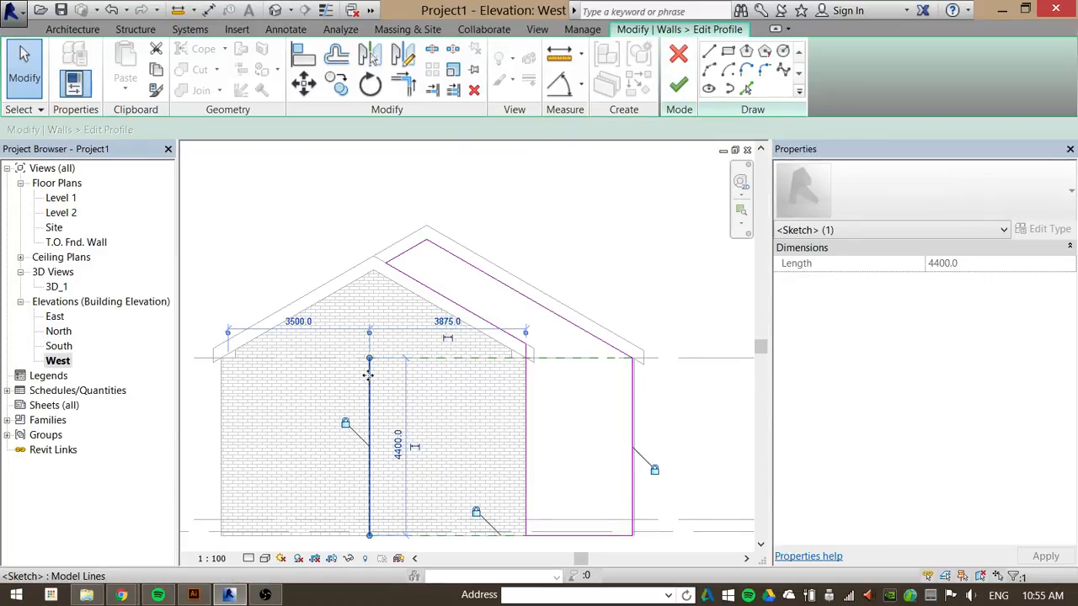
pyautogui.press('Escape')
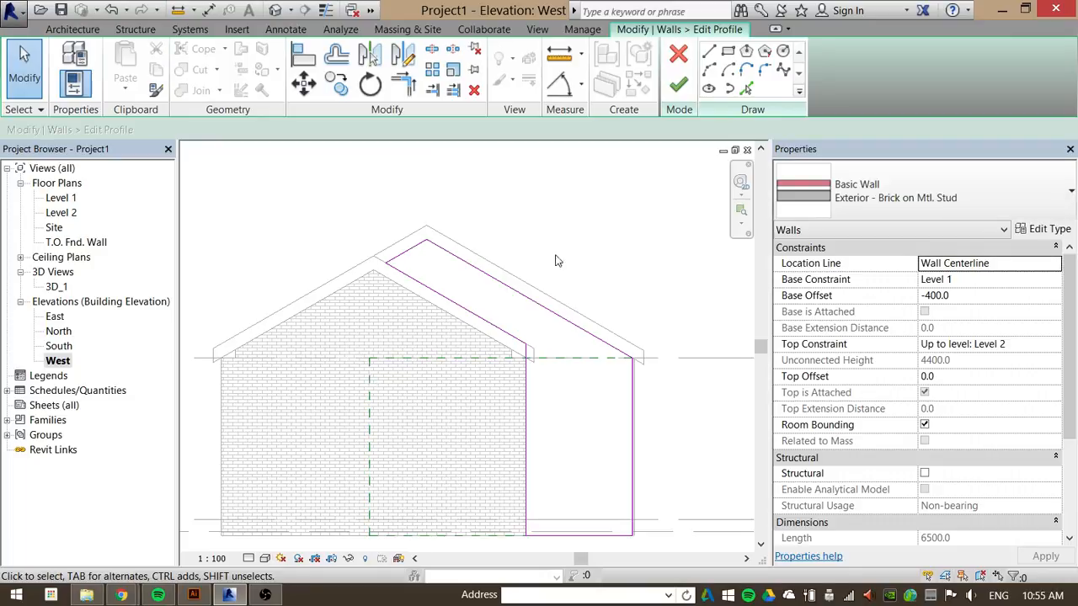
# Finish the wall profile edit and unjoin the wall from the roof.
pyautogui.scroll(-2, 402, 243)
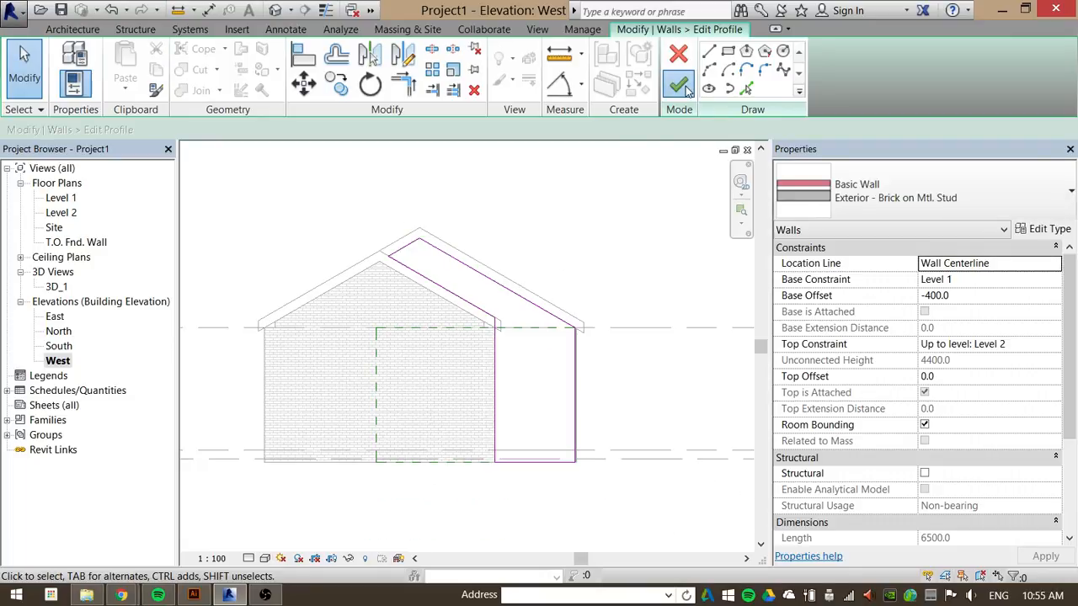
pyautogui.click(680, 84)
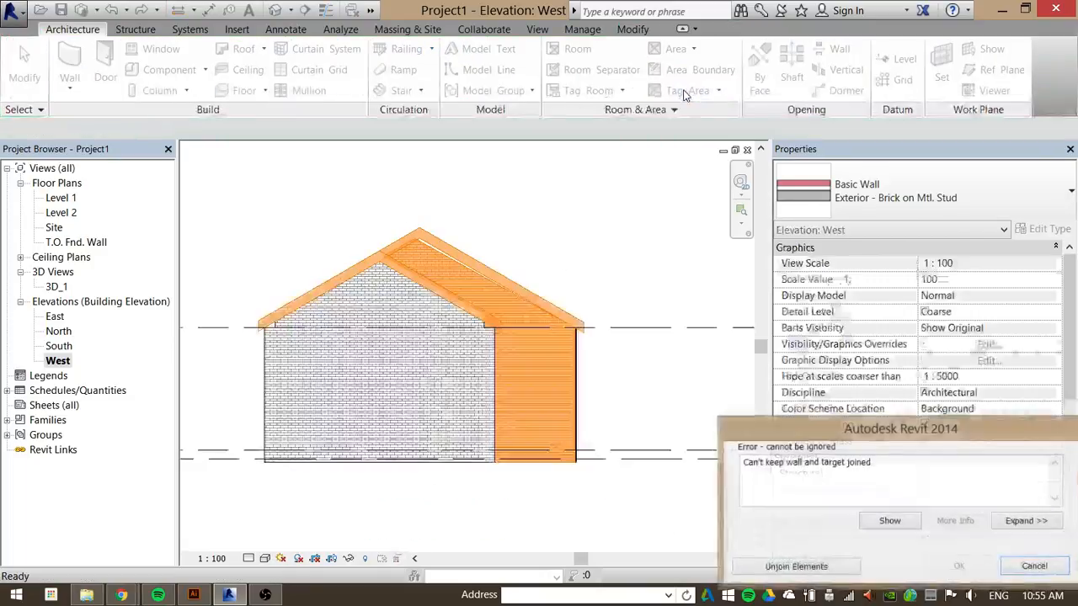
pyautogui.click(793, 571)
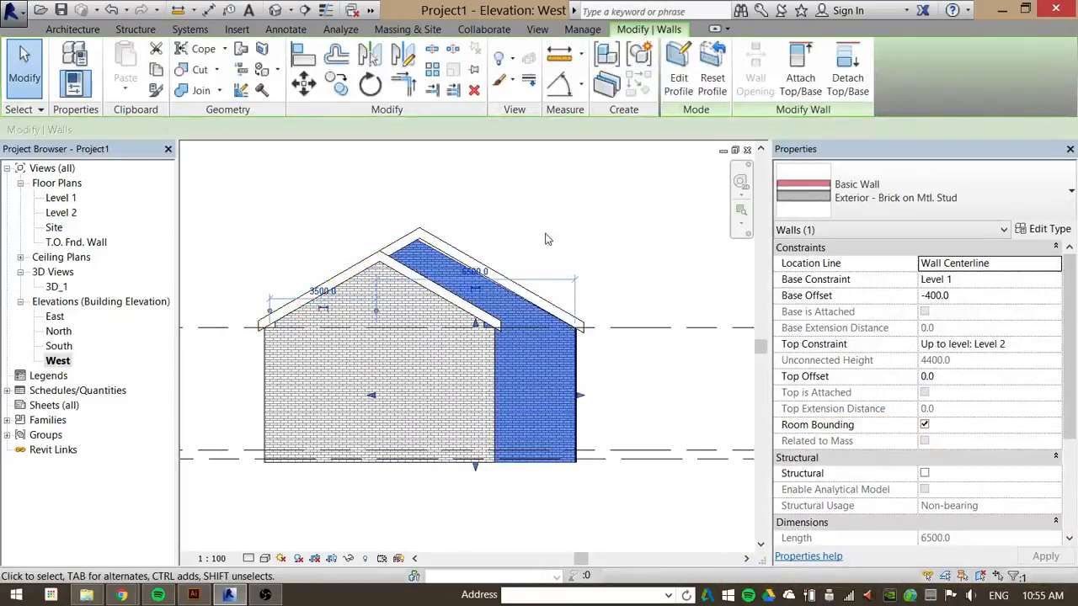
# Examine how the reshaped wall meets both roof slopes, first in the West elevation and up close in view 3D_1.
pyautogui.scroll(5, 447, 285)
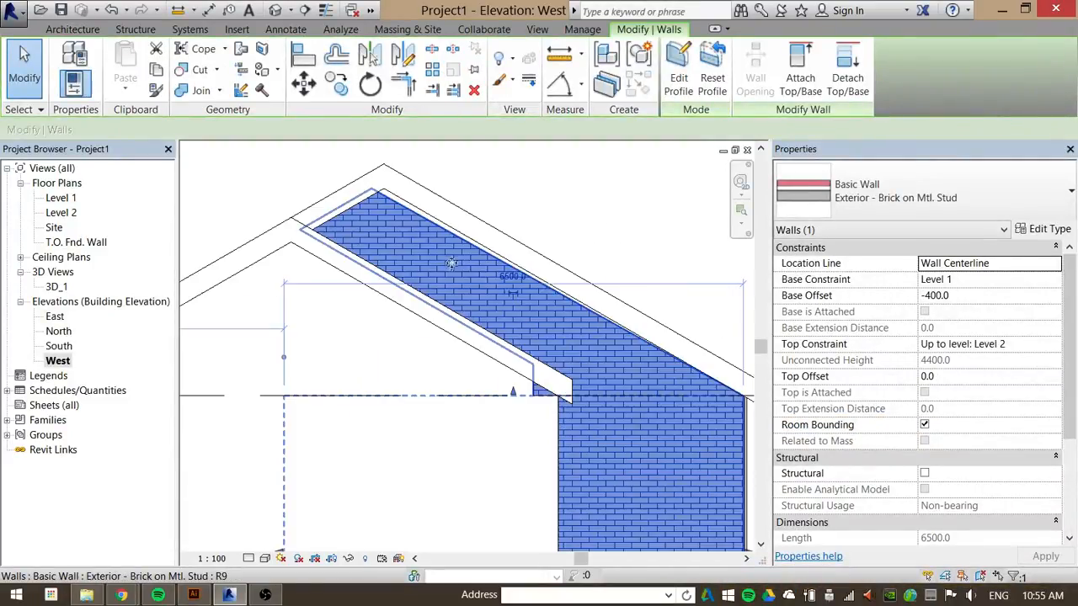
pyautogui.scroll(-6, 522, 245)
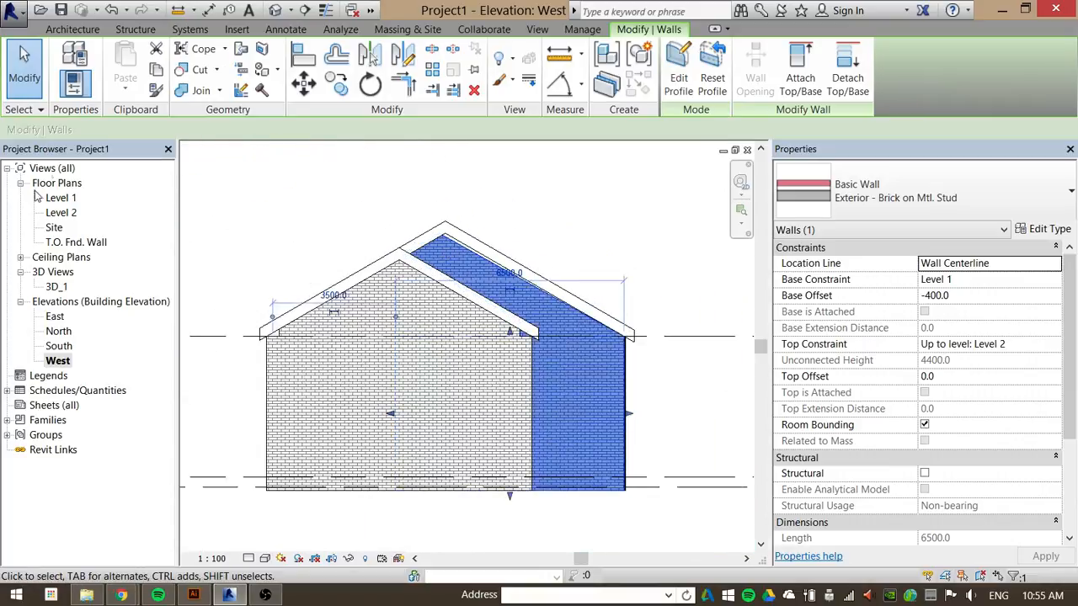
pyautogui.doubleClick(56, 286)
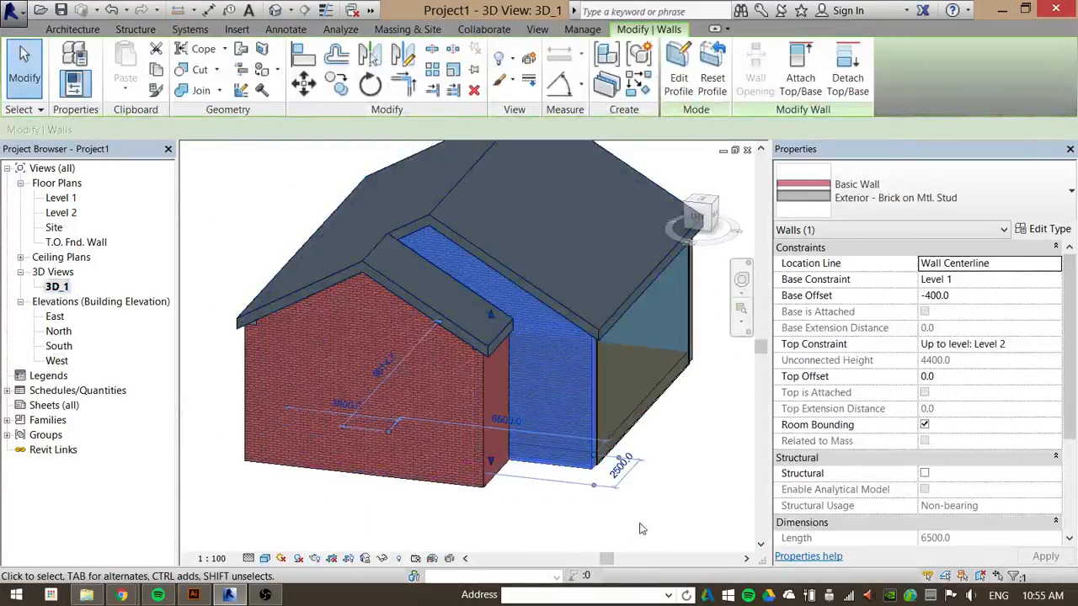
pyautogui.click(713, 497)
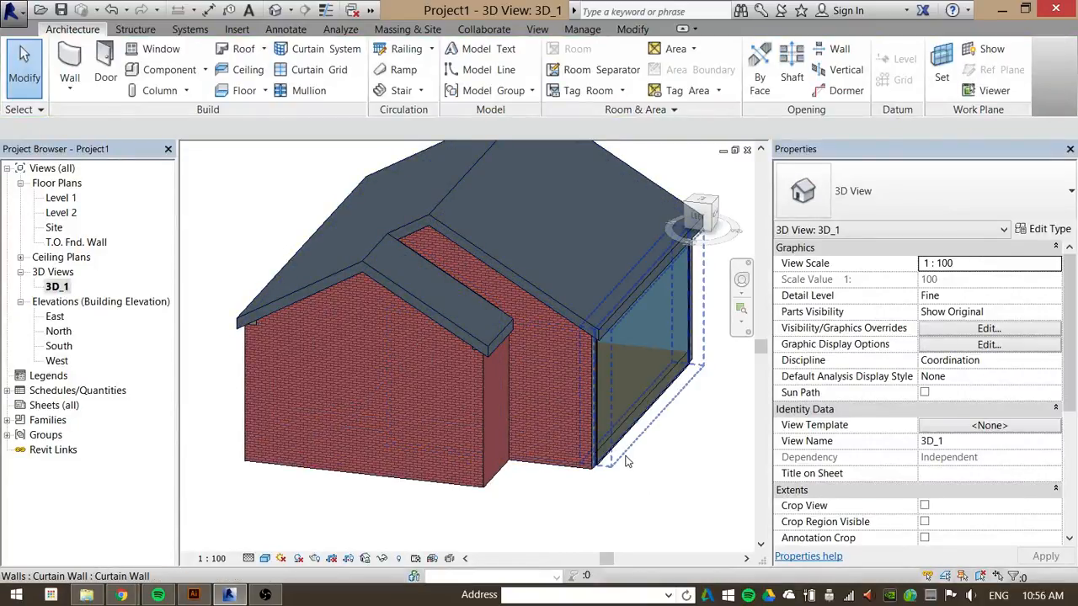
pyautogui.press('alt')
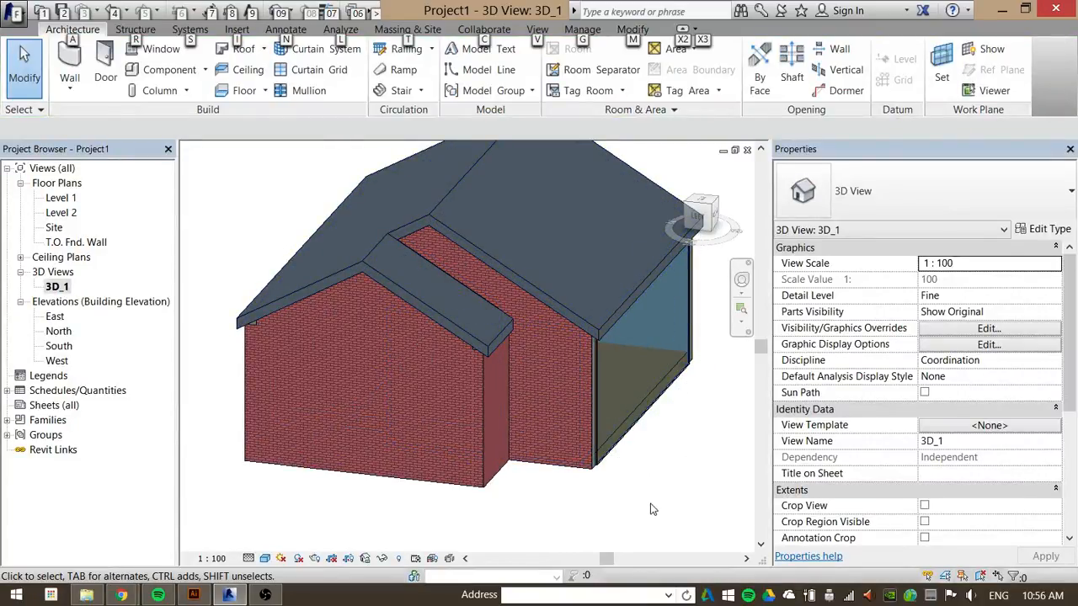
pyautogui.keyDown('shift'); pyautogui.moveTo(664, 504); pyautogui.dragTo(699, 529, button='middle'); pyautogui.keyUp('shift')
pyautogui.scroll(3, 400, 280)
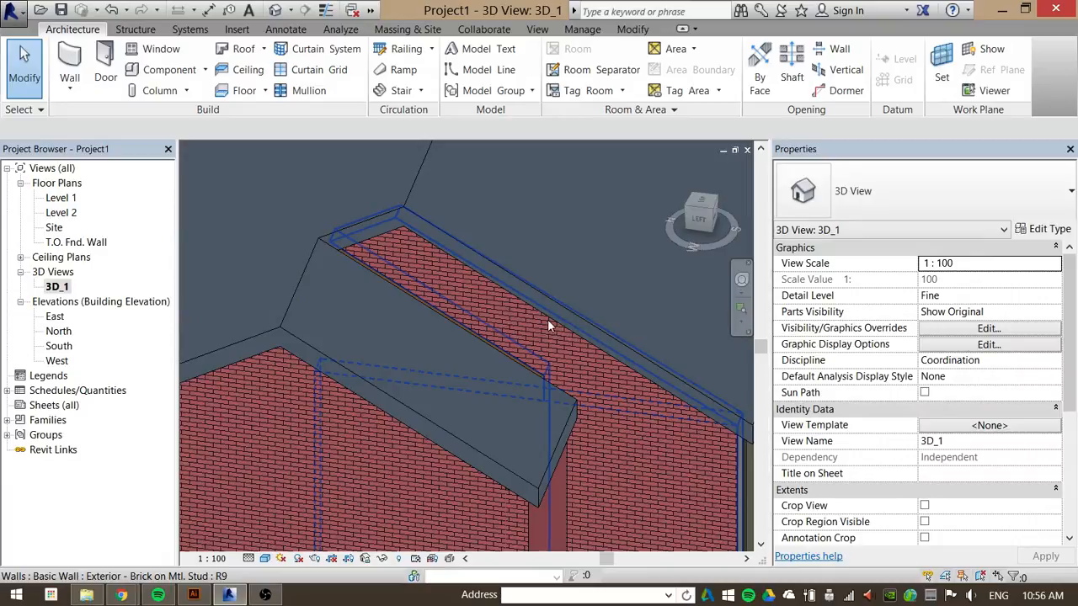
pyautogui.keyDown('shift'); pyautogui.moveTo(549, 320); pyautogui.dragTo(489, 262, button='middle'); pyautogui.keyUp('shift')
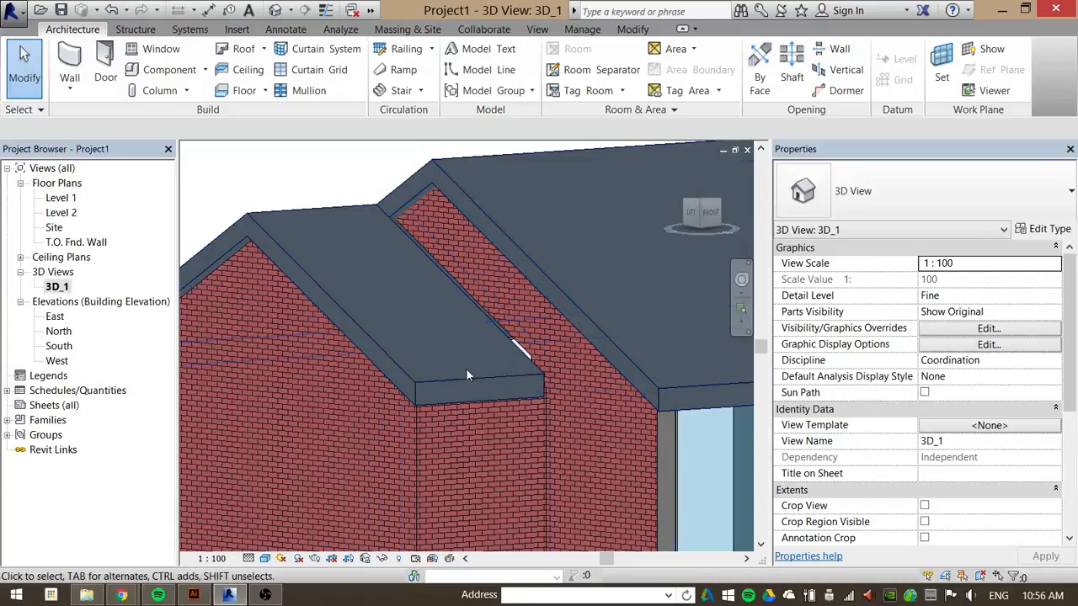
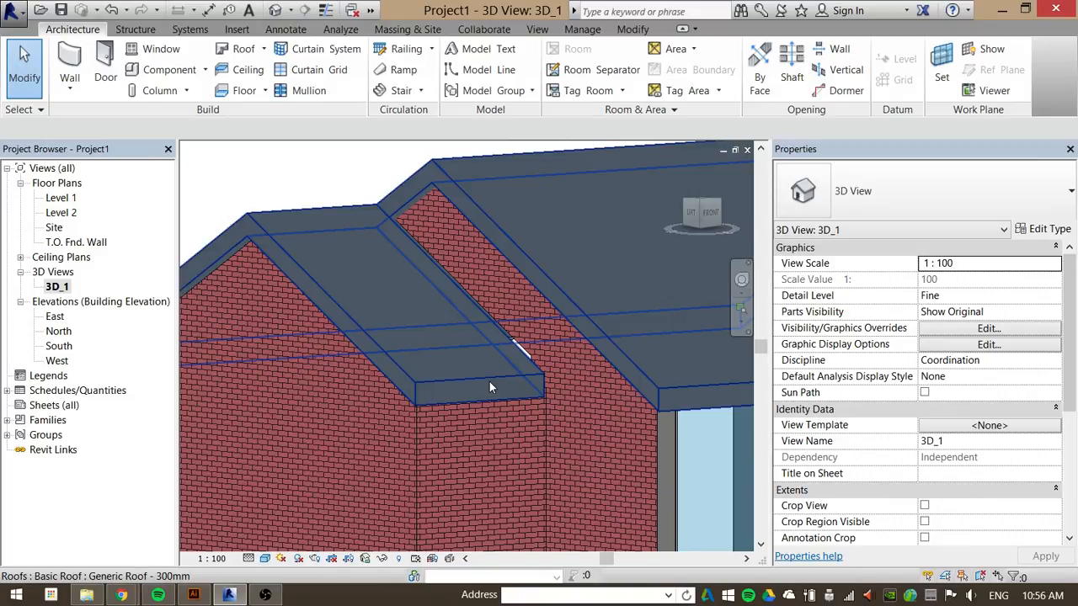
# Try to attach the top of the recessed brick wall to the gable roof, unjoining the conflicting elements.
pyautogui.click(613, 451)
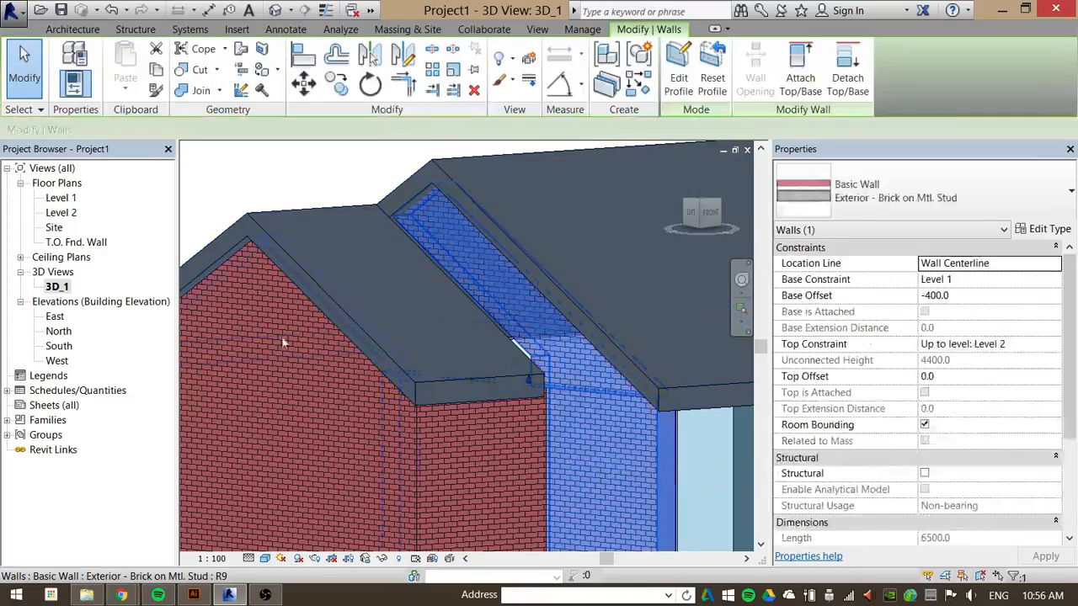
pyautogui.scroll(-2, 241, 299)
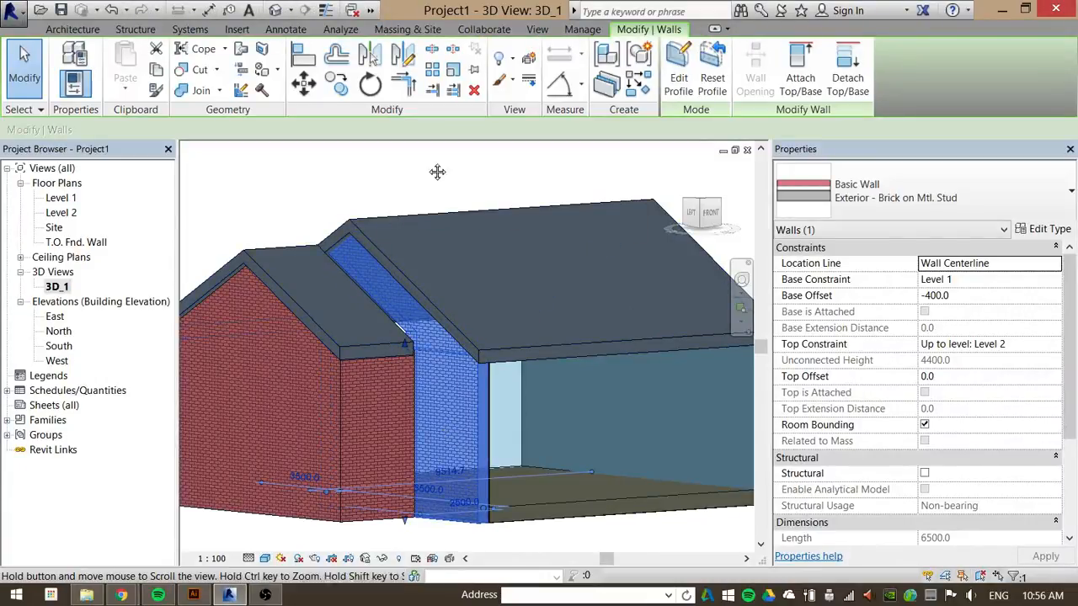
pyautogui.keyDown('shift'); pyautogui.moveTo(438, 171); pyautogui.dragTo(456, 204, button='middle'); pyautogui.keyUp('shift')
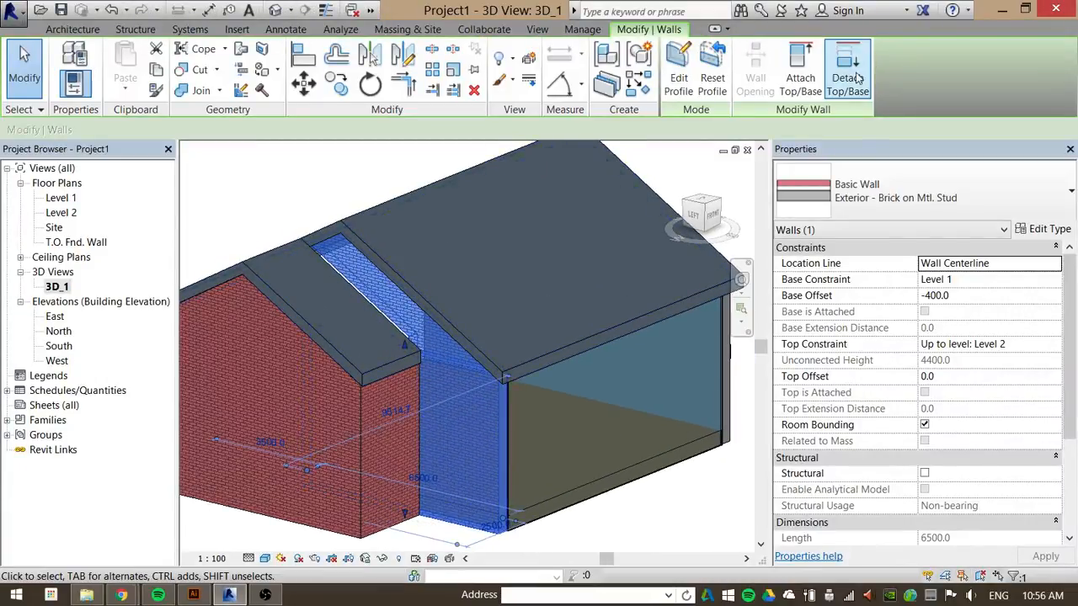
pyautogui.click(804, 82)
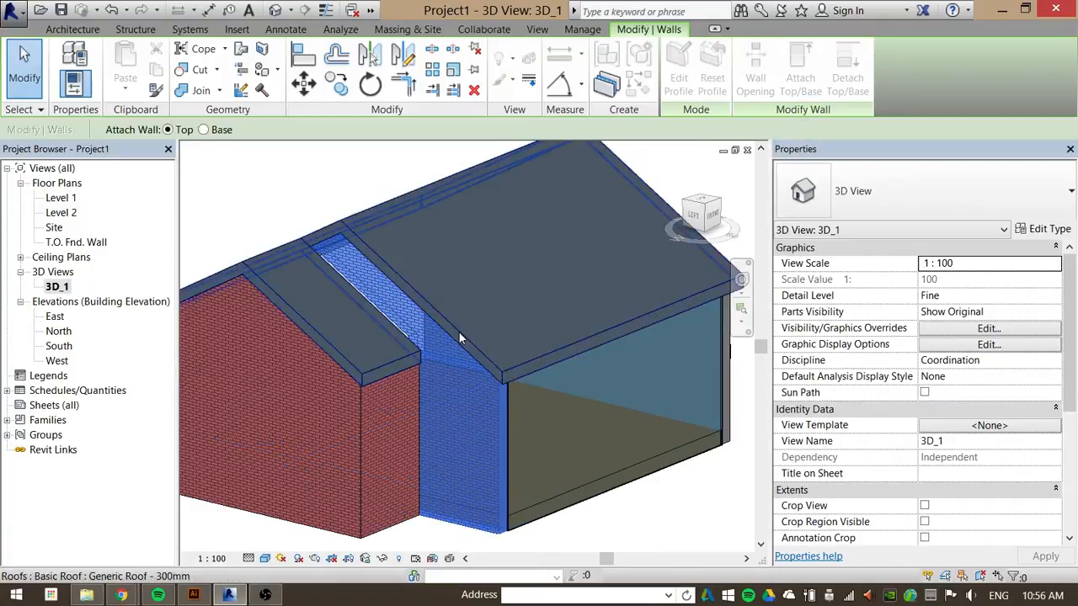
pyautogui.click(458, 331)
pyautogui.click(794, 566)
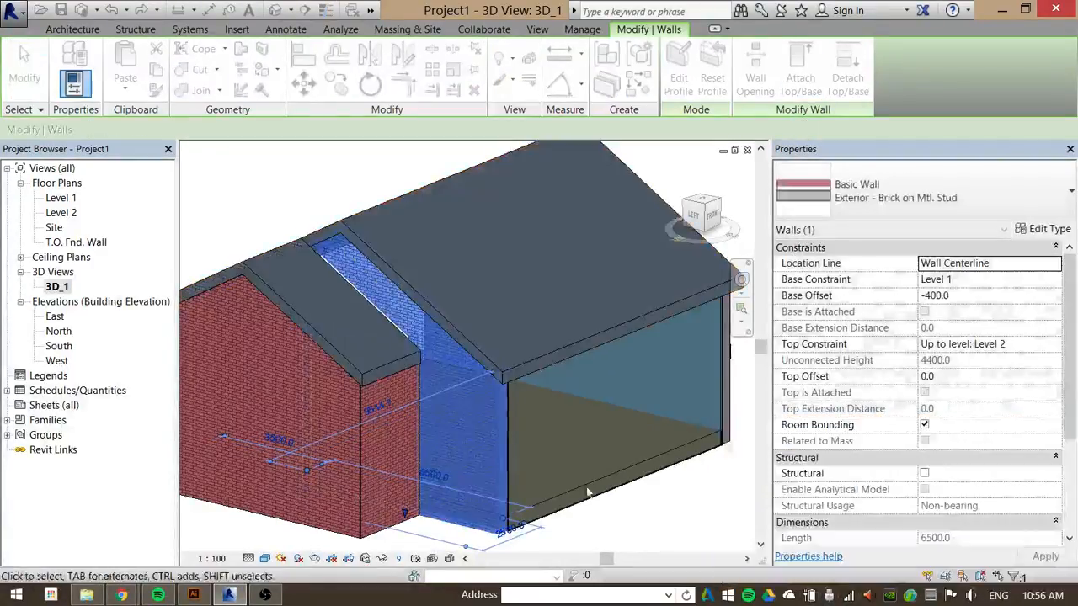
# Cancel detaching the recessed wall and retry attaching its top to the roof, unjoining the conflicting elements.
pyautogui.click(848, 70)
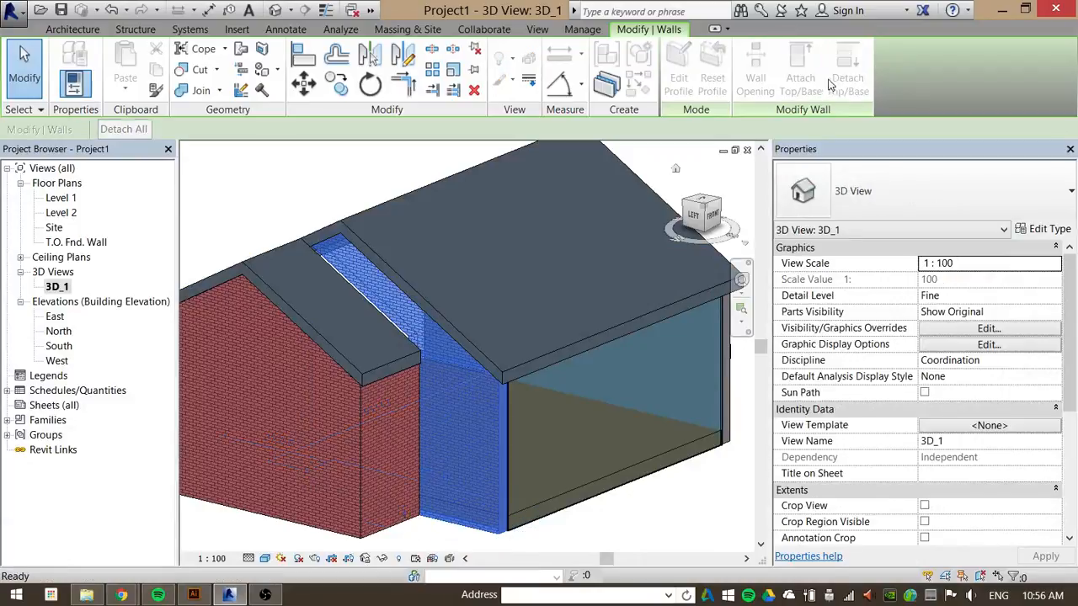
pyautogui.press('Escape')
pyautogui.press('Escape')
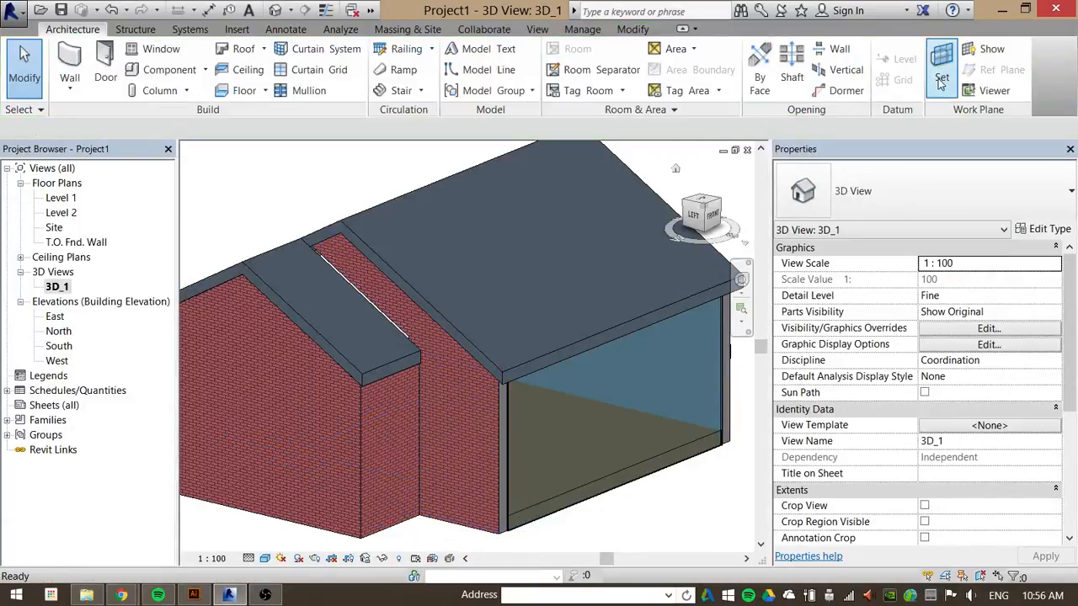
pyautogui.click(447, 437)
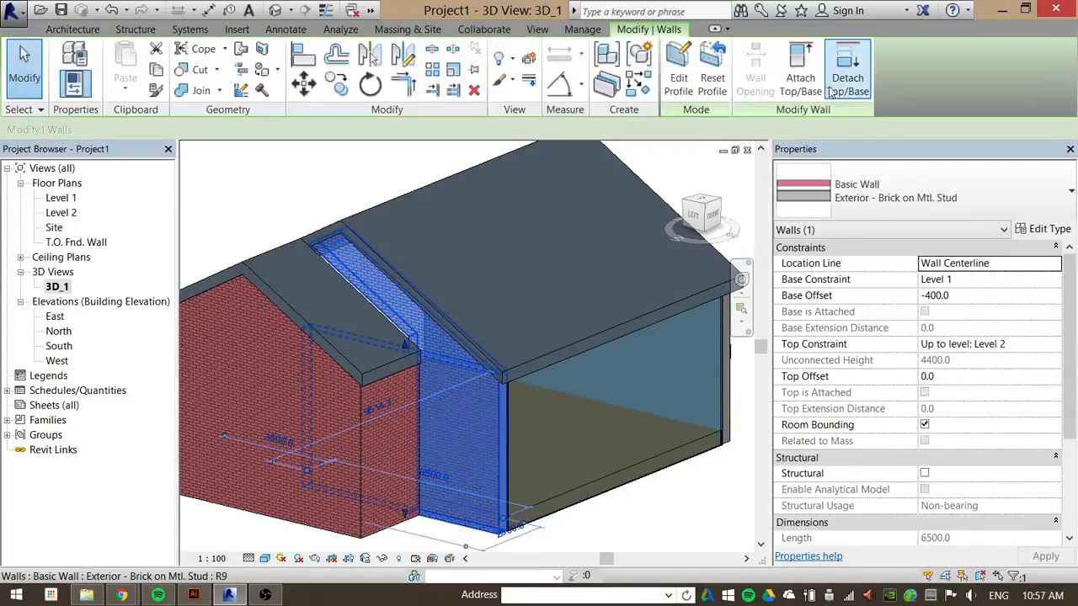
pyautogui.click(801, 75)
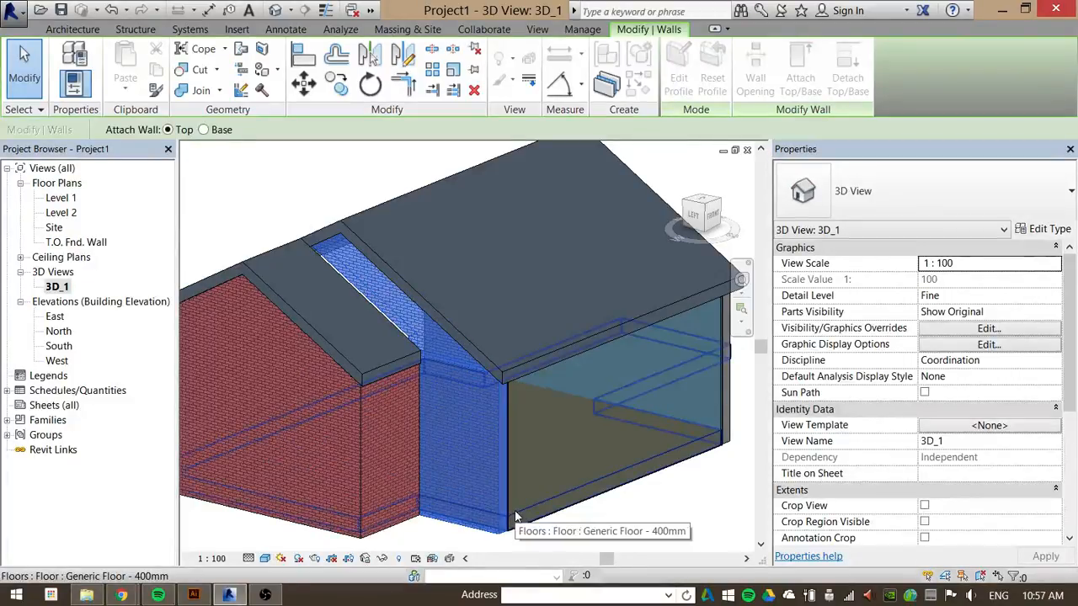
pyautogui.click(402, 353)
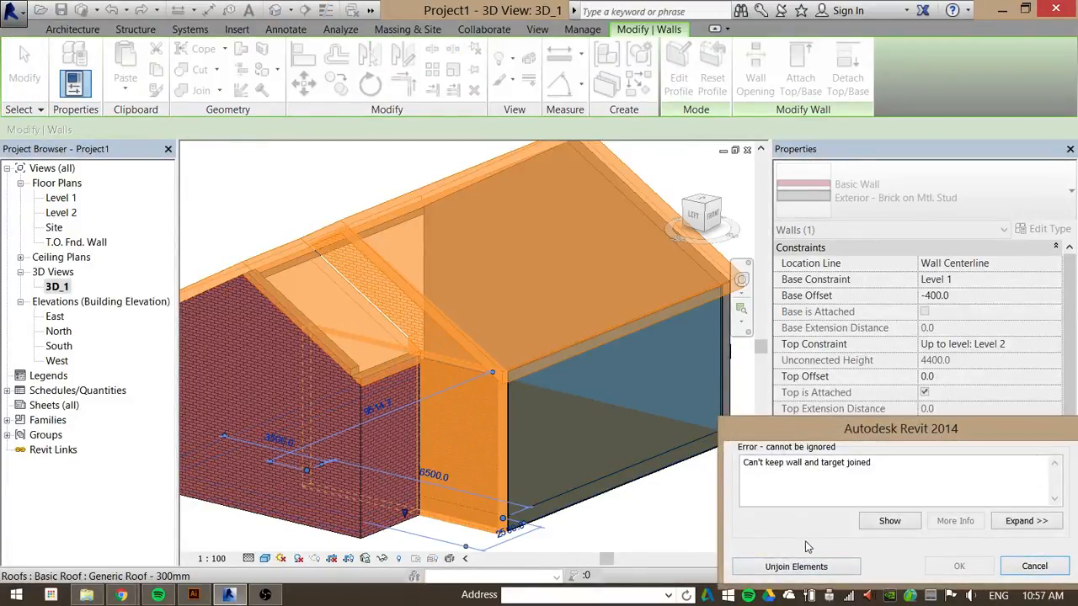
pyautogui.click(796, 566)
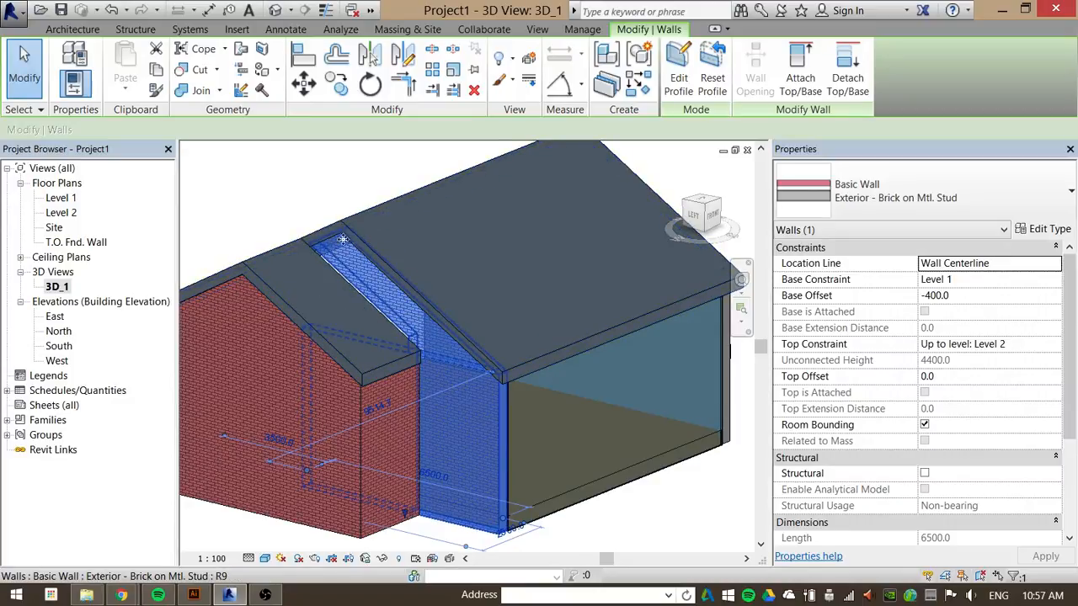
# Examine the gap between the recessed wall and the lower roof slope, then the whole house from several sides.
pyautogui.scroll(3, 337, 241)
pyautogui.moveTo(461, 280); pyautogui.dragTo(636, 193)
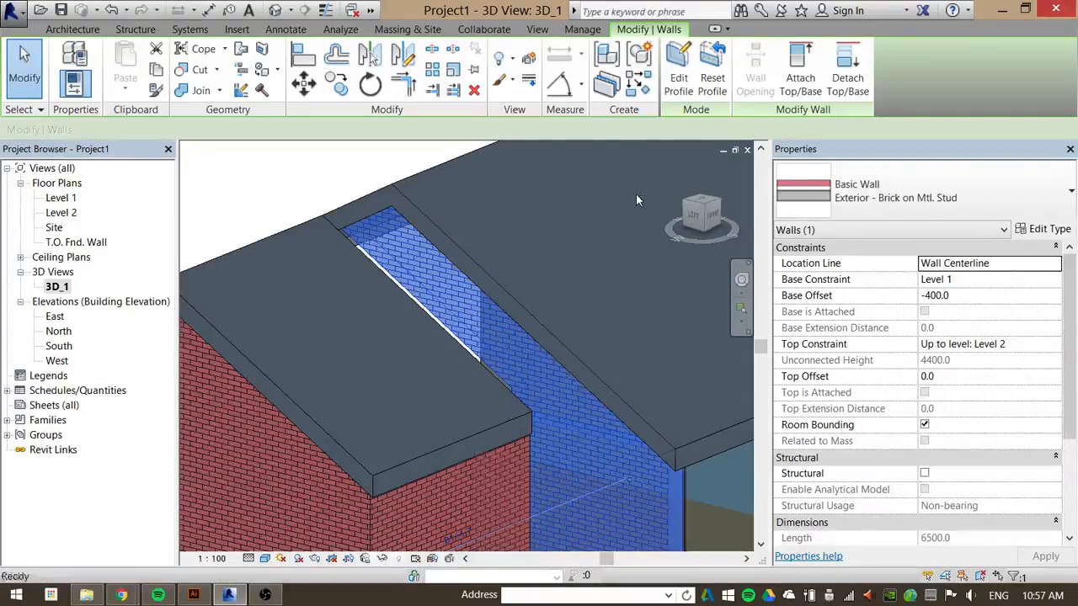
pyautogui.press('Escape')
pyautogui.scroll(-5, 439, 329)
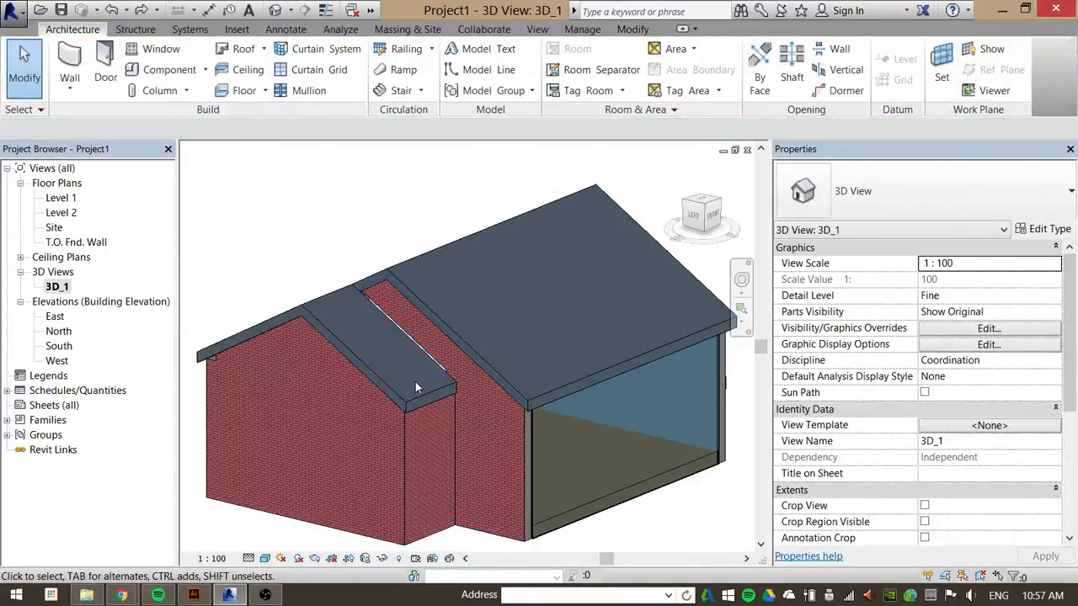
pyautogui.keyDown('shift'); pyautogui.moveTo(377, 368); pyautogui.dragTo(233, 409, button='middle'); pyautogui.keyUp('shift')
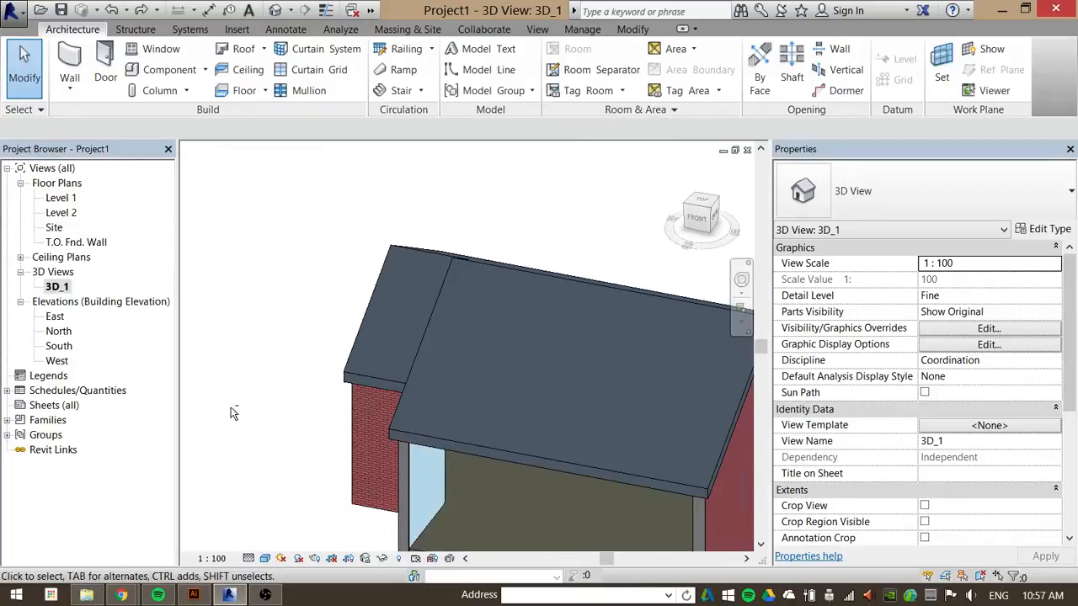
pyautogui.scroll(-5, 269, 327)
pyautogui.scroll(5, 342, 365)
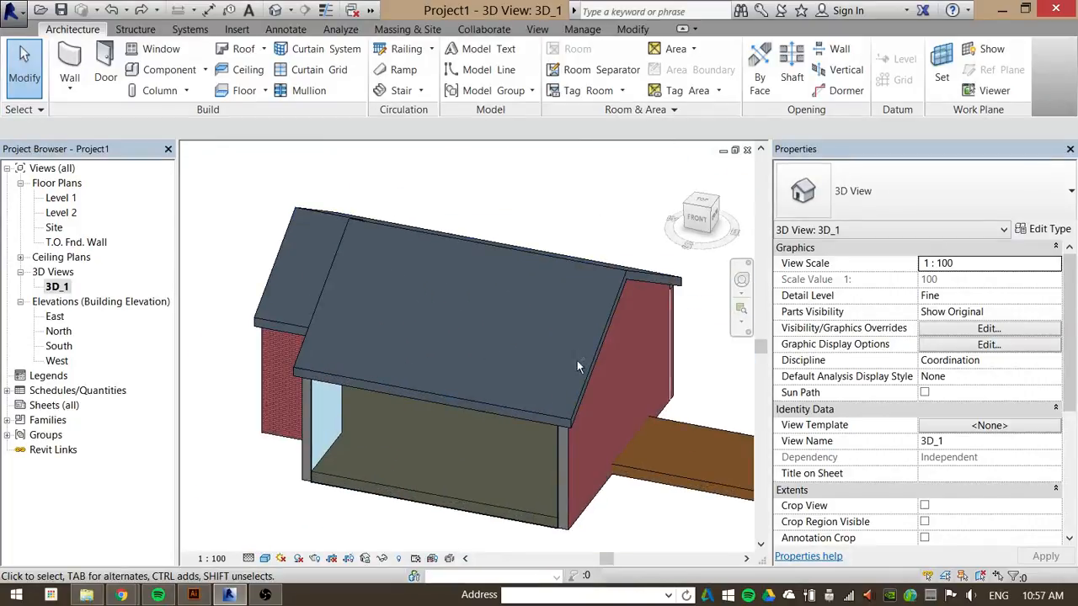
pyautogui.keyDown('shift'); pyautogui.moveTo(578, 364); pyautogui.dragTo(573, 430, button='middle'); pyautogui.keyUp('shift')
pyautogui.scroll(-2, 360, 297)
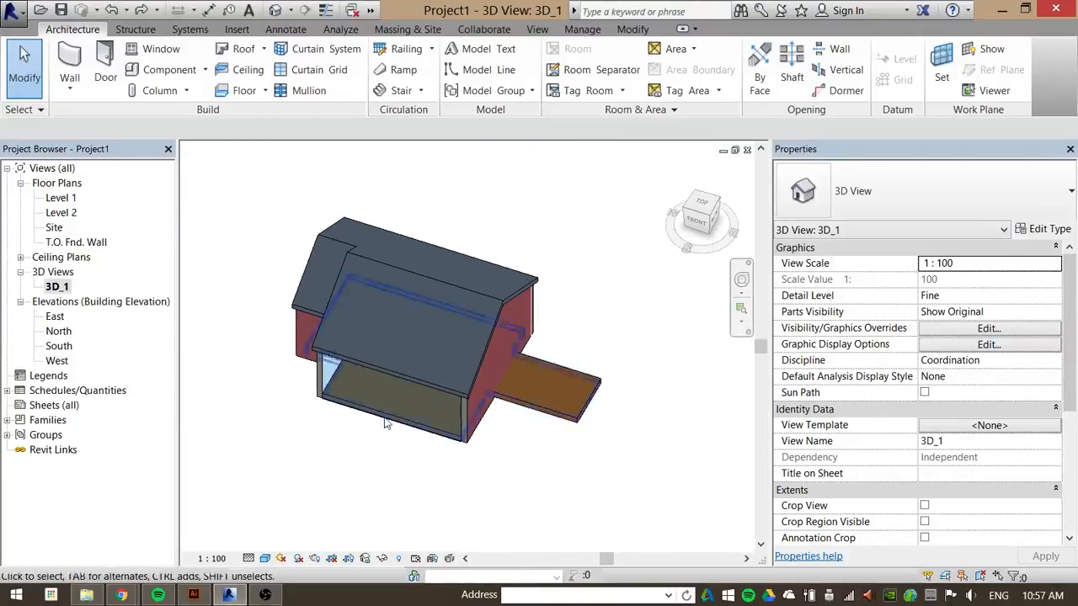
pyautogui.scroll(2, 386, 424)
pyautogui.keyDown('shift'); pyautogui.moveTo(379, 457); pyautogui.dragTo(508, 400, button='middle'); pyautogui.keyUp('shift')
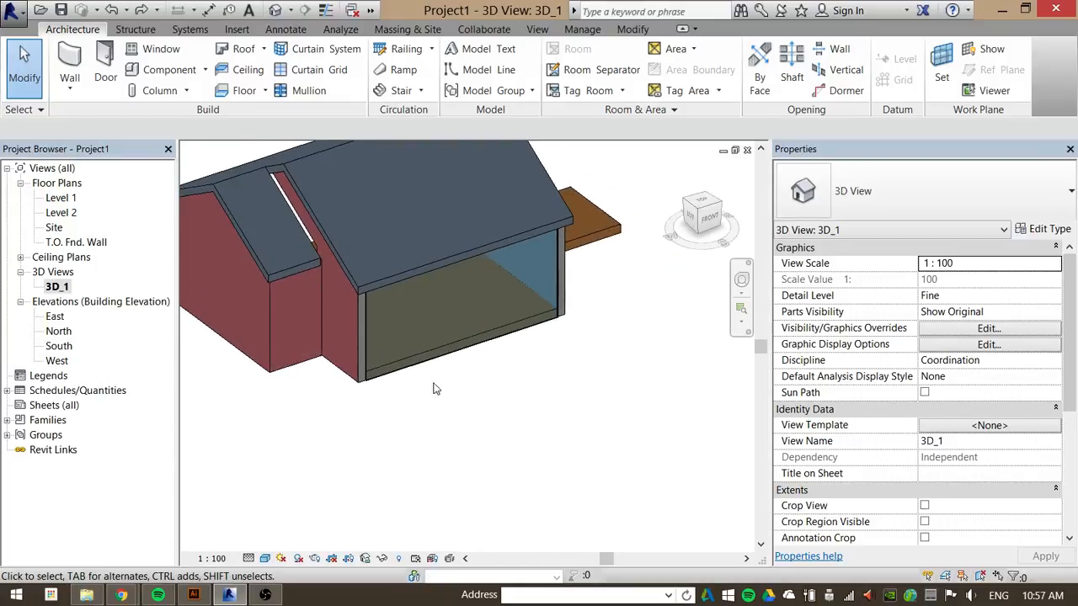
pyautogui.press('Tab')
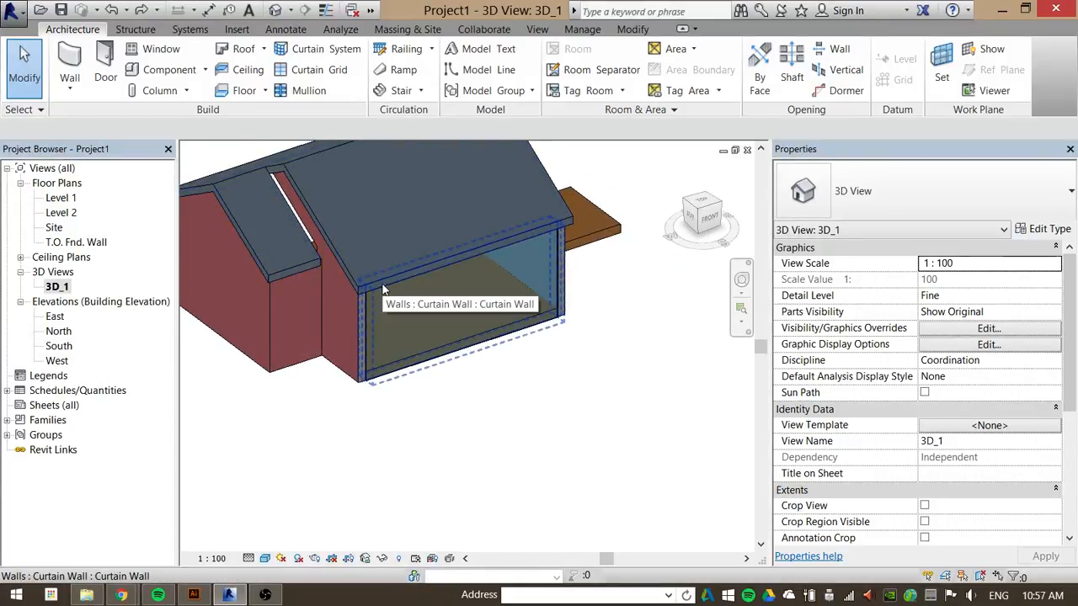
pyautogui.scroll(-2, 559, 443)
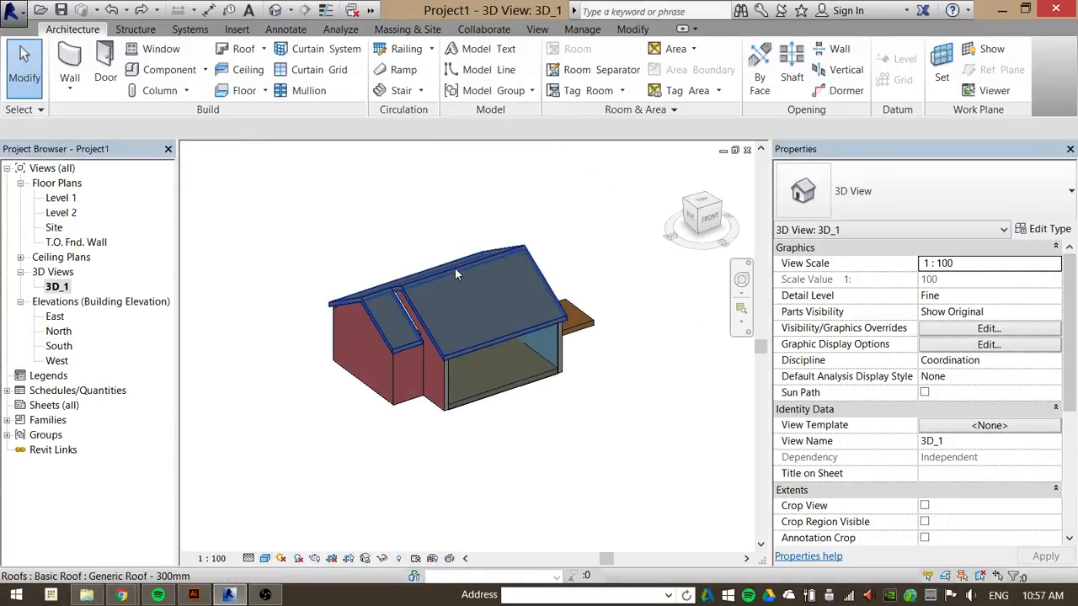
# Delete the gable roof and start detaching the top of the recessed wall.
pyautogui.click(455, 268)
pyautogui.press('Delete')
pyautogui.scroll(2, 446, 353)
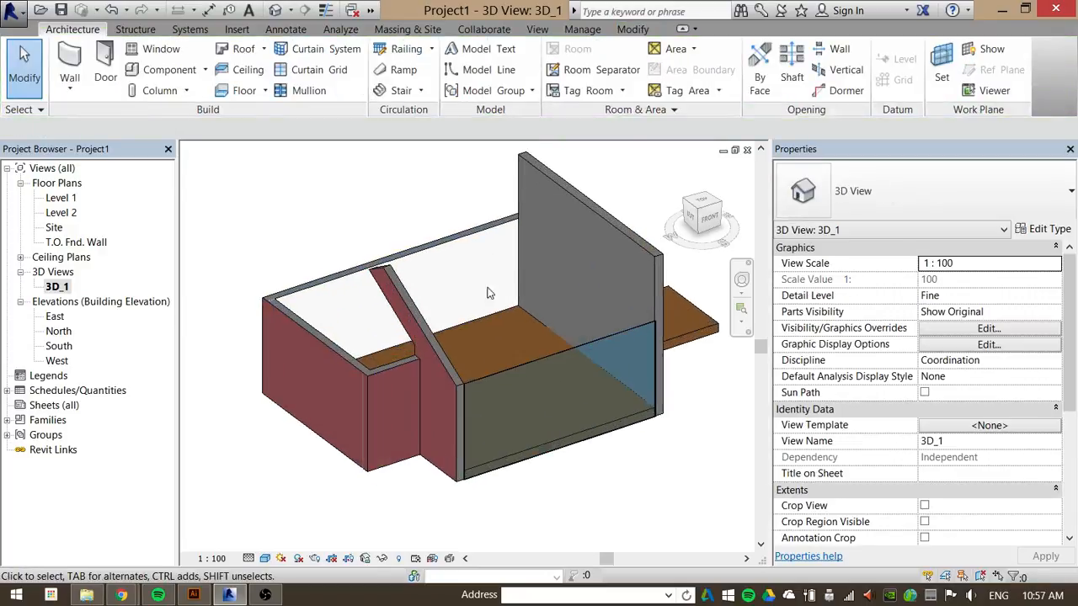
pyautogui.click(443, 361)
pyautogui.click(847, 75)
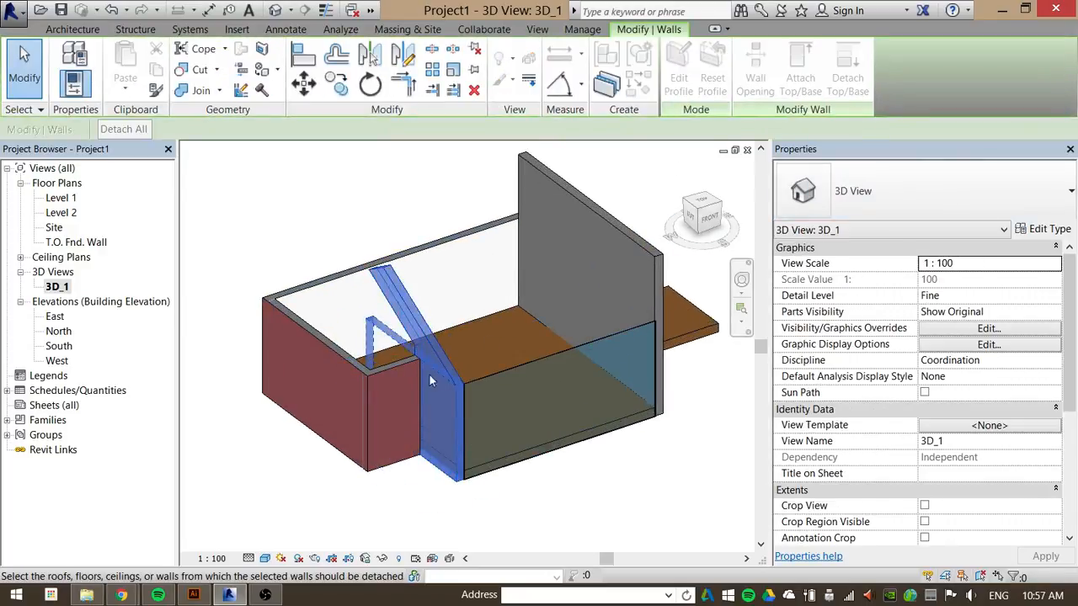
pyautogui.press('Escape')
# Restore the deleted roof and try to detach the recessed wall's top from it.
pyautogui.rightClick(633, 510)
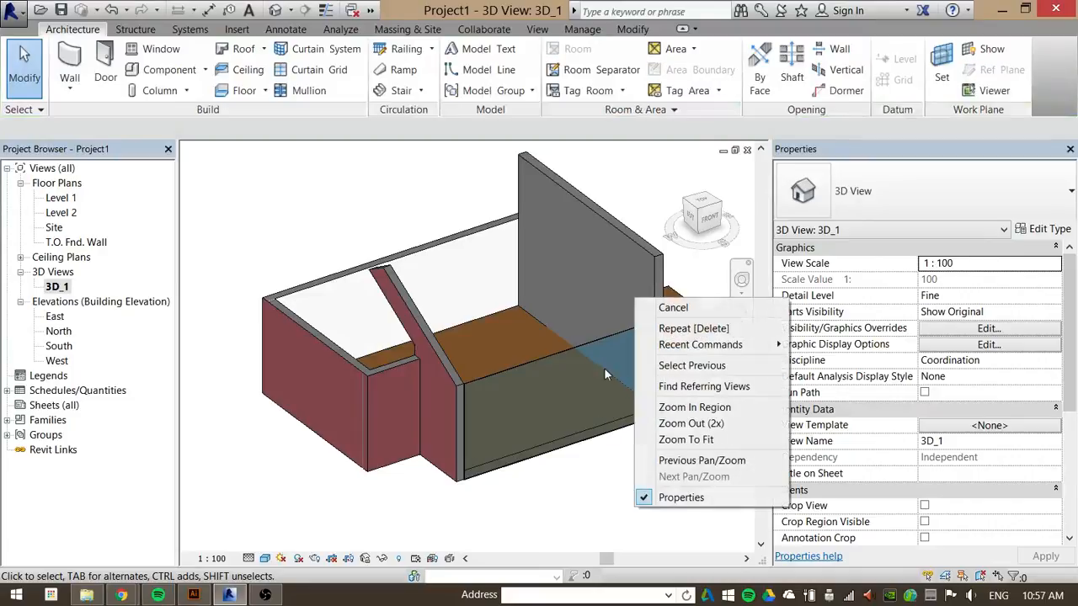
pyautogui.click(553, 462)
pyautogui.click(436, 350)
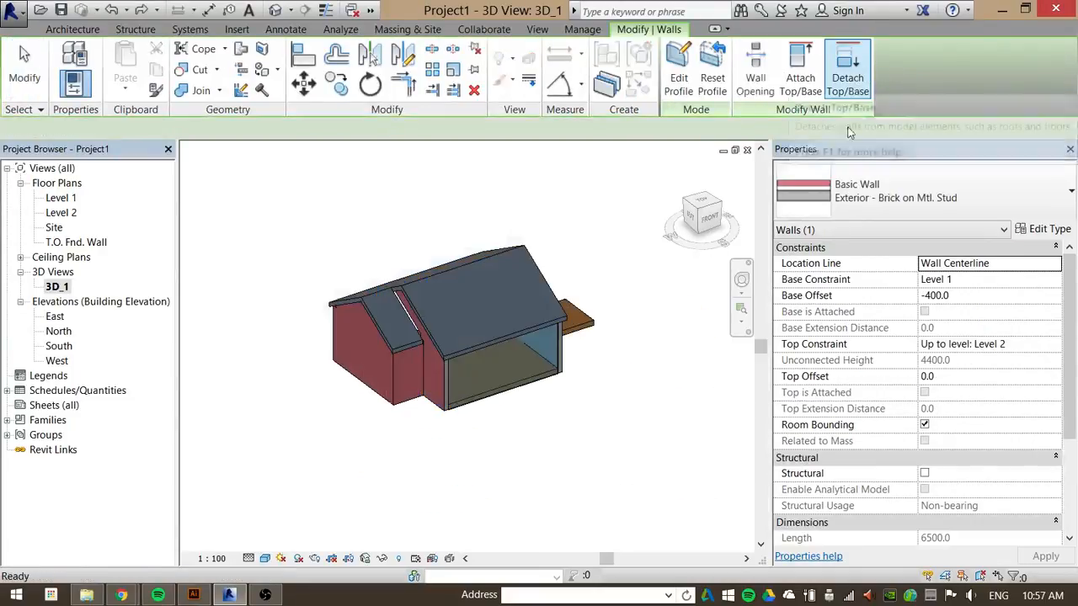
pyautogui.press('Escape')
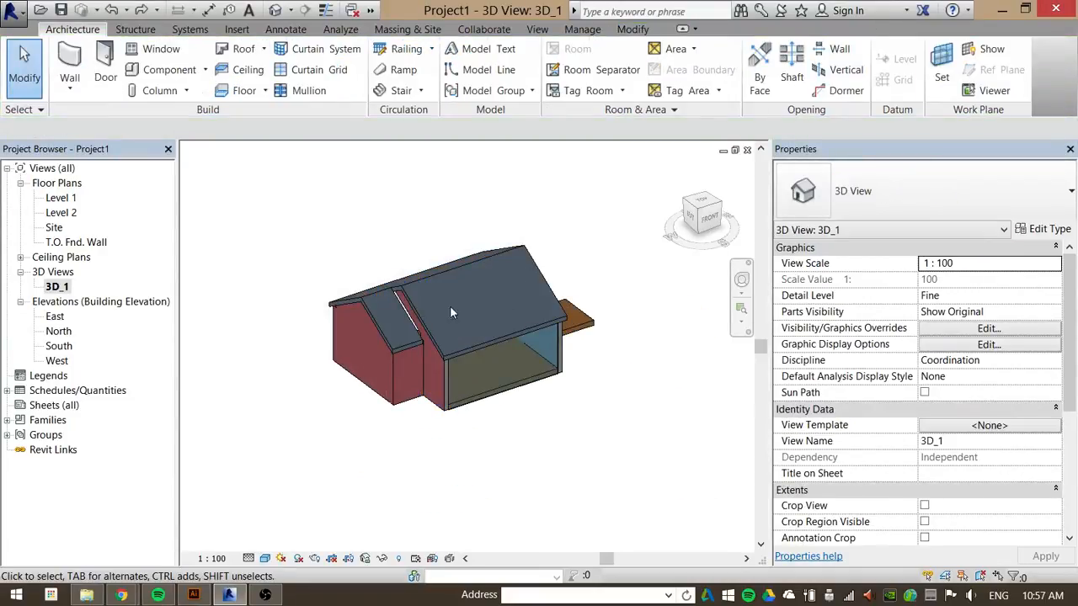
pyautogui.click(434, 374)
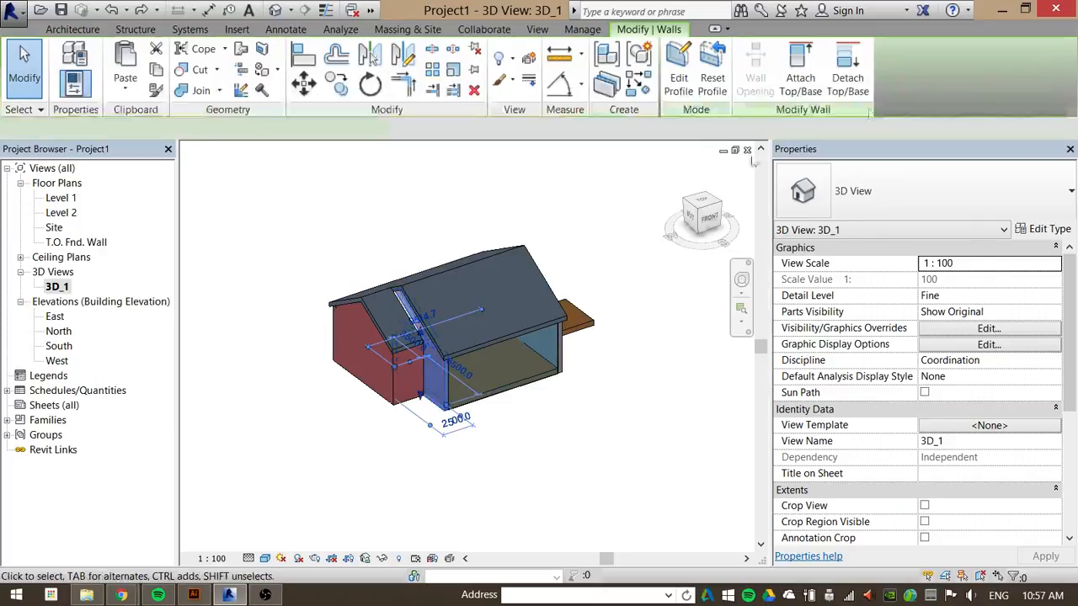
pyautogui.click(847, 76)
pyautogui.click(428, 337)
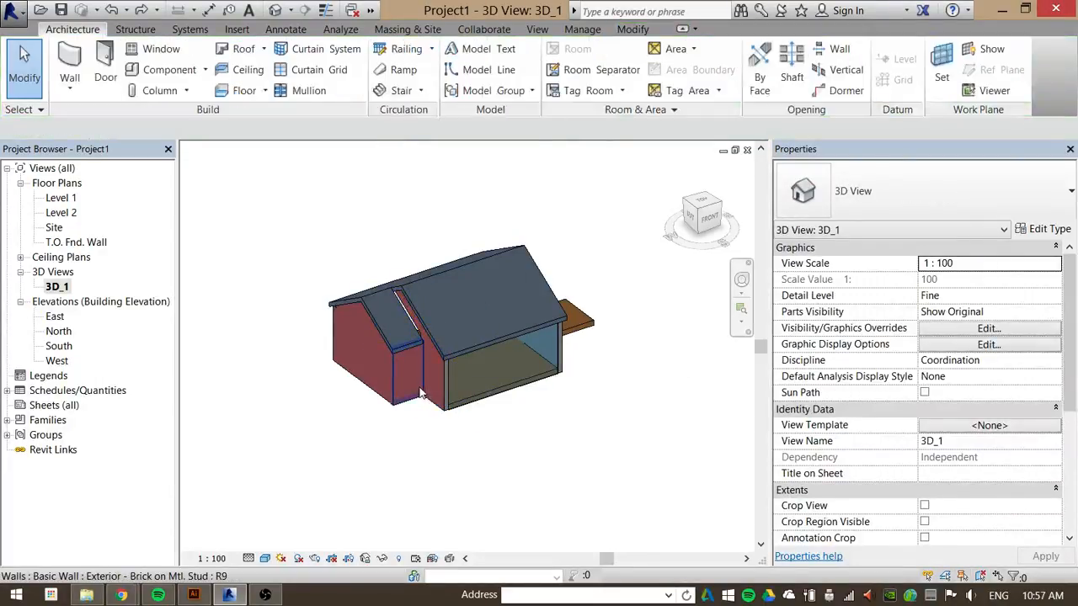
# Delete the recessed brick wall beside the curtain wall and the gable roof.
pyautogui.scroll(2, 448, 383)
pyautogui.click(462, 389)
pyautogui.press('Delete')
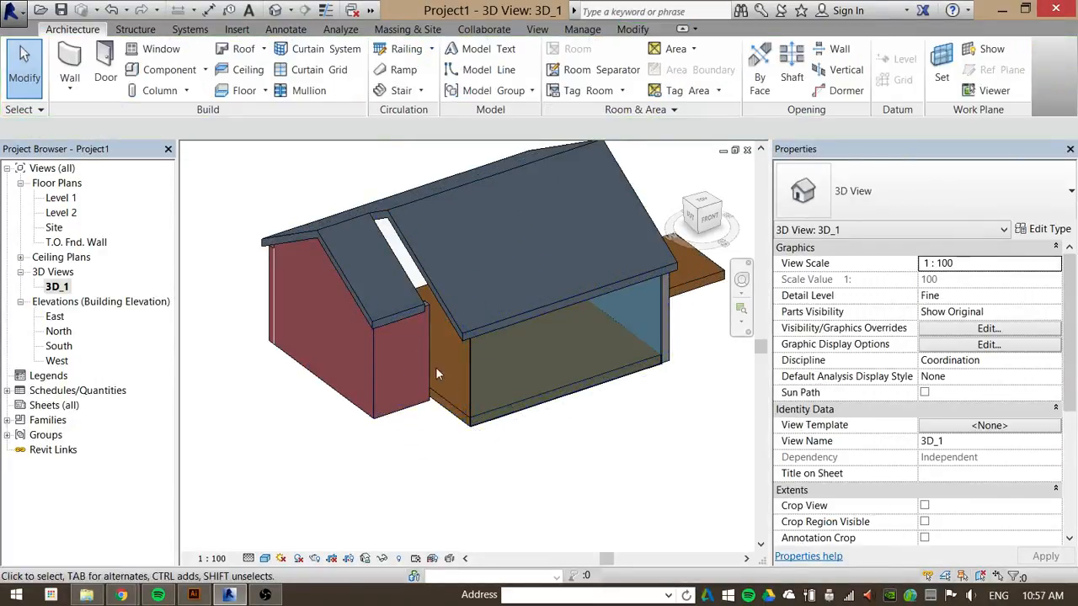
pyautogui.click(436, 283)
pyautogui.press('Delete')
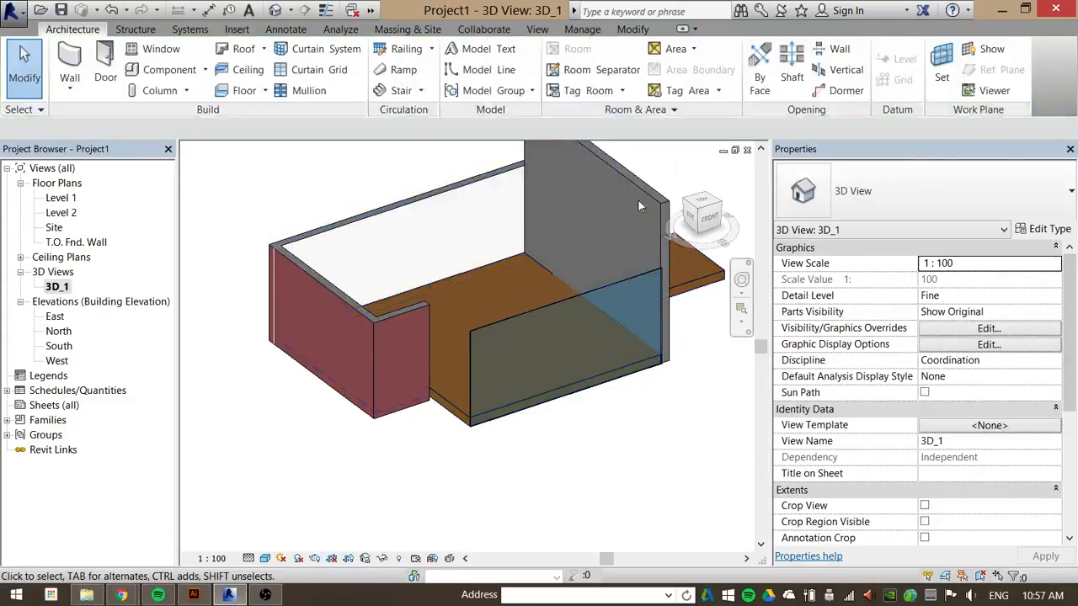
# Set the base offset of the tall end wall beside the deck to 0.
pyautogui.click(647, 195)
pyautogui.click(954, 300)
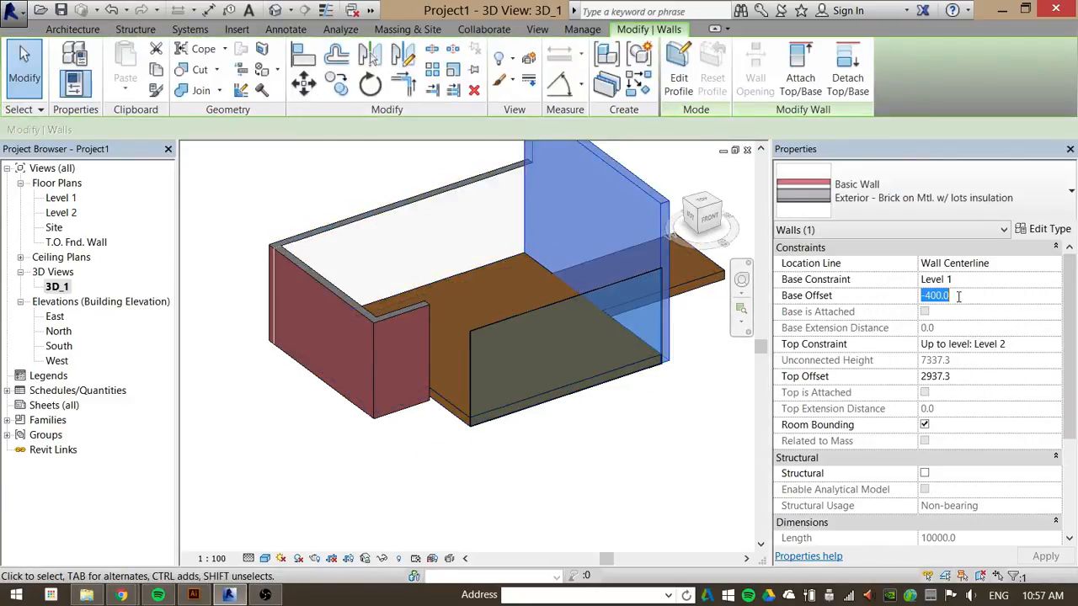
pyautogui.write('0')
pyautogui.press('Return')
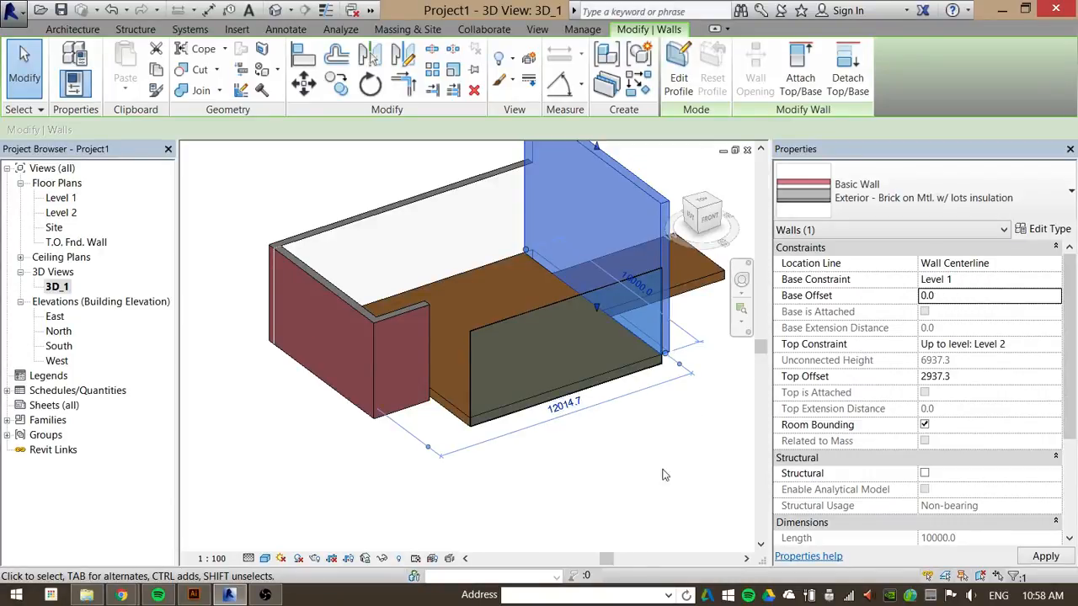
# Set the tall end wall's base offset to -400 and its top offset to 0.
pyautogui.click(943, 296)
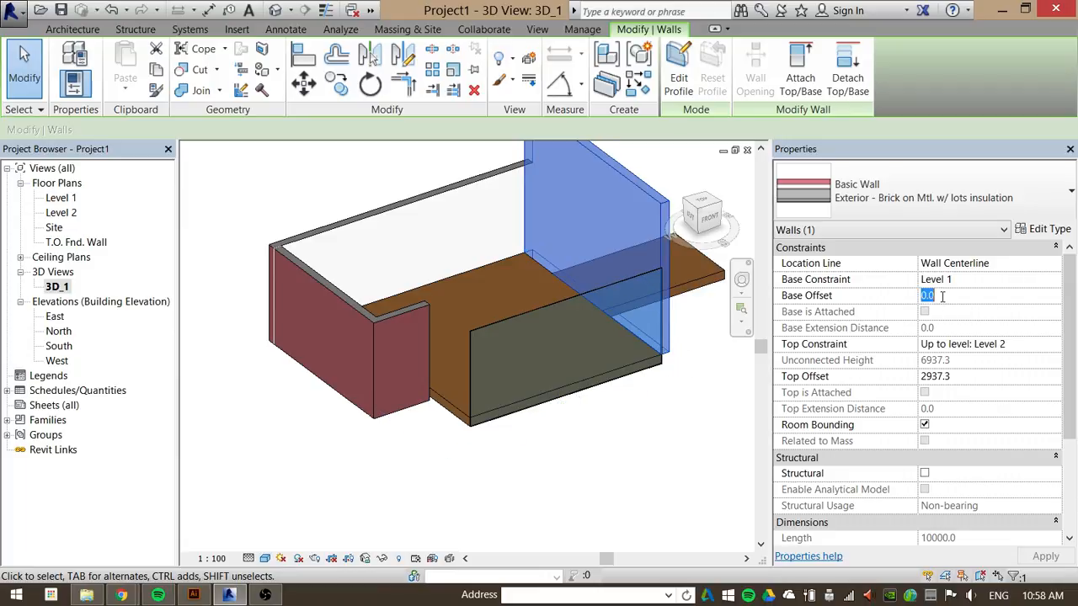
pyautogui.write('-40')
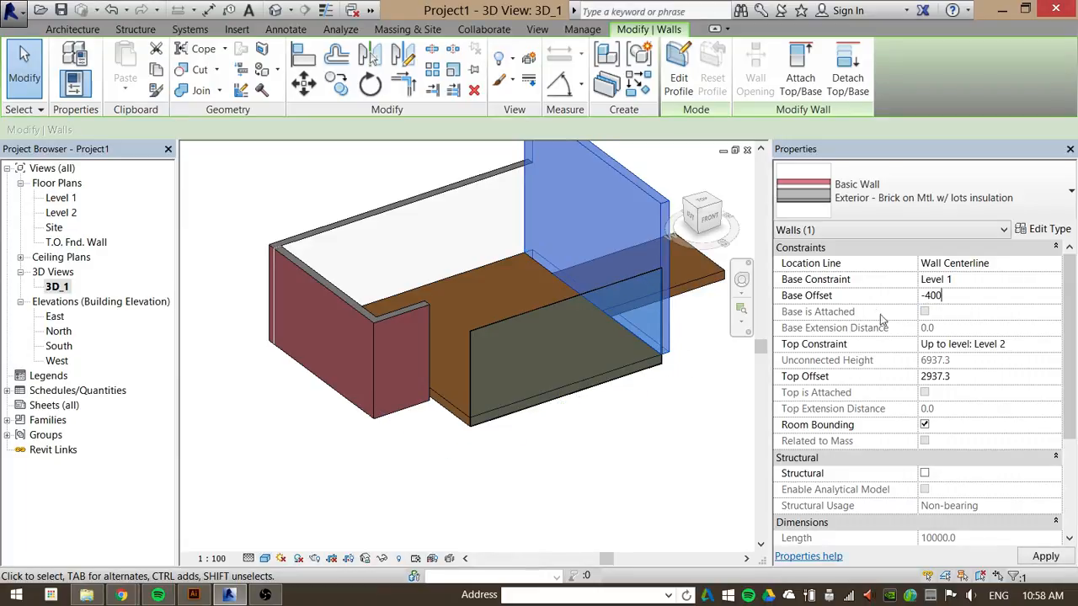
pyautogui.click(950, 376)
pyautogui.write('0')
pyautogui.press('Return')
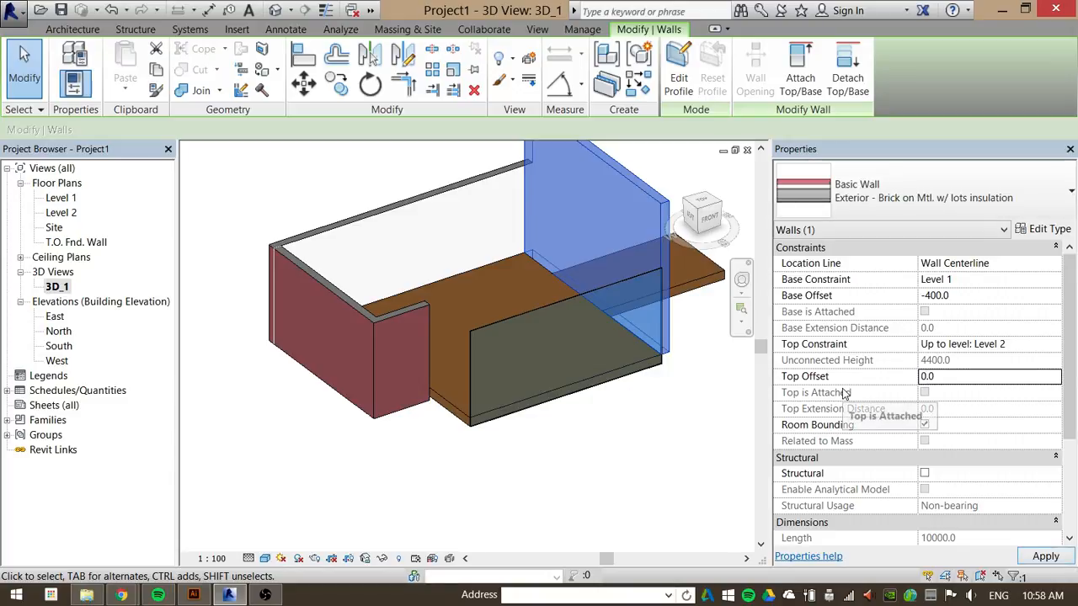
pyautogui.click(1043, 558)
pyautogui.click(721, 513)
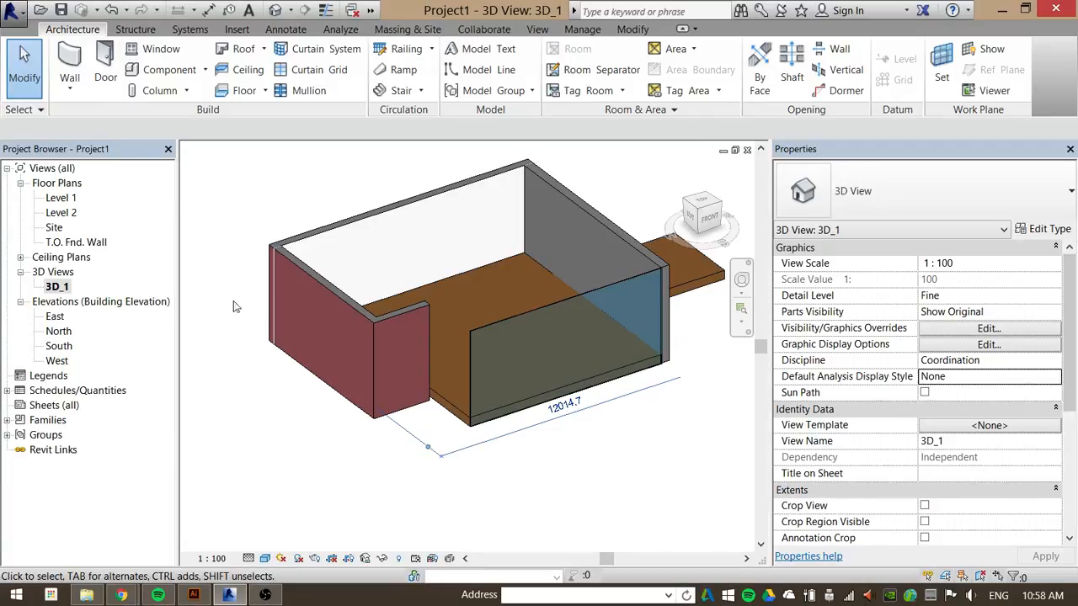
# On Level 1, draw a Generic - 200mm wall about 2975 mm long from the short brick wall's free end to the floor's outer corner.
pyautogui.doubleClick(61, 200)
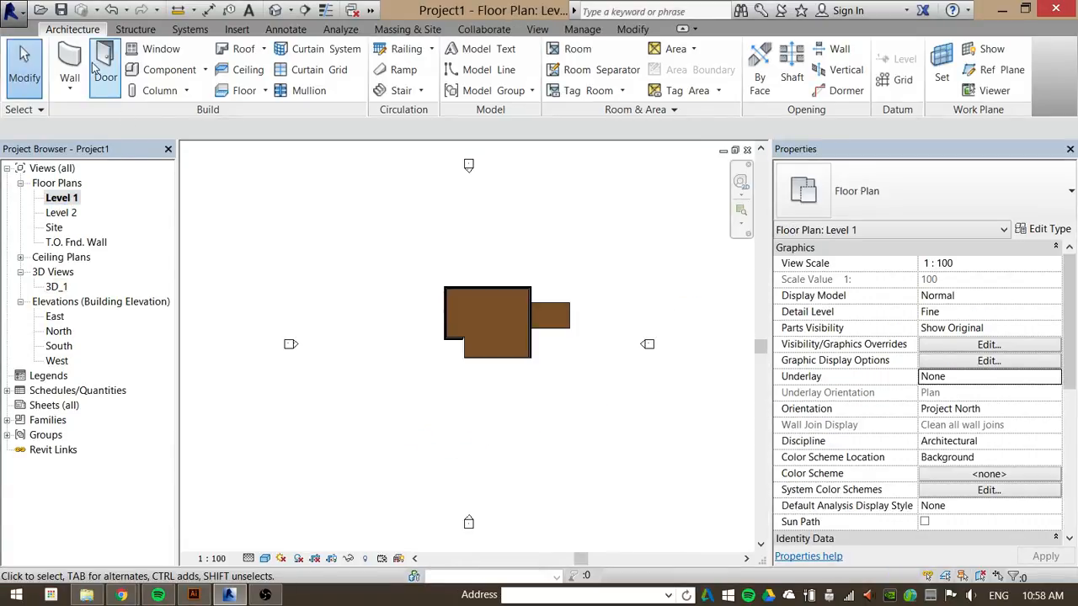
pyautogui.click(71, 78)
pyautogui.scroll(5, 471, 312)
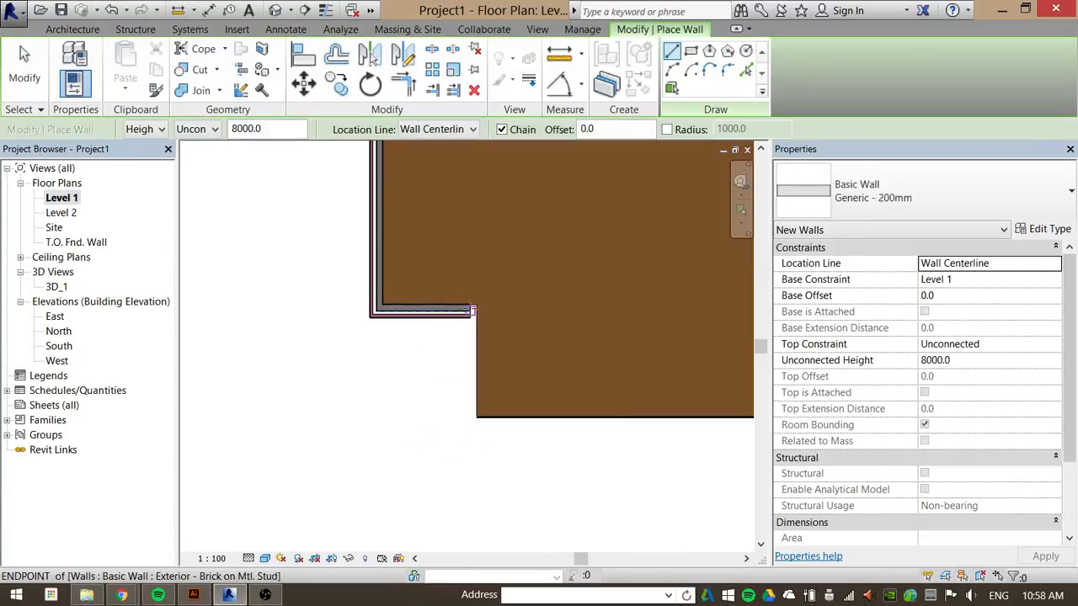
pyautogui.click(473, 307)
pyautogui.click(476, 416)
pyautogui.press('Escape')
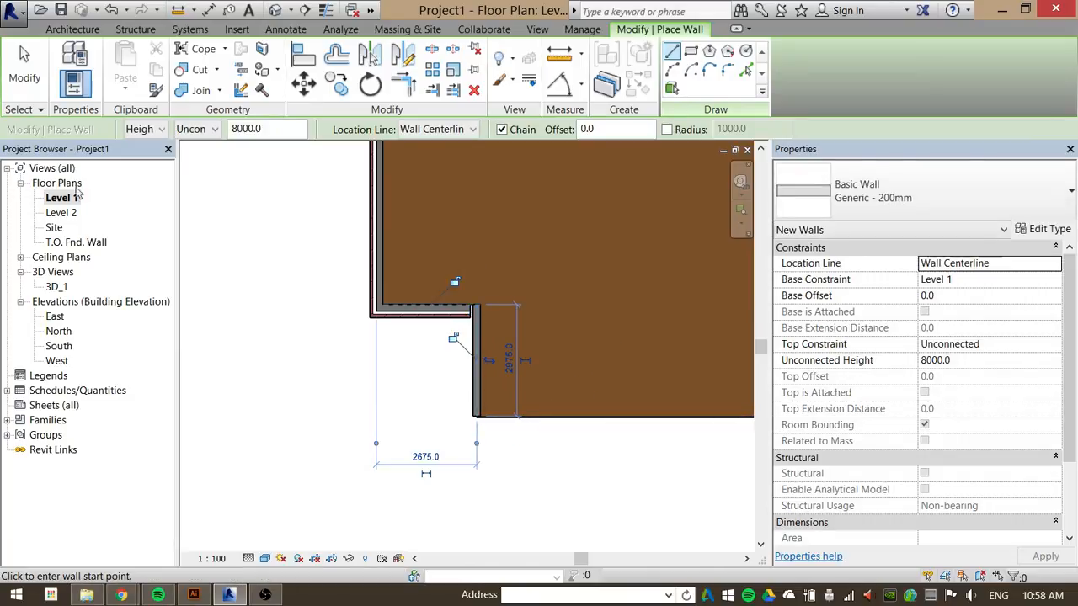
pyautogui.click(39, 77)
# Match the new wall's type to the adjoining Exterior - Brick on Mtl. Stud wall.
pyautogui.scroll(5, 500, 380)
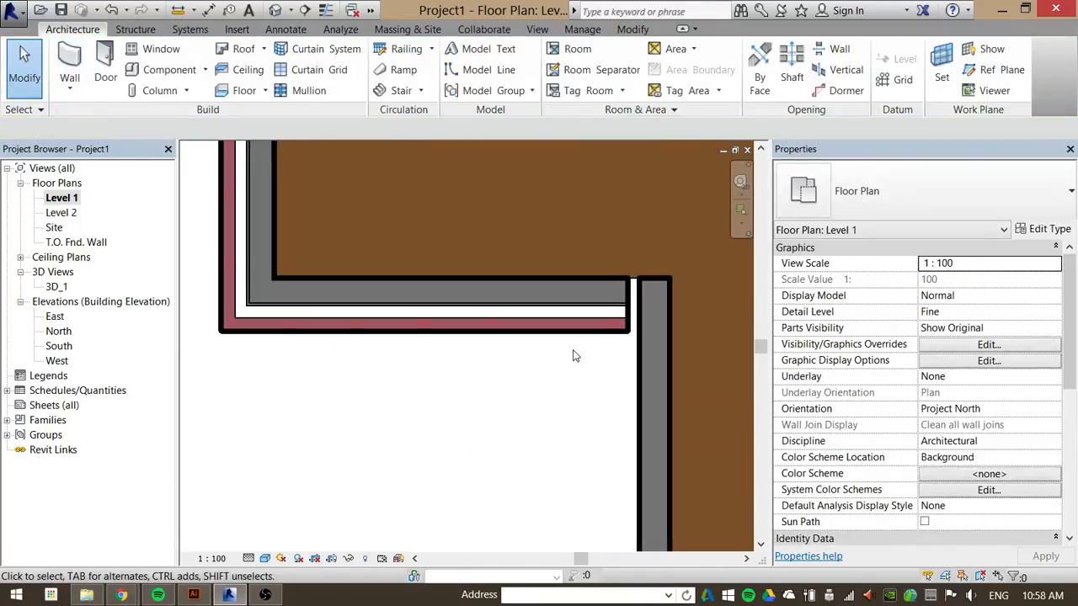
pyautogui.moveTo(578, 405); pyautogui.dragTo(443, 393, button='middle')
pyautogui.press('m')
pyautogui.press('a')
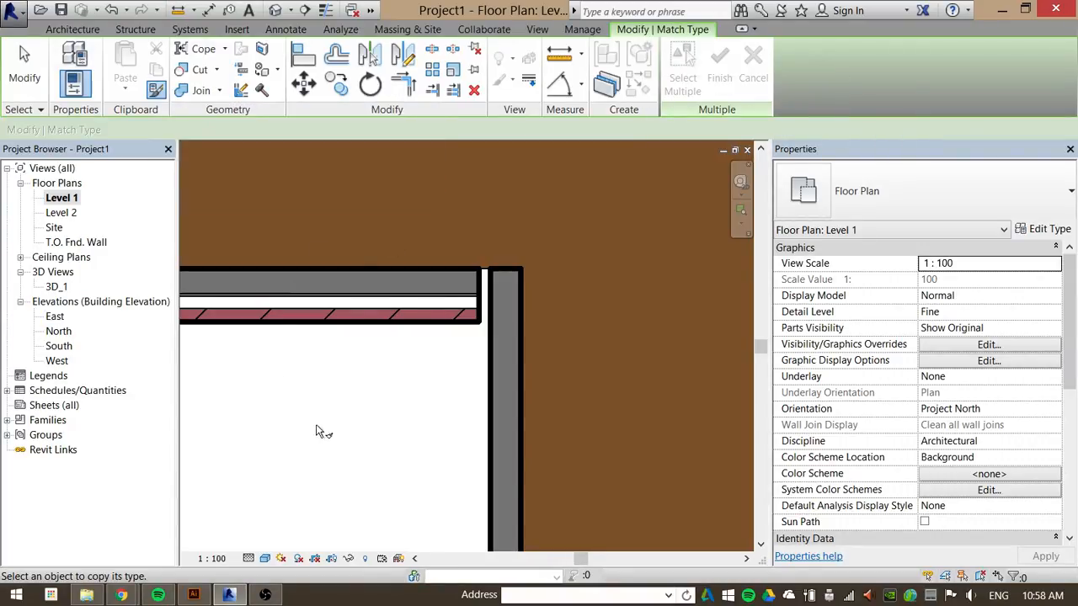
pyautogui.press('Escape')
pyautogui.click(627, 31)
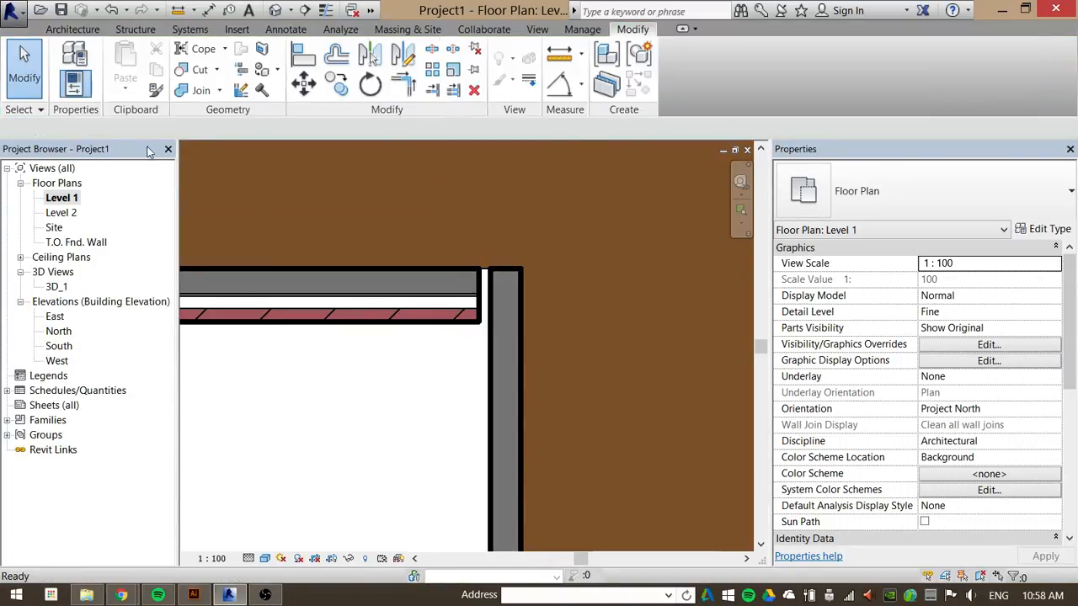
pyautogui.click(157, 90)
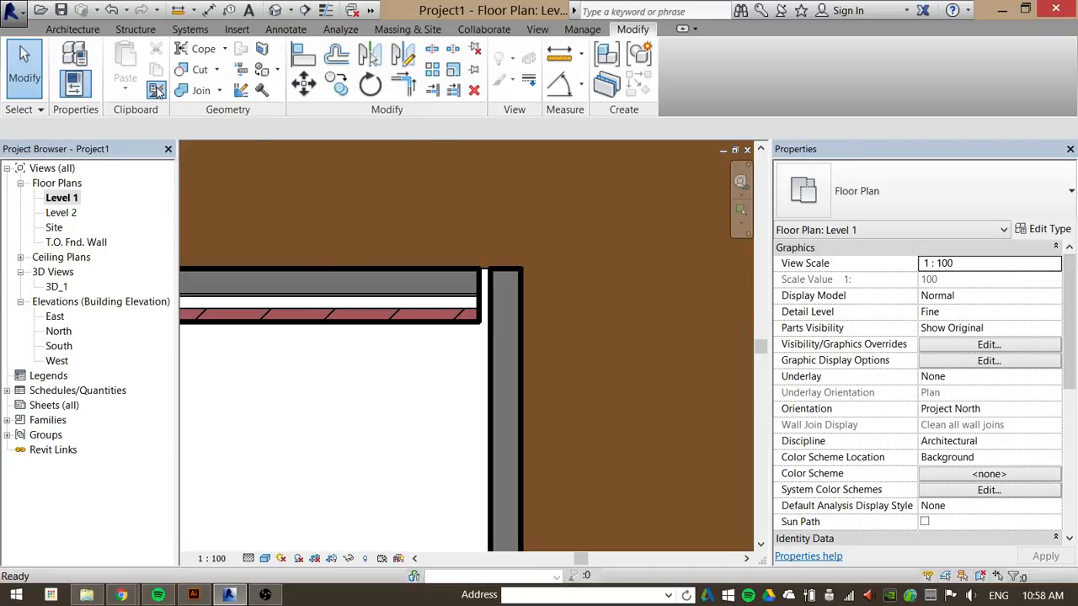
pyautogui.click(468, 324)
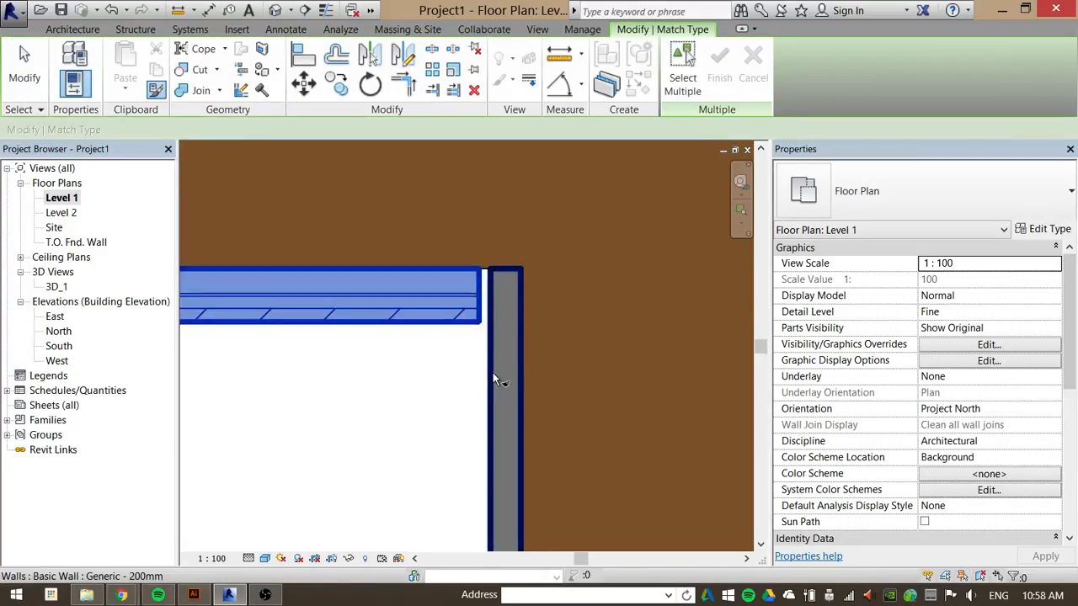
pyautogui.click(494, 375)
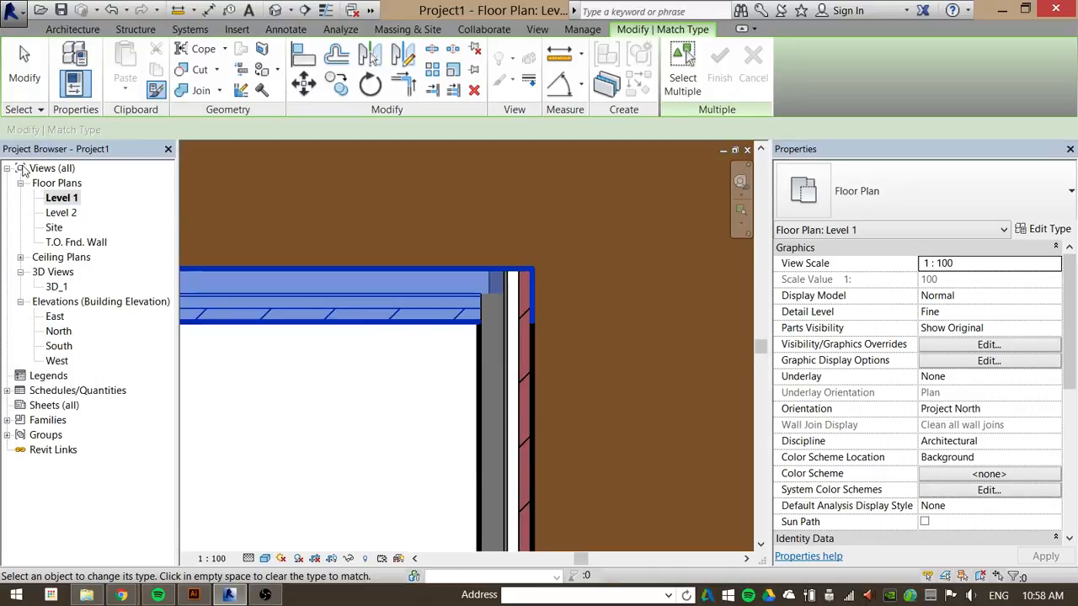
pyautogui.click(26, 74)
# Flip the new wall so its brick layer faces outward, and return to the 3D view.
pyautogui.click(524, 404)
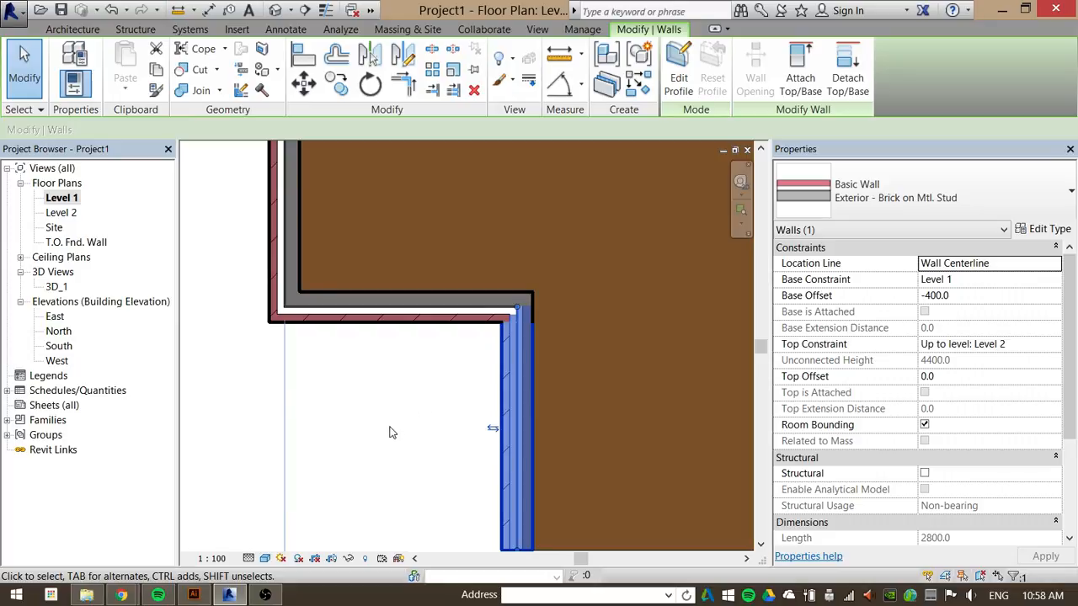
pyautogui.click(413, 440)
pyautogui.scroll(-4, 407, 387)
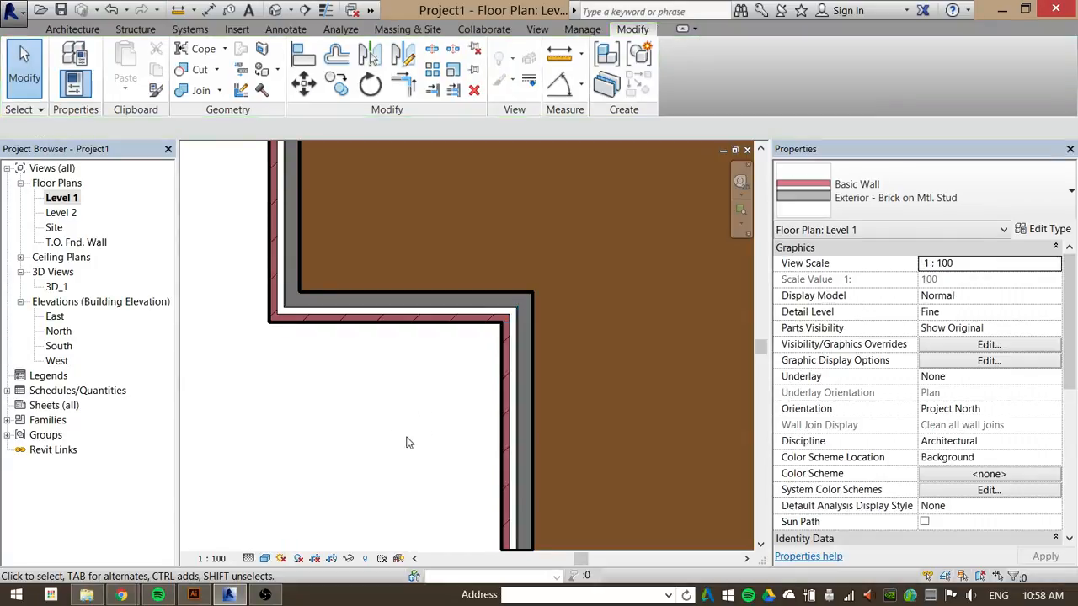
pyautogui.click(747, 149)
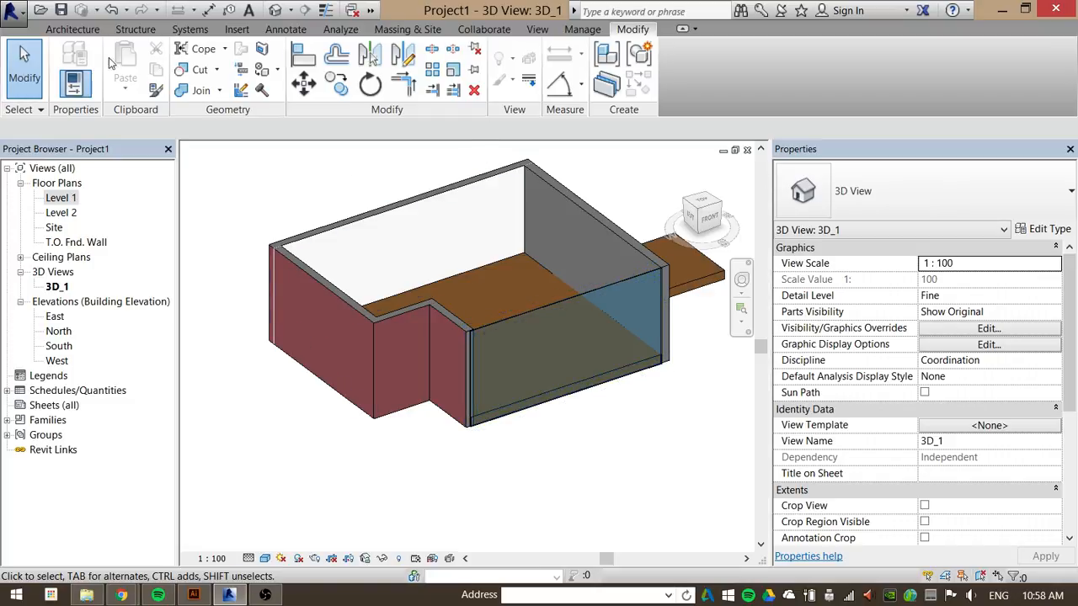
pyautogui.click(59, 214)
pyautogui.doubleClick(59, 214)
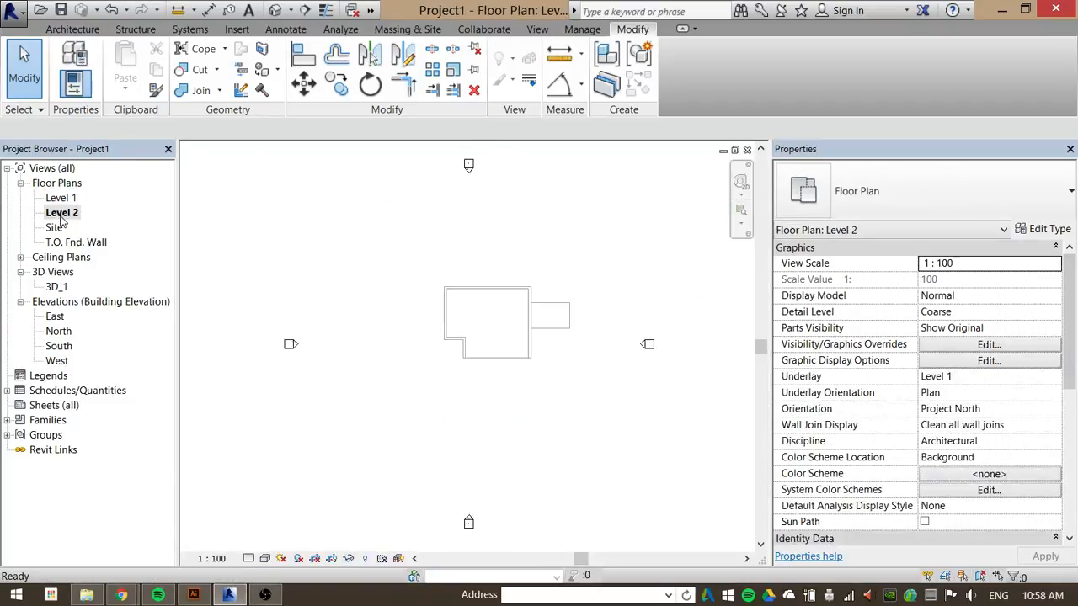
pyautogui.click(88, 30)
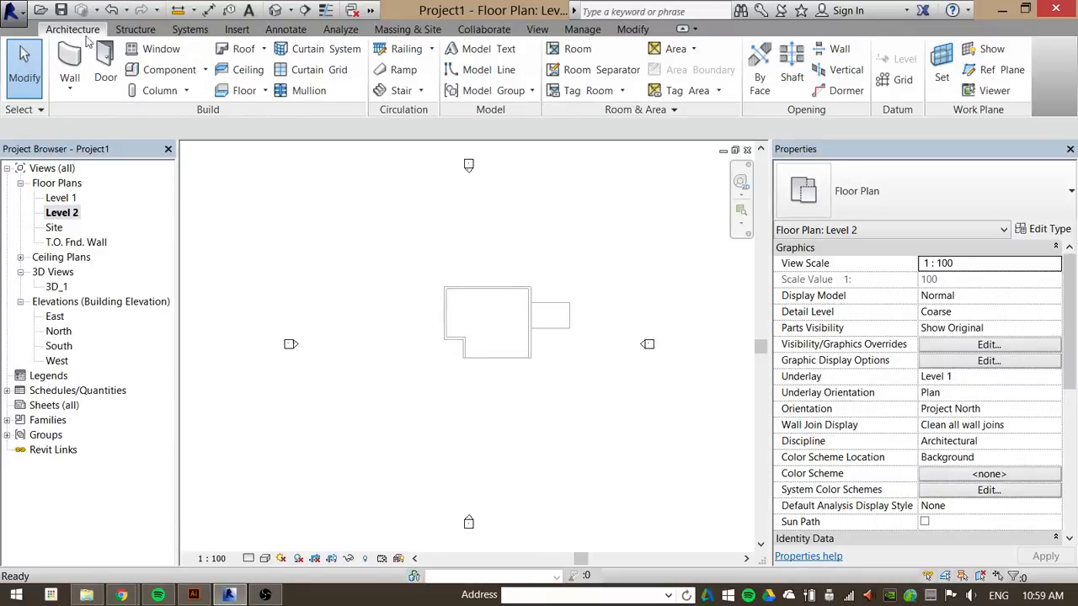
pyautogui.click(264, 50)
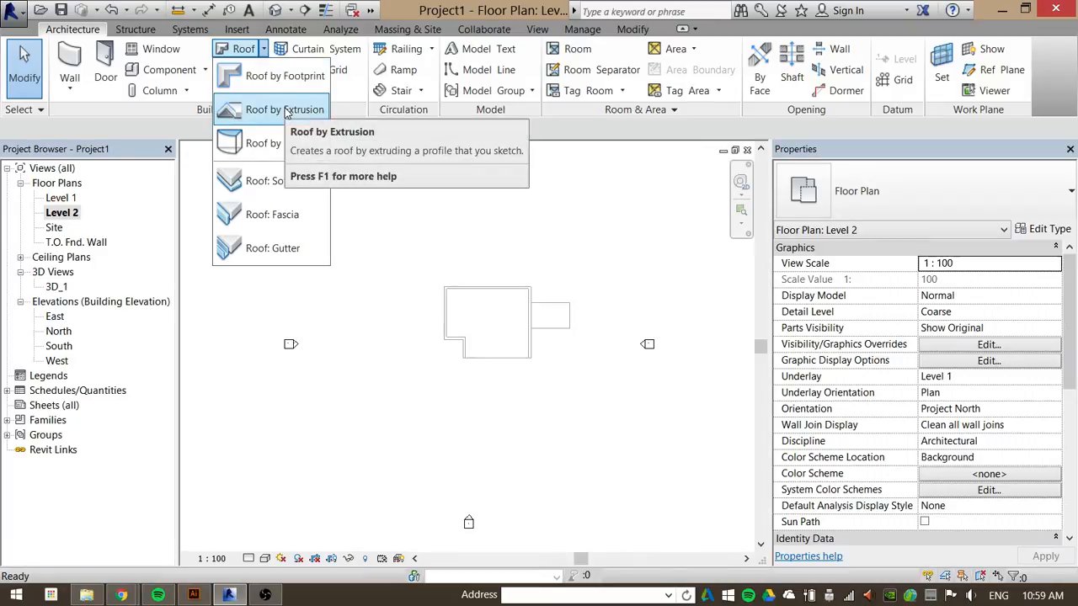
pyautogui.click(286, 112)
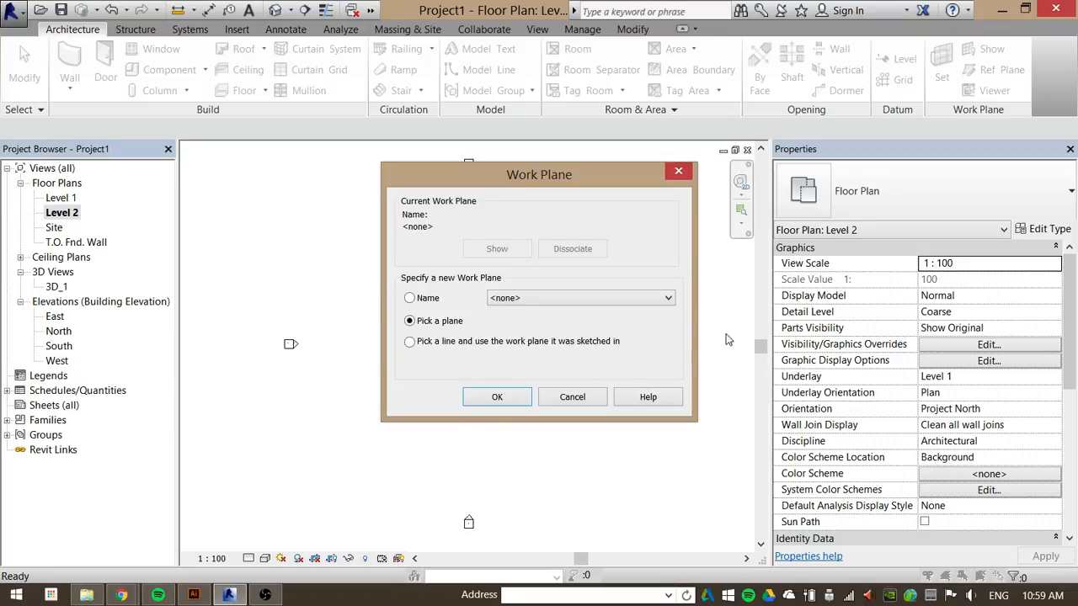
pyautogui.click(502, 397)
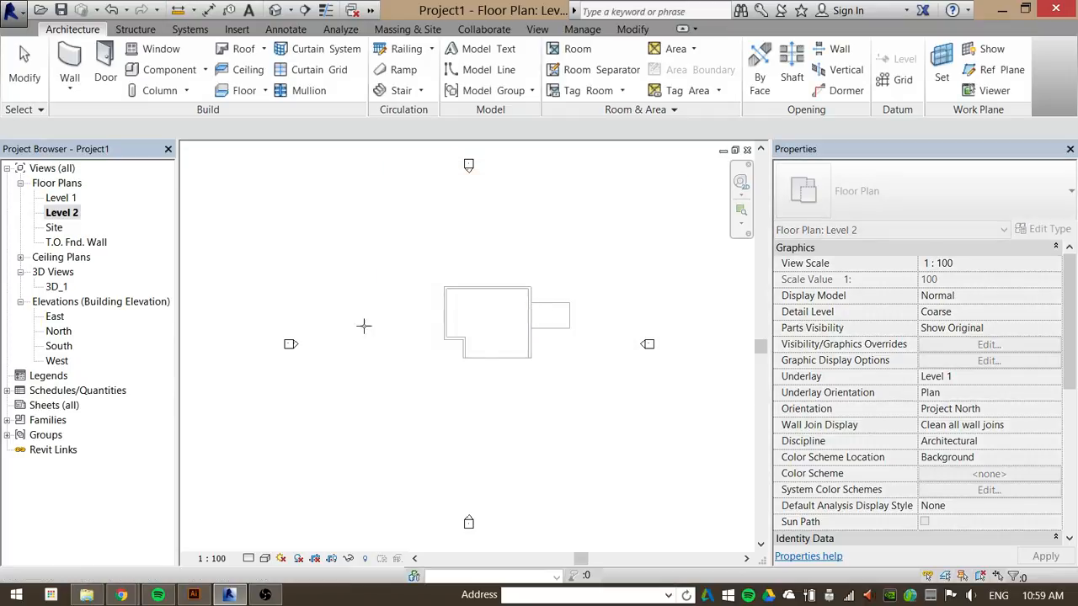
# In the South elevation, start a Roof by Extrusion on the glazed curtain panel's plane, referenced to Level 2 with offset 0.0.
pyautogui.doubleClick(58, 346)
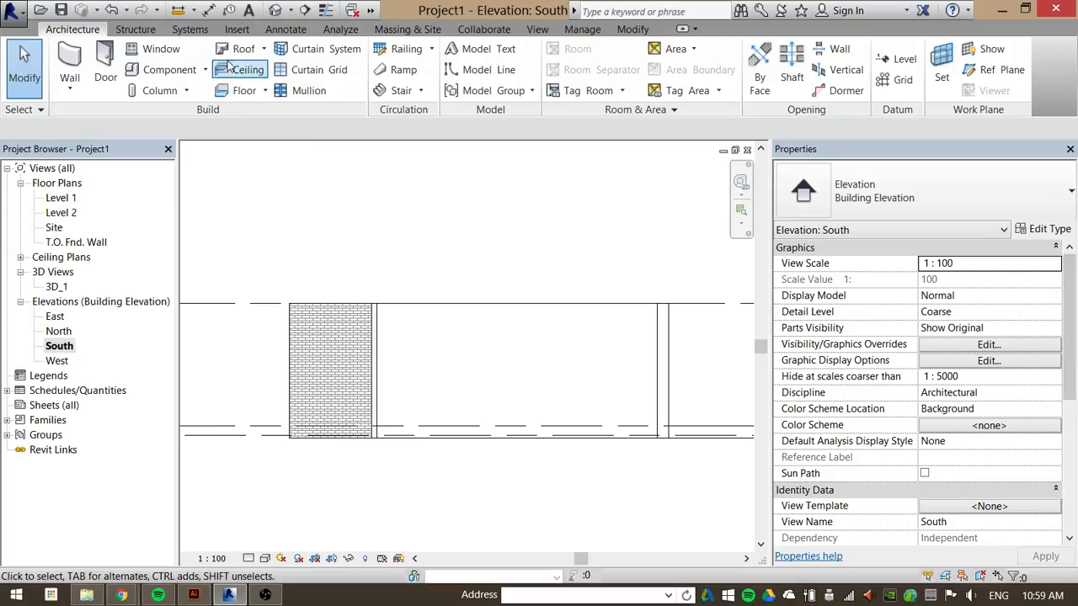
pyautogui.click(262, 49)
pyautogui.click(278, 179)
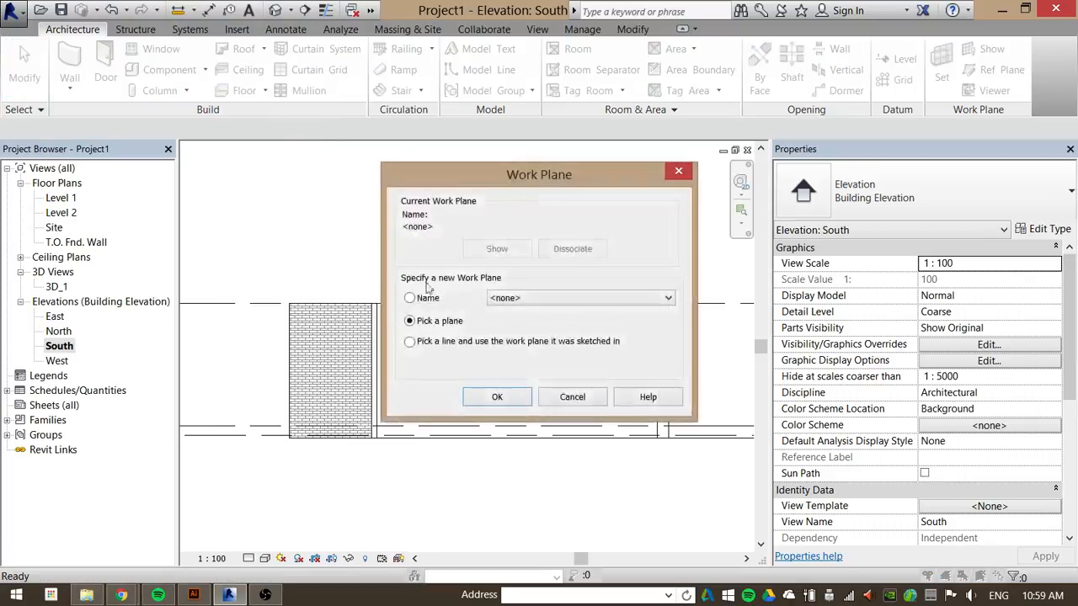
pyautogui.click(497, 396)
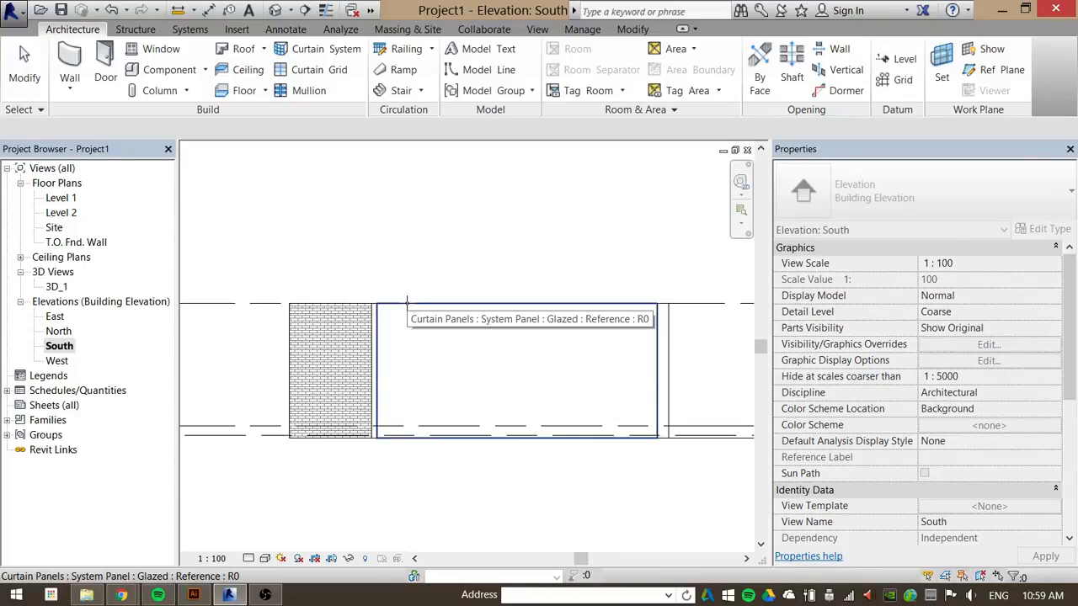
pyautogui.click(407, 301)
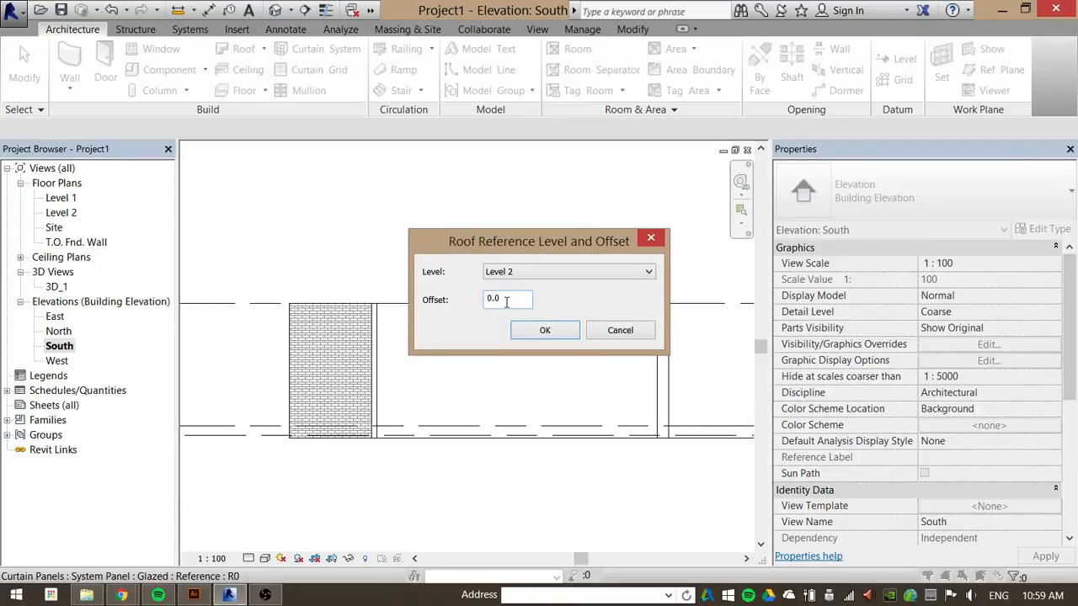
pyautogui.click(544, 331)
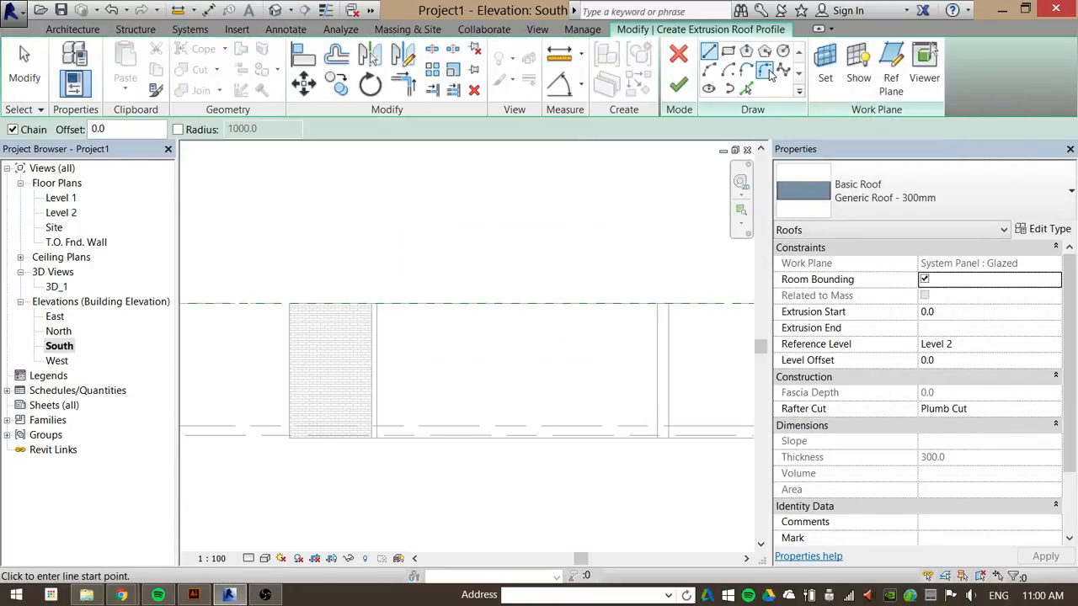
# Sketch a wavy spline roof profile above the Level 2 line, ending near the wall at the curtain panel's far end.
pyautogui.click(783, 71)
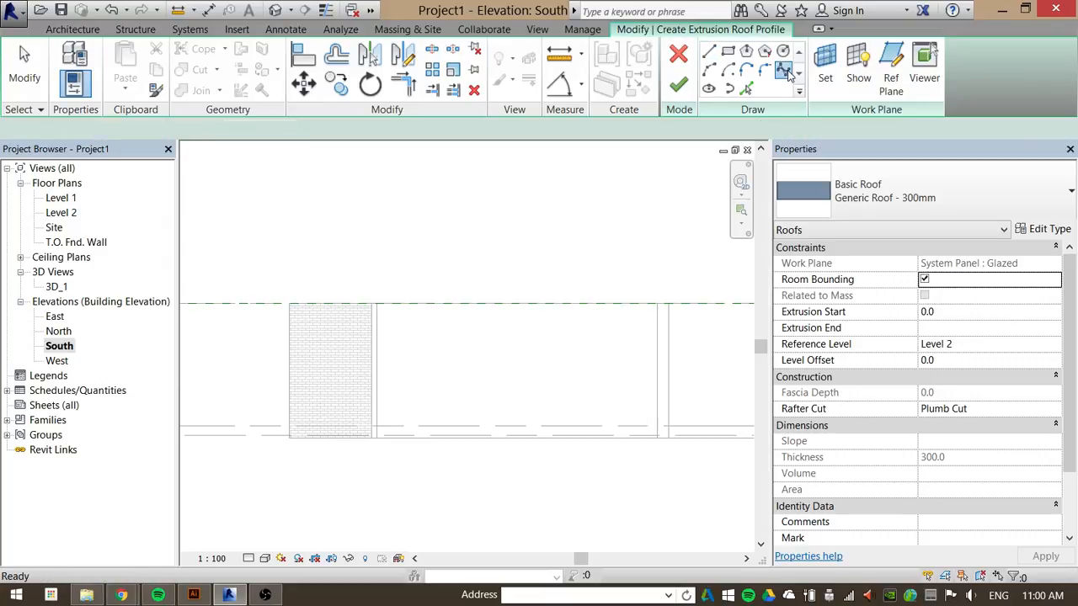
pyautogui.click(355, 272)
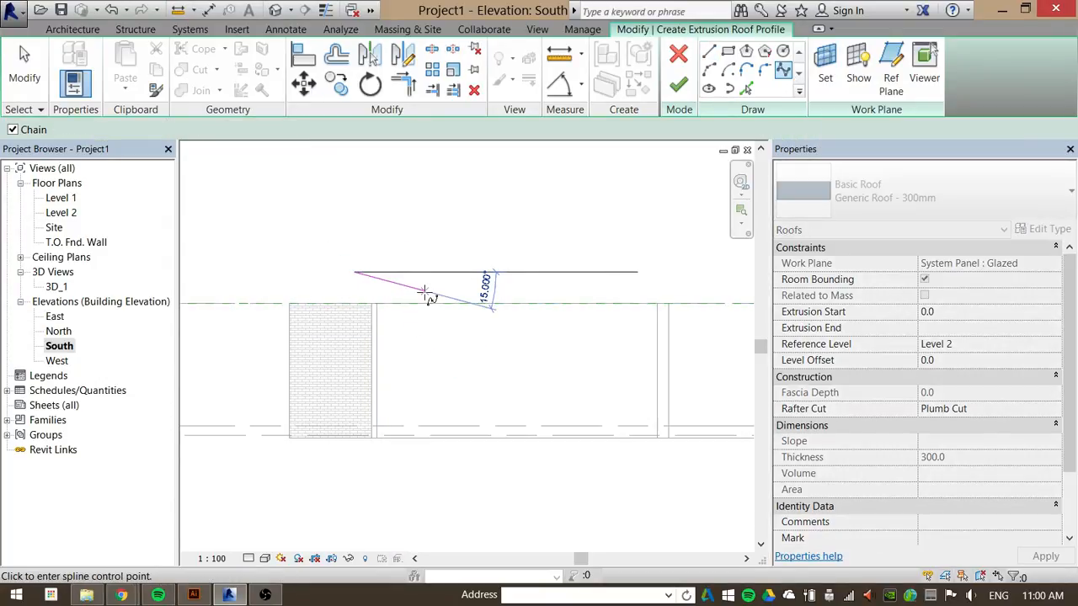
pyautogui.click(425, 291)
pyautogui.click(516, 256)
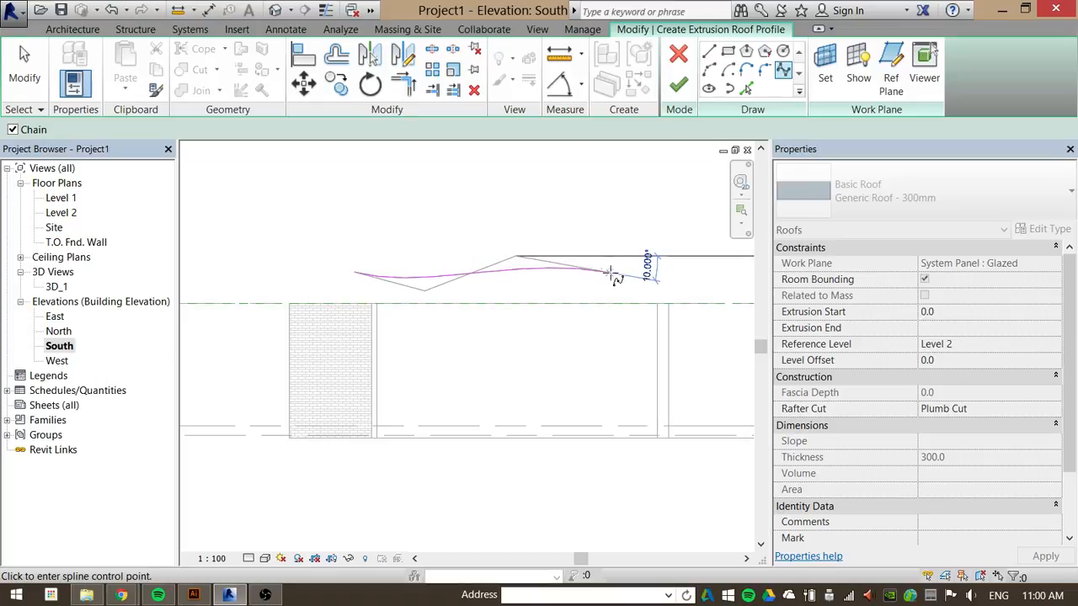
pyautogui.click(610, 272)
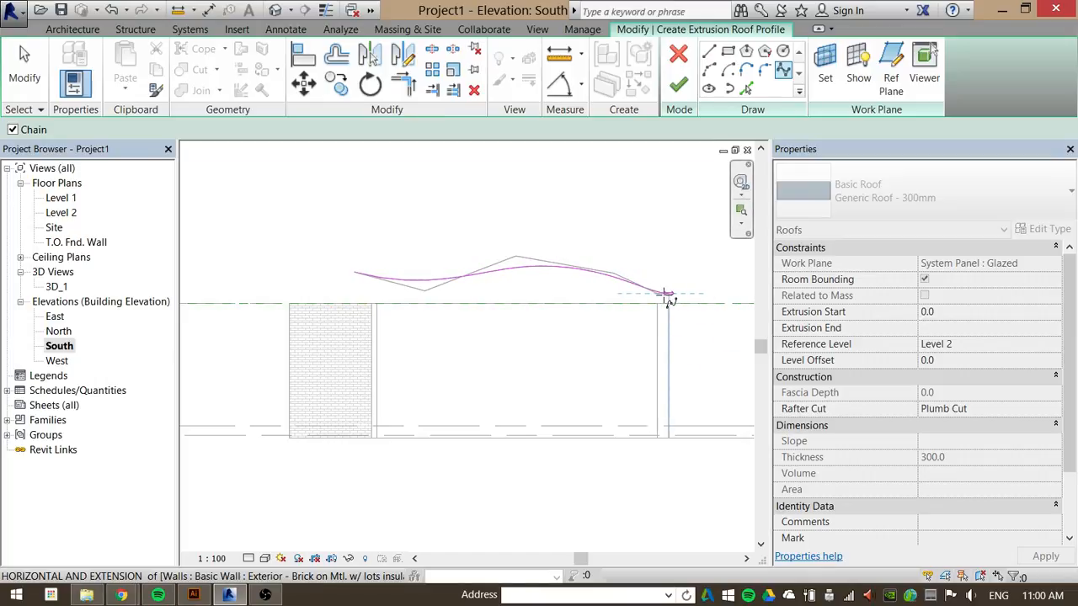
pyautogui.click(665, 295)
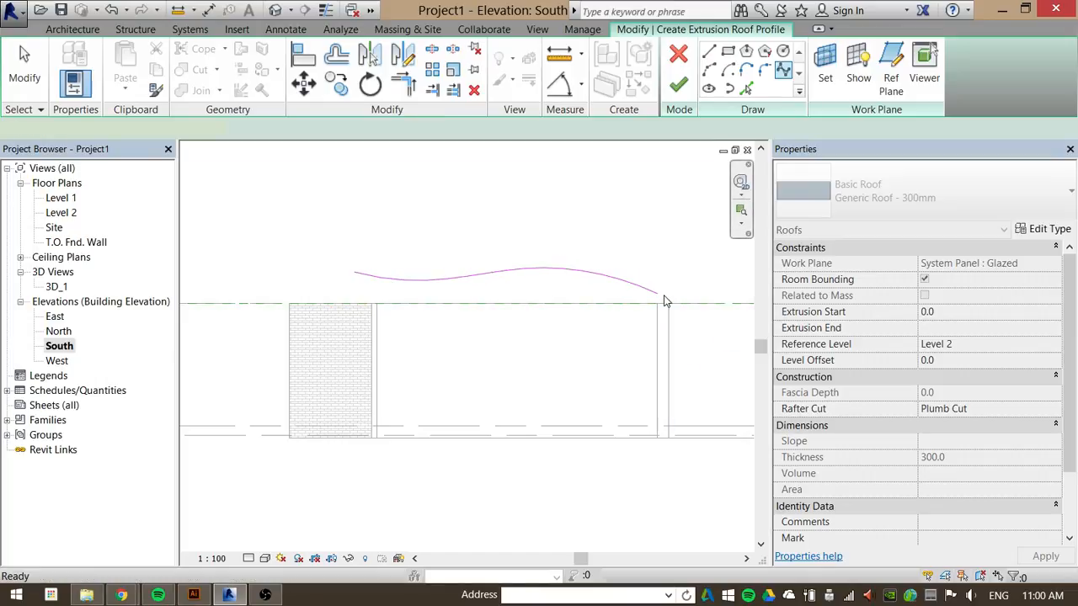
pyautogui.press('m')
pyautogui.press('a')
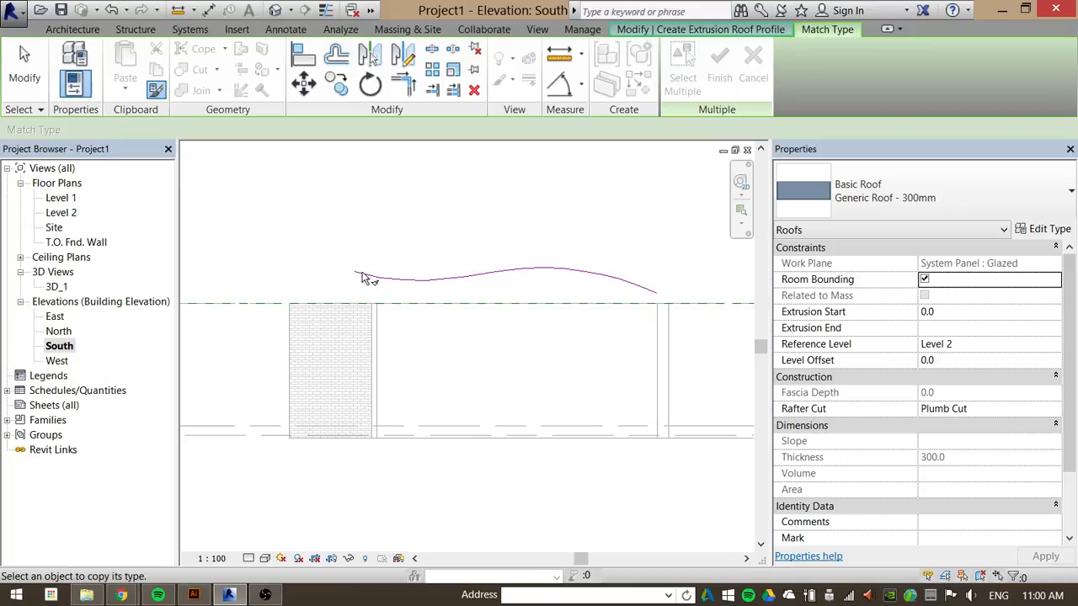
pyautogui.click(25, 68)
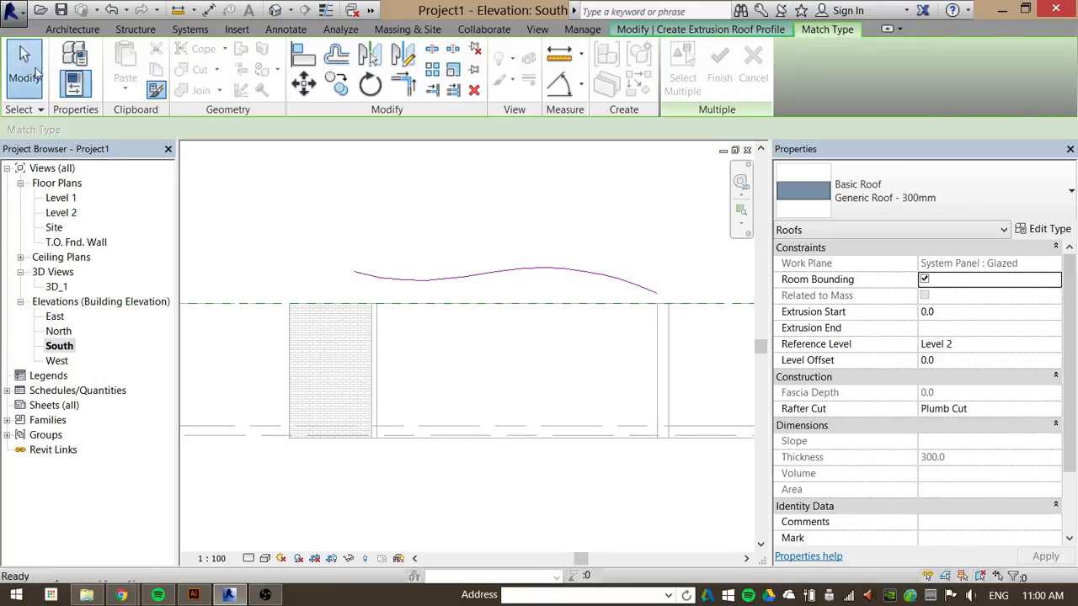
# Stretch the spline's free end to align with the brick wall's outer edge and finish the extrusion roof.
pyautogui.click(404, 281)
pyautogui.moveTo(354, 273); pyautogui.dragTo(289, 262)
pyautogui.click(616, 230)
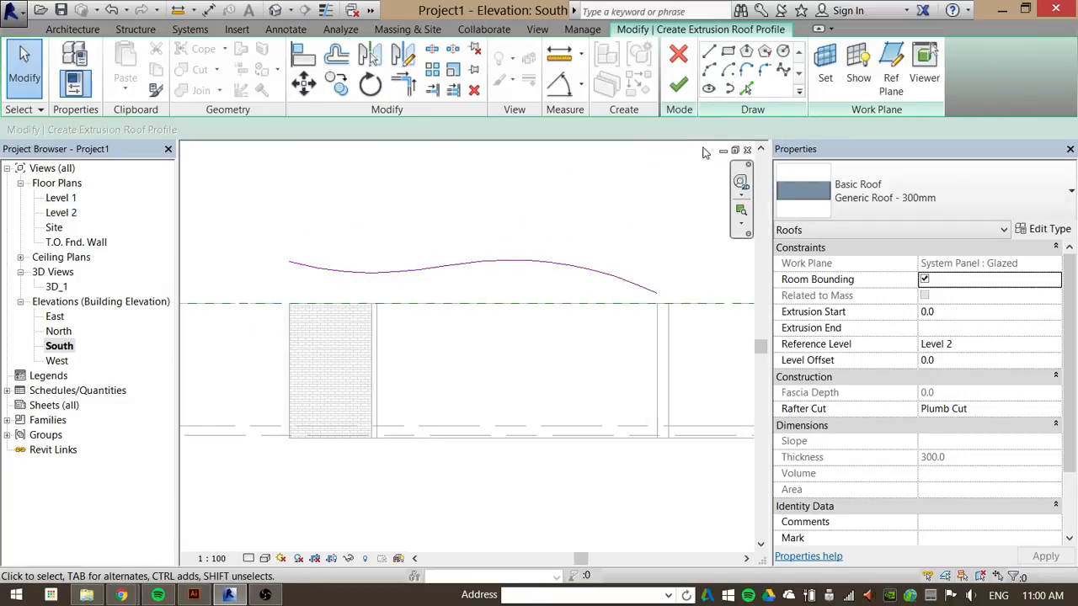
pyautogui.click(678, 84)
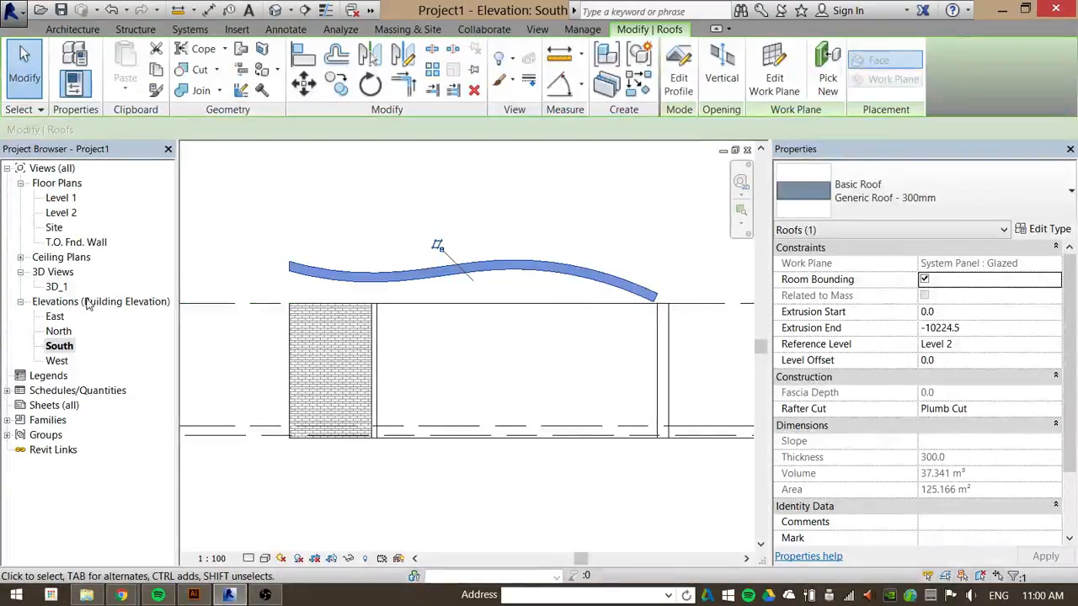
# In the 3D view, attach the top of the long brick side wall to the curved roof.
pyautogui.doubleClick(56, 288)
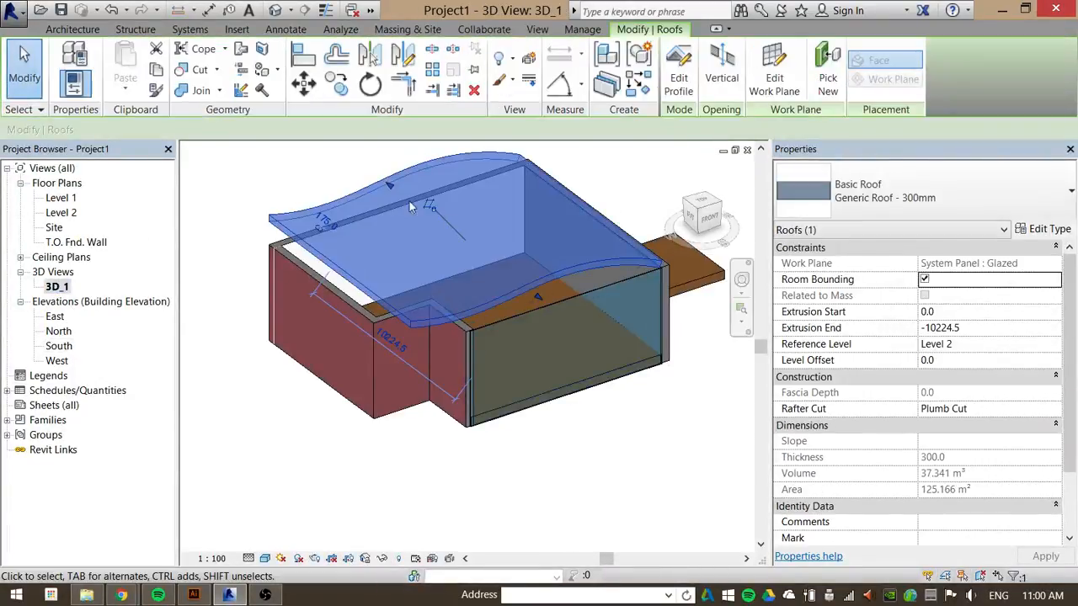
pyautogui.click(591, 493)
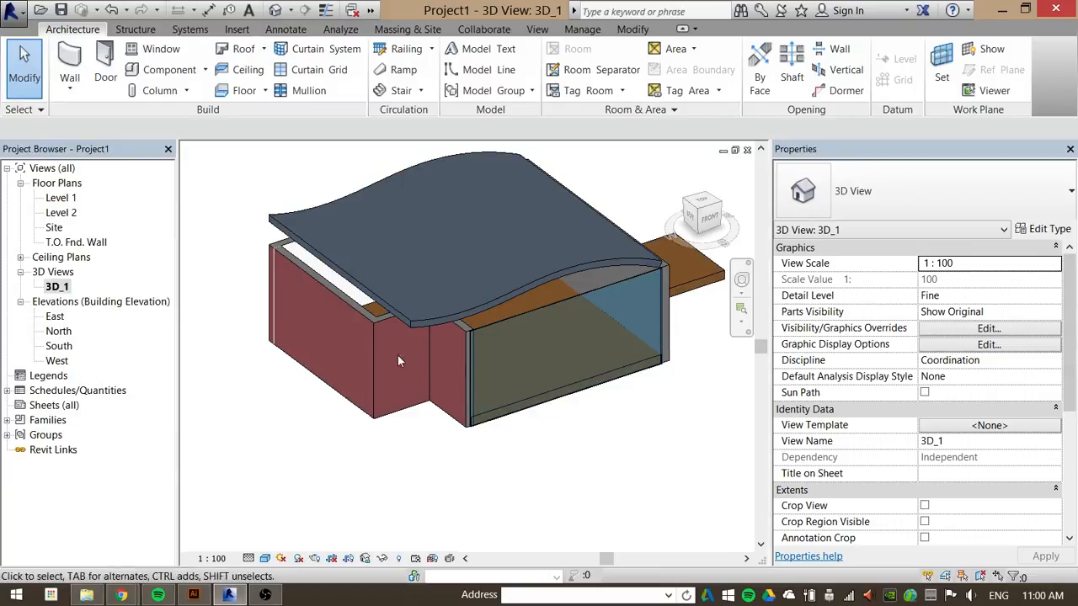
pyautogui.click(337, 354)
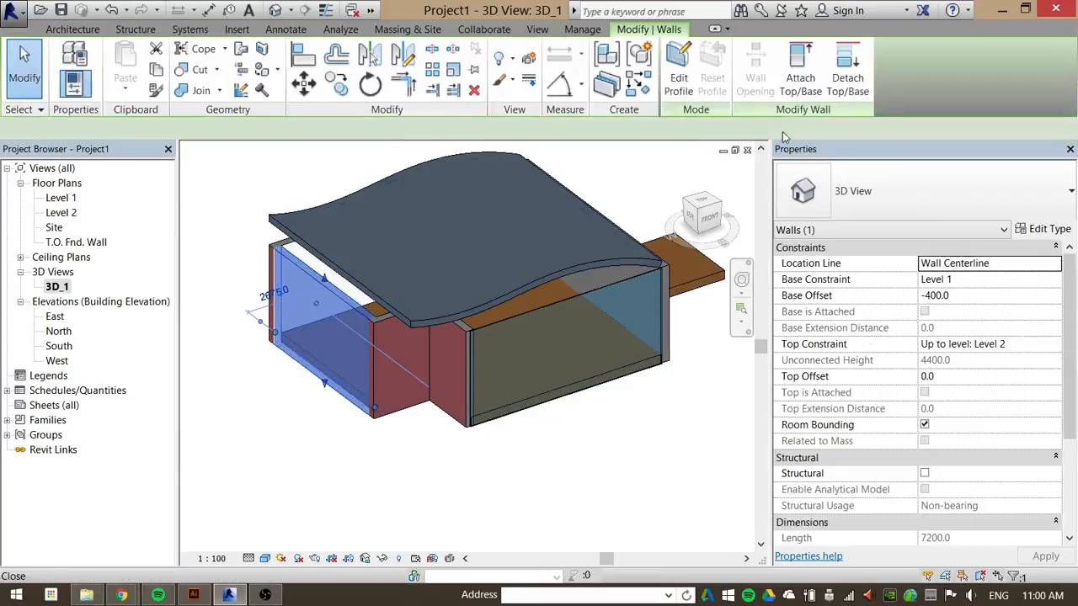
pyautogui.click(800, 74)
pyautogui.click(361, 292)
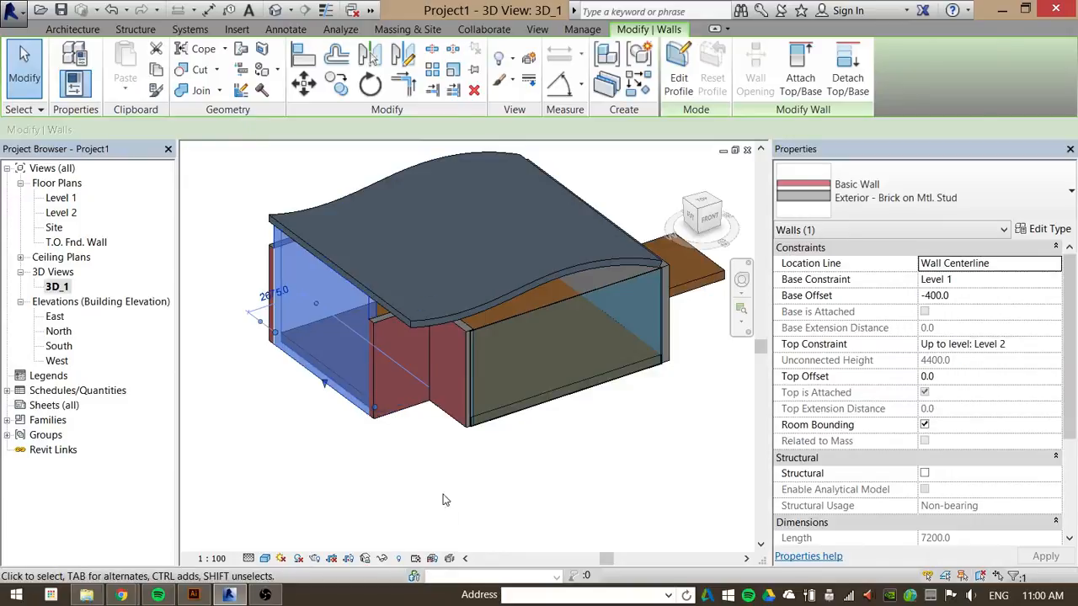
# Attach the top of the short recessed brick wall to the curved roof.
pyautogui.press('Escape')
pyautogui.click(376, 351)
pyautogui.click(800, 74)
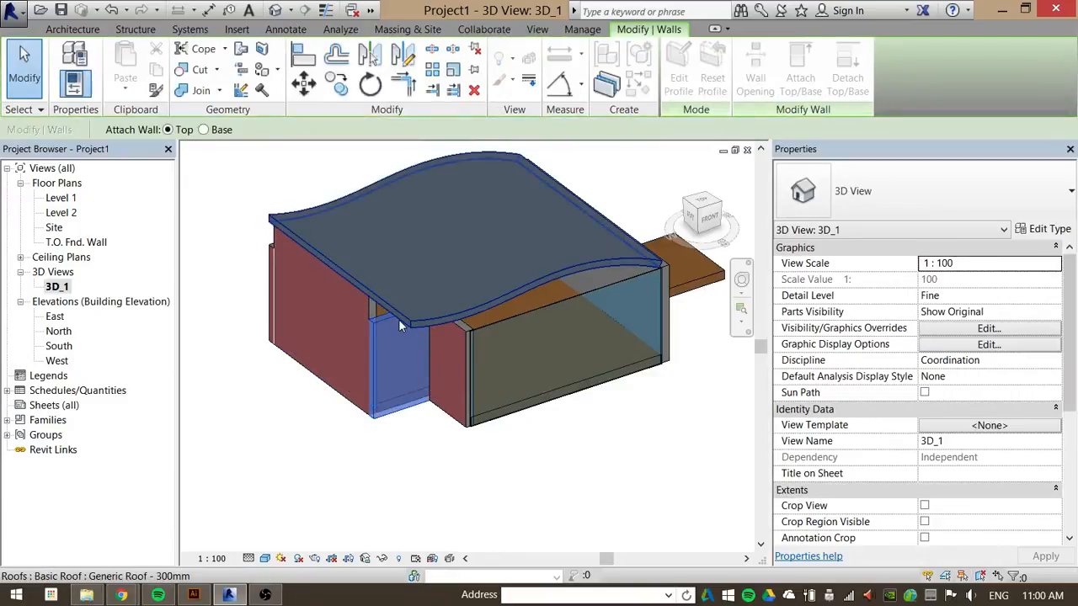
pyautogui.click(399, 319)
pyautogui.click(644, 482)
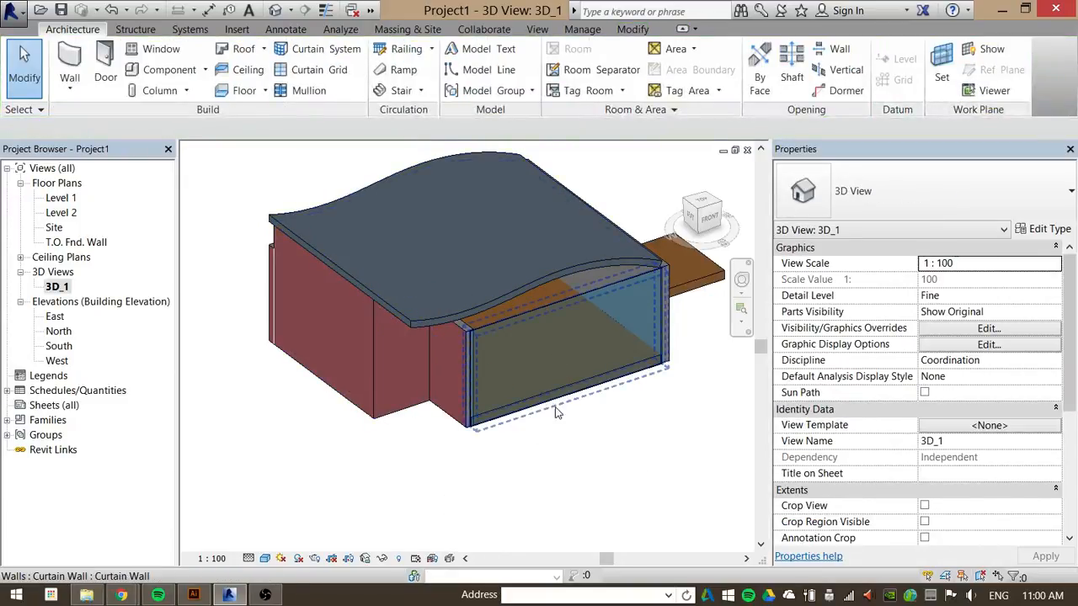
# Attach the top of the brick return wall between the recess and the glazed curtain wall to the curved roof.
pyautogui.click(459, 332)
pyautogui.click(800, 74)
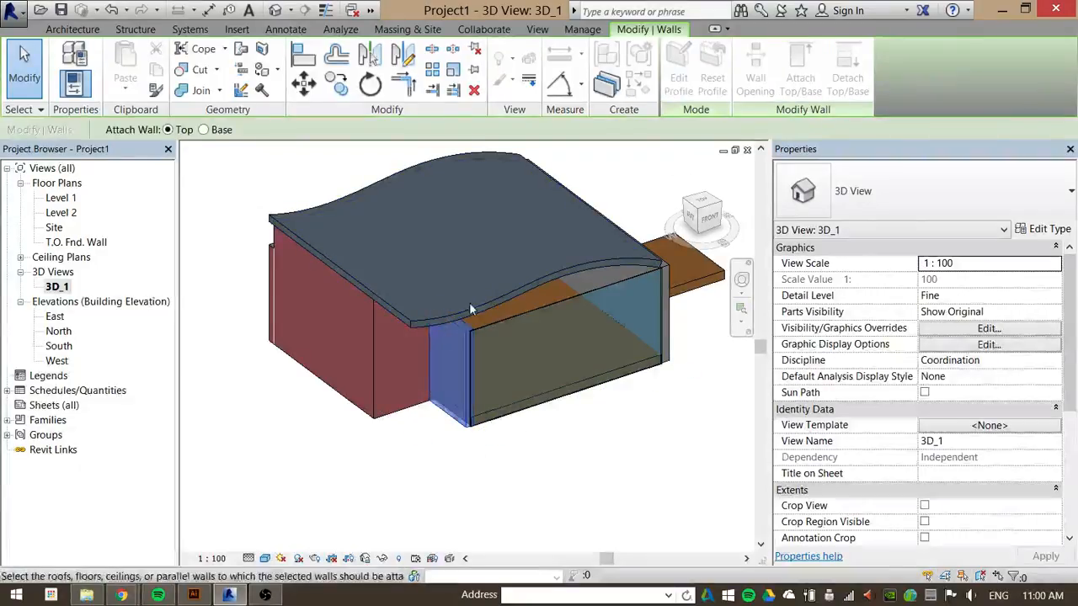
pyautogui.click(469, 303)
pyautogui.click(476, 313)
pyautogui.click(800, 74)
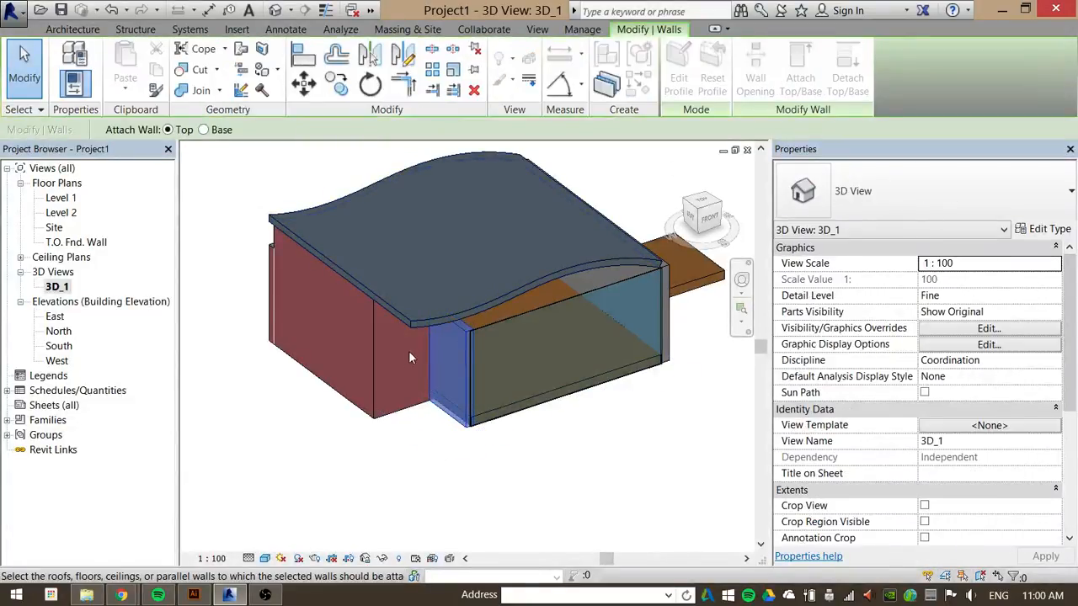
pyautogui.click(481, 314)
pyautogui.click(624, 440)
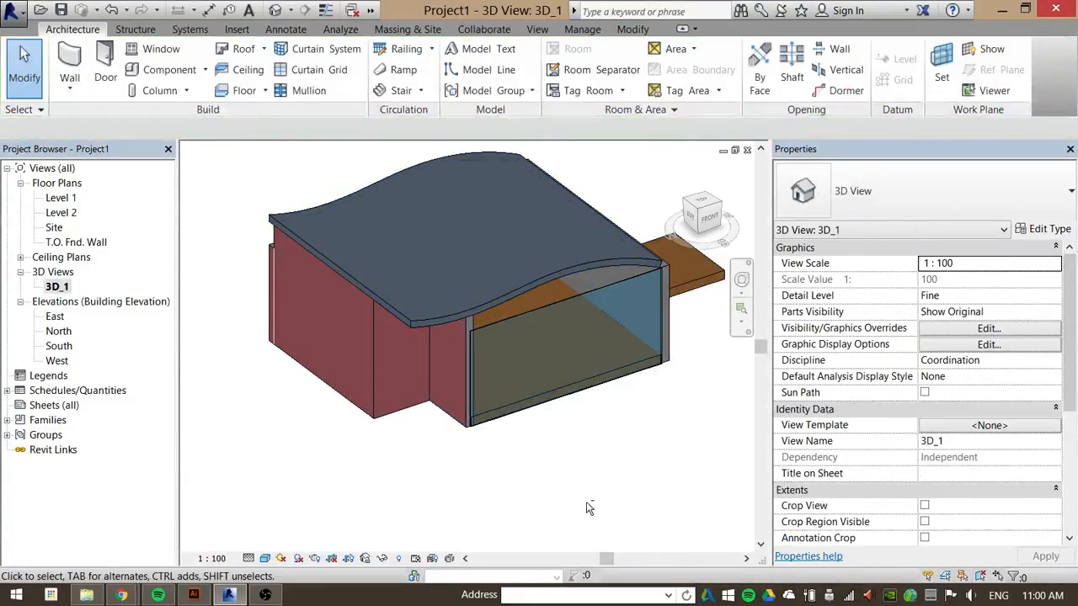
# Attach the tops of the remaining two brick walls, on the deck side and at the rear, to the curved roof together.
pyautogui.keyDown('shift'); pyautogui.moveTo(590, 508); pyautogui.dragTo(425, 388, button='middle'); pyautogui.keyUp('shift')
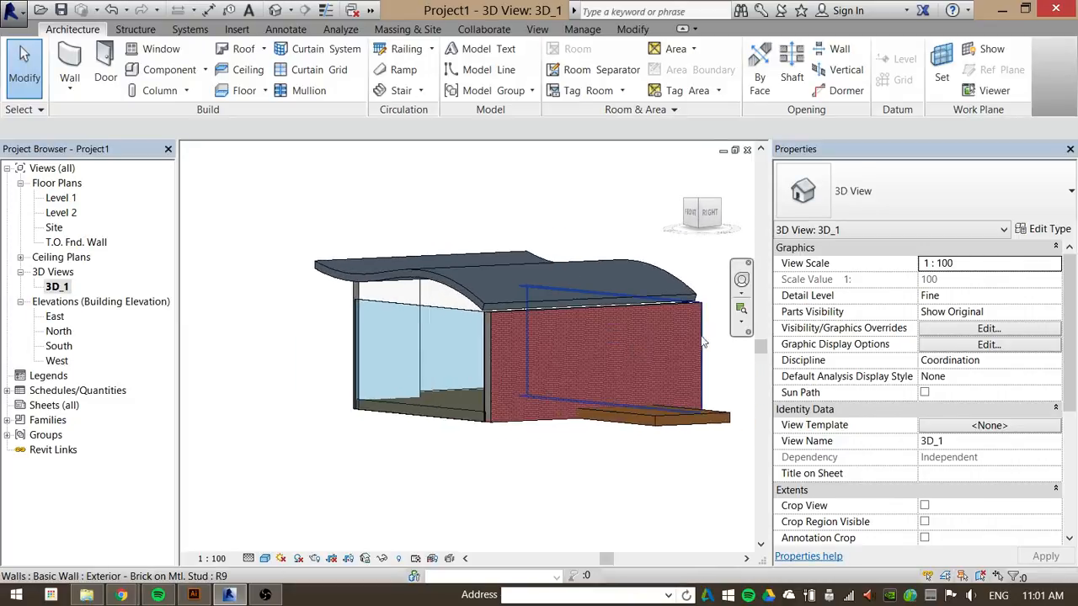
pyautogui.click(701, 343)
pyautogui.keyDown('ctrl'); pyautogui.click(677, 368); pyautogui.keyUp('ctrl')
pyautogui.click(800, 77)
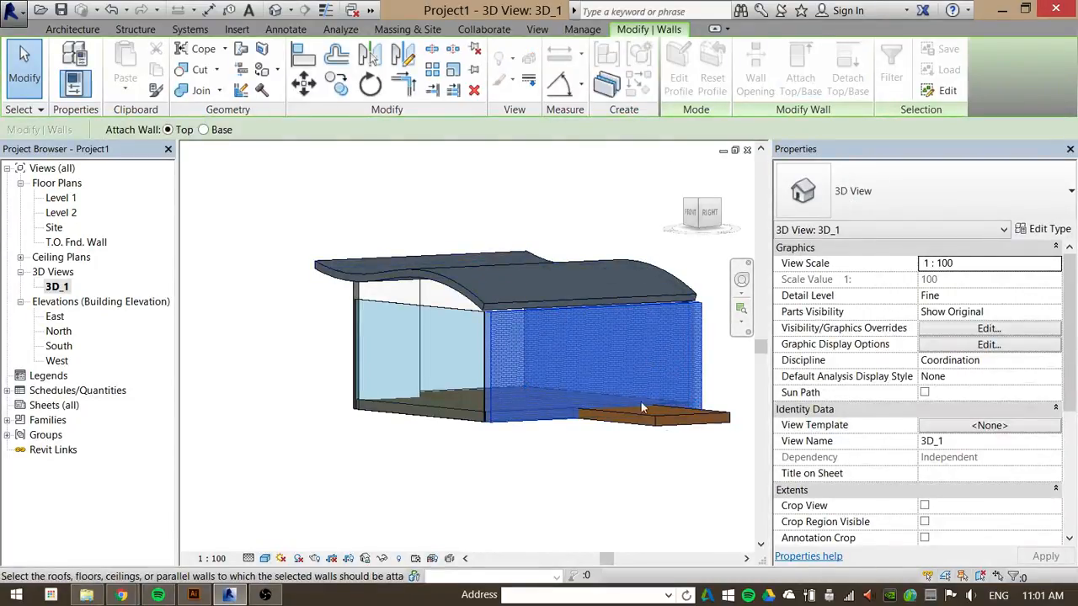
pyautogui.keyDown('shift'); pyautogui.moveTo(641, 407); pyautogui.dragTo(526, 483, button='middle'); pyautogui.keyUp('shift')
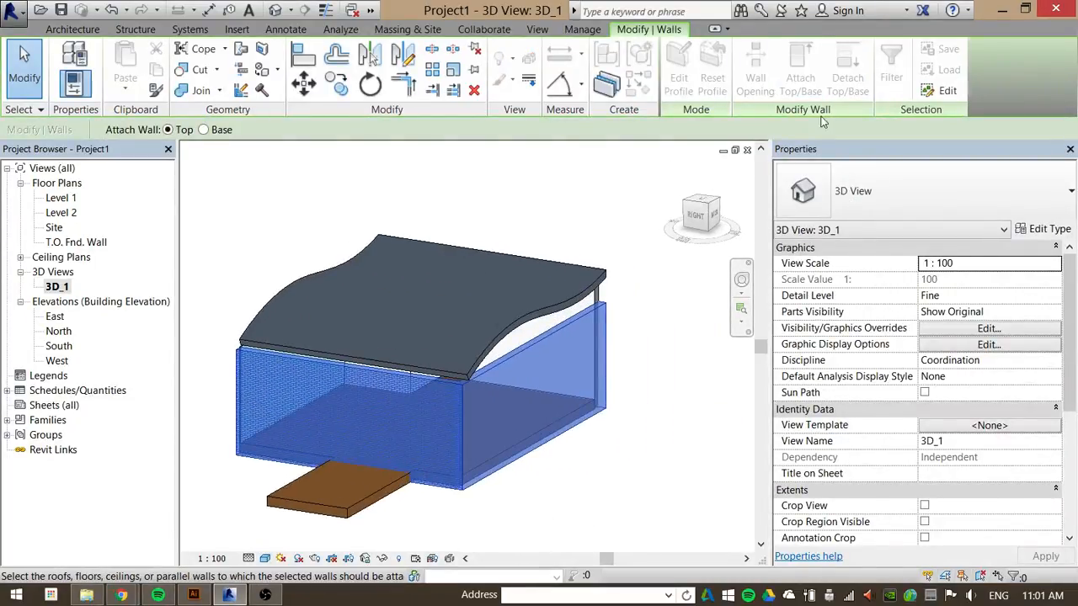
pyautogui.click(552, 310)
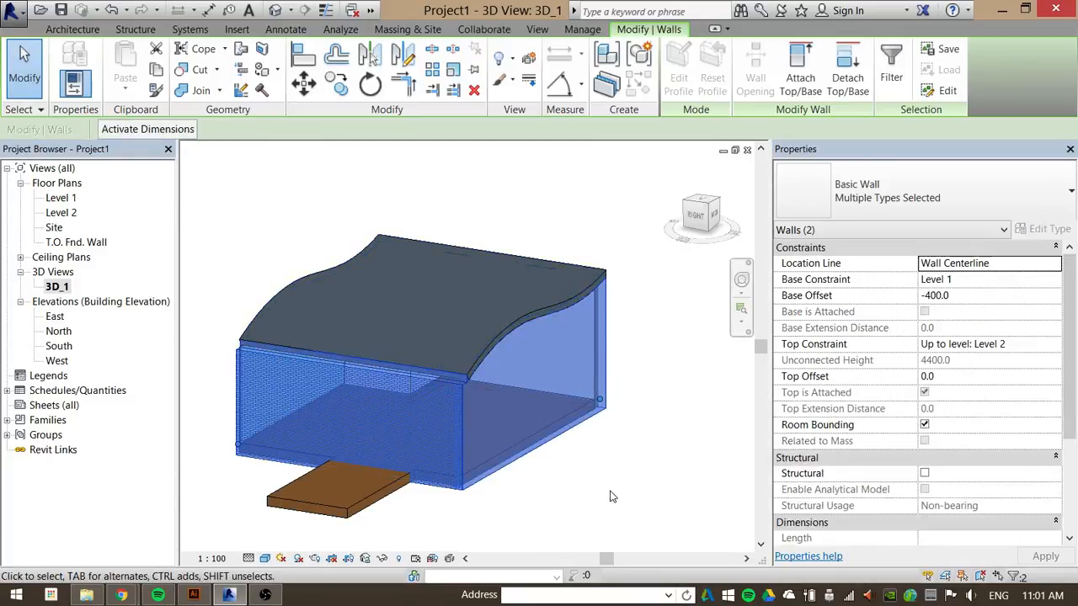
pyautogui.click(619, 522)
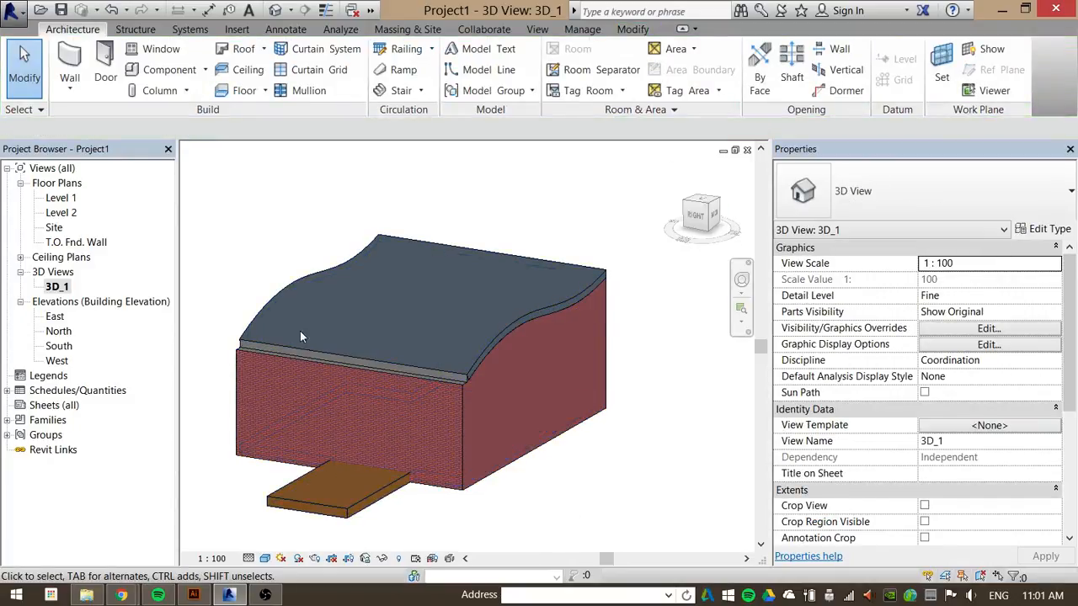
# Stretch both ends of the curved roof's extrusion beyond the walls, starting at about 1269 and ending at about -12017.
pyautogui.keyDown('shift'); pyautogui.moveTo(238, 268); pyautogui.dragTo(622, 274, button='middle'); pyautogui.keyUp('shift')
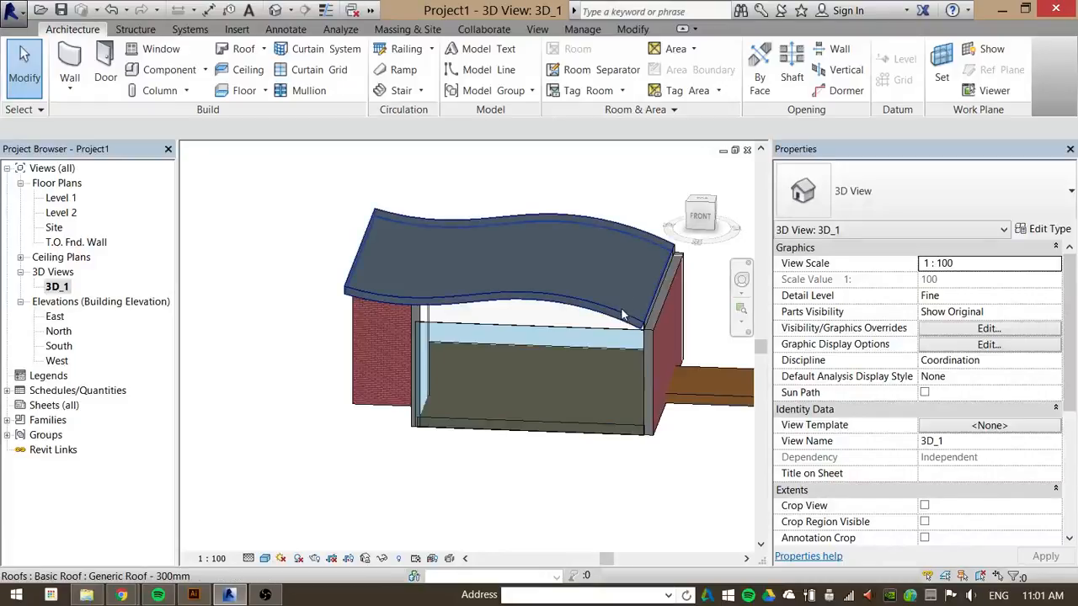
pyautogui.click(625, 316)
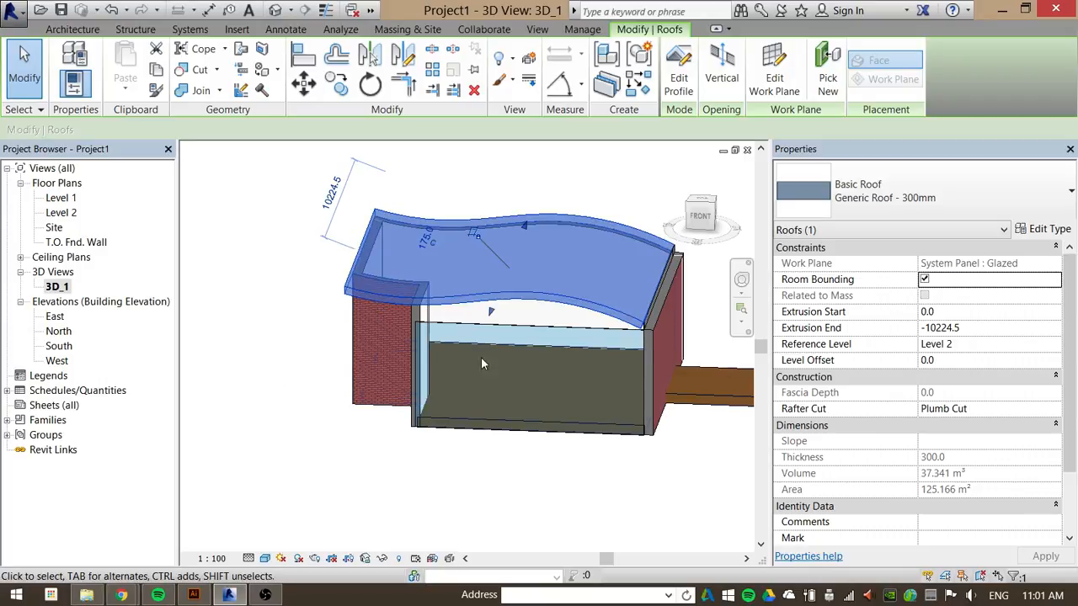
pyautogui.keyDown('shift'); pyautogui.moveTo(334, 387); pyautogui.dragTo(520, 343, button='middle'); pyautogui.keyUp('shift')
pyautogui.moveTo(521, 344); pyautogui.dragTo(508, 399)
pyautogui.keyDown('shift'); pyautogui.moveTo(587, 240); pyautogui.dragTo(298, 349, button='middle'); pyautogui.keyUp('shift')
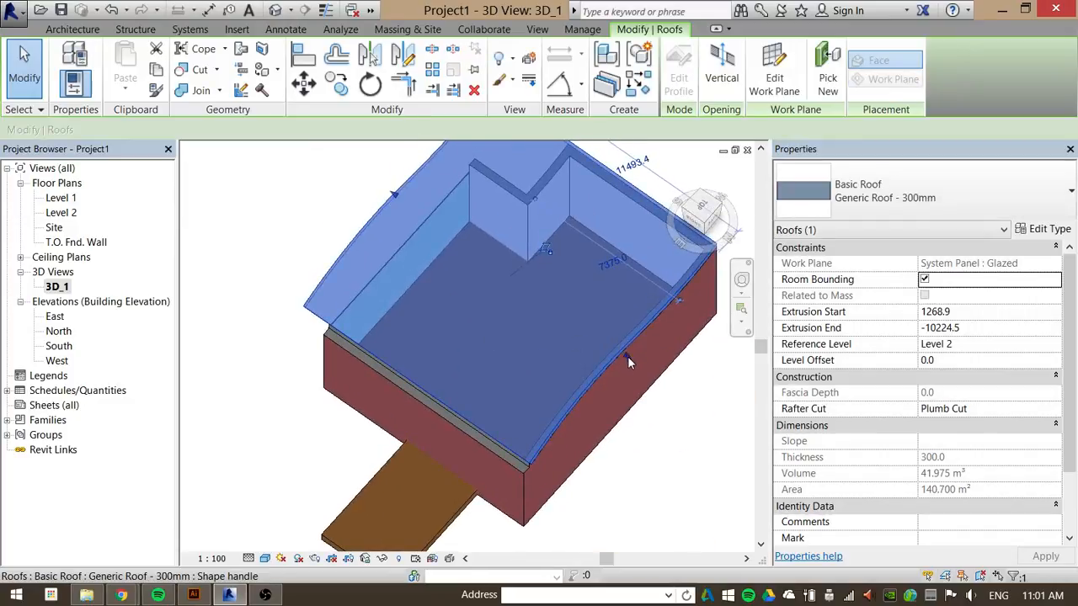
pyautogui.moveTo(627, 360); pyautogui.dragTo(668, 386)
pyautogui.keyDown('shift'); pyautogui.moveTo(278, 361); pyautogui.dragTo(426, 294, button='middle'); pyautogui.keyUp('shift')
pyautogui.keyDown('shift'); pyautogui.moveTo(339, 295); pyautogui.dragTo(450, 329, button='middle'); pyautogui.keyUp('shift')
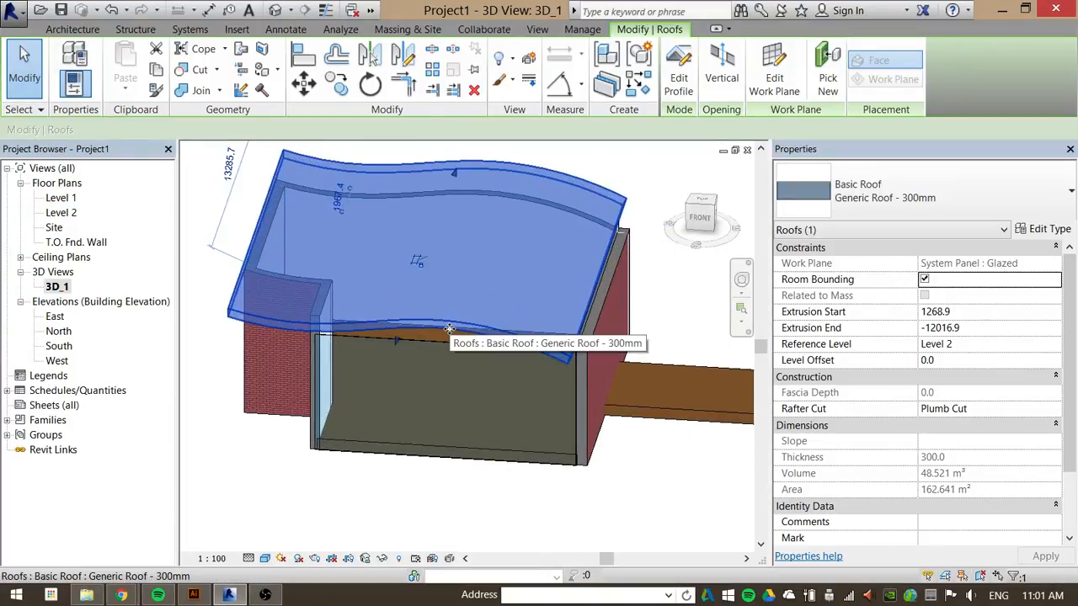
pyautogui.moveTo(449, 329); pyautogui.dragTo(496, 332)
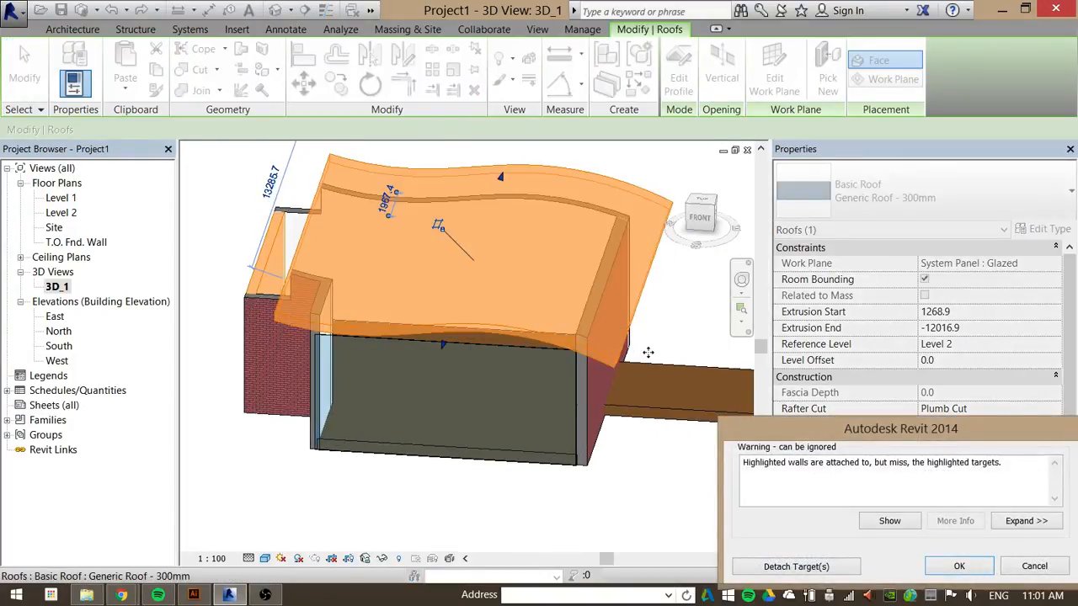
pyautogui.press('Escape')
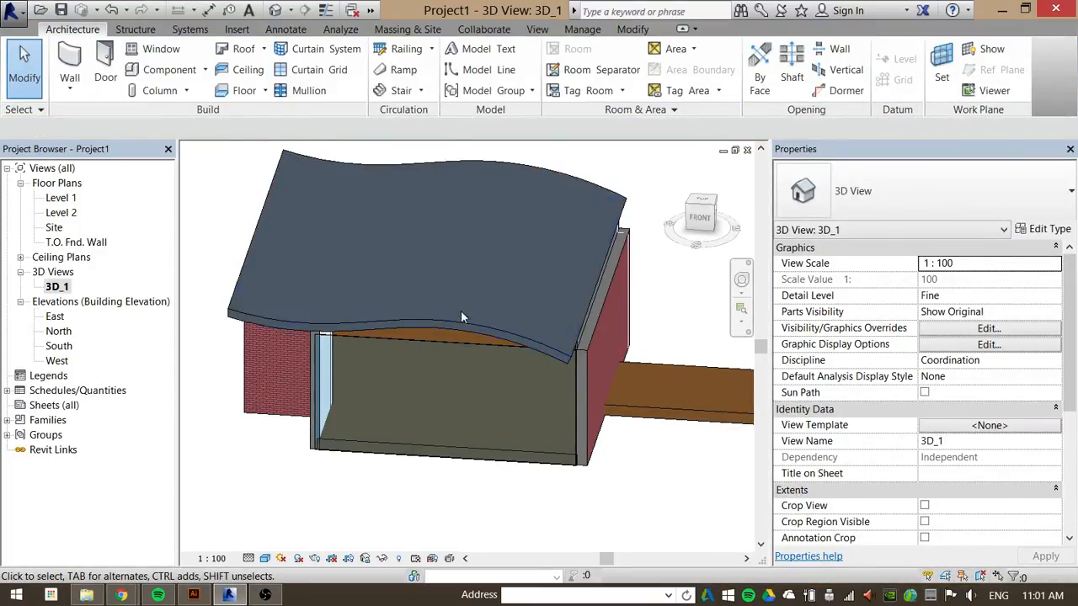
# In the South elevation, edit the curved roof's profile so both spline ends overhang the outer side walls, and finish the edit.
pyautogui.doubleClick(61, 361)
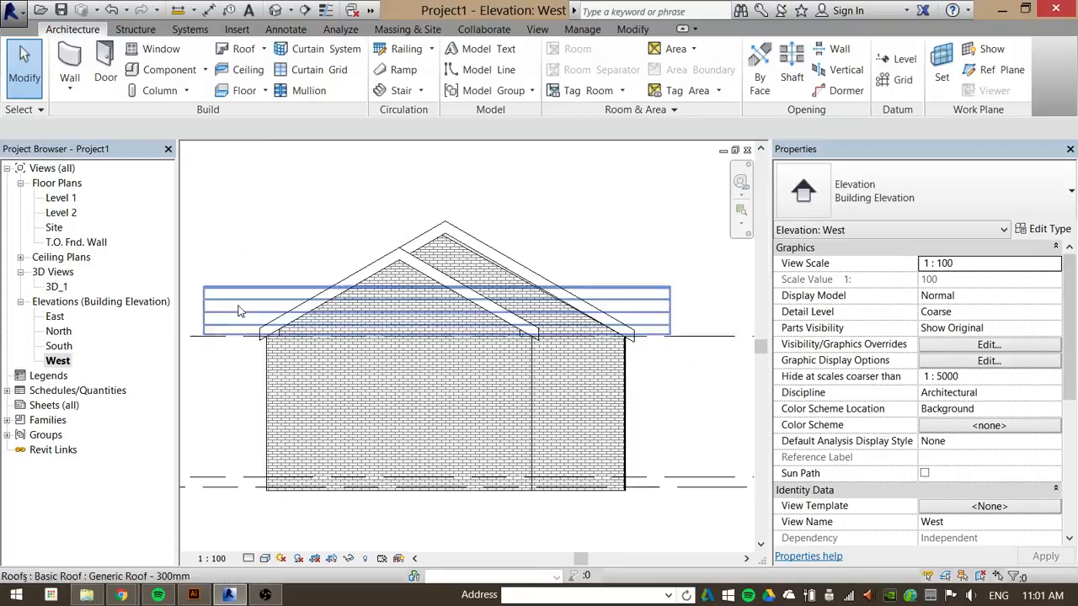
pyautogui.doubleClick(61, 346)
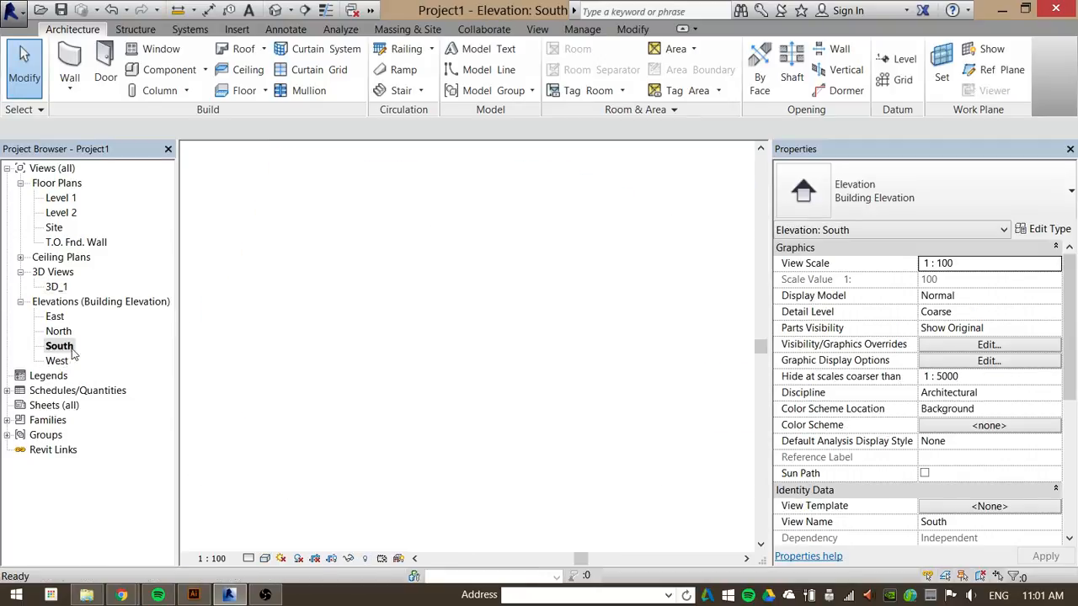
pyautogui.click(470, 270)
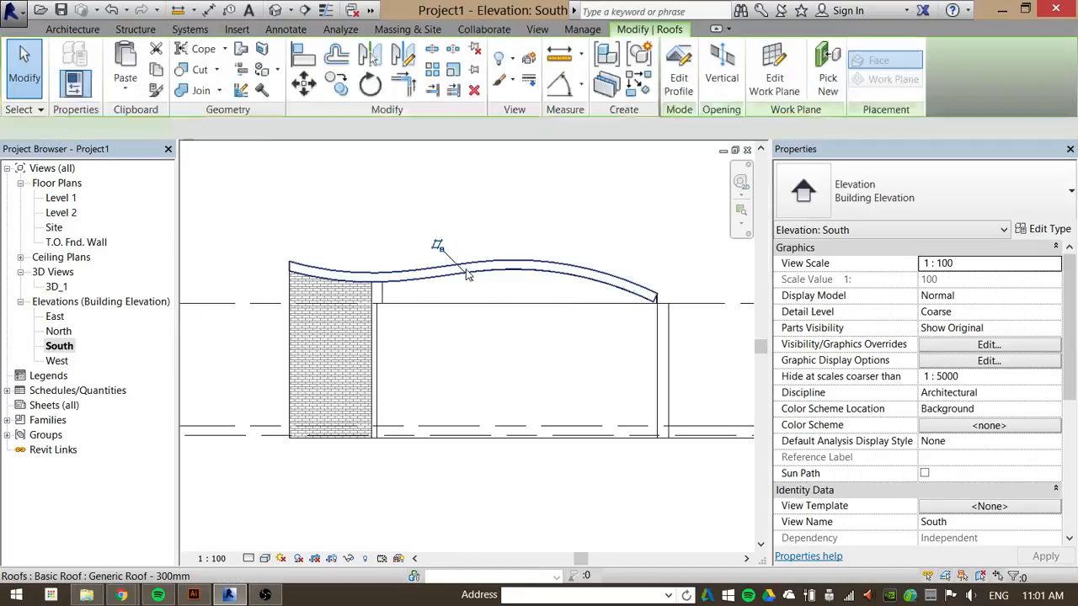
pyautogui.click(680, 84)
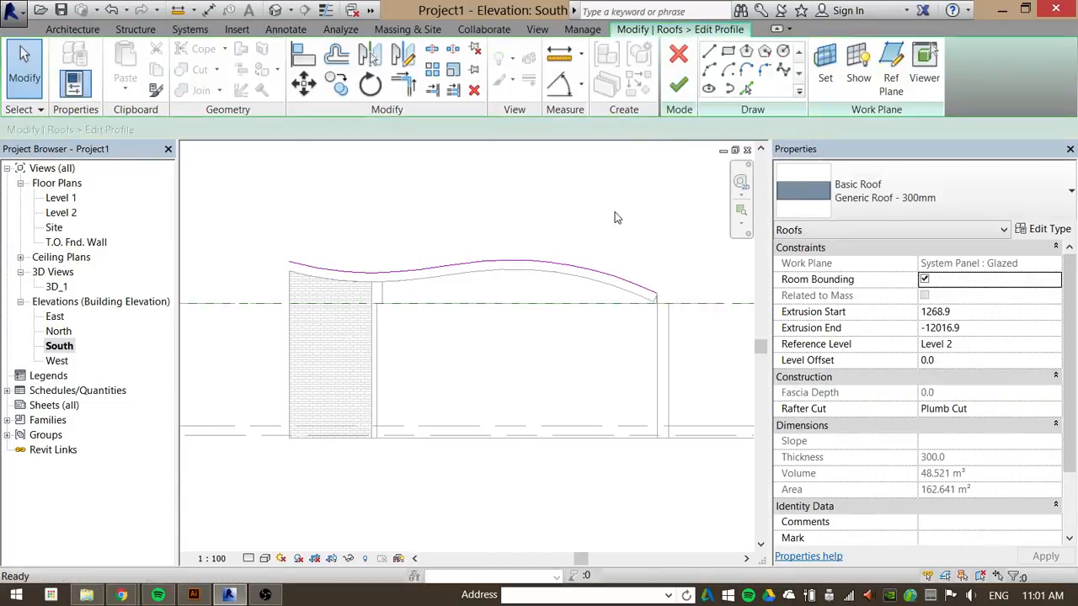
pyautogui.click(657, 295)
pyautogui.moveTo(660, 297); pyautogui.dragTo(701, 303)
pyautogui.moveTo(288, 262); pyautogui.dragTo(261, 250)
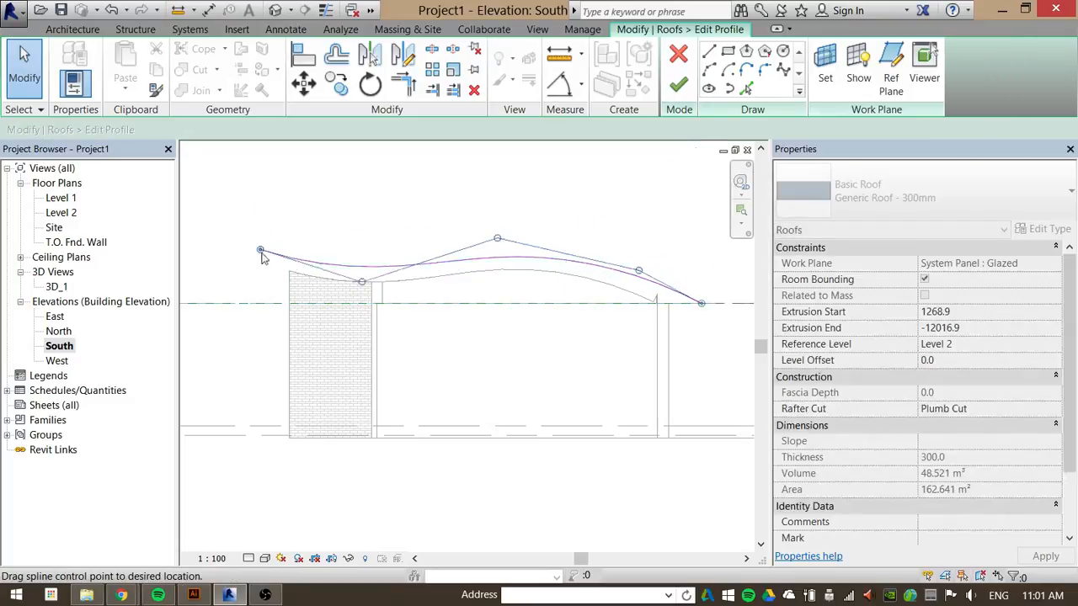
pyautogui.click(679, 84)
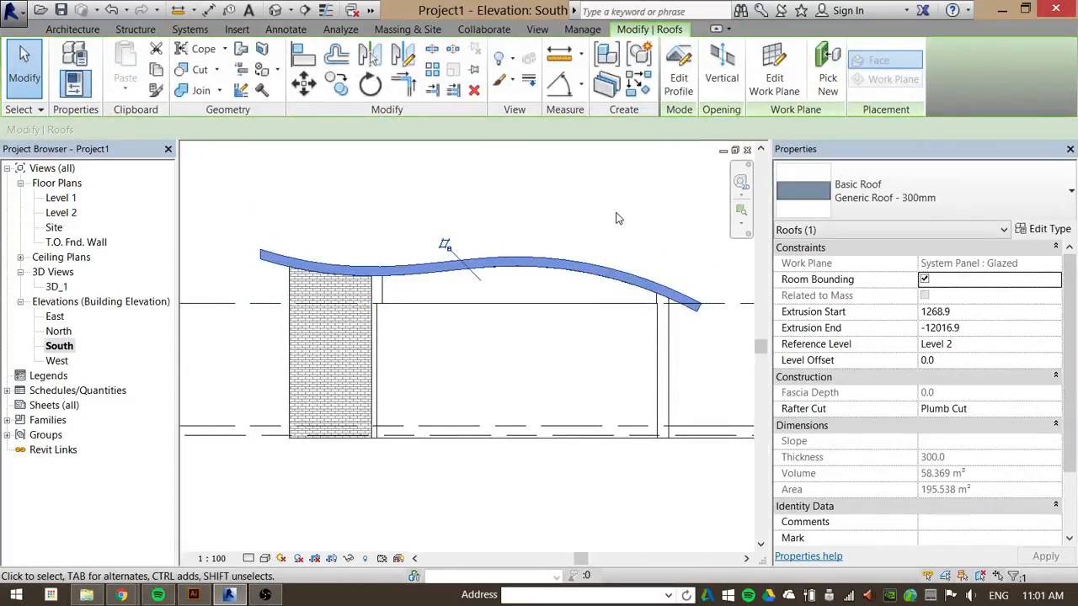
pyautogui.click(619, 220)
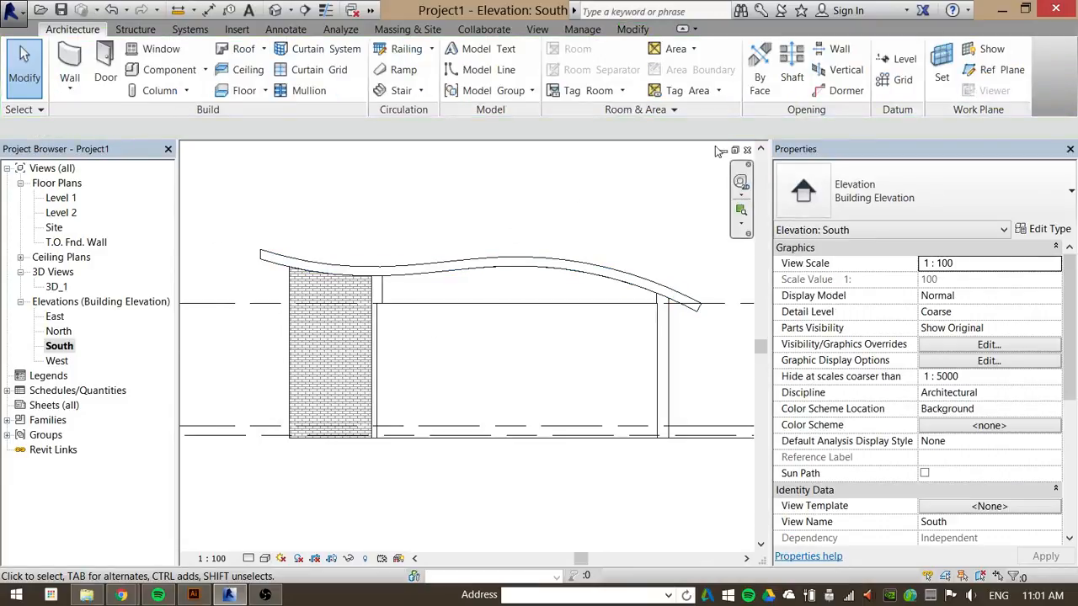
# Close the South elevation and examine the roof's overhangs in the 3D_1 view.
pyautogui.click(747, 150)
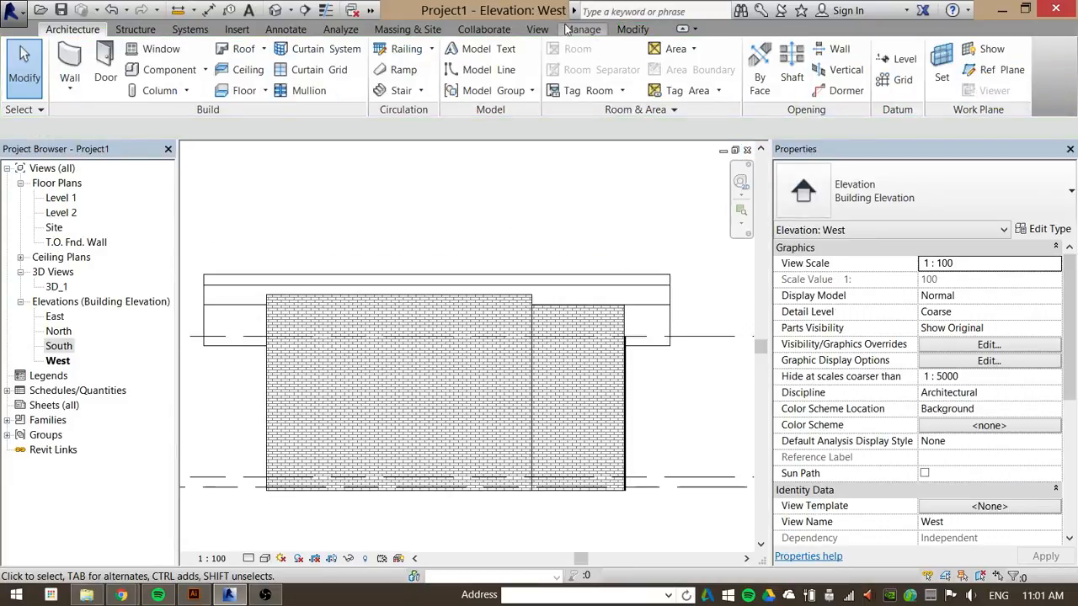
pyautogui.click(539, 28)
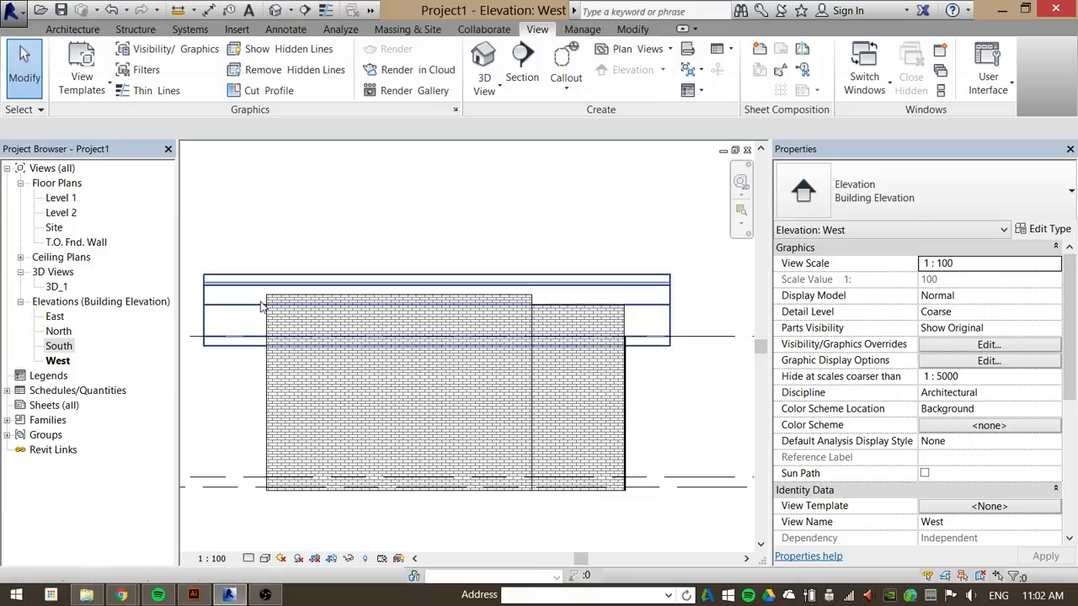
pyautogui.doubleClick(56, 287)
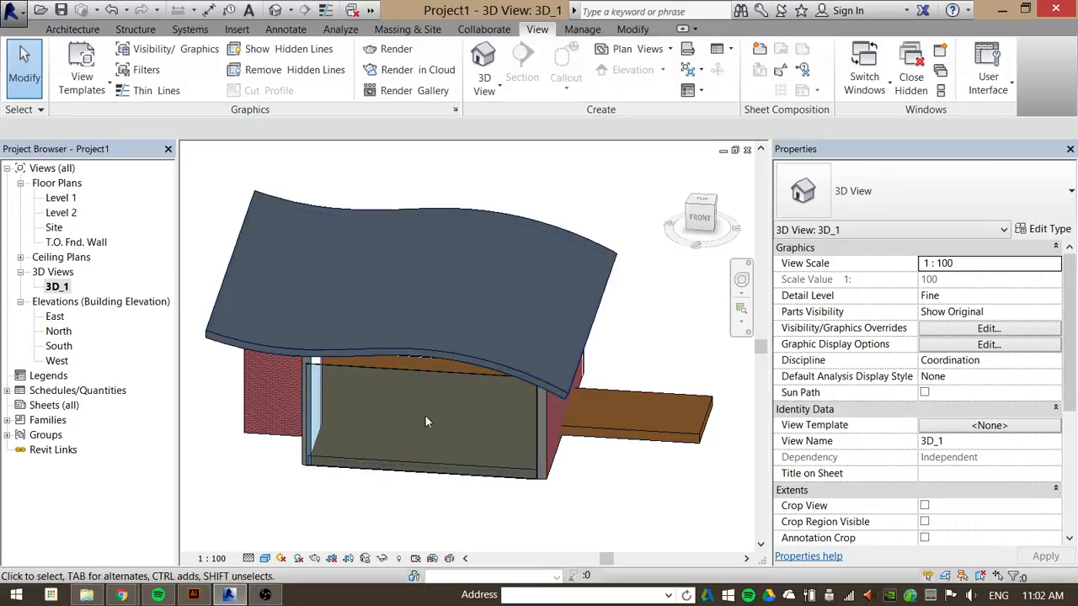
pyautogui.keyDown('shift'); pyautogui.moveTo(632, 366); pyautogui.dragTo(608, 402, button='middle'); pyautogui.keyUp('shift')
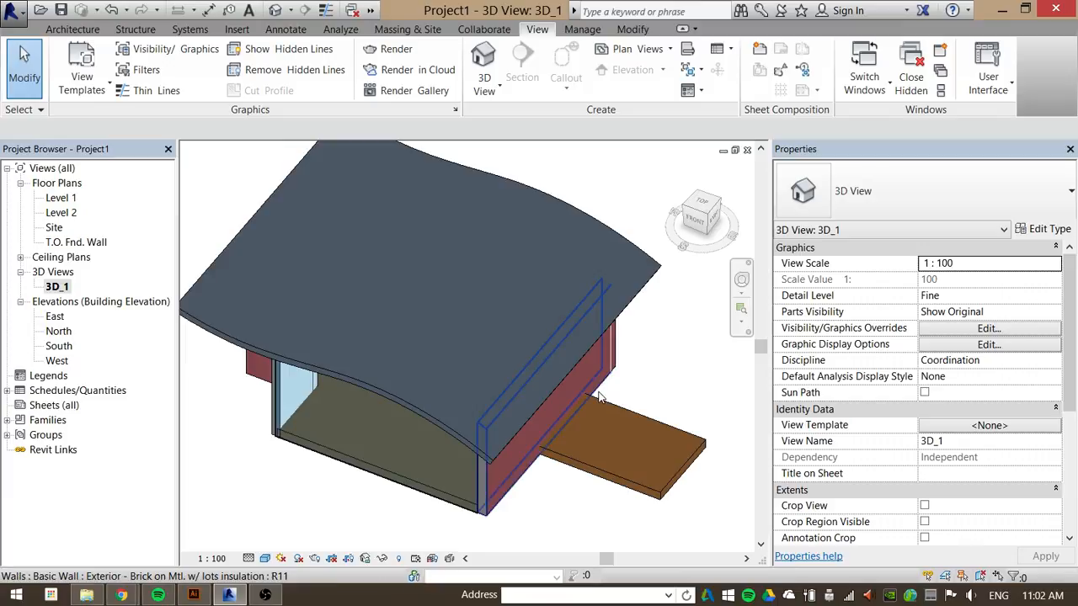
# On the Level 1 plan, place an M_Single-Flush 0915 x 2134mm door in the short recessed wall, 1100 from the outer side wall.
pyautogui.doubleClick(61, 198)
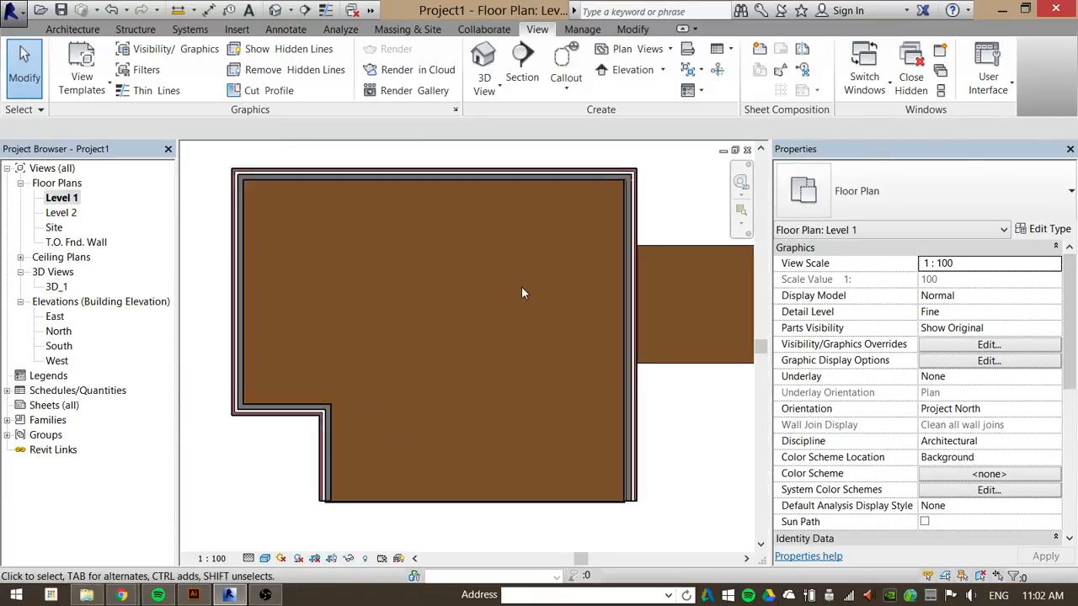
pyautogui.scroll(1, 521, 292)
pyautogui.scroll(-2, 509, 291)
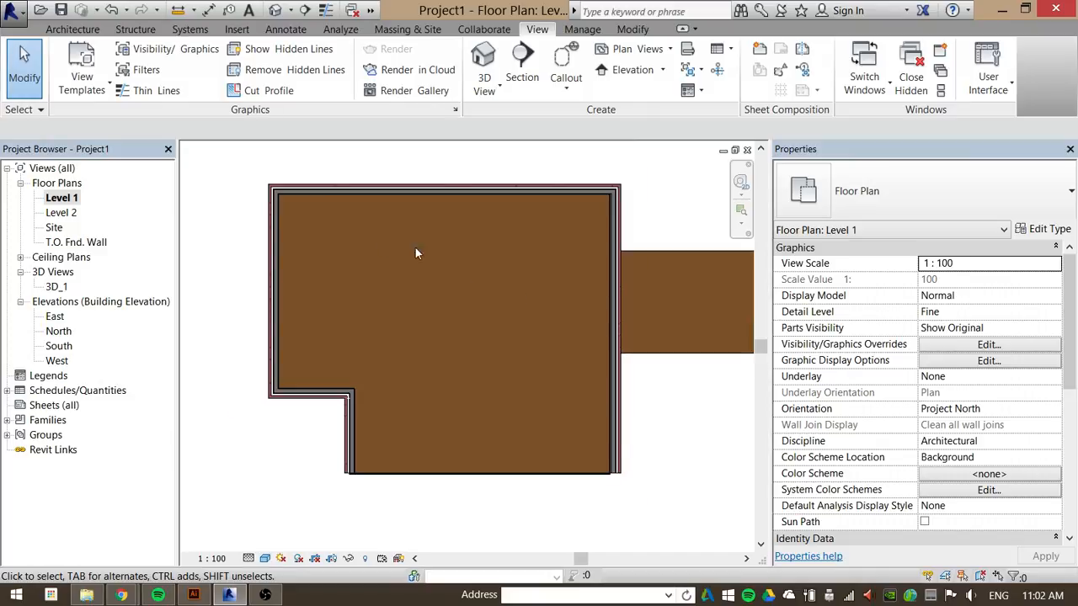
pyautogui.click(65, 32)
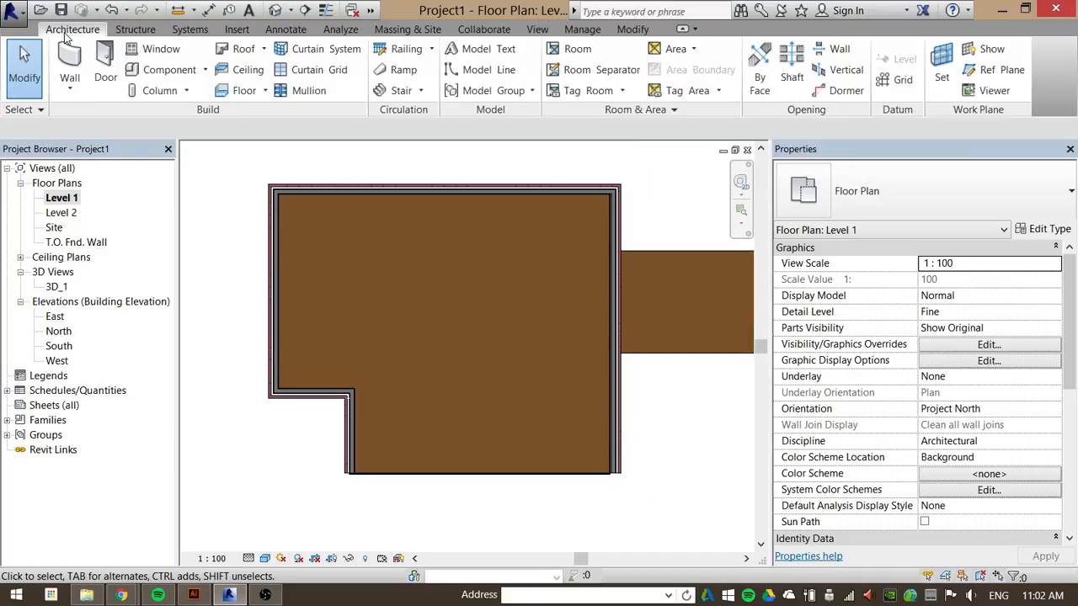
pyautogui.click(108, 69)
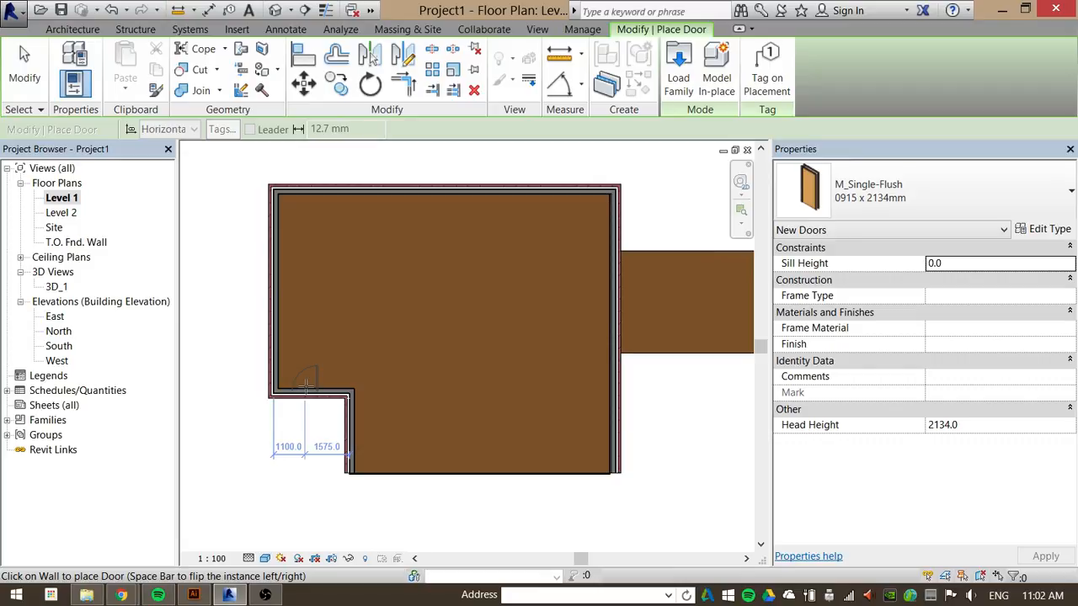
pyautogui.scroll(3, 308, 375)
pyautogui.click(24, 67)
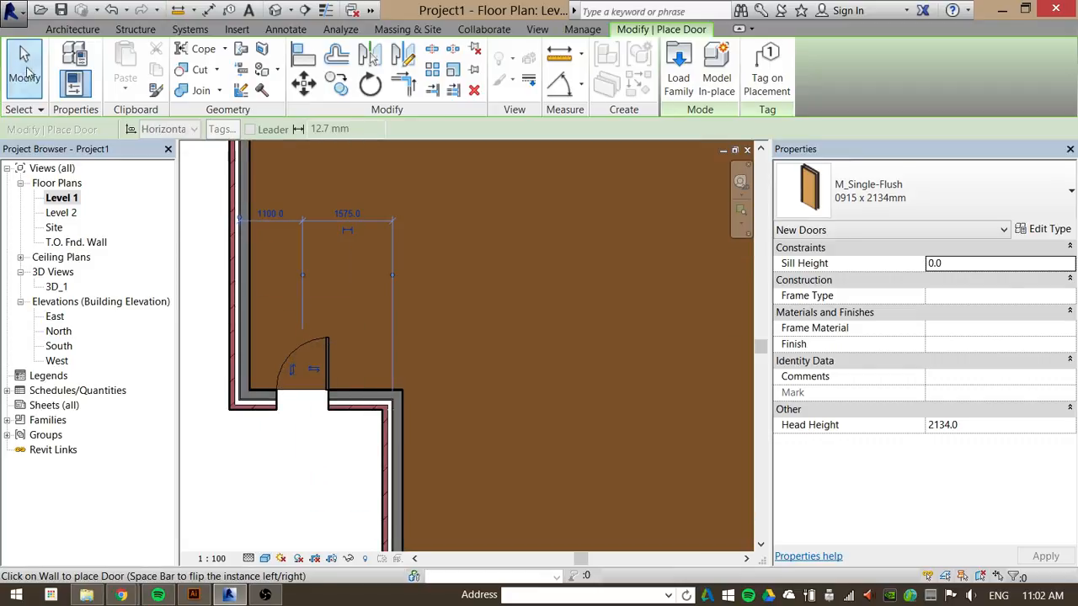
# Flip the door's hand and facing so it is hinged nearest the outer side wall and swings into the building.
pyautogui.click(316, 371)
pyautogui.click(315, 370)
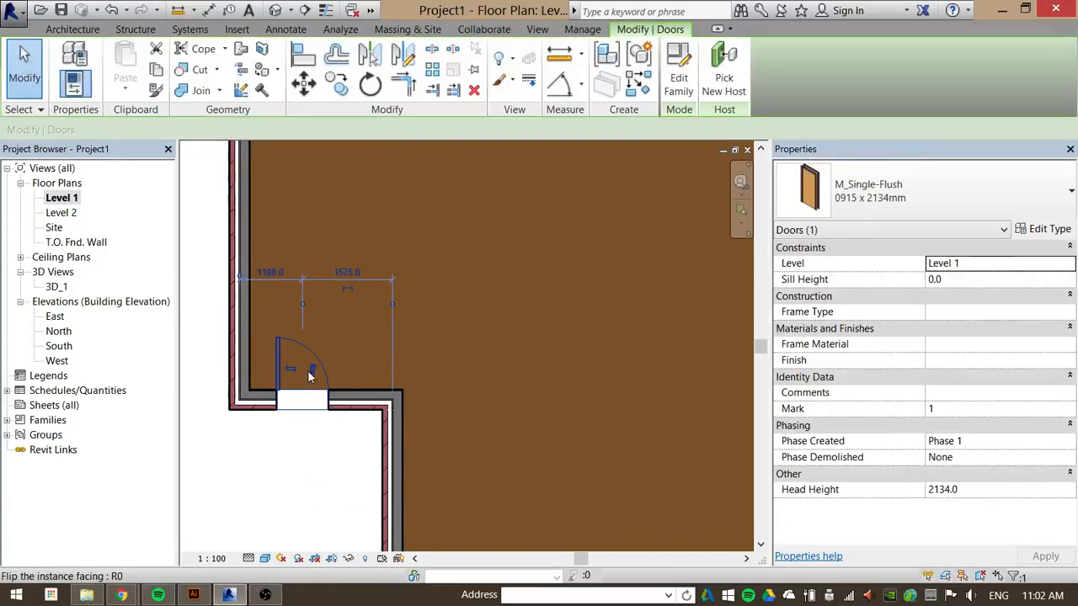
pyautogui.click(292, 372)
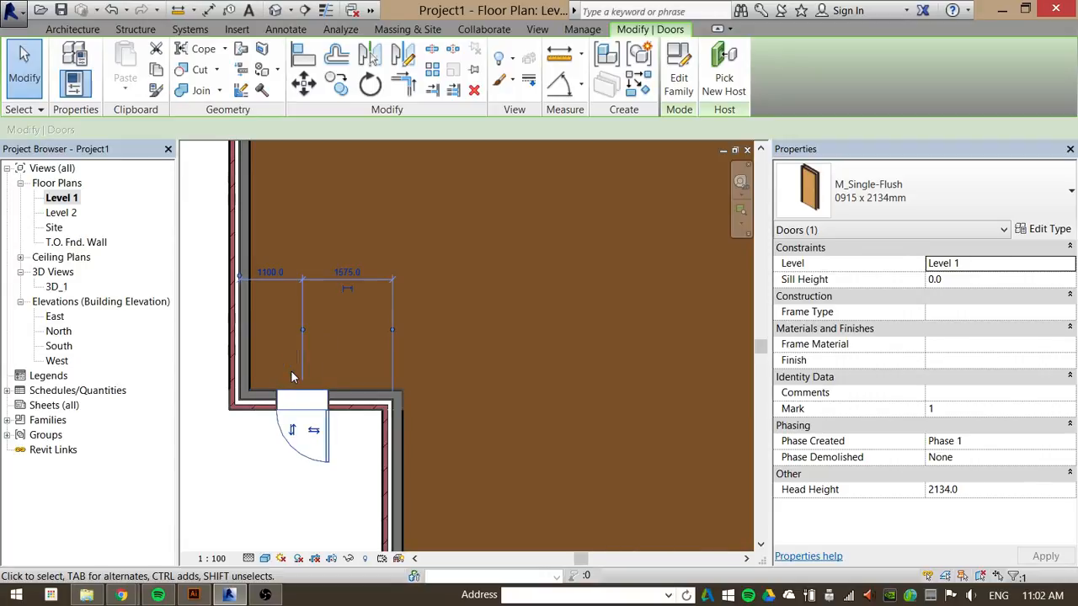
pyautogui.click(293, 433)
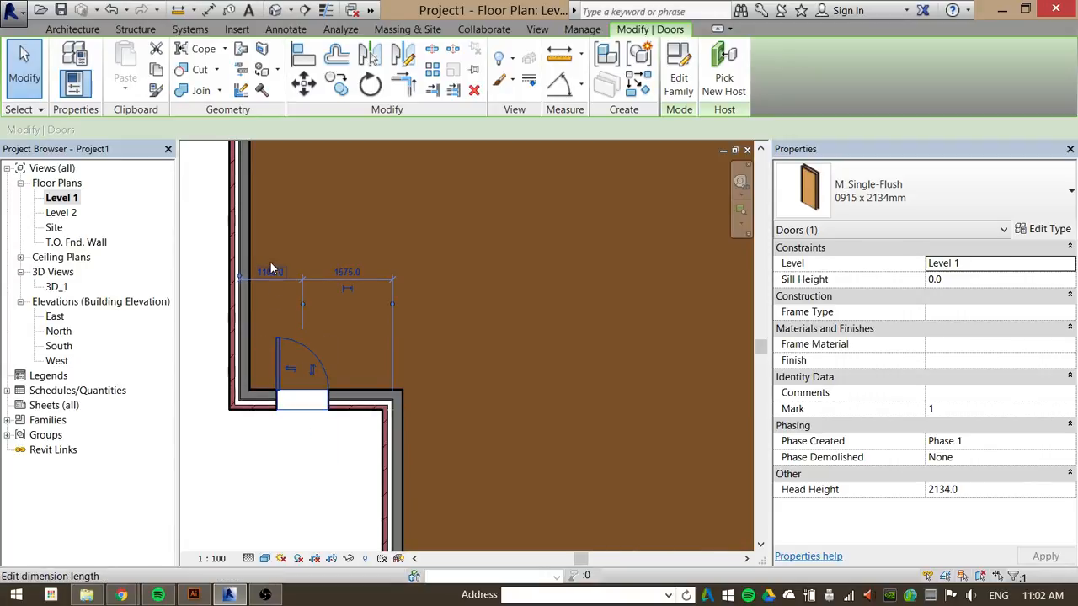
# Set the door's distance from the west outer side wall to 500.
pyautogui.click(274, 284)
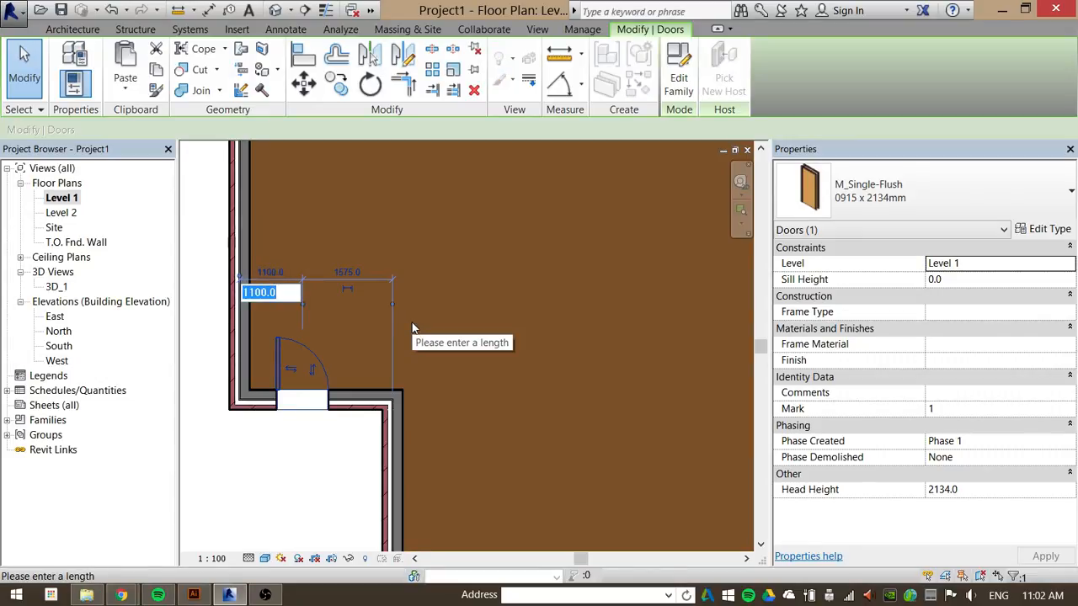
pyautogui.write('500')
pyautogui.press('Return')
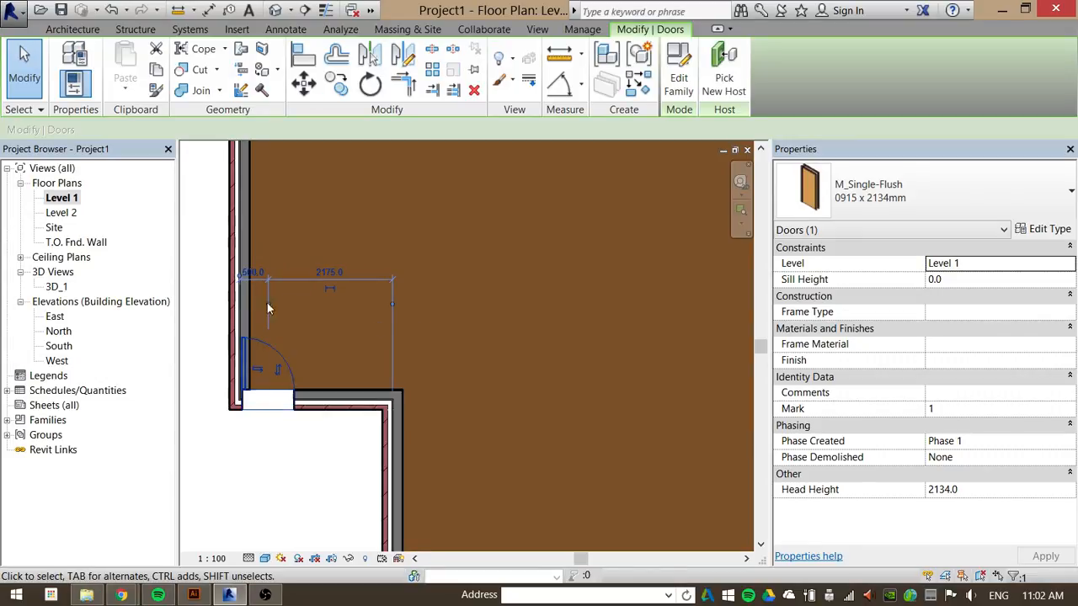
# Set the door's distance from the west outer side wall to 700 and deselect the door.
pyautogui.click(259, 278)
pyautogui.write('700')
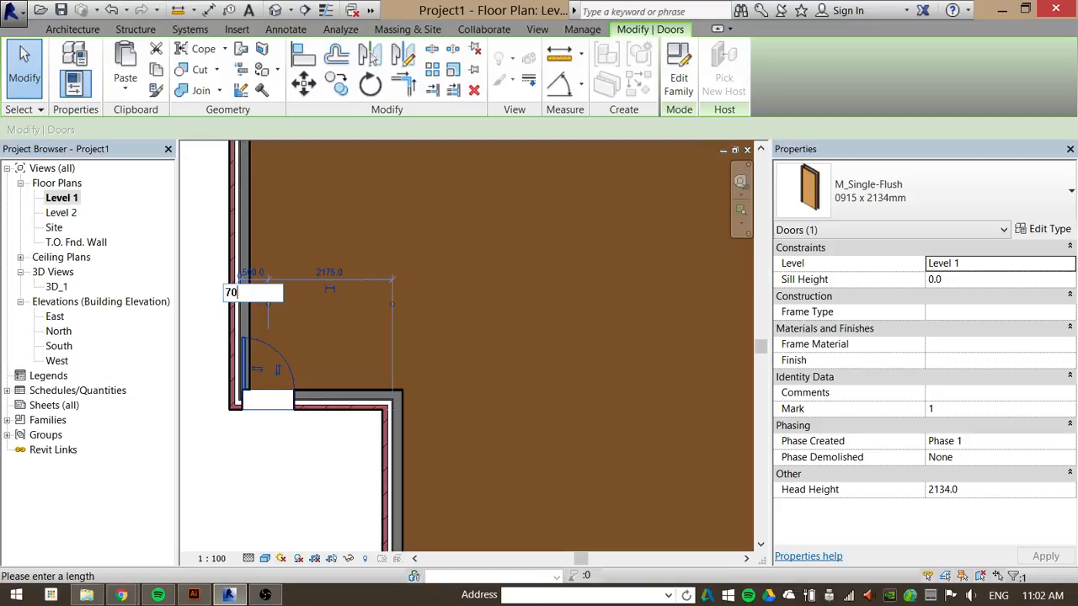
pyautogui.press('Return')
pyautogui.click(289, 464)
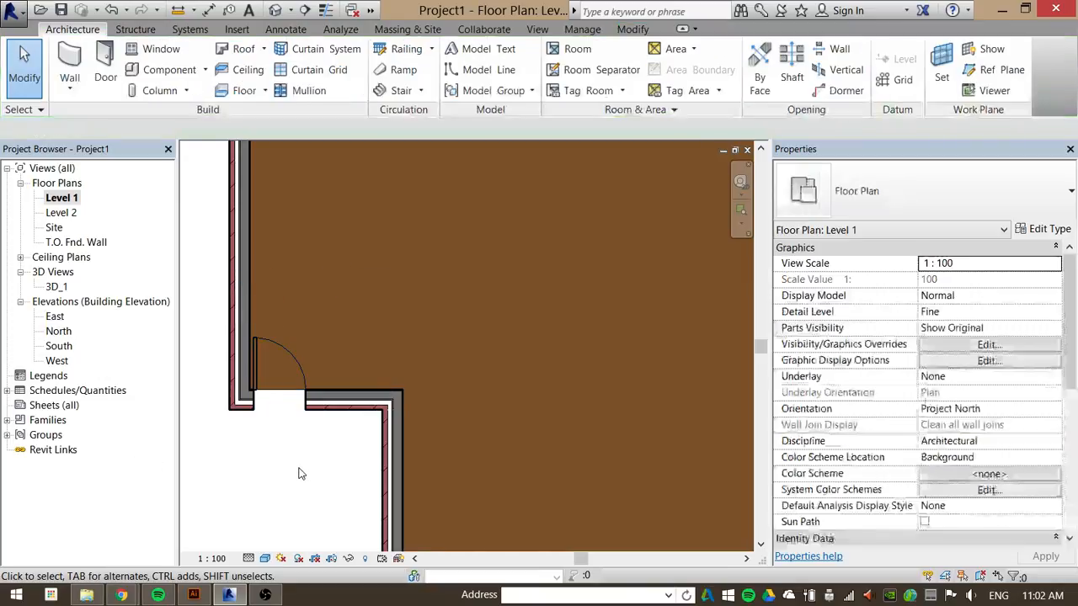
# Place M_Fixed 0915 x 1830mm windows on Level 1: two in the west wall and one in the north wall, 1300 from its west end.
pyautogui.scroll(-2, 284, 448)
pyautogui.scroll(-1, 284, 438)
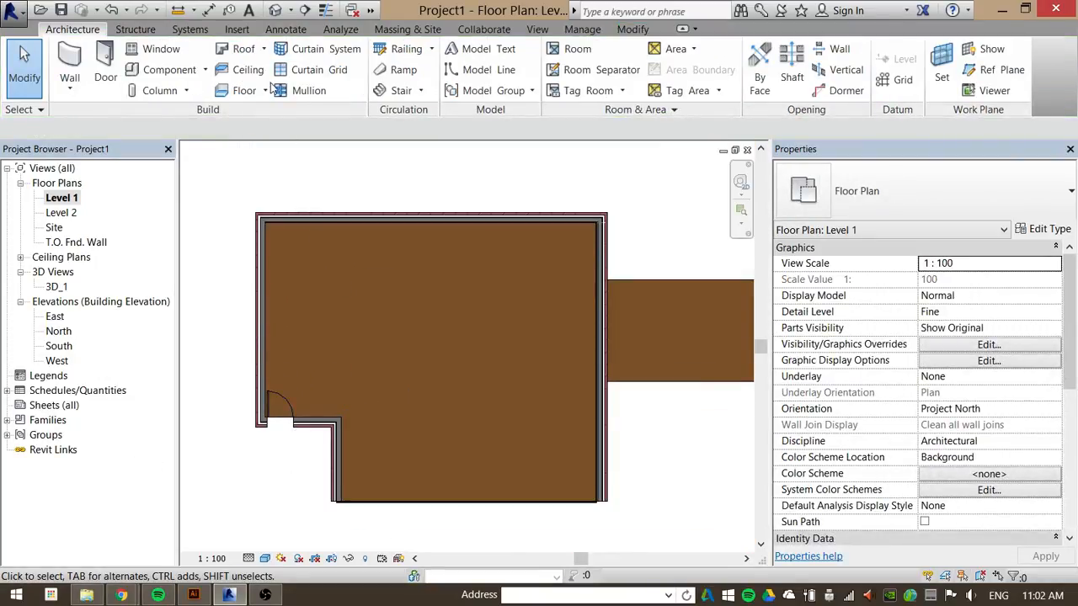
pyautogui.click(162, 50)
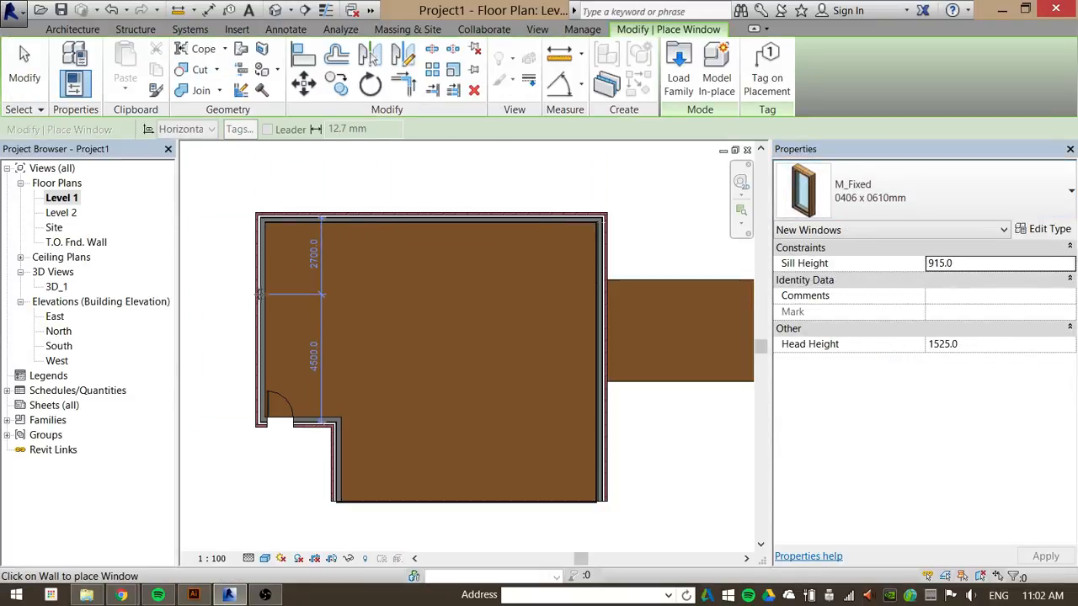
pyautogui.click(989, 185)
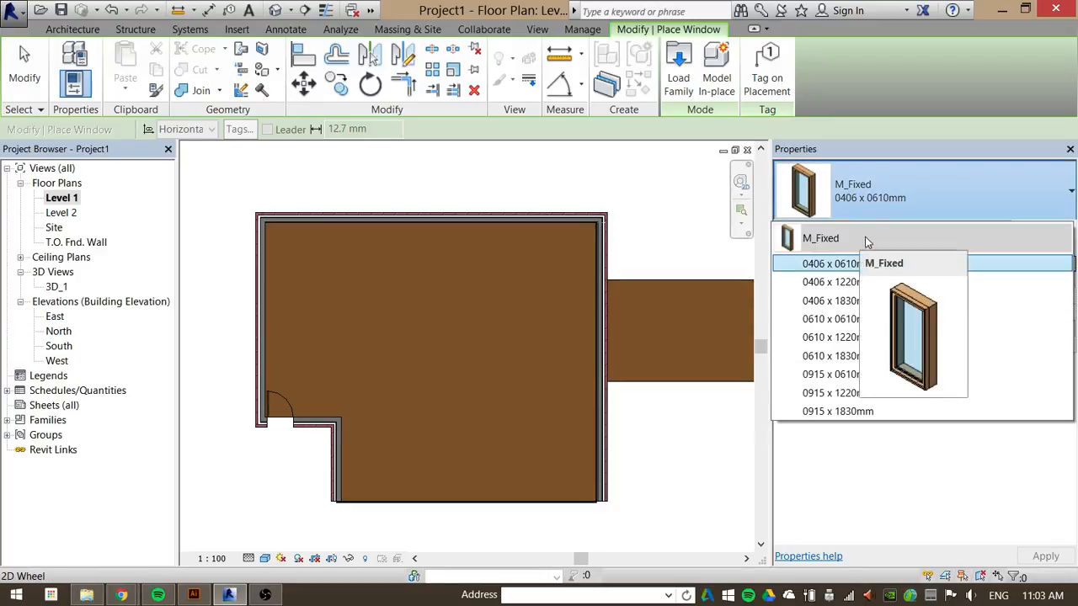
pyautogui.click(829, 412)
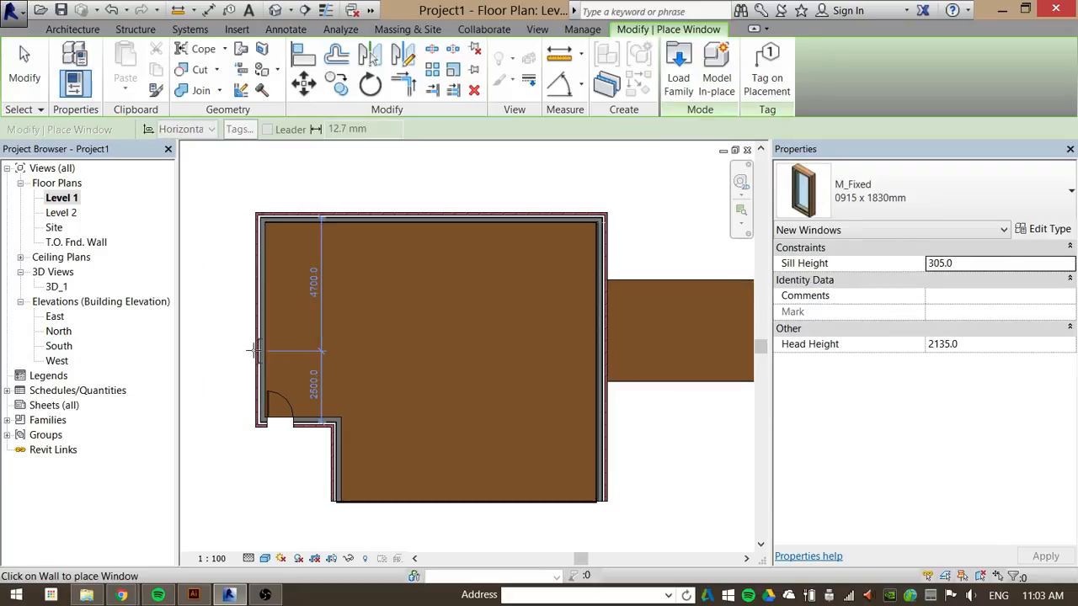
pyautogui.click(253, 345)
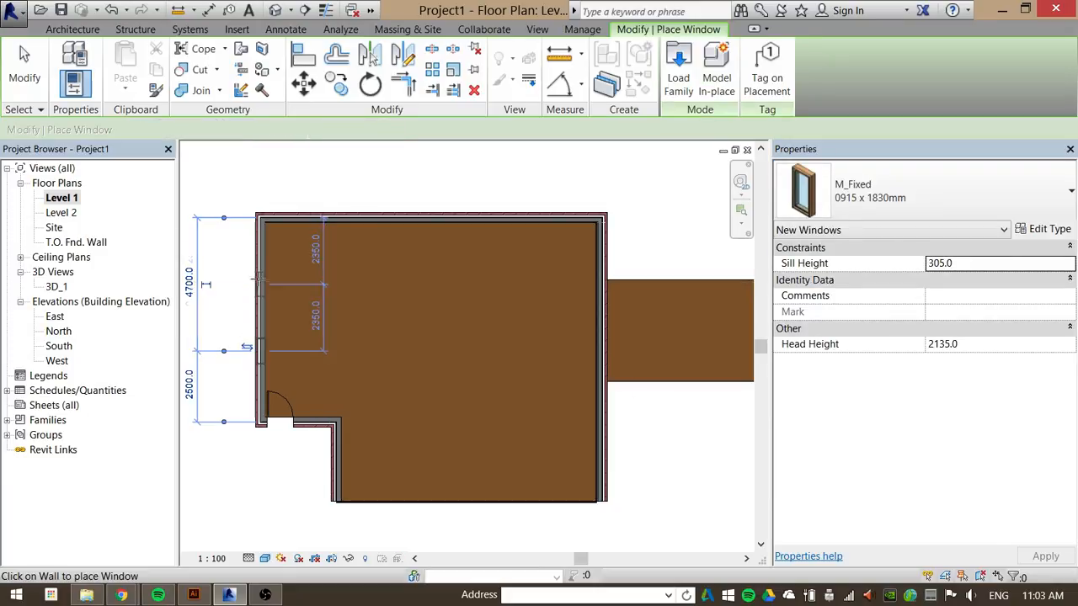
pyautogui.click(297, 212)
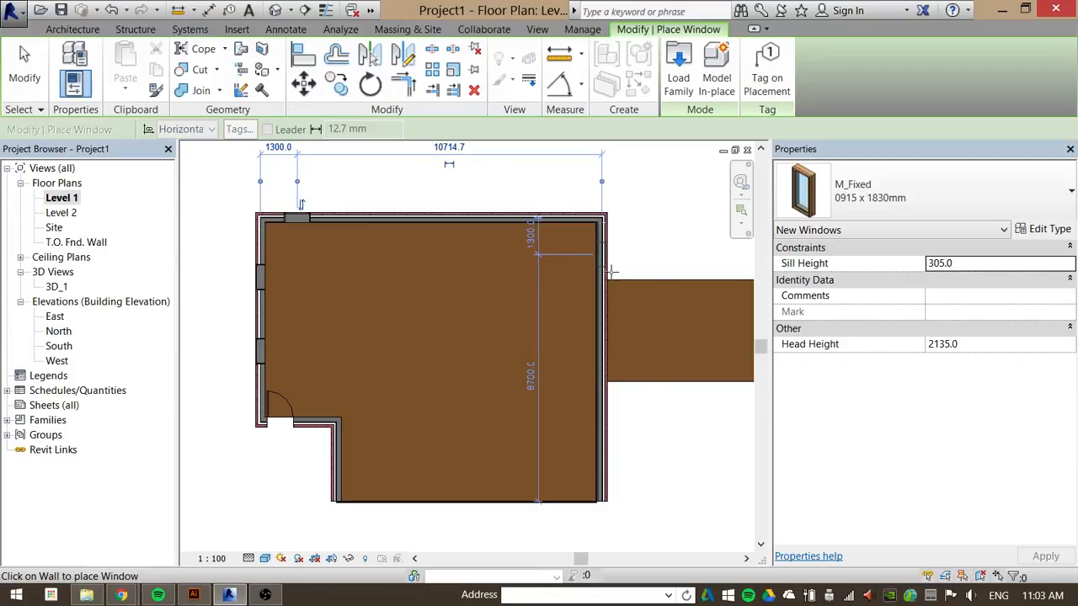
# Place three more windows in the east wall, 1300 from the north end, 5600 and 1700 from the south end, and end placement.
pyautogui.click(612, 271)
pyautogui.click(613, 343)
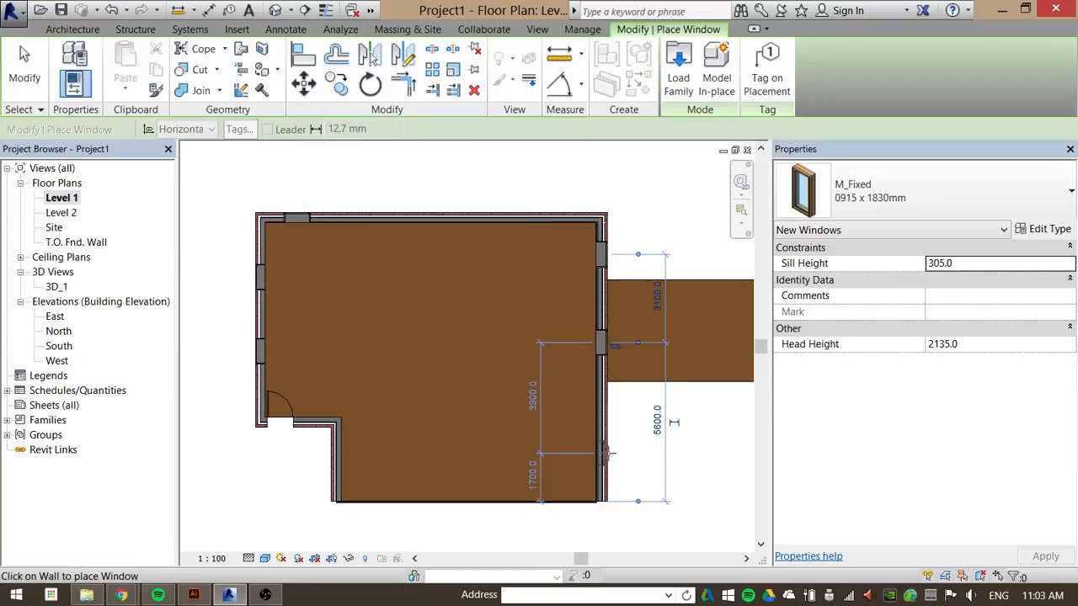
pyautogui.press('Escape')
pyautogui.press('Escape')
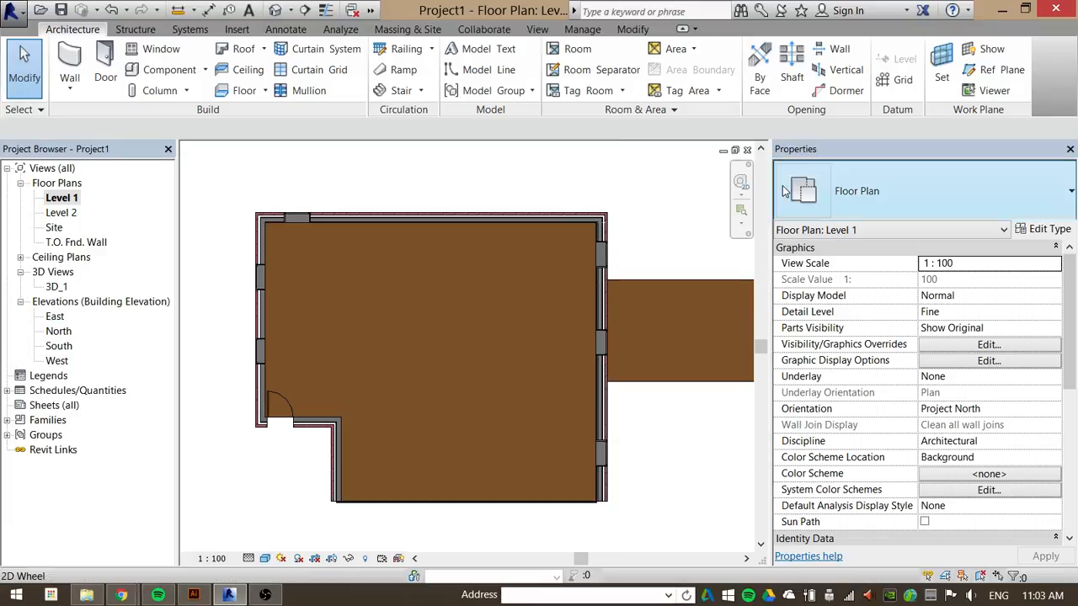
# Open the 3D_1 view and examine the new door and windows from the front.
pyautogui.click(56, 287)
pyautogui.doubleClick(57, 287)
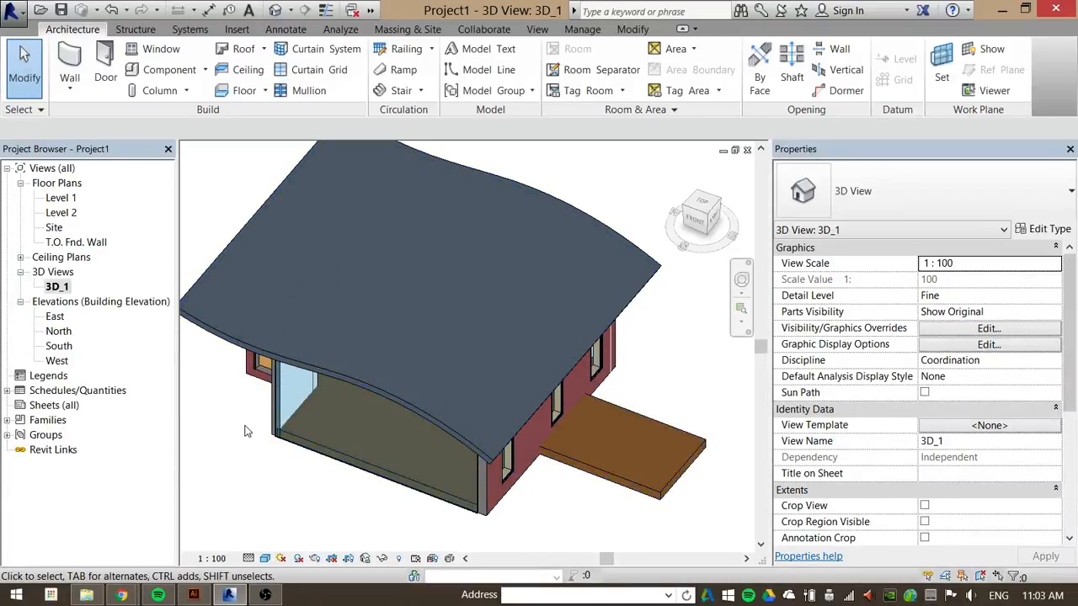
pyautogui.keyDown('shift'); pyautogui.moveTo(245, 431); pyautogui.dragTo(335, 371, button='middle'); pyautogui.keyUp('shift')
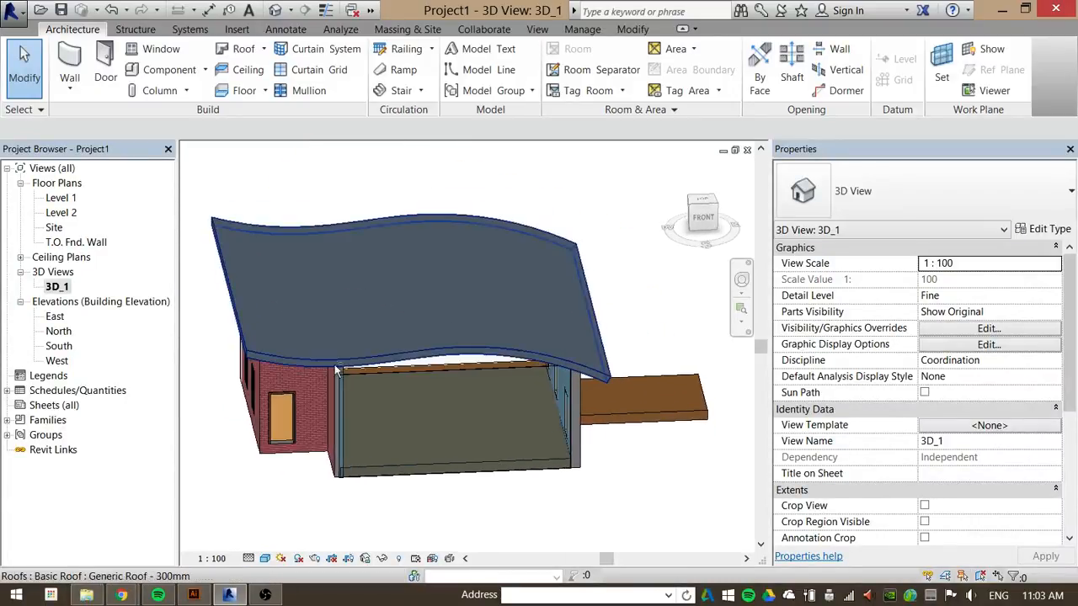
# Try to attach the top of the front curtain wall to the curved roof.
pyautogui.click(397, 395)
pyautogui.click(800, 77)
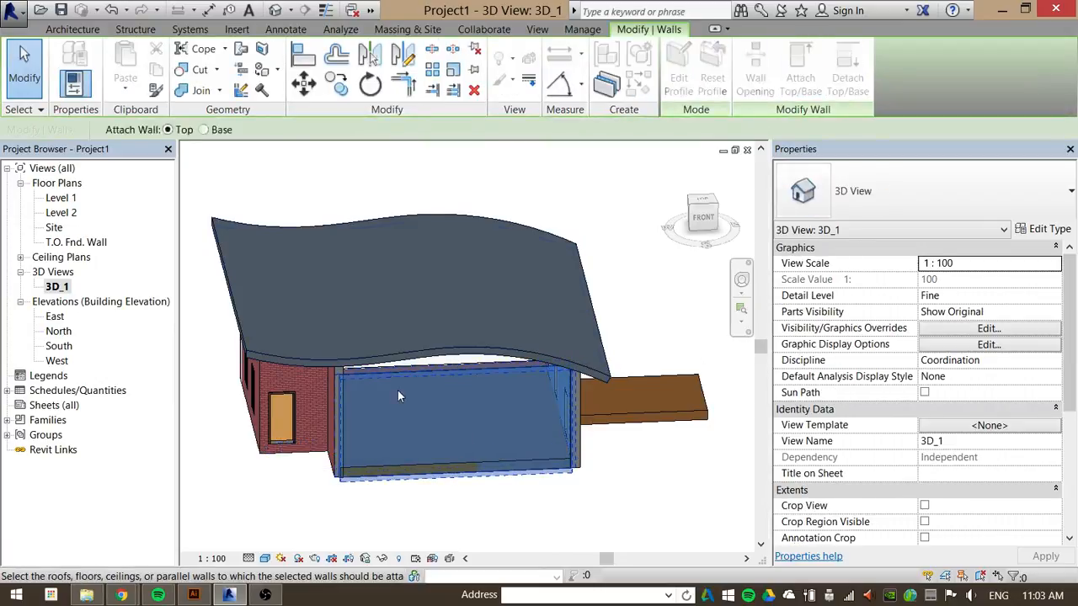
pyautogui.click(428, 279)
pyautogui.click(1019, 567)
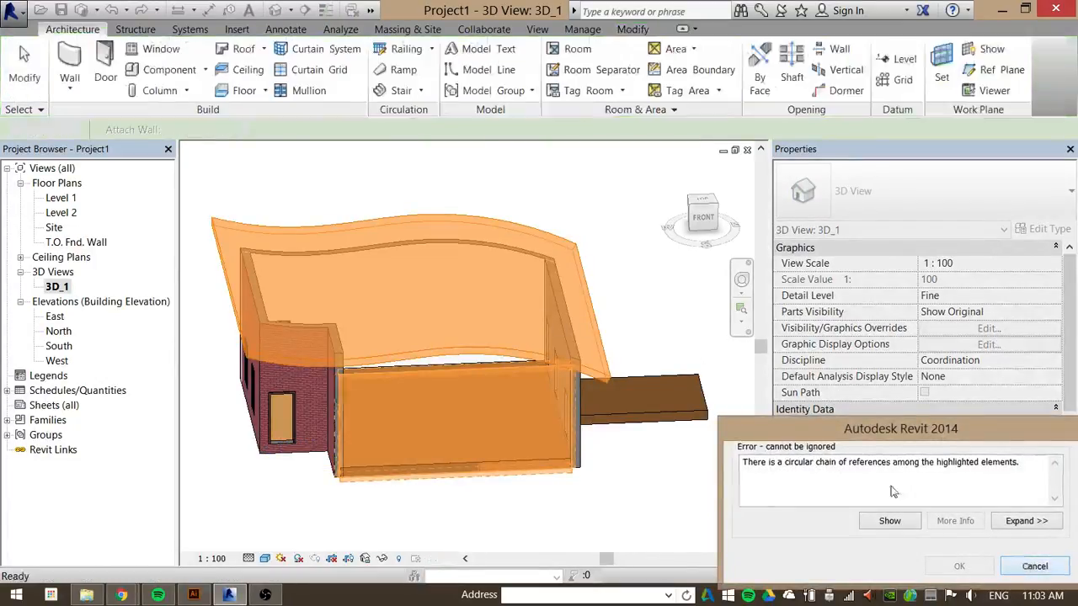
# Delete the curved extrusion roof from the building.
pyautogui.click(455, 374)
pyautogui.press('Escape')
pyautogui.click(488, 350)
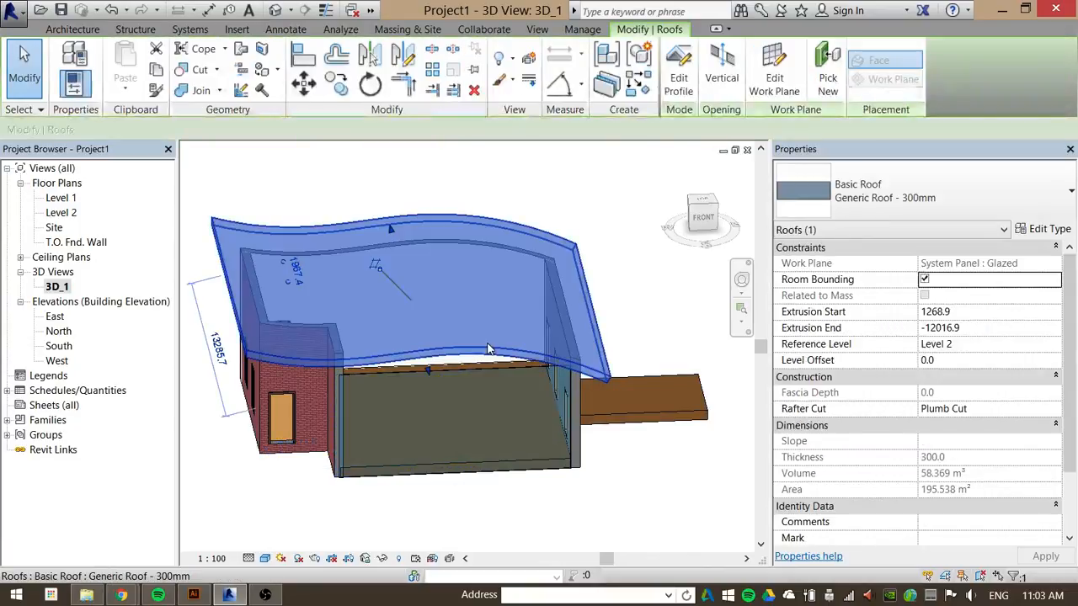
pyautogui.press('Delete')
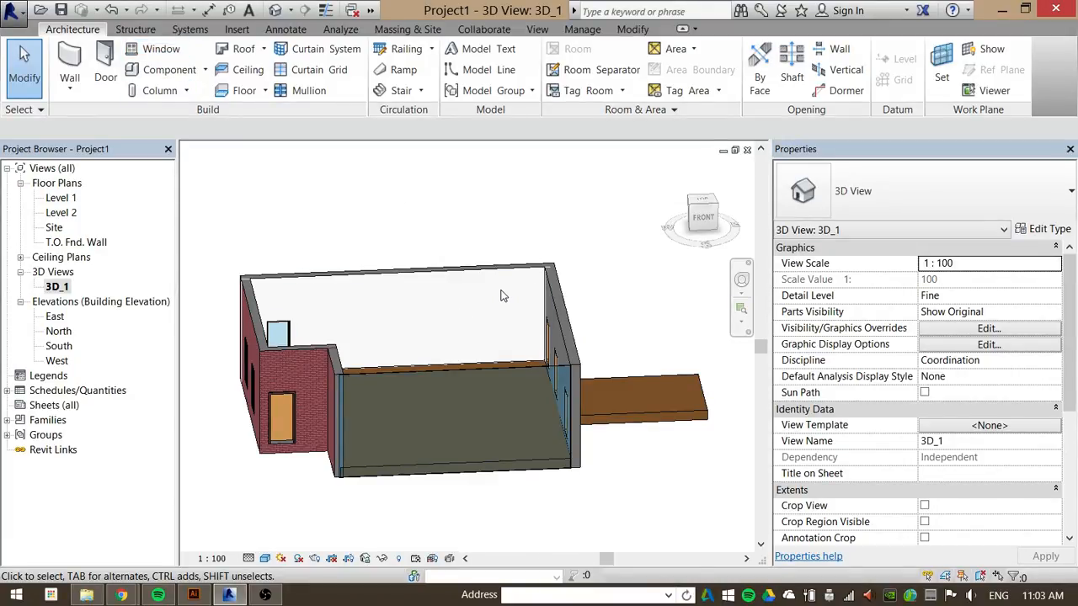
# Hide the whole Walls category in the 3D_1 view, using the east brick wall as the reference element.
pyautogui.click(559, 295)
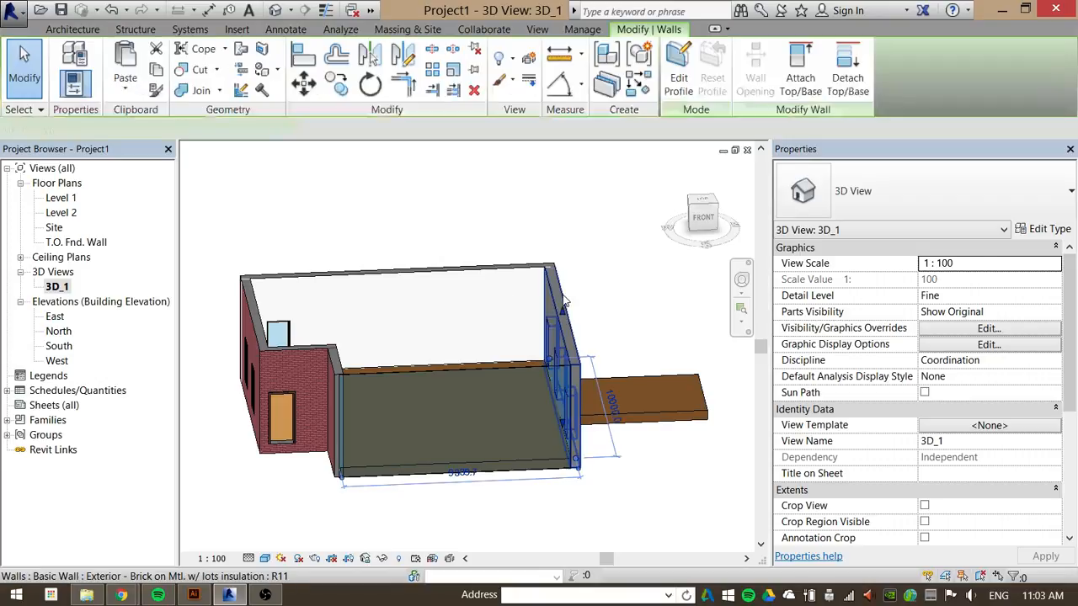
pyautogui.rightClick(563, 295)
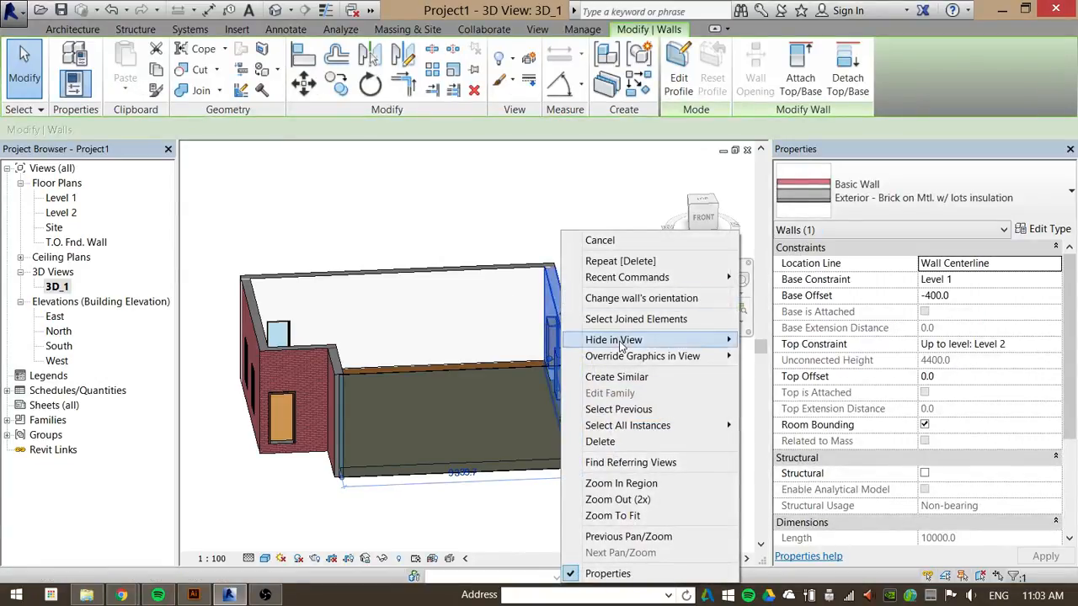
pyautogui.moveTo(621, 347)
pyautogui.click(777, 357)
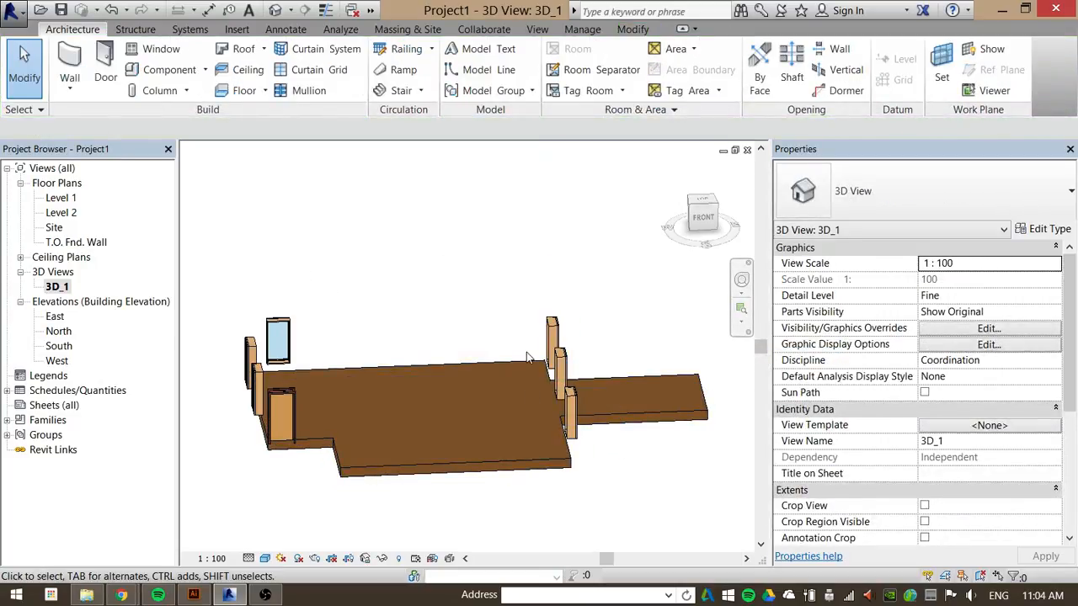
pyautogui.keyDown('shift'); pyautogui.moveTo(561, 286); pyautogui.dragTo(489, 315, button='middle'); pyautogui.keyUp('shift')
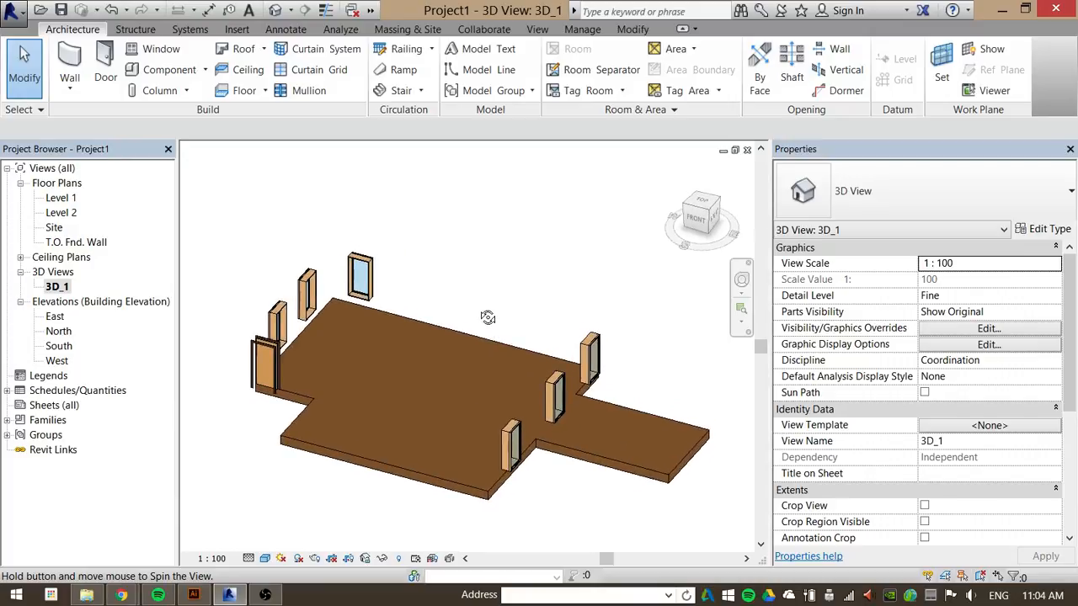
# Reveal the hidden elements, unhide the Walls category in the 3D_1 view, and leave the reveal mode.
pyautogui.click(399, 559)
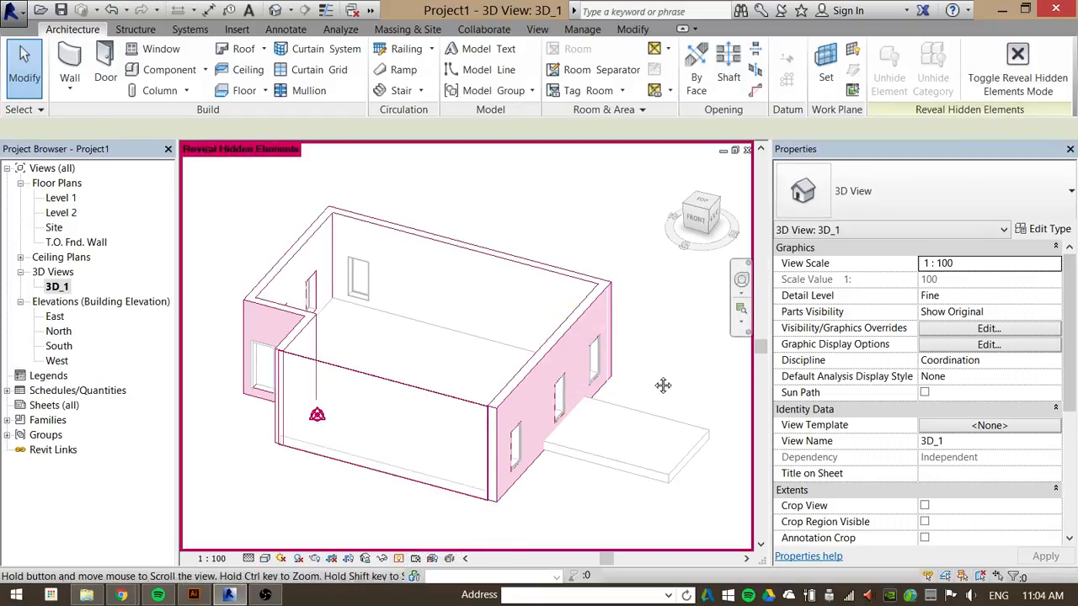
pyautogui.keyDown('shift'); pyautogui.moveTo(664, 382); pyautogui.dragTo(590, 311, button='middle'); pyautogui.keyUp('shift')
pyautogui.rightClick(589, 311)
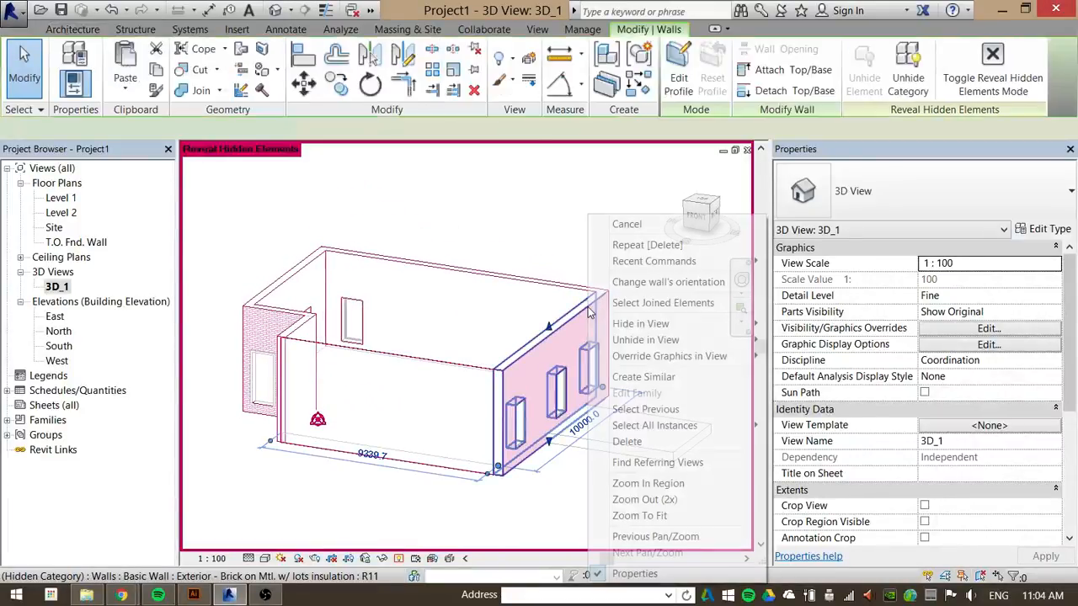
pyautogui.moveTo(685, 343)
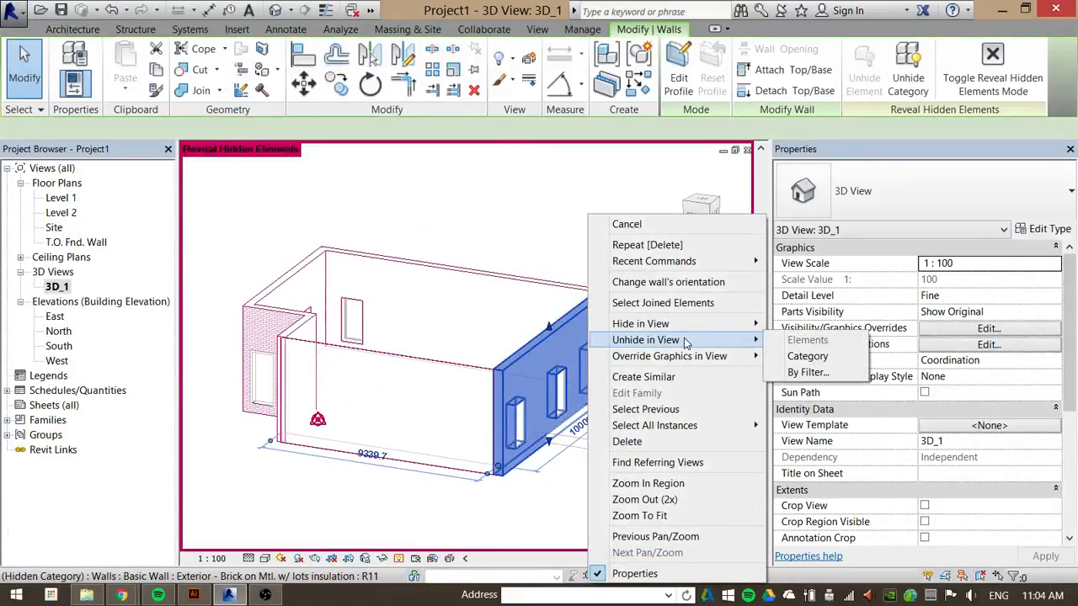
pyautogui.click(807, 361)
pyautogui.press('Escape')
pyautogui.click(400, 559)
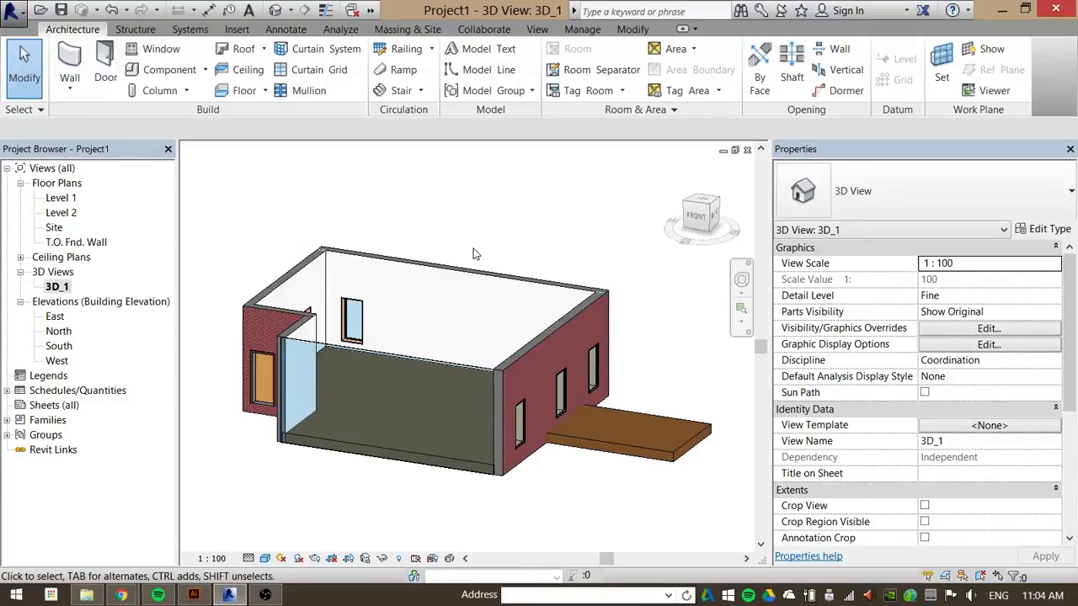
# Examine the front curtain wall up close and check its properties.
pyautogui.keyDown('shift'); pyautogui.moveTo(479, 250); pyautogui.dragTo(504, 329, button='middle'); pyautogui.keyUp('shift')
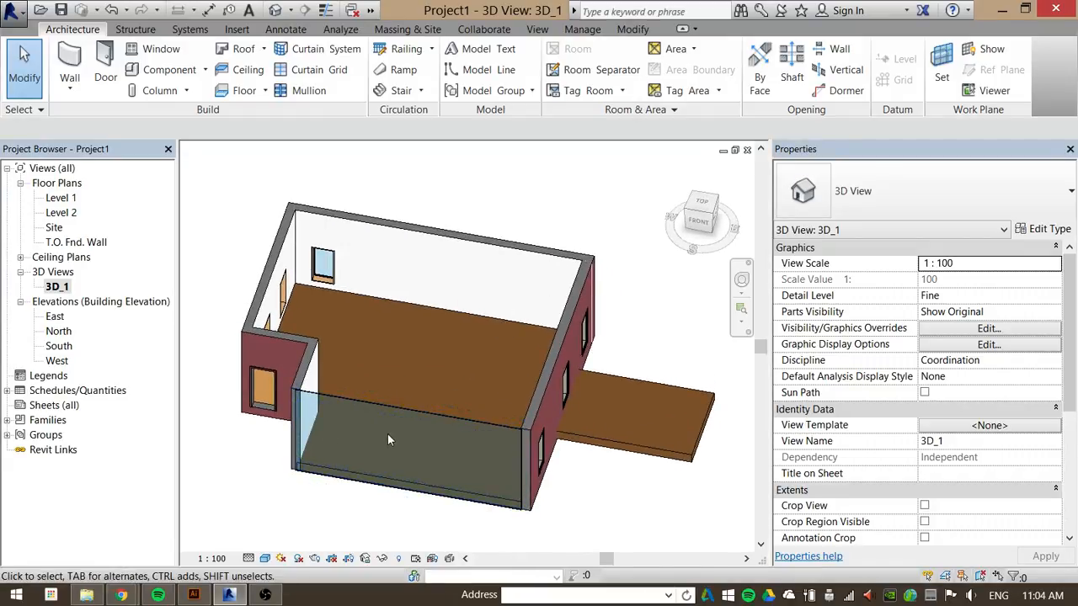
pyautogui.scroll(3, 394, 442)
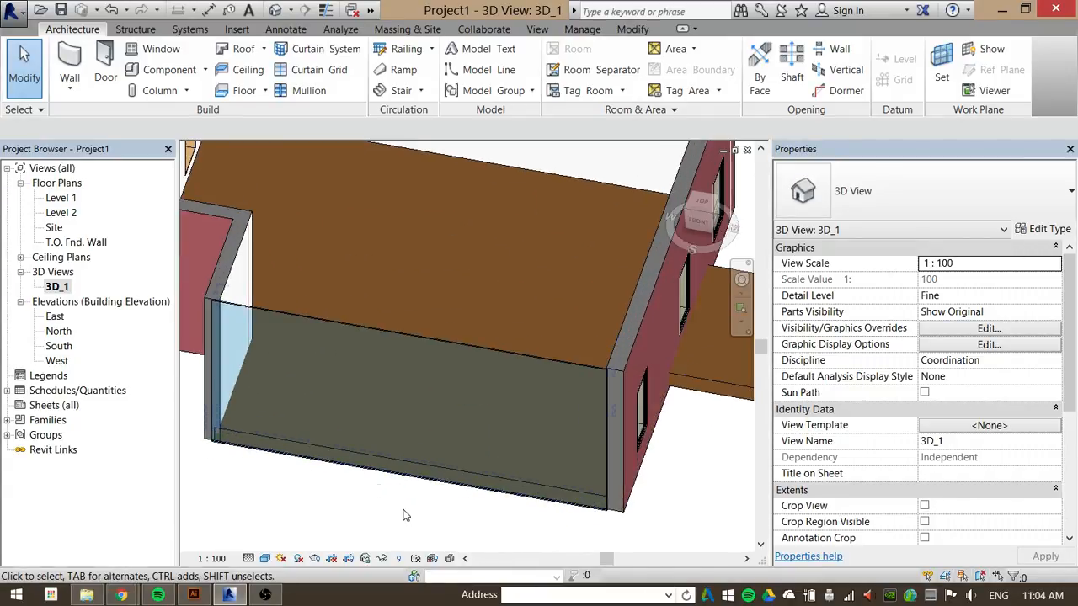
pyautogui.keyDown('shift'); pyautogui.moveTo(397, 444); pyautogui.dragTo(447, 312, button='middle'); pyautogui.keyUp('shift')
pyautogui.click(447, 309)
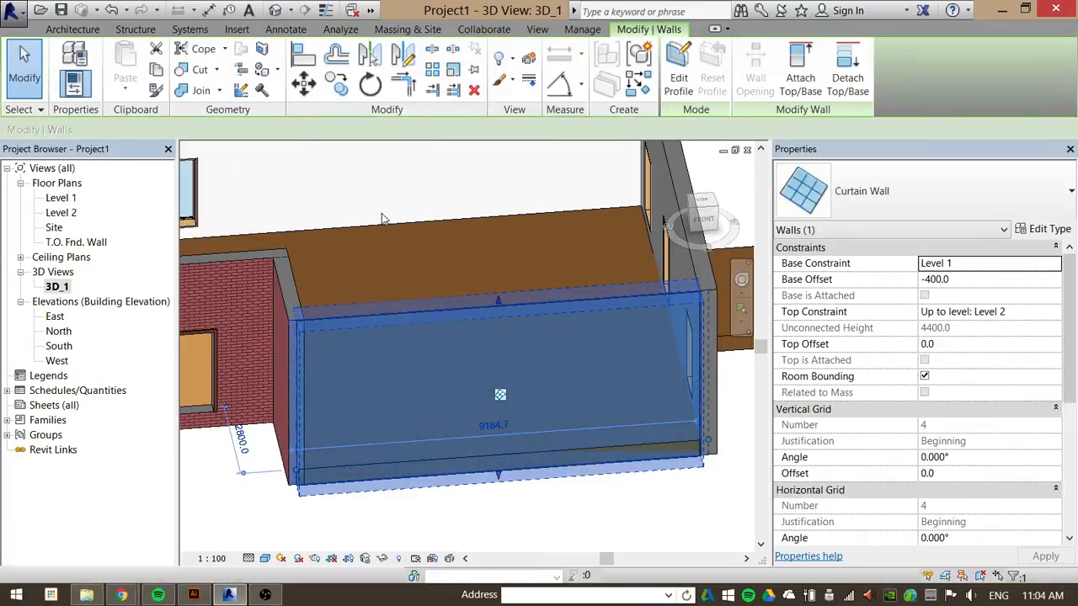
pyautogui.press('Escape')
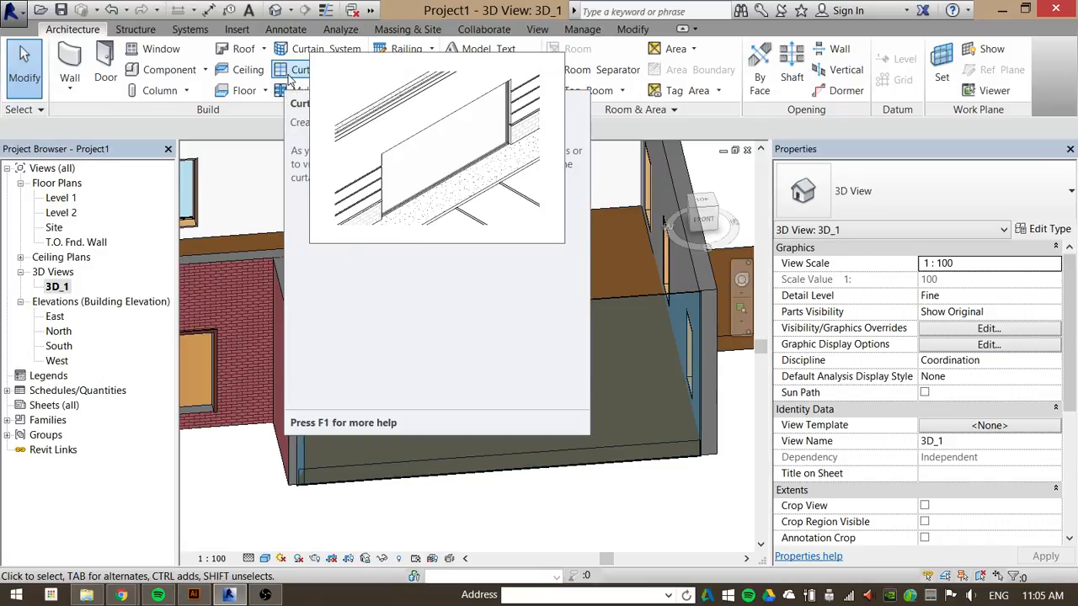
# Start the Curtain Grid command, then look through the South, North, East and West elevations for the curtain wall.
pyautogui.click(290, 76)
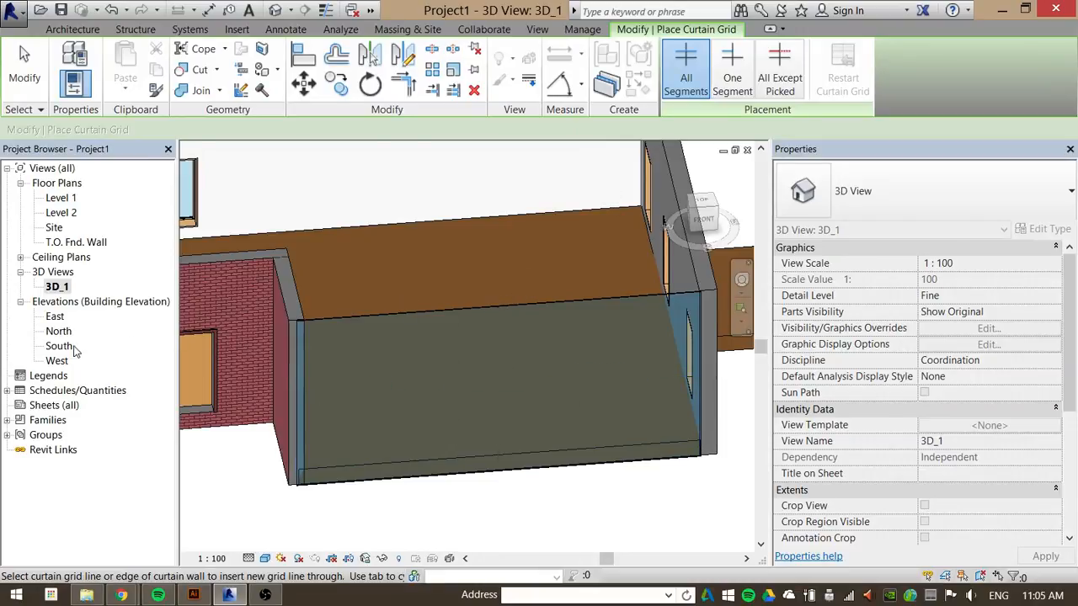
pyautogui.doubleClick(59, 347)
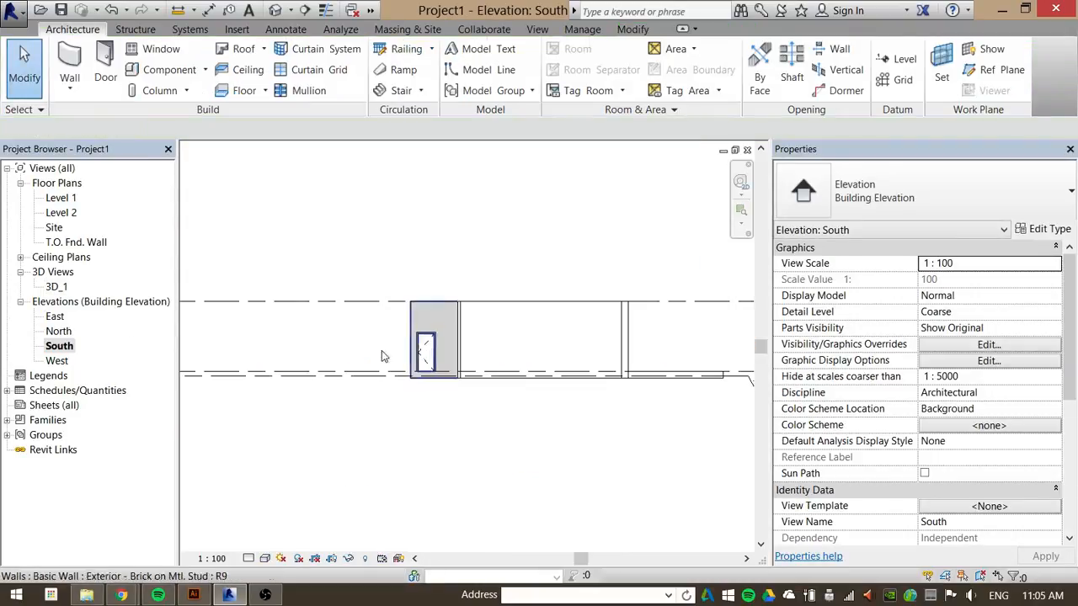
pyautogui.doubleClick(61, 332)
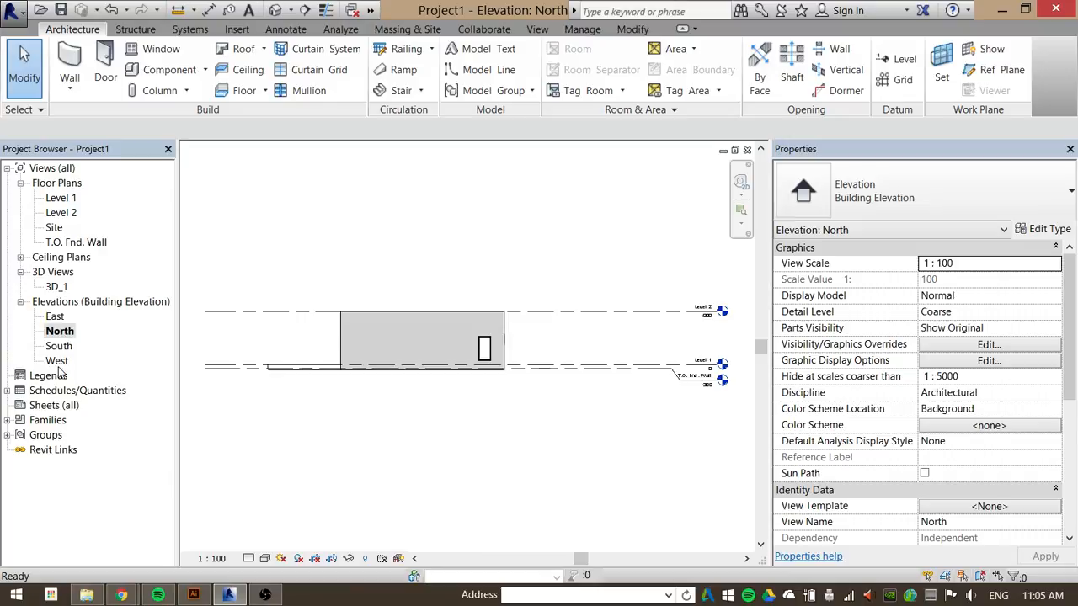
pyautogui.doubleClick(55, 317)
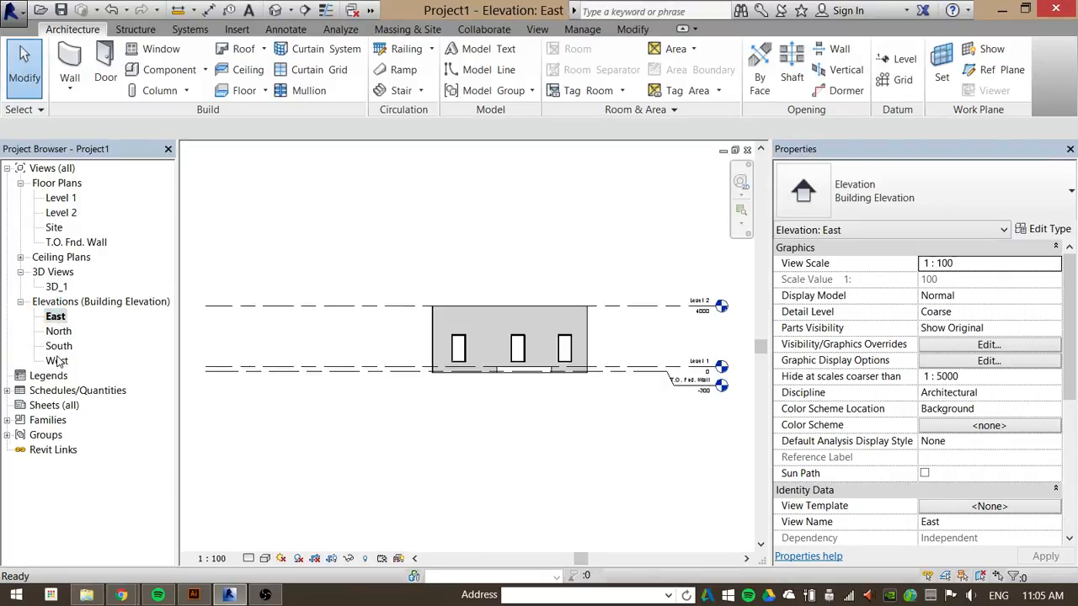
pyautogui.doubleClick(57, 360)
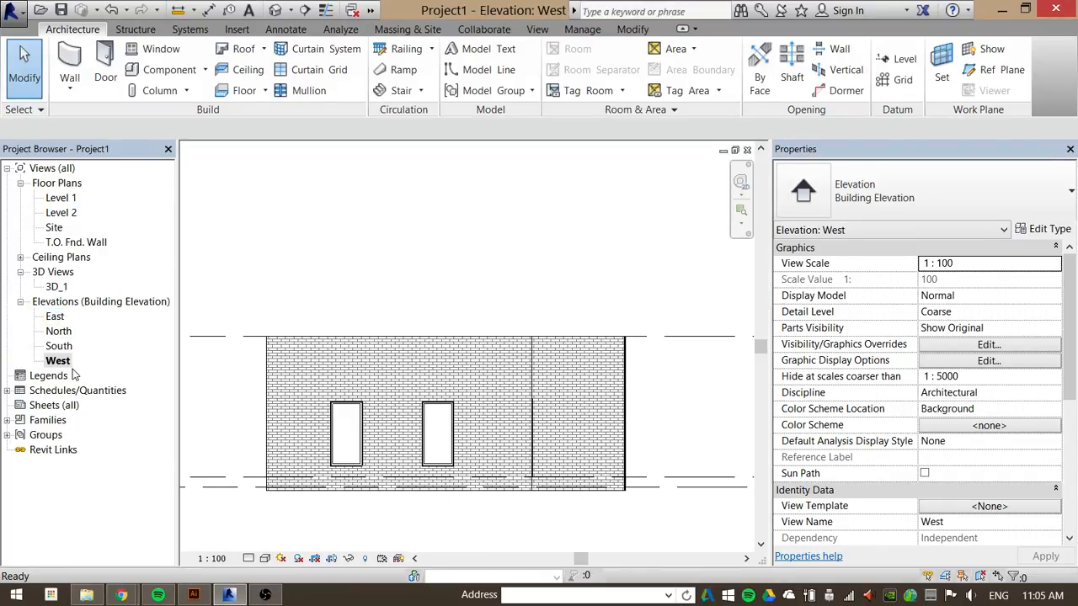
# Open the South elevation and set its visual style to Consistent Colors.
pyautogui.doubleClick(59, 348)
pyautogui.scroll(3, 585, 333)
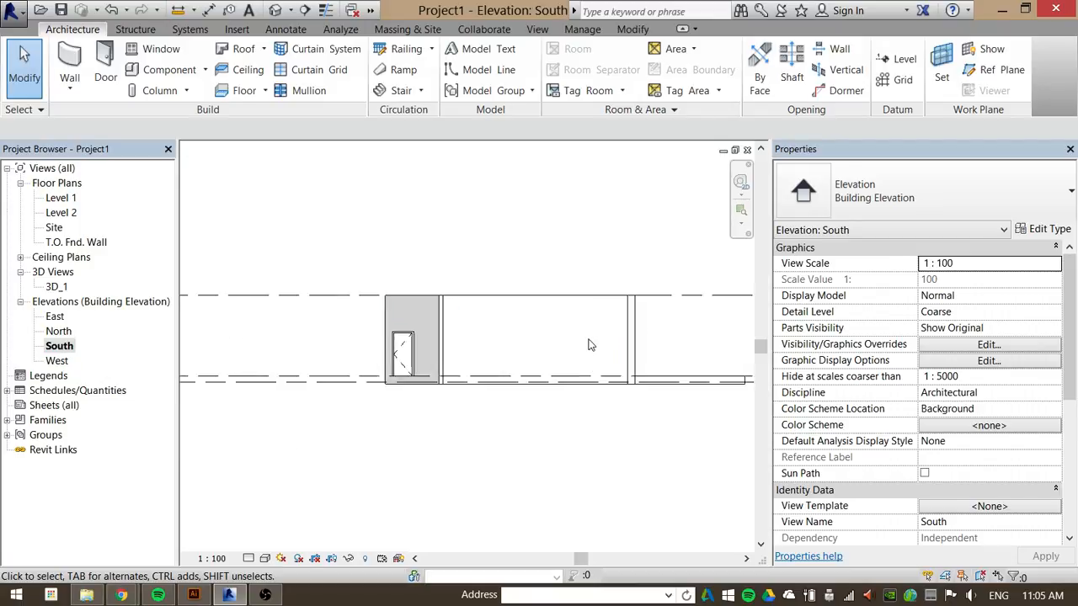
pyautogui.click(264, 558)
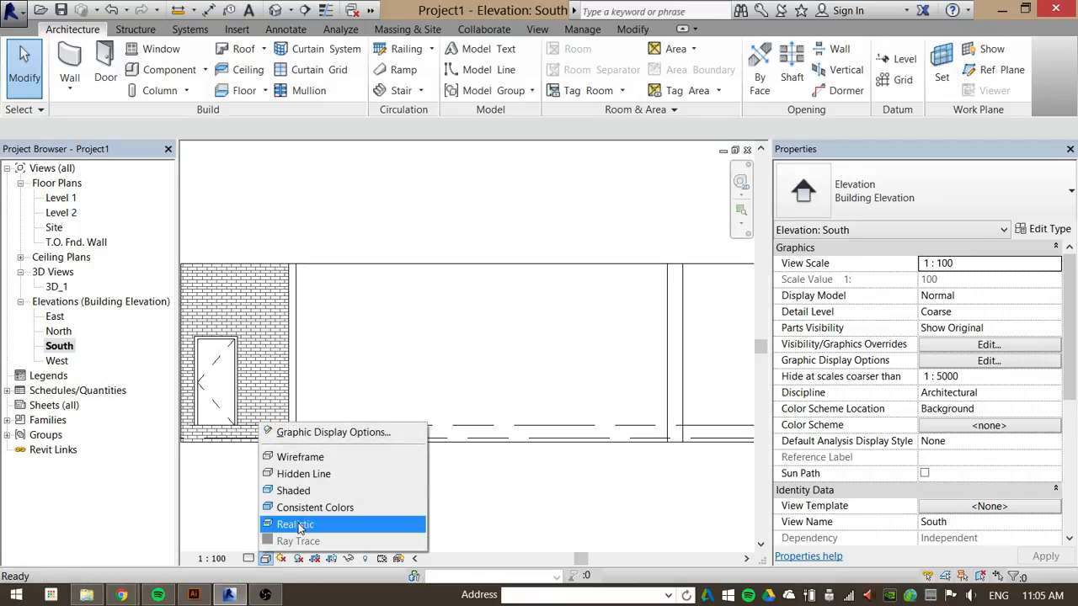
pyautogui.click(301, 508)
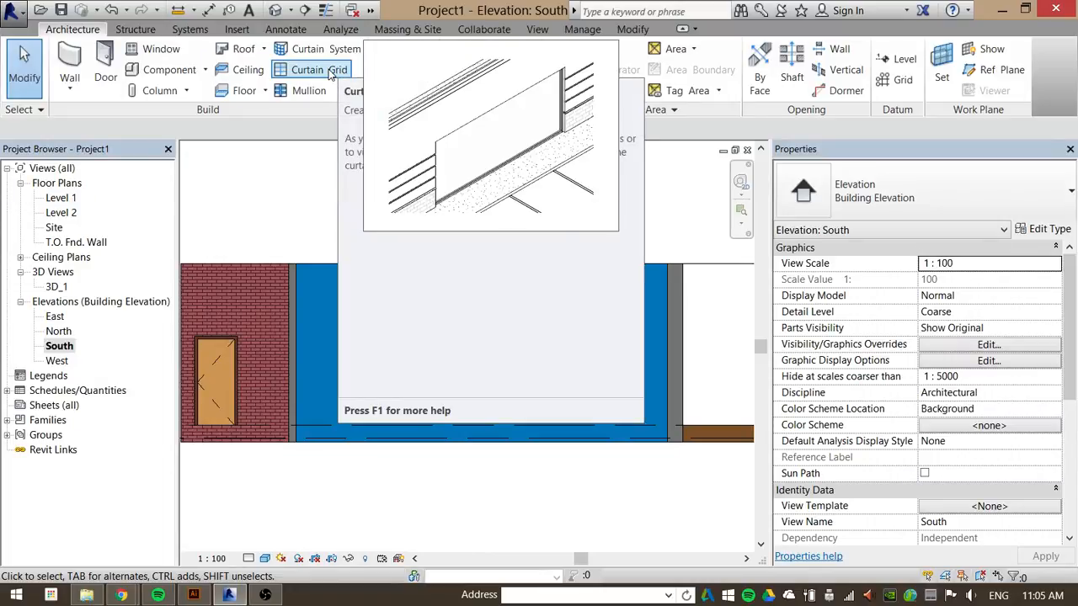
# Divide the curtain wall with four vertical grid lines and two horizontal ones about 3200 mm apart, the upper about 500 mm below the top edge.
pyautogui.click(329, 72)
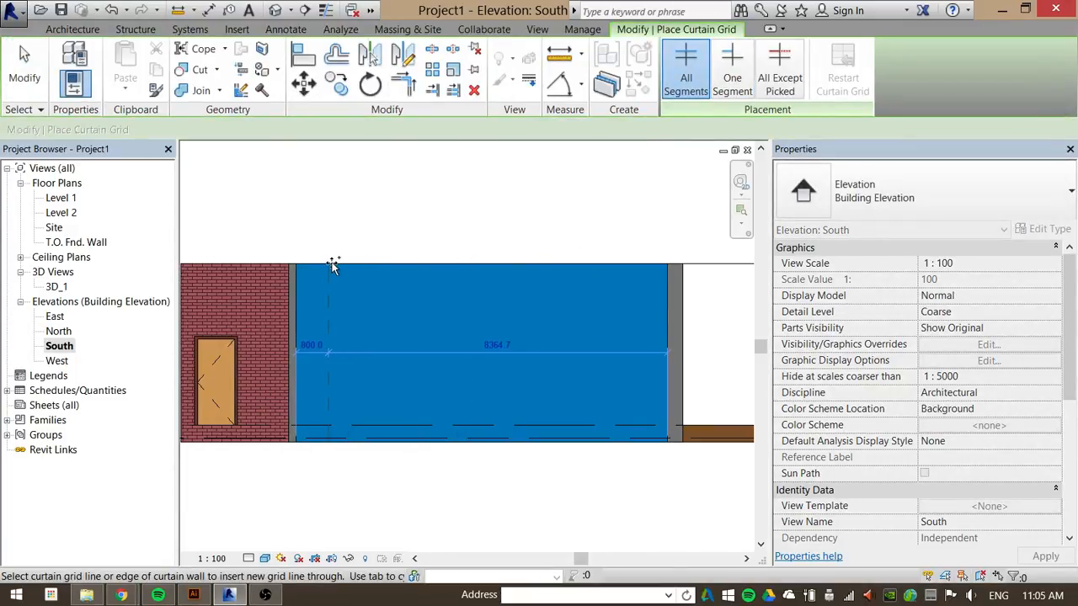
pyautogui.click(332, 264)
pyautogui.click(417, 265)
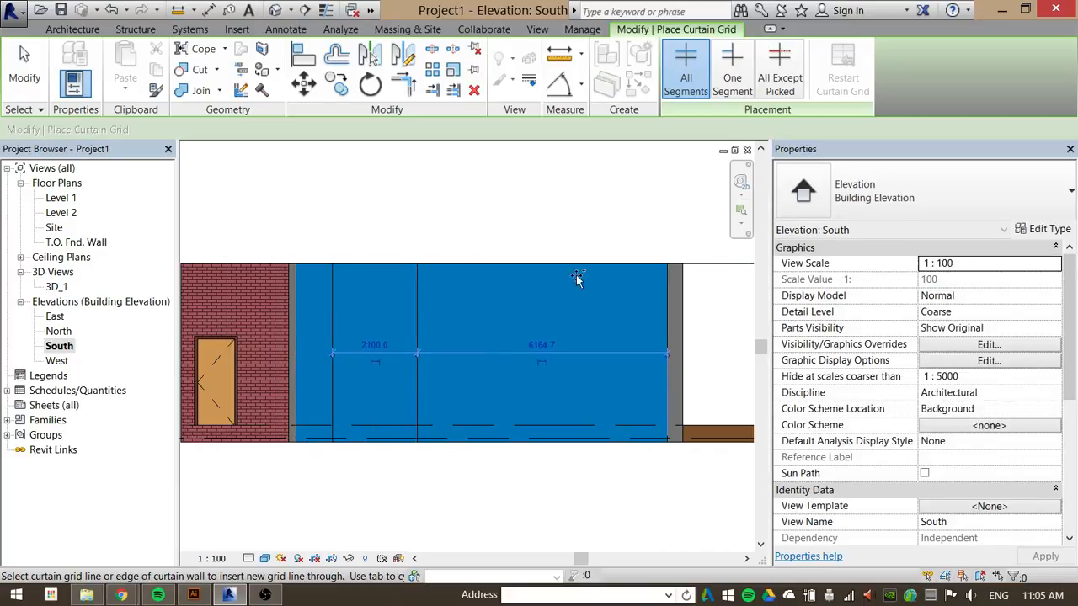
pyautogui.click(578, 266)
pyautogui.click(630, 268)
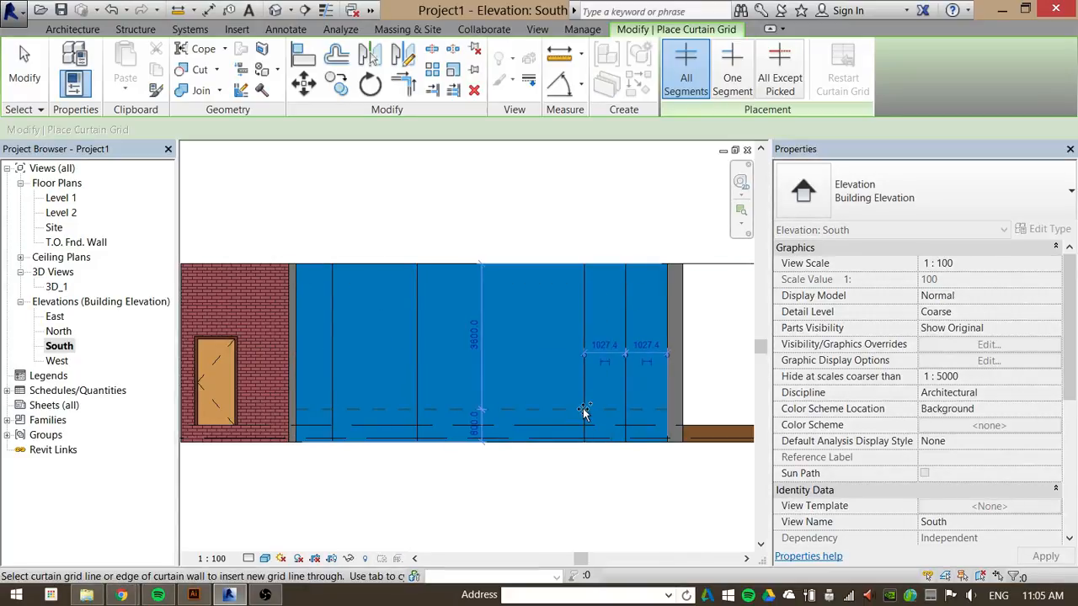
pyautogui.click(629, 412)
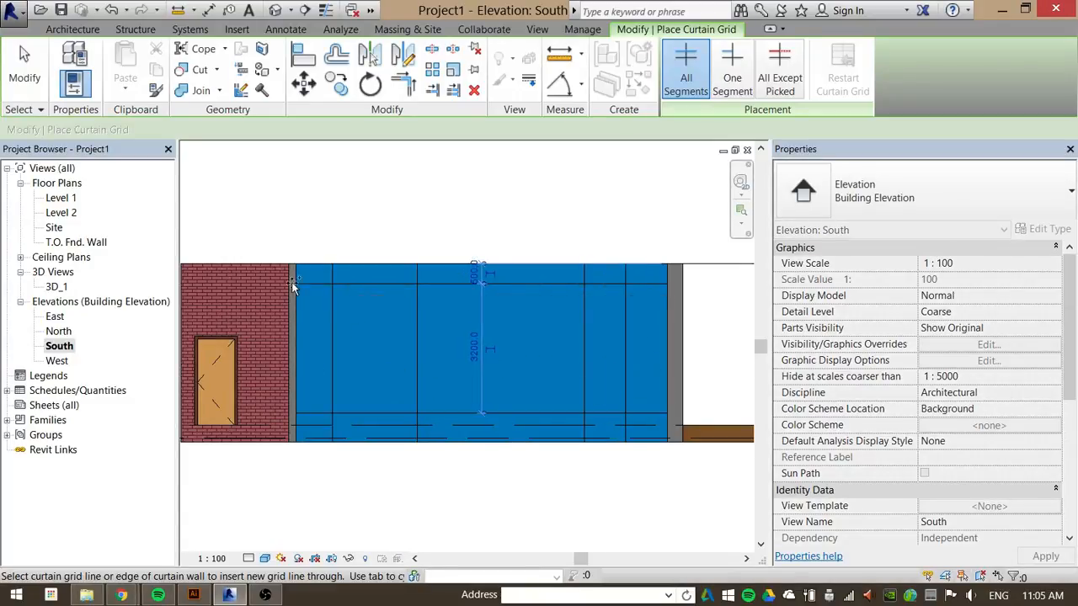
pyautogui.press('Escape')
pyautogui.click(424, 350)
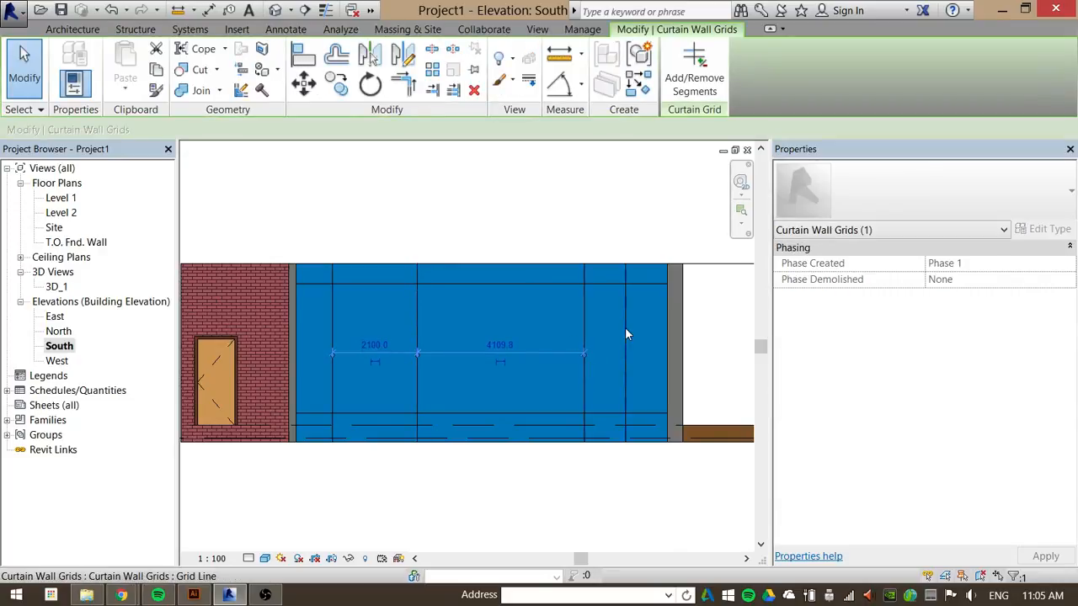
pyautogui.click(624, 353)
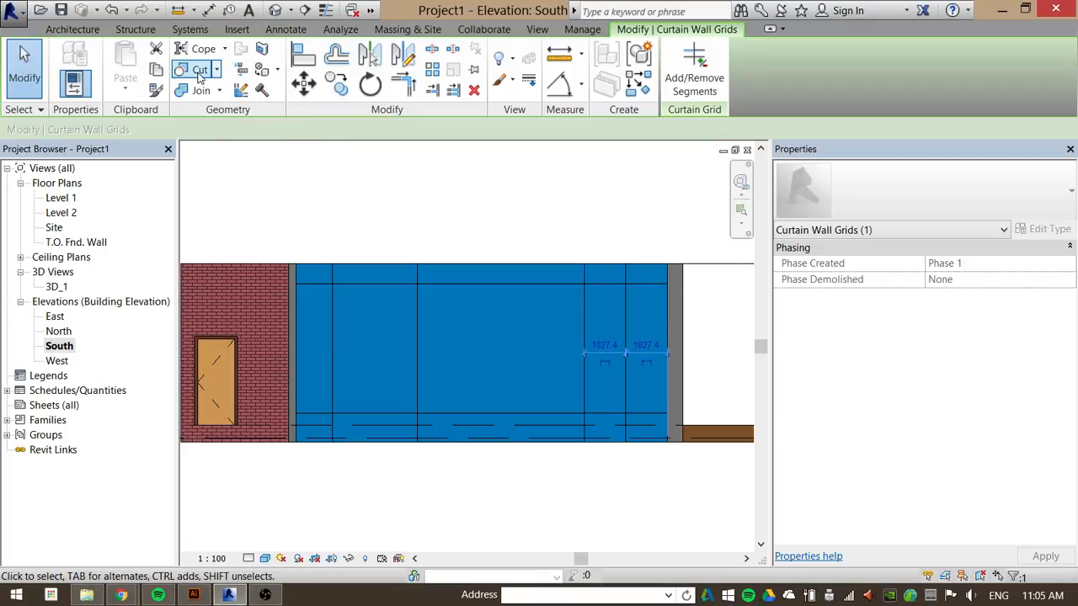
pyautogui.click(263, 256)
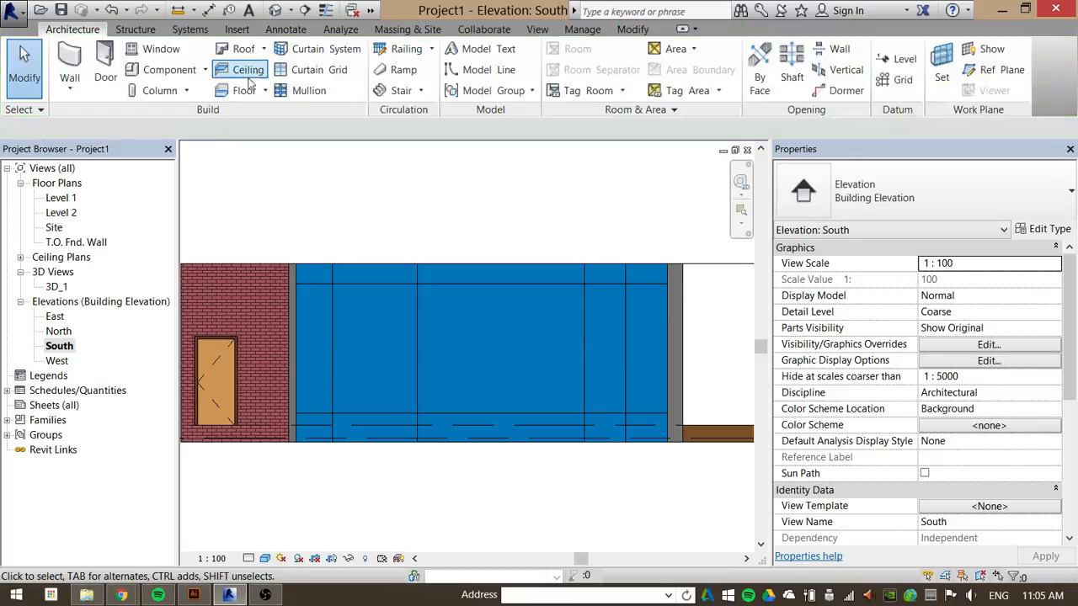
# Try placing 50 x 150mm rectangular mullions on all grid lines of the curtain wall at once, and on single grid lines.
pyautogui.click(305, 91)
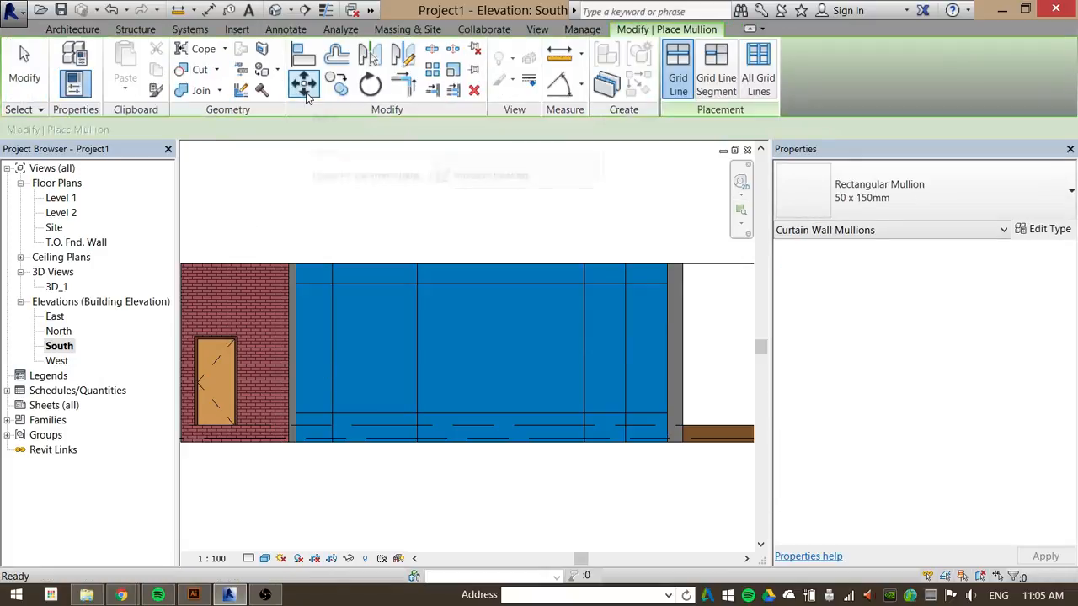
pyautogui.click(759, 84)
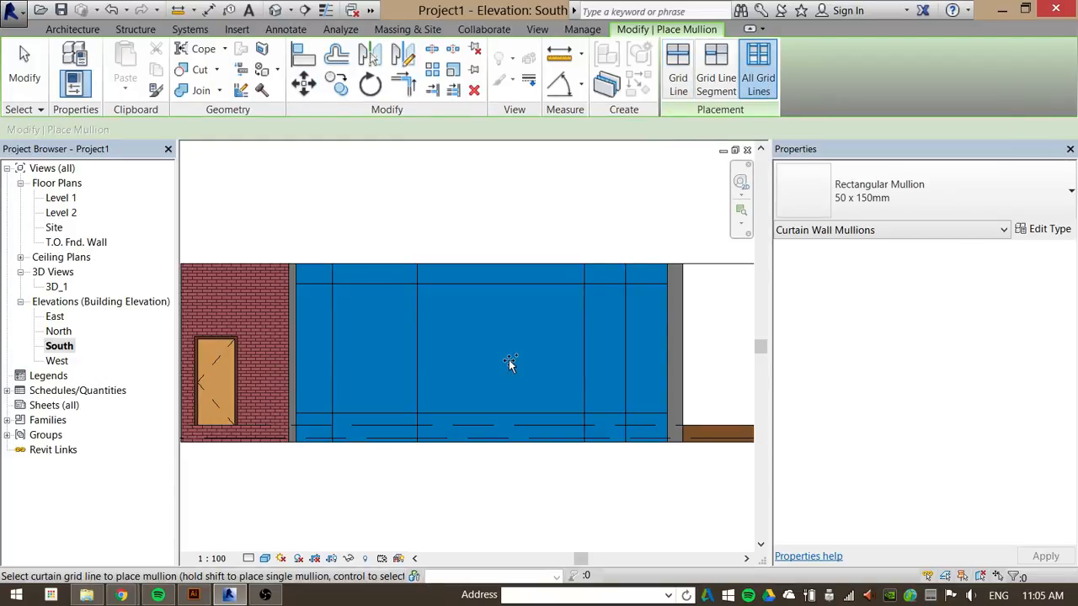
pyautogui.click(561, 283)
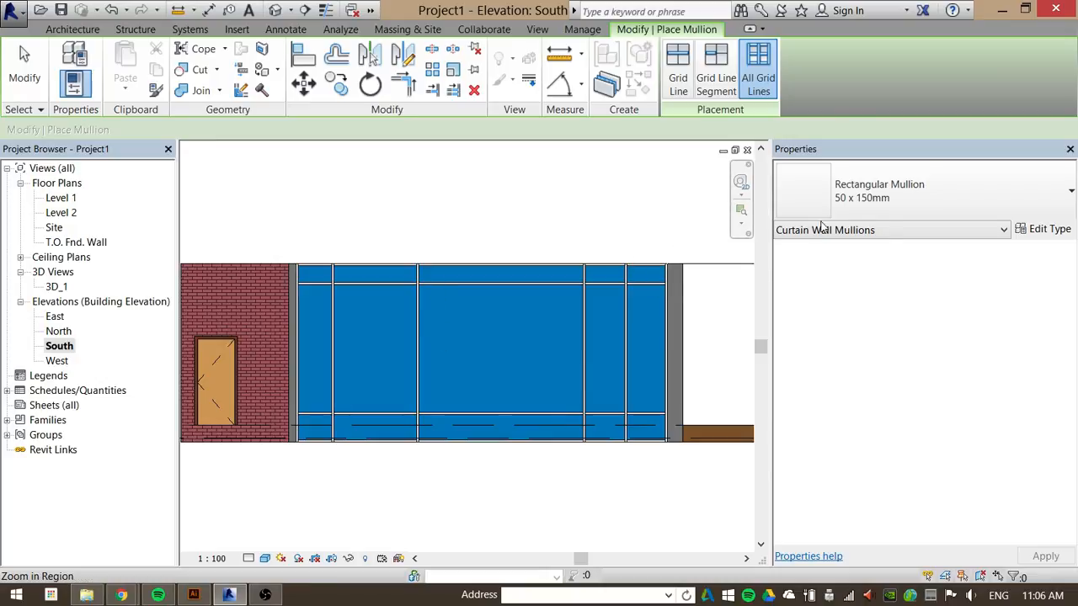
pyautogui.click(678, 77)
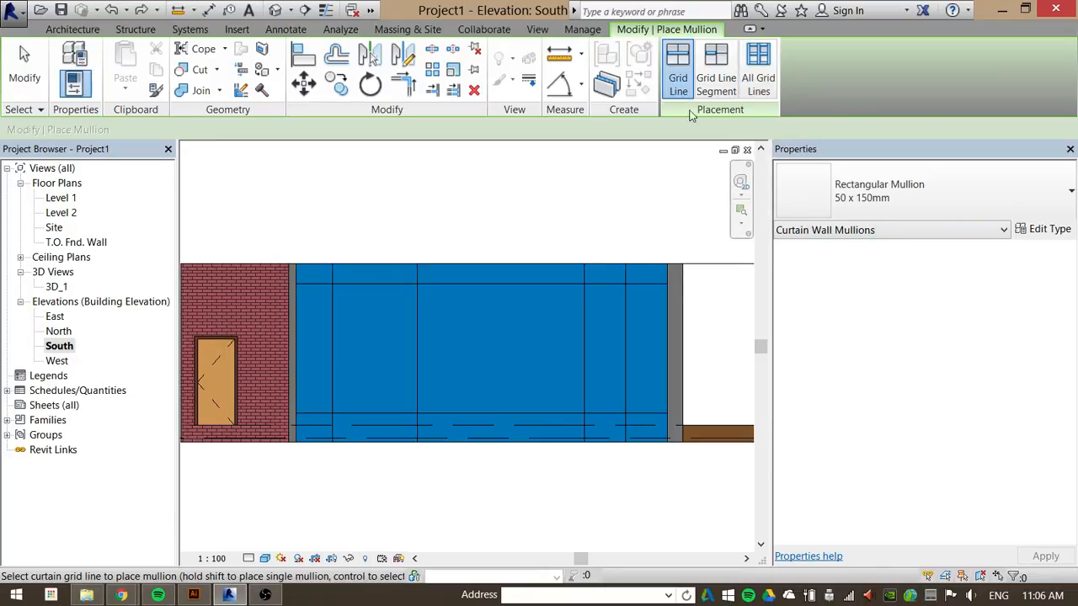
pyautogui.click(539, 283)
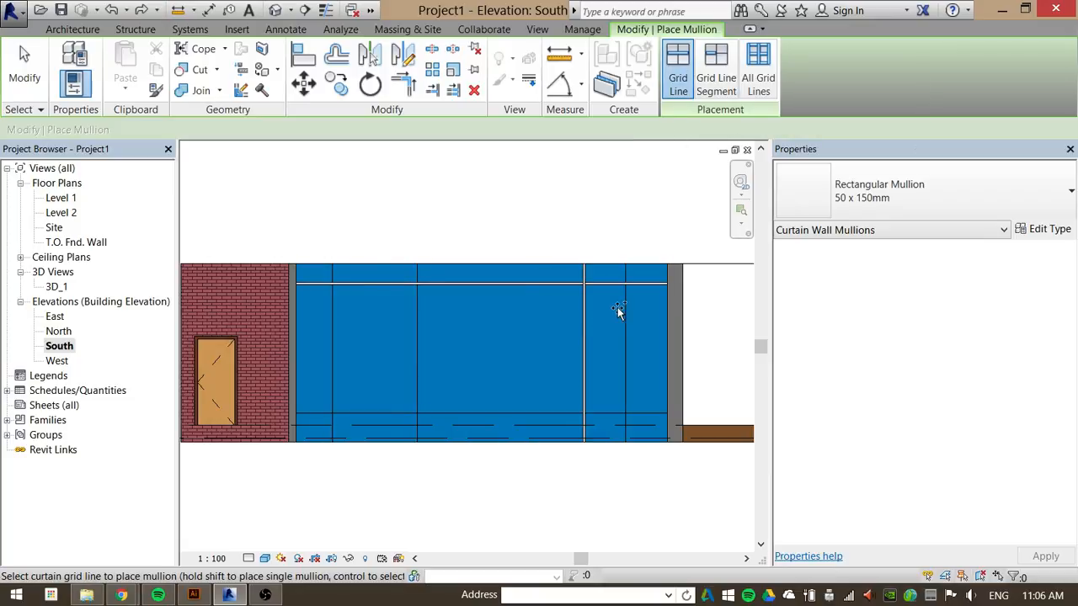
# Place 50 x 150mm rectangular mullions on all grid lines and edges of the curtain wall using the All Grid Lines placement.
pyautogui.click(758, 72)
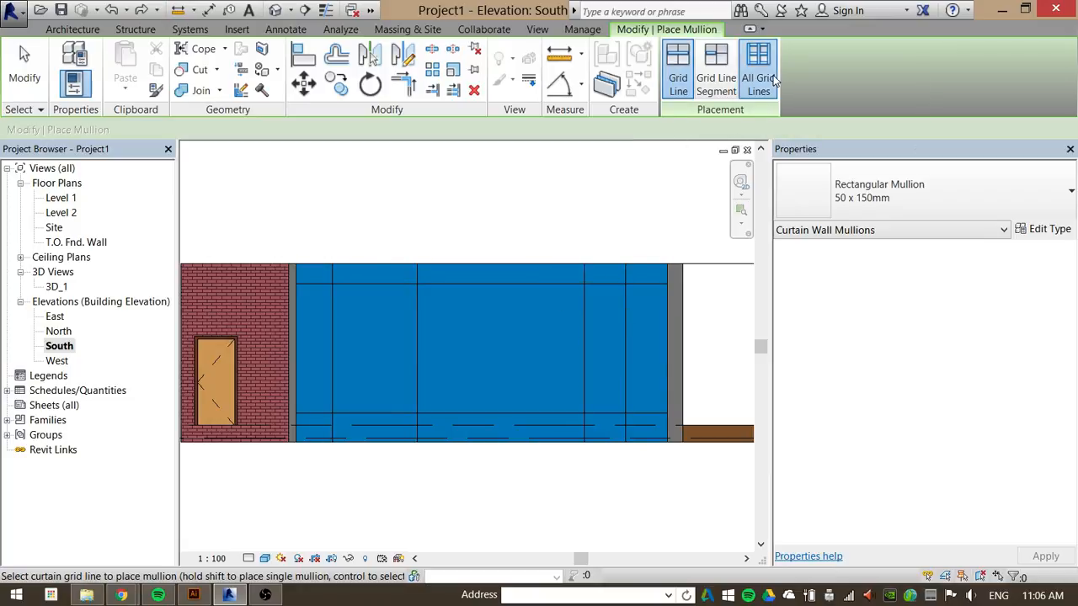
pyautogui.click(572, 283)
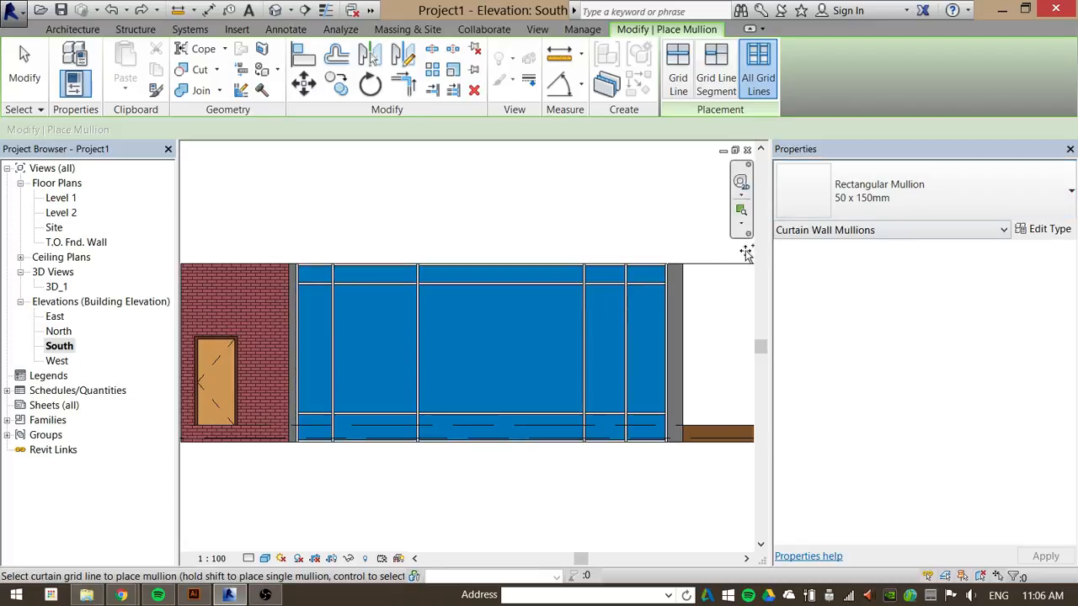
pyautogui.click(901, 193)
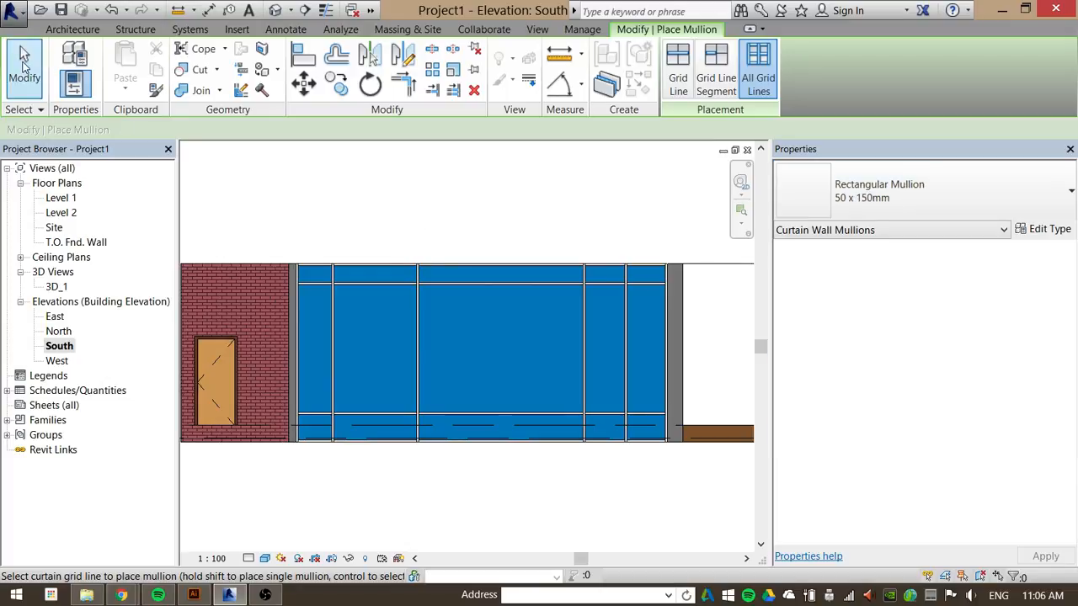
pyautogui.click(24, 64)
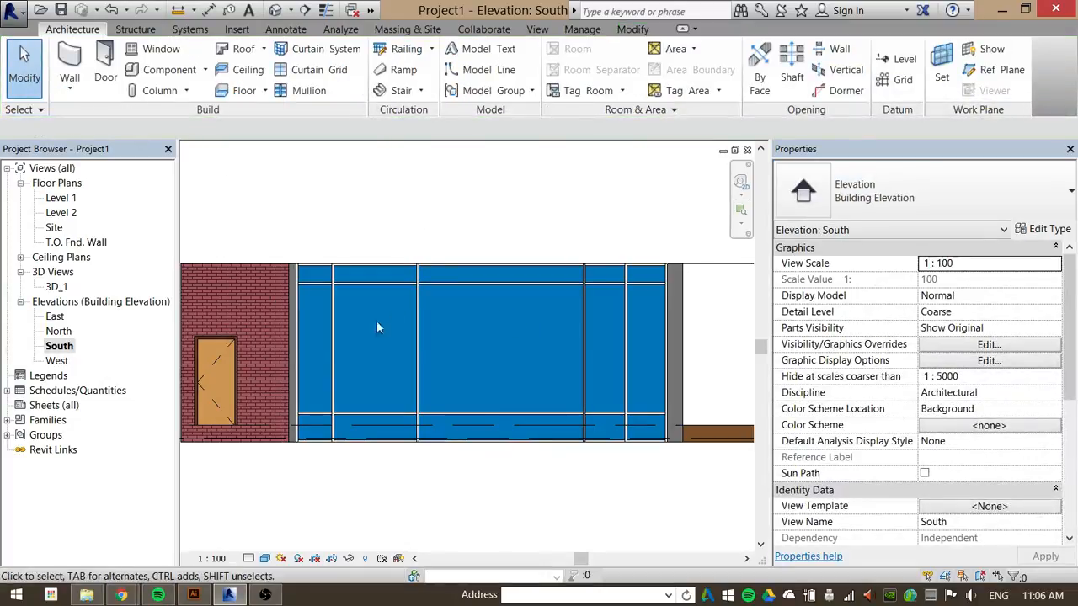
# Examine the mullions, their intersections and the glazed panels of the front curtain wall up close.
pyautogui.scroll(4, 347, 348)
pyautogui.scroll(-3, 185, 241)
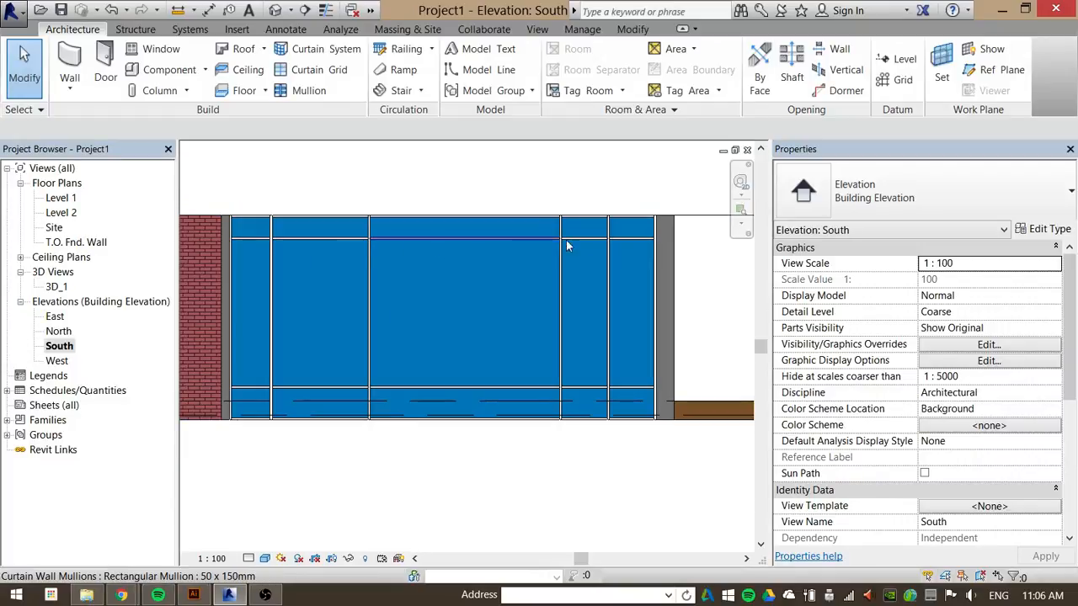
pyautogui.scroll(3, 566, 240)
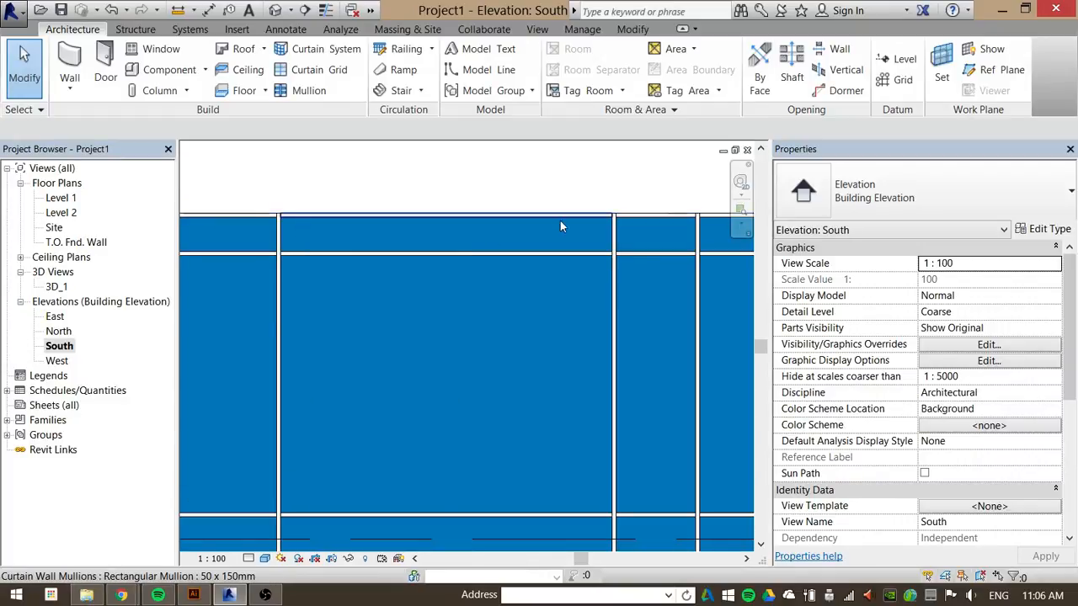
pyautogui.scroll(-2, 397, 278)
pyautogui.scroll(1, 397, 282)
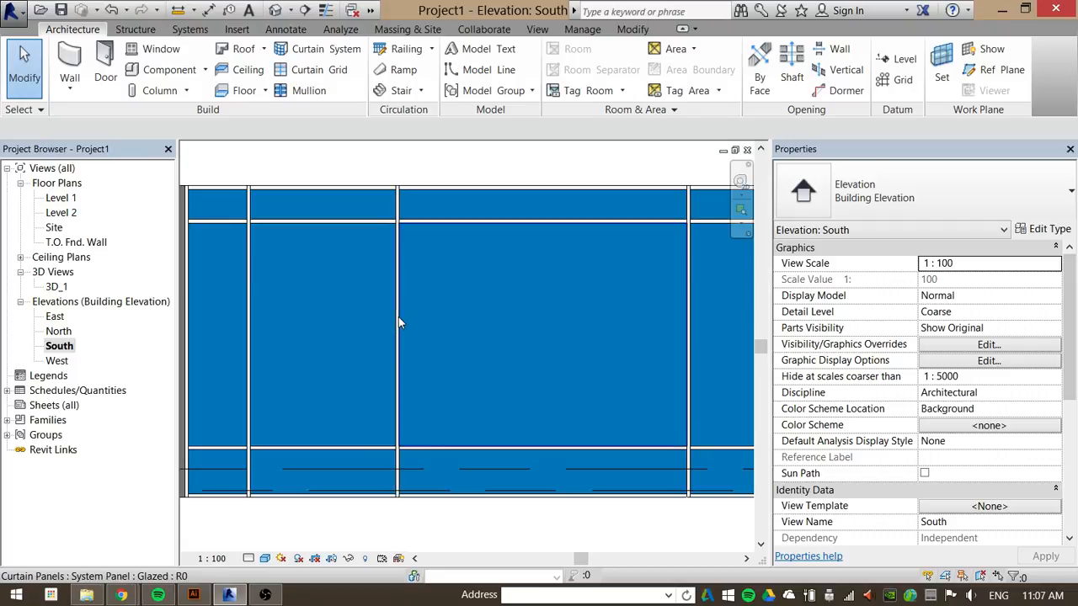
pyautogui.scroll(1, 388, 453)
pyautogui.scroll(1, 388, 453)
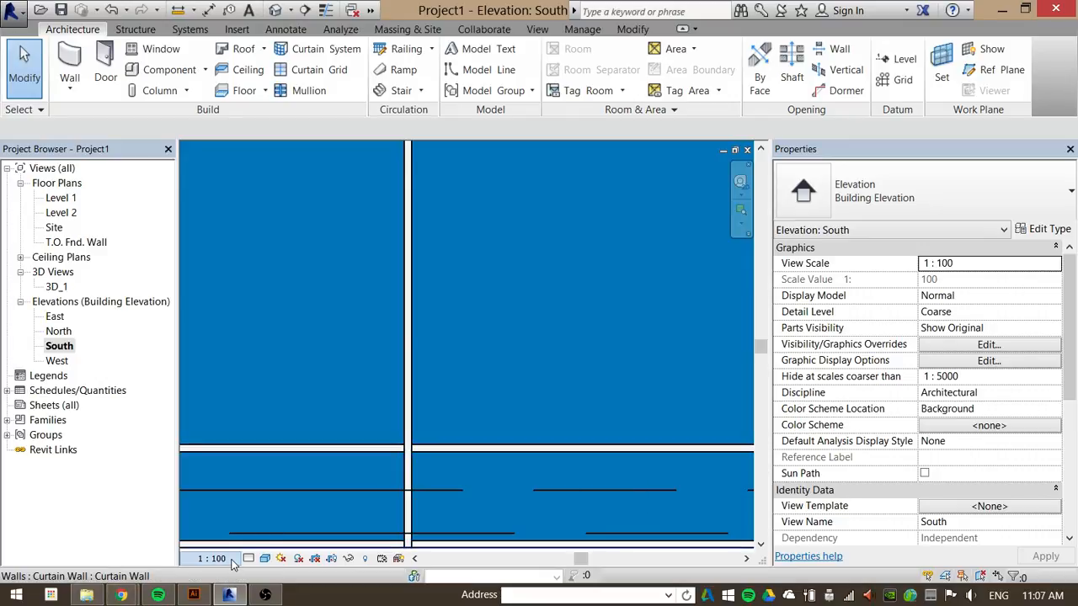
pyautogui.scroll(-2, 446, 463)
pyautogui.scroll(2, 434, 464)
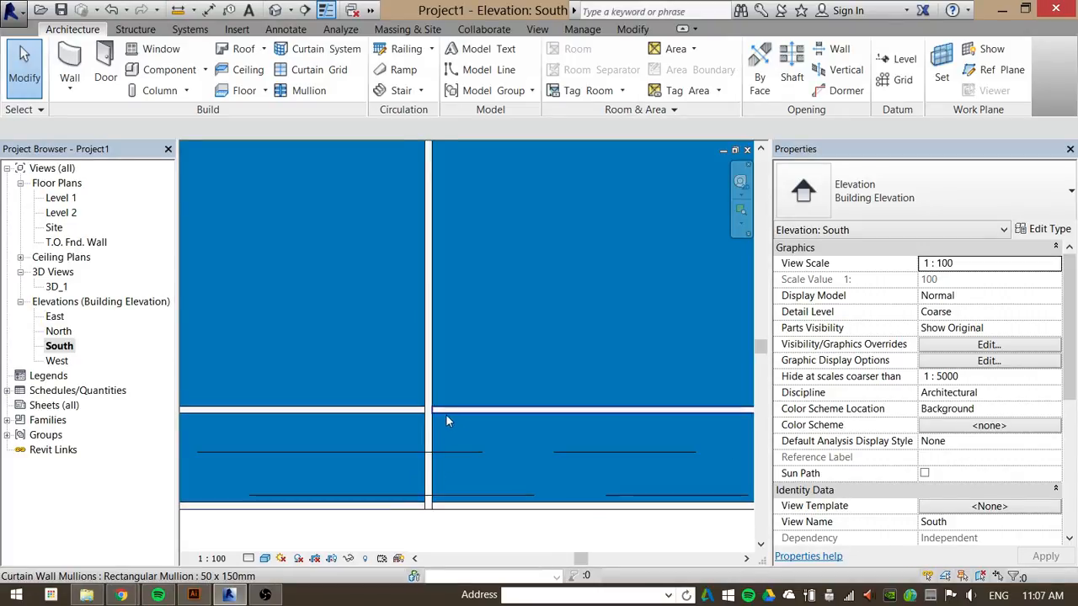
pyautogui.scroll(-3, 475, 370)
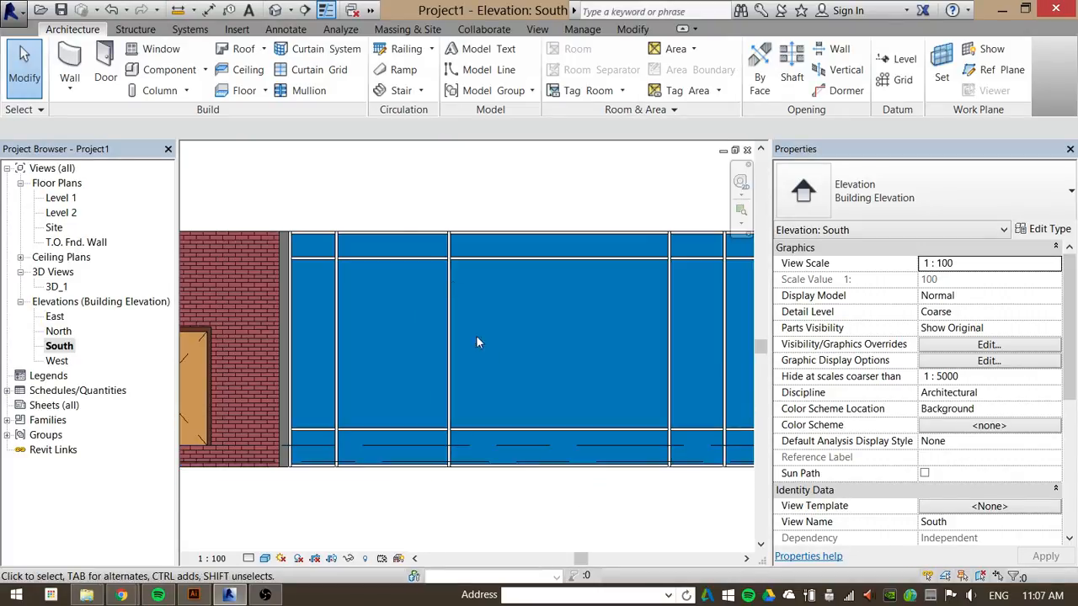
# Change the second glazed panel in the curtain wall's upper row, counted from the brick wall, to System Panel Solid.
pyautogui.scroll(2, 432, 262)
pyautogui.click(441, 259)
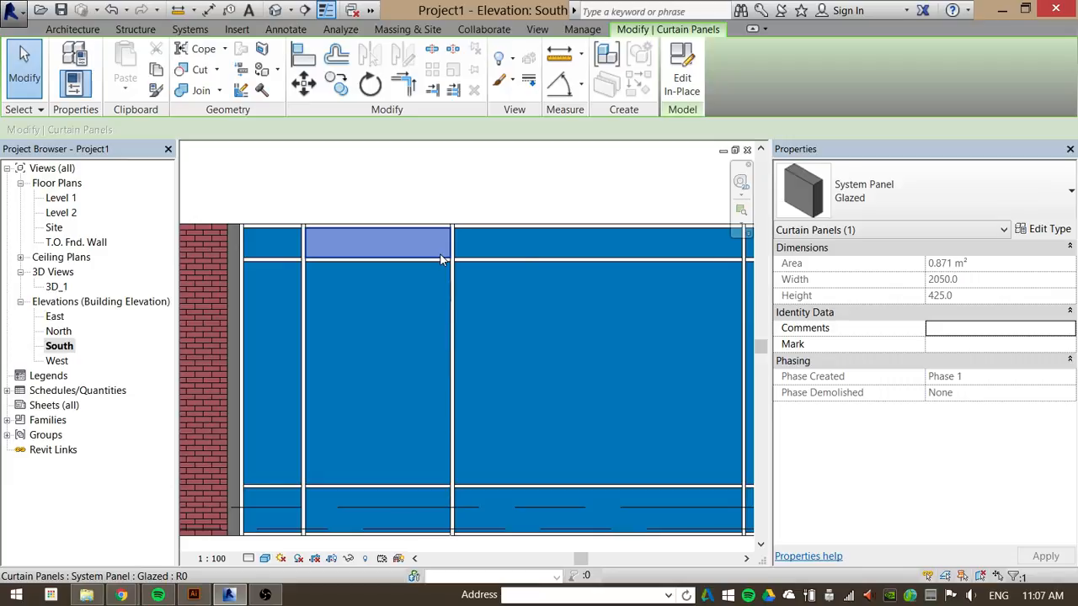
pyautogui.click(1063, 199)
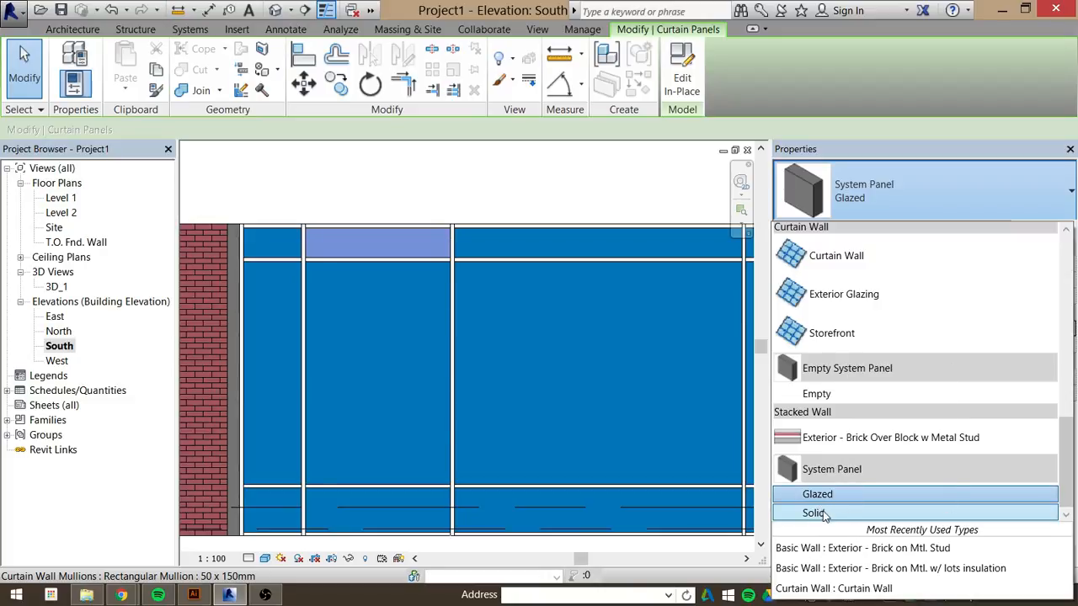
pyautogui.click(817, 512)
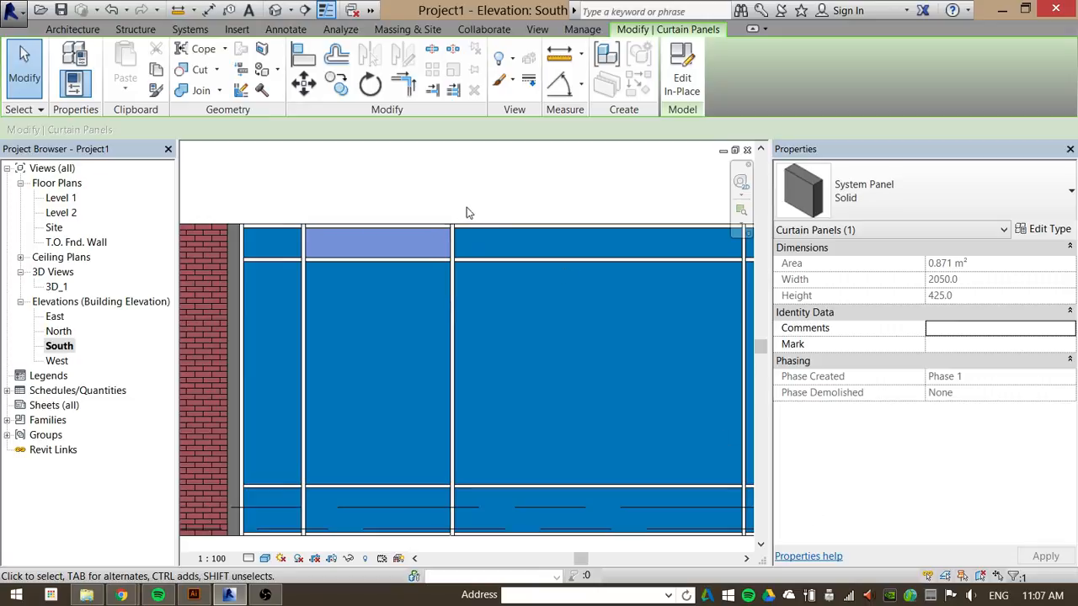
pyautogui.click(494, 203)
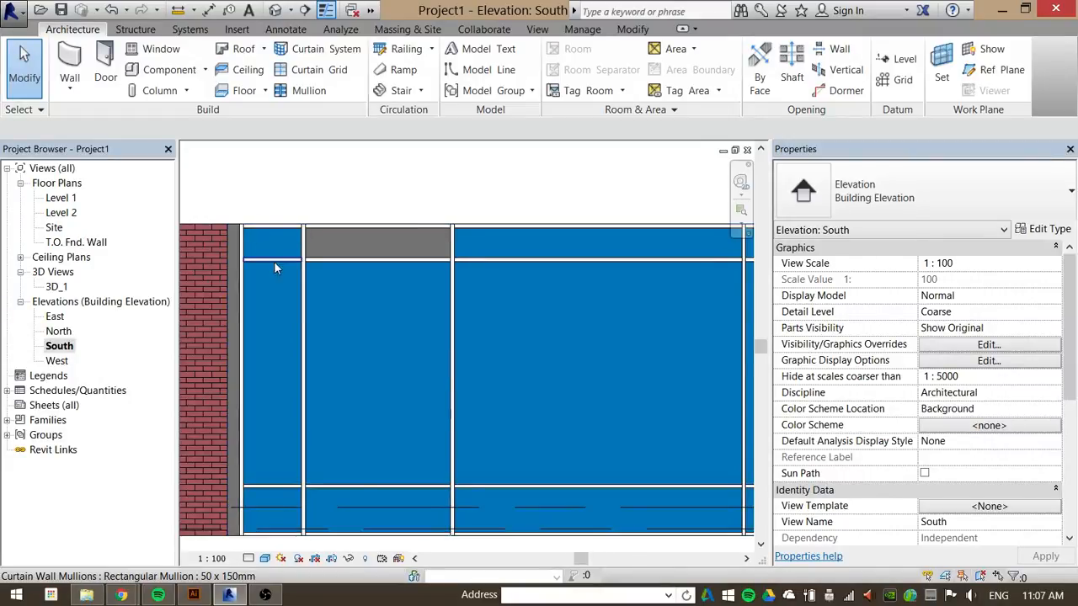
# Delete the two short vertical mullions on either side of the solid panel in the curtain wall's upper row.
pyautogui.click(306, 246)
pyautogui.press('Escape')
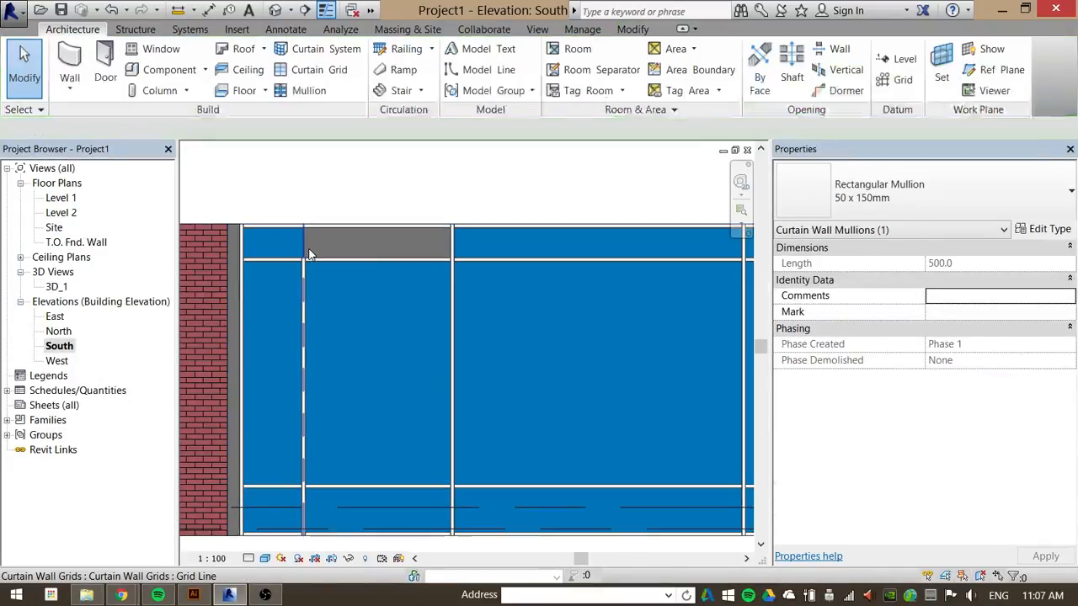
pyautogui.click(456, 244)
pyautogui.press('Escape')
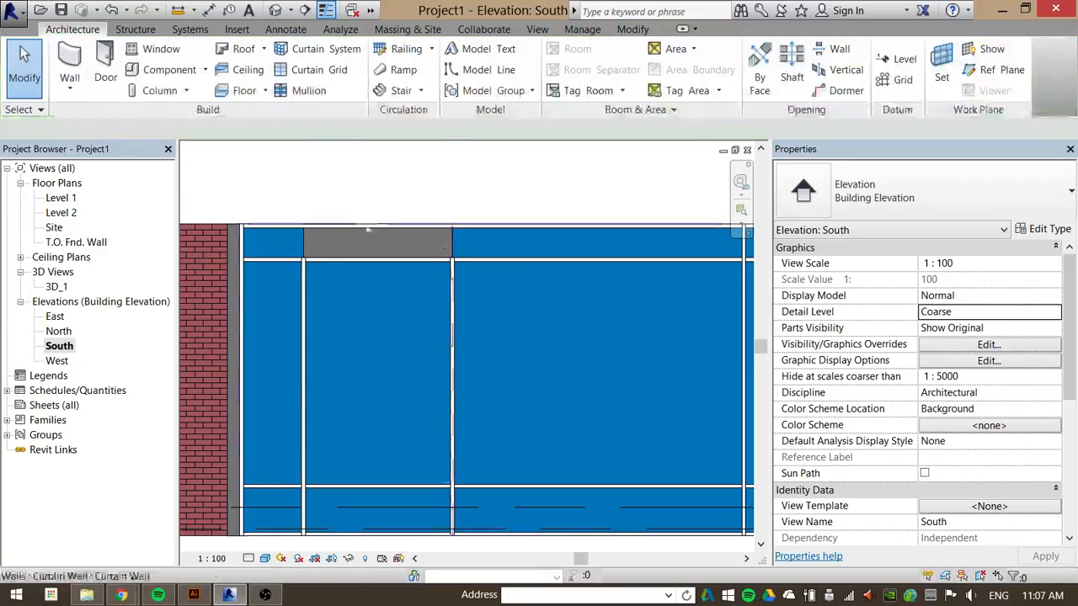
# Change the glazed corner panel of the upper row, nearest the brick wall, to System Panel Solid.
pyautogui.press('Tab')
pyautogui.press('Tab')
pyautogui.press('Tab')
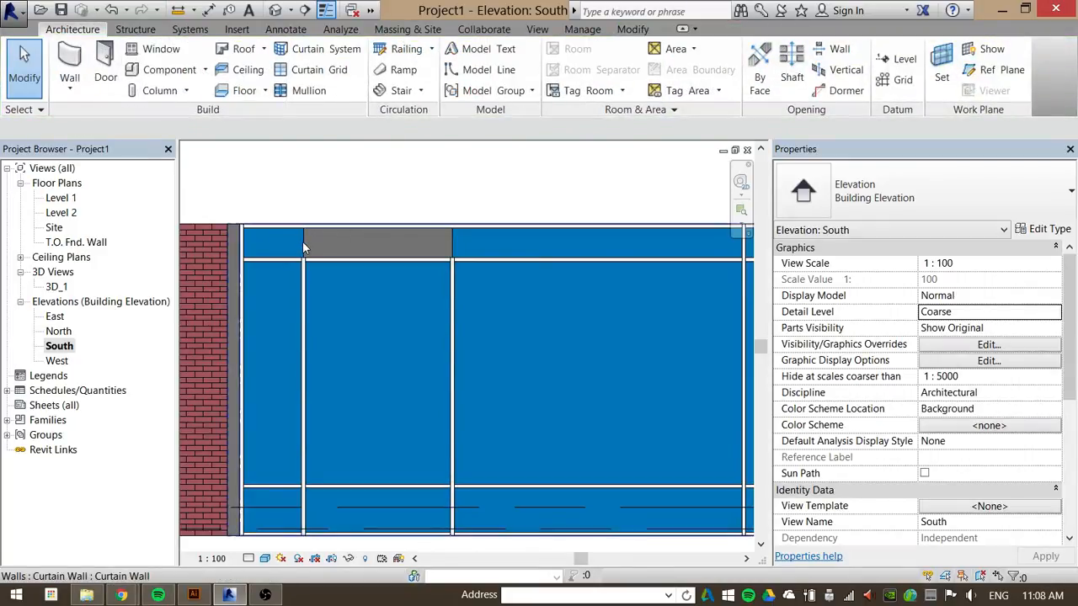
pyautogui.click(304, 247)
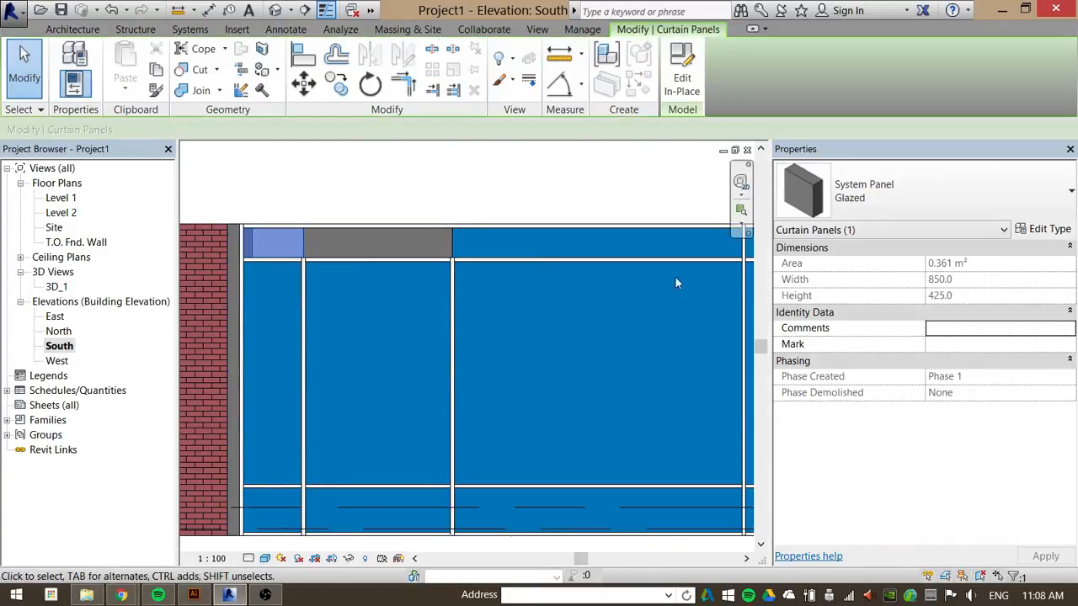
pyautogui.click(920, 209)
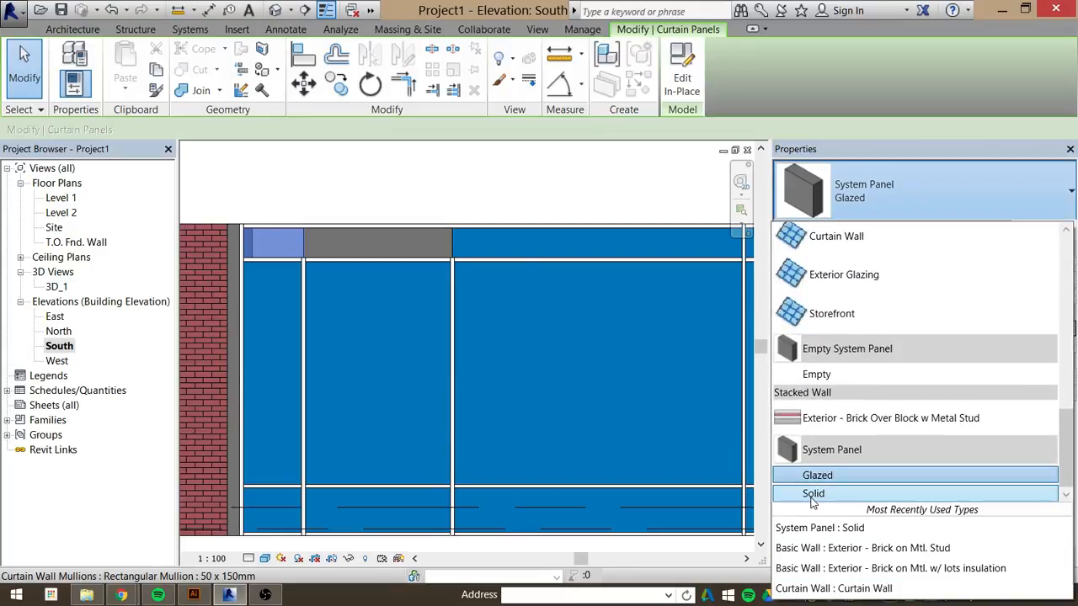
pyautogui.click(814, 498)
pyautogui.press('Escape')
pyautogui.scroll(-1, 269, 234)
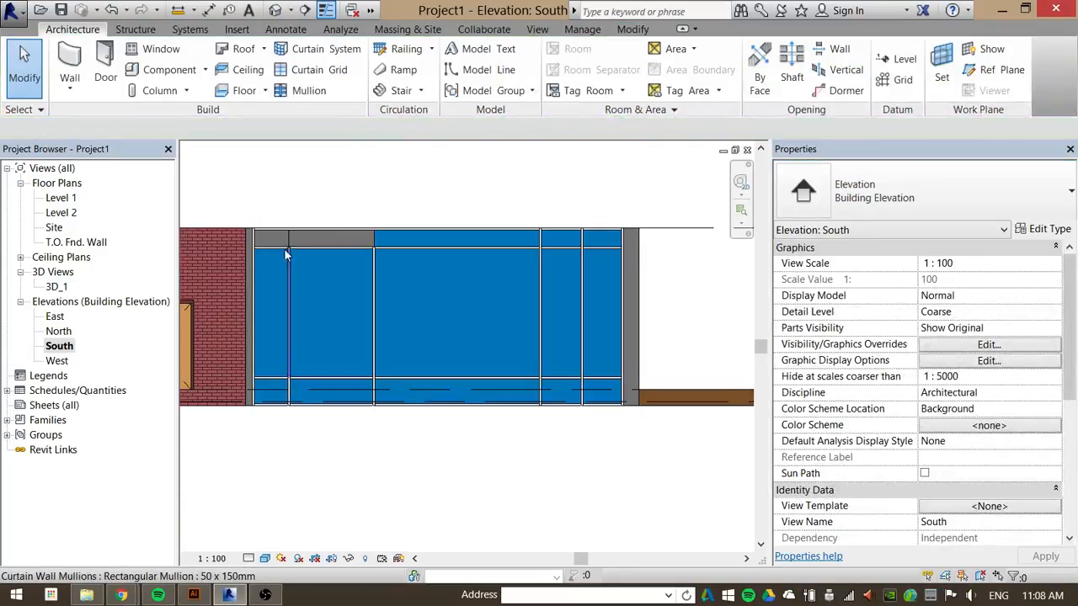
pyautogui.scroll(2, 284, 248)
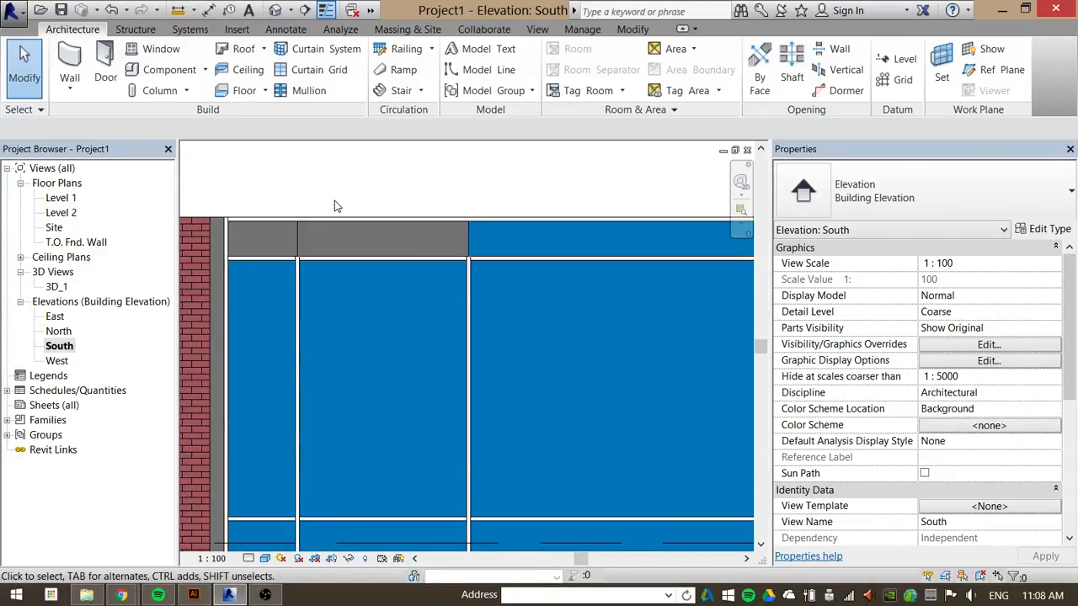
pyautogui.scroll(-1, 327, 208)
pyautogui.scroll(-4, 269, 194)
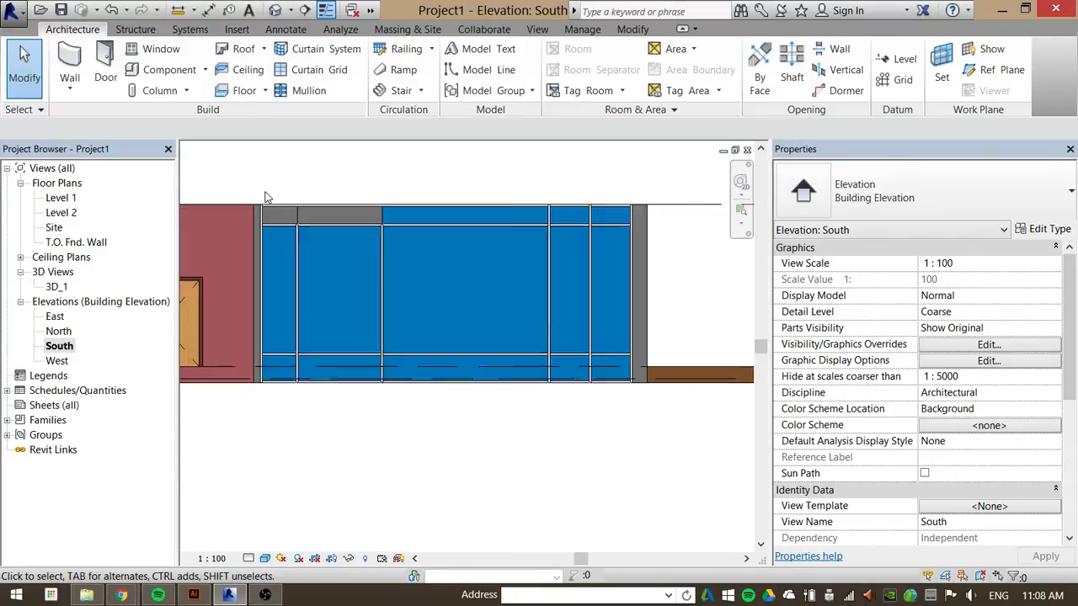
pyautogui.scroll(4, 512, 355)
pyautogui.scroll(-4, 427, 258)
pyautogui.moveTo(371, 252); pyautogui.dragTo(453, 299, button='middle')
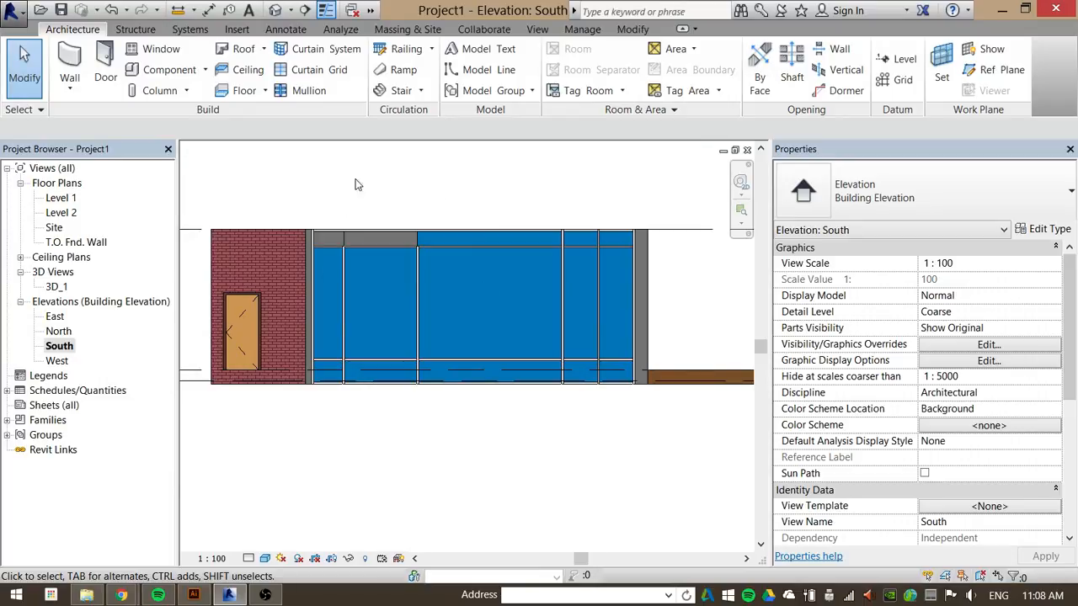
# Try to place a 0915 x 2134mm M_Single-Flush door in the curtain wall, and delete the stray door from the back wall in Level 1.
pyautogui.click(109, 76)
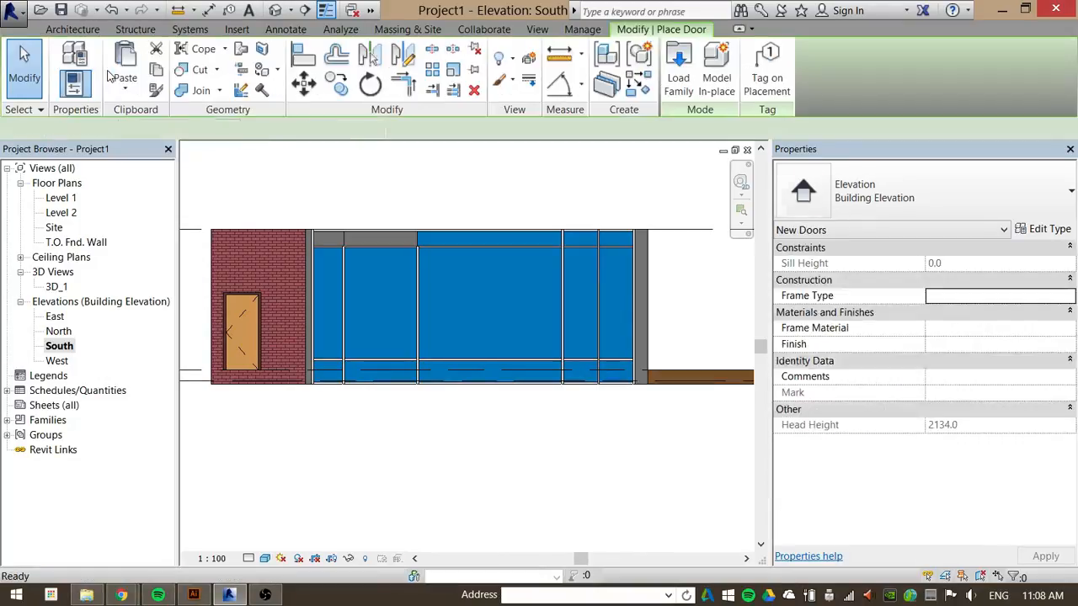
pyautogui.click(974, 180)
pyautogui.click(890, 199)
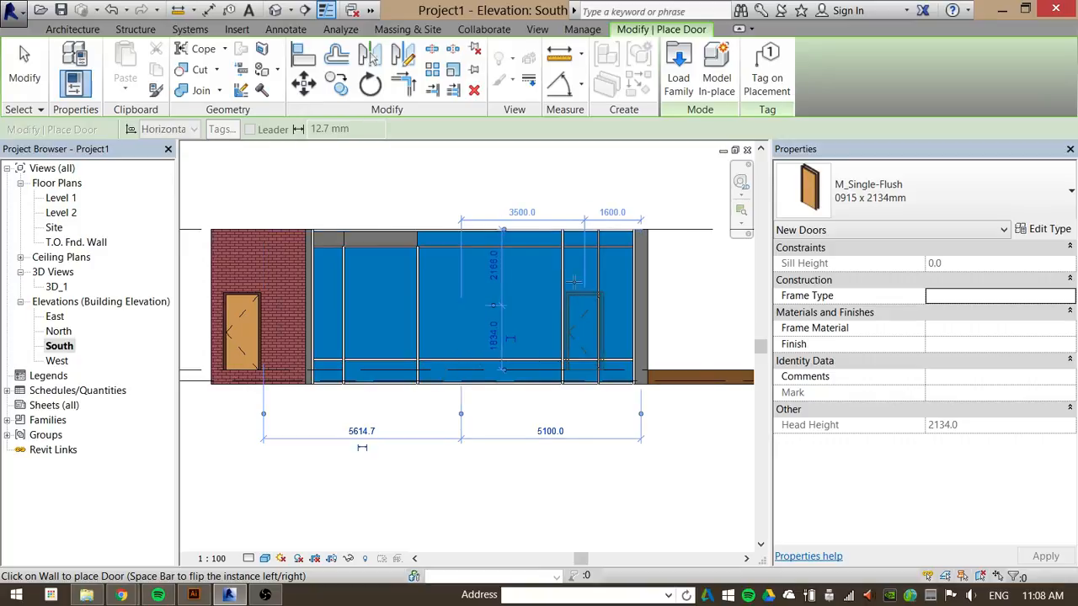
pyautogui.doubleClick(61, 199)
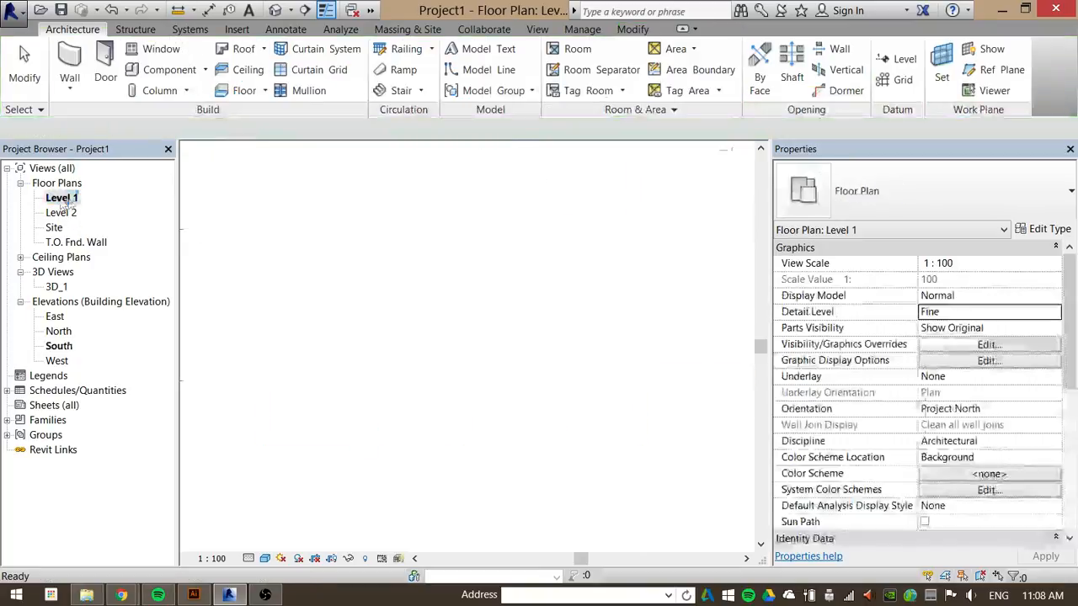
pyautogui.click(446, 240)
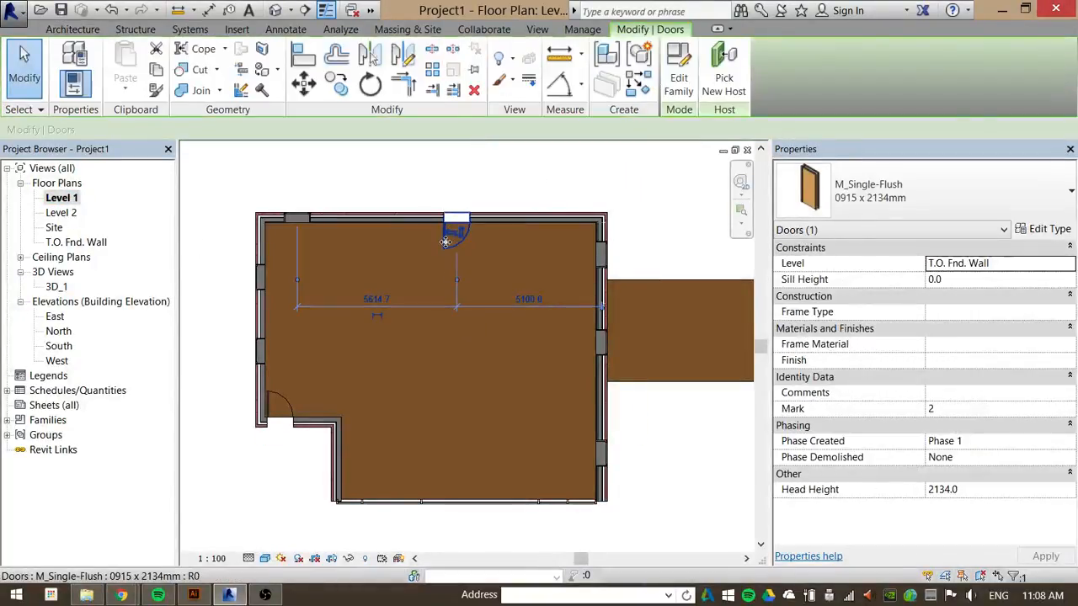
pyautogui.press('Delete')
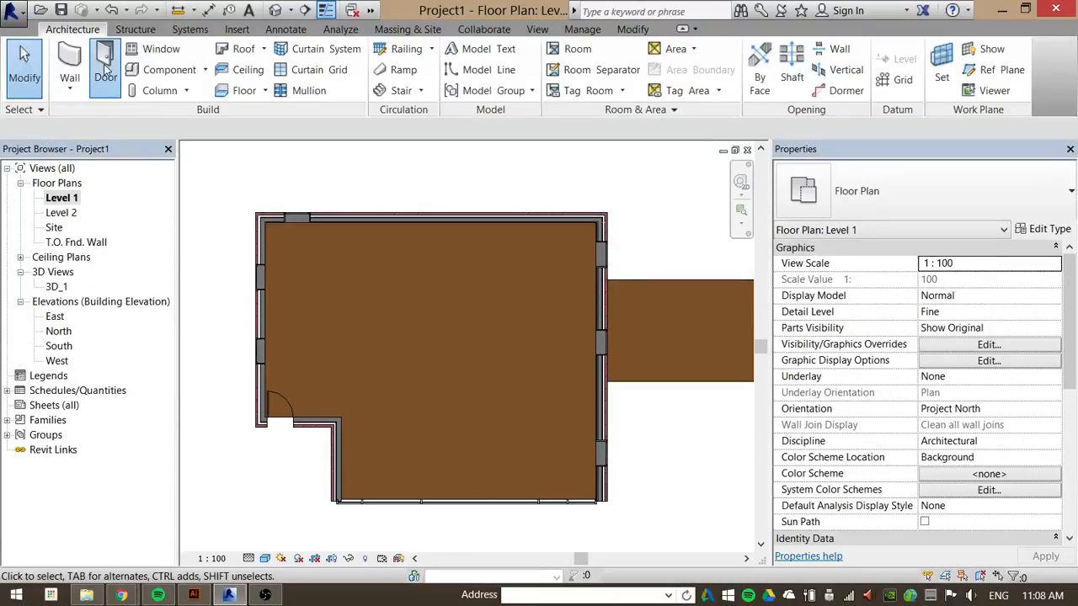
# Load the M_Curtain Wall Sgl Glass door family from the metric library's Doors folder and leave door placement.
pyautogui.click(105, 72)
pyautogui.press('Escape')
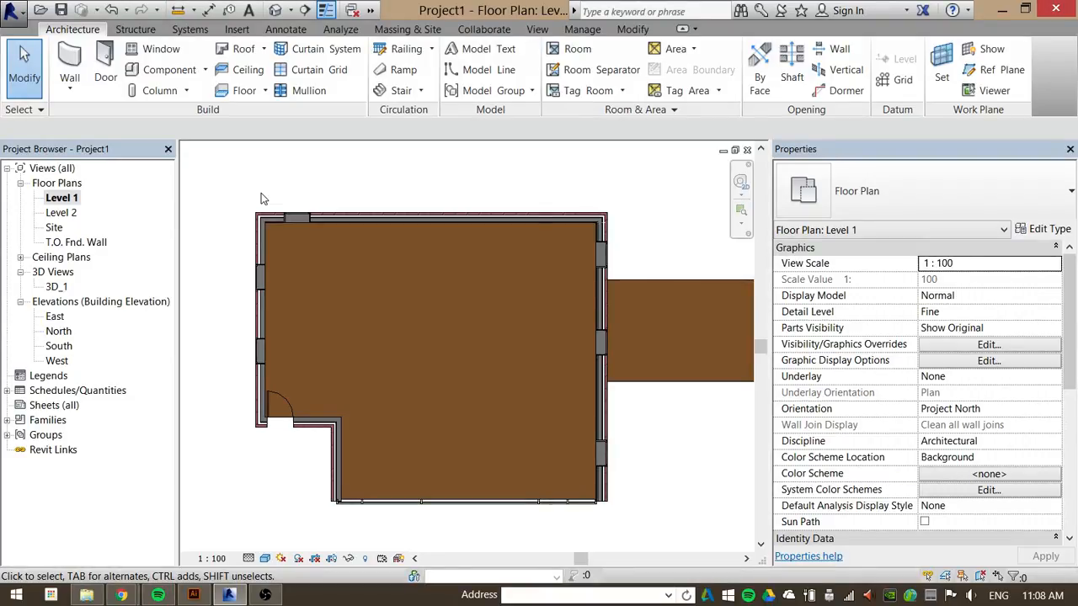
pyautogui.click(106, 70)
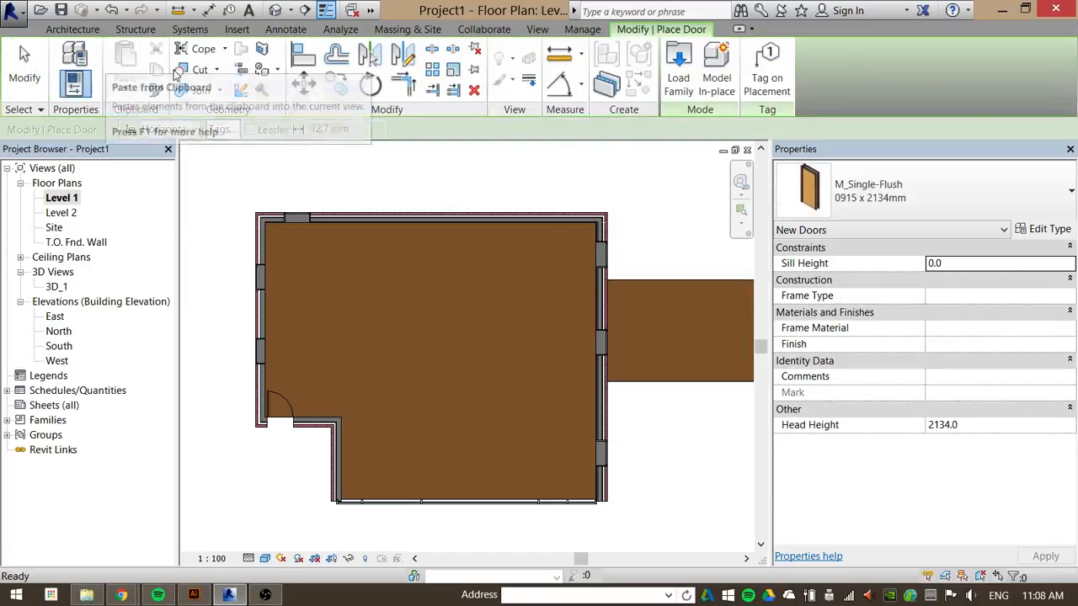
pyautogui.click(689, 87)
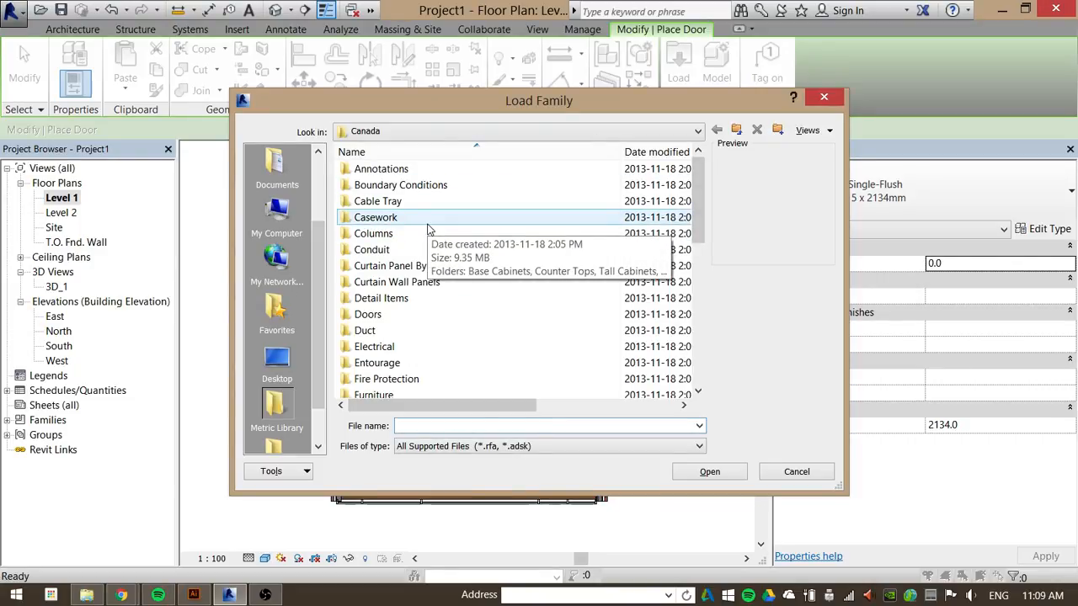
pyautogui.doubleClick(379, 317)
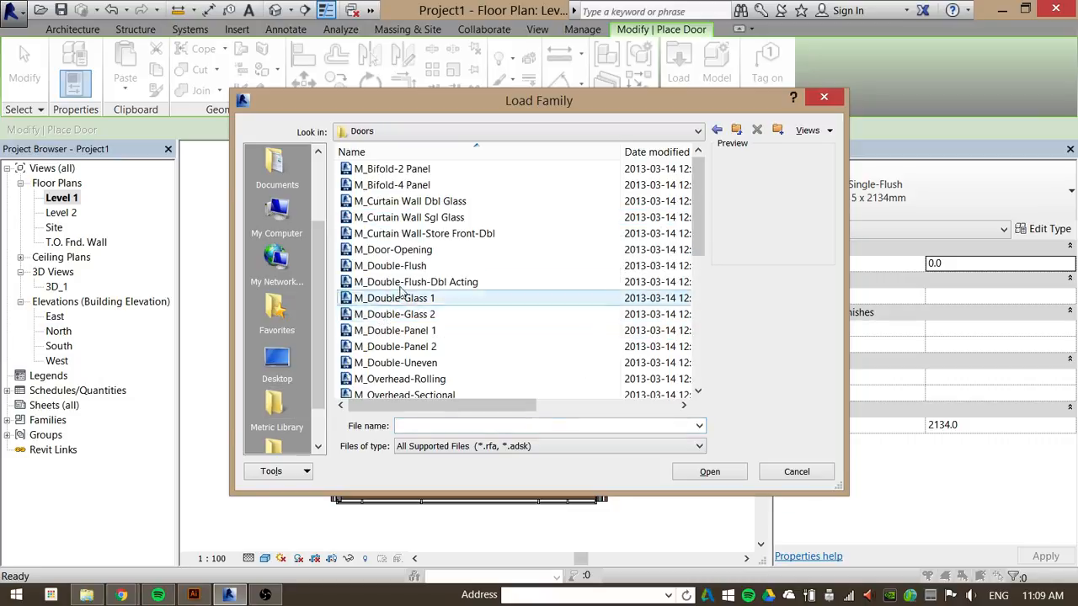
pyautogui.click(415, 218)
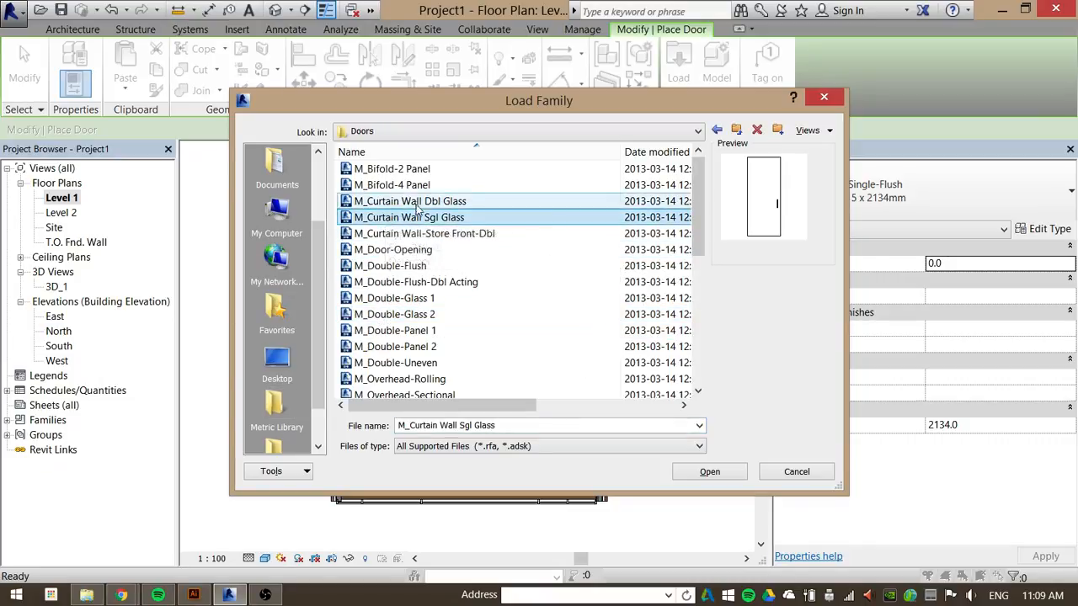
pyautogui.click(446, 203)
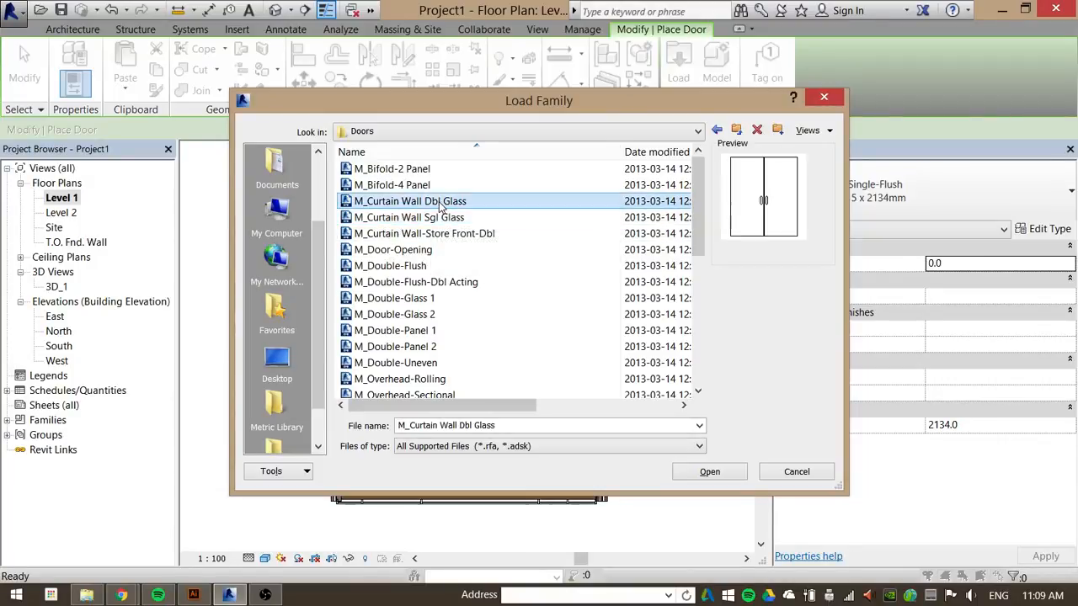
pyautogui.click(442, 218)
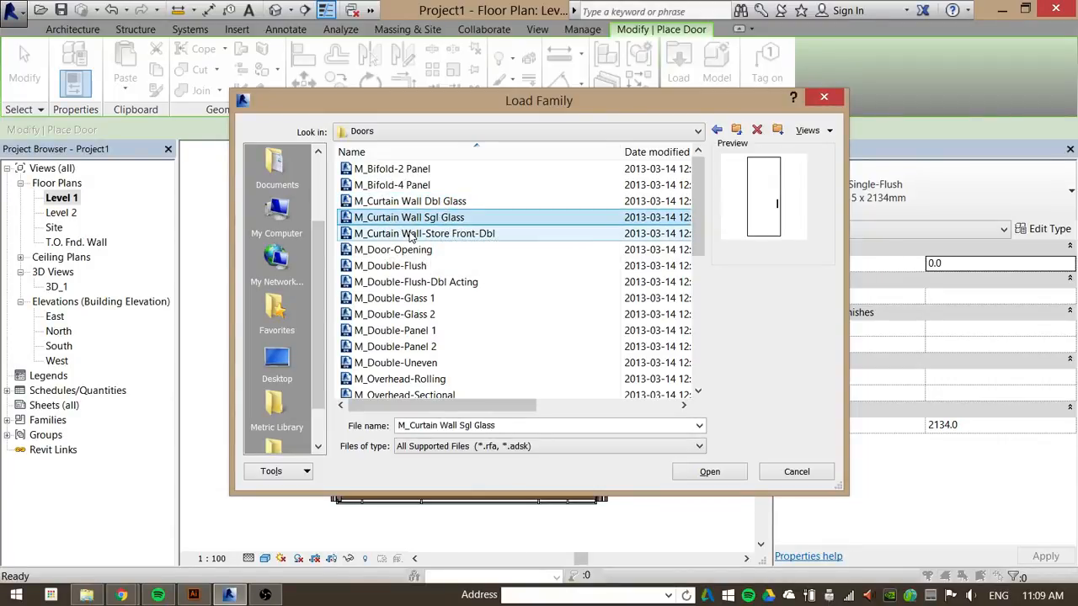
pyautogui.click(387, 234)
pyautogui.click(437, 218)
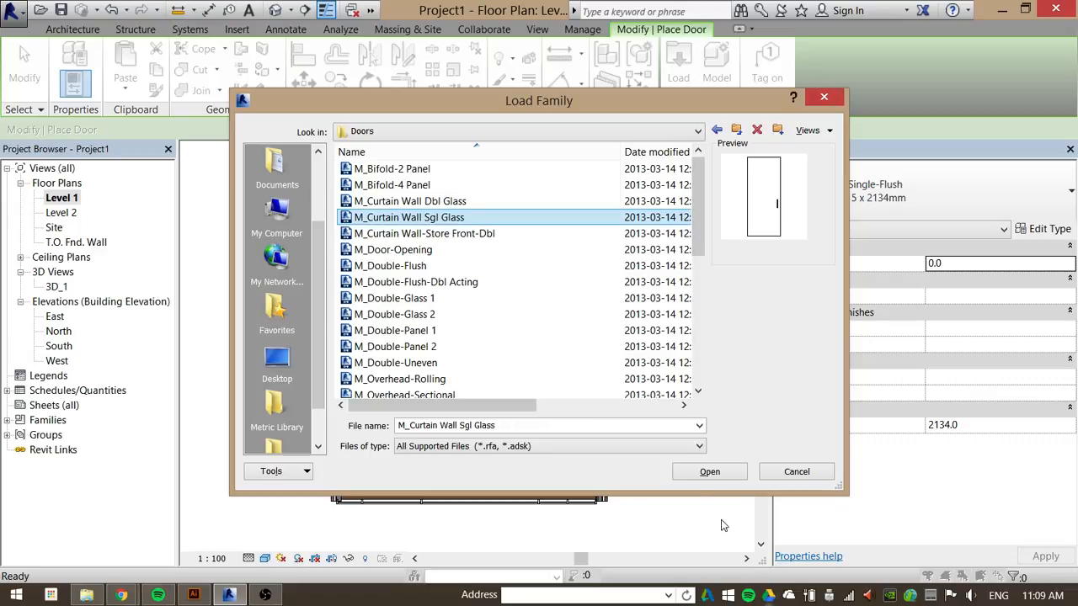
pyautogui.click(702, 477)
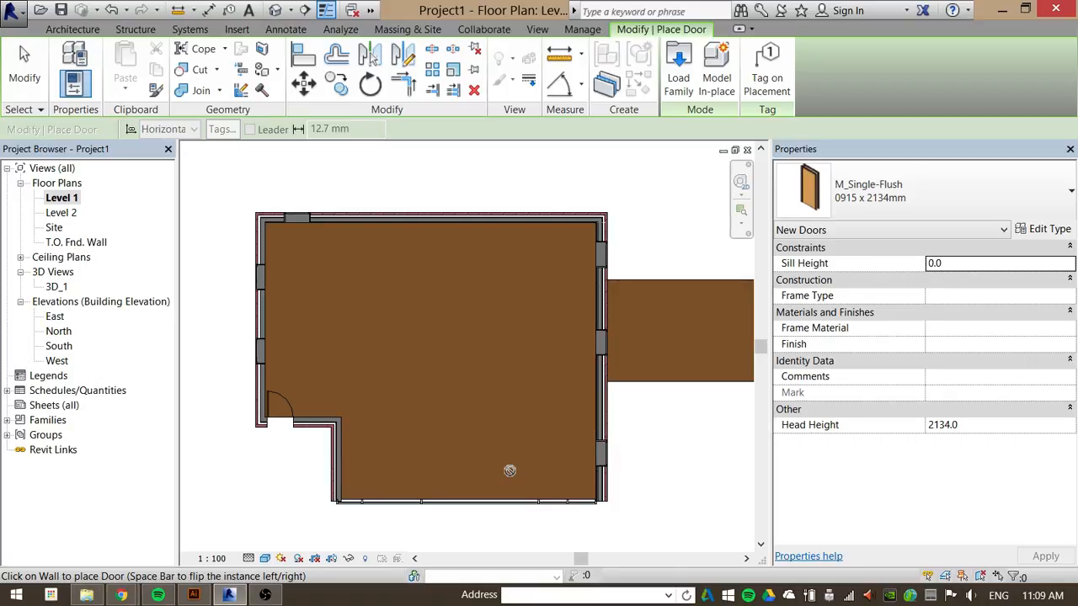
pyautogui.click(25, 69)
# In the South elevation, change the middle row's narrow glazed panel, second from the end away from the brick wall, to M_Curtain Wall Sgl Glass.
pyautogui.scroll(-2, 544, 451)
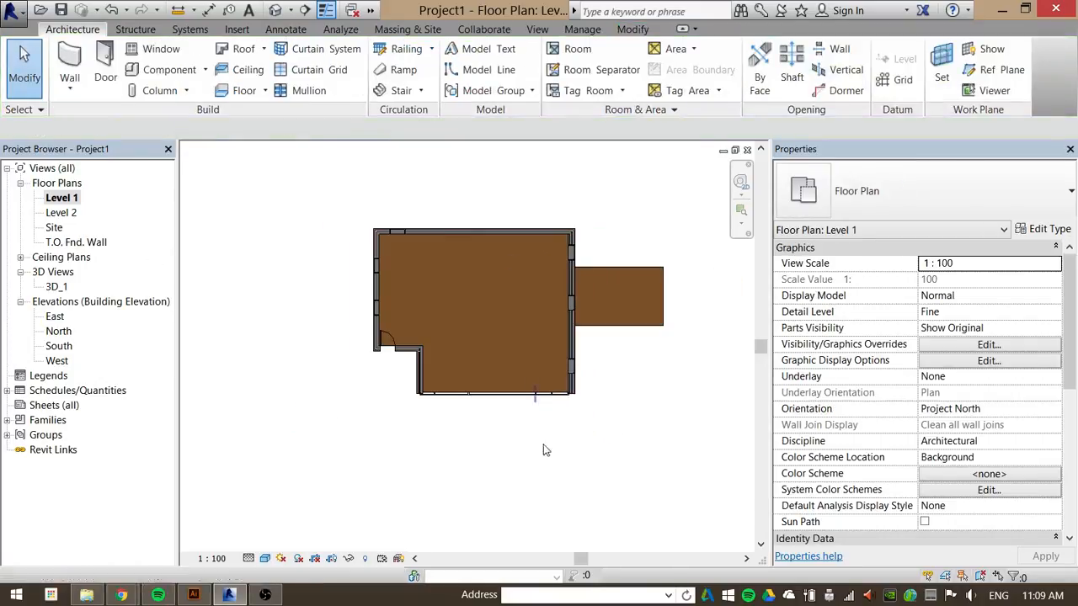
pyautogui.doubleClick(63, 346)
pyautogui.scroll(2, 552, 376)
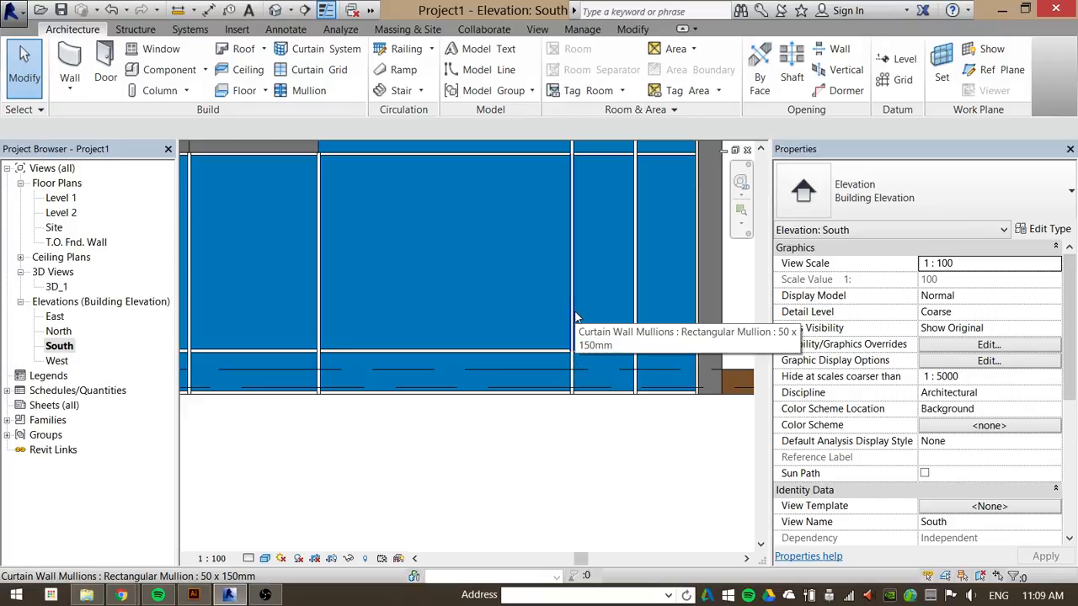
pyautogui.scroll(2, 574, 318)
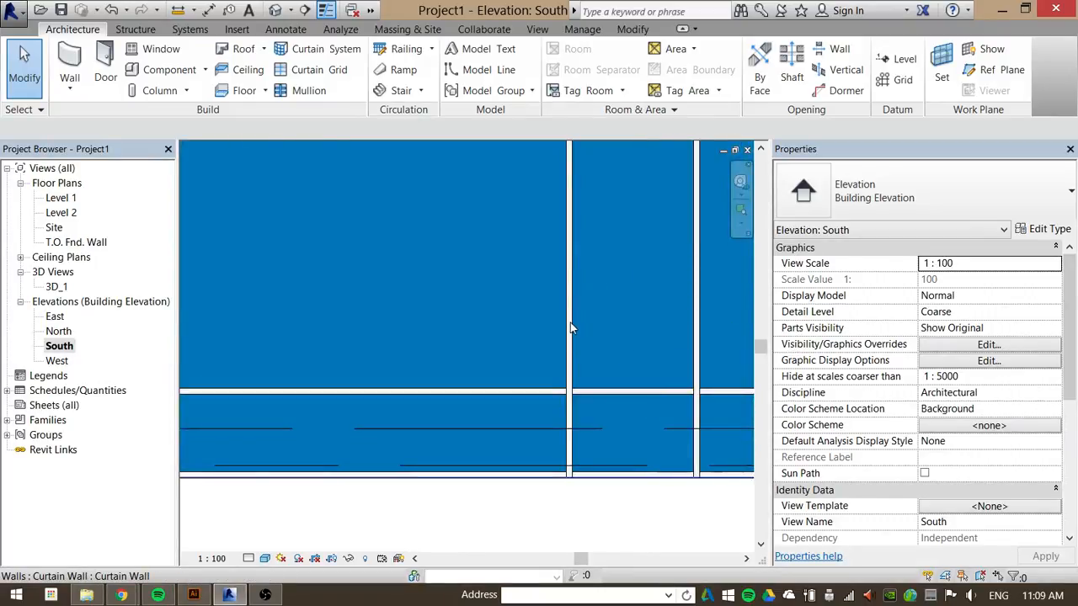
pyautogui.press('Tab')
pyautogui.press('Tab')
pyautogui.click(571, 326)
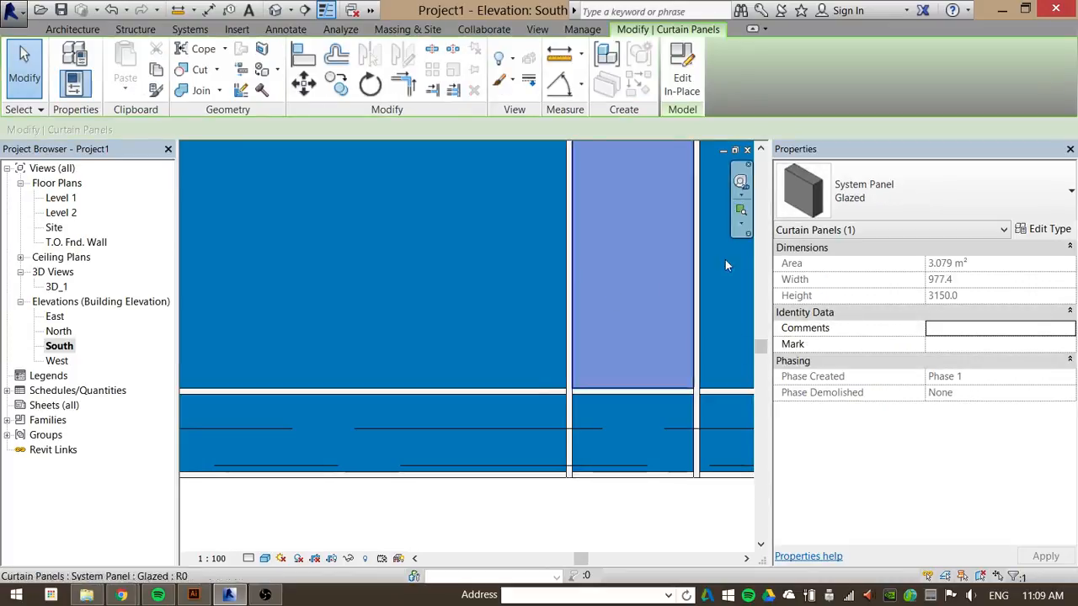
pyautogui.click(939, 184)
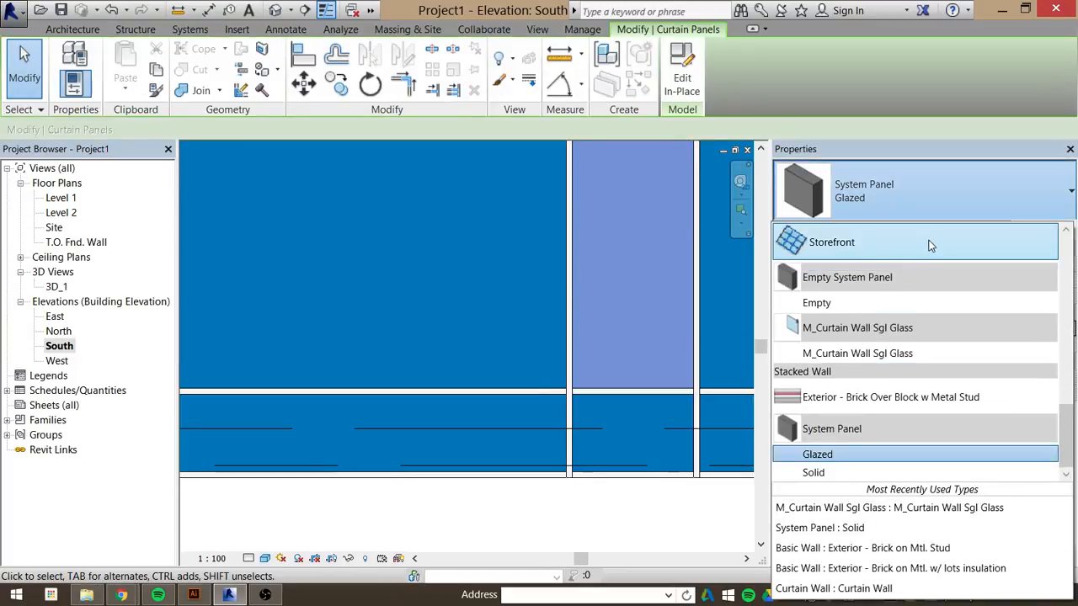
pyautogui.click(920, 357)
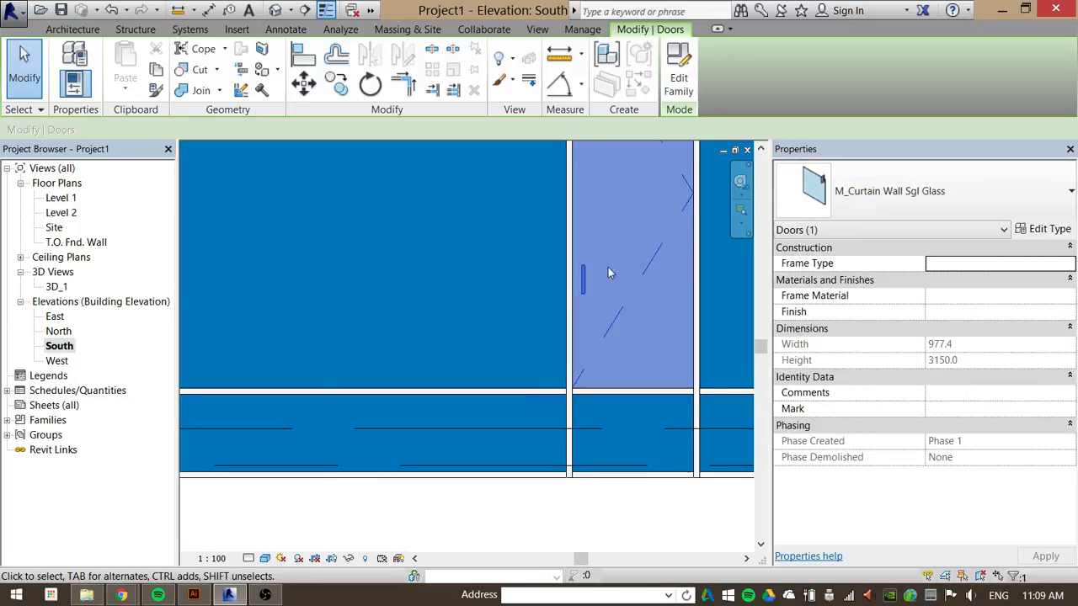
pyautogui.scroll(-3, 612, 456)
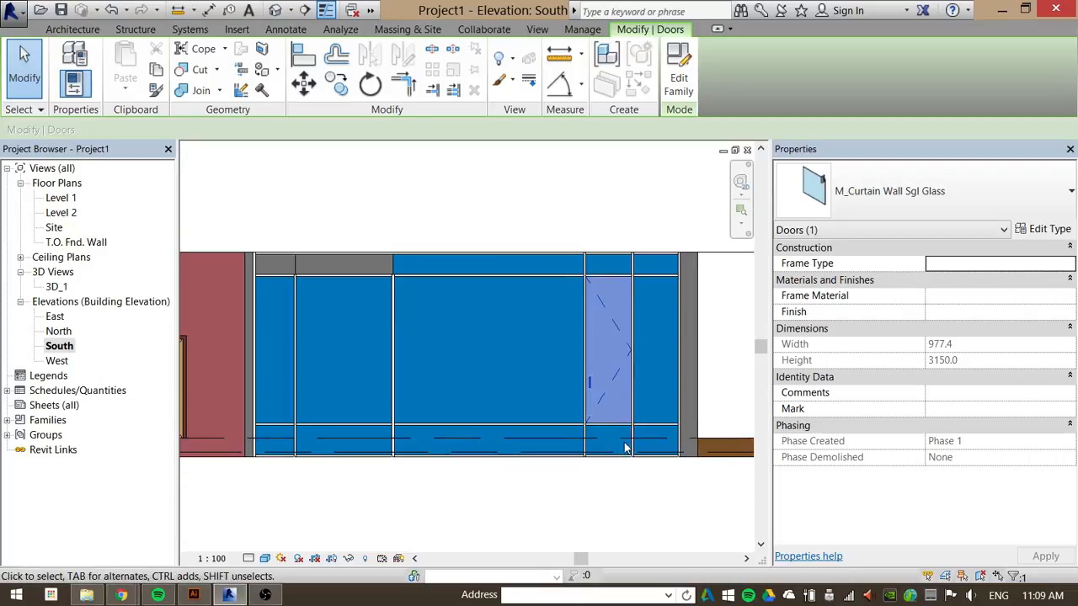
pyautogui.press('Escape')
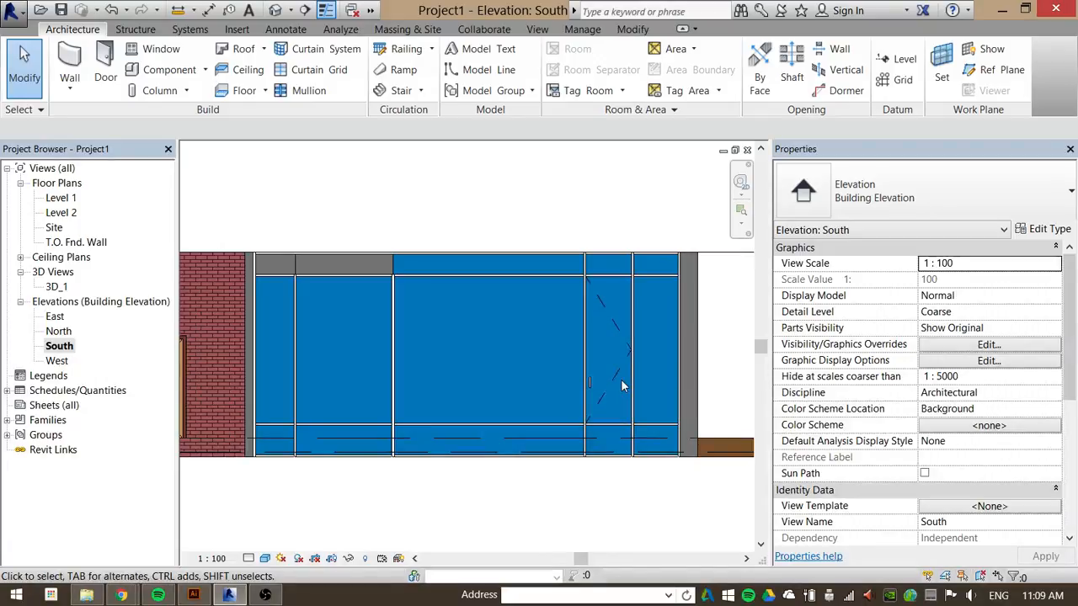
pyautogui.scroll(-2, 601, 317)
pyautogui.scroll(2, 603, 312)
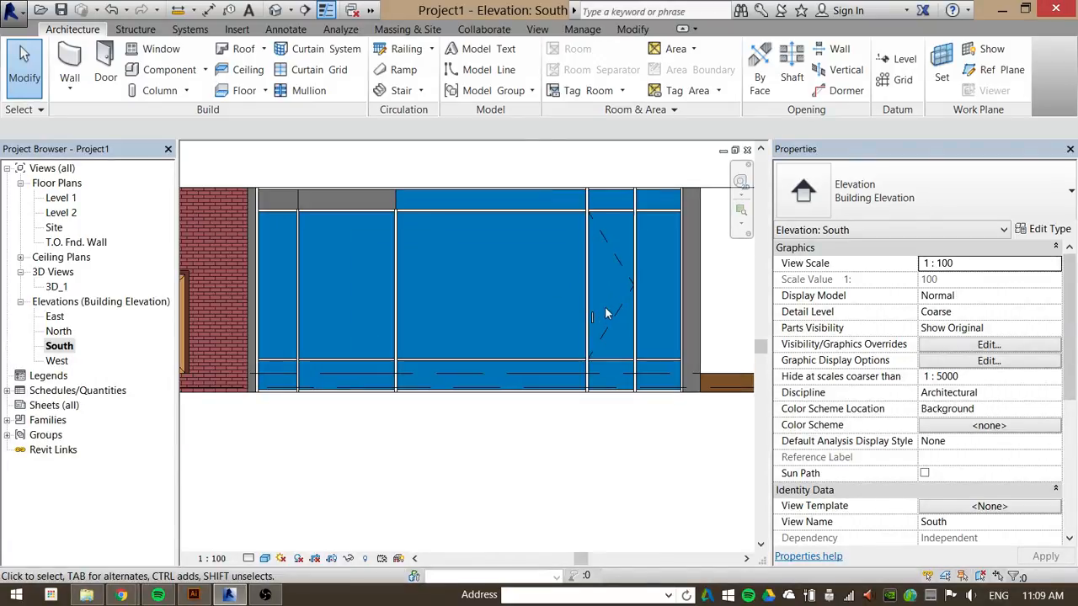
pyautogui.scroll(-2, 613, 305)
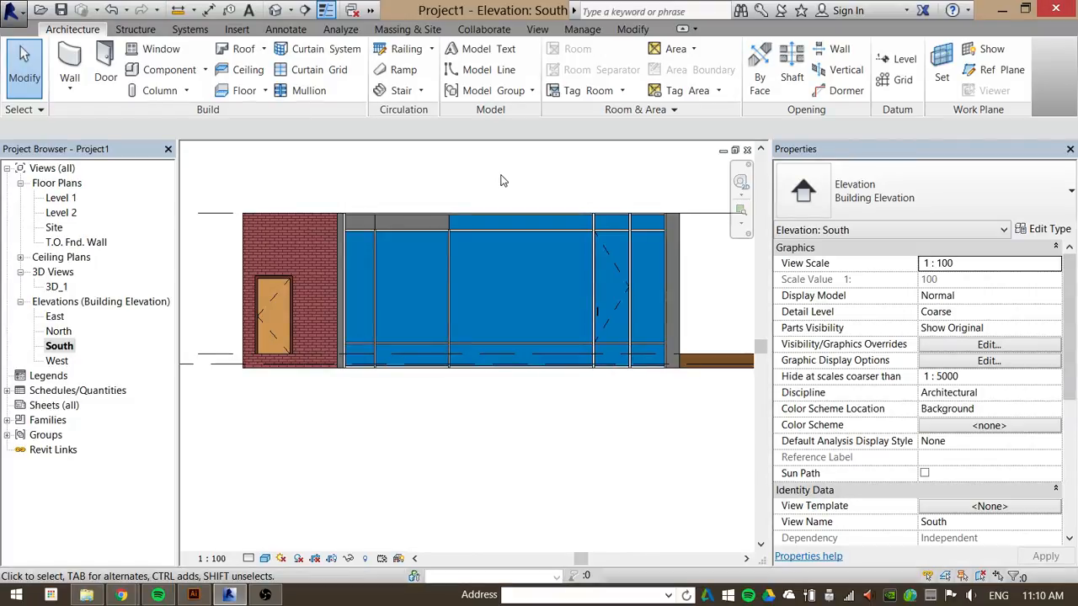
# Review which user interface components can be shown or hidden, and re-dock the Project Browser beside the drawing area.
pyautogui.click(535, 29)
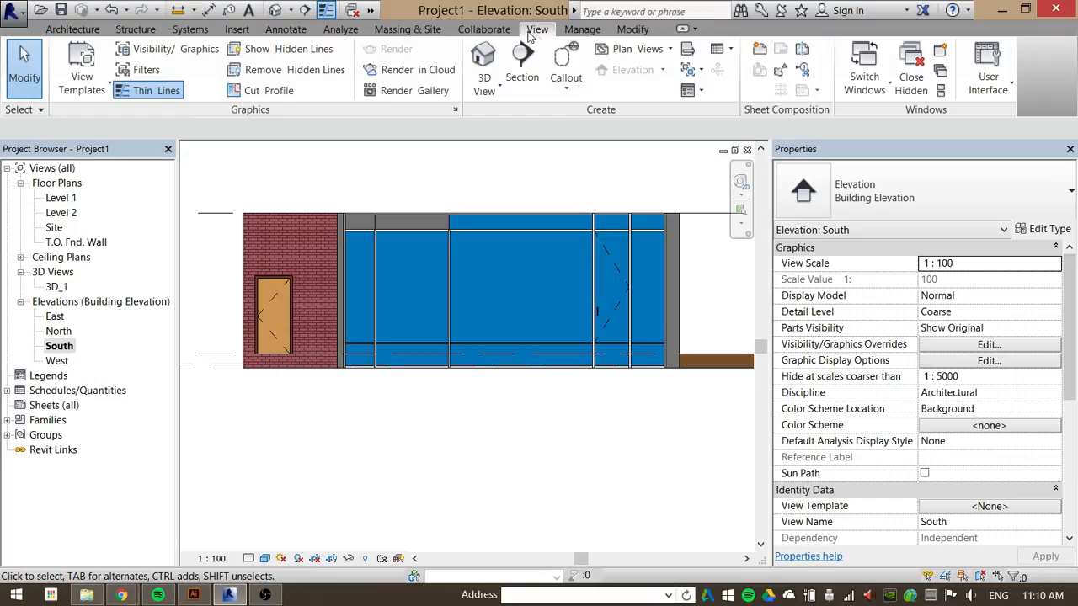
pyautogui.click(1007, 91)
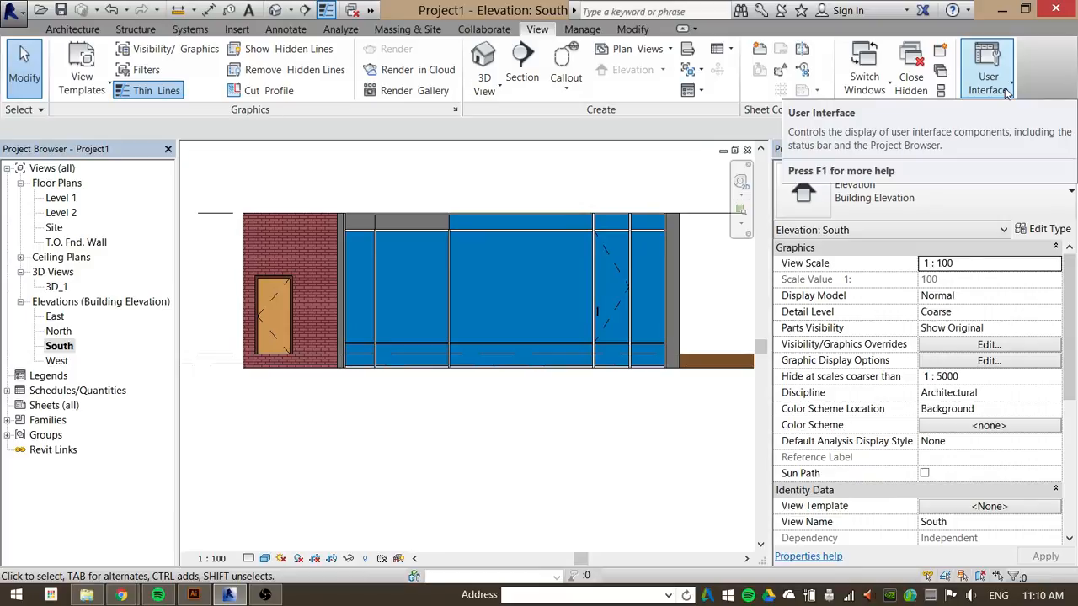
pyautogui.click(1007, 92)
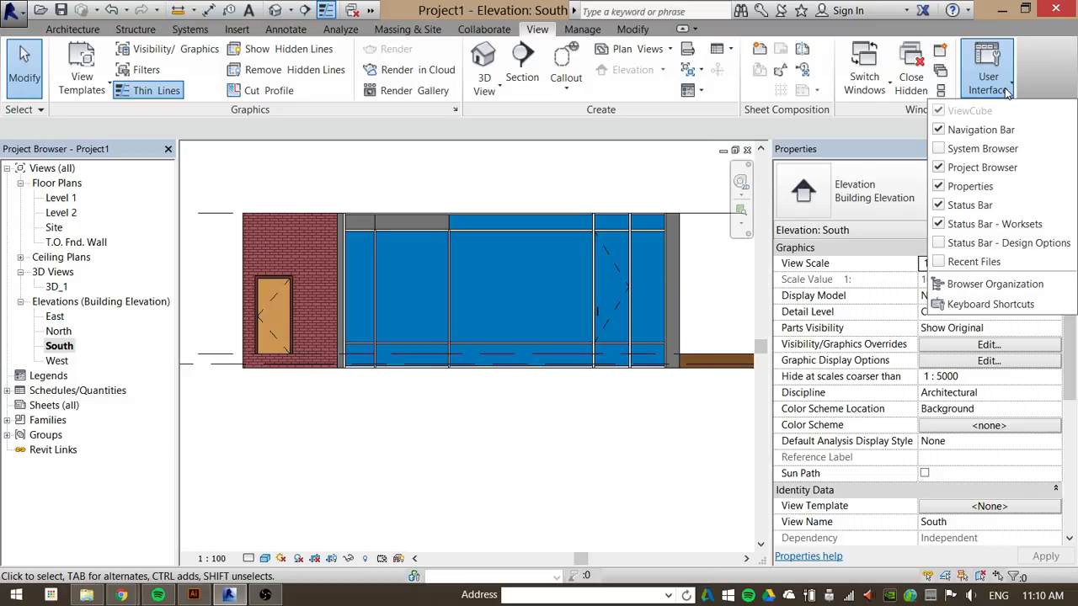
pyautogui.click(1042, 64)
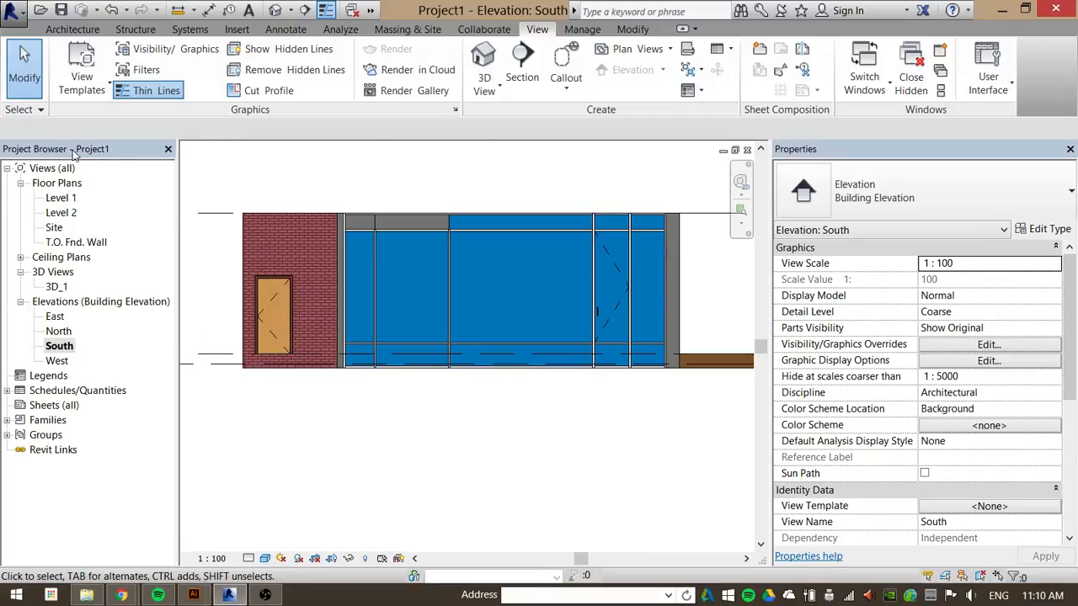
pyautogui.moveTo(68, 152); pyautogui.dragTo(4, 196)
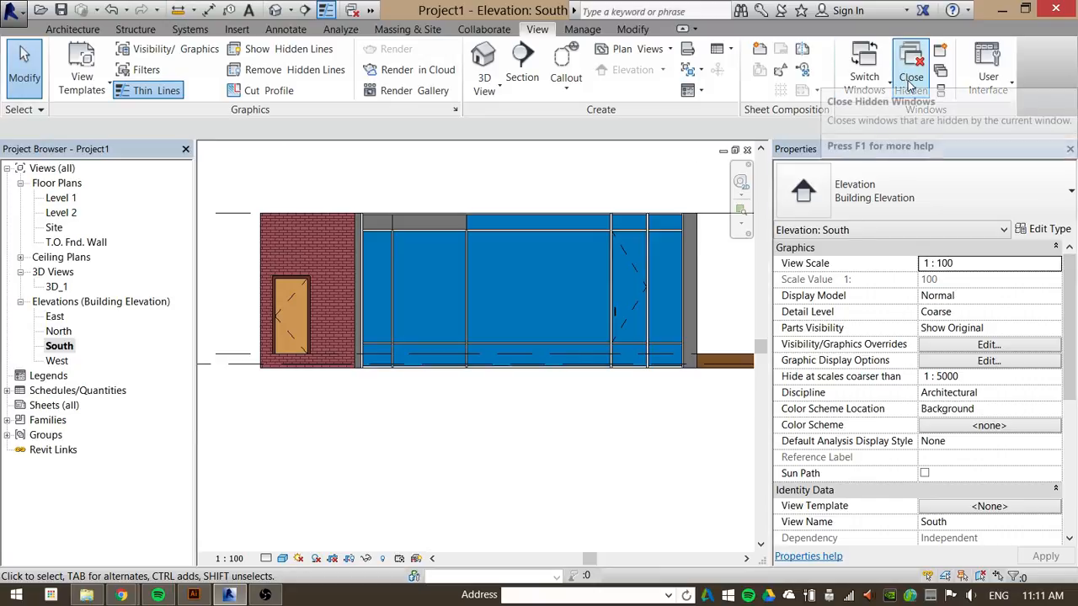
pyautogui.click(266, 595)
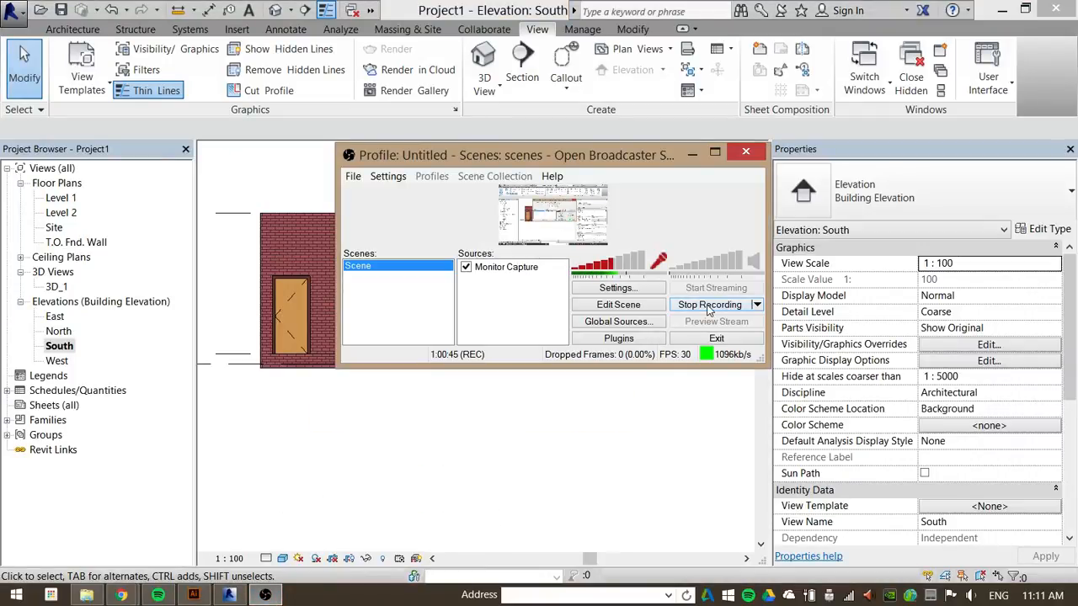